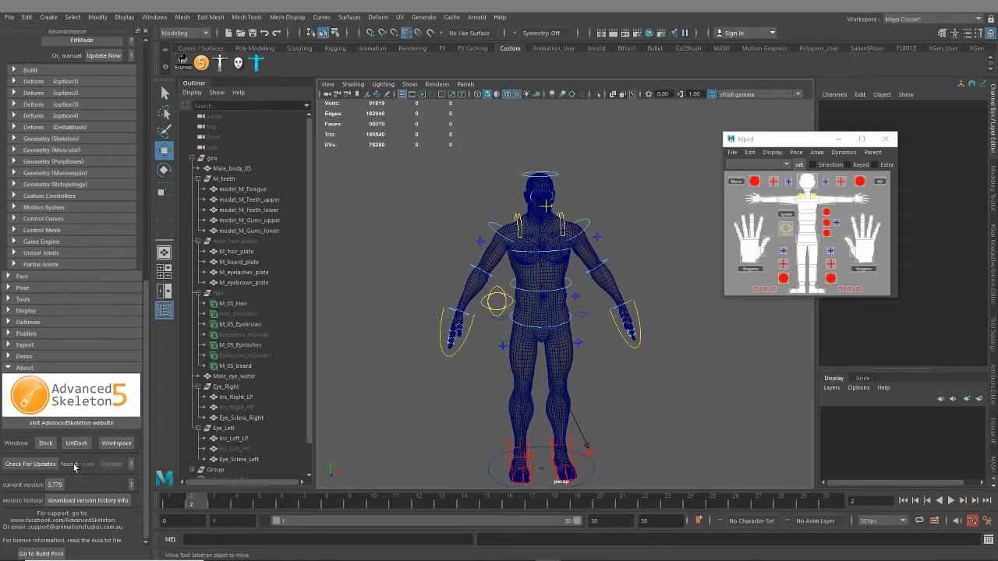
Check whether a newer AdvancedSkeleton version is available
{"action": "left_click", "coordinate": [19, 466]}
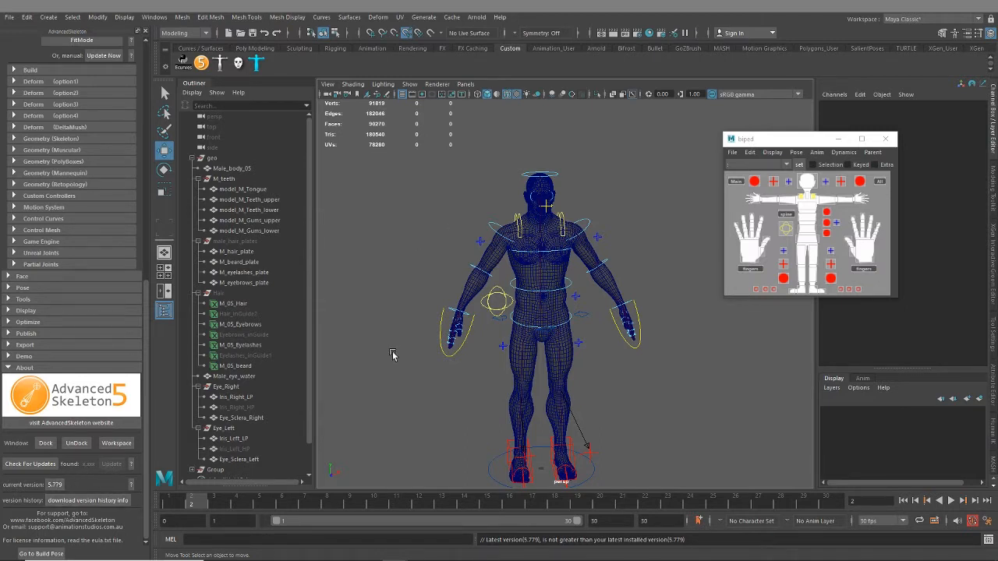
{"action": "scroll", "coordinate": [57, 393], "scroll_direction": "up", "scroll_amount": 2}
{"action": "scroll", "coordinate": [56, 389], "scroll_direction": "up", "scroll_amount": 3}
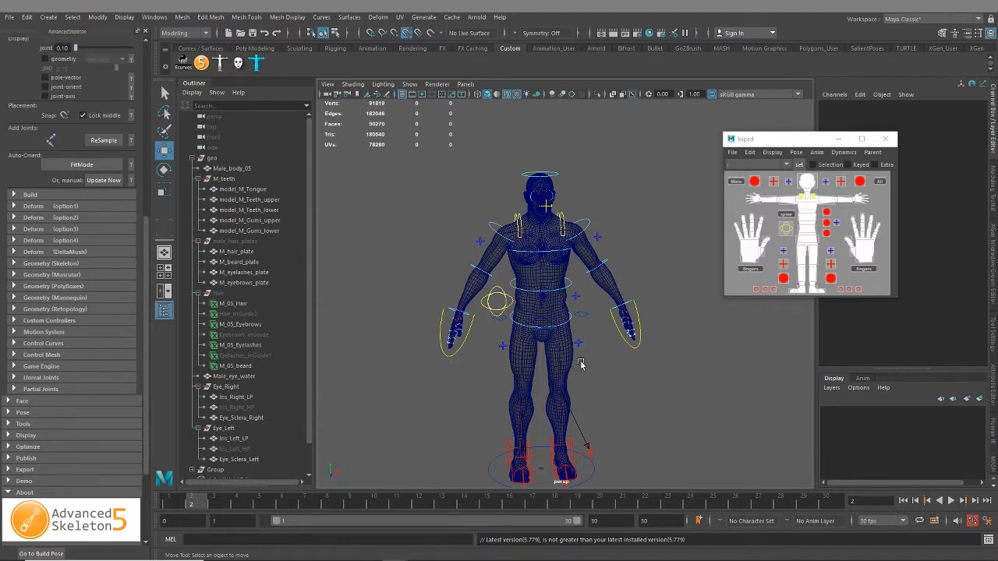
Turn off the wireframe overlay on the shaded character in the viewport
{"action": "middle_click_drag", "start_coordinate": [582, 363], "coordinate": [567, 321], "text": "alt"}
{"action": "middle_click_drag", "start_coordinate": [470, 303], "coordinate": [469, 332], "text": "alt"}
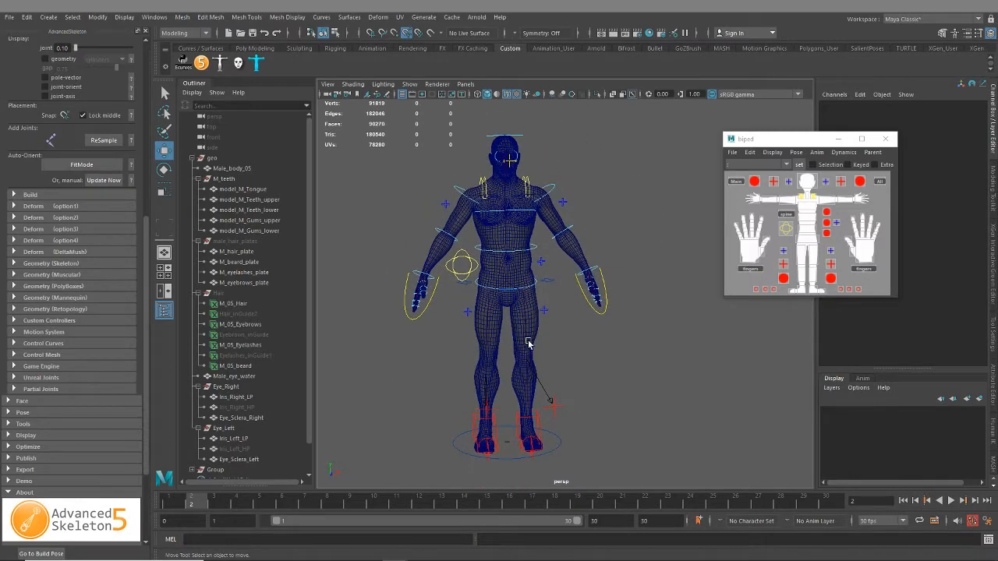
{"action": "middle_click_drag", "start_coordinate": [529, 344], "coordinate": [538, 370], "text": "alt"}
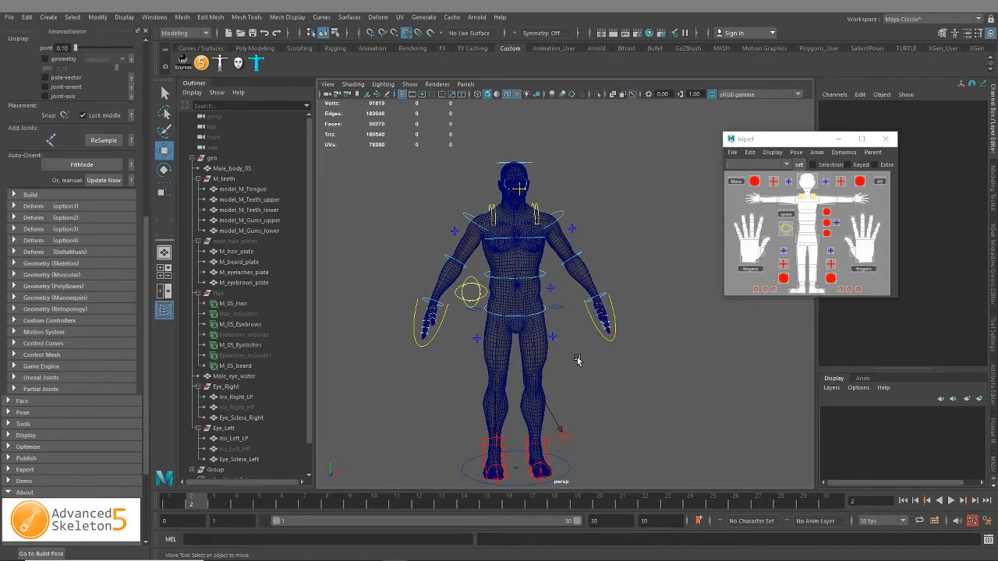
{"action": "left_click", "coordinate": [506, 94]}
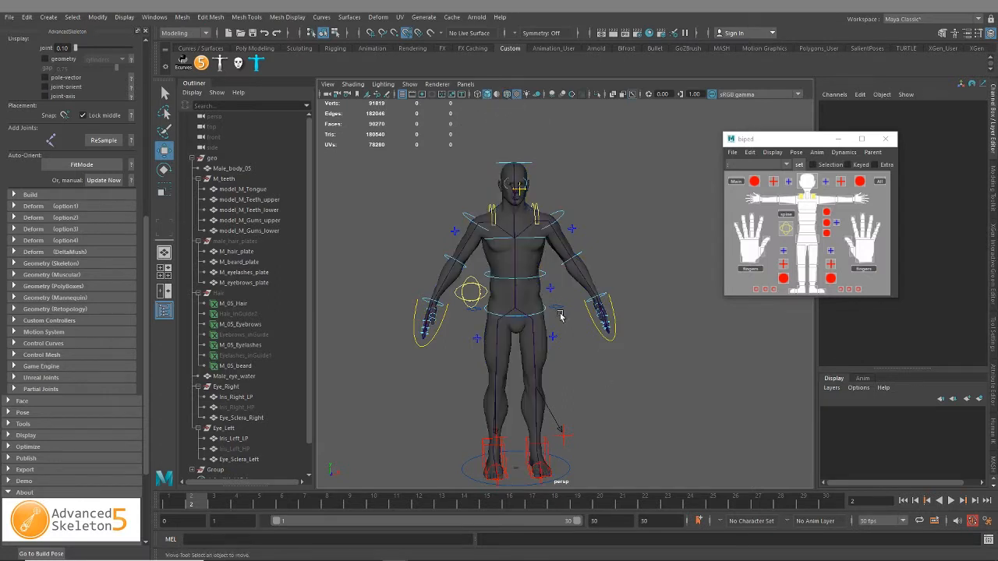
{"action": "middle_click_drag", "start_coordinate": [558, 309], "coordinate": [568, 355], "text": "alt"}
{"action": "left_click_drag", "start_coordinate": [545, 304], "coordinate": [550, 292], "text": "alt"}
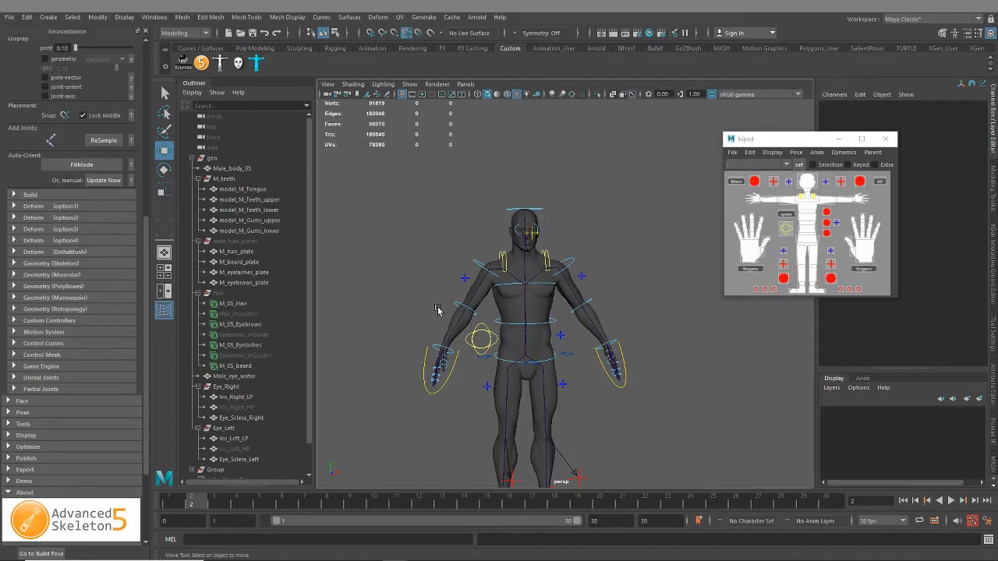
Save the scene, and save it again as Male_05_Rig_03.ma, overwriting the existing file
{"action": "key", "text": "q"}
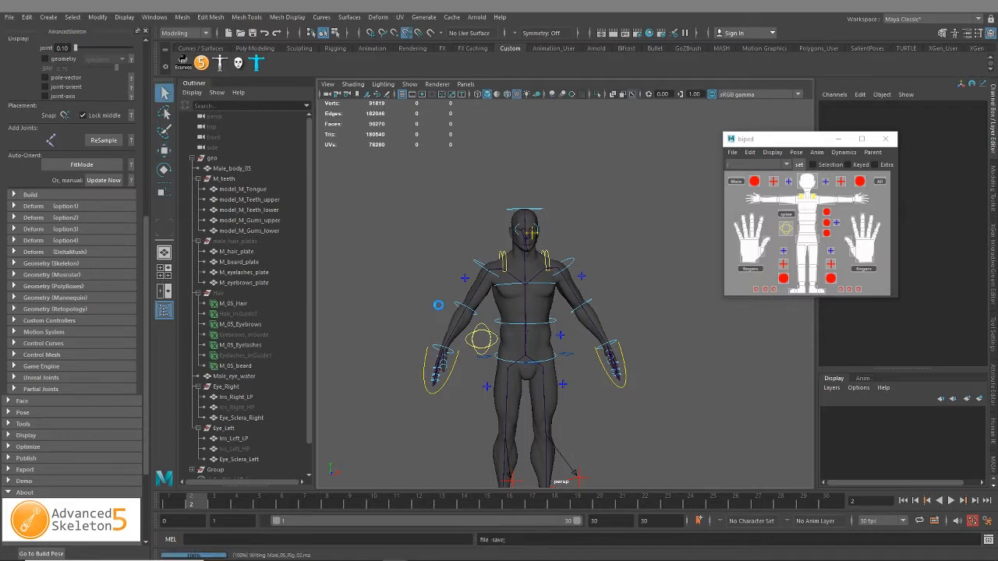
{"action": "key", "text": "ctrl+s"}
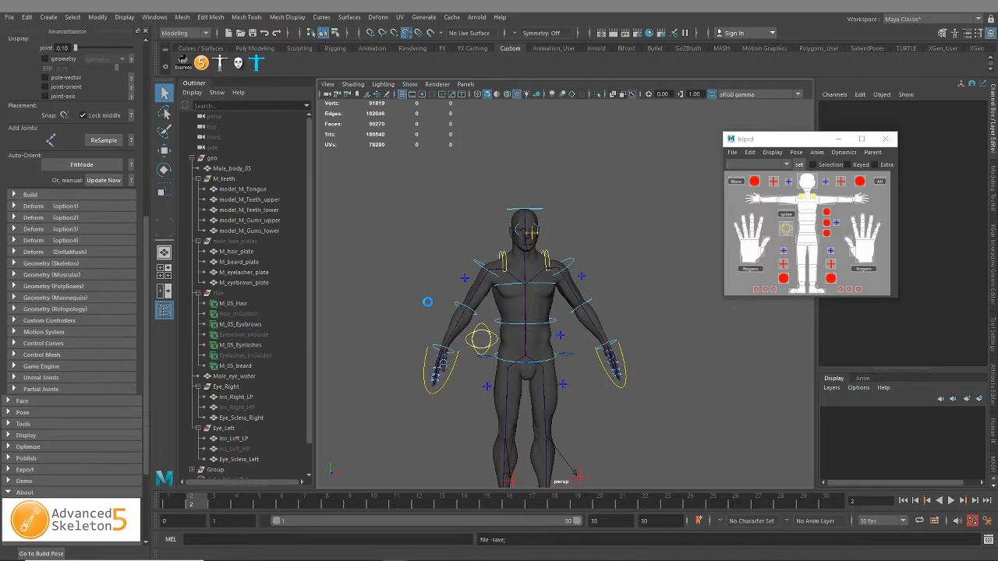
{"action": "key", "text": "ctrl+shift+s"}
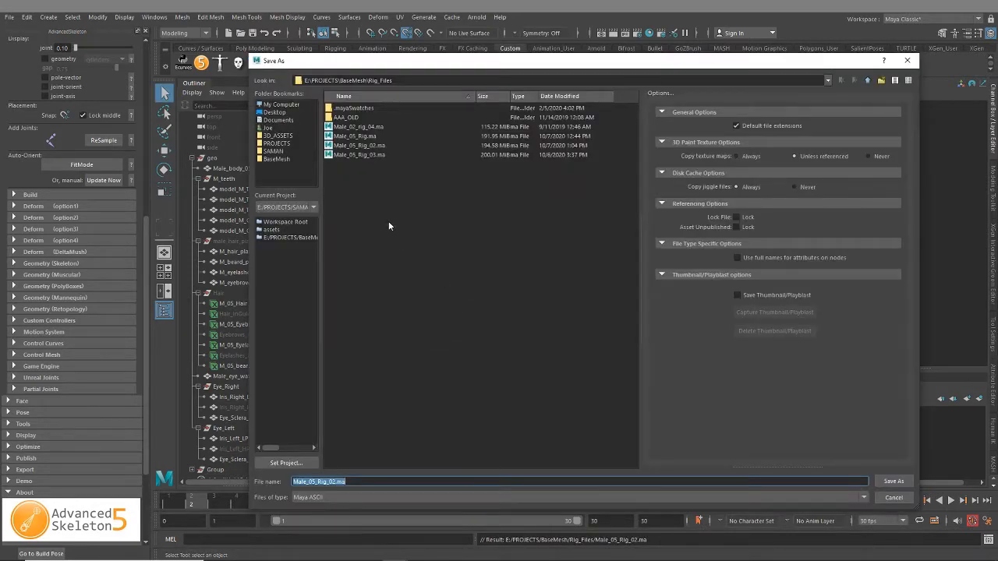
{"action": "double_click", "coordinate": [355, 155]}
{"action": "left_click", "coordinate": [559, 301]}
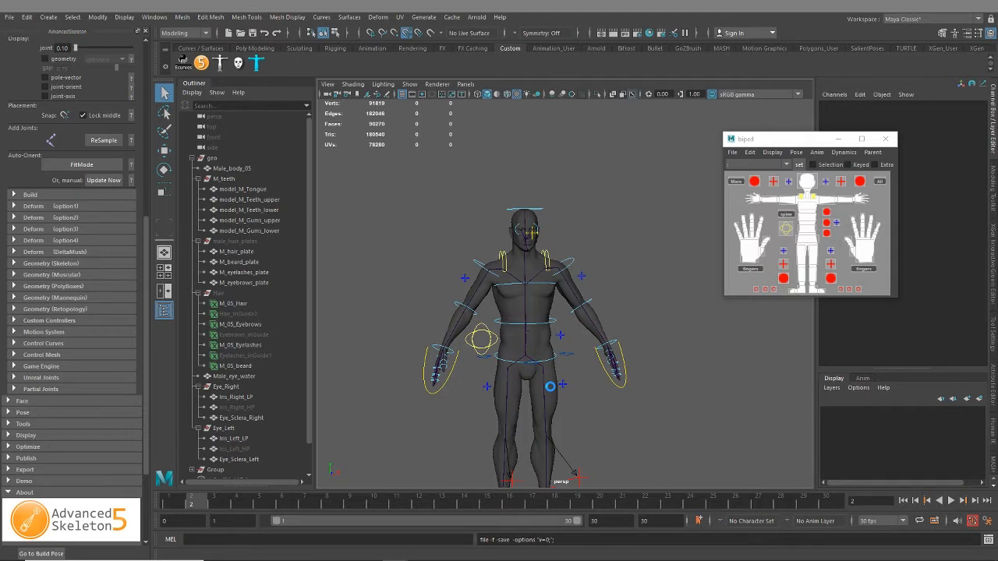
{"action": "key", "text": "w"}
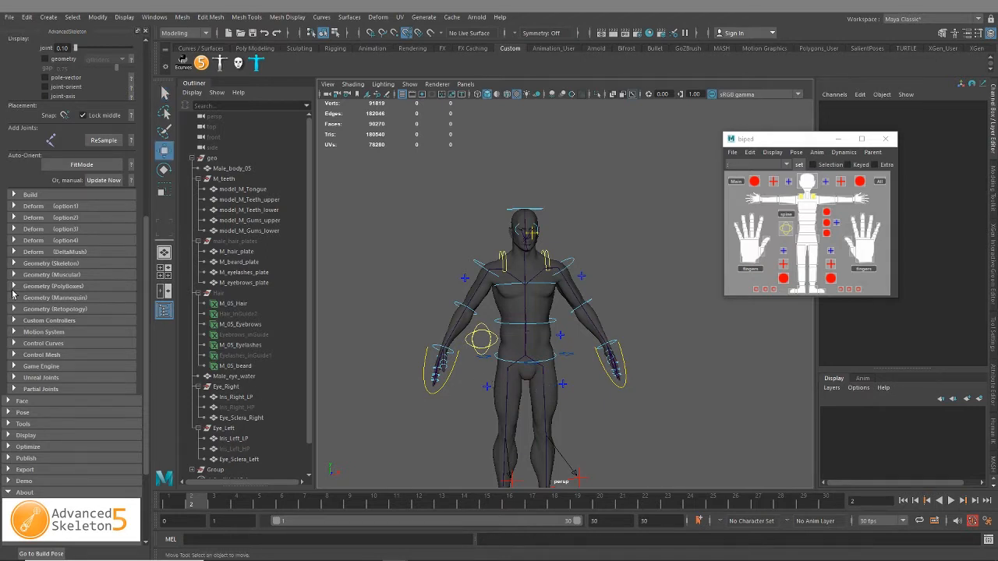
Collapse the Body and Pre sections, expand Face, and show the help image for the face mask selection
{"action": "scroll", "coordinate": [20, 216], "scroll_direction": "up", "scroll_amount": 3}
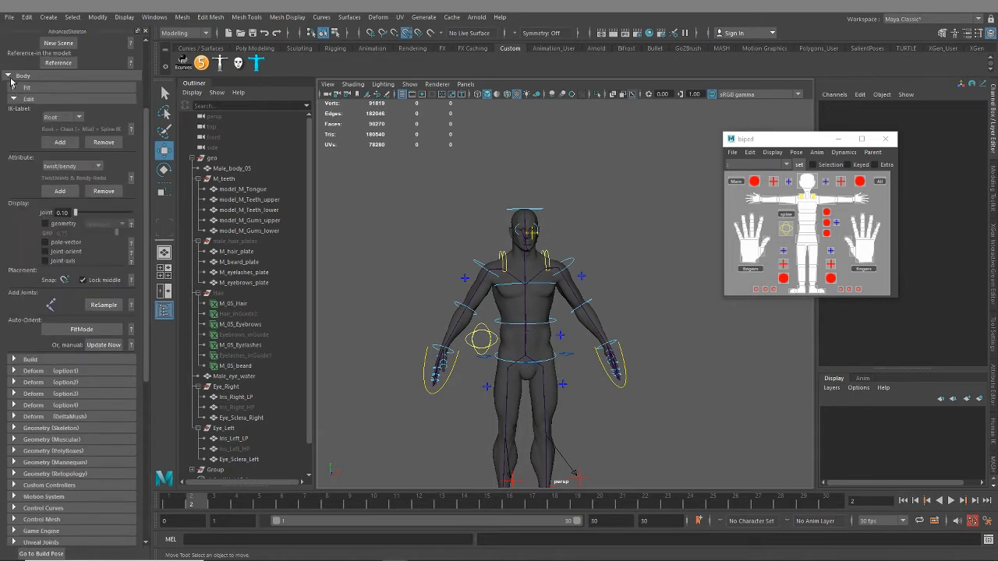
{"action": "left_click", "coordinate": [8, 76]}
{"action": "left_click", "coordinate": [7, 45]}
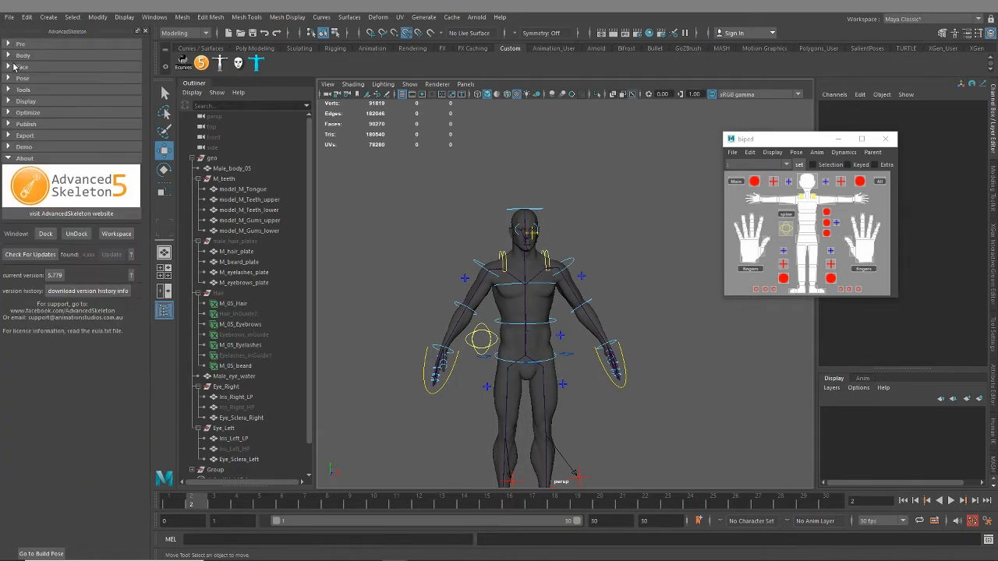
{"action": "left_click", "coordinate": [8, 67]}
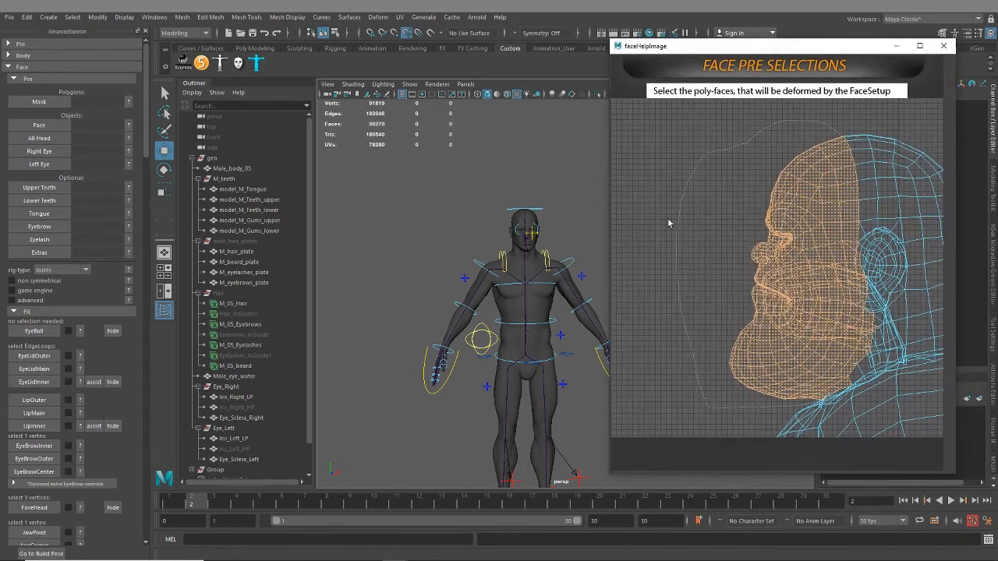
Compare the head's profile with the mask help image, select the Male_body_05 mesh, and put the help image away
{"action": "scroll", "coordinate": [413, 296], "scroll_direction": "up", "scroll_amount": 5}
{"action": "middle_click_drag", "start_coordinate": [481, 267], "coordinate": [473, 289], "text": "alt"}
{"action": "scroll", "coordinate": [425, 296], "scroll_direction": "down", "scroll_amount": 2}
{"action": "scroll", "coordinate": [473, 289], "scroll_direction": "up", "scroll_amount": 3}
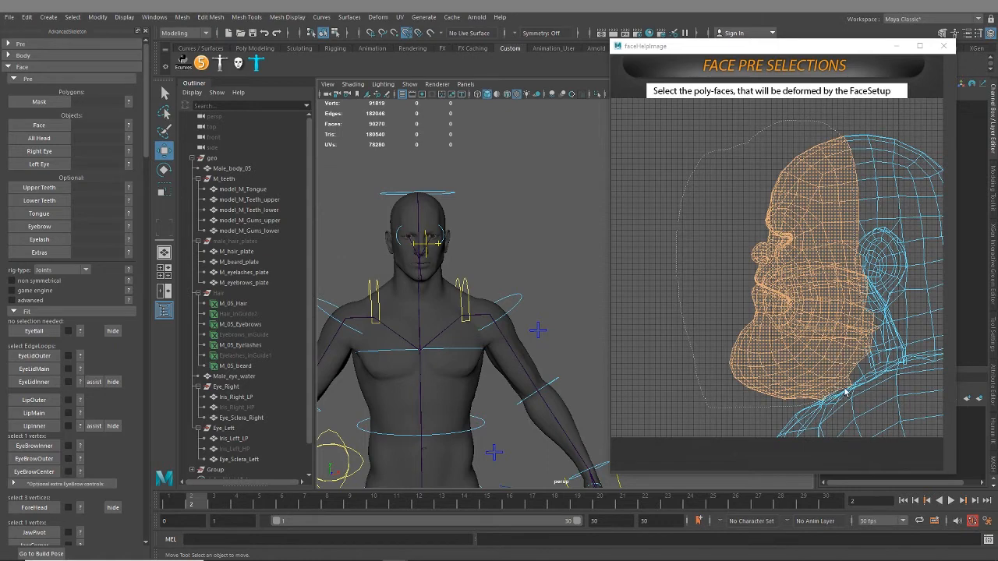
{"action": "left_click_drag", "start_coordinate": [495, 261], "coordinate": [566, 312], "text": "alt"}
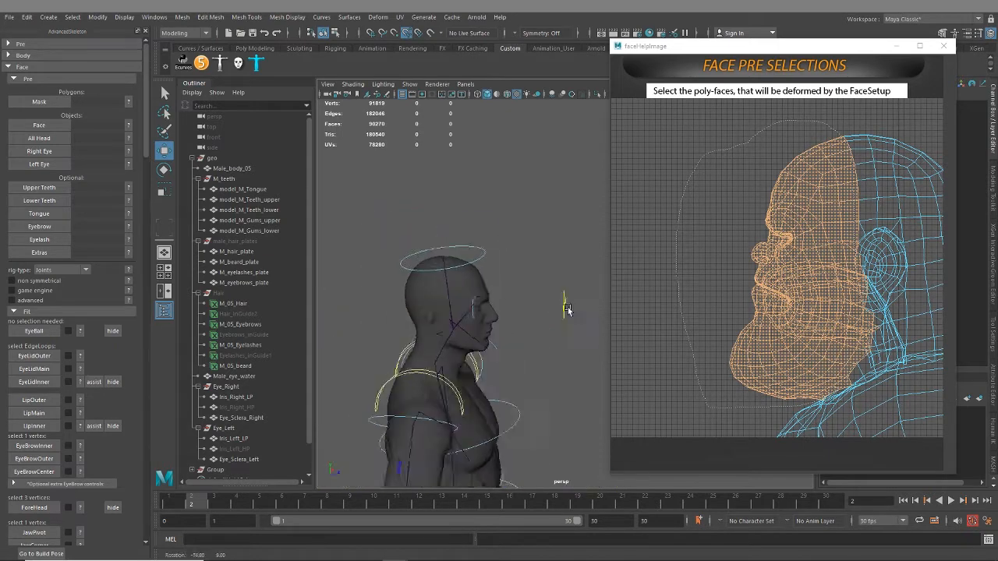
{"action": "middle_click_drag", "start_coordinate": [498, 312], "coordinate": [500, 262], "text": "alt"}
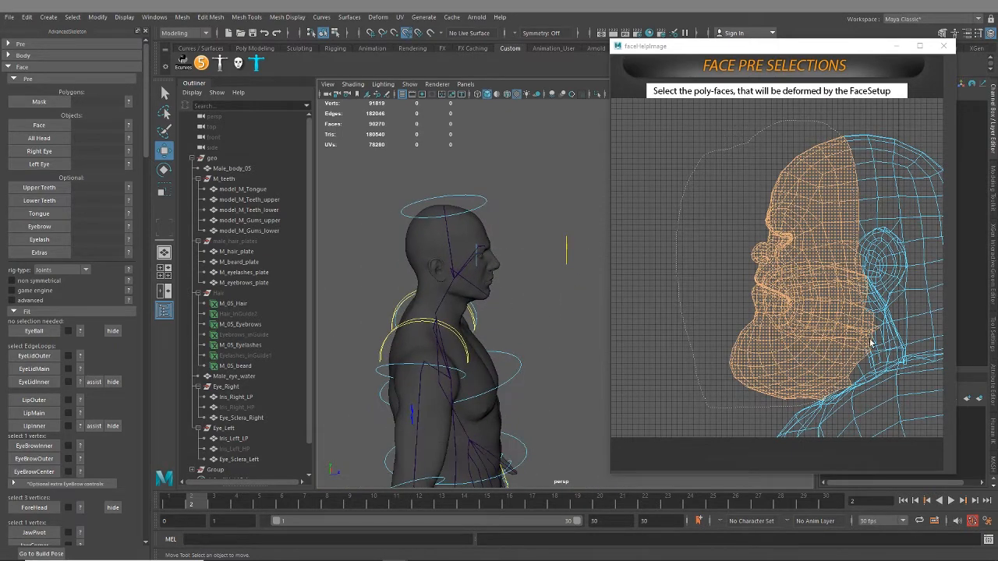
{"action": "middle_click_drag", "start_coordinate": [471, 258], "coordinate": [475, 289], "text": "alt"}
{"action": "right_click_drag", "start_coordinate": [456, 256], "coordinate": [530, 338], "text": "alt"}
{"action": "left_click", "coordinate": [441, 247]}
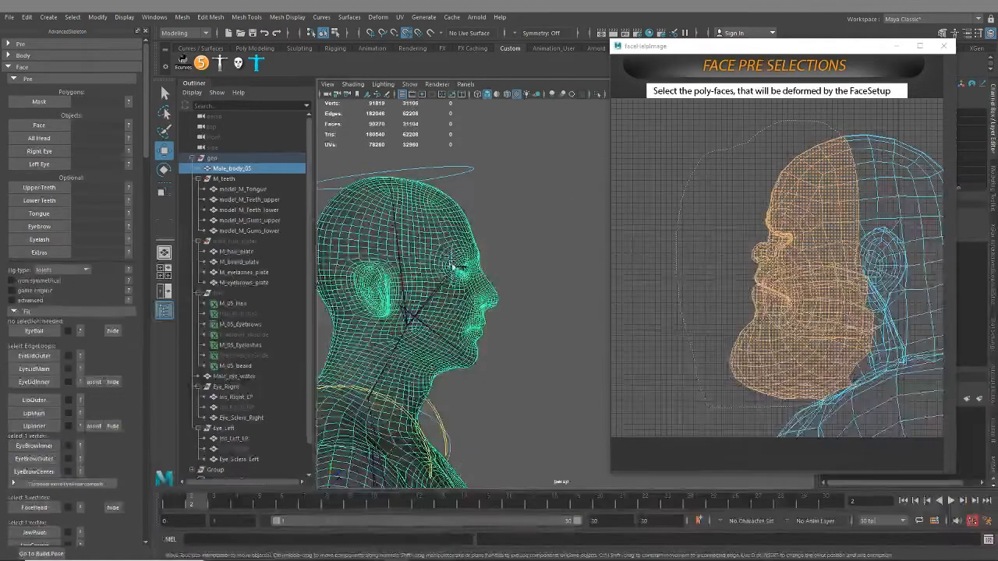
{"action": "middle_click_drag", "start_coordinate": [441, 247], "coordinate": [520, 248], "text": "alt"}
{"action": "left_click_drag", "start_coordinate": [831, 54], "coordinate": [997, 86]}
Paint-select a strip of polygon faces at the temple with the Paint Selection Tool and set symmetry to Object X
{"action": "middle_click_drag", "start_coordinate": [533, 201], "coordinate": [574, 228], "text": "alt"}
{"action": "right_click_drag", "start_coordinate": [574, 228], "coordinate": [590, 272], "text": "alt"}
{"action": "middle_click_drag", "start_coordinate": [591, 273], "coordinate": [610, 259], "text": "alt"}
{"action": "left_click", "coordinate": [164, 130]}
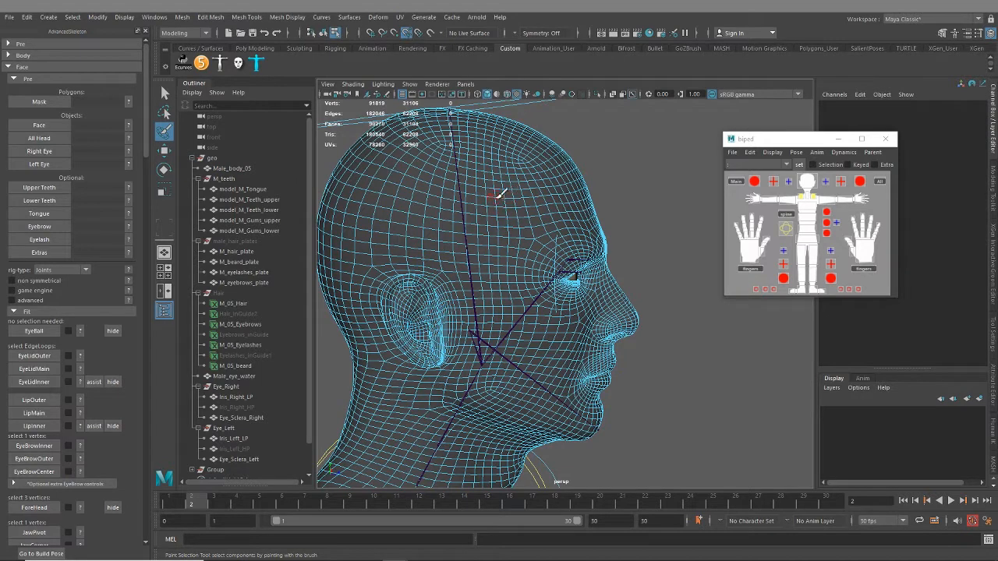
{"action": "left_click_drag", "start_coordinate": [503, 156], "coordinate": [488, 250]}
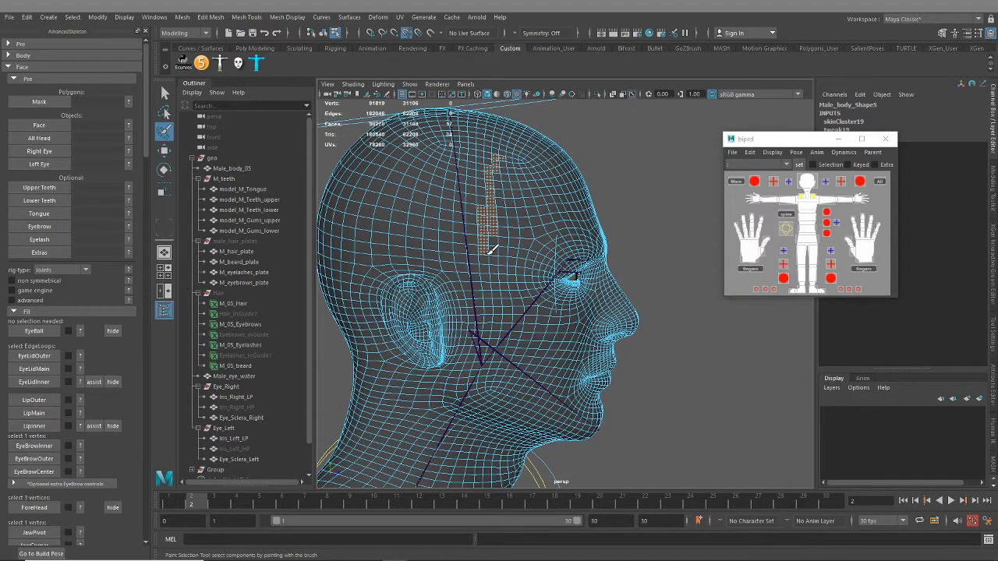
{"action": "left_click", "coordinate": [517, 39]}
{"action": "left_click", "coordinate": [541, 48]}
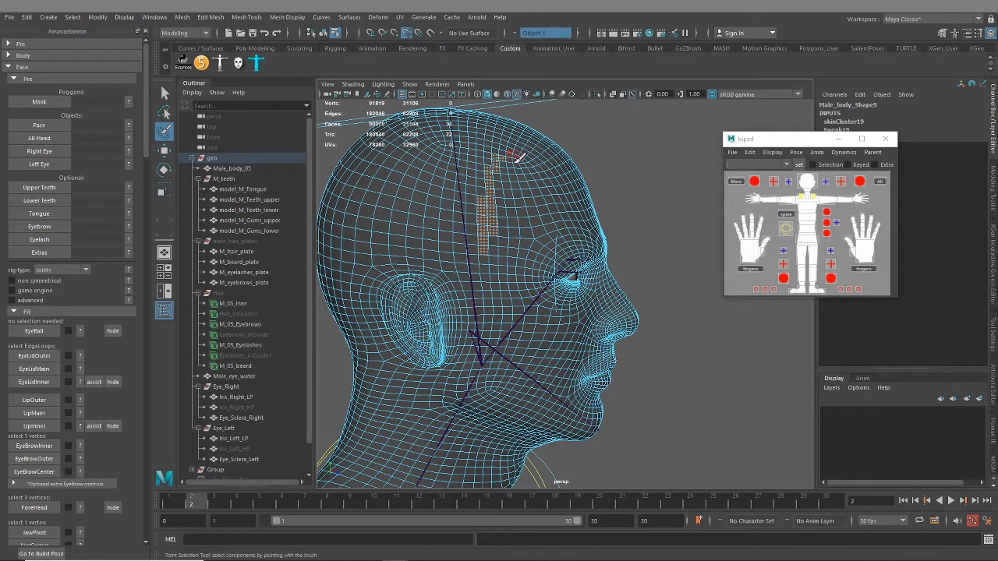
Paint-select the faces over the forehead, cheek, nose, mouth and jaw, up to the front of the ear
{"action": "mouse_move", "coordinate": [528, 230]}
{"action": "left_mouse_down"}
{"action": "mouse_move", "coordinate": [542, 183]}
{"action": "mouse_move", "coordinate": [496, 132]}
{"action": "mouse_move", "coordinate": [468, 226]}
{"action": "mouse_move", "coordinate": [489, 255]}
{"action": "mouse_move", "coordinate": [445, 167]}
{"action": "mouse_move", "coordinate": [495, 128]}
{"action": "left_mouse_up"}
{"action": "mouse_move", "coordinate": [491, 275]}
{"action": "left_mouse_down"}
{"action": "mouse_move", "coordinate": [495, 377]}
{"action": "mouse_move", "coordinate": [487, 265]}
{"action": "mouse_move", "coordinate": [489, 321]}
{"action": "mouse_move", "coordinate": [473, 258]}
{"action": "mouse_move", "coordinate": [486, 164]}
{"action": "mouse_move", "coordinate": [530, 310]}
{"action": "mouse_move", "coordinate": [514, 355]}
{"action": "mouse_move", "coordinate": [517, 296]}
{"action": "mouse_move", "coordinate": [536, 242]}
{"action": "mouse_move", "coordinate": [555, 377]}
{"action": "mouse_move", "coordinate": [599, 362]}
{"action": "mouse_move", "coordinate": [579, 379]}
{"action": "left_mouse_up"}
{"action": "left_click_drag", "start_coordinate": [579, 380], "coordinate": [589, 331], "text": "alt"}
{"action": "middle_click_drag", "start_coordinate": [588, 328], "coordinate": [580, 532], "text": "alt"}
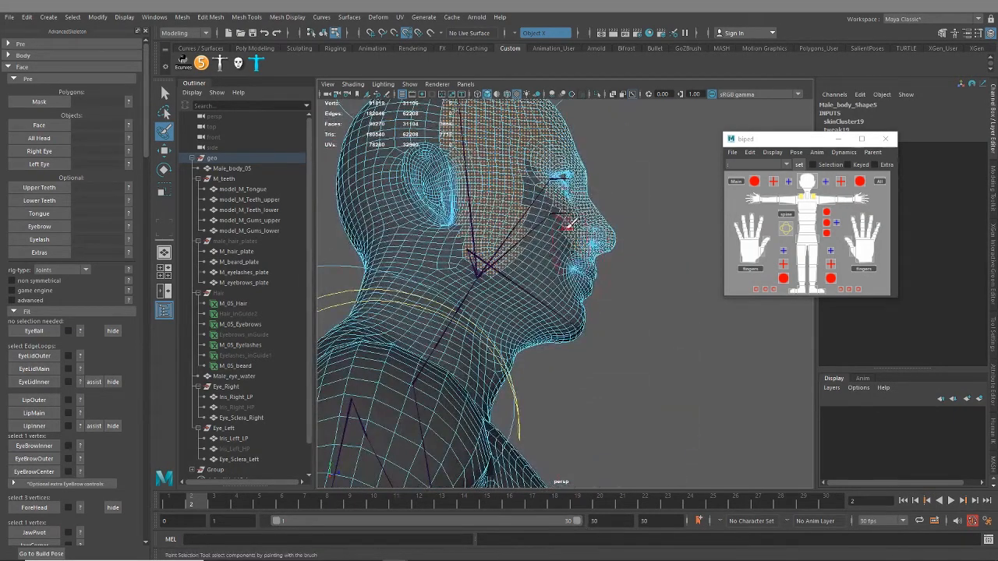
{"action": "mouse_move", "coordinate": [566, 234]}
{"action": "left_mouse_down"}
{"action": "mouse_move", "coordinate": [535, 163]}
{"action": "mouse_move", "coordinate": [555, 269]}
{"action": "mouse_move", "coordinate": [591, 273]}
{"action": "mouse_move", "coordinate": [578, 332]}
{"action": "mouse_move", "coordinate": [538, 258]}
{"action": "mouse_move", "coordinate": [493, 235]}
{"action": "mouse_move", "coordinate": [488, 247]}
{"action": "mouse_move", "coordinate": [489, 229]}
{"action": "mouse_move", "coordinate": [479, 250]}
{"action": "mouse_move", "coordinate": [552, 304]}
{"action": "mouse_move", "coordinate": [533, 338]}
{"action": "mouse_move", "coordinate": [514, 338]}
{"action": "mouse_move", "coordinate": [526, 317]}
{"action": "mouse_move", "coordinate": [498, 296]}
{"action": "left_mouse_up"}
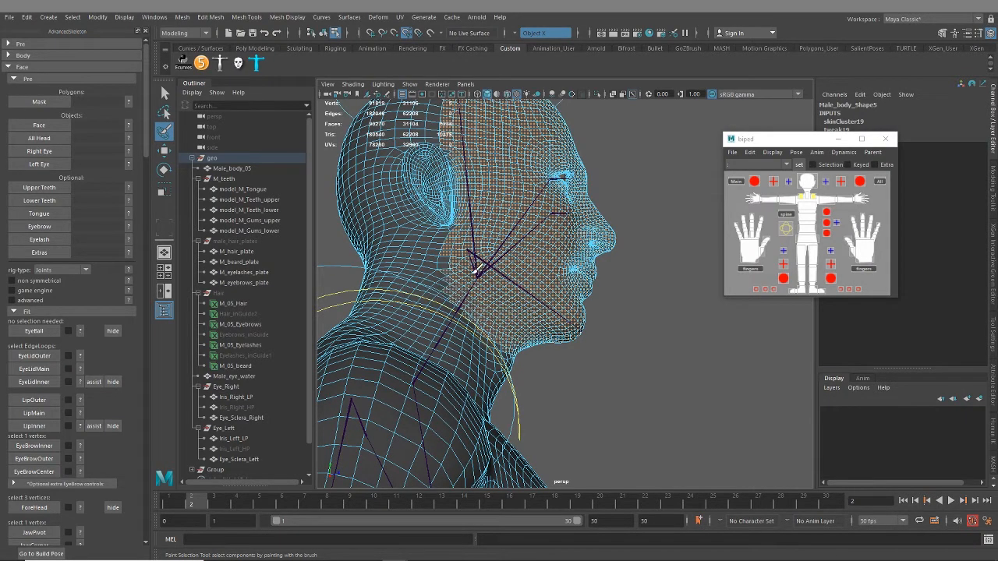
{"action": "left_click_drag", "start_coordinate": [475, 257], "coordinate": [521, 231], "text": "alt"}
{"action": "right_click_drag", "start_coordinate": [521, 231], "coordinate": [544, 289], "text": "alt"}
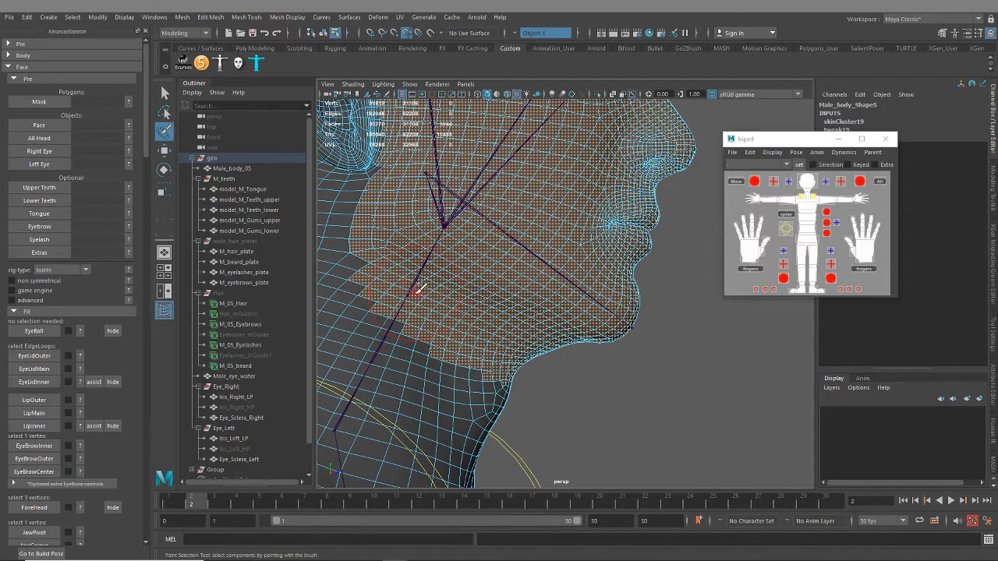
Refine the painted face selection along the jawline and under the chin
{"action": "right_click_drag", "start_coordinate": [413, 286], "coordinate": [504, 263], "text": "alt"}
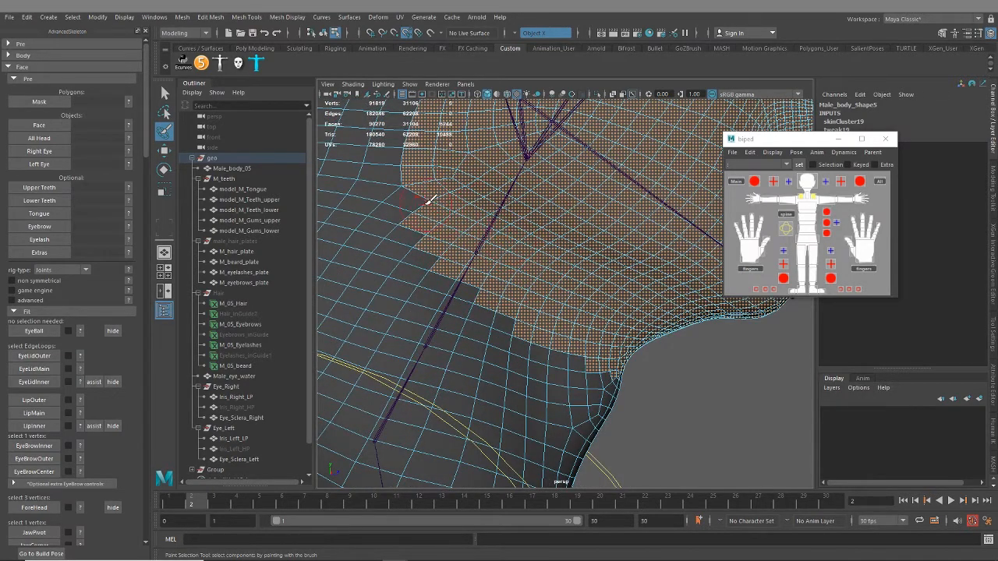
{"action": "mouse_move", "coordinate": [428, 201]}
{"action": "left_mouse_down"}
{"action": "mouse_move", "coordinate": [490, 306]}
{"action": "mouse_move", "coordinate": [625, 377]}
{"action": "left_mouse_up"}
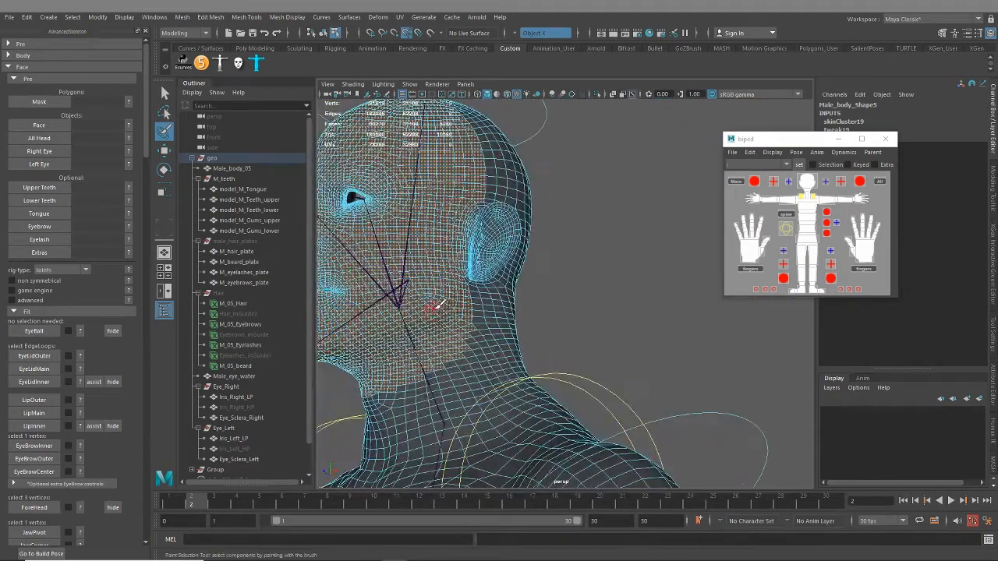
{"action": "left_click_drag", "start_coordinate": [575, 322], "coordinate": [504, 288], "text": "alt"}
{"action": "right_click_drag", "start_coordinate": [390, 209], "coordinate": [509, 262], "text": "alt"}
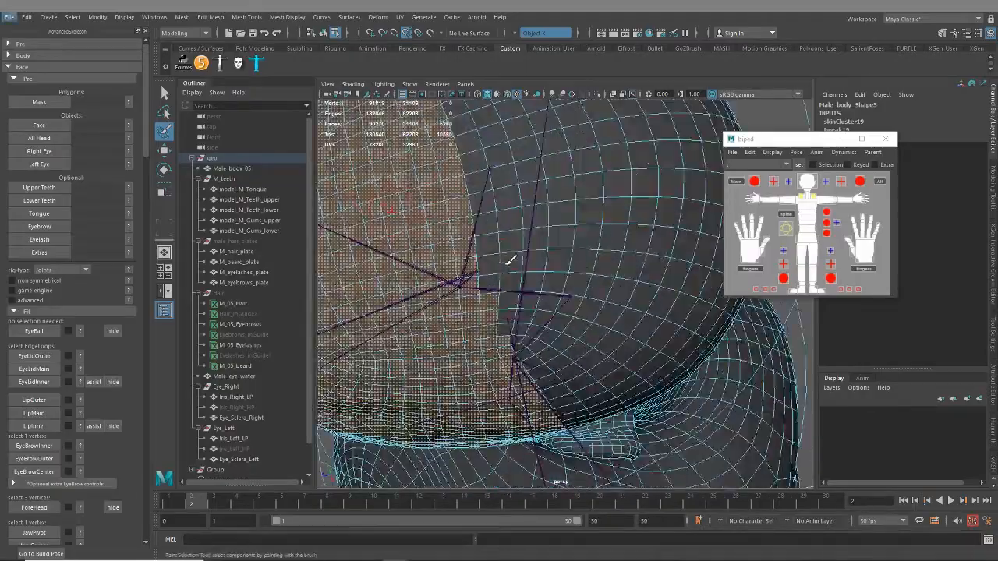
Clean up the face selection's border across the crown and down in front of the ear
{"action": "middle_click_drag", "start_coordinate": [511, 260], "coordinate": [535, 376], "text": "alt"}
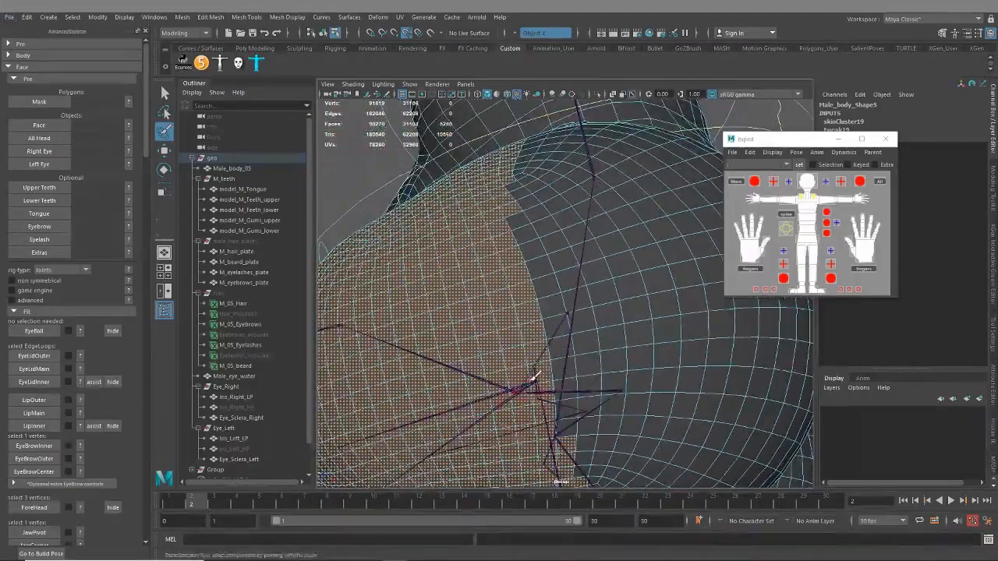
{"action": "mouse_move", "coordinate": [534, 379]}
{"action": "left_mouse_down", "text": "alt"}
{"action": "mouse_move", "coordinate": [554, 286]}
{"action": "mouse_move", "coordinate": [598, 297]}
{"action": "mouse_move", "coordinate": [566, 158]}
{"action": "mouse_move", "coordinate": [562, 208]}
{"action": "mouse_move", "coordinate": [595, 383]}
{"action": "mouse_move", "coordinate": [587, 347]}
{"action": "mouse_move", "coordinate": [598, 327]}
{"action": "left_mouse_up", "text": "alt"}
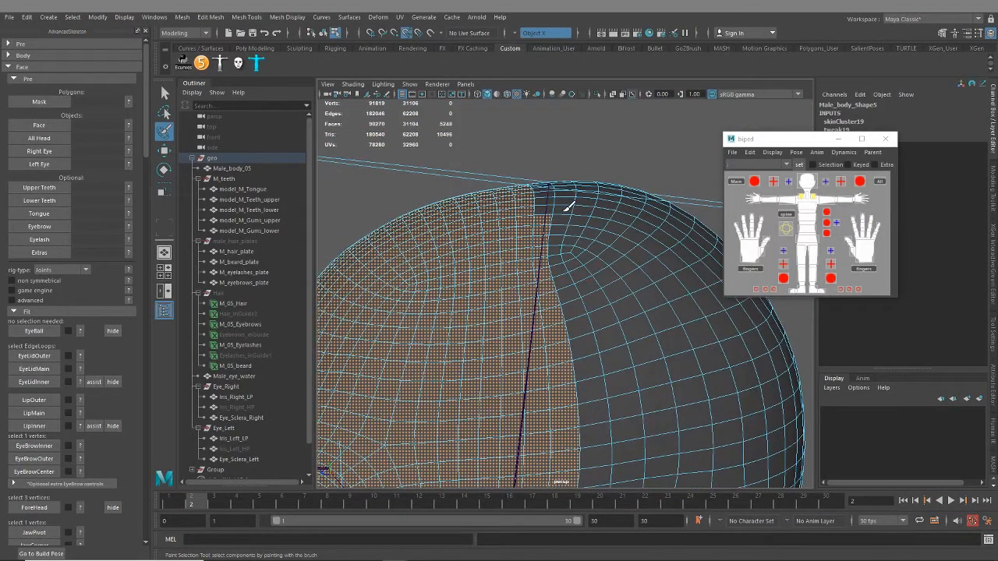
{"action": "left_click_drag", "start_coordinate": [563, 248], "coordinate": [594, 204], "text": "alt"}
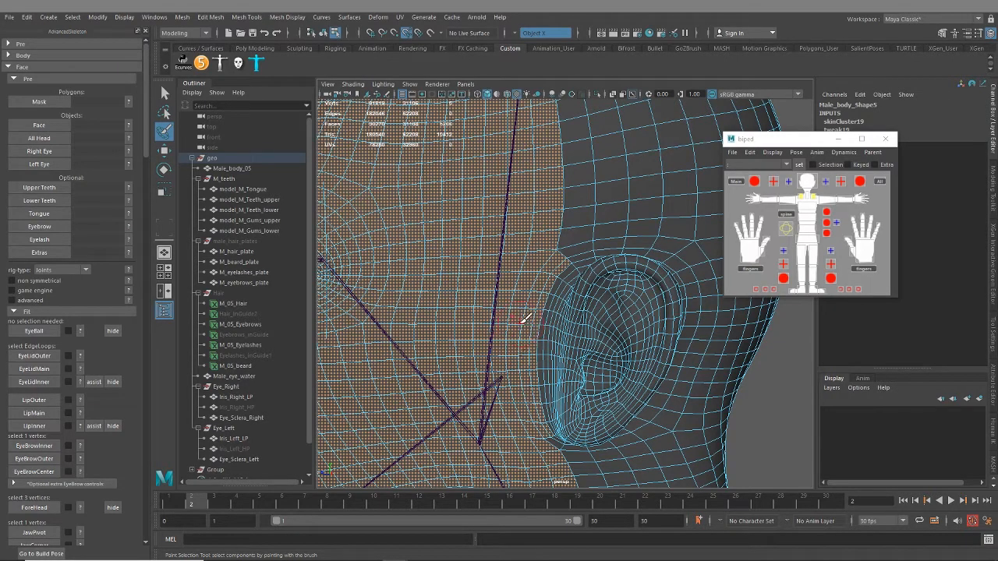
{"action": "right_click_drag", "start_coordinate": [658, 270], "coordinate": [581, 287], "text": "alt"}
{"action": "middle_click_drag", "start_coordinate": [581, 287], "coordinate": [588, 243], "text": "alt"}
{"action": "left_click_drag", "start_coordinate": [588, 243], "coordinate": [670, 244], "text": "alt"}
Isolate the selected head faces in the viewport, viewing the front of the face
{"action": "mouse_move", "coordinate": [549, 244]}
{"action": "left_mouse_down", "text": "alt"}
{"action": "mouse_move", "coordinate": [583, 245]}
{"action": "mouse_move", "coordinate": [530, 242]}
{"action": "left_mouse_up", "text": "alt"}
{"action": "right_click_drag", "start_coordinate": [452, 234], "coordinate": [510, 223], "text": "alt"}
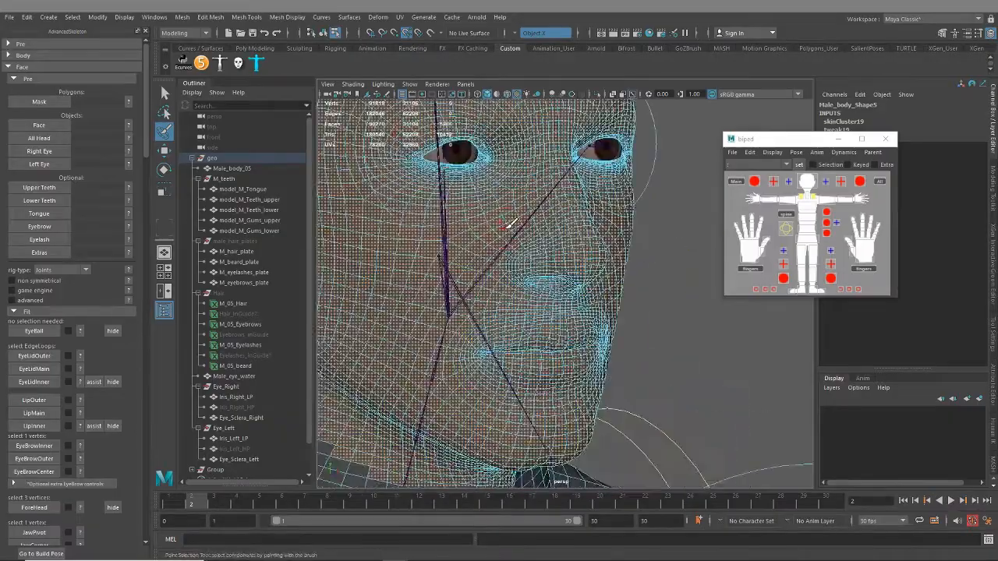
{"action": "middle_click_drag", "start_coordinate": [510, 223], "coordinate": [531, 252], "text": "alt"}
{"action": "key", "text": "ctrl+1"}
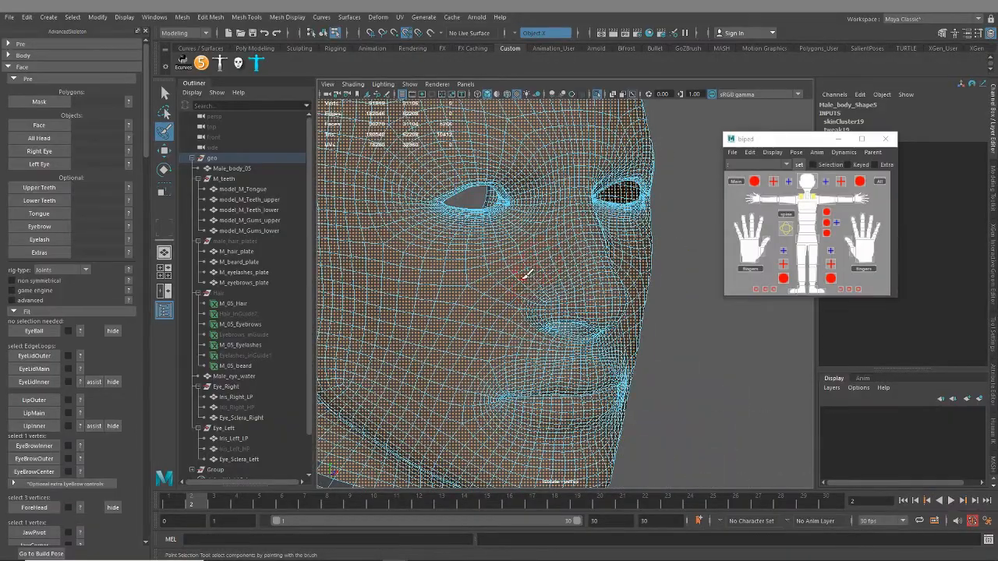
Add the unselected faces inside the character's right eye socket to the painted selection
{"action": "mouse_move", "coordinate": [527, 274]}
{"action": "left_mouse_down", "text": "alt"}
{"action": "mouse_move", "coordinate": [514, 273]}
{"action": "mouse_move", "coordinate": [552, 268]}
{"action": "mouse_move", "coordinate": [535, 271]}
{"action": "left_mouse_up", "text": "alt"}
{"action": "middle_click_drag", "start_coordinate": [535, 270], "coordinate": [534, 297], "text": "alt"}
{"action": "right_click_drag", "start_coordinate": [533, 298], "coordinate": [636, 328], "text": "alt"}
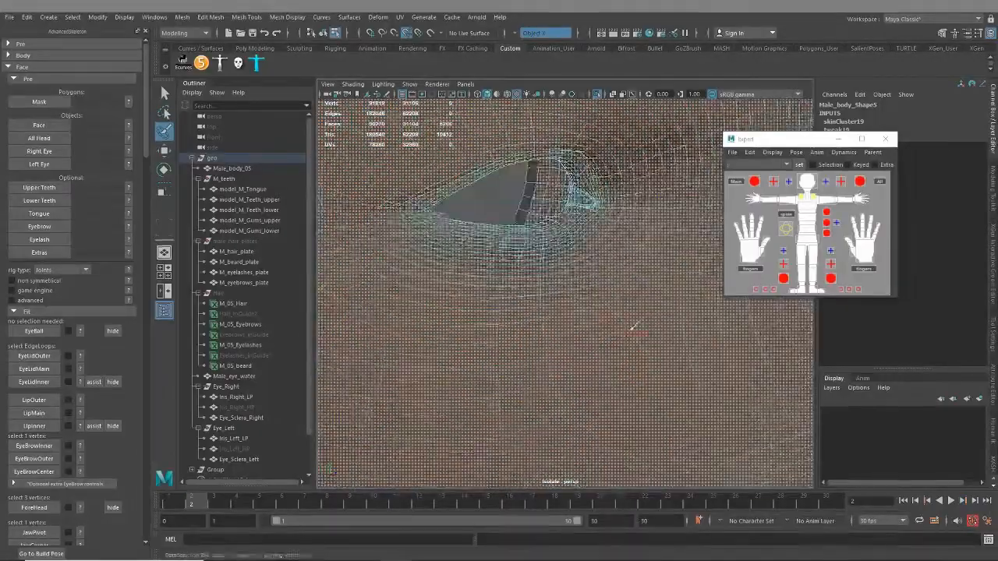
{"action": "middle_click_drag", "start_coordinate": [633, 328], "coordinate": [656, 402], "text": "alt"}
{"action": "mouse_move", "coordinate": [555, 247]}
{"action": "left_mouse_down"}
{"action": "mouse_move", "coordinate": [552, 303]}
{"action": "mouse_move", "coordinate": [448, 272]}
{"action": "left_mouse_up"}
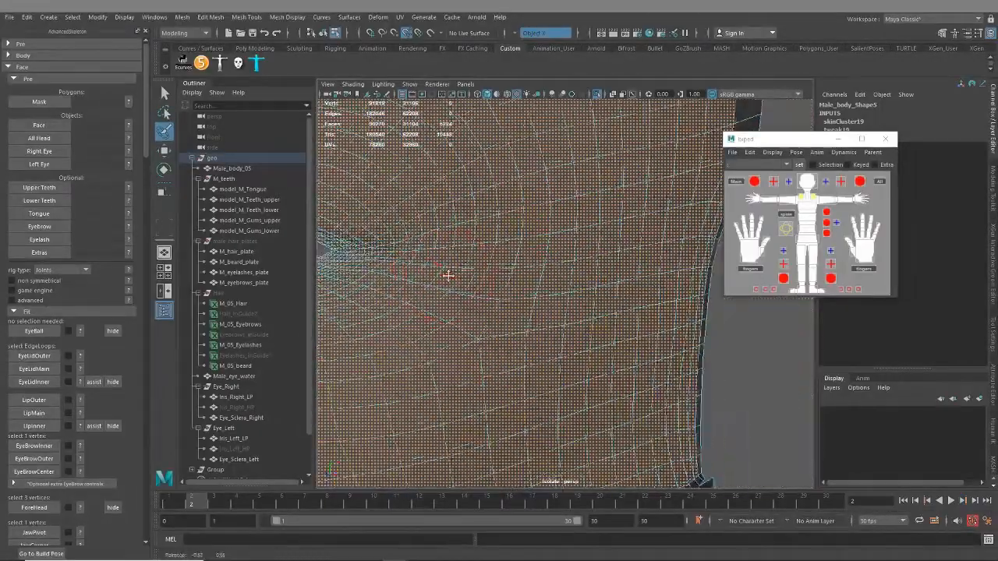
Add the unselected faces inside the character's left eye socket to the painted selection and check the isolated head
{"action": "middle_click_drag", "start_coordinate": [448, 272], "coordinate": [588, 278], "text": "alt"}
{"action": "left_click_drag", "start_coordinate": [588, 279], "coordinate": [490, 265], "text": "alt"}
{"action": "middle_click_drag", "start_coordinate": [491, 265], "coordinate": [561, 299], "text": "alt"}
{"action": "left_click_drag", "start_coordinate": [560, 299], "coordinate": [564, 289], "text": "alt"}
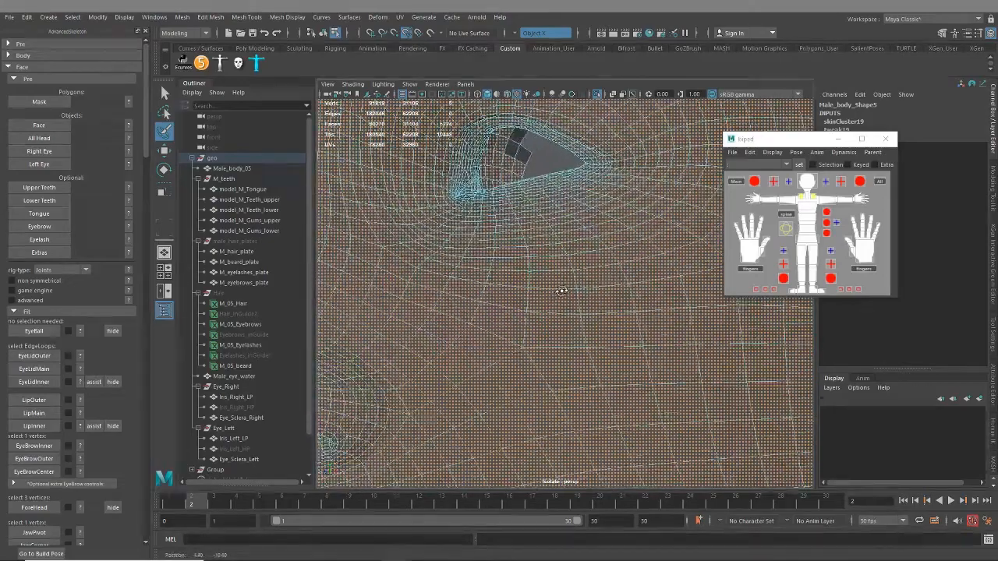
{"action": "middle_click_drag", "start_coordinate": [564, 289], "coordinate": [572, 325], "text": "alt"}
{"action": "left_click_drag", "start_coordinate": [572, 325], "coordinate": [570, 270], "text": "alt"}
{"action": "middle_click_drag", "start_coordinate": [570, 269], "coordinate": [562, 328], "text": "alt"}
{"action": "left_click_drag", "start_coordinate": [561, 328], "coordinate": [527, 305], "text": "alt"}
{"action": "scroll", "coordinate": [565, 258], "scroll_direction": "down", "scroll_amount": 8}
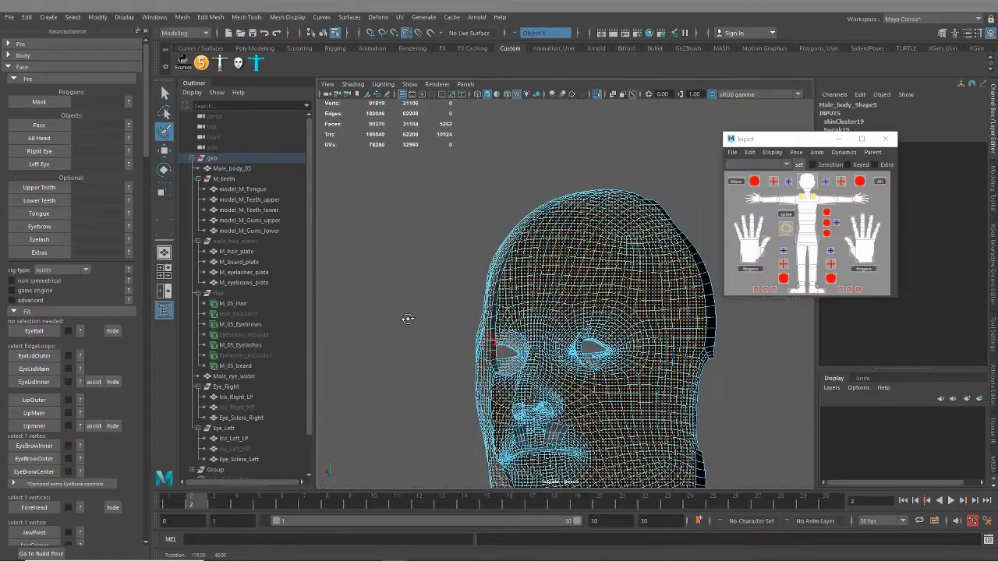
{"action": "right_click_drag", "start_coordinate": [625, 355], "coordinate": [633, 359], "text": "alt"}
{"action": "middle_click_drag", "start_coordinate": [632, 359], "coordinate": [568, 309], "text": "alt"}
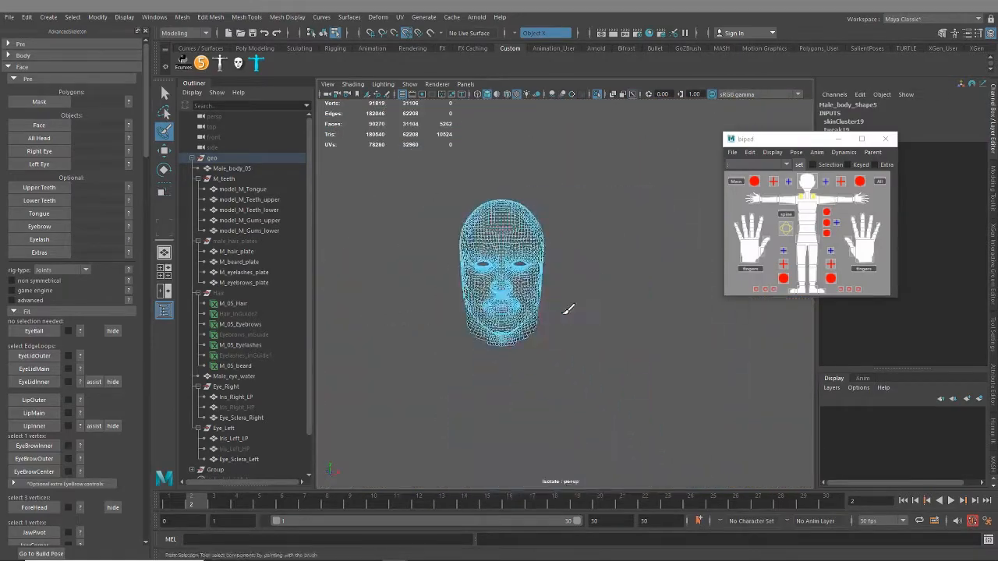
{"action": "left_click_drag", "start_coordinate": [569, 310], "coordinate": [570, 281], "text": "alt"}
{"action": "middle_click_drag", "start_coordinate": [570, 280], "coordinate": [608, 327], "text": "alt"}
{"action": "right_click_drag", "start_coordinate": [608, 327], "coordinate": [597, 356], "text": "alt"}
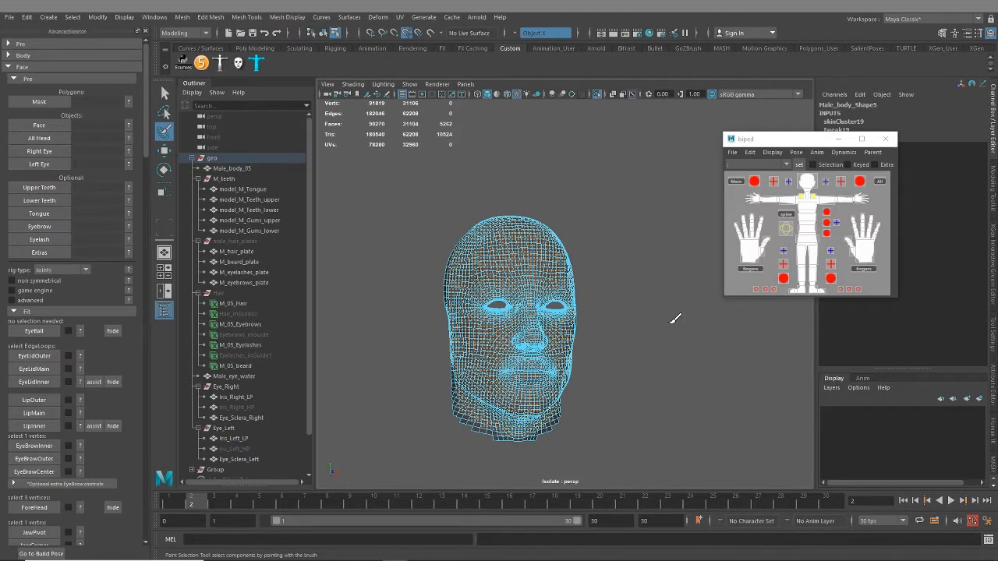
Clear the face selection, leave the isolated view, and isolate the whole Male_body_05 mesh instead
{"action": "left_click", "coordinate": [164, 93]}
{"action": "right_click_drag", "start_coordinate": [475, 227], "coordinate": [499, 214]}
{"action": "left_click", "coordinate": [687, 232]}
{"action": "key", "text": "ctrl+1"}
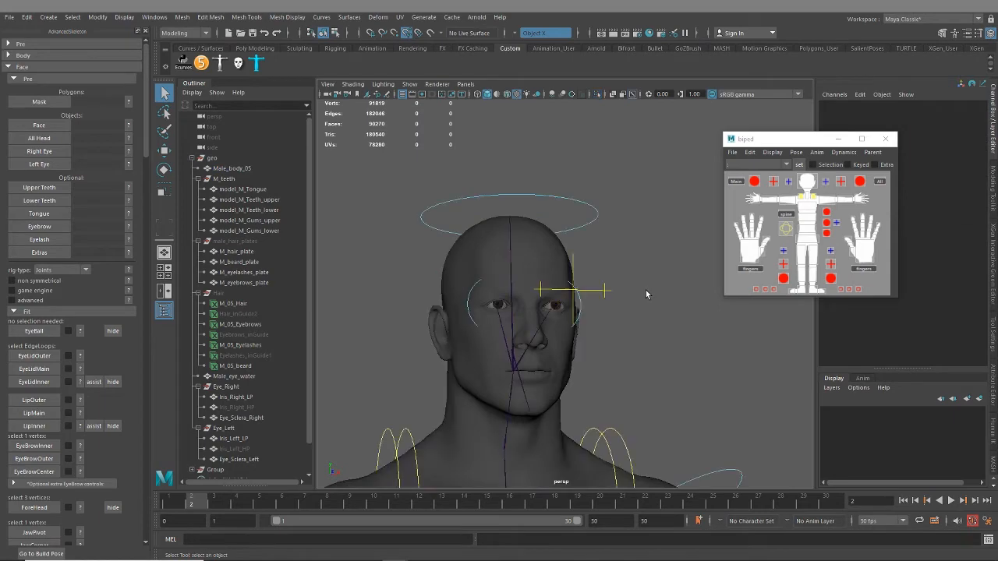
{"action": "left_click", "coordinate": [510, 238]}
{"action": "left_click", "coordinate": [542, 248]}
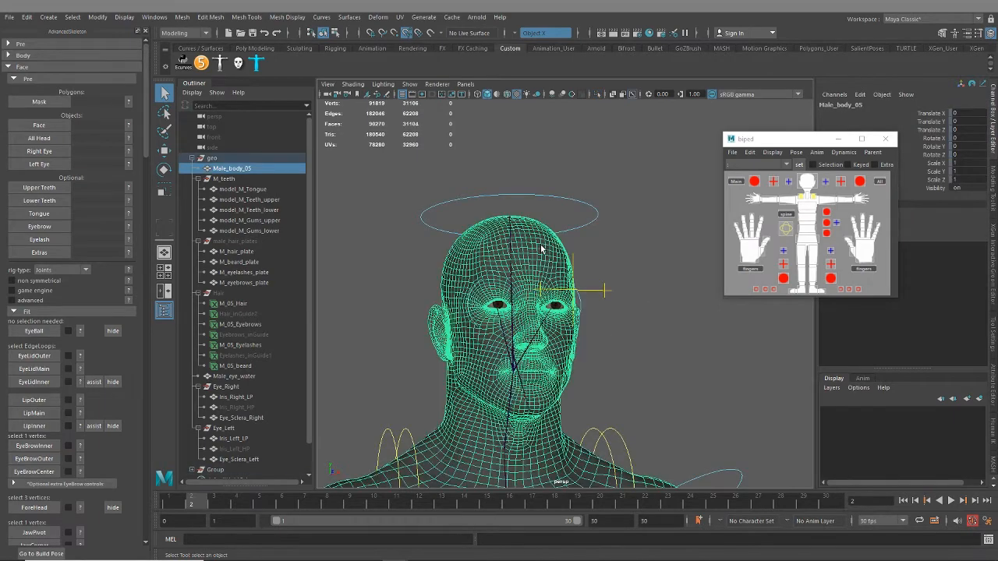
{"action": "key", "text": "ctrl+1"}
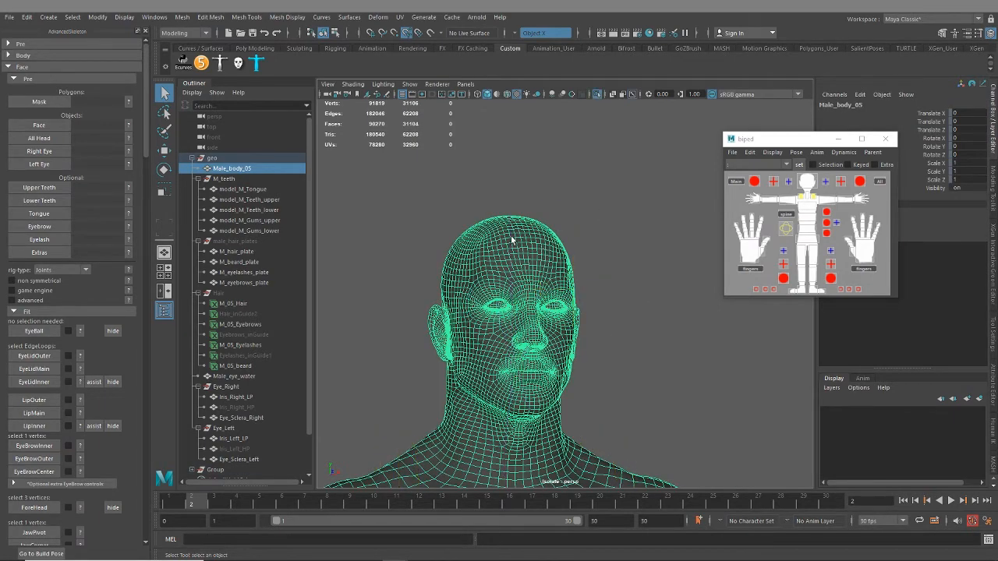
Paint-select the body mesh's faces over the forehead, cheek, nose, mouth and jaw from the side view
{"action": "right_click_drag", "start_coordinate": [513, 238], "coordinate": [507, 272]}
{"action": "scroll", "coordinate": [503, 301], "scroll_direction": "up", "scroll_amount": 5}
{"action": "left_click_drag", "start_coordinate": [500, 298], "coordinate": [533, 282], "text": "alt"}
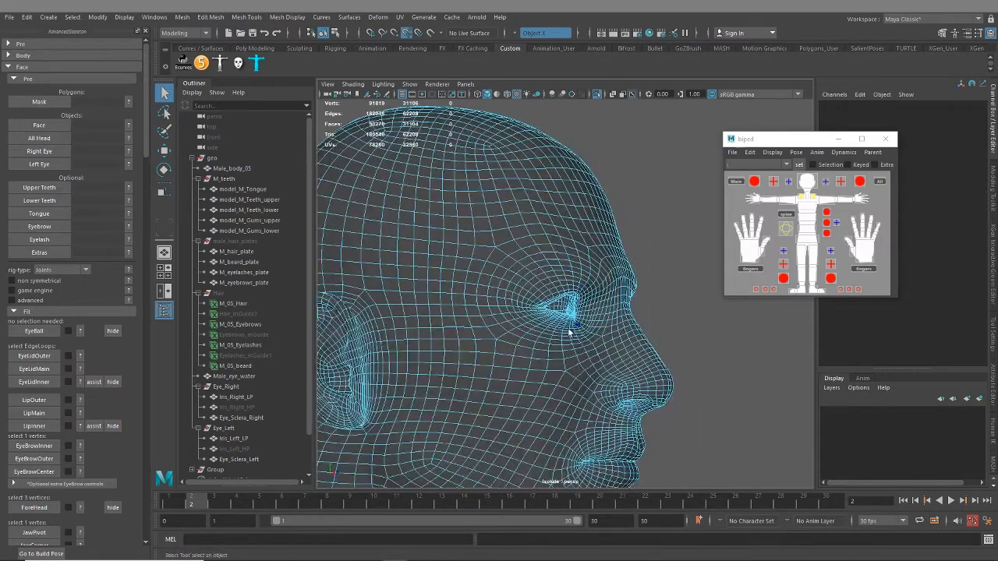
{"action": "mouse_move", "coordinate": [569, 333]}
{"action": "middle_mouse_down", "text": "alt"}
{"action": "mouse_move", "coordinate": [642, 234]}
{"action": "mouse_move", "coordinate": [508, 338]}
{"action": "mouse_move", "coordinate": [499, 301]}
{"action": "middle_mouse_up", "text": "alt"}
{"action": "scroll", "coordinate": [476, 332], "scroll_direction": "down", "scroll_amount": 5}
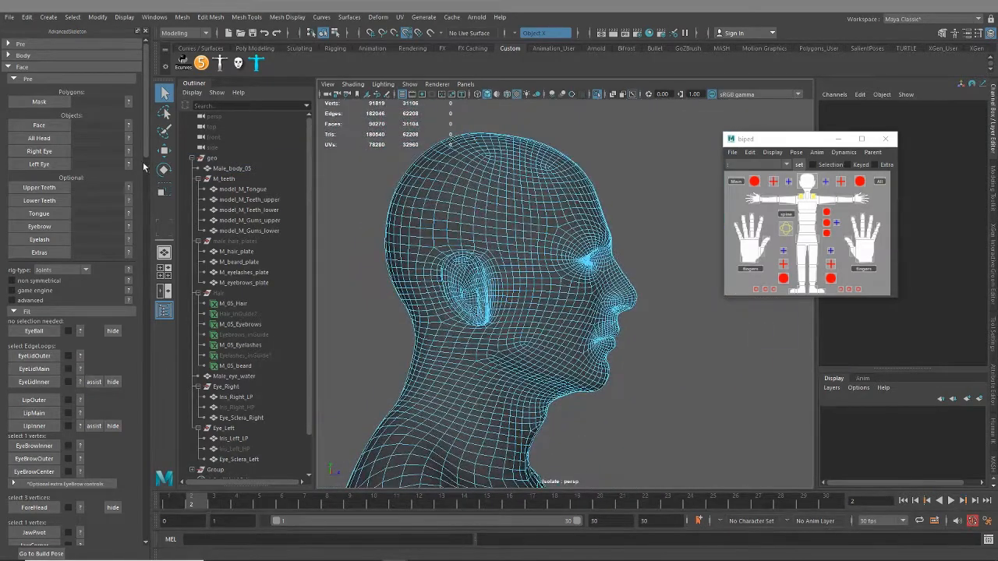
{"action": "left_click", "coordinate": [164, 132]}
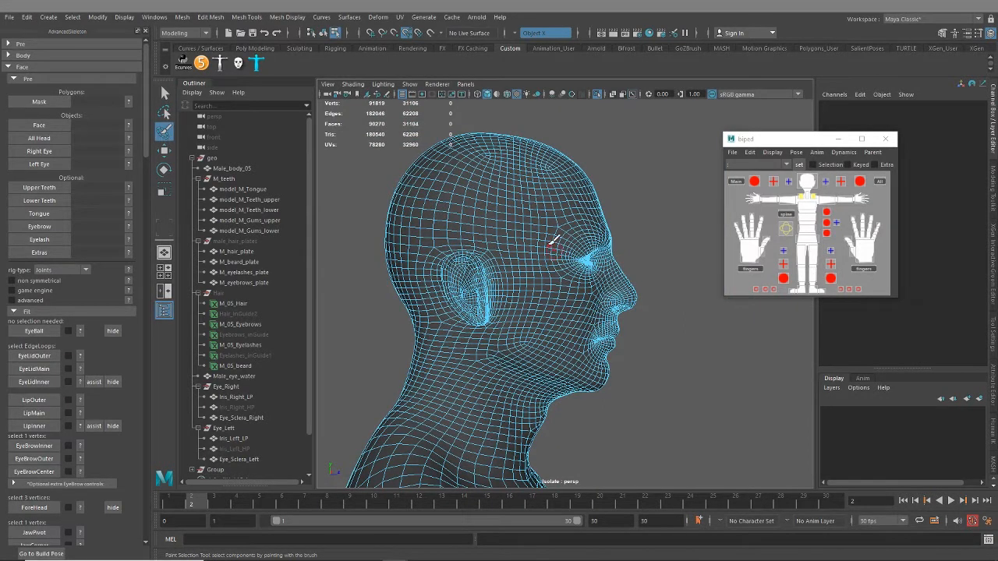
{"action": "mouse_move", "coordinate": [569, 258]}
{"action": "left_mouse_down"}
{"action": "mouse_move", "coordinate": [545, 184]}
{"action": "mouse_move", "coordinate": [530, 274]}
{"action": "mouse_move", "coordinate": [527, 164]}
{"action": "mouse_move", "coordinate": [535, 204]}
{"action": "mouse_move", "coordinate": [584, 156]}
{"action": "mouse_move", "coordinate": [599, 266]}
{"action": "mouse_move", "coordinate": [579, 376]}
{"action": "mouse_move", "coordinate": [512, 341]}
{"action": "mouse_move", "coordinate": [525, 312]}
{"action": "mouse_move", "coordinate": [512, 362]}
{"action": "mouse_move", "coordinate": [556, 387]}
{"action": "left_mouse_up"}
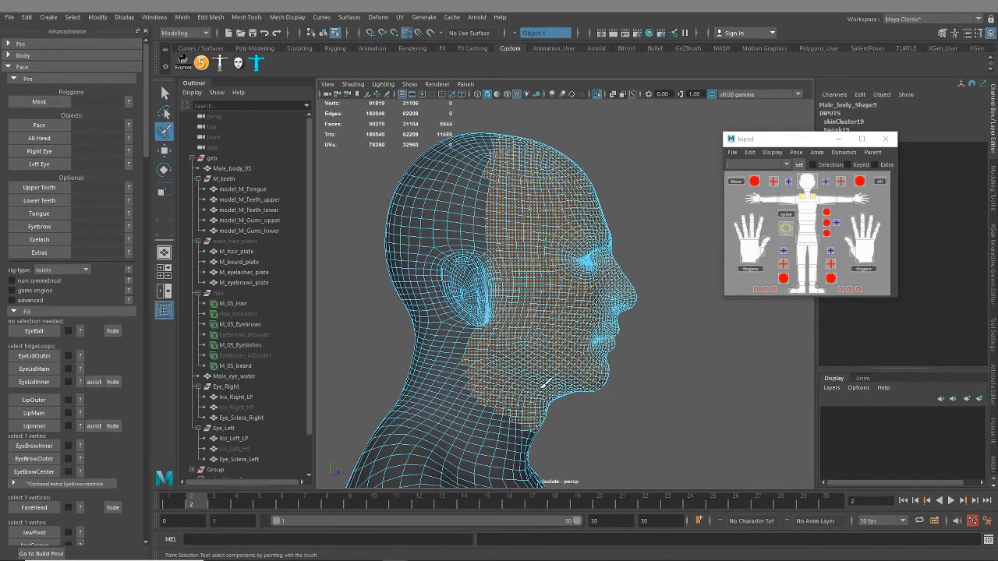
Deselect the excess faces below the ear, along the jawline and under the chin
{"action": "scroll", "coordinate": [544, 382], "scroll_direction": "up", "scroll_amount": 5}
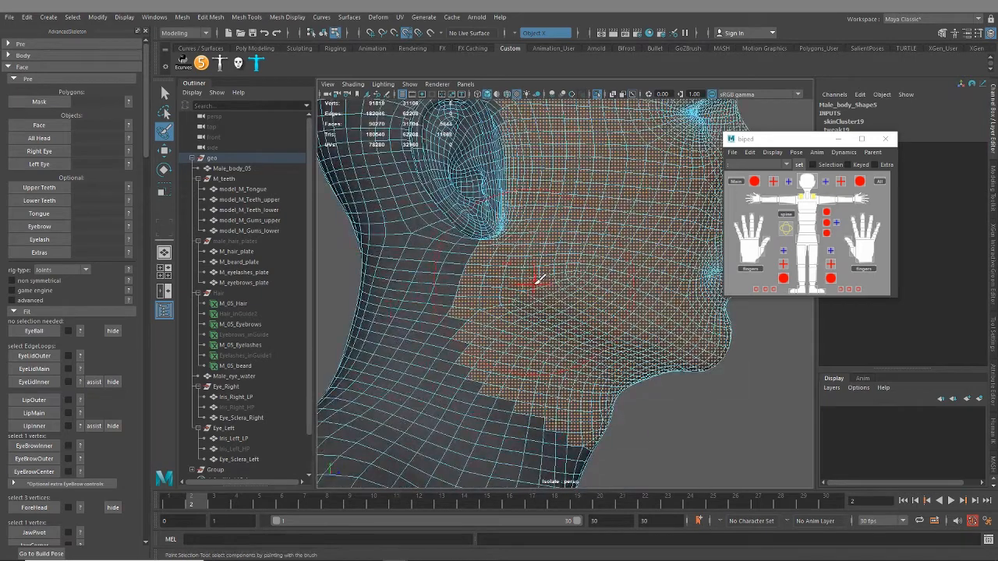
{"action": "mouse_move", "coordinate": [537, 276]}
{"action": "left_mouse_down"}
{"action": "mouse_move", "coordinate": [429, 253]}
{"action": "mouse_move", "coordinate": [463, 248]}
{"action": "left_mouse_up"}
{"action": "key", "text": "ctrl+z"}
{"action": "mouse_move", "coordinate": [440, 301]}
{"action": "left_mouse_down", "text": "ctrl"}
{"action": "mouse_move", "coordinate": [442, 329]}
{"action": "mouse_move", "coordinate": [486, 394]}
{"action": "mouse_move", "coordinate": [469, 324]}
{"action": "mouse_move", "coordinate": [606, 460]}
{"action": "mouse_move", "coordinate": [612, 449]}
{"action": "left_mouse_up", "text": "ctrl"}
{"action": "middle_click_drag", "start_coordinate": [532, 320], "coordinate": [488, 526], "text": "alt"}
Even out the selection border across the crown and temple, and deselect the painted ear faces
{"action": "middle_click_drag", "start_coordinate": [486, 214], "coordinate": [526, 370], "text": "alt"}
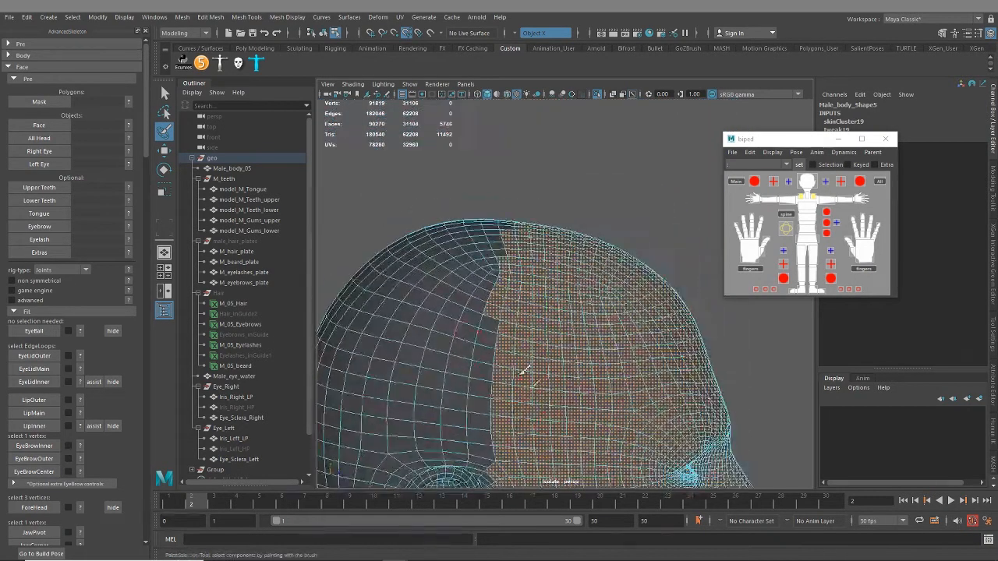
{"action": "left_click_drag", "start_coordinate": [480, 307], "coordinate": [487, 231], "text": "ctrl"}
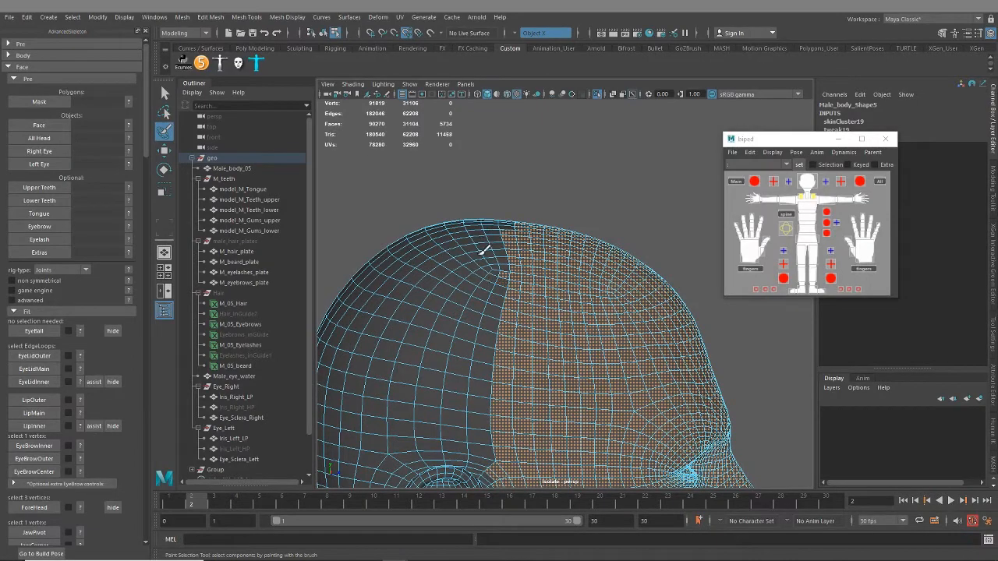
{"action": "mouse_move", "coordinate": [490, 265]}
{"action": "left_mouse_down", "text": "ctrl"}
{"action": "mouse_move", "coordinate": [493, 227]}
{"action": "mouse_move", "coordinate": [504, 254]}
{"action": "mouse_move", "coordinate": [490, 437]}
{"action": "left_mouse_up", "text": "ctrl"}
{"action": "mouse_move", "coordinate": [491, 437]}
{"action": "middle_mouse_down", "text": "alt"}
{"action": "mouse_move", "coordinate": [463, 364]}
{"action": "mouse_move", "coordinate": [481, 251]}
{"action": "middle_mouse_up", "text": "alt"}
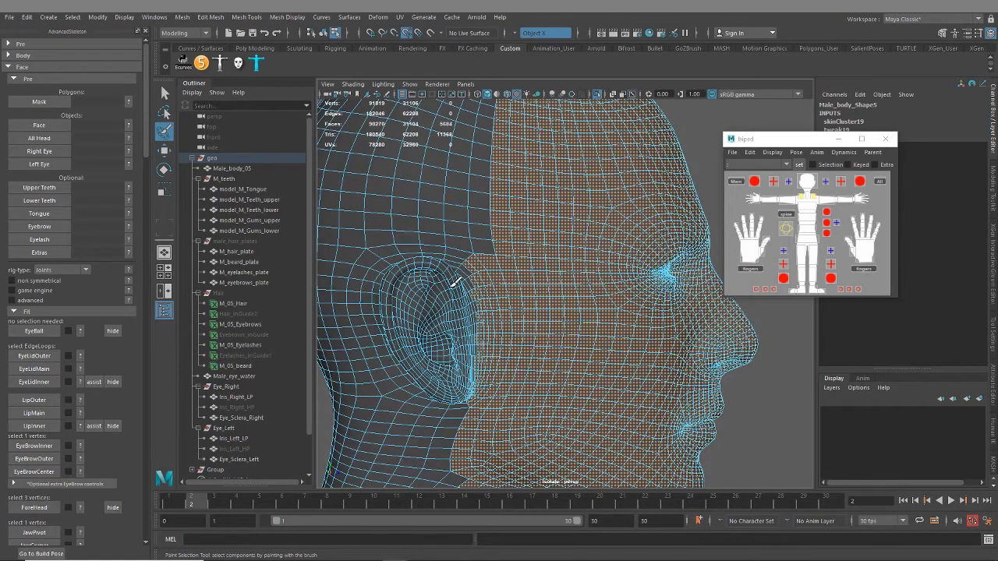
{"action": "left_click_drag", "start_coordinate": [457, 283], "coordinate": [465, 375], "text": "ctrl"}
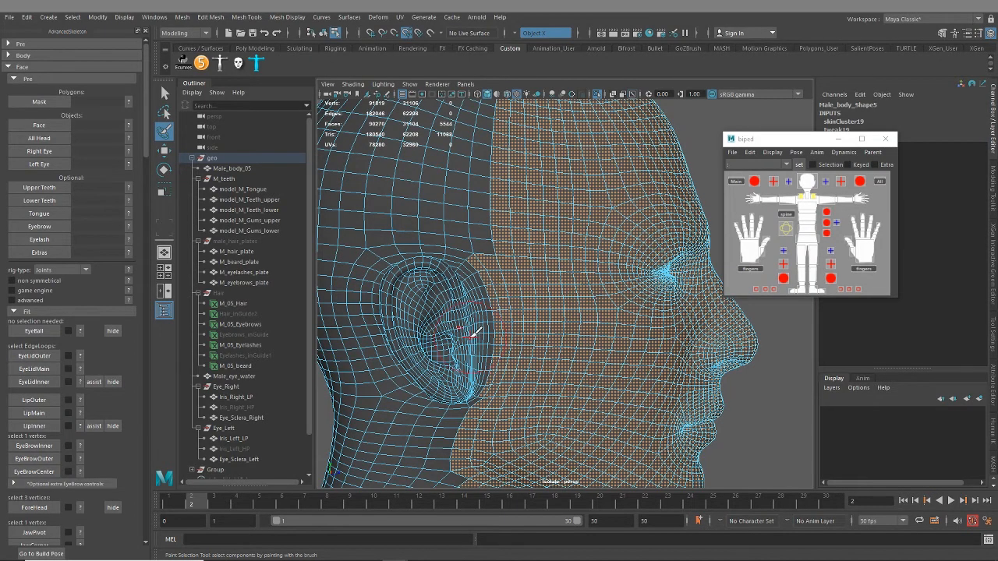
Paint-select the inner faces of the character's right eye socket
{"action": "left_click_drag", "start_coordinate": [563, 326], "coordinate": [520, 260], "text": "alt"}
{"action": "middle_click_drag", "start_coordinate": [521, 260], "coordinate": [655, 343], "text": "alt"}
{"action": "right_click_drag", "start_coordinate": [655, 343], "coordinate": [702, 423], "text": "alt"}
{"action": "middle_click_drag", "start_coordinate": [702, 423], "coordinate": [503, 355], "text": "alt"}
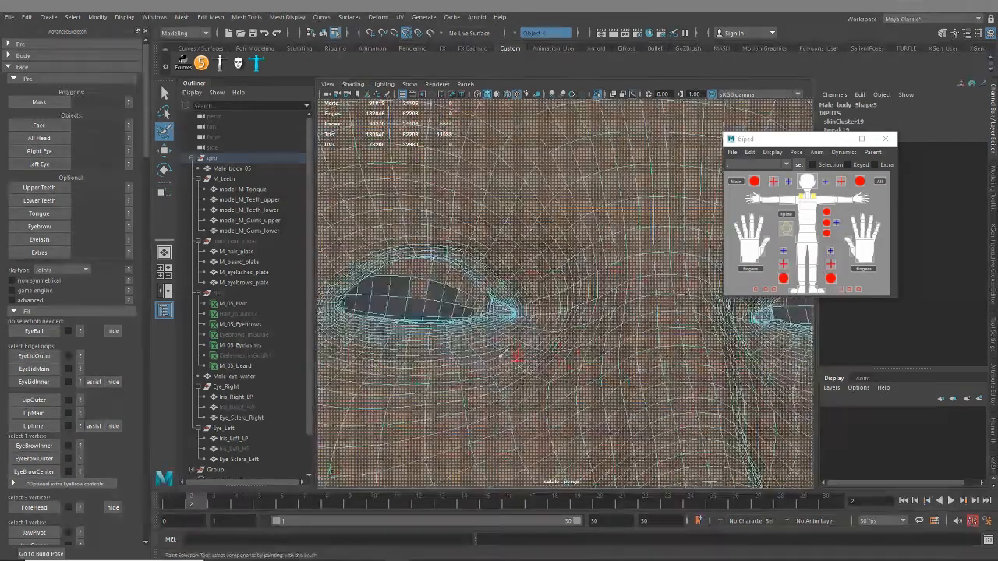
{"action": "left_click_drag", "start_coordinate": [503, 354], "coordinate": [495, 294], "text": "alt"}
{"action": "right_click_drag", "start_coordinate": [494, 294], "coordinate": [458, 330], "text": "alt"}
{"action": "left_click_drag", "start_coordinate": [461, 332], "coordinate": [419, 353]}
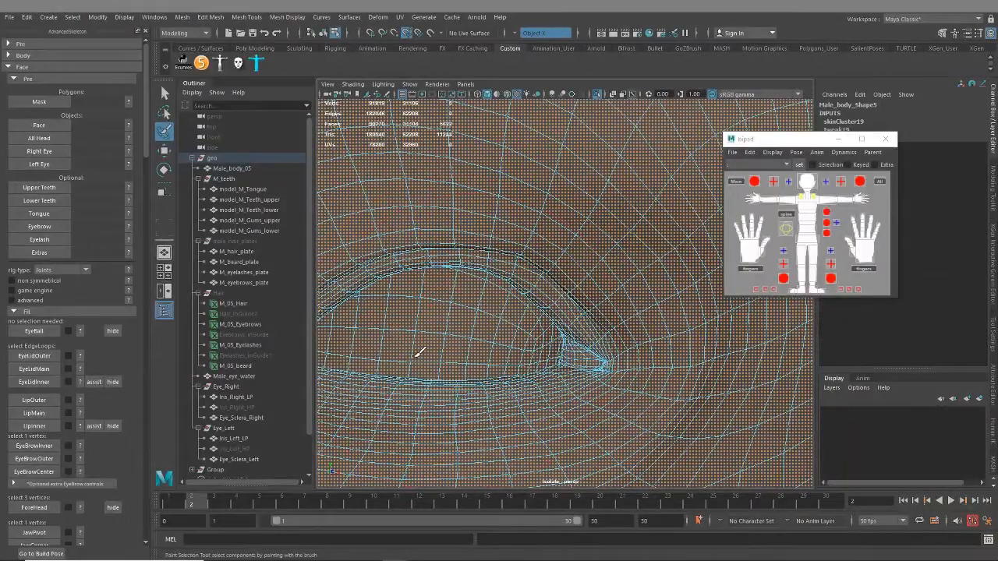
Add the remaining faces deep inside the eye sockets to the selection, working from oblique angles
{"action": "left_click_drag", "start_coordinate": [481, 363], "coordinate": [412, 312], "text": "alt"}
{"action": "middle_click_drag", "start_coordinate": [412, 312], "coordinate": [471, 277], "text": "alt"}
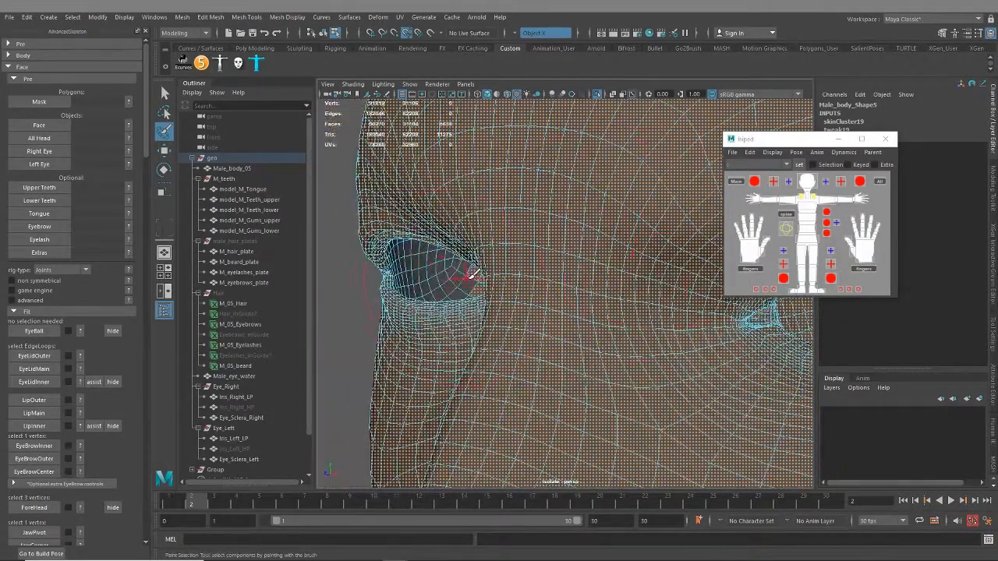
{"action": "left_click_drag", "start_coordinate": [443, 295], "coordinate": [653, 291], "text": "alt"}
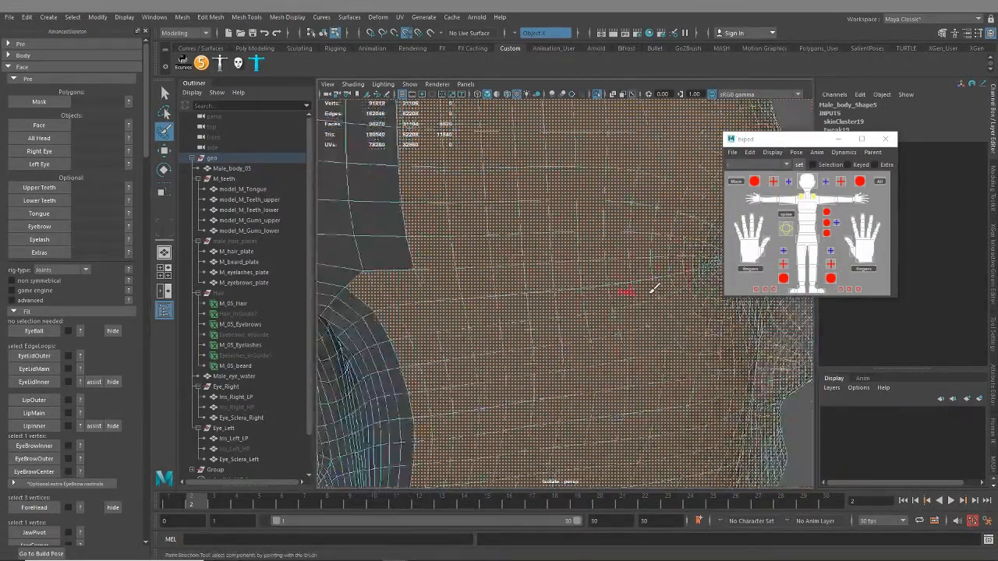
{"action": "right_click_drag", "start_coordinate": [654, 290], "coordinate": [624, 283], "text": "alt"}
{"action": "left_click_drag", "start_coordinate": [623, 283], "coordinate": [529, 287], "text": "alt"}
{"action": "right_click_drag", "start_coordinate": [529, 287], "coordinate": [628, 276], "text": "alt"}
{"action": "middle_click_drag", "start_coordinate": [629, 276], "coordinate": [368, 283], "text": "alt"}
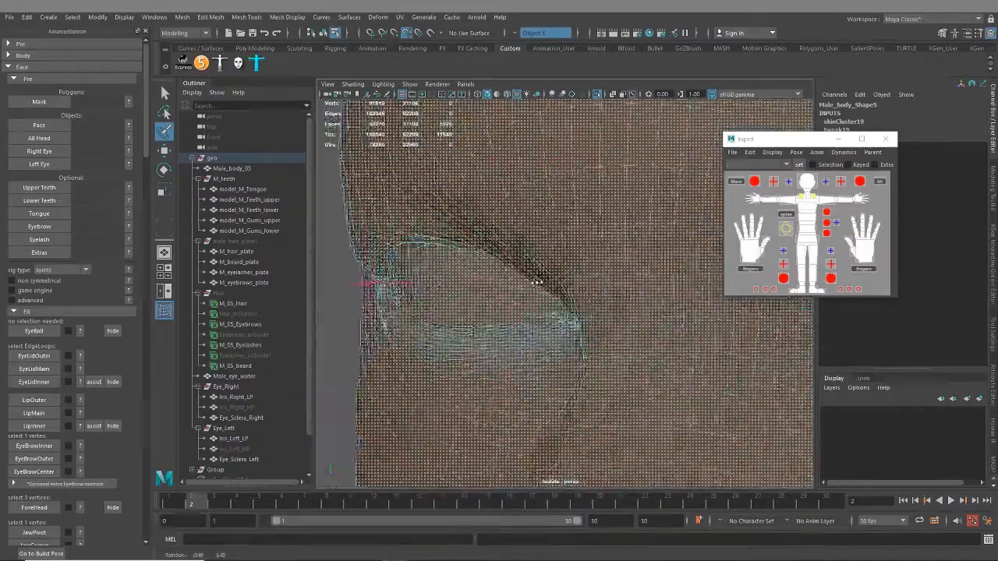
{"action": "left_click_drag", "start_coordinate": [368, 283], "coordinate": [577, 347], "text": "alt"}
{"action": "middle_click_drag", "start_coordinate": [526, 295], "coordinate": [482, 283], "text": "alt"}
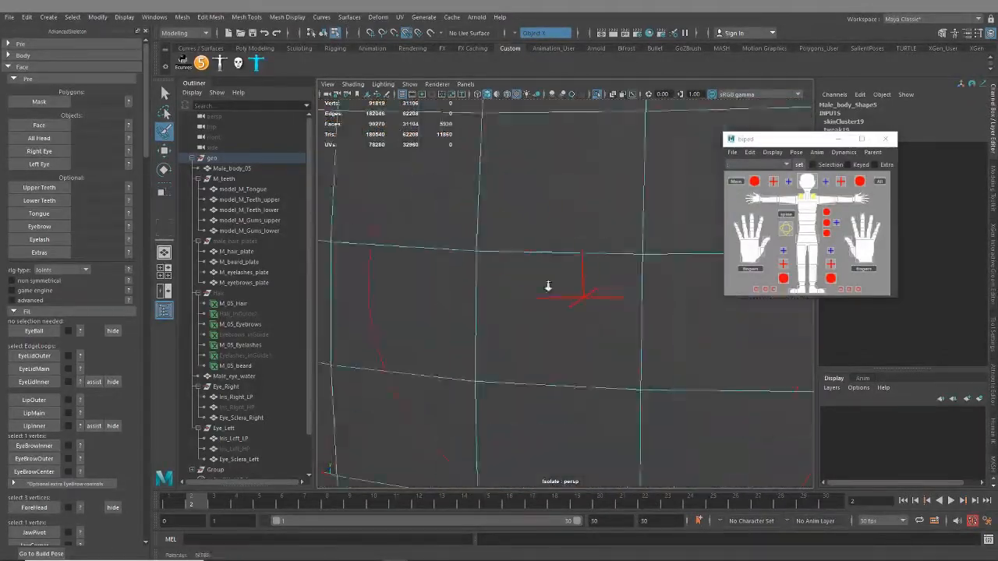
Paint-select the missed interior faces from inside the head
{"action": "right_click_drag", "start_coordinate": [548, 286], "coordinate": [521, 276], "text": "alt"}
{"action": "left_click_drag", "start_coordinate": [521, 276], "coordinate": [504, 233], "text": "alt"}
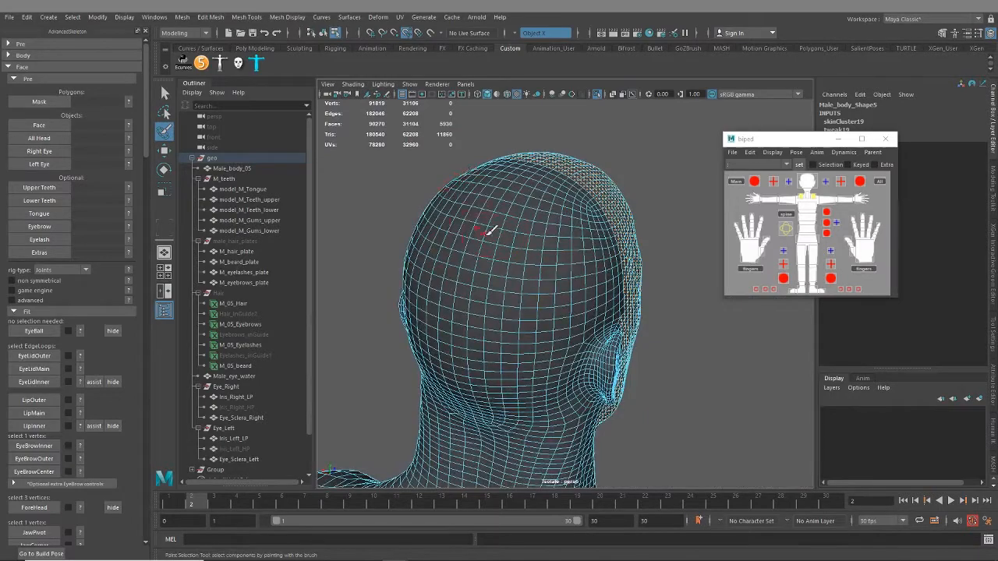
{"action": "right_click_drag", "start_coordinate": [489, 231], "coordinate": [641, 319], "text": "alt"}
{"action": "left_click_drag", "start_coordinate": [642, 319], "coordinate": [602, 218], "text": "alt"}
{"action": "left_click_drag", "start_coordinate": [579, 330], "coordinate": [624, 145], "text": "alt"}
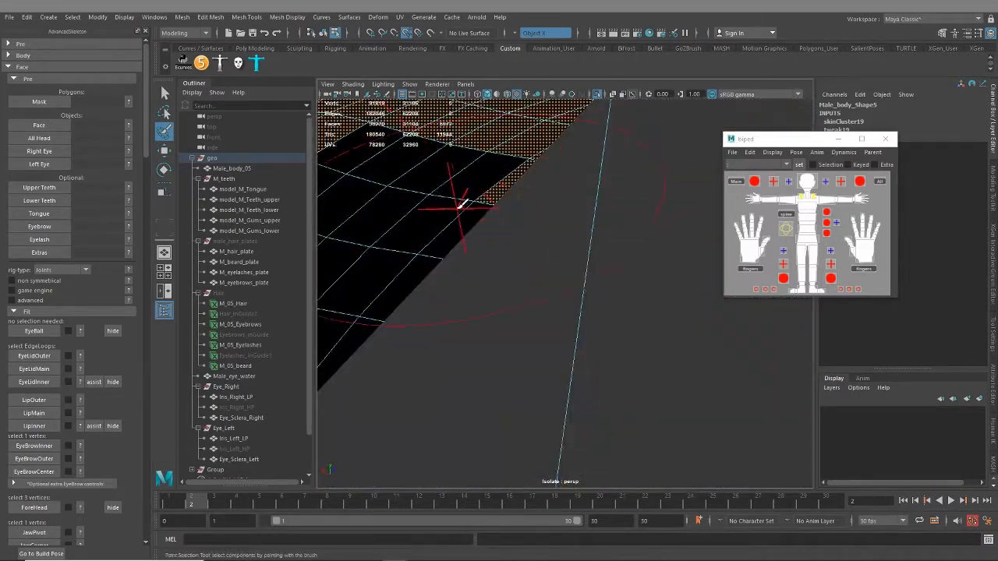
{"action": "left_click_drag", "start_coordinate": [464, 204], "coordinate": [548, 319], "text": "alt"}
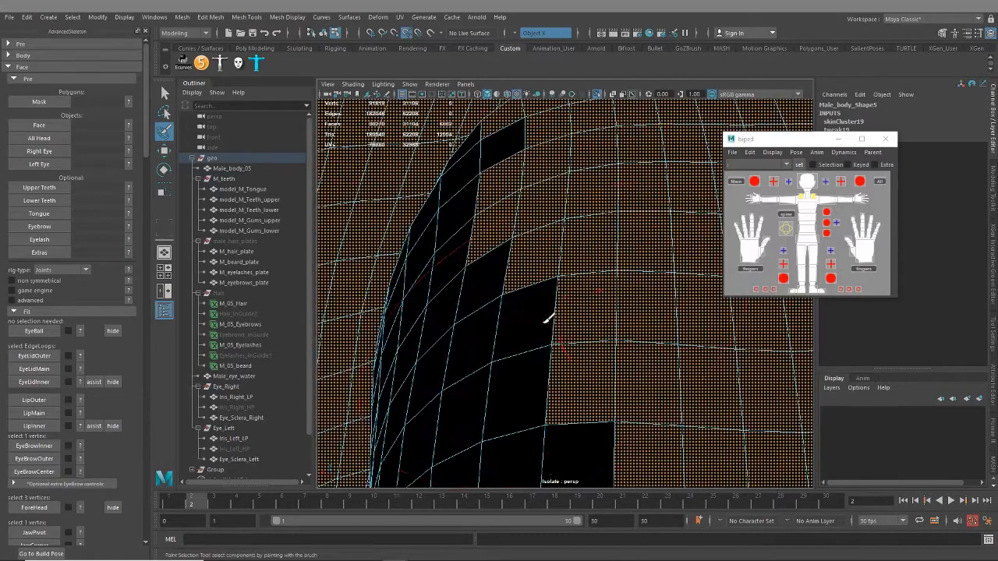
{"action": "mouse_move", "coordinate": [466, 163]}
{"action": "left_mouse_down", "text": "alt"}
{"action": "mouse_move", "coordinate": [491, 401]}
{"action": "mouse_move", "coordinate": [476, 263]}
{"action": "mouse_move", "coordinate": [442, 303]}
{"action": "left_mouse_up", "text": "alt"}
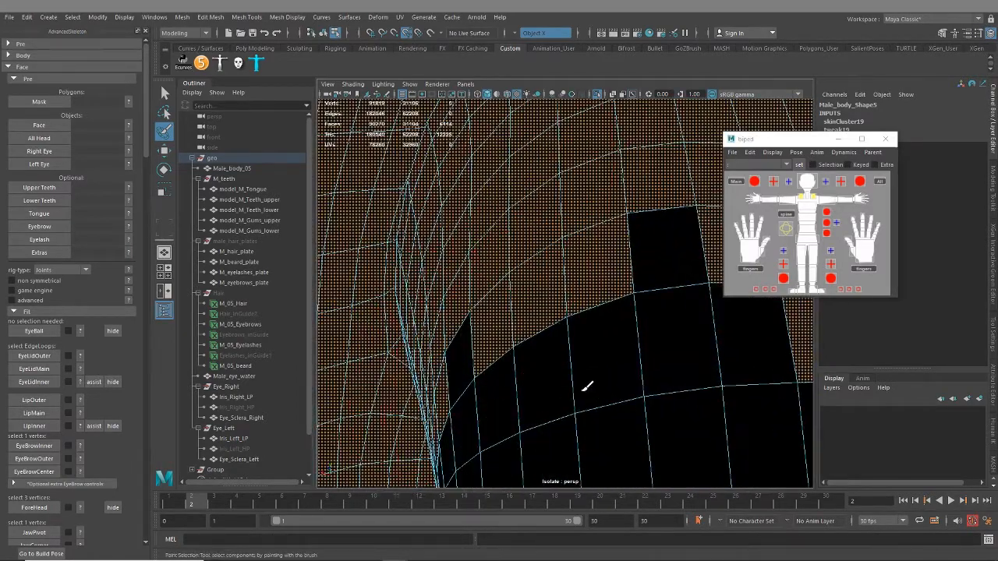
{"action": "left_click_drag", "start_coordinate": [588, 386], "coordinate": [564, 133], "text": "alt"}
{"action": "scroll", "coordinate": [506, 216], "scroll_direction": "down", "scroll_amount": 15}
{"action": "left_click_drag", "start_coordinate": [461, 219], "coordinate": [507, 182], "text": "alt"}
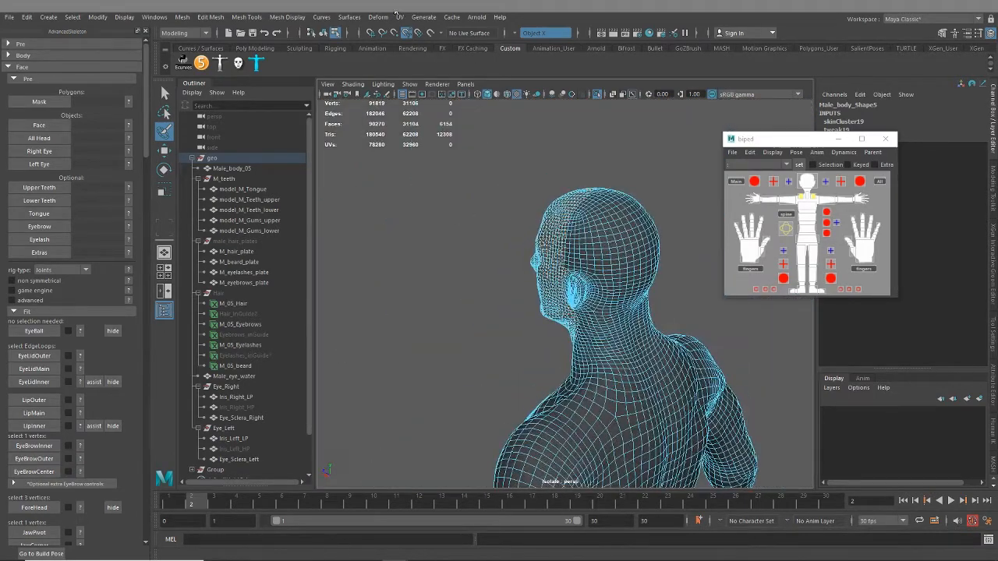
Open the UV Editor and examine the face selection on the head, ear, eye-socket and mouth shells
{"action": "left_click", "coordinate": [399, 17]}
{"action": "left_click", "coordinate": [431, 37]}
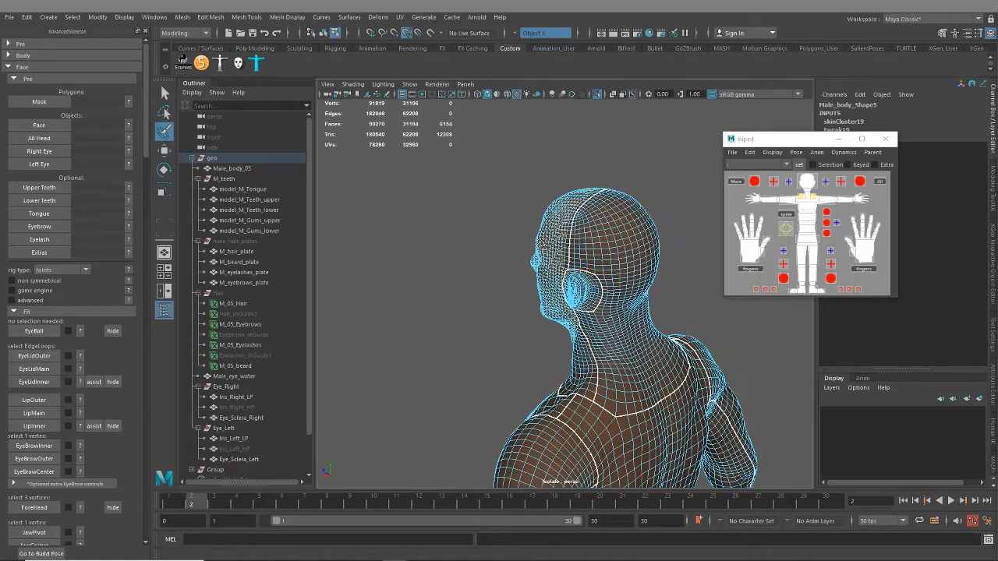
{"action": "left_click_drag", "start_coordinate": [997, 230], "coordinate": [589, 11]}
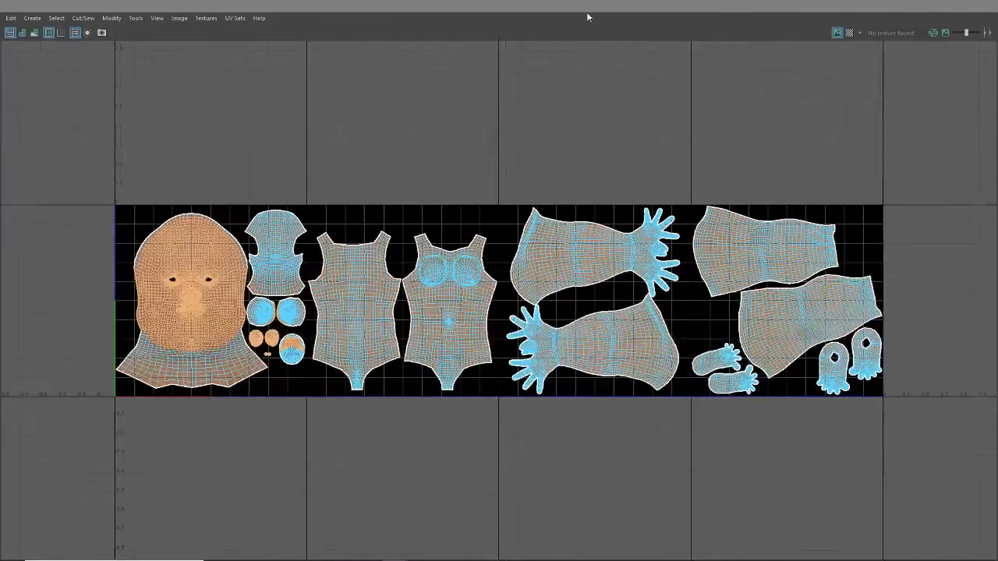
{"action": "scroll", "coordinate": [436, 348], "scroll_direction": "up", "scroll_amount": 5}
{"action": "middle_click_drag", "start_coordinate": [260, 368], "coordinate": [616, 304]}
{"action": "scroll", "coordinate": [620, 299], "scroll_direction": "up", "scroll_amount": 4}
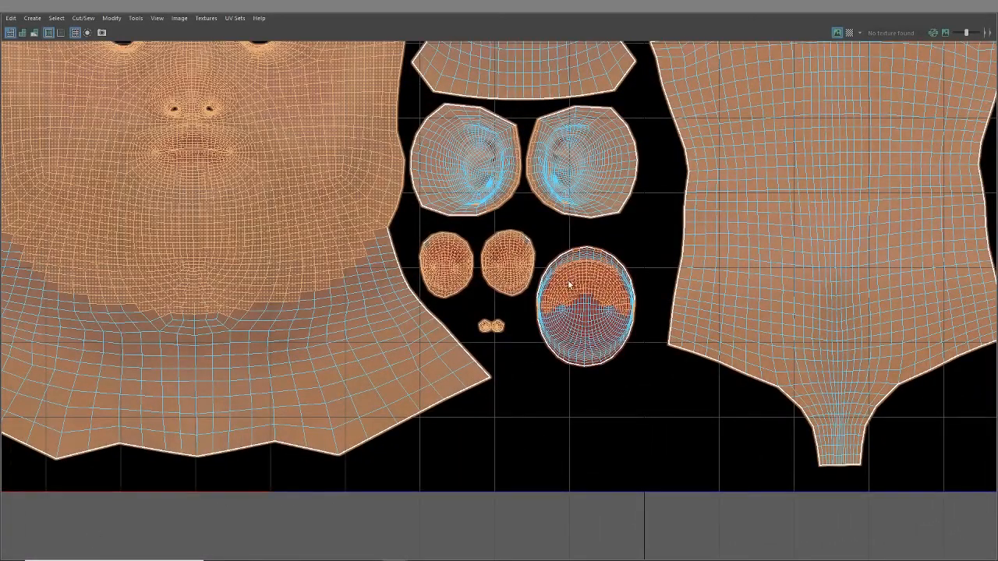
{"action": "scroll", "coordinate": [493, 323], "scroll_direction": "down", "scroll_amount": 1}
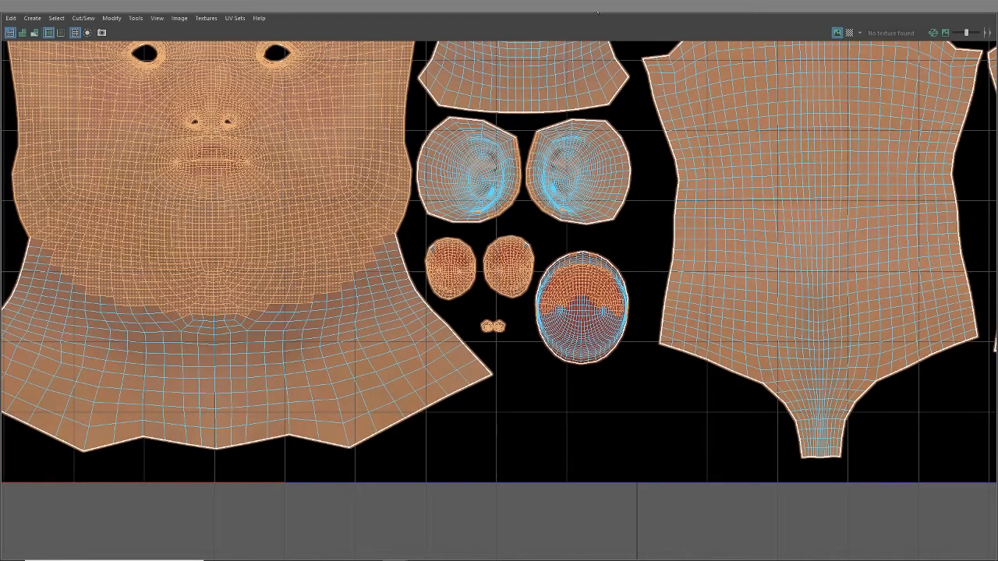
{"action": "scroll", "coordinate": [491, 266], "scroll_direction": "up", "scroll_amount": 3}
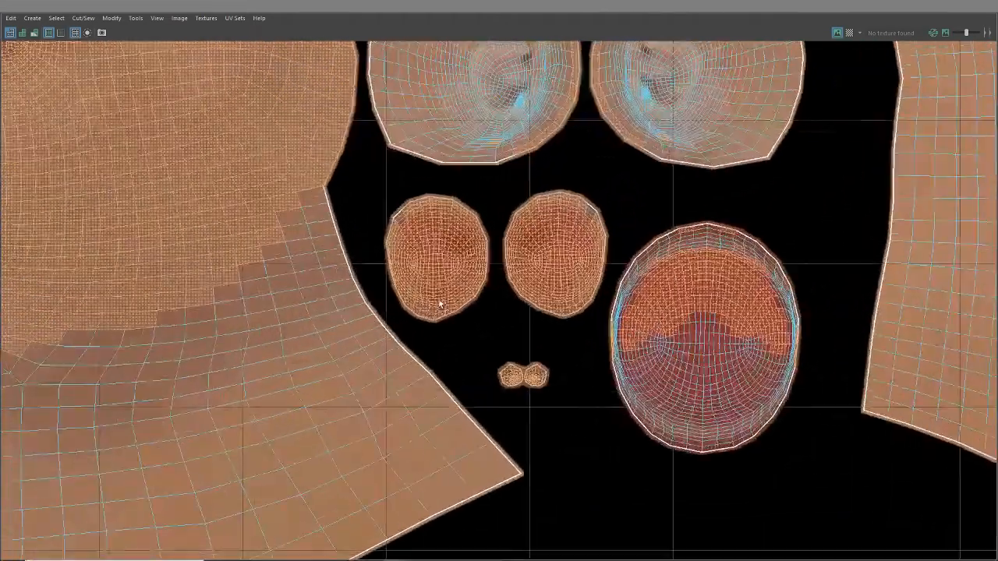
{"action": "scroll", "coordinate": [460, 342], "scroll_direction": "down", "scroll_amount": 4}
{"action": "scroll", "coordinate": [262, 177], "scroll_direction": "up", "scroll_amount": 2}
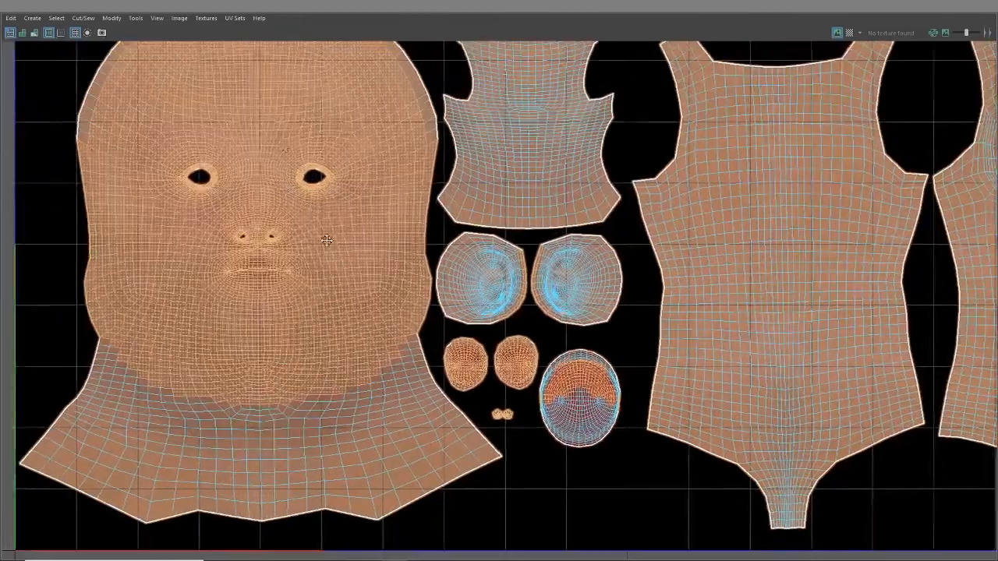
Inspect the ear, eye-socket and mouth-interior UV shells closely for stray or missing selected faces
{"action": "middle_click_drag", "start_coordinate": [350, 228], "coordinate": [349, 199], "text": "alt"}
{"action": "scroll", "coordinate": [553, 362], "scroll_direction": "up", "scroll_amount": 2}
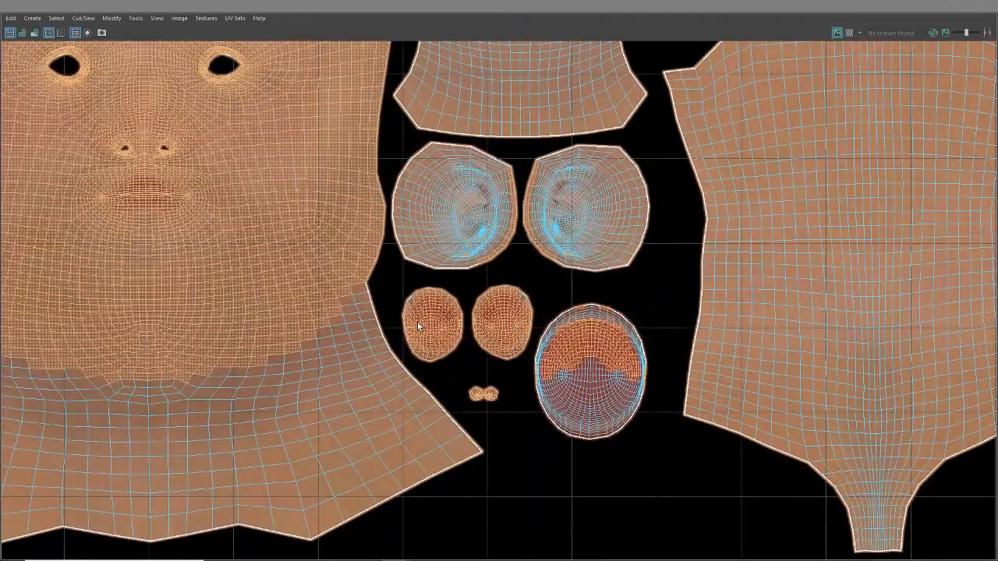
{"action": "scroll", "coordinate": [410, 324], "scroll_direction": "up", "scroll_amount": 2}
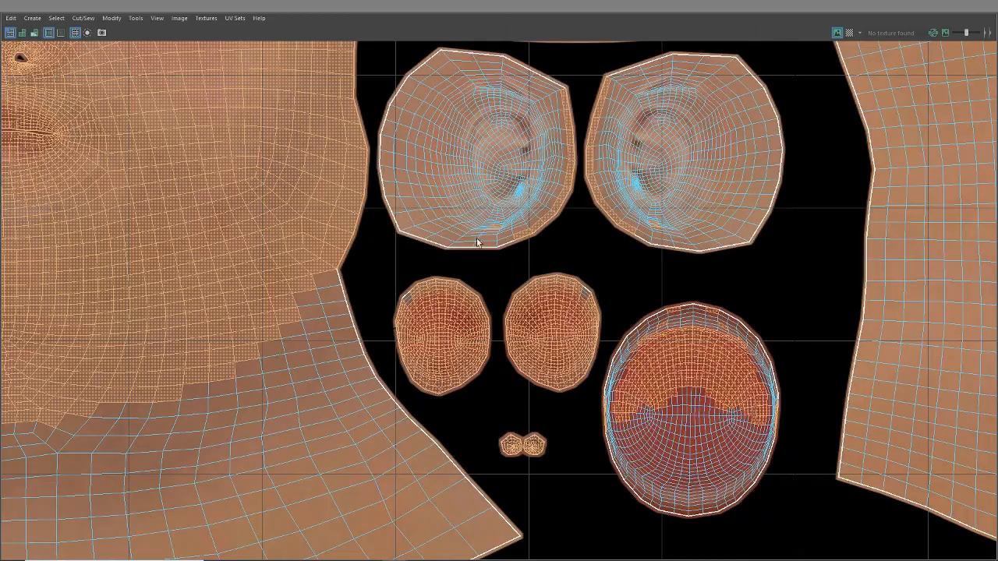
{"action": "scroll", "coordinate": [477, 241], "scroll_direction": "up", "scroll_amount": 3}
{"action": "scroll", "coordinate": [496, 228], "scroll_direction": "down", "scroll_amount": 3}
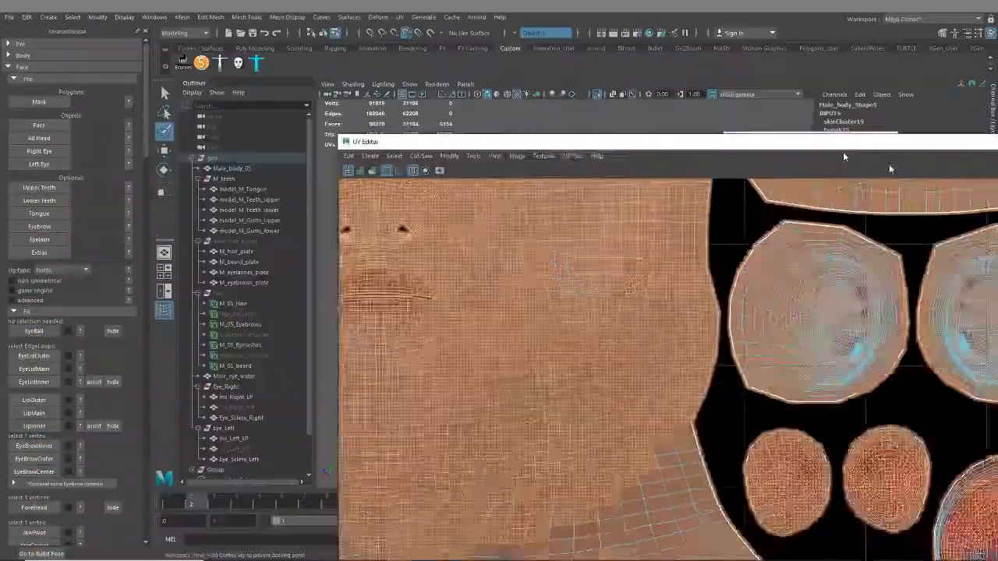
Clean up the face selection along the seam in front of the ear
{"action": "scroll", "coordinate": [549, 341], "scroll_direction": "up", "scroll_amount": 15}
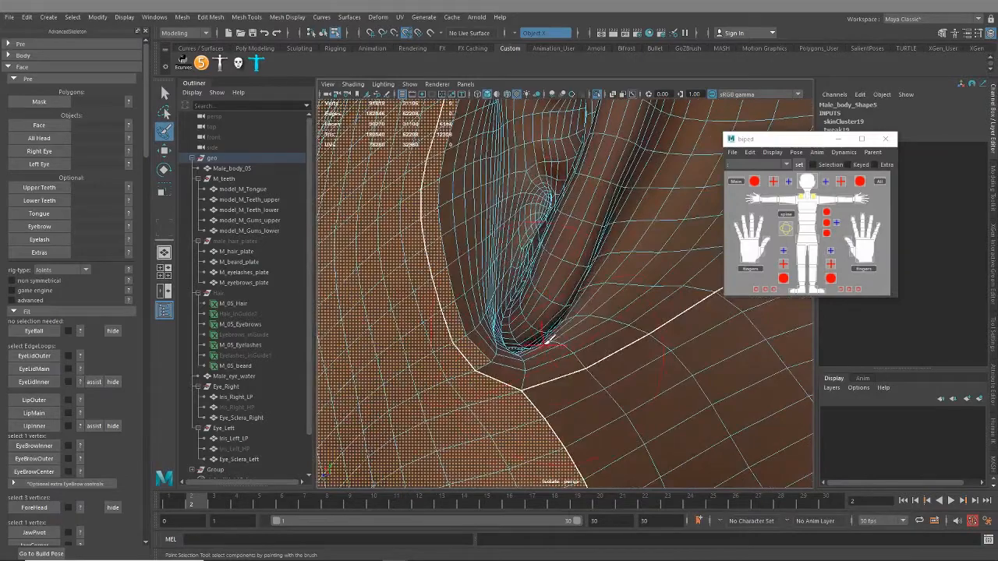
{"action": "mouse_move", "coordinate": [548, 342]}
{"action": "left_mouse_down", "text": "alt"}
{"action": "mouse_move", "coordinate": [626, 292]}
{"action": "mouse_move", "coordinate": [537, 358]}
{"action": "mouse_move", "coordinate": [546, 344]}
{"action": "mouse_move", "coordinate": [532, 338]}
{"action": "left_mouse_up", "text": "alt"}
{"action": "scroll", "coordinate": [534, 345], "scroll_direction": "up", "scroll_amount": 3}
{"action": "right_click_drag", "start_coordinate": [534, 346], "coordinate": [491, 347], "text": "alt"}
{"action": "left_click_drag", "start_coordinate": [492, 347], "coordinate": [528, 314], "text": "alt"}
{"action": "middle_click_drag", "start_coordinate": [528, 314], "coordinate": [519, 396], "text": "alt"}
{"action": "scroll", "coordinate": [528, 385], "scroll_direction": "up", "scroll_amount": 5}
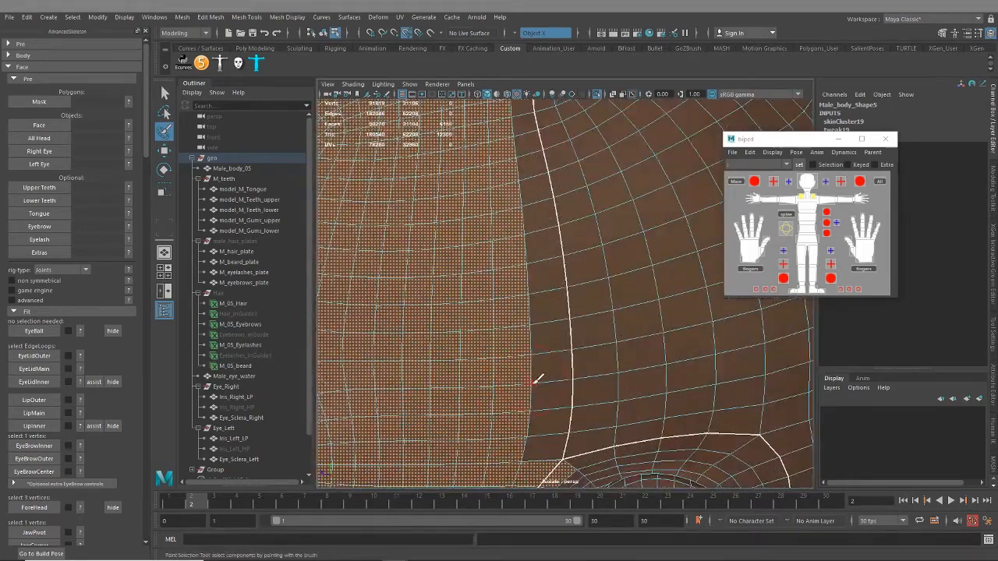
Repaint the selection border along the seam above the ear, undoing the first deselecting stroke
{"action": "left_click_drag", "start_coordinate": [514, 422], "coordinate": [516, 458], "text": "ctrl"}
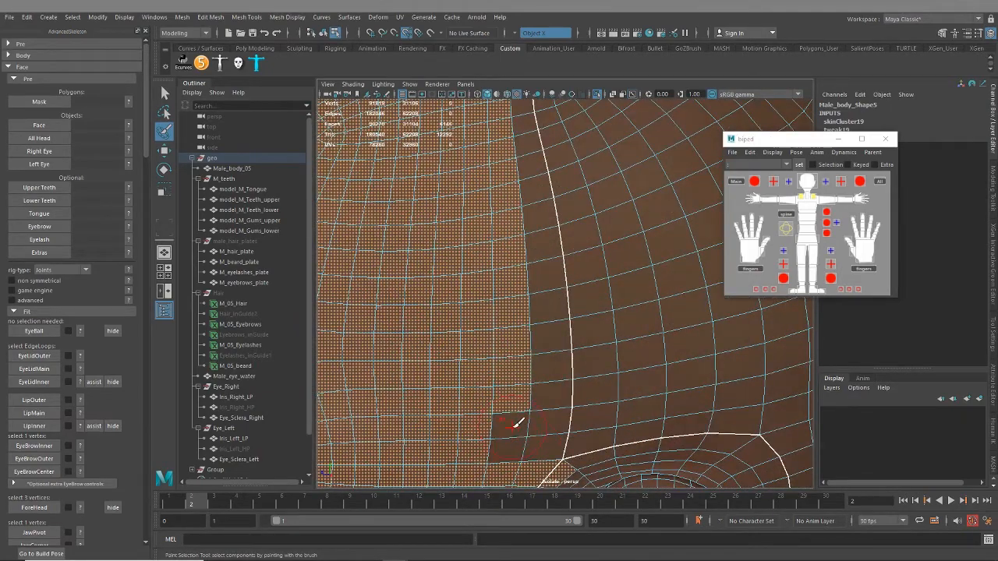
{"action": "key", "text": "ctrl+z"}
{"action": "mouse_move", "coordinate": [536, 431]}
{"action": "left_mouse_down"}
{"action": "mouse_move", "coordinate": [526, 205]}
{"action": "mouse_move", "coordinate": [530, 279]}
{"action": "left_mouse_up"}
{"action": "scroll", "coordinate": [530, 279], "scroll_direction": "up", "scroll_amount": 2}
{"action": "middle_click_drag", "start_coordinate": [530, 278], "coordinate": [561, 375], "text": "alt"}
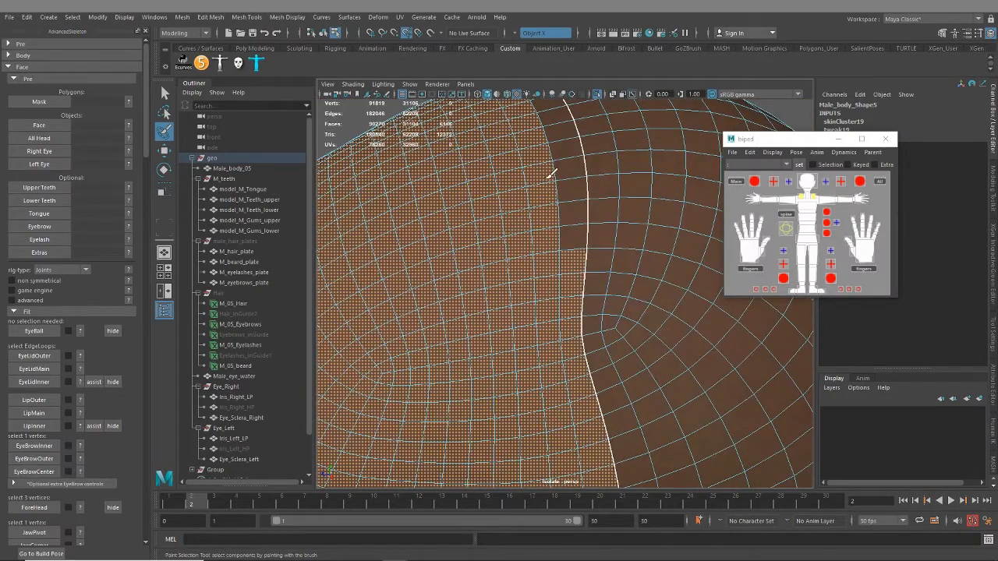
{"action": "left_click_drag", "start_coordinate": [557, 190], "coordinate": [551, 323], "text": "alt"}
Correct the selection border on the faces in front of and below the ear
{"action": "scroll", "coordinate": [519, 354], "scroll_direction": "down", "scroll_amount": 4}
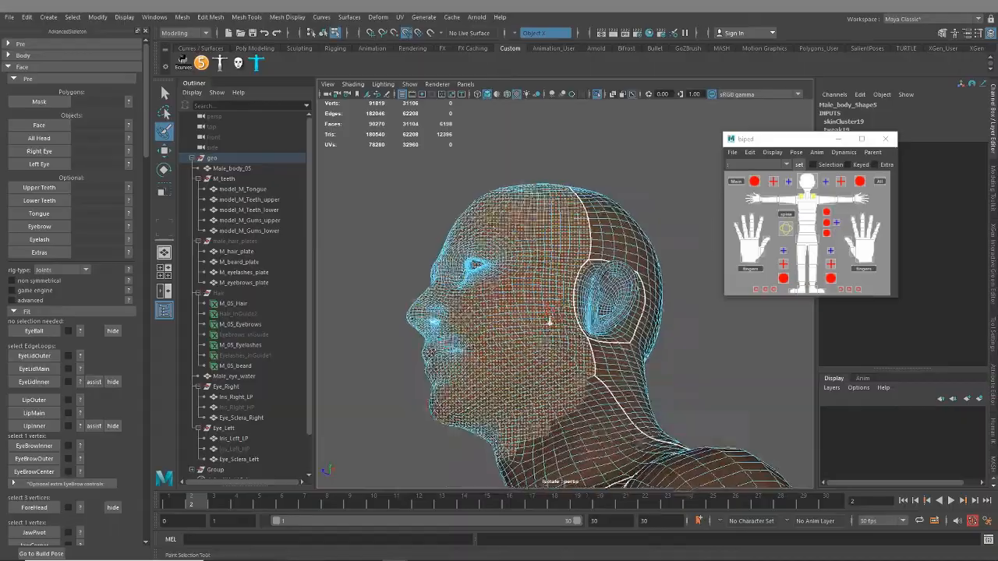
{"action": "scroll", "coordinate": [551, 323], "scroll_direction": "up", "scroll_amount": 4}
{"action": "middle_click_drag", "start_coordinate": [618, 413], "coordinate": [569, 369], "text": "alt"}
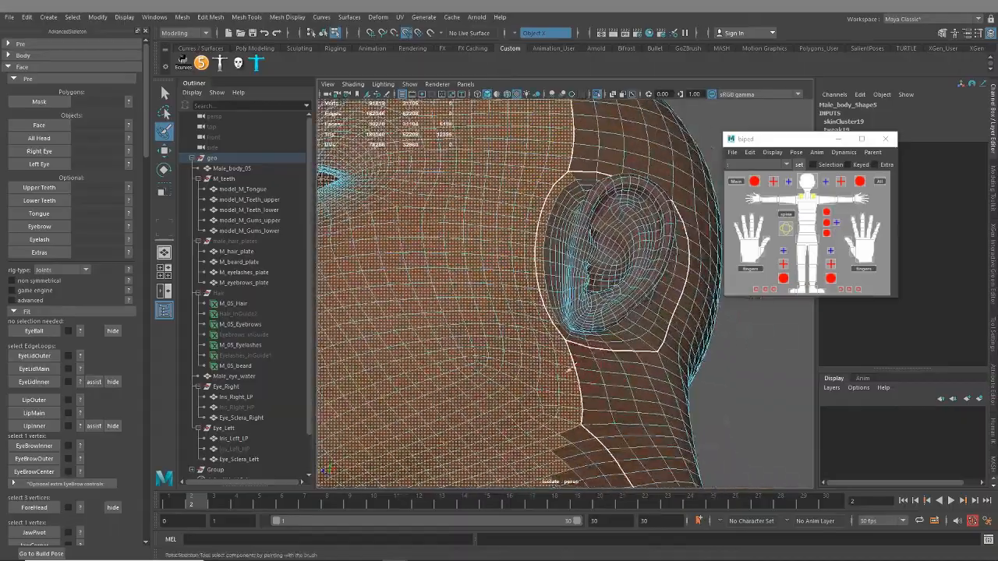
{"action": "left_click_drag", "start_coordinate": [591, 319], "coordinate": [538, 386], "text": "alt"}
{"action": "scroll", "coordinate": [457, 388], "scroll_direction": "up", "scroll_amount": 4}
{"action": "right_click_drag", "start_coordinate": [538, 386], "coordinate": [635, 394], "text": "alt"}
{"action": "middle_click_drag", "start_coordinate": [635, 394], "coordinate": [433, 281], "text": "alt"}
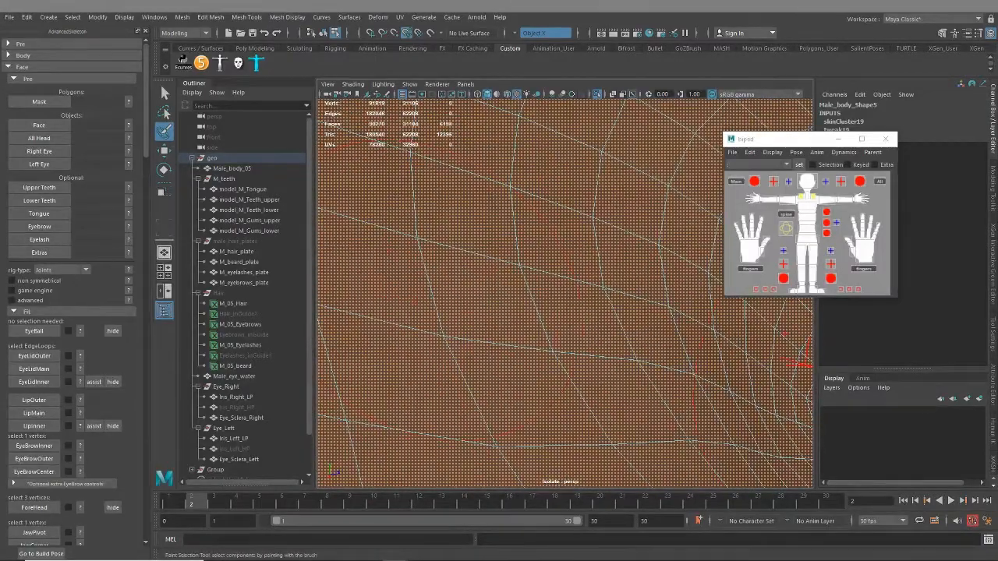
Examine the head's face selection from close range for missed faces
{"action": "right_click_drag", "start_coordinate": [383, 264], "coordinate": [664, 348], "text": "alt"}
{"action": "middle_click_drag", "start_coordinate": [664, 347], "coordinate": [517, 147], "text": "alt"}
{"action": "left_click_drag", "start_coordinate": [467, 179], "coordinate": [545, 244], "text": "alt"}
{"action": "right_click_drag", "start_coordinate": [544, 244], "coordinate": [488, 182], "text": "alt"}
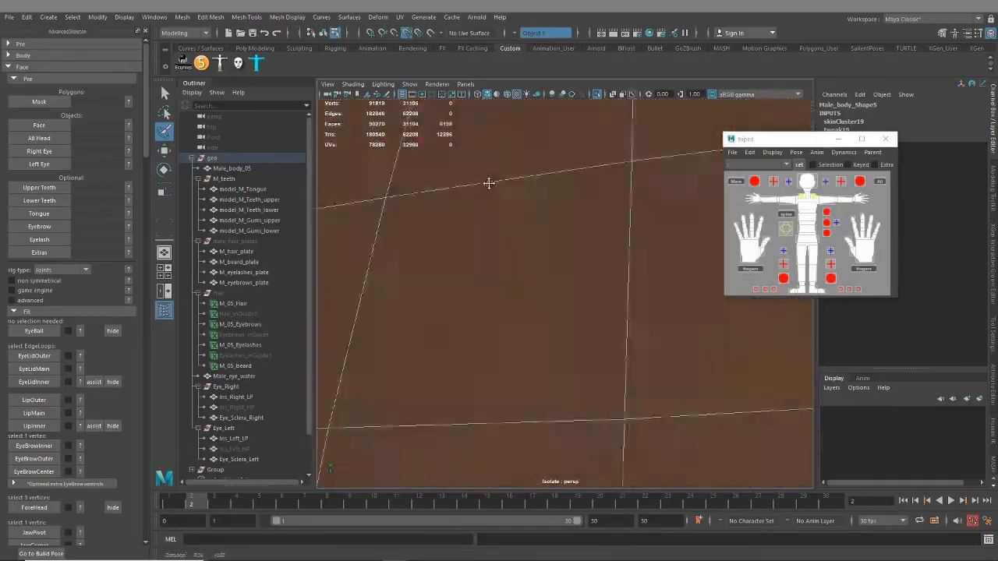
{"action": "scroll", "coordinate": [488, 180], "scroll_direction": "down", "scroll_amount": 10}
{"action": "middle_click_drag", "start_coordinate": [488, 179], "coordinate": [501, 197], "text": "alt"}
{"action": "left_click_drag", "start_coordinate": [499, 196], "coordinate": [535, 303], "text": "alt"}
{"action": "right_click_drag", "start_coordinate": [535, 304], "coordinate": [638, 381], "text": "alt"}
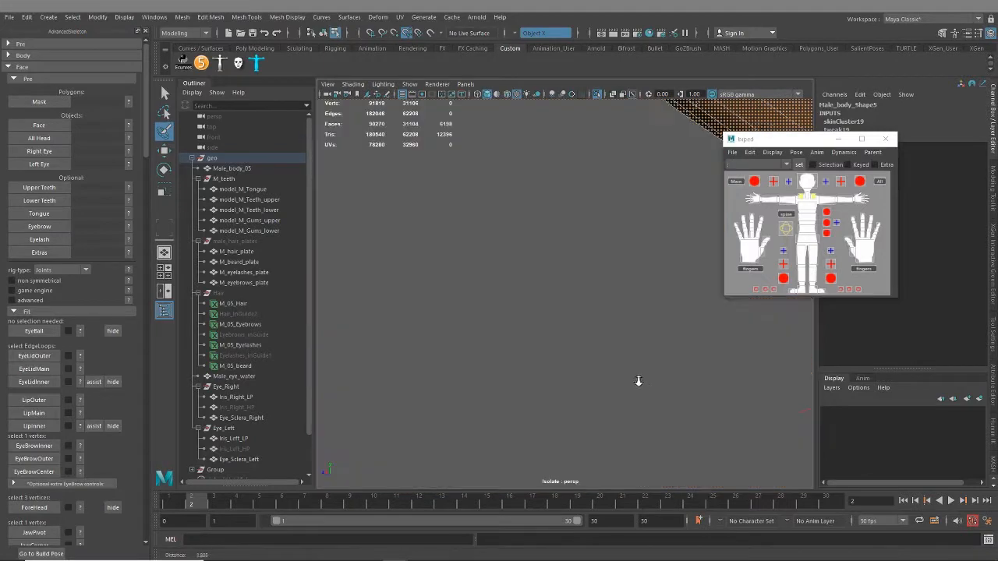
Paint-select the missed faces on both sides of the seam near the opening's edge
{"action": "middle_click_drag", "start_coordinate": [568, 343], "coordinate": [390, 347], "text": "alt"}
{"action": "middle_click_drag", "start_coordinate": [540, 266], "coordinate": [538, 447], "text": "alt"}
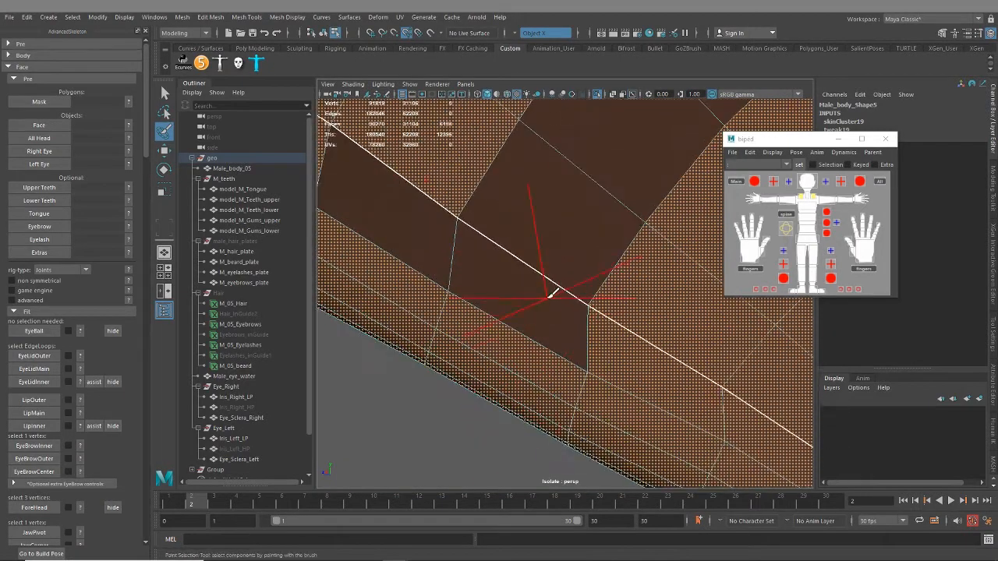
{"action": "scroll", "coordinate": [553, 290], "scroll_direction": "up", "scroll_amount": 1}
{"action": "scroll", "coordinate": [553, 286], "scroll_direction": "down", "scroll_amount": 1}
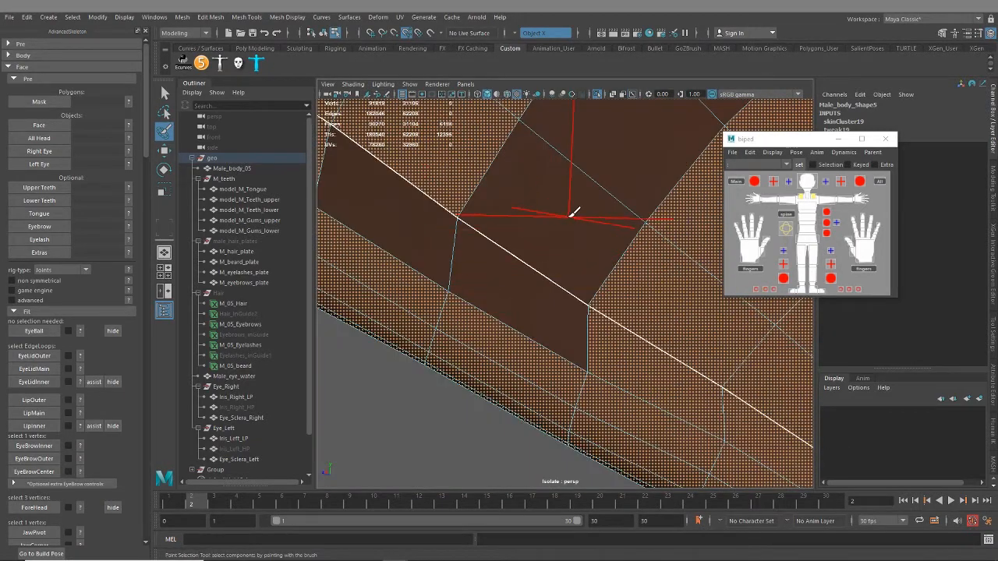
{"action": "mouse_move", "coordinate": [621, 170]}
{"action": "middle_mouse_down", "text": "alt"}
{"action": "mouse_move", "coordinate": [551, 272]}
{"action": "mouse_move", "coordinate": [499, 392]}
{"action": "mouse_move", "coordinate": [617, 160]}
{"action": "middle_mouse_up", "text": "alt"}
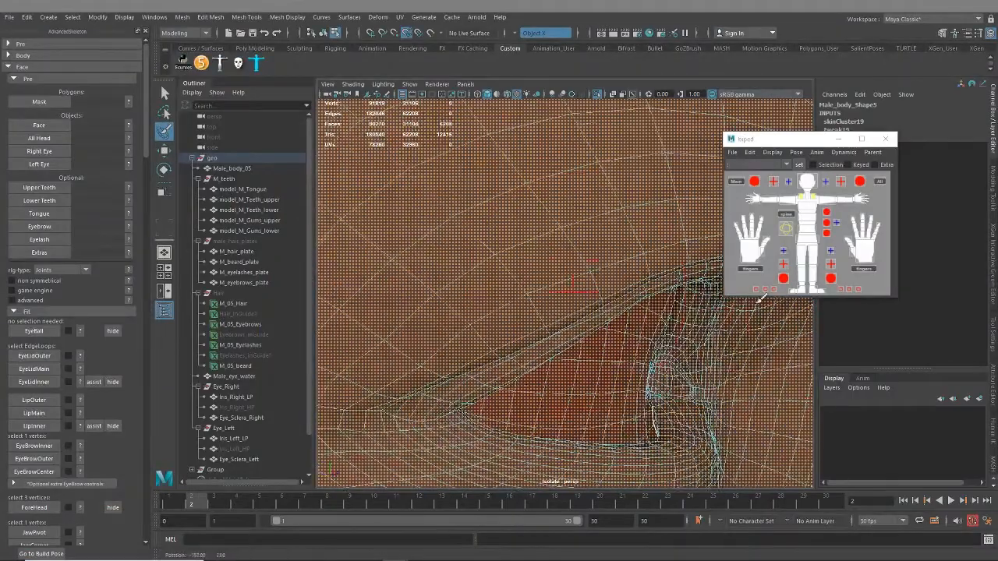
Start adding the unselected faces of the mouth cavity to the selection from inside the head
{"action": "right_click_drag", "start_coordinate": [760, 300], "coordinate": [626, 363], "text": "alt"}
{"action": "middle_click_drag", "start_coordinate": [626, 364], "coordinate": [566, 225], "text": "alt"}
{"action": "right_click_drag", "start_coordinate": [624, 292], "coordinate": [710, 303], "text": "alt"}
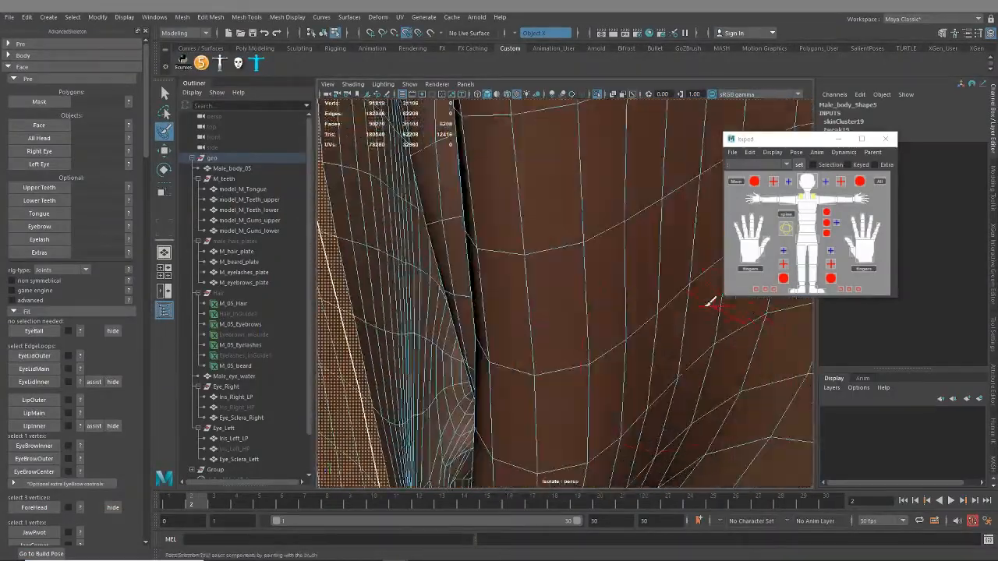
{"action": "mouse_move", "coordinate": [574, 249]}
{"action": "right_mouse_down", "text": "alt"}
{"action": "mouse_move", "coordinate": [564, 320]}
{"action": "mouse_move", "coordinate": [604, 336]}
{"action": "right_mouse_up", "text": "alt"}
{"action": "mouse_move", "coordinate": [604, 336]}
{"action": "middle_mouse_down", "text": "alt"}
{"action": "mouse_move", "coordinate": [626, 338]}
{"action": "mouse_move", "coordinate": [621, 172]}
{"action": "middle_mouse_up", "text": "alt"}
{"action": "left_click_drag", "start_coordinate": [621, 172], "coordinate": [470, 383]}
{"action": "mouse_move", "coordinate": [470, 383]}
{"action": "middle_mouse_down", "text": "alt"}
{"action": "mouse_move", "coordinate": [502, 370]}
{"action": "mouse_move", "coordinate": [627, 247]}
{"action": "middle_mouse_up", "text": "alt"}
{"action": "mouse_move", "coordinate": [627, 246]}
{"action": "left_mouse_down"}
{"action": "mouse_move", "coordinate": [620, 138]}
{"action": "mouse_move", "coordinate": [672, 286]}
{"action": "left_mouse_up"}
{"action": "mouse_move", "coordinate": [672, 285]}
{"action": "right_mouse_down", "text": "alt"}
{"action": "mouse_move", "coordinate": [484, 260]}
{"action": "mouse_move", "coordinate": [635, 266]}
{"action": "mouse_move", "coordinate": [534, 277]}
{"action": "right_mouse_up", "text": "alt"}
{"action": "middle_click_drag", "start_coordinate": [355, 258], "coordinate": [496, 281], "text": "alt"}
{"action": "right_click_drag", "start_coordinate": [497, 281], "coordinate": [470, 266], "text": "alt"}
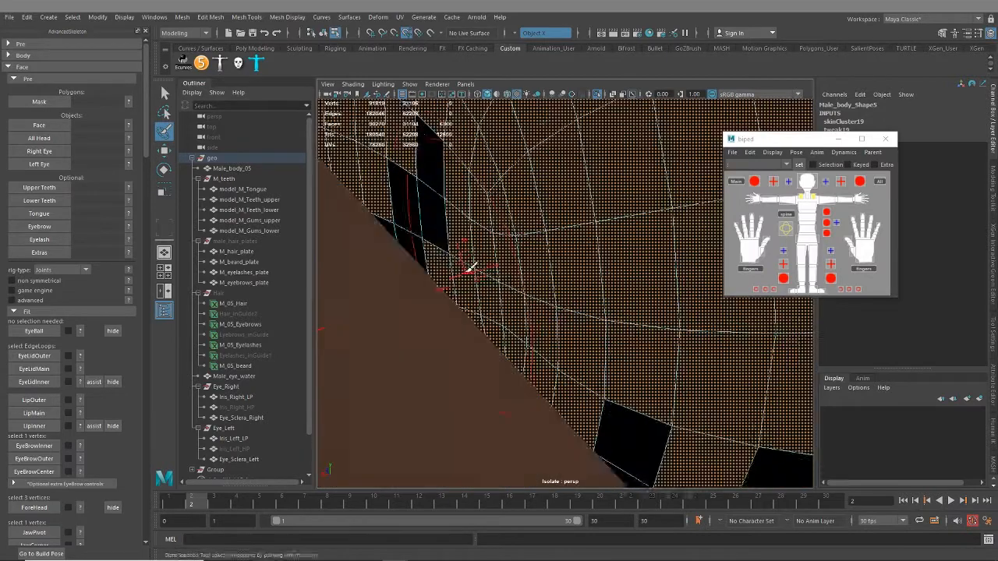
Paint-select the unselected faces along the curved side of the mouth cavity
{"action": "left_click_drag", "start_coordinate": [470, 267], "coordinate": [406, 256]}
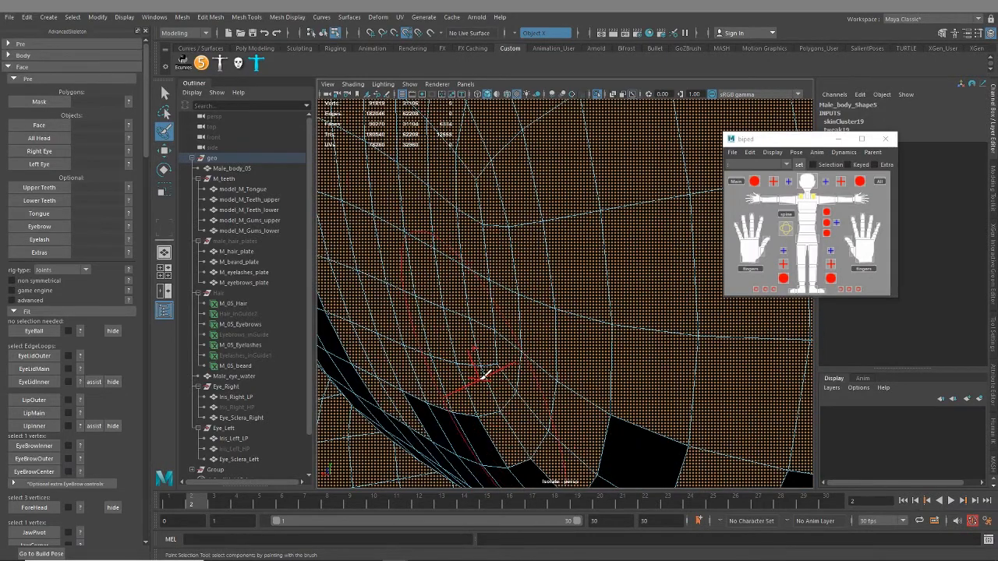
{"action": "middle_click_drag", "start_coordinate": [482, 379], "coordinate": [652, 312], "text": "alt"}
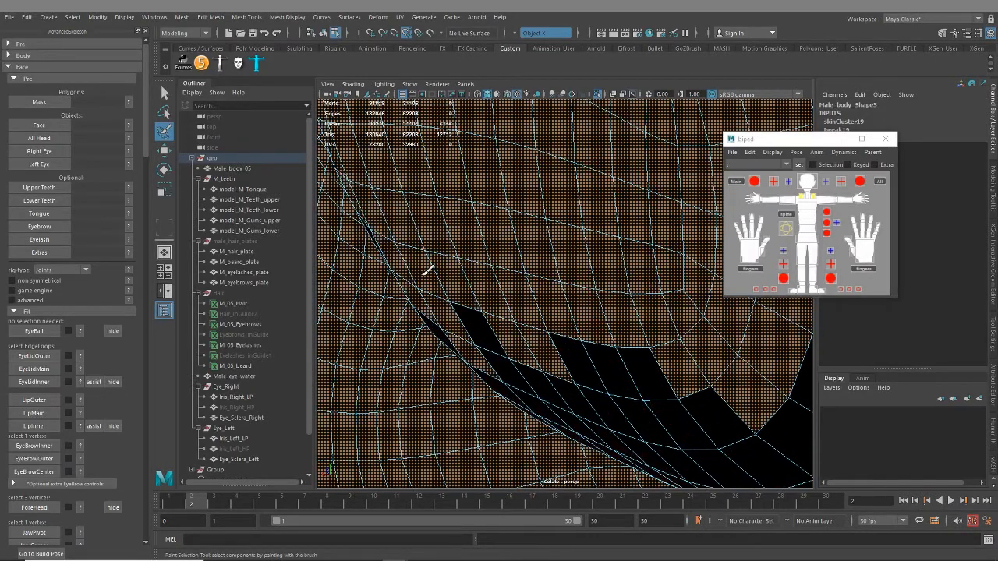
{"action": "left_click_drag", "start_coordinate": [534, 368], "coordinate": [511, 320], "text": "alt"}
{"action": "right_click_drag", "start_coordinate": [391, 228], "coordinate": [437, 221], "text": "alt"}
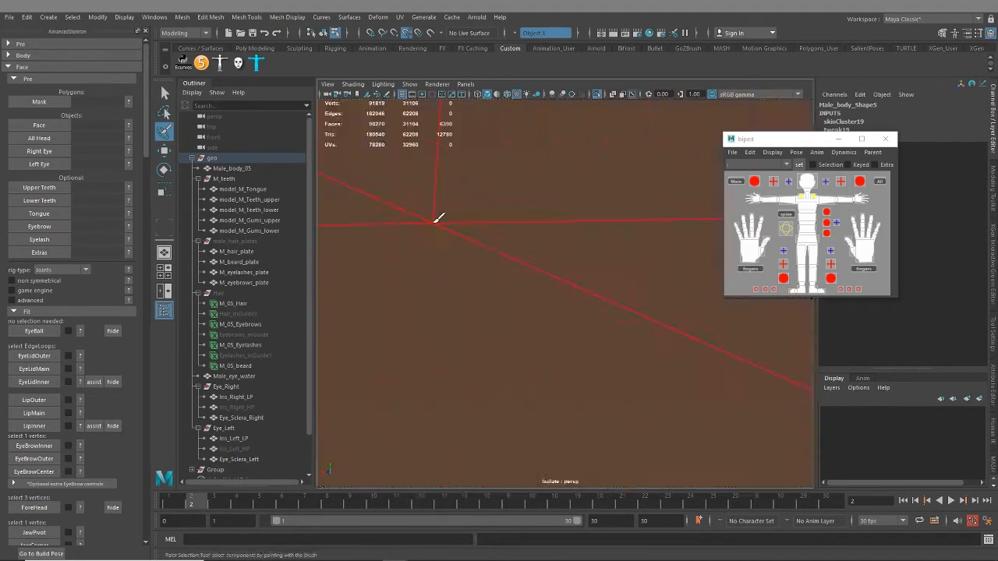
Extend the selection across the lower part of the mouth cavity
{"action": "left_click_drag", "start_coordinate": [437, 221], "coordinate": [481, 279], "text": "alt"}
{"action": "left_click_drag", "start_coordinate": [548, 259], "coordinate": [616, 263], "text": "alt"}
{"action": "left_click_drag", "start_coordinate": [616, 343], "coordinate": [583, 282], "text": "alt"}
{"action": "middle_click_drag", "start_coordinate": [652, 369], "coordinate": [572, 317], "text": "alt"}
{"action": "scroll", "coordinate": [580, 296], "scroll_direction": "up", "scroll_amount": 2}
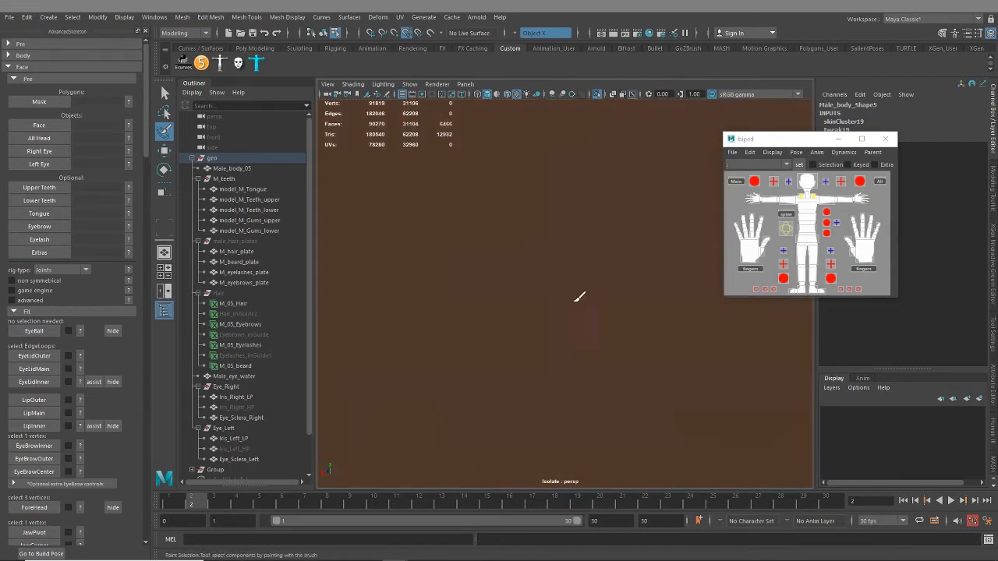
{"action": "scroll", "coordinate": [581, 310], "scroll_direction": "down", "scroll_amount": 6}
{"action": "middle_click_drag", "start_coordinate": [681, 419], "coordinate": [588, 286], "text": "alt"}
{"action": "middle_click_drag", "start_coordinate": [604, 373], "coordinate": [595, 296], "text": "alt"}
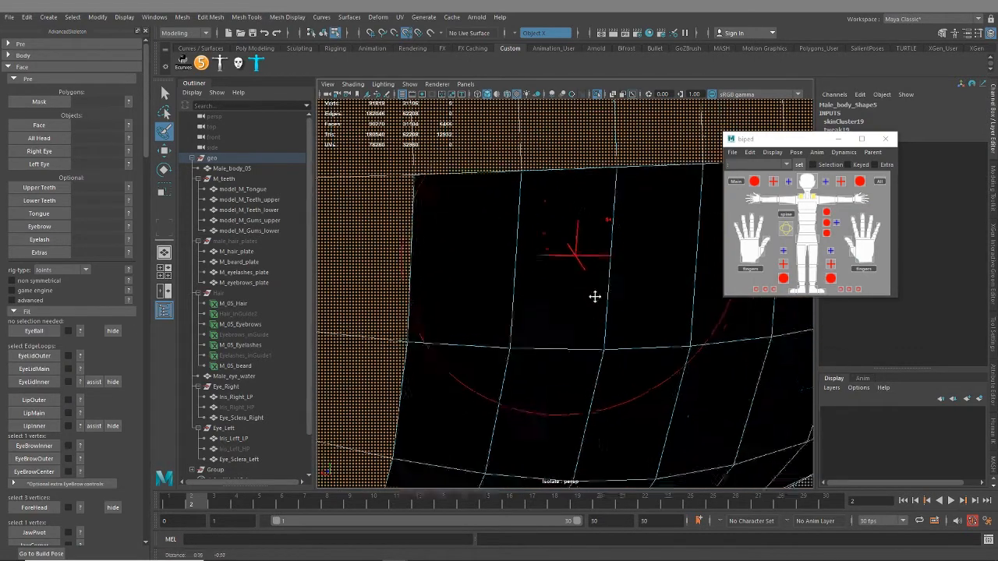
Fill in the block of unselected faces in the middle of the cavity, undoing a stray stroke
{"action": "scroll", "coordinate": [582, 267], "scroll_direction": "up", "scroll_amount": 5}
{"action": "scroll", "coordinate": [574, 279], "scroll_direction": "down", "scroll_amount": 5}
{"action": "left_click_drag", "start_coordinate": [571, 281], "coordinate": [678, 326]}
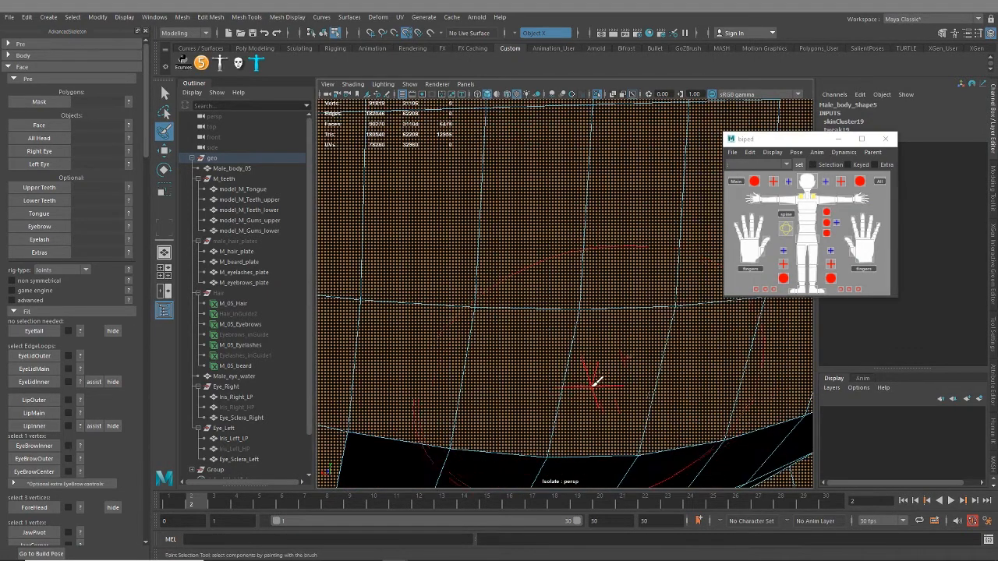
{"action": "middle_click_drag", "start_coordinate": [594, 382], "coordinate": [630, 296], "text": "alt"}
{"action": "scroll", "coordinate": [585, 355], "scroll_direction": "up", "scroll_amount": 5}
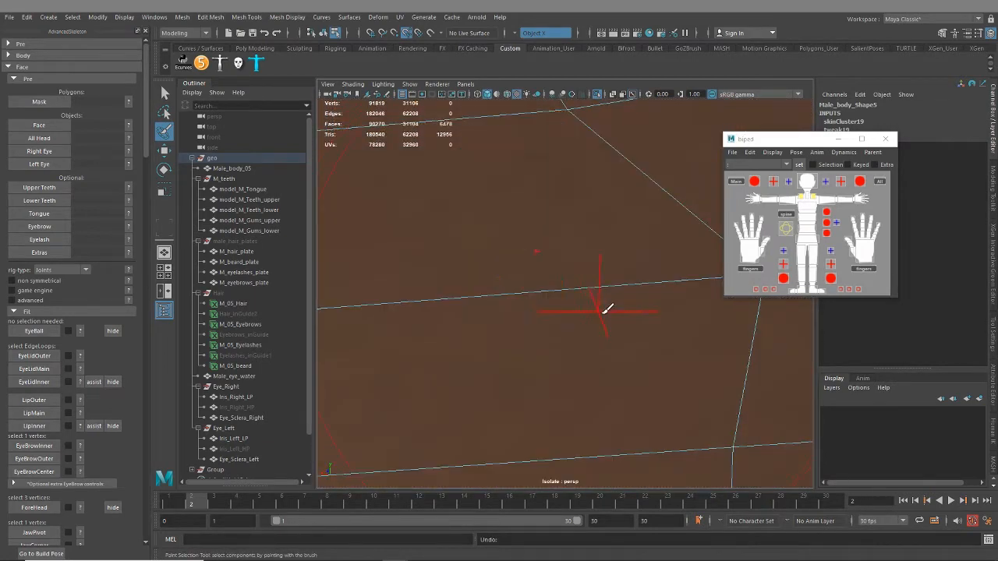
{"action": "scroll", "coordinate": [564, 289], "scroll_direction": "down", "scroll_amount": 5}
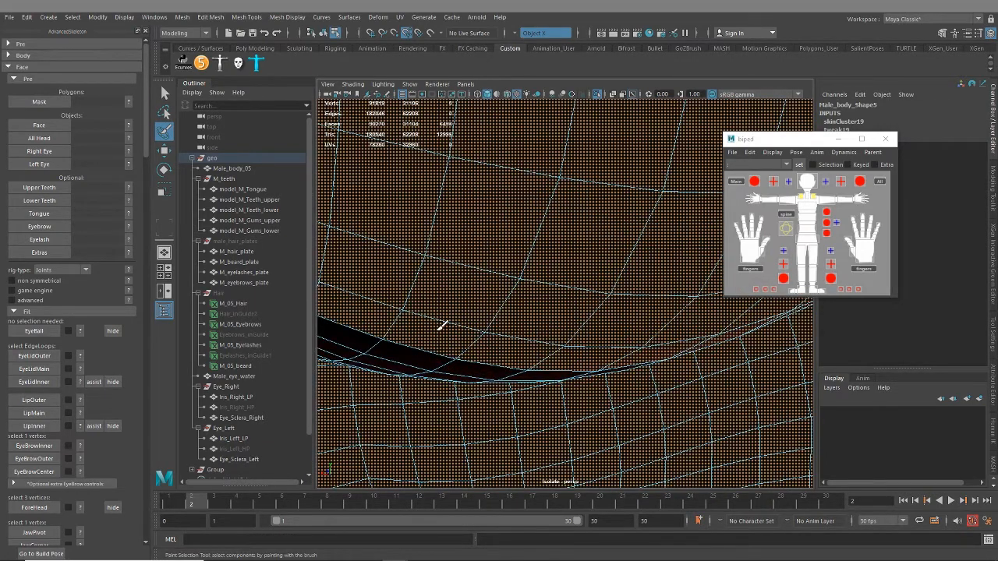
Paint-select the narrow strip of missed faces along the cavity's bottom fold
{"action": "mouse_move", "coordinate": [443, 325]}
{"action": "left_mouse_down"}
{"action": "mouse_move", "coordinate": [481, 354]}
{"action": "mouse_move", "coordinate": [530, 312]}
{"action": "mouse_move", "coordinate": [524, 319]}
{"action": "left_mouse_up"}
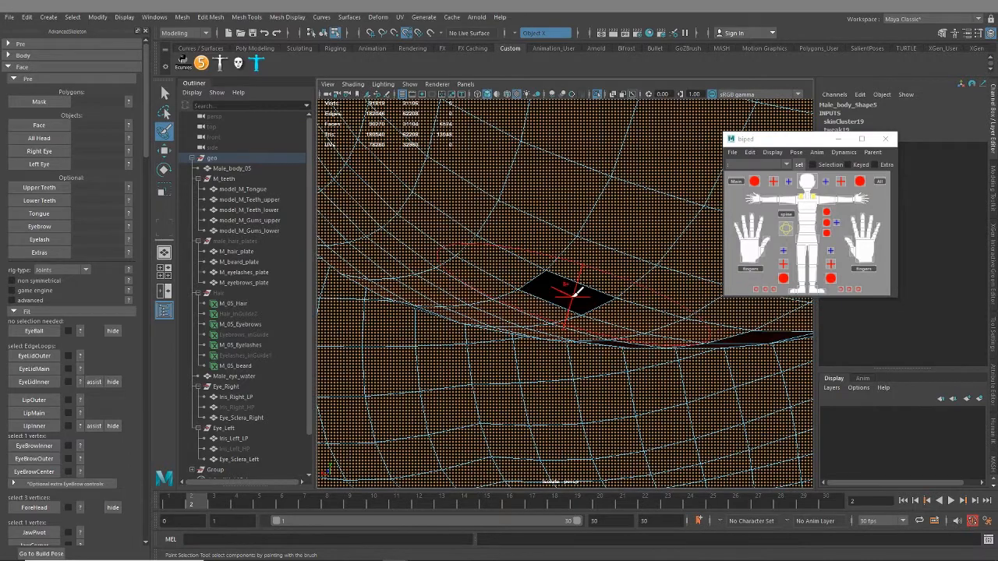
{"action": "left_click_drag", "start_coordinate": [607, 302], "coordinate": [573, 294], "text": "alt"}
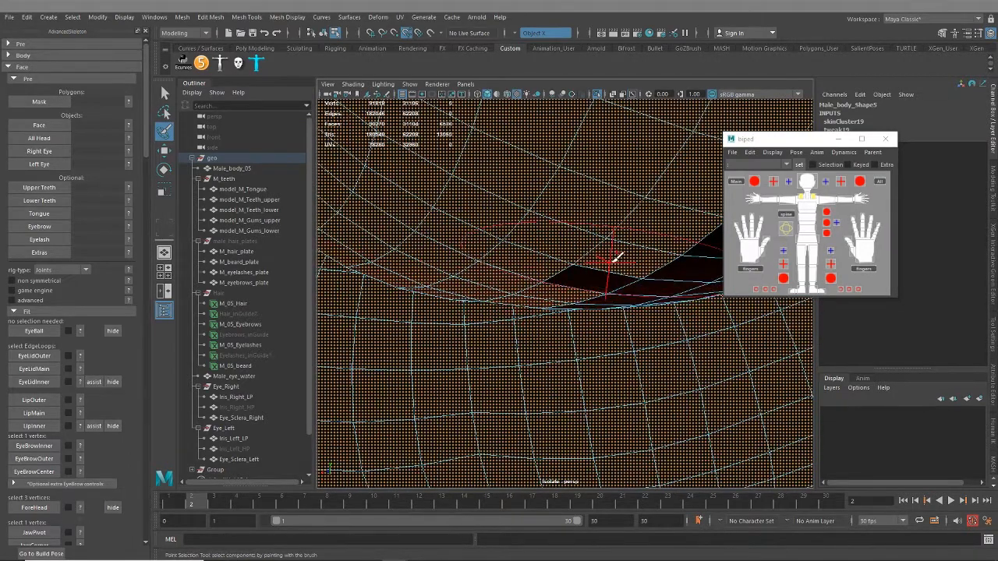
{"action": "left_click_drag", "start_coordinate": [644, 276], "coordinate": [578, 317], "text": "alt"}
{"action": "left_click_drag", "start_coordinate": [652, 296], "coordinate": [541, 284], "text": "alt"}
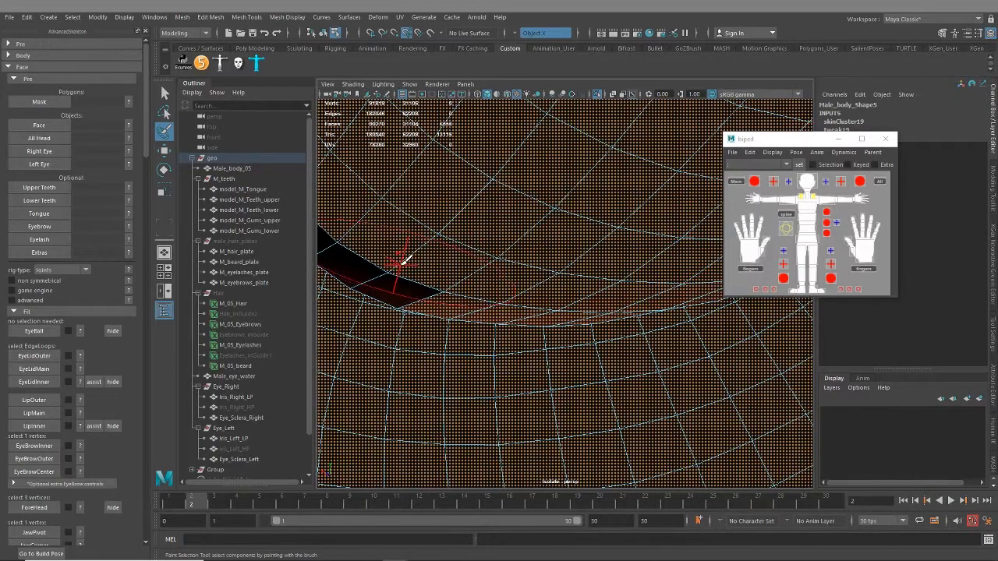
{"action": "mouse_move", "coordinate": [474, 265]}
{"action": "left_mouse_down", "text": "alt"}
{"action": "mouse_move", "coordinate": [468, 223]}
{"action": "mouse_move", "coordinate": [528, 283]}
{"action": "mouse_move", "coordinate": [598, 290]}
{"action": "mouse_move", "coordinate": [493, 309]}
{"action": "mouse_move", "coordinate": [467, 335]}
{"action": "mouse_move", "coordinate": [597, 307]}
{"action": "mouse_move", "coordinate": [537, 325]}
{"action": "mouse_move", "coordinate": [568, 347]}
{"action": "mouse_move", "coordinate": [542, 345]}
{"action": "mouse_move", "coordinate": [606, 383]}
{"action": "mouse_move", "coordinate": [473, 336]}
{"action": "mouse_move", "coordinate": [528, 361]}
{"action": "mouse_move", "coordinate": [487, 362]}
{"action": "mouse_move", "coordinate": [380, 308]}
{"action": "left_mouse_up", "text": "alt"}
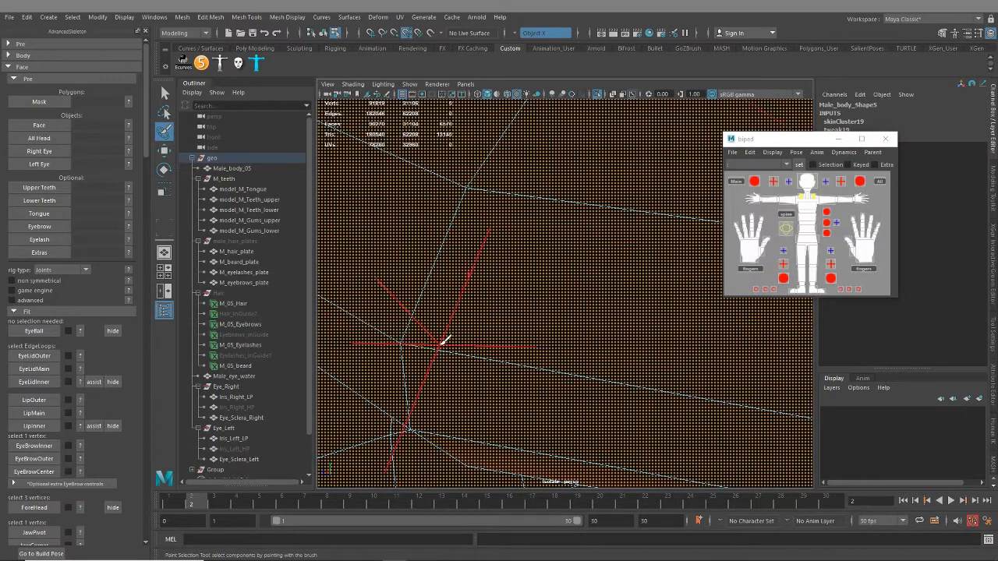
Add the last missed faces in the fold at the cavity's edge to the selection
{"action": "left_click_drag", "start_coordinate": [443, 341], "coordinate": [551, 387], "text": "alt"}
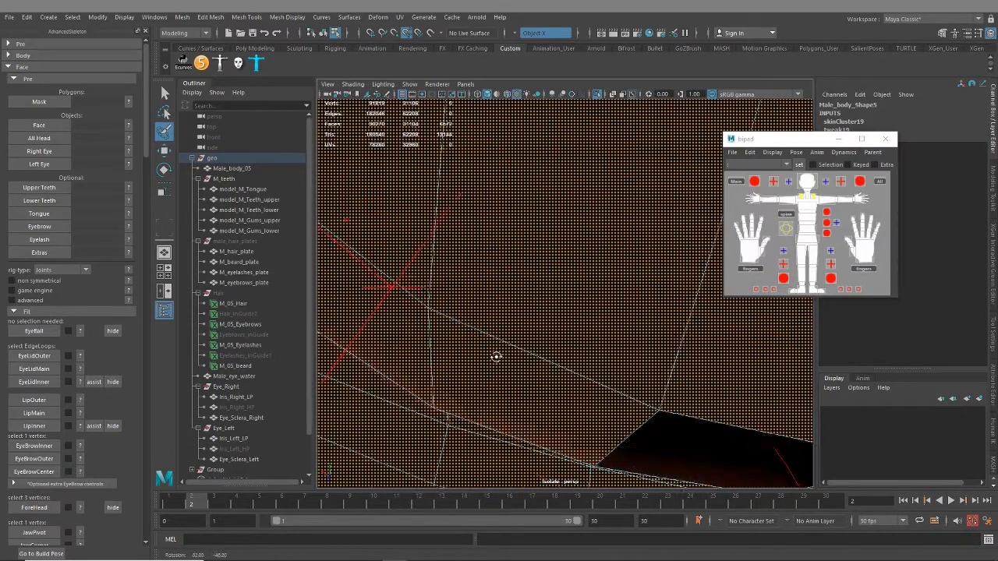
{"action": "mouse_move", "coordinate": [496, 356]}
{"action": "left_mouse_down", "text": "alt"}
{"action": "mouse_move", "coordinate": [720, 407]}
{"action": "mouse_move", "coordinate": [473, 225]}
{"action": "mouse_move", "coordinate": [436, 217]}
{"action": "mouse_move", "coordinate": [598, 254]}
{"action": "mouse_move", "coordinate": [535, 298]}
{"action": "mouse_move", "coordinate": [596, 294]}
{"action": "left_mouse_up", "text": "alt"}
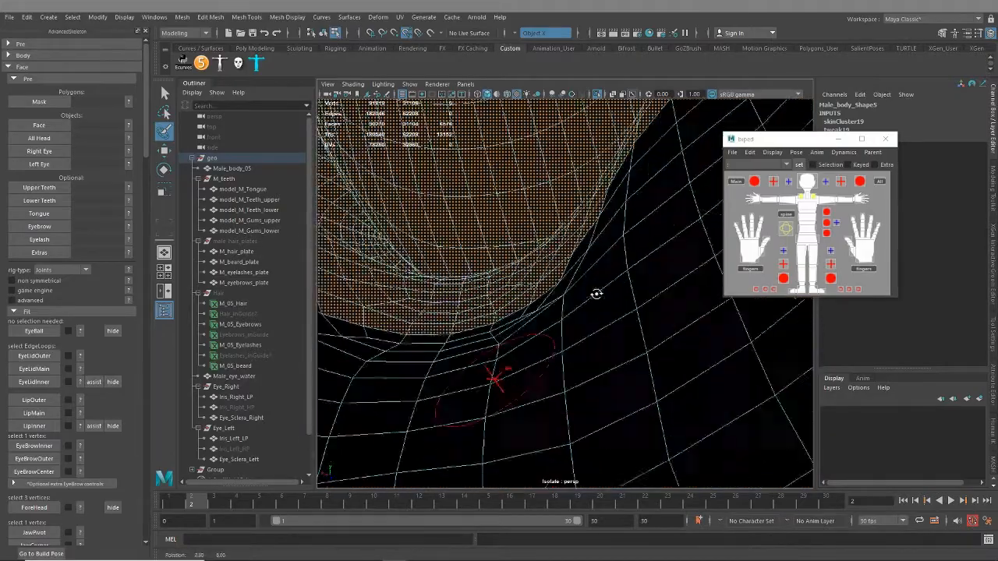
{"action": "left_click_drag", "start_coordinate": [761, 328], "coordinate": [755, 380], "text": "alt"}
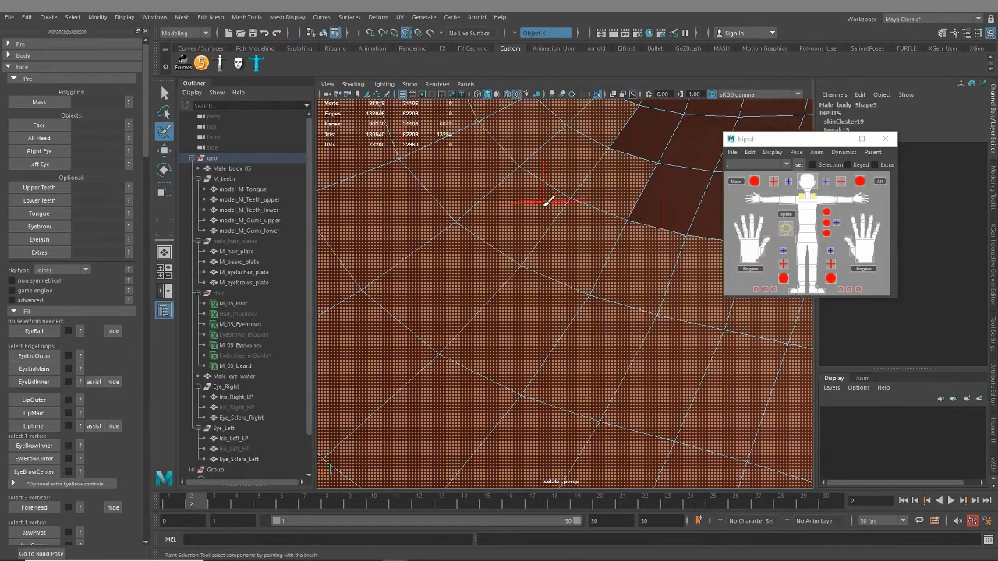
Paint-select the missed faces around the corner of the mouth
{"action": "middle_click_drag", "start_coordinate": [516, 209], "coordinate": [473, 382], "text": "alt"}
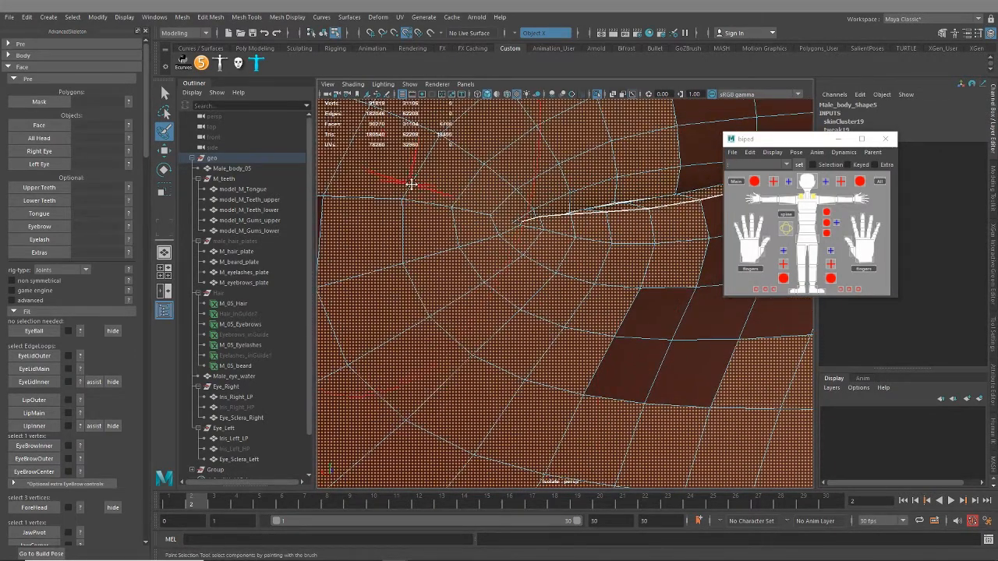
{"action": "left_click_drag", "start_coordinate": [412, 184], "coordinate": [433, 255], "text": "alt"}
{"action": "left_click_drag", "start_coordinate": [421, 295], "coordinate": [500, 302], "text": "alt"}
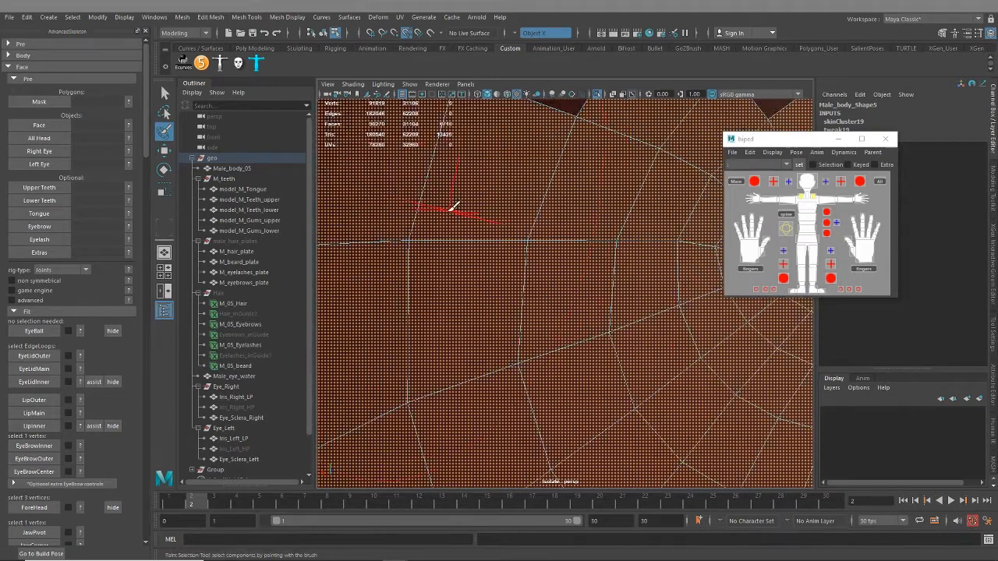
{"action": "left_click_drag", "start_coordinate": [452, 206], "coordinate": [478, 365], "text": "alt"}
{"action": "left_click_drag", "start_coordinate": [619, 195], "coordinate": [575, 295], "text": "alt"}
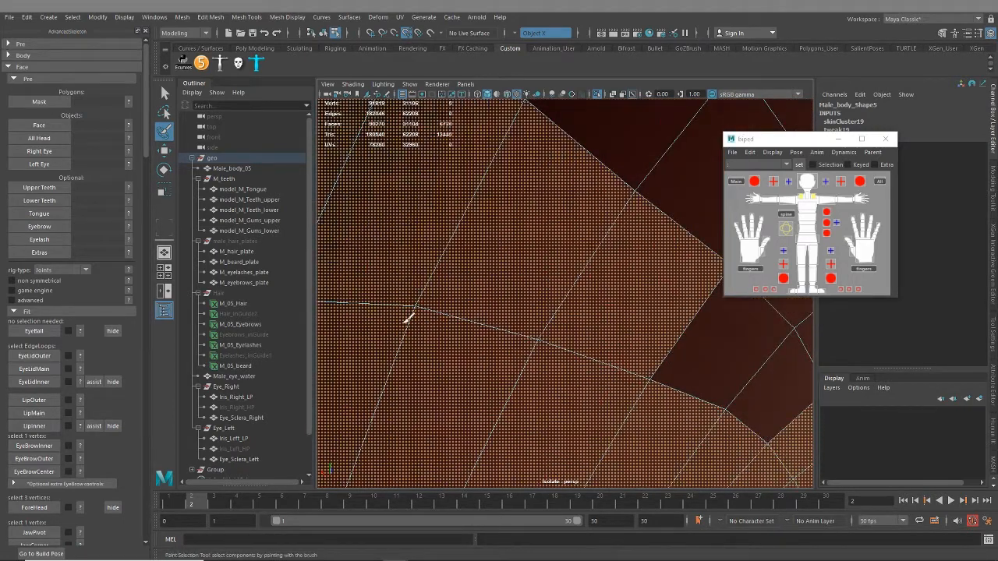
Add the remaining unselected faces beyond the mouth corner to the selection
{"action": "mouse_move", "coordinate": [727, 453]}
{"action": "left_mouse_down", "text": "alt"}
{"action": "mouse_move", "coordinate": [687, 408]}
{"action": "mouse_move", "coordinate": [597, 241]}
{"action": "mouse_move", "coordinate": [518, 238]}
{"action": "mouse_move", "coordinate": [581, 260]}
{"action": "mouse_move", "coordinate": [460, 179]}
{"action": "mouse_move", "coordinate": [648, 263]}
{"action": "mouse_move", "coordinate": [673, 374]}
{"action": "mouse_move", "coordinate": [616, 288]}
{"action": "mouse_move", "coordinate": [381, 332]}
{"action": "mouse_move", "coordinate": [457, 359]}
{"action": "left_mouse_up", "text": "alt"}
{"action": "mouse_move", "coordinate": [457, 359]}
{"action": "middle_mouse_down", "text": "alt"}
{"action": "mouse_move", "coordinate": [562, 156]}
{"action": "mouse_move", "coordinate": [650, 127]}
{"action": "middle_mouse_up", "text": "alt"}
{"action": "mouse_move", "coordinate": [562, 345]}
{"action": "left_mouse_down"}
{"action": "mouse_move", "coordinate": [457, 332]}
{"action": "mouse_move", "coordinate": [588, 408]}
{"action": "mouse_move", "coordinate": [592, 202]}
{"action": "mouse_move", "coordinate": [687, 148]}
{"action": "left_mouse_up"}
{"action": "left_click_drag", "start_coordinate": [686, 148], "coordinate": [596, 266], "text": "alt"}
{"action": "scroll", "coordinate": [591, 276], "scroll_direction": "up", "scroll_amount": 2}
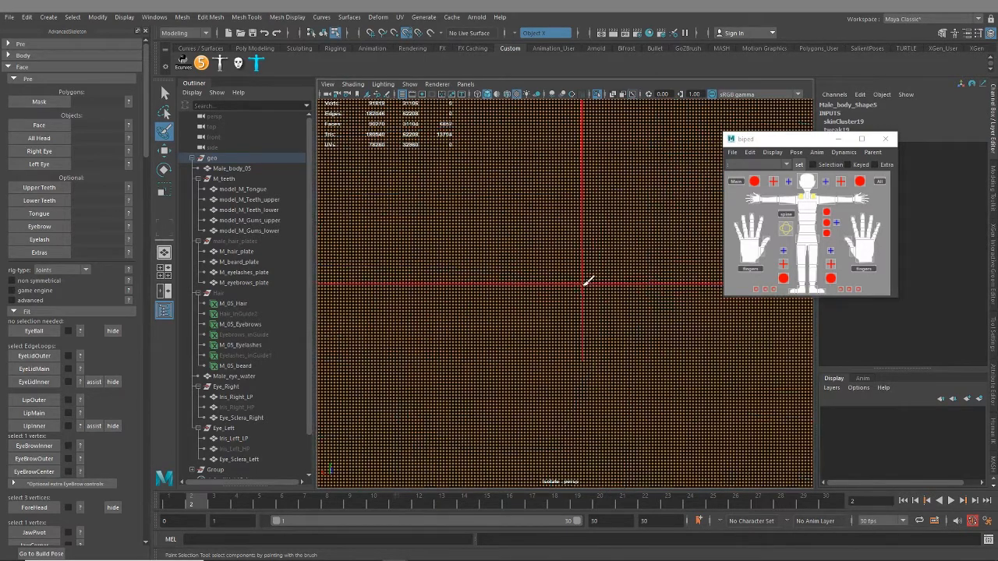
Paint-select the last missed faces deep inside the mouth cavity to complete the face mask selection
{"action": "scroll", "coordinate": [588, 280], "scroll_direction": "down", "scroll_amount": 5}
{"action": "left_click_drag", "start_coordinate": [563, 305], "coordinate": [484, 237], "text": "alt"}
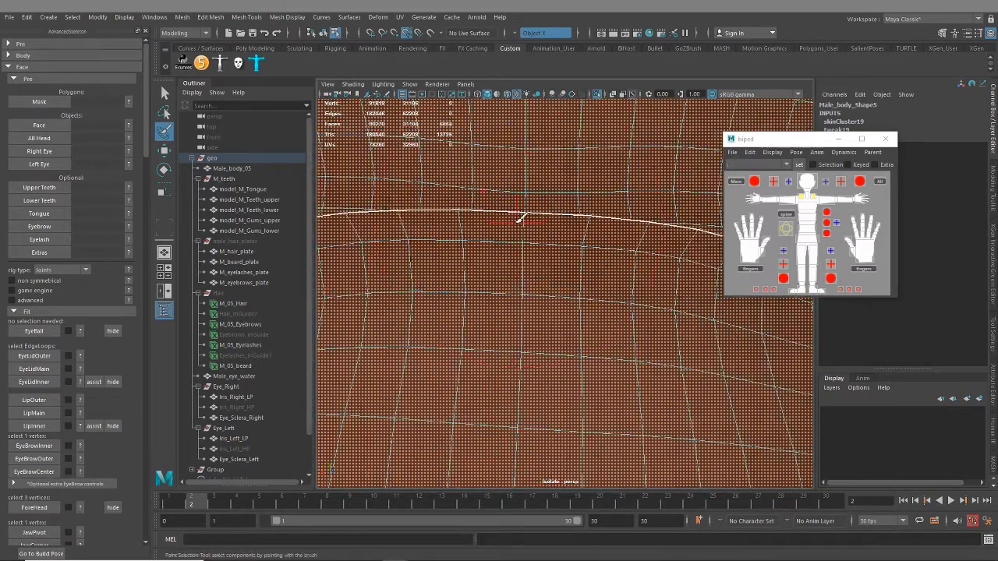
{"action": "middle_click_drag", "start_coordinate": [521, 219], "coordinate": [519, 404], "text": "alt"}
{"action": "mouse_move", "coordinate": [405, 202]}
{"action": "left_mouse_down"}
{"action": "mouse_move", "coordinate": [629, 149]}
{"action": "mouse_move", "coordinate": [702, 149]}
{"action": "left_mouse_up"}
{"action": "scroll", "coordinate": [610, 332], "scroll_direction": "up", "scroll_amount": 5}
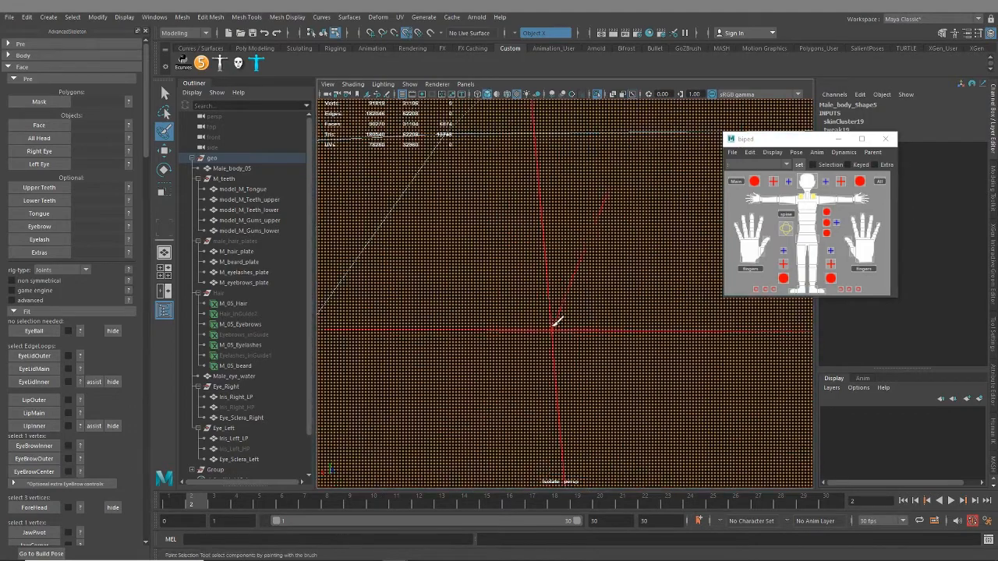
{"action": "scroll", "coordinate": [554, 324], "scroll_direction": "down", "scroll_amount": 4}
{"action": "left_click_drag", "start_coordinate": [553, 310], "coordinate": [517, 339], "text": "alt"}
{"action": "scroll", "coordinate": [544, 266], "scroll_direction": "up", "scroll_amount": 3}
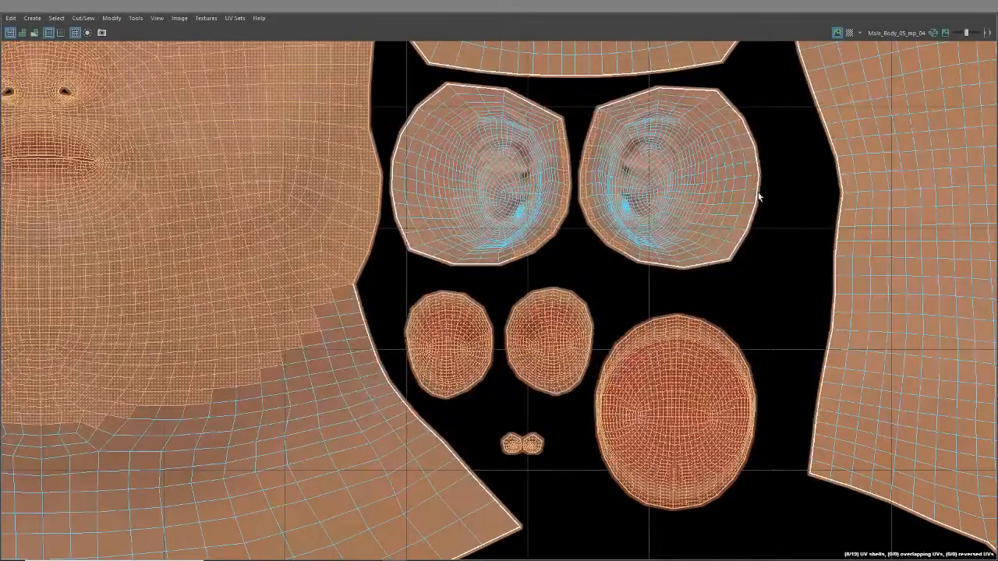
Check the selected face, eye socket and mouth shells in the UV Editor and register the selection as the Mask polygons
{"action": "scroll", "coordinate": [496, 376], "scroll_direction": "down", "scroll_amount": 6}
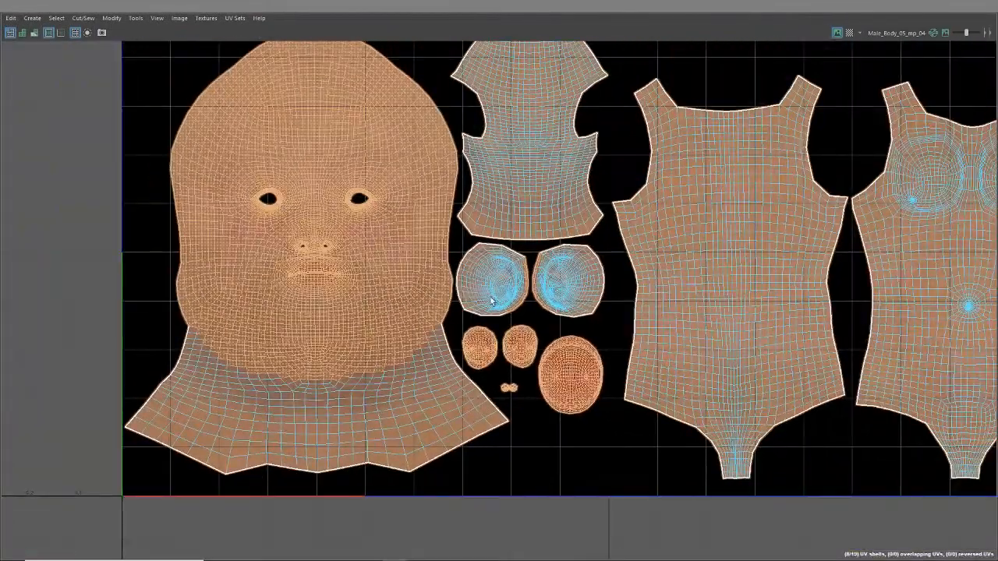
{"action": "middle_click_drag", "start_coordinate": [456, 283], "coordinate": [509, 362], "text": "alt"}
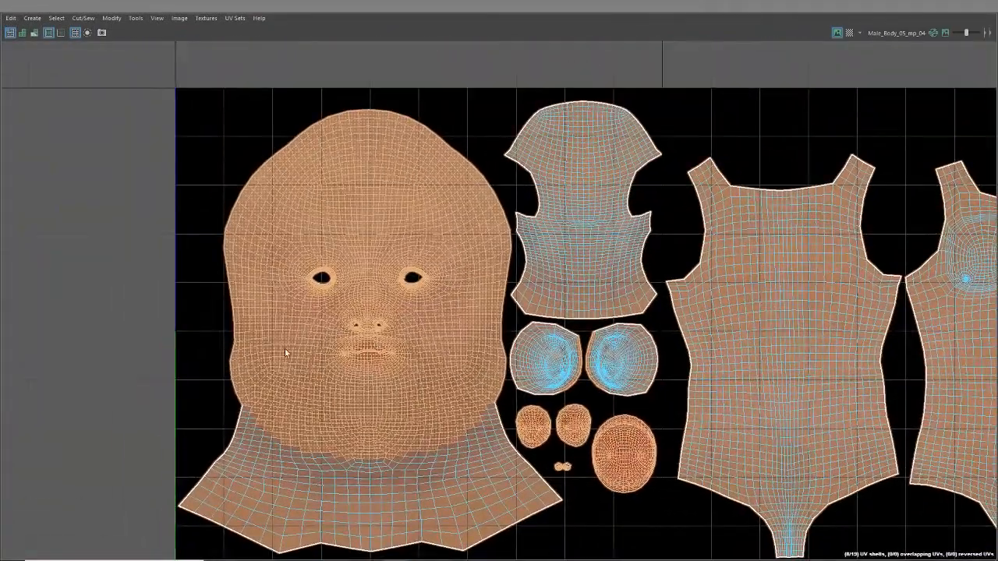
{"action": "scroll", "coordinate": [585, 441], "scroll_direction": "up", "scroll_amount": 2}
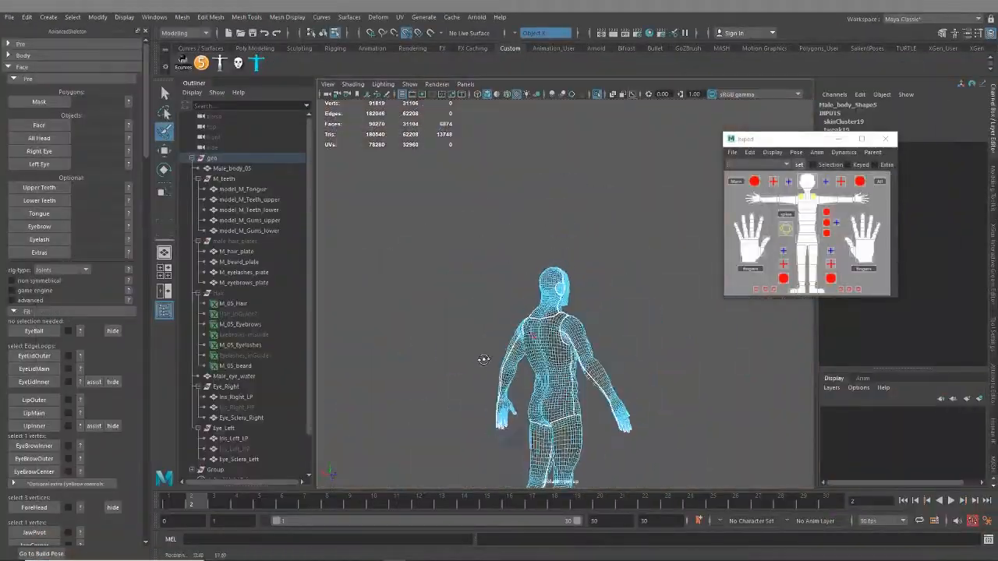
{"action": "left_click_drag", "start_coordinate": [485, 359], "coordinate": [425, 360], "text": "alt"}
{"action": "scroll", "coordinate": [561, 296], "scroll_direction": "up", "scroll_amount": 10}
{"action": "scroll", "coordinate": [523, 321], "scroll_direction": "down", "scroll_amount": 4}
{"action": "left_click_drag", "start_coordinate": [631, 320], "coordinate": [346, 359], "text": "alt"}
{"action": "left_click", "coordinate": [50, 103]}
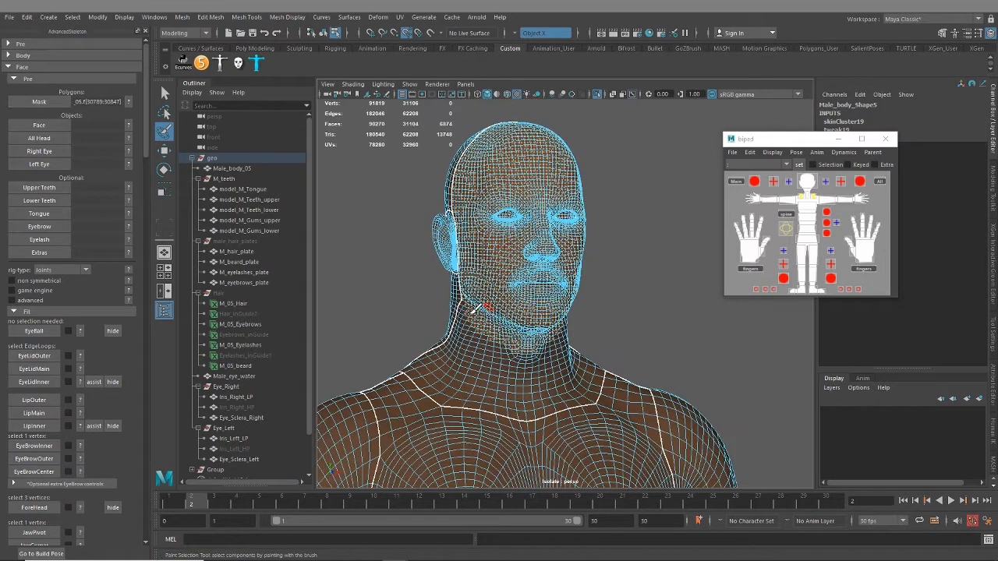
Go to frame 1 and assign the whole Male_body_05 mesh as the Face object
{"action": "left_click", "coordinate": [170, 504]}
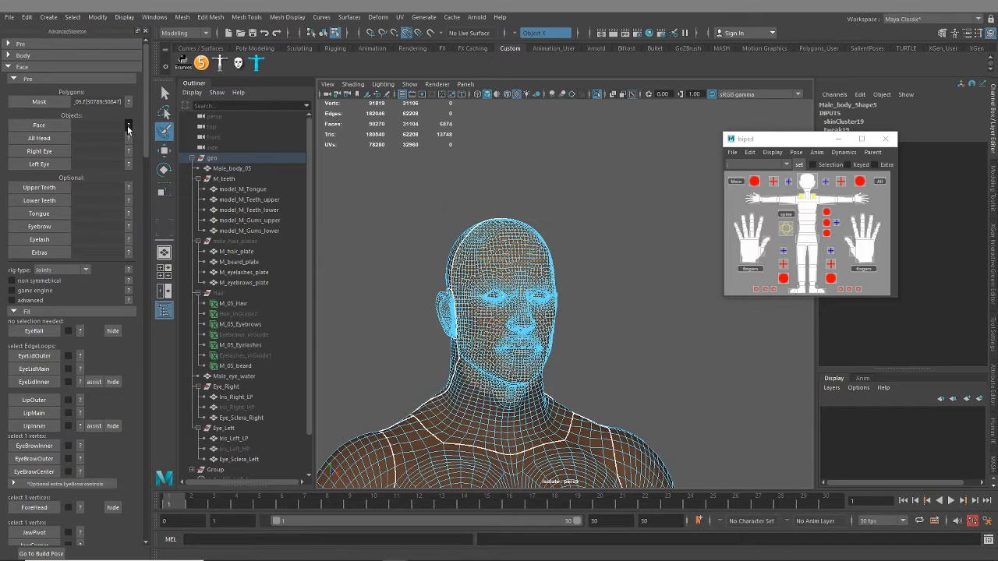
{"action": "left_click_drag", "start_coordinate": [869, 124], "coordinate": [864, 84]}
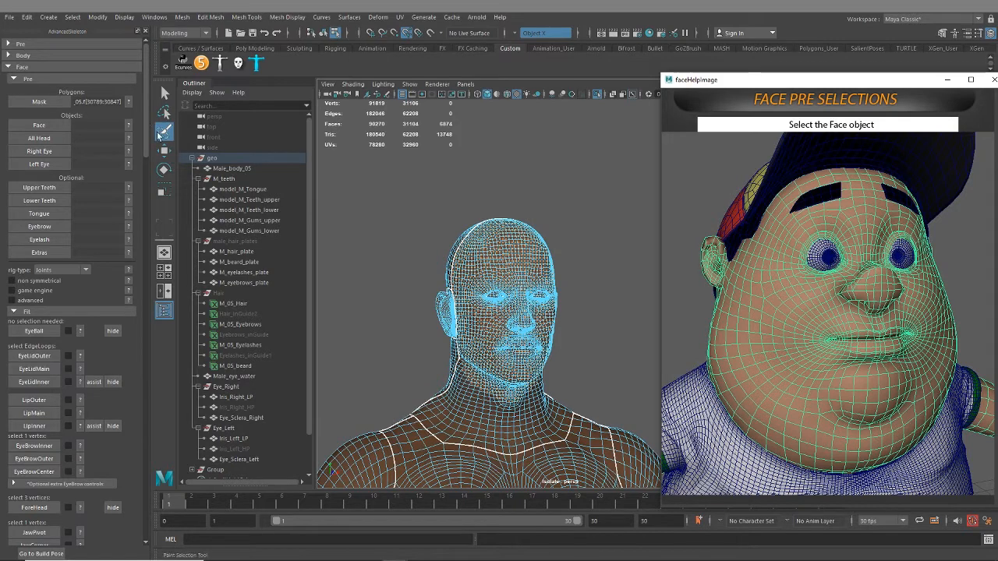
{"action": "left_click", "coordinate": [160, 133]}
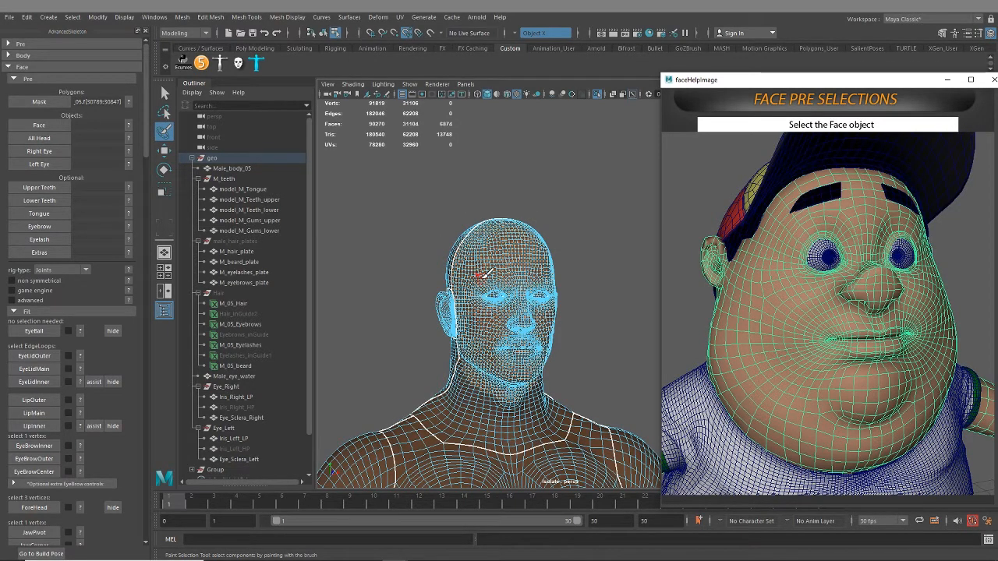
{"action": "scroll", "coordinate": [488, 281], "scroll_direction": "up", "scroll_amount": 4}
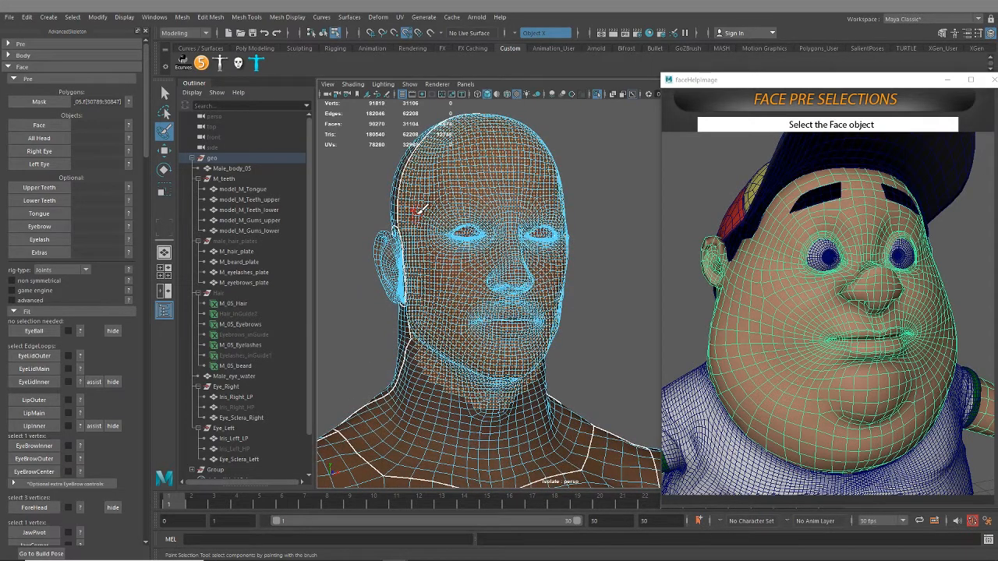
{"action": "left_click", "coordinate": [165, 93]}
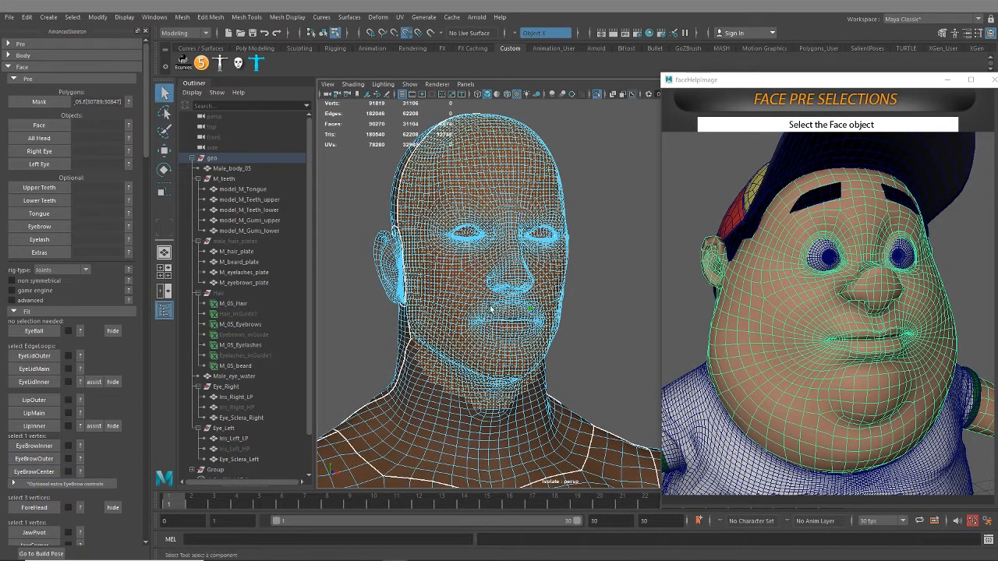
{"action": "right_click_drag", "start_coordinate": [524, 182], "coordinate": [538, 171]}
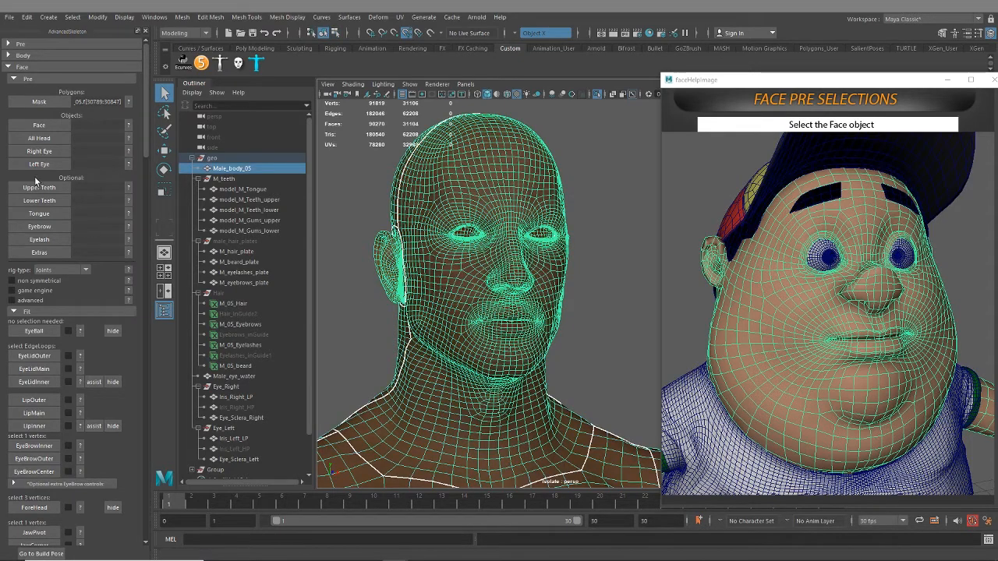
{"action": "left_click", "coordinate": [41, 127]}
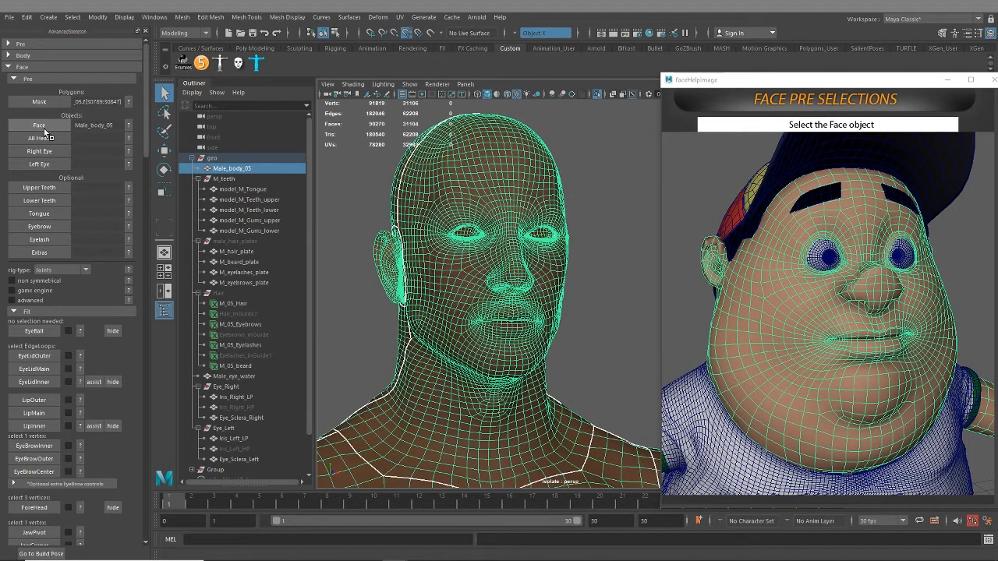
Show the All Head help image and select the body, teeth, gums, tongue and hair-plate meshes
{"action": "left_click", "coordinate": [129, 138]}
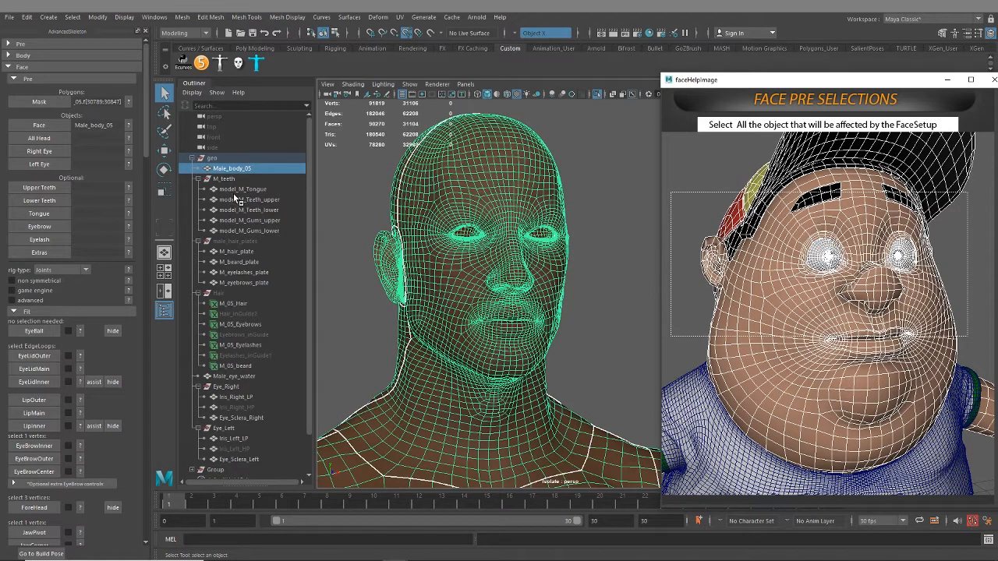
{"action": "left_click_drag", "start_coordinate": [241, 195], "coordinate": [244, 287], "text": "ctrl"}
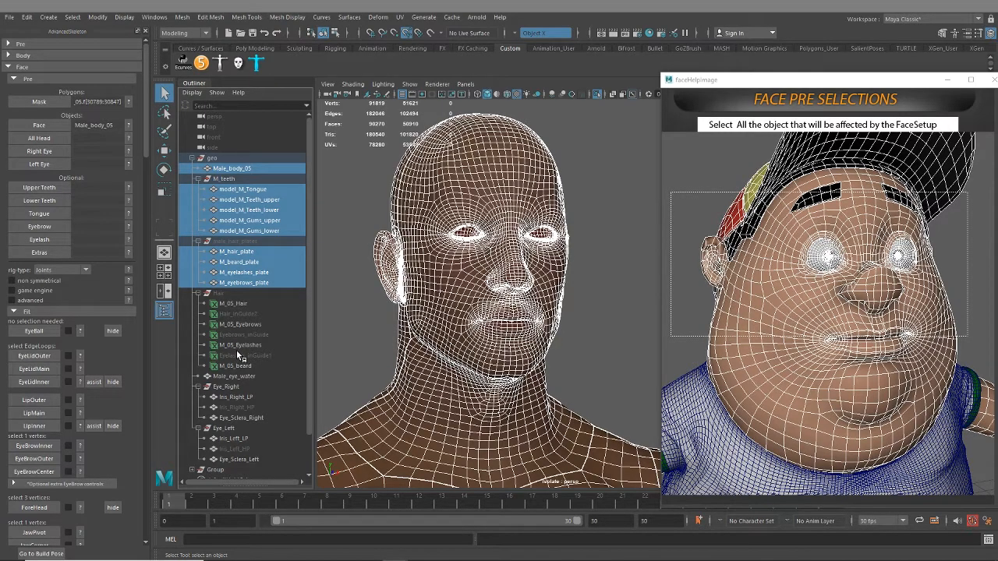
Turn on X-Ray shading in the perspective view to see inside the head
{"action": "left_click_drag", "start_coordinate": [490, 325], "coordinate": [573, 306], "text": "alt"}
{"action": "left_click", "coordinate": [328, 84]}
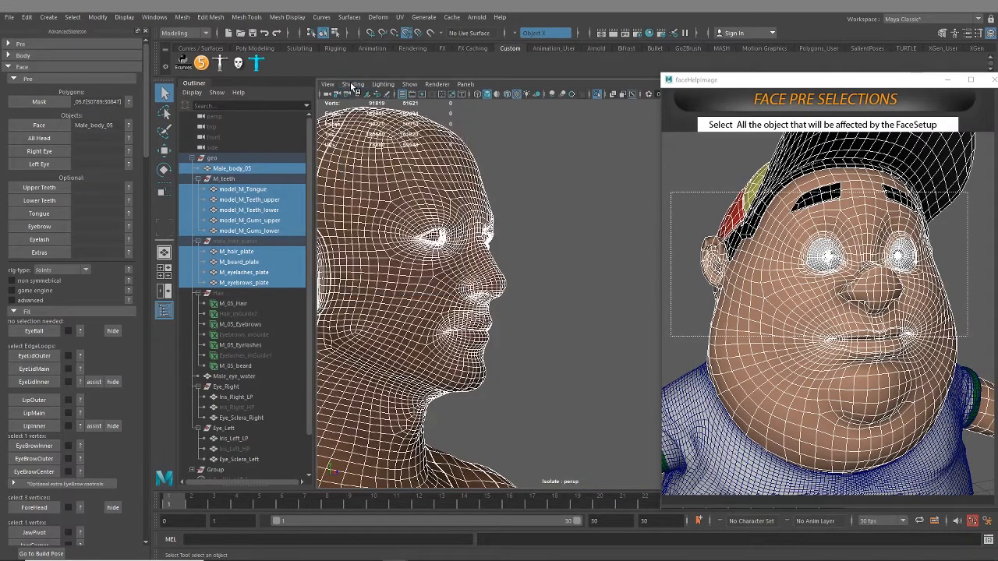
{"action": "left_click", "coordinate": [357, 84]}
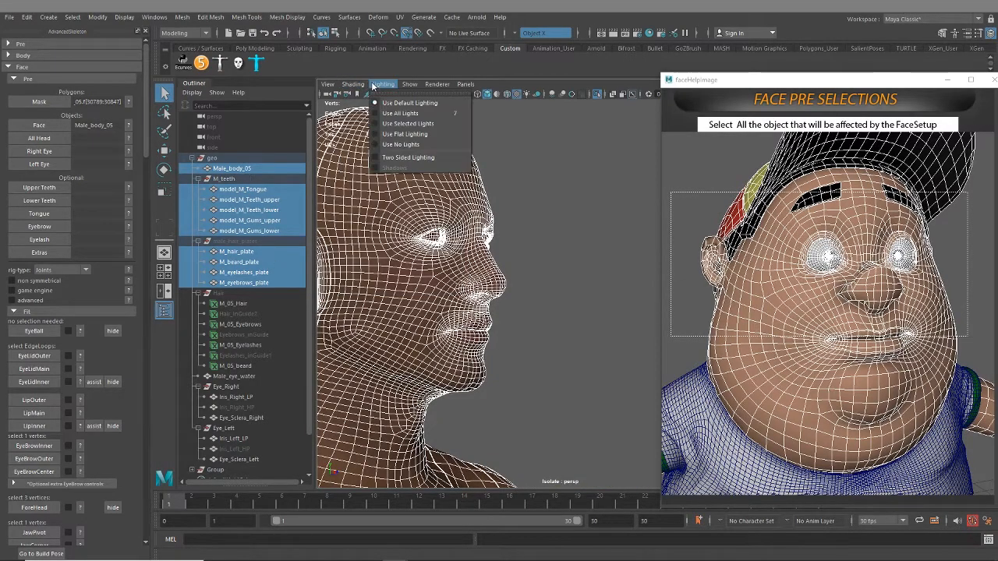
{"action": "left_click", "coordinate": [382, 189]}
{"action": "left_click_drag", "start_coordinate": [484, 304], "coordinate": [526, 326], "text": "alt"}
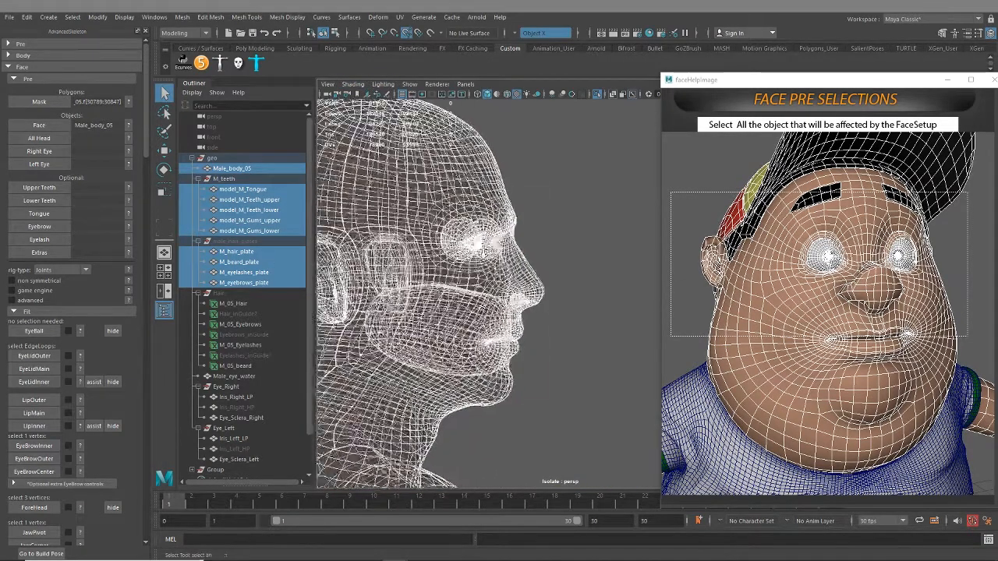
{"action": "scroll", "coordinate": [535, 332], "scroll_direction": "up", "scroll_amount": 5}
{"action": "middle_click_drag", "start_coordinate": [535, 329], "coordinate": [663, 275], "text": "alt"}
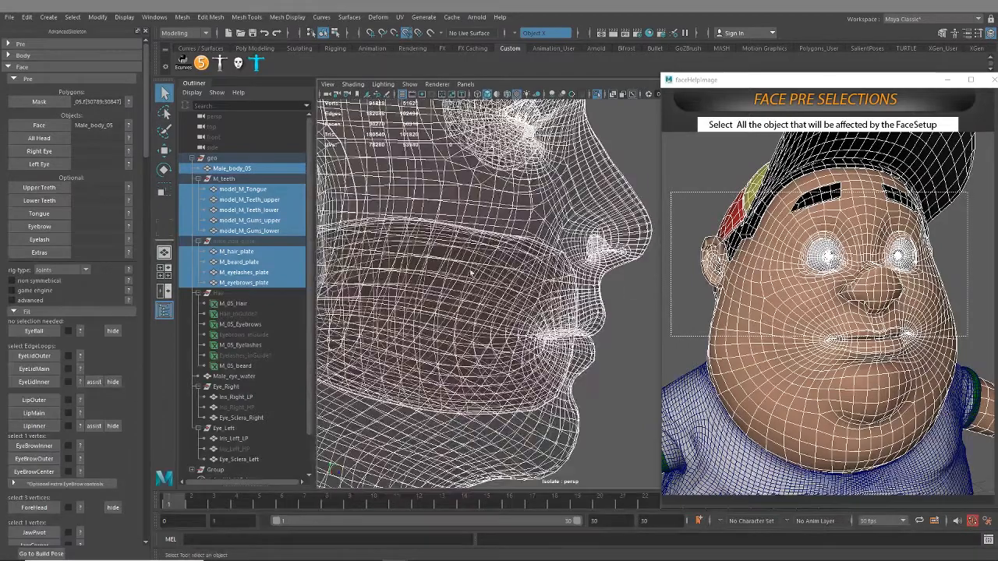
Clear the selection, turn off isolate select to show the full rig, and examine the teeth and eyes inside the head
{"action": "left_click", "coordinate": [227, 179]}
{"action": "scroll", "coordinate": [466, 287], "scroll_direction": "down", "scroll_amount": 2}
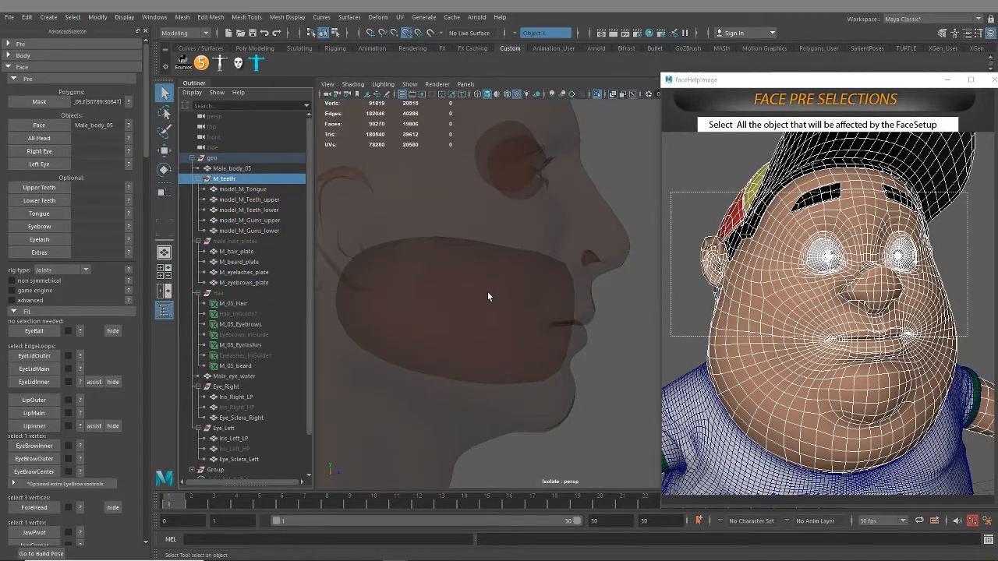
{"action": "scroll", "coordinate": [489, 296], "scroll_direction": "down", "scroll_amount": 5}
{"action": "left_click", "coordinate": [614, 225]}
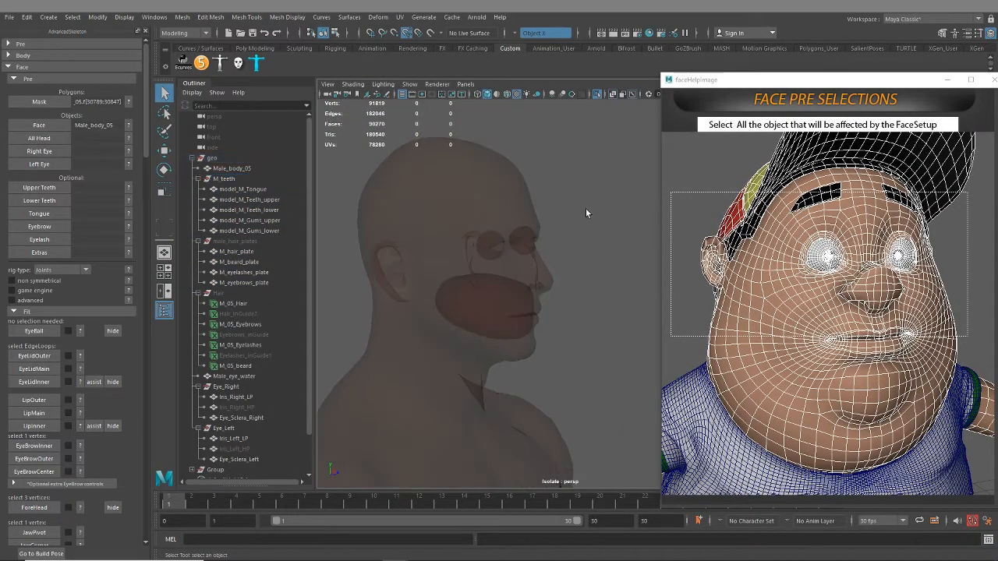
{"action": "key", "text": "ctrl+1"}
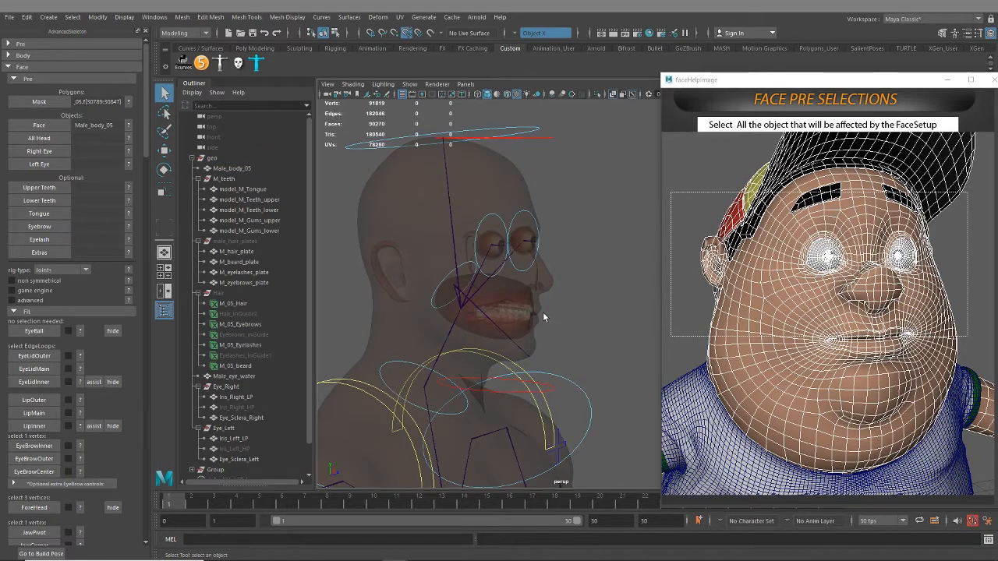
{"action": "key", "text": "alt+x"}
{"action": "left_click_drag", "start_coordinate": [539, 315], "coordinate": [574, 306], "text": "alt"}
{"action": "right_click_drag", "start_coordinate": [579, 341], "coordinate": [617, 385], "text": "alt"}
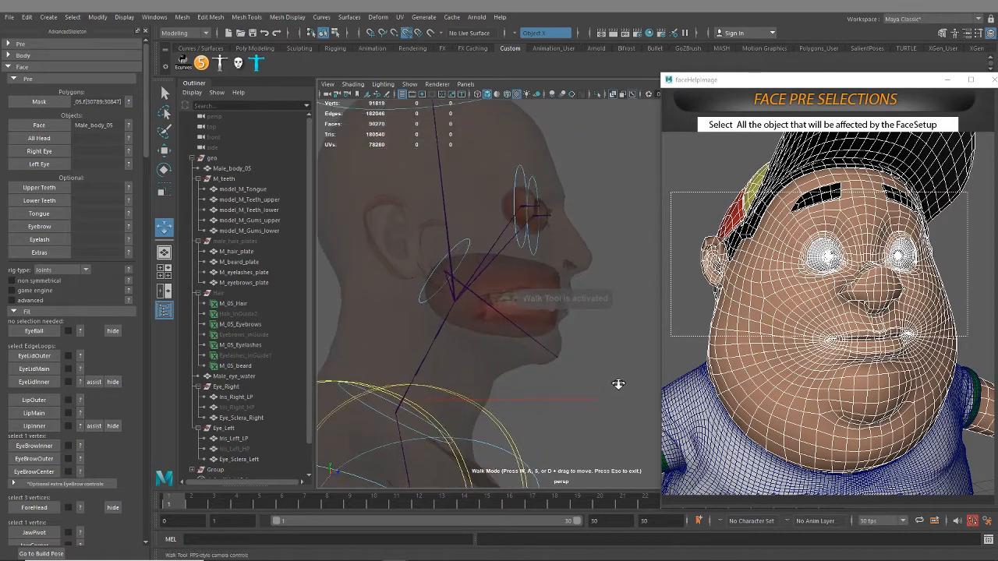
{"action": "left_click_drag", "start_coordinate": [617, 385], "coordinate": [484, 372], "text": "alt"}
{"action": "scroll", "coordinate": [555, 346], "scroll_direction": "up", "scroll_amount": 5}
{"action": "scroll", "coordinate": [484, 372], "scroll_direction": "down", "scroll_amount": 3}
{"action": "scroll", "coordinate": [484, 372], "scroll_direction": "down", "scroll_amount": 5}
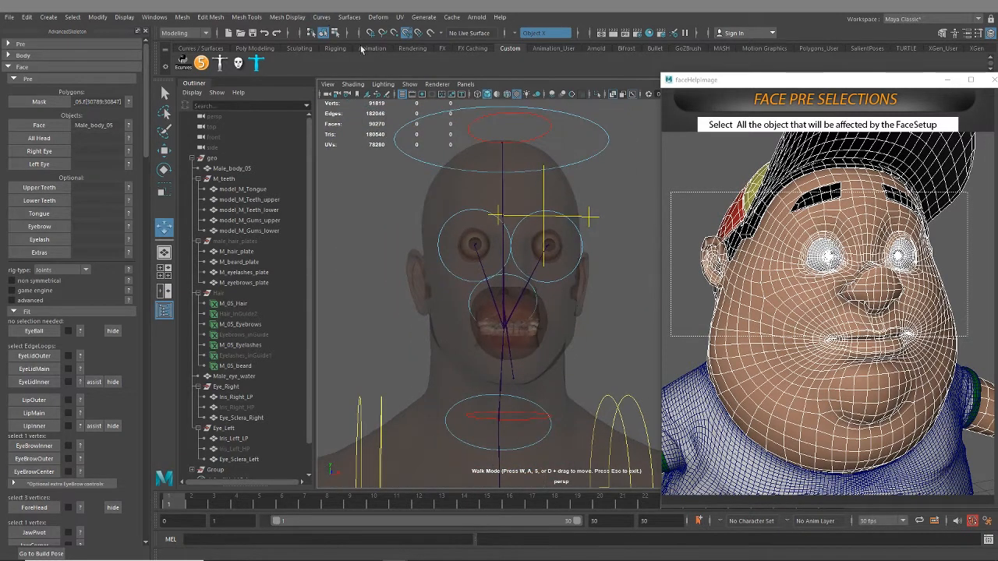
Select Male_body_05, the tongue, upper and lower teeth and gums, and the hair, beard, eyelashes and eyebrows plates
{"action": "left_click", "coordinate": [234, 168]}
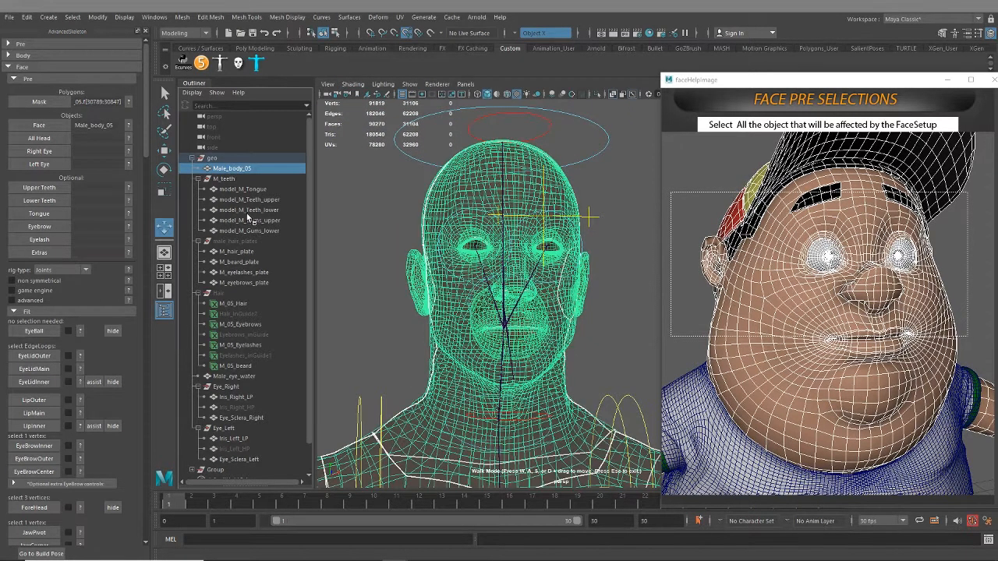
{"action": "left_click", "coordinate": [248, 192], "text": "ctrl"}
{"action": "left_click", "coordinate": [249, 201], "text": "ctrl"}
{"action": "left_click", "coordinate": [249, 211], "text": "ctrl"}
{"action": "left_click", "coordinate": [250, 221], "text": "ctrl"}
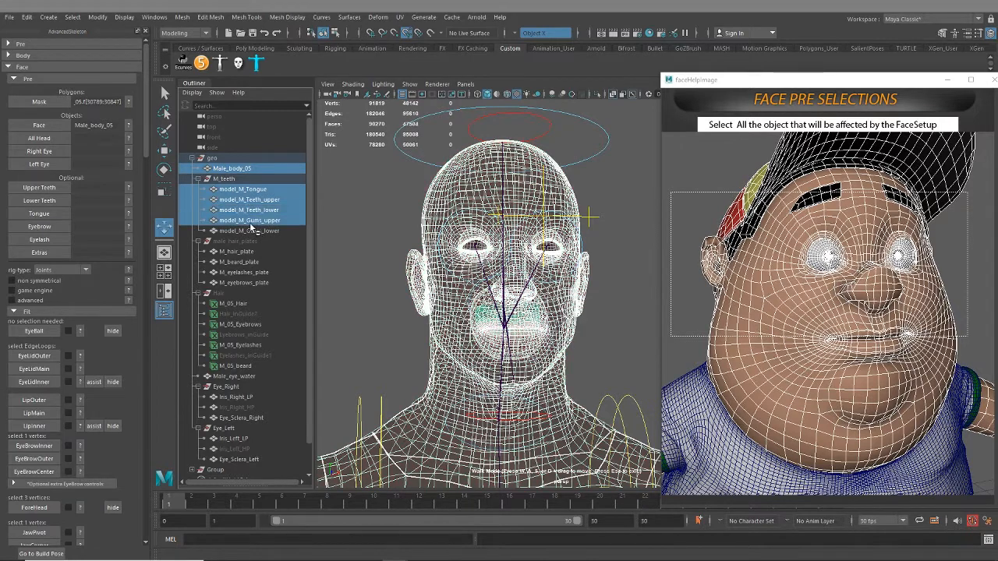
{"action": "left_click", "coordinate": [251, 231], "text": "ctrl"}
{"action": "left_click", "coordinate": [234, 253], "text": "ctrl"}
{"action": "left_click", "coordinate": [235, 264], "text": "ctrl"}
{"action": "left_click", "coordinate": [238, 273], "text": "ctrl"}
{"action": "left_click", "coordinate": [242, 283], "text": "ctrl"}
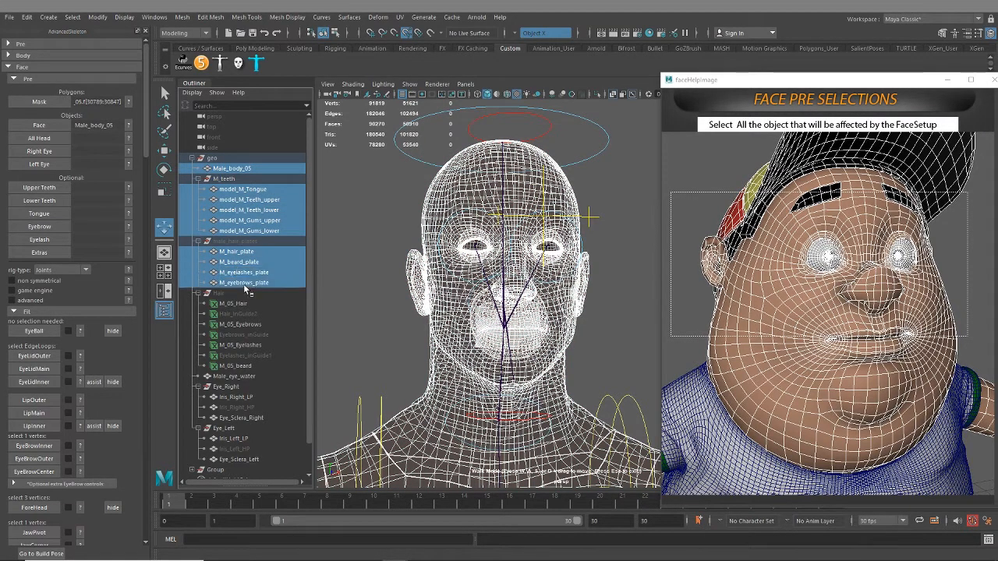
Add Male_eye_water and the iris and sclera meshes of both eyes to the selection
{"action": "middle_click_drag", "start_coordinate": [249, 386], "coordinate": [263, 287], "text": "alt"}
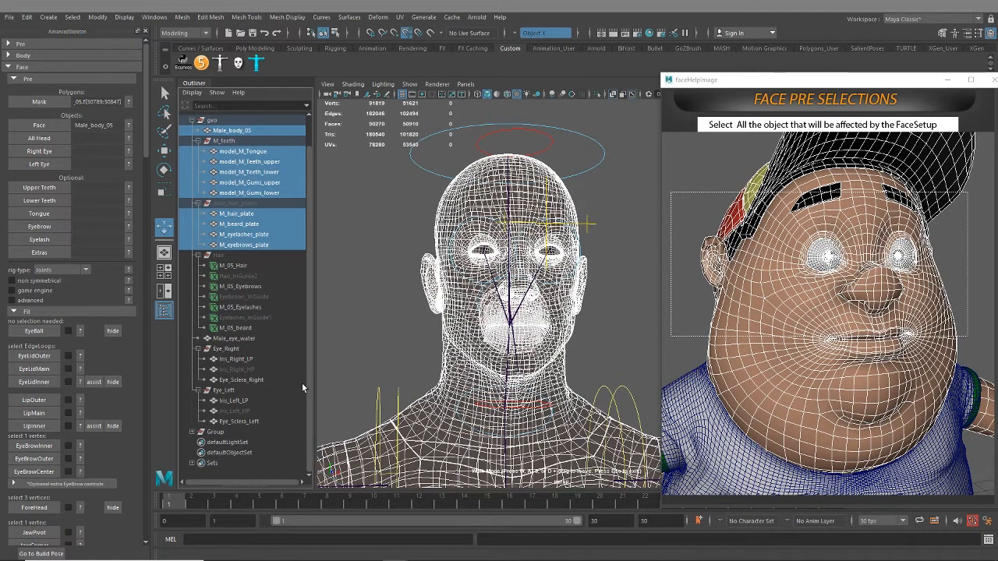
{"action": "left_click", "coordinate": [236, 339], "text": "ctrl"}
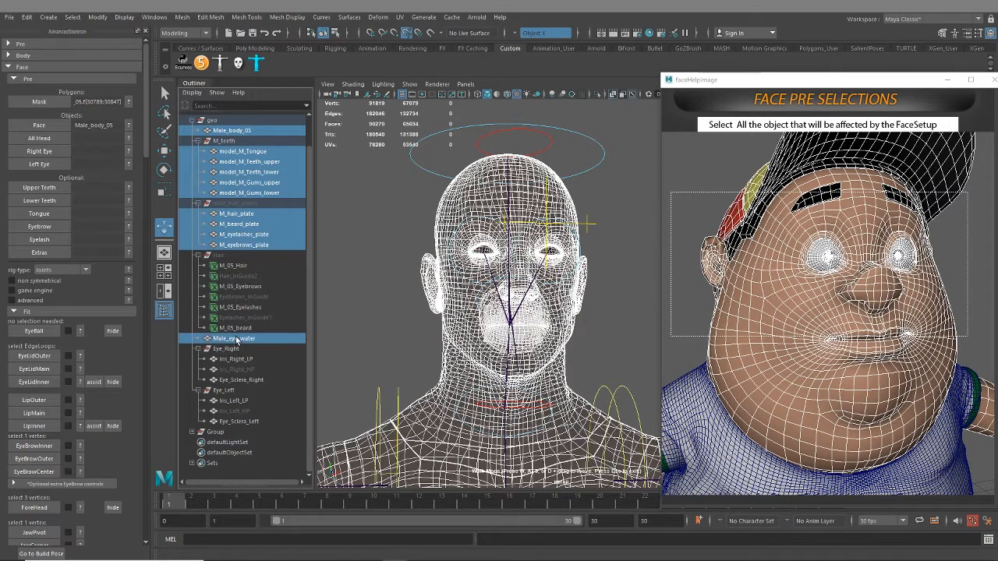
{"action": "left_click_drag", "start_coordinate": [236, 361], "coordinate": [238, 422], "text": "ctrl"}
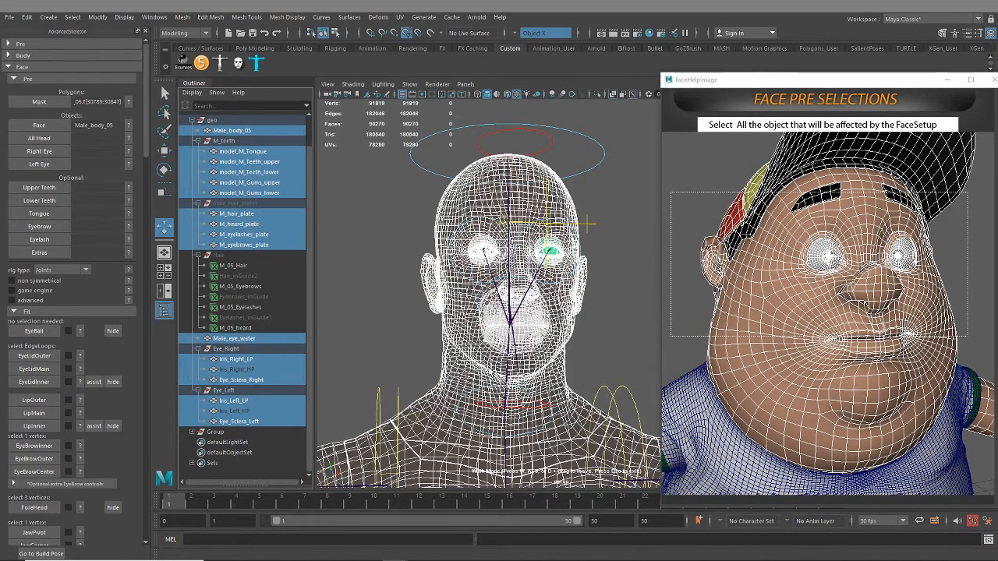
Assign the selected meshes as the All Head objects and create a new skinCluster for model_M_Tongue
{"action": "key", "text": "f"}
{"action": "middle_click_drag", "start_coordinate": [464, 309], "coordinate": [465, 368], "text": "alt"}
{"action": "scroll", "coordinate": [450, 347], "scroll_direction": "down", "scroll_amount": 8}
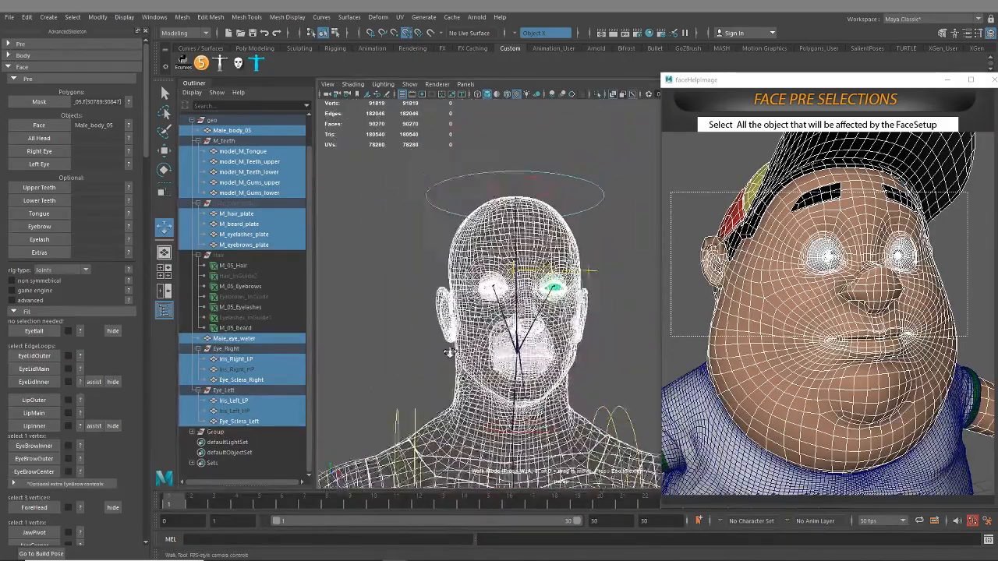
{"action": "scroll", "coordinate": [454, 367], "scroll_direction": "down", "scroll_amount": 3}
{"action": "left_click_drag", "start_coordinate": [505, 413], "coordinate": [480, 306]}
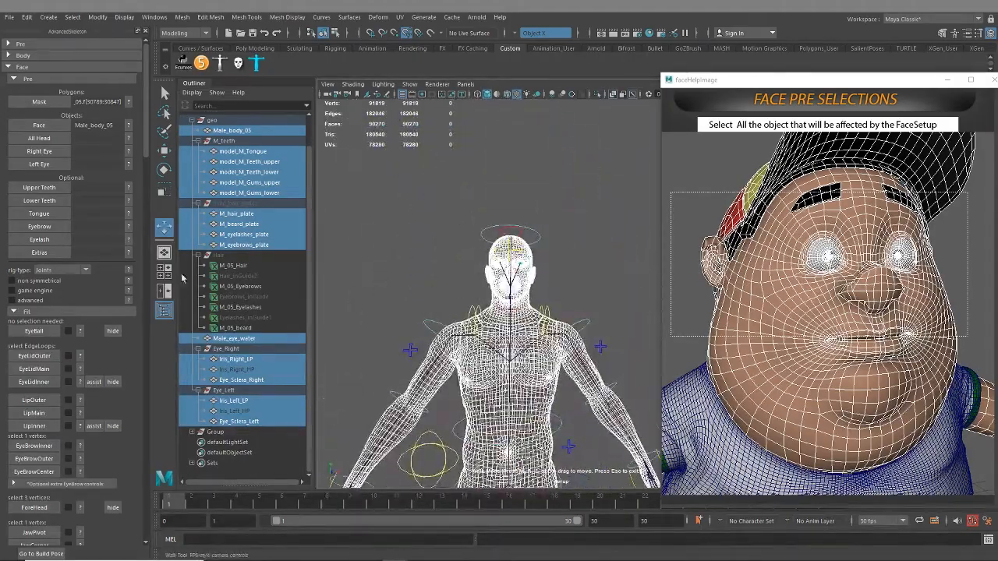
{"action": "left_click", "coordinate": [59, 141]}
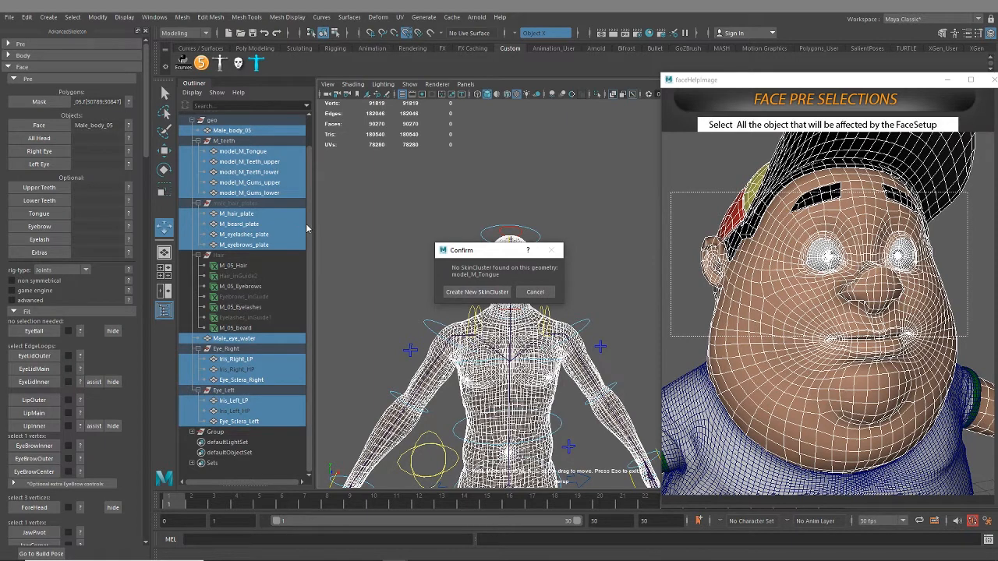
{"action": "left_click", "coordinate": [464, 292]}
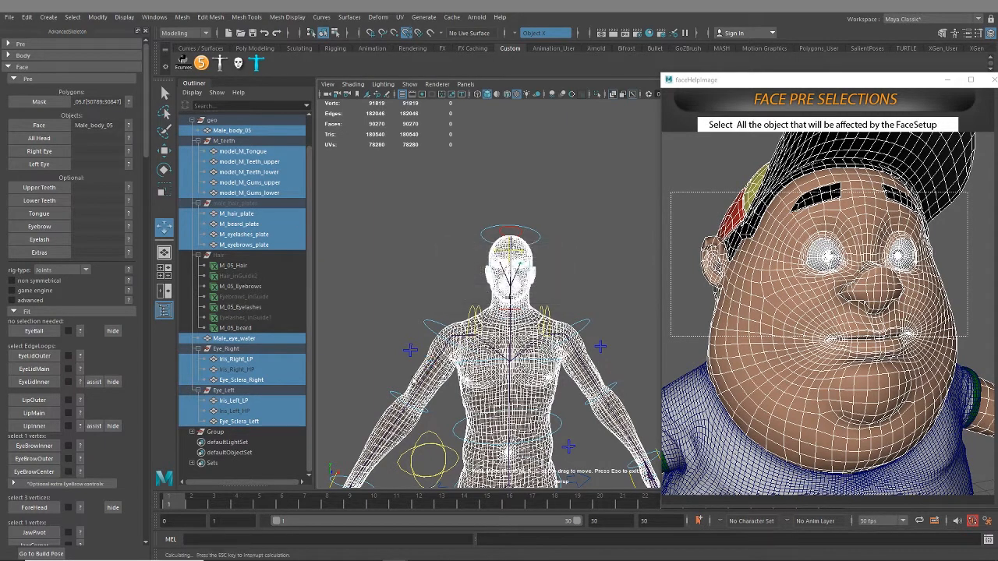
Clear the help image and biped picker windows out of the way of the viewport
{"action": "scroll", "coordinate": [464, 237], "scroll_direction": "up", "scroll_amount": 3}
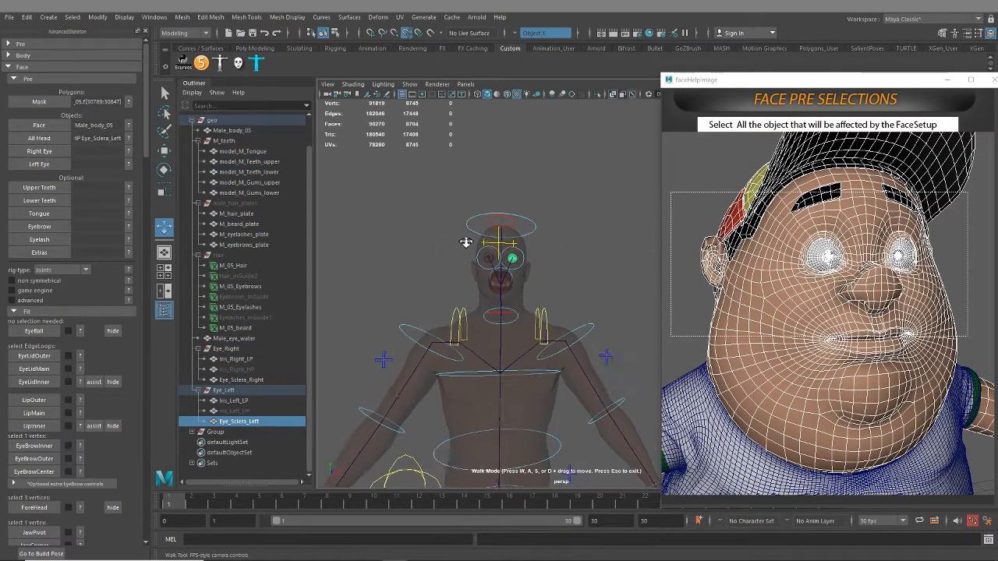
{"action": "left_click_drag", "start_coordinate": [879, 85], "coordinate": [997, 93]}
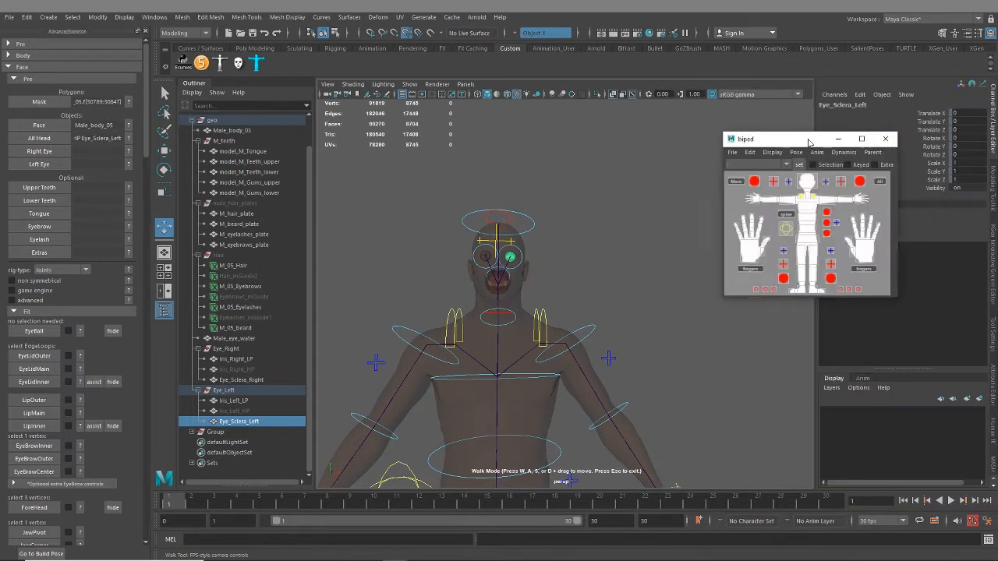
{"action": "left_click", "coordinate": [840, 140]}
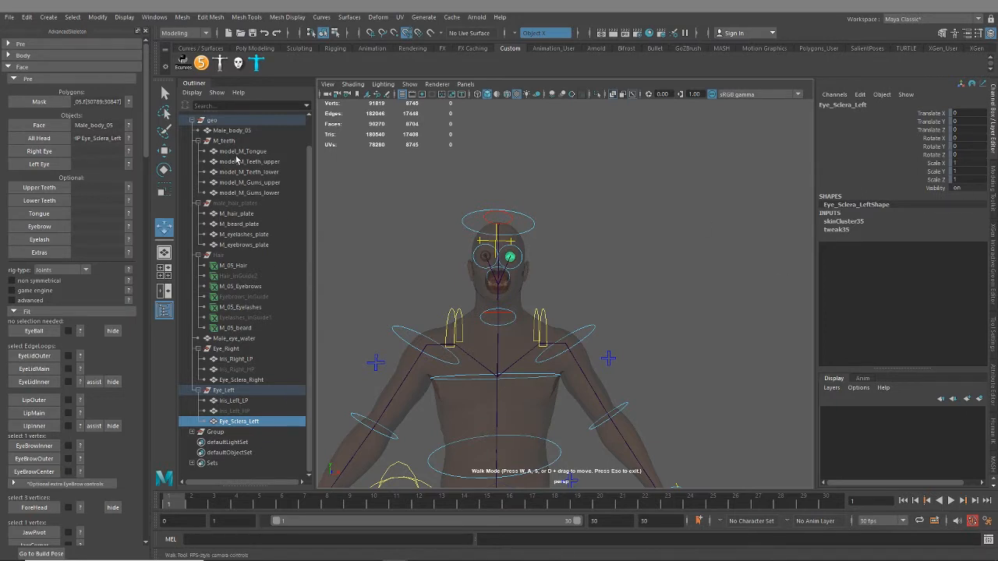
Frame the tongue mesh and examine the tongue, upper teeth, lower teeth and upper gums by selecting each in turn
{"action": "left_click", "coordinate": [238, 152]}
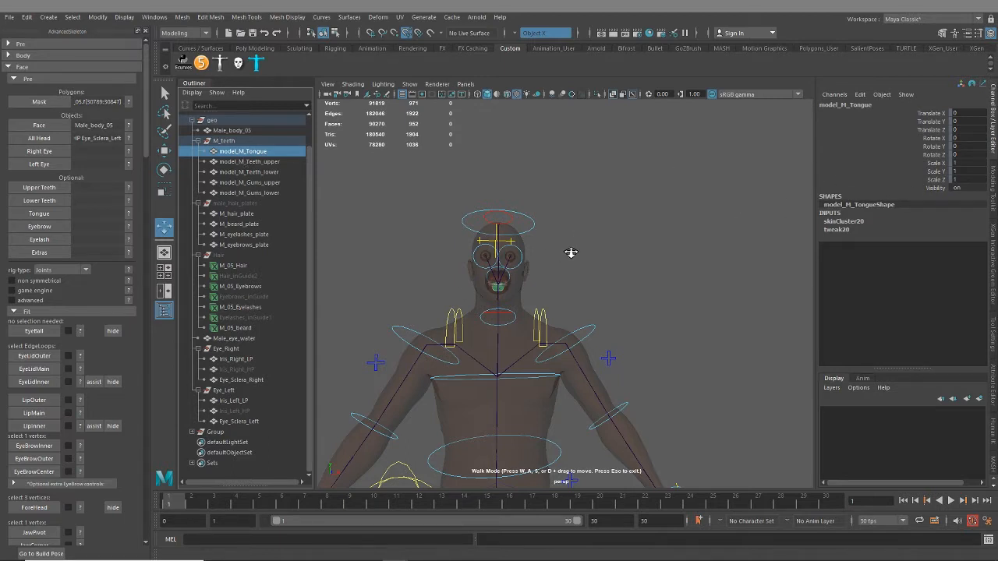
{"action": "left_click", "coordinate": [164, 92]}
{"action": "key", "text": "f"}
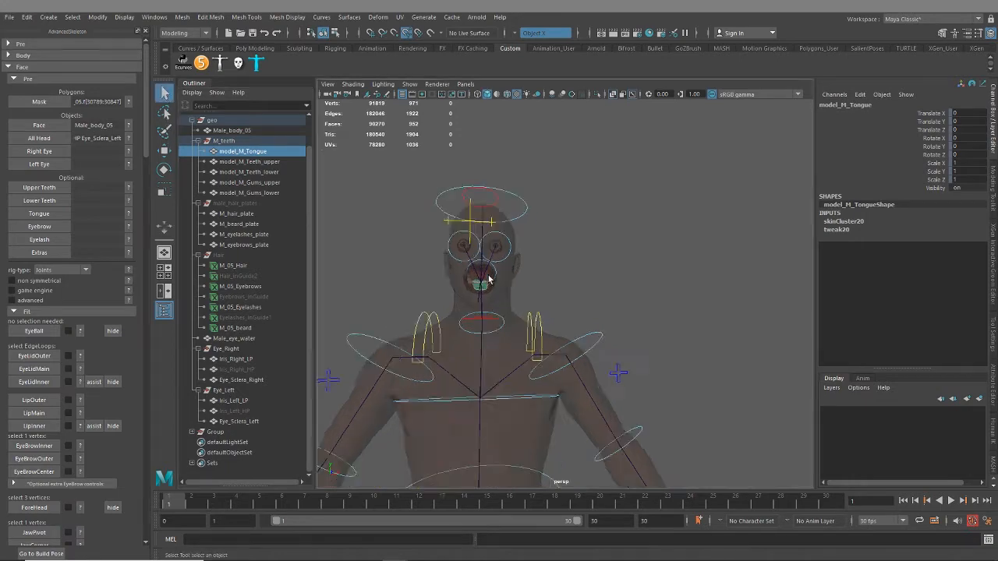
{"action": "left_click", "coordinate": [261, 163]}
{"action": "left_click", "coordinate": [260, 173]}
{"action": "left_click", "coordinate": [260, 184]}
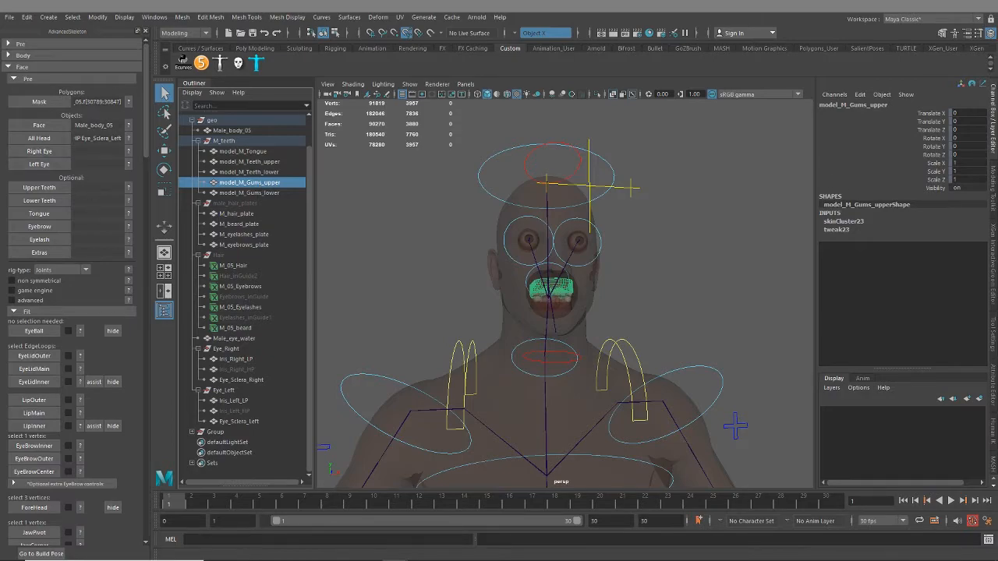
Show the Right Eye pre-selection help and turn off X-Ray shading to view the solid face
{"action": "left_click", "coordinate": [129, 138]}
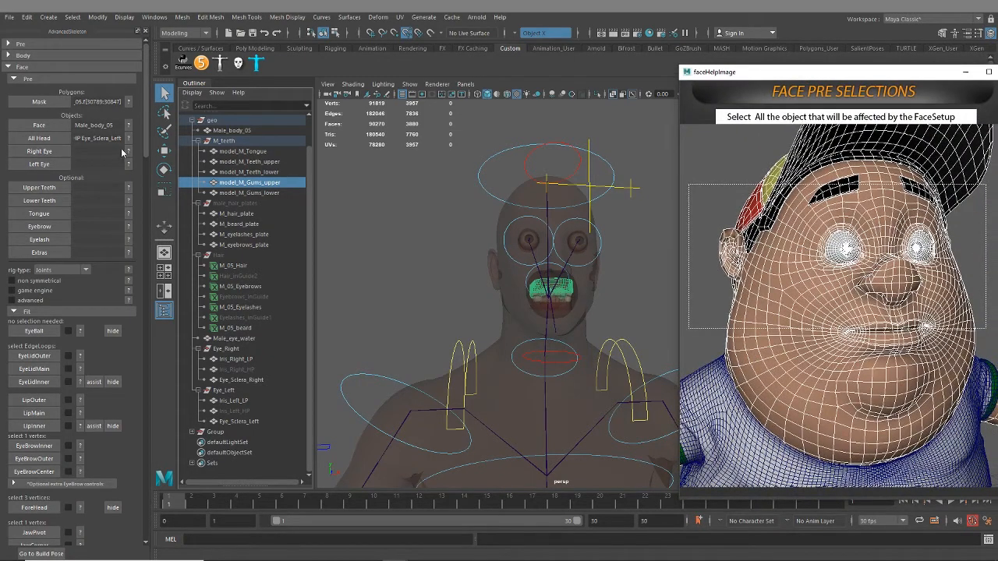
{"action": "left_click", "coordinate": [129, 150]}
{"action": "scroll", "coordinate": [591, 257], "scroll_direction": "up", "scroll_amount": 5}
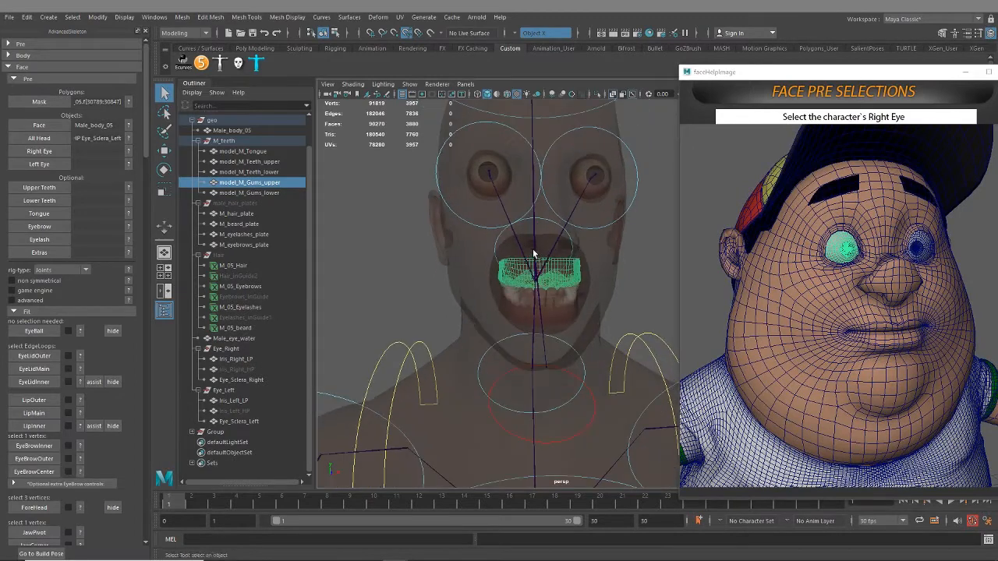
{"action": "left_click_drag", "start_coordinate": [532, 248], "coordinate": [490, 174], "text": "alt"}
{"action": "left_click", "coordinate": [353, 83]}
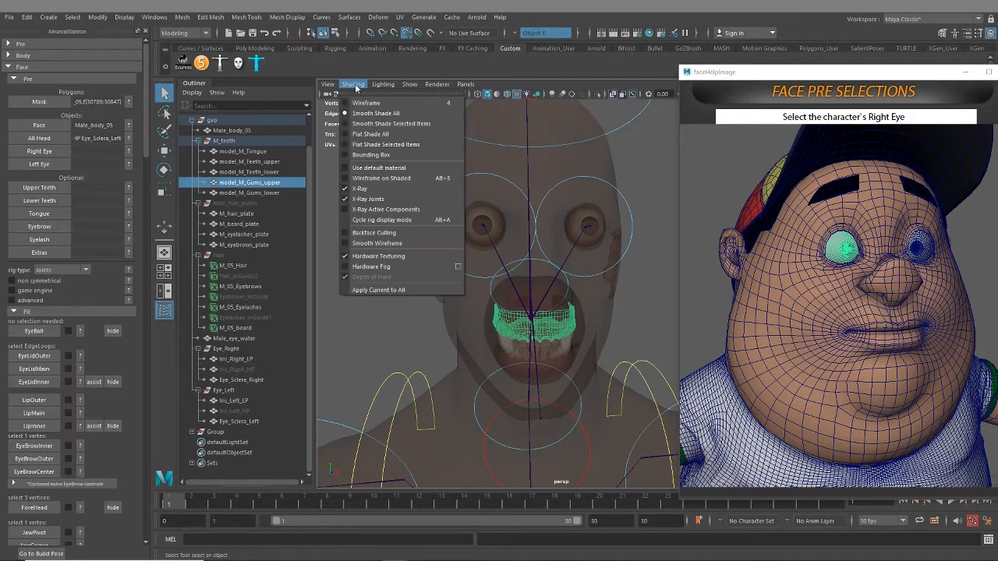
{"action": "left_click", "coordinate": [386, 186]}
{"action": "mouse_move", "coordinate": [499, 234]}
{"action": "left_mouse_down", "text": "alt"}
{"action": "mouse_move", "coordinate": [522, 274]}
{"action": "mouse_move", "coordinate": [363, 243]}
{"action": "left_mouse_up", "text": "alt"}
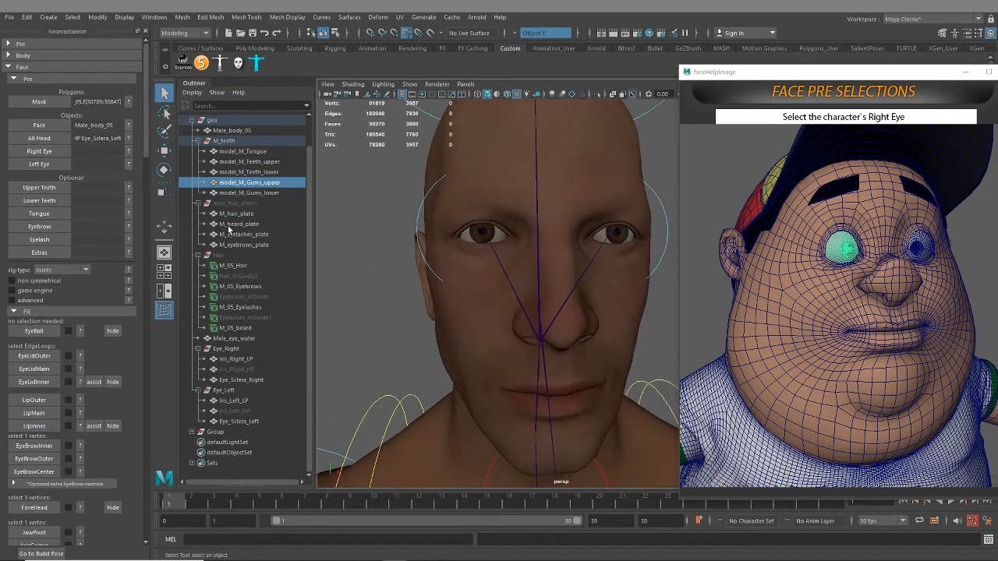
Assign the right iris and sclera meshes as the Right Eye and the left iris and sclera meshes as the Left Eye
{"action": "scroll", "coordinate": [244, 295], "scroll_direction": "up", "scroll_amount": 2}
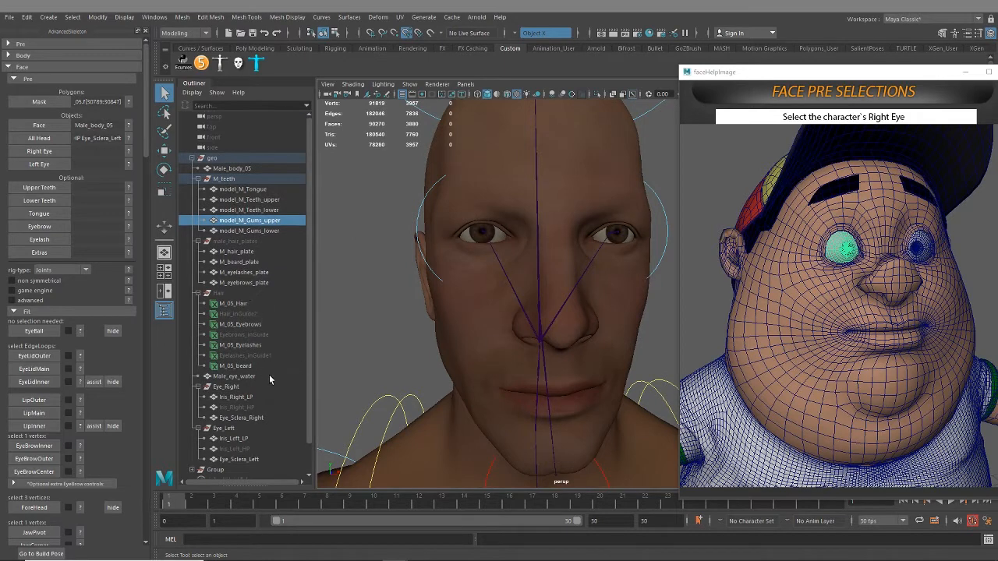
{"action": "scroll", "coordinate": [269, 374], "scroll_direction": "down", "scroll_amount": 2}
{"action": "left_click_drag", "start_coordinate": [237, 368], "coordinate": [241, 389]}
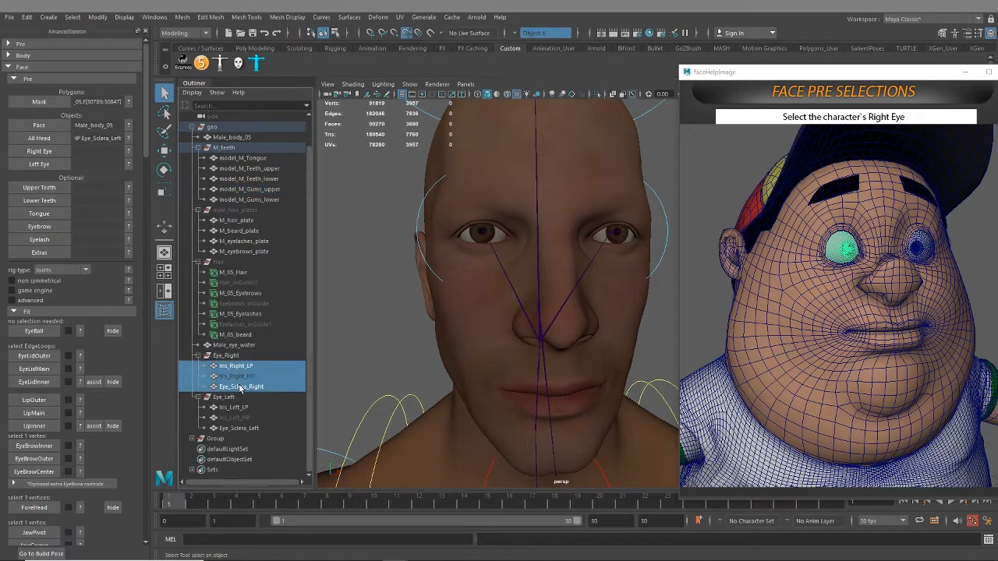
{"action": "left_click", "coordinate": [48, 151]}
{"action": "left_click_drag", "start_coordinate": [234, 407], "coordinate": [237, 429]}
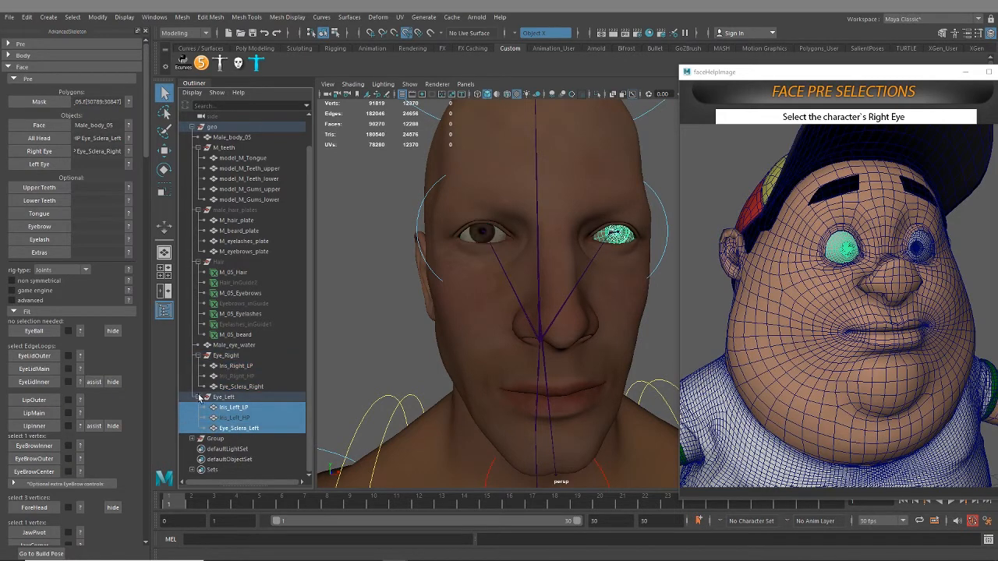
{"action": "left_click", "coordinate": [51, 164]}
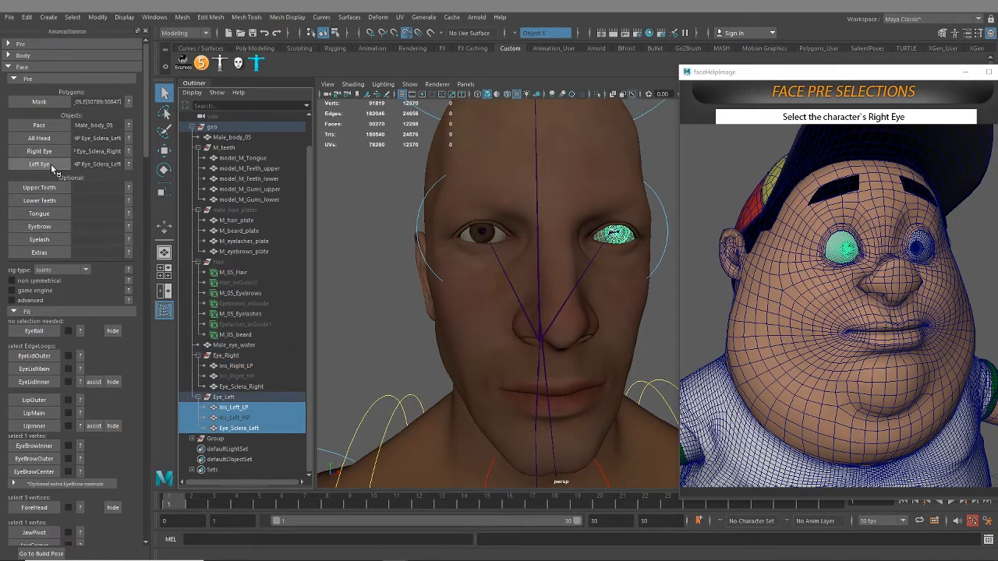
Assign model_M_Teeth_upper and model_M_Gums_upper as the optional Upper Teeth objects
{"action": "left_click", "coordinate": [265, 168]}
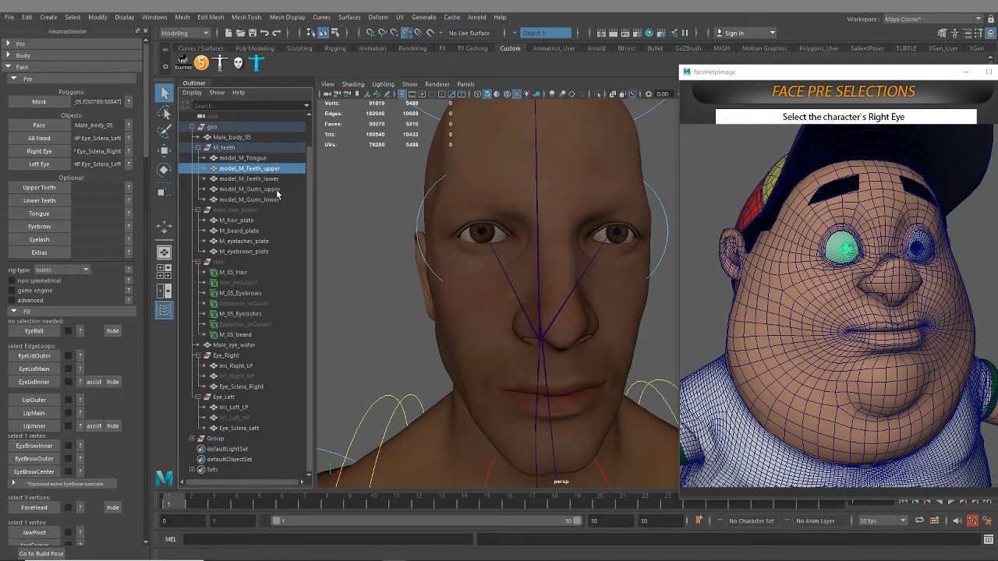
{"action": "left_click", "coordinate": [274, 190], "text": "ctrl"}
{"action": "left_click", "coordinate": [39, 188]}
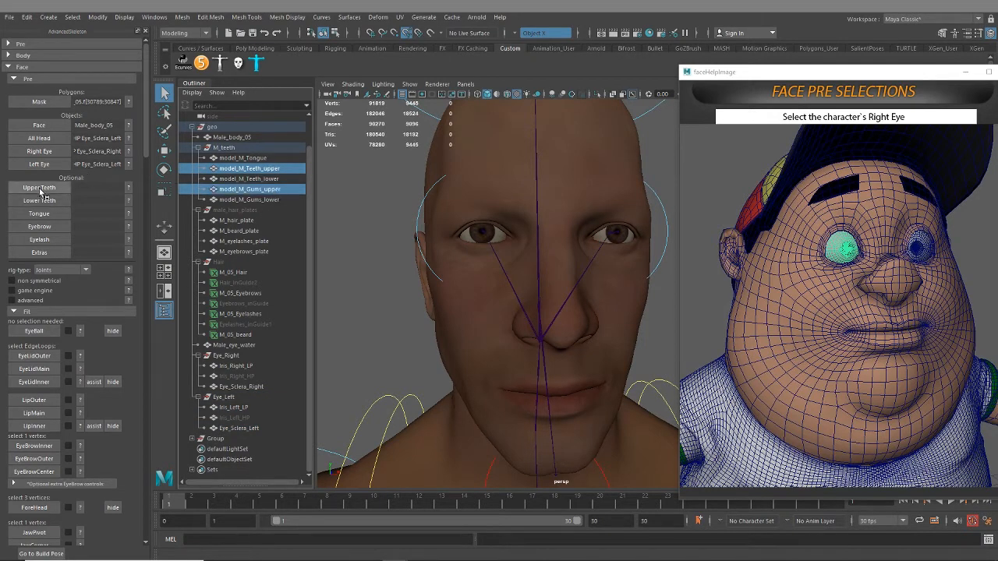
Assign model_M_Teeth_lower and model_M_Gums_lower as the Lower Teeth, and model_M_Tongue as the Tongue
{"action": "left_click", "coordinate": [270, 179]}
{"action": "left_click", "coordinate": [270, 199], "text": "ctrl"}
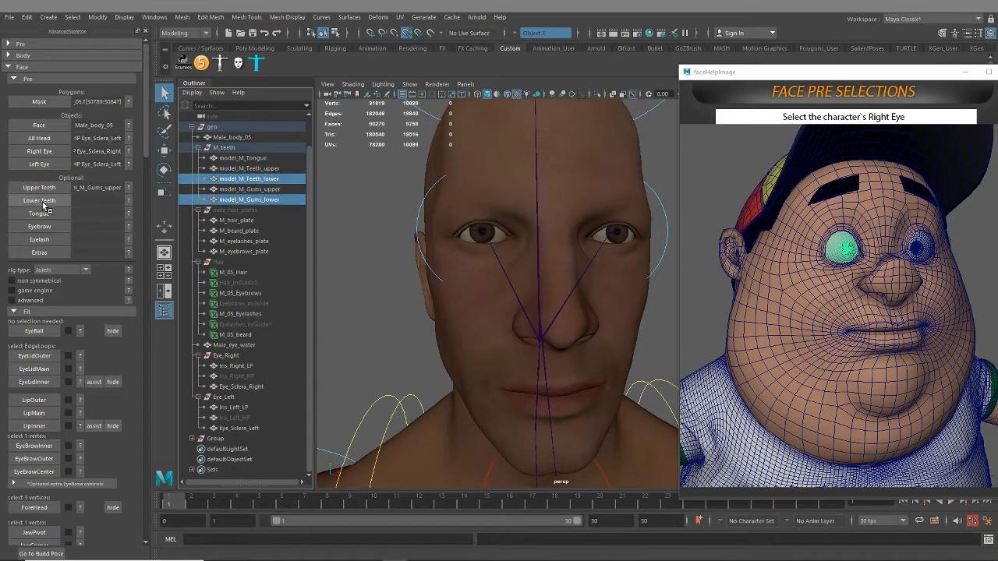
{"action": "left_click", "coordinate": [43, 202]}
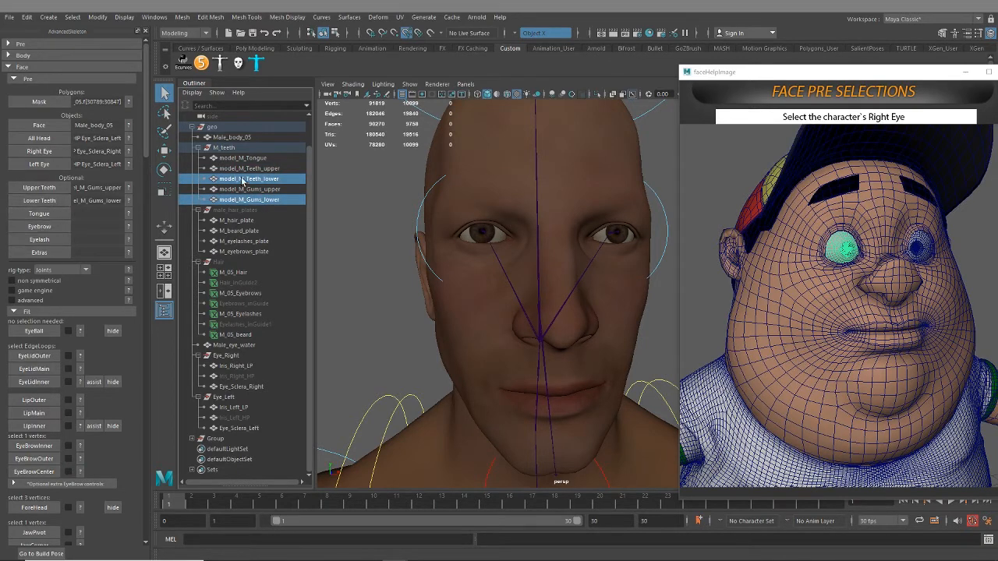
{"action": "left_click", "coordinate": [248, 158]}
{"action": "left_click", "coordinate": [39, 213]}
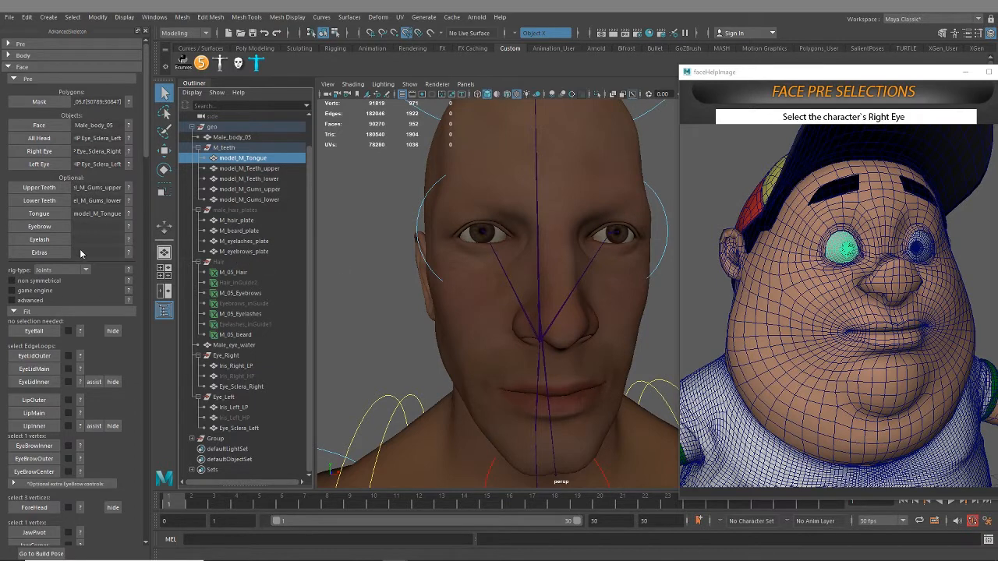
Temporarily show the male_hair_plates group to examine the hair, beard, eyelashes and eyebrows plates around the head
{"action": "left_click", "coordinate": [233, 252]}
{"action": "left_click", "coordinate": [227, 211]}
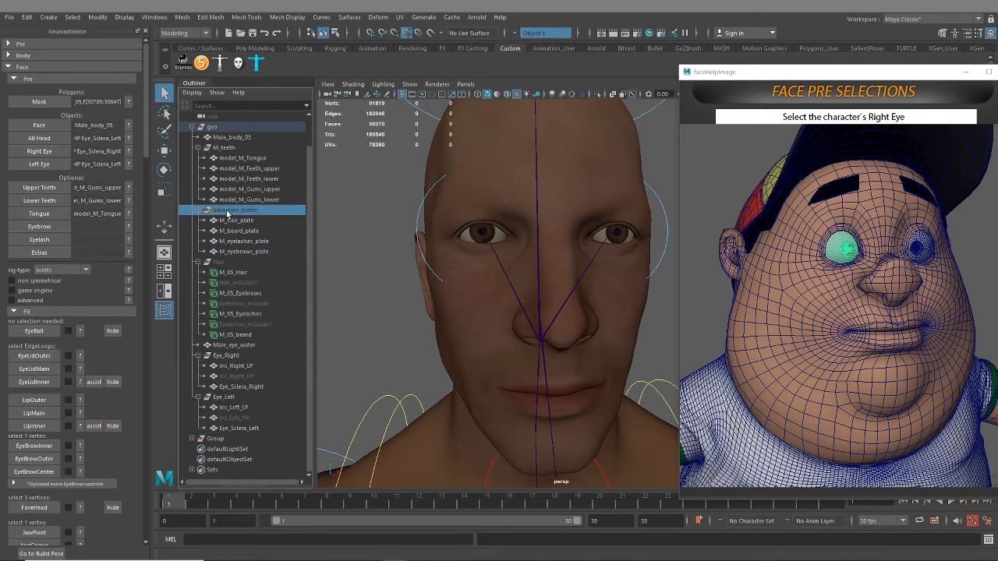
{"action": "key", "text": "f"}
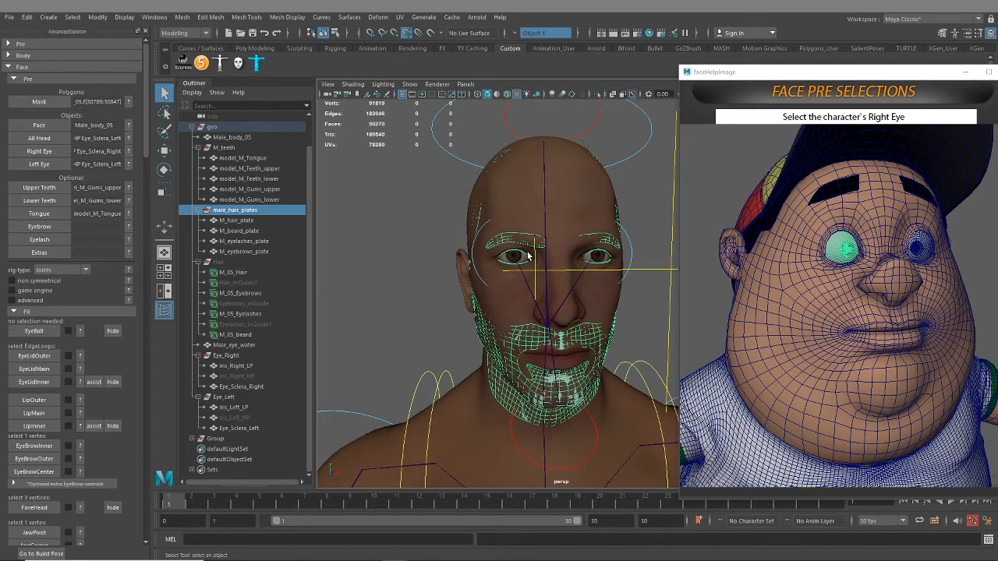
{"action": "left_click_drag", "start_coordinate": [583, 271], "coordinate": [471, 273], "text": "alt"}
{"action": "middle_click_drag", "start_coordinate": [586, 262], "coordinate": [479, 302], "text": "alt"}
{"action": "right_click_drag", "start_coordinate": [479, 302], "coordinate": [522, 303], "text": "alt"}
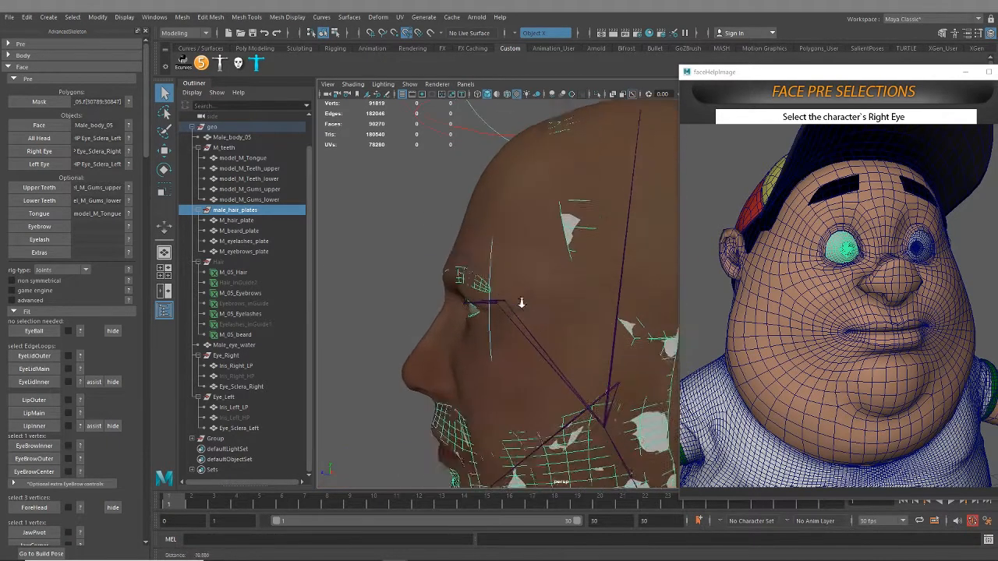
{"action": "mouse_move", "coordinate": [522, 302]}
{"action": "left_mouse_down", "text": "alt"}
{"action": "mouse_move", "coordinate": [614, 324]}
{"action": "mouse_move", "coordinate": [615, 381]}
{"action": "mouse_move", "coordinate": [561, 385]}
{"action": "mouse_move", "coordinate": [506, 312]}
{"action": "mouse_move", "coordinate": [525, 293]}
{"action": "left_mouse_up", "text": "alt"}
{"action": "right_click_drag", "start_coordinate": [525, 293], "coordinate": [550, 297], "text": "alt"}
{"action": "left_click_drag", "start_coordinate": [550, 296], "coordinate": [608, 301], "text": "alt"}
{"action": "right_click_drag", "start_coordinate": [608, 301], "coordinate": [570, 328], "text": "alt"}
{"action": "left_click_drag", "start_coordinate": [570, 328], "coordinate": [459, 330], "text": "alt"}
{"action": "right_click_drag", "start_coordinate": [458, 330], "coordinate": [462, 203], "text": "alt"}
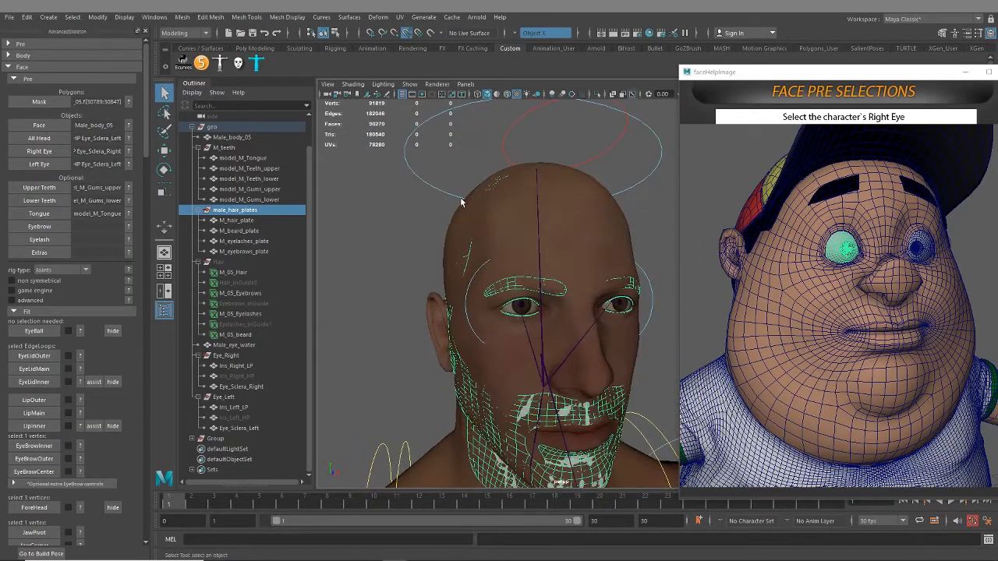
{"action": "right_click_drag", "start_coordinate": [523, 347], "coordinate": [520, 267], "text": "alt"}
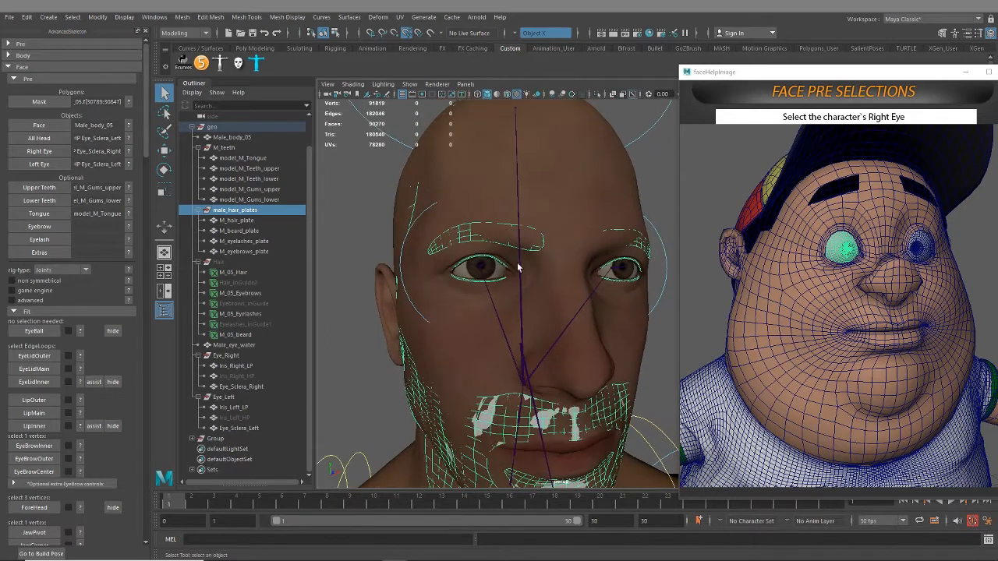
{"action": "left_click", "coordinate": [232, 212]}
{"action": "key", "text": "h"}
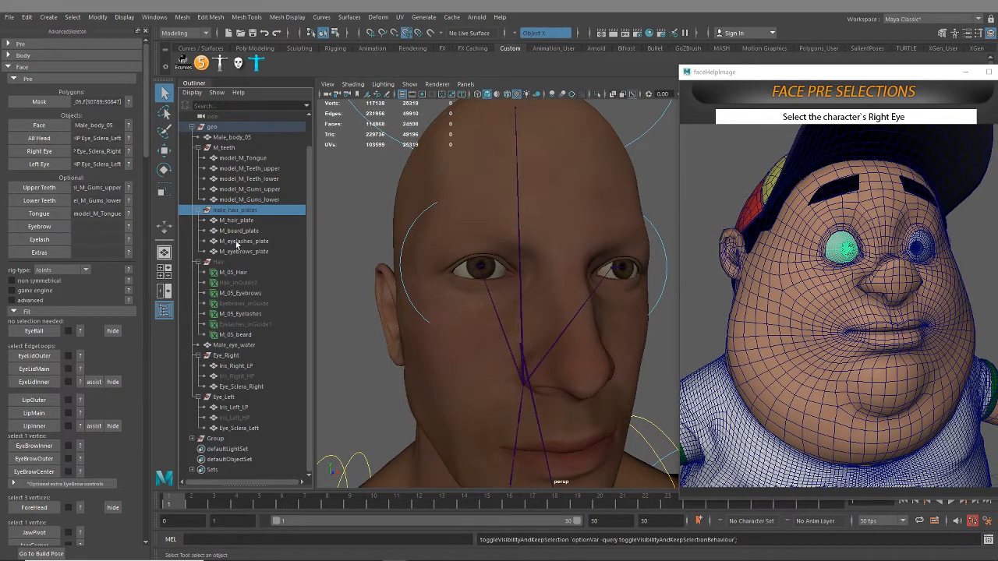
Fill the remaining optional slots with M_eyebrows_plate as Eyebrow, M_eyelashes_plate as Eyelash, and M_hair_plate with M_beard_plate as Extras
{"action": "left_click", "coordinate": [243, 251]}
{"action": "left_click", "coordinate": [39, 226]}
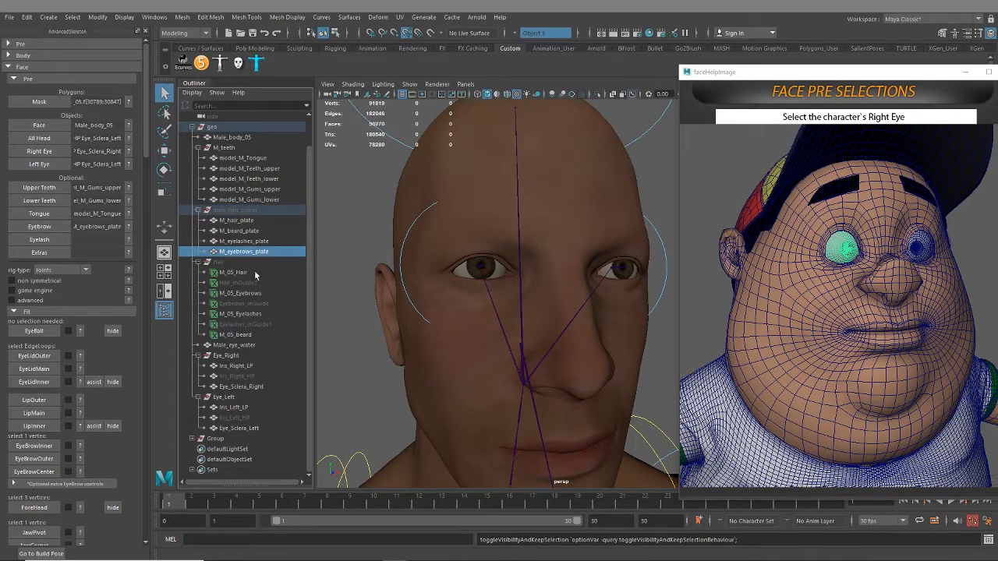
{"action": "left_click", "coordinate": [248, 242]}
{"action": "left_click", "coordinate": [48, 241]}
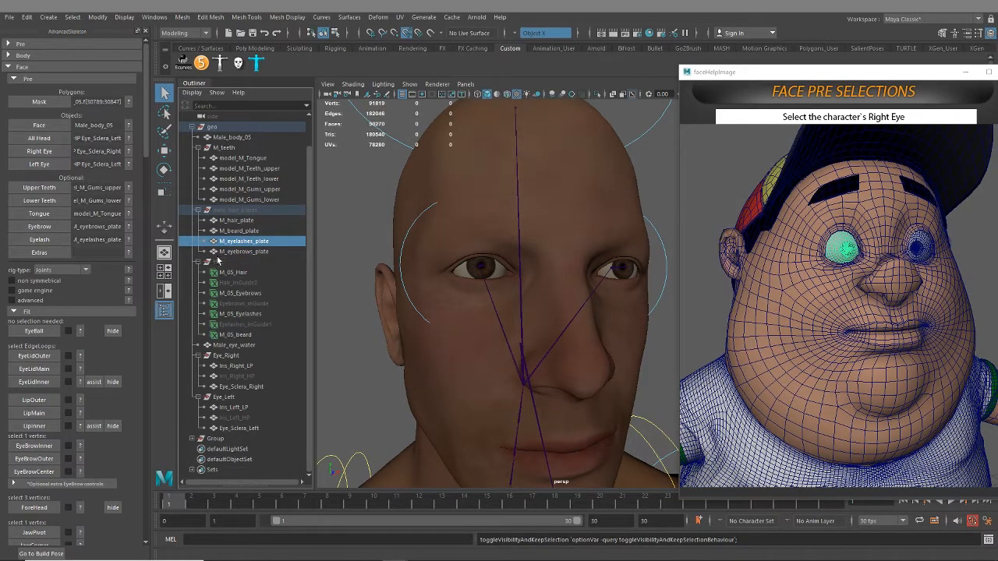
{"action": "left_click_drag", "start_coordinate": [239, 221], "coordinate": [248, 233]}
{"action": "left_click", "coordinate": [41, 253]}
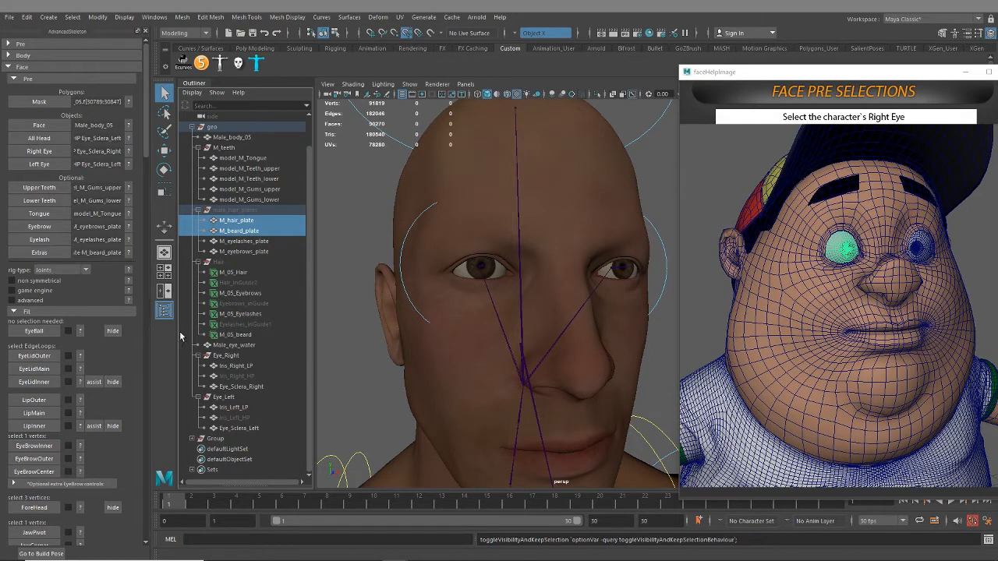
Preview the separate right and left Fit controls by temporarily enabling the non symmetrical option
{"action": "scroll", "coordinate": [82, 331], "scroll_direction": "down", "scroll_amount": 1}
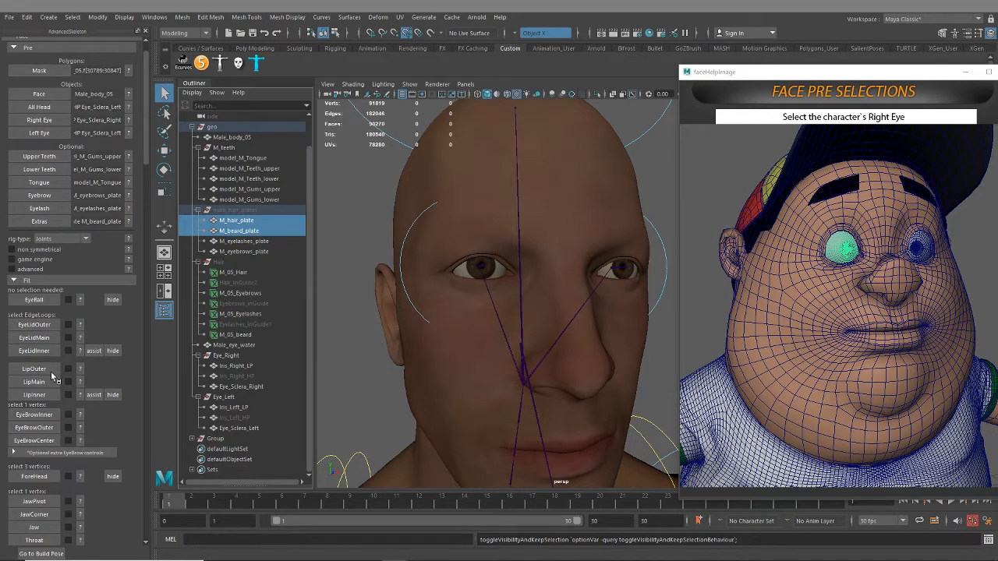
{"action": "scroll", "coordinate": [81, 381], "scroll_direction": "down", "scroll_amount": 1}
{"action": "scroll", "coordinate": [50, 271], "scroll_direction": "down", "scroll_amount": 1}
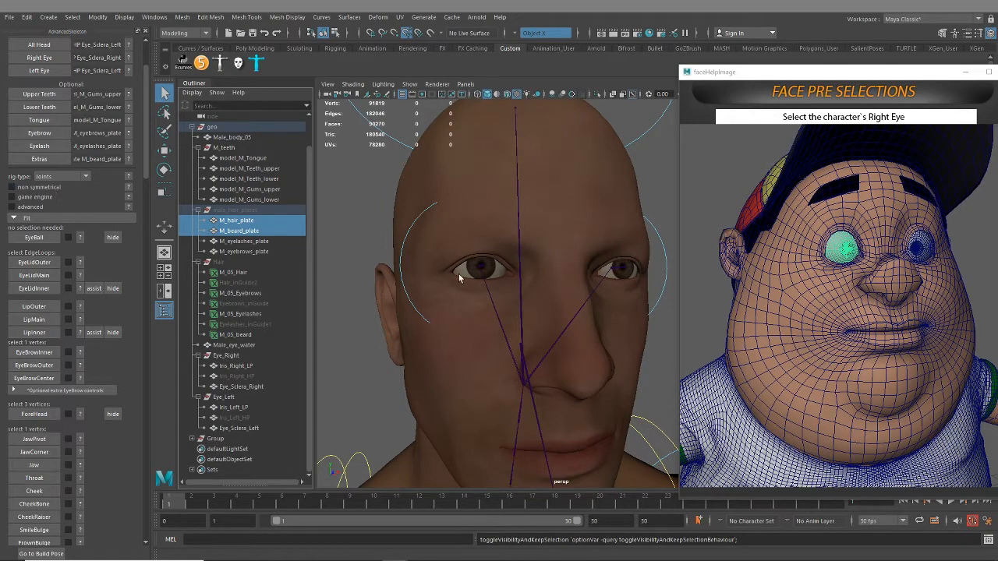
{"action": "scroll", "coordinate": [483, 378], "scroll_direction": "down", "scroll_amount": 8}
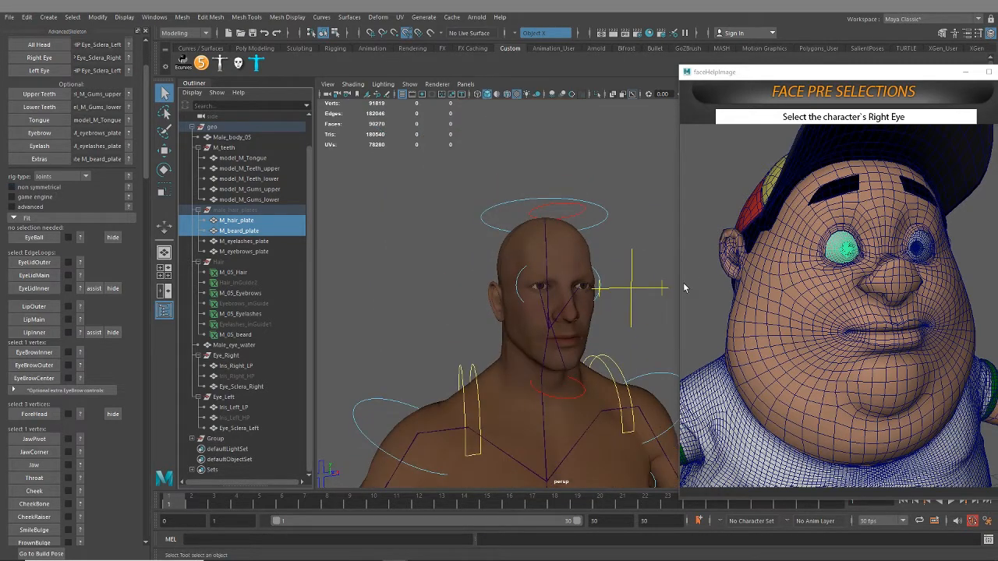
{"action": "left_click", "coordinate": [12, 187]}
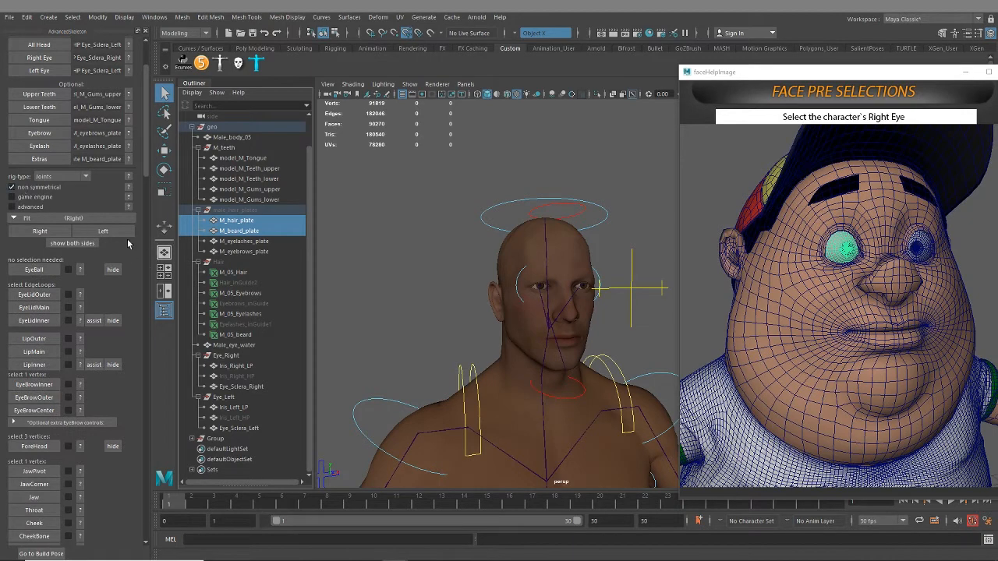
{"action": "left_click", "coordinate": [40, 232]}
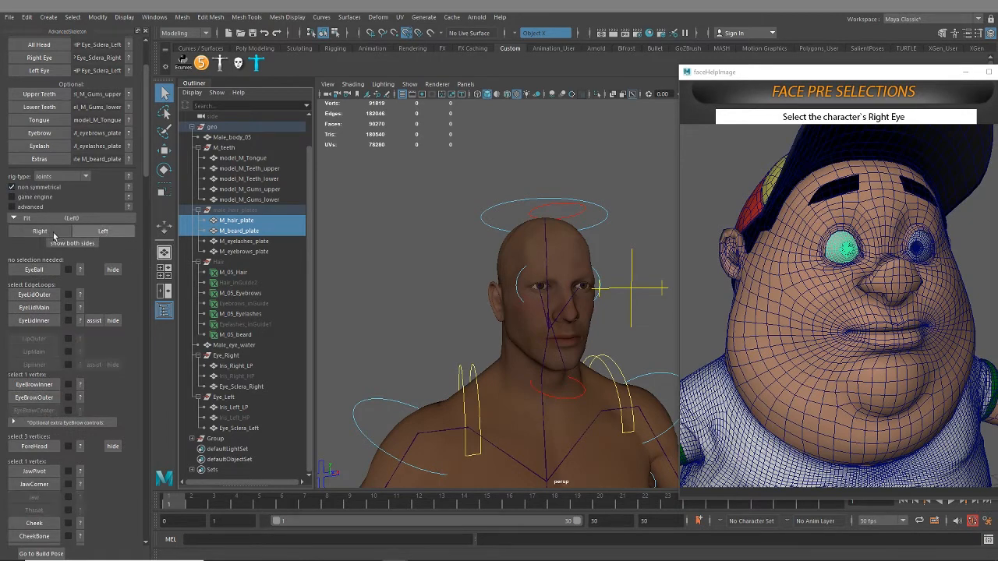
{"action": "left_click", "coordinate": [12, 187]}
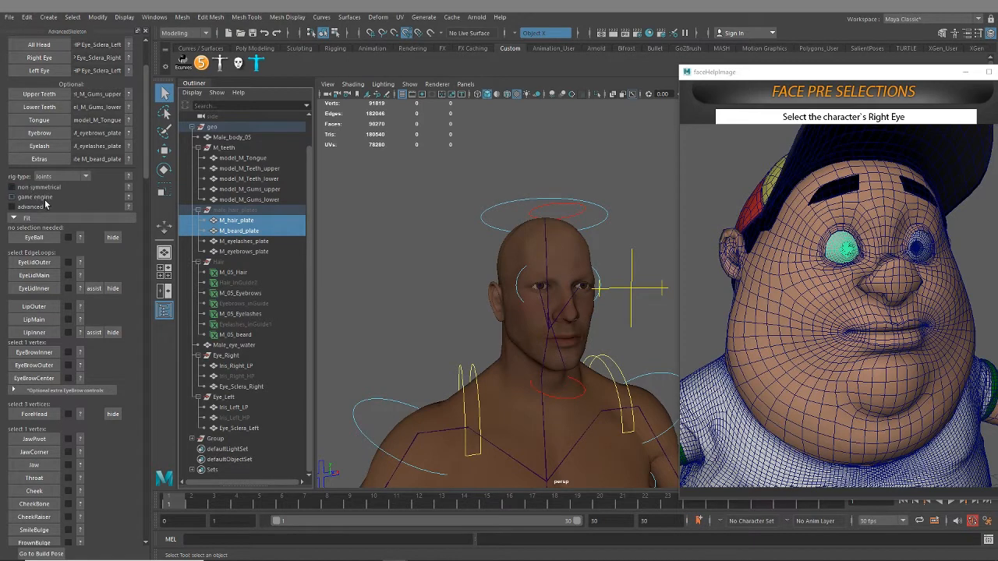
Enable the advanced option to show the head joint and skinCluster settings for the face setup
{"action": "scroll", "coordinate": [562, 400], "scroll_direction": "down", "scroll_amount": 2}
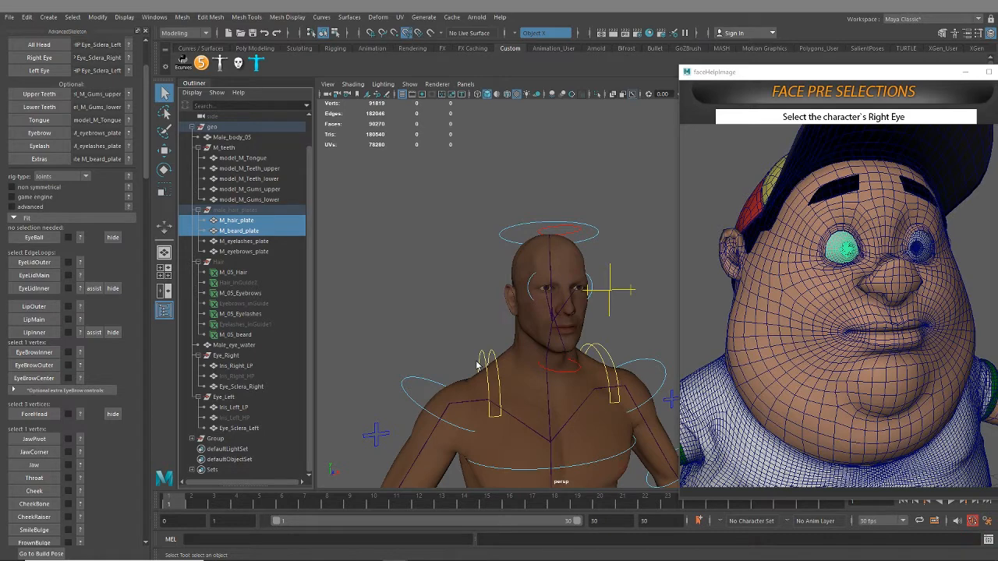
{"action": "left_click", "coordinate": [11, 206]}
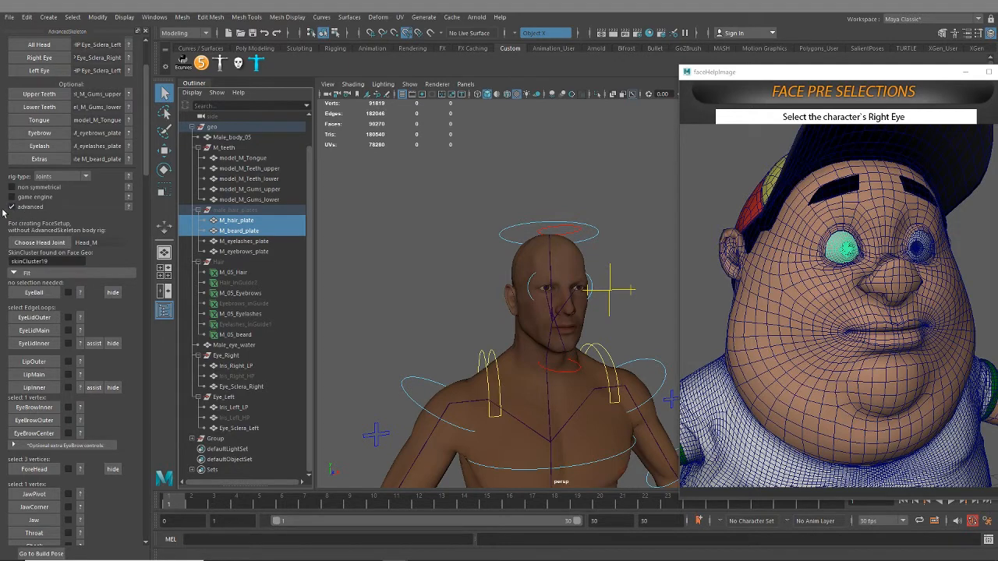
Disable the advanced option that exposes the head joint and skinCluster settings for the face setup
{"action": "left_click", "coordinate": [12, 208]}
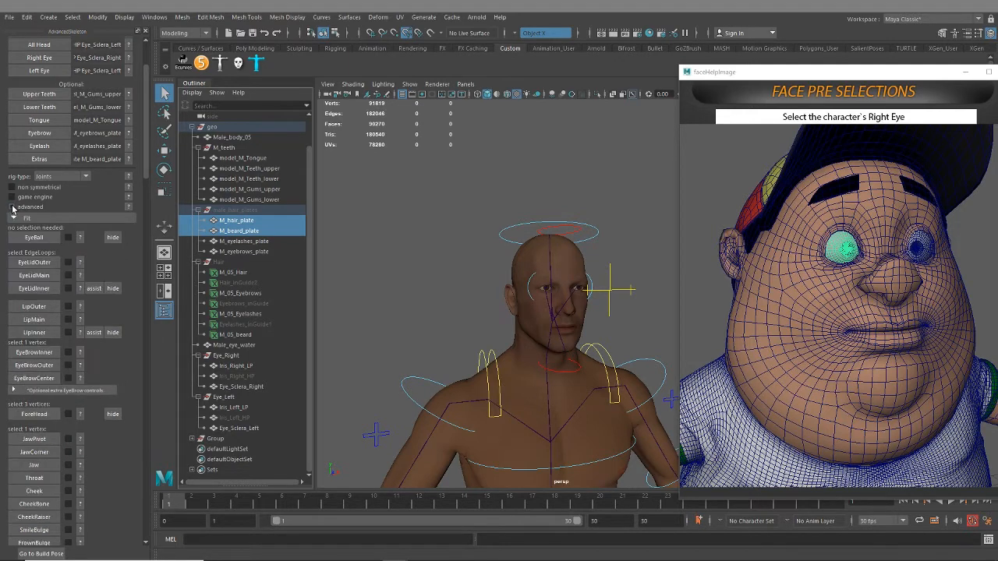
{"action": "left_click", "coordinate": [12, 208]}
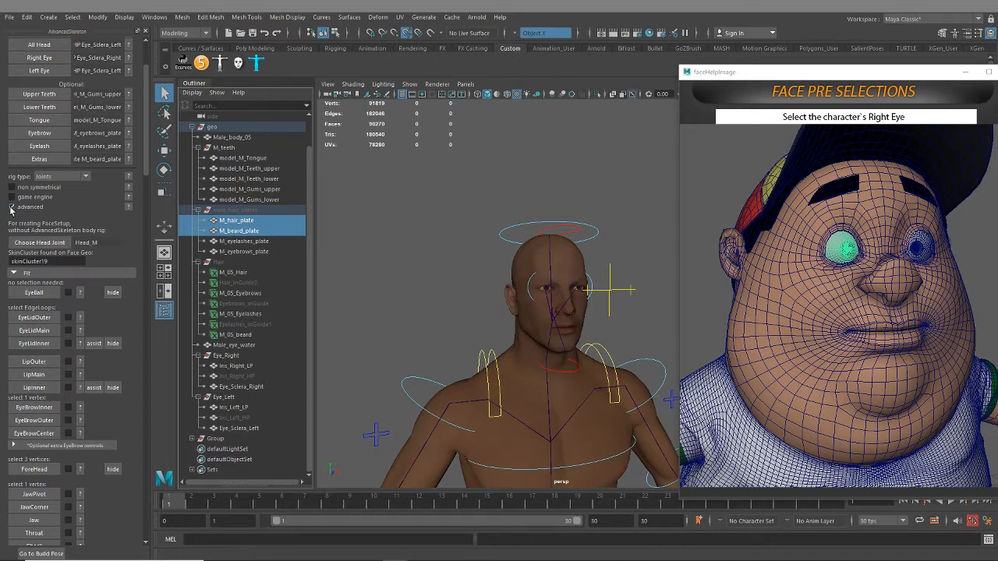
{"action": "left_click", "coordinate": [11, 208]}
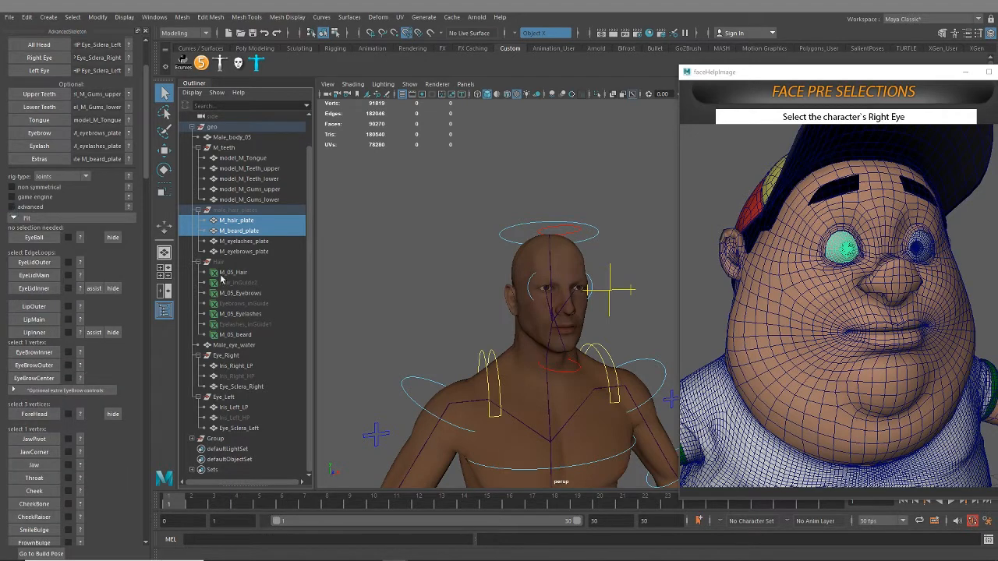
{"action": "left_click_drag", "start_coordinate": [513, 264], "coordinate": [459, 220], "text": "alt"}
{"action": "right_click_drag", "start_coordinate": [458, 220], "coordinate": [513, 291], "text": "alt"}
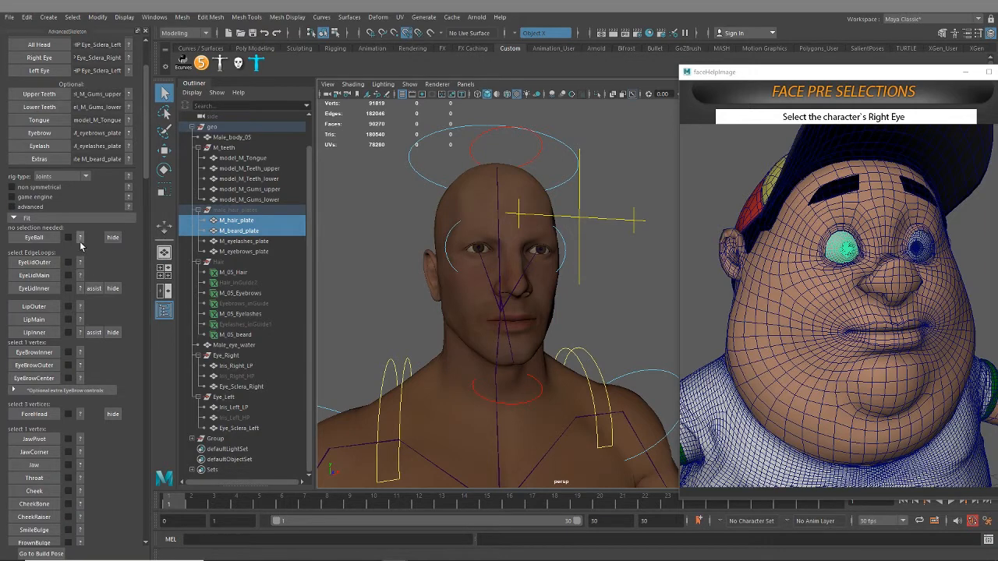
Review the rig-type choices Joints, BlendShapes and Mixed, keeping Joints as the rig type
{"action": "left_click", "coordinate": [84, 178]}
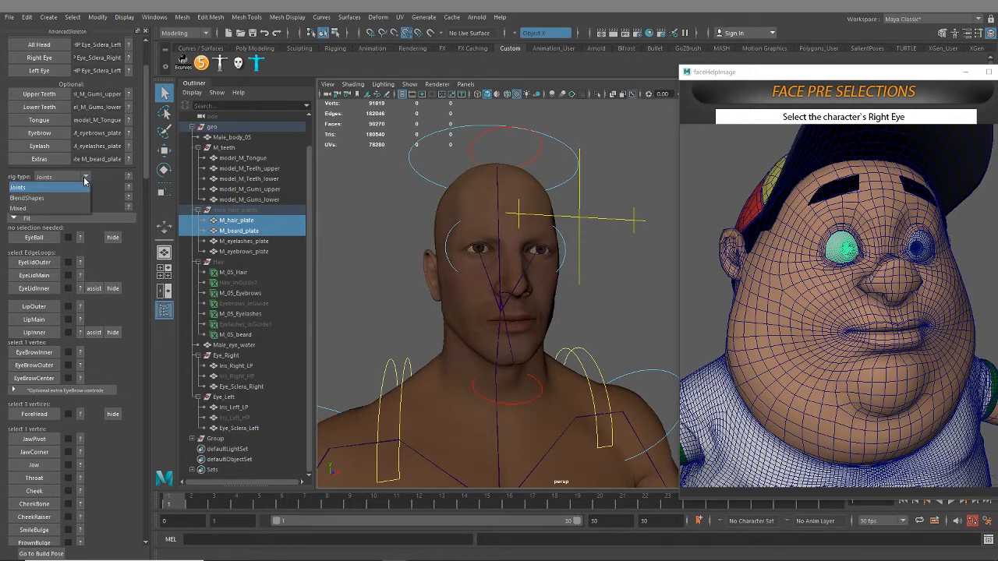
{"action": "left_click", "coordinate": [51, 190]}
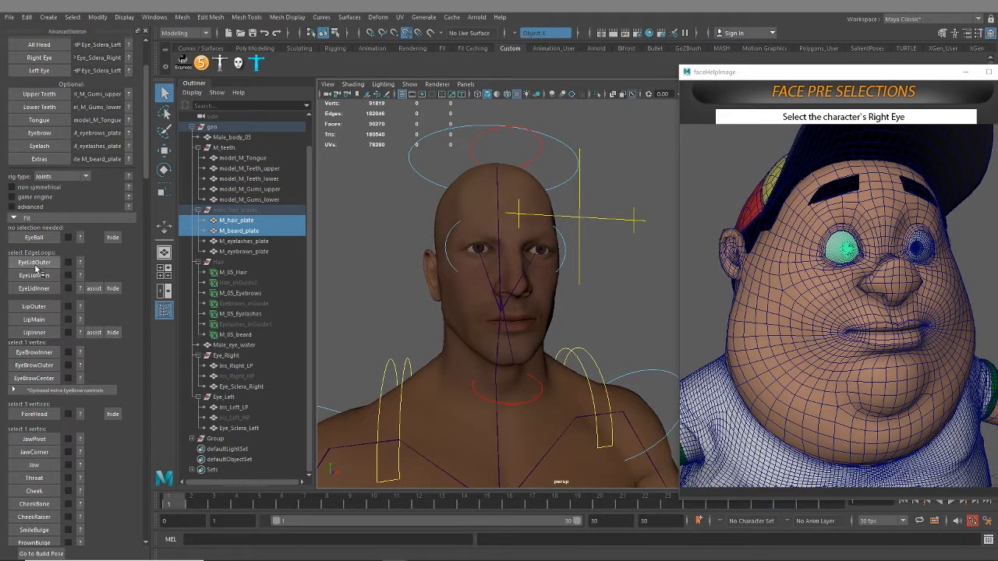
{"action": "left_click", "coordinate": [83, 179]}
{"action": "left_click", "coordinate": [82, 180]}
Show the EyeBall placement help image and create the EyeBall fit object, agreeing to replace the eyes from the body setup
{"action": "left_click", "coordinate": [79, 237]}
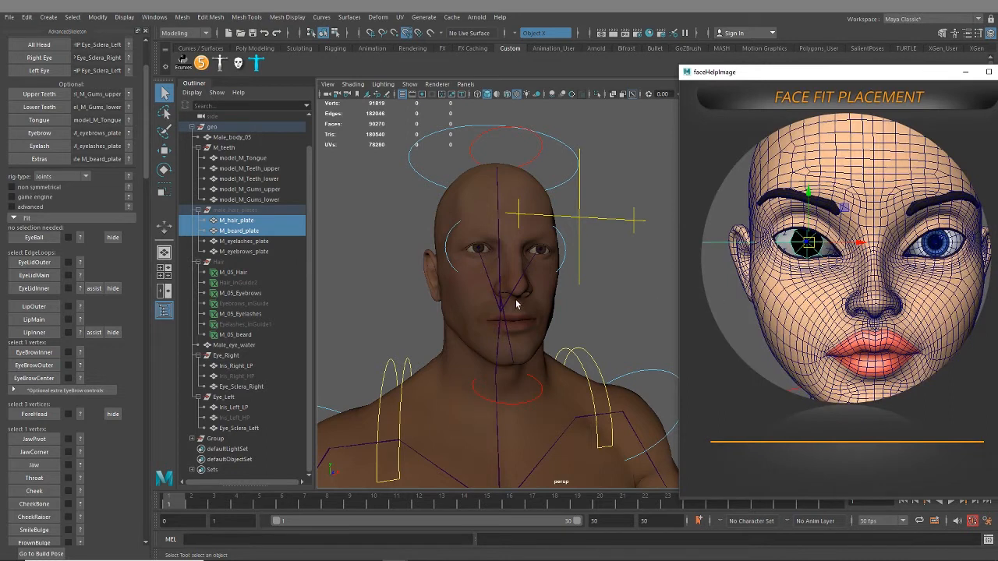
{"action": "left_click", "coordinate": [43, 238]}
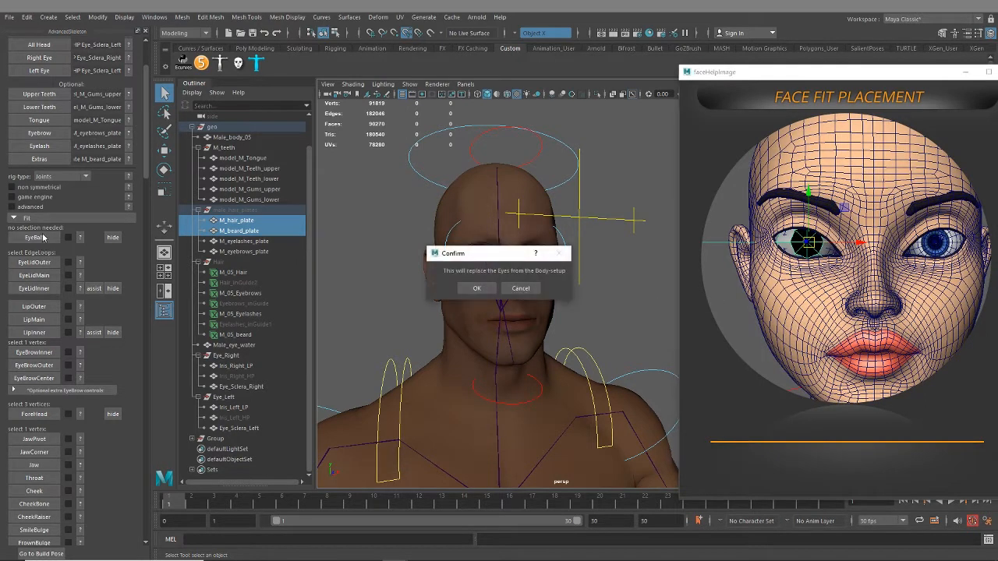
{"action": "left_click", "coordinate": [482, 292]}
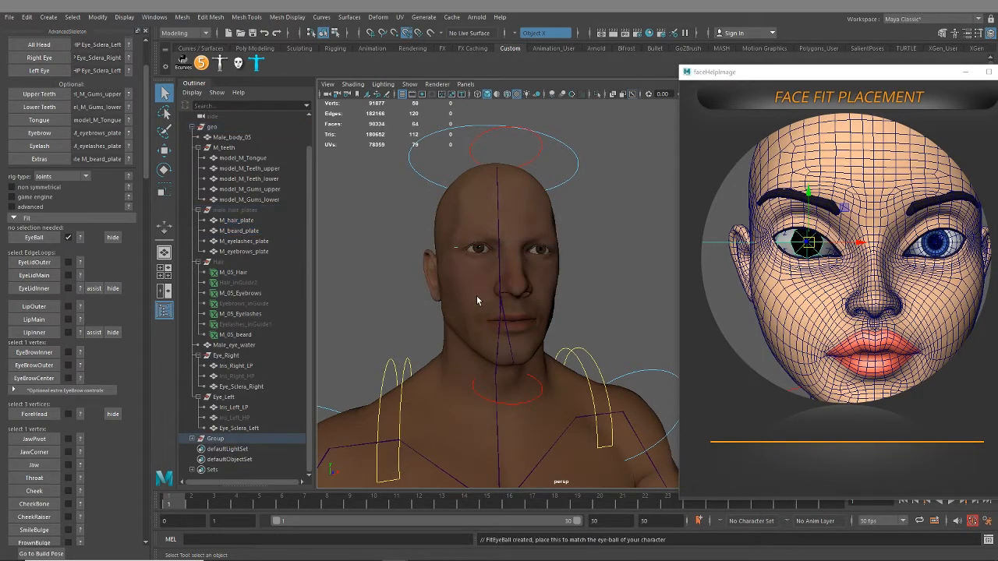
Hide the Male_body_05 mesh to expose the eyeballs and the fit object inside the head
{"action": "left_click_drag", "start_coordinate": [440, 282], "coordinate": [492, 311], "text": "alt"}
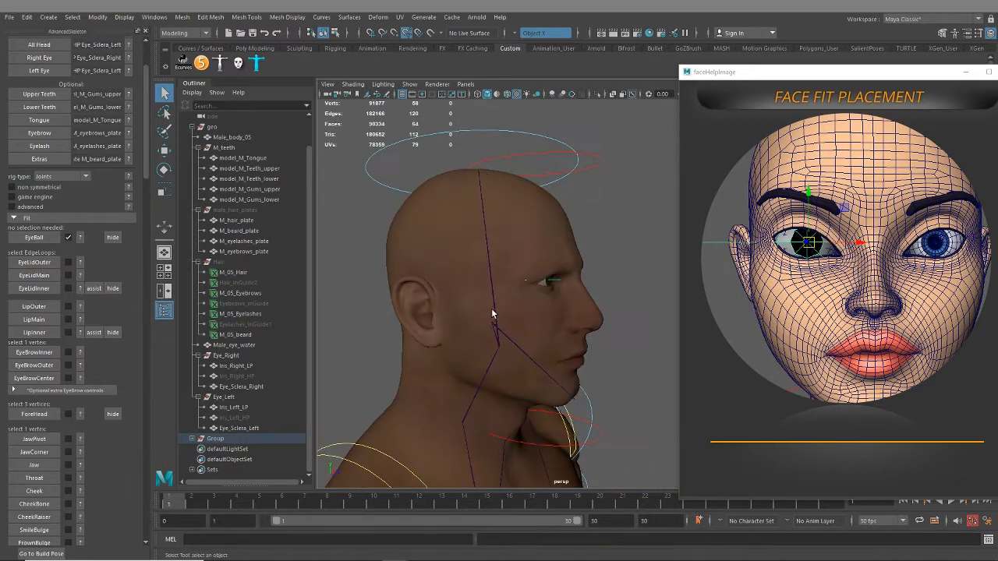
{"action": "right_click_drag", "start_coordinate": [492, 312], "coordinate": [562, 350], "text": "alt"}
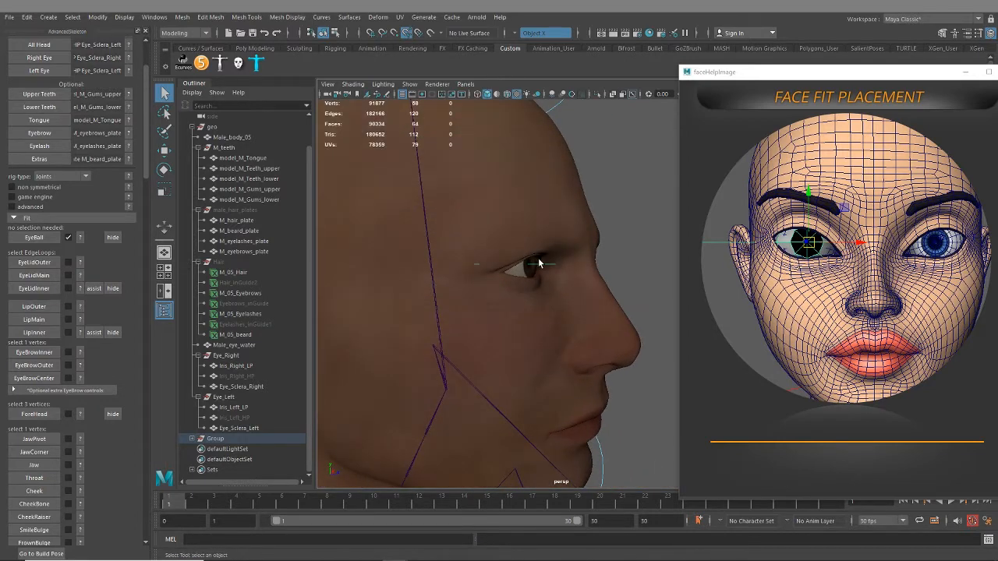
{"action": "left_click", "coordinate": [605, 338]}
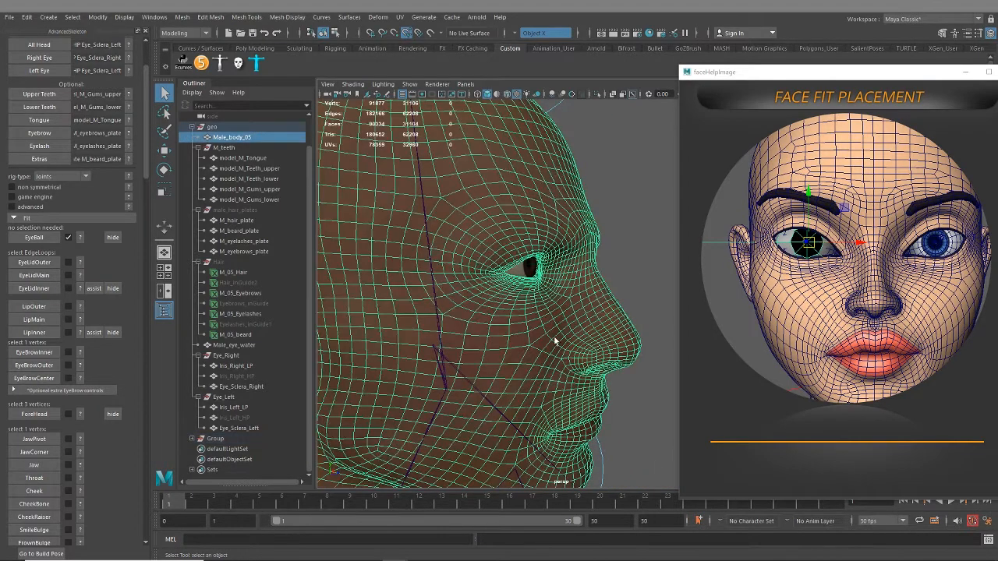
{"action": "key", "text": "h"}
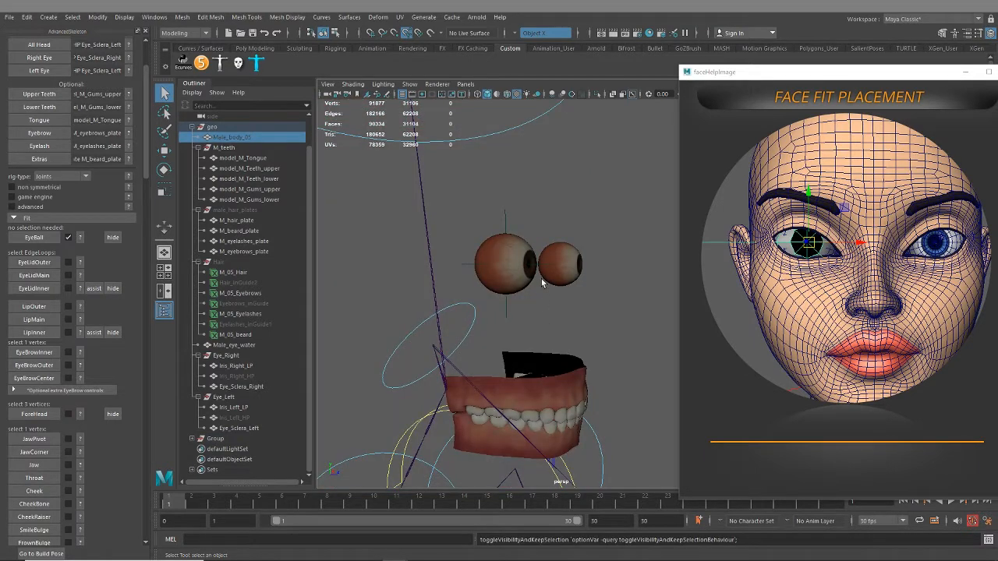
Select the fit eyeball at the character's right eye and scale it up uniformly to about the size of the eye mesh
{"action": "right_click_drag", "start_coordinate": [543, 282], "coordinate": [528, 318], "text": "alt"}
{"action": "left_click", "coordinate": [413, 246]}
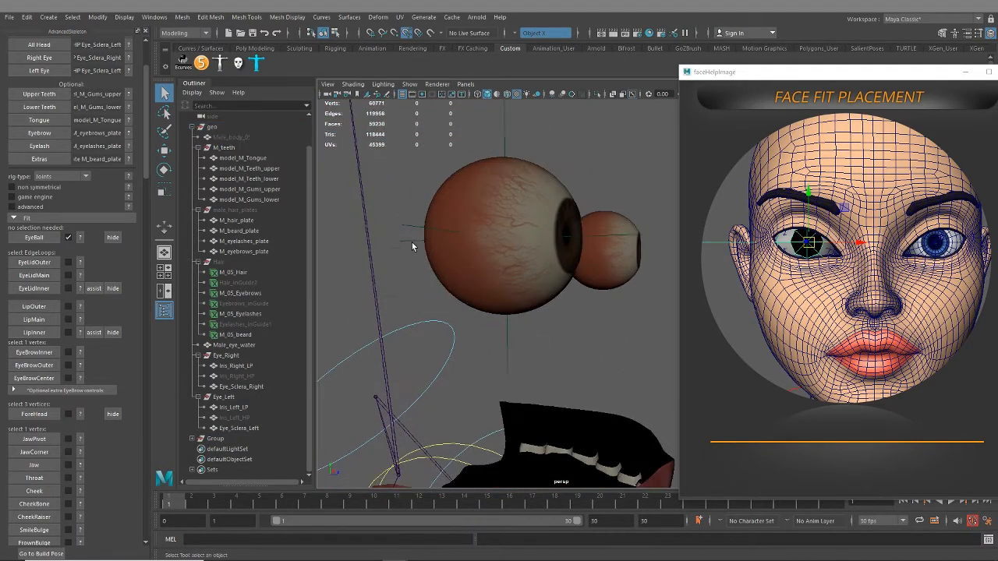
{"action": "left_click", "coordinate": [411, 246]}
{"action": "left_click_drag", "start_coordinate": [461, 292], "coordinate": [544, 357], "text": "alt"}
{"action": "right_click_drag", "start_coordinate": [543, 356], "coordinate": [500, 304], "text": "alt"}
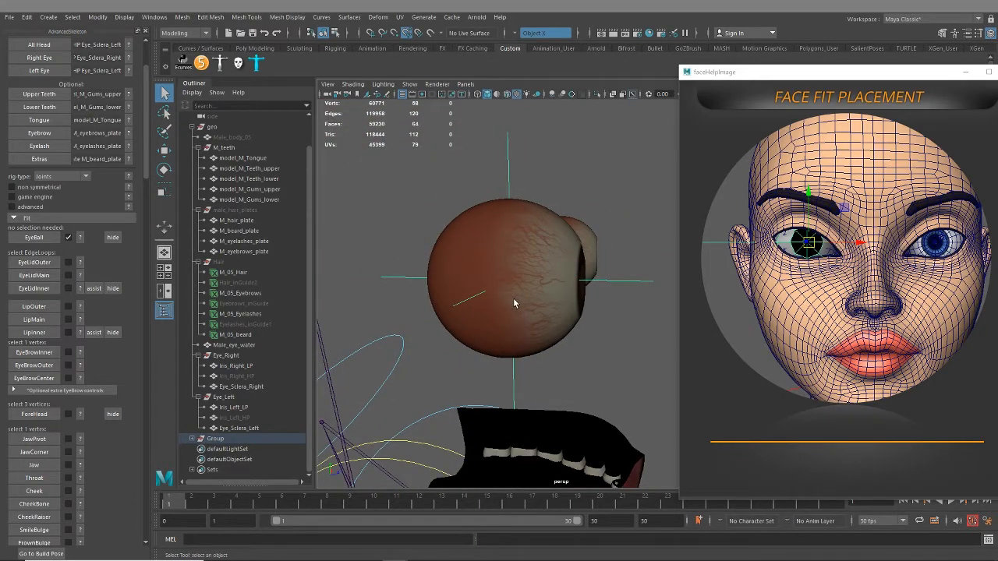
{"action": "key", "text": "r"}
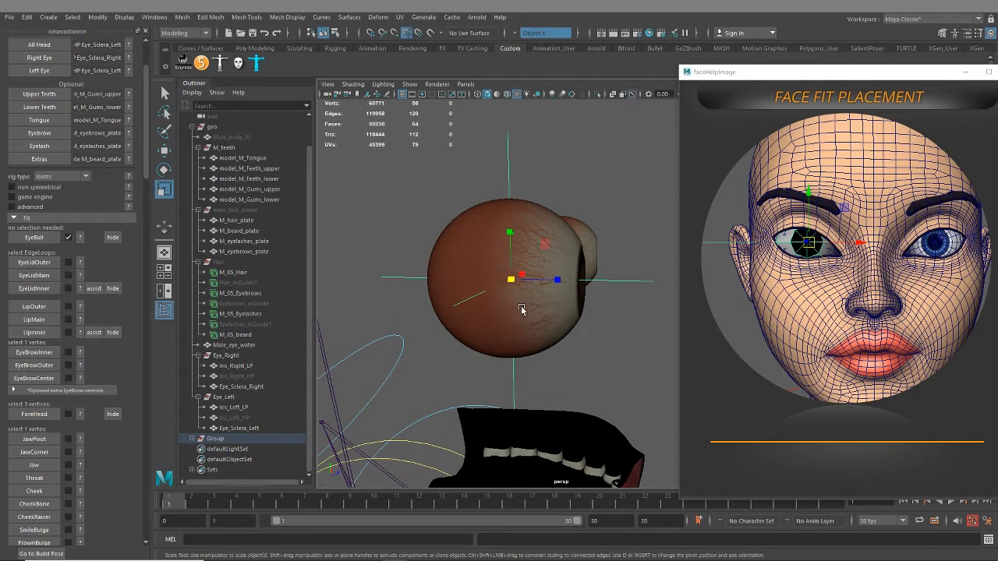
{"action": "left_click_drag", "start_coordinate": [512, 281], "coordinate": [557, 310]}
Select Eye_Sclera_Right and examine from several angles how it sits inside the fit eyeball and its black pupil area
{"action": "scroll", "coordinate": [445, 322], "scroll_direction": "up", "scroll_amount": 5}
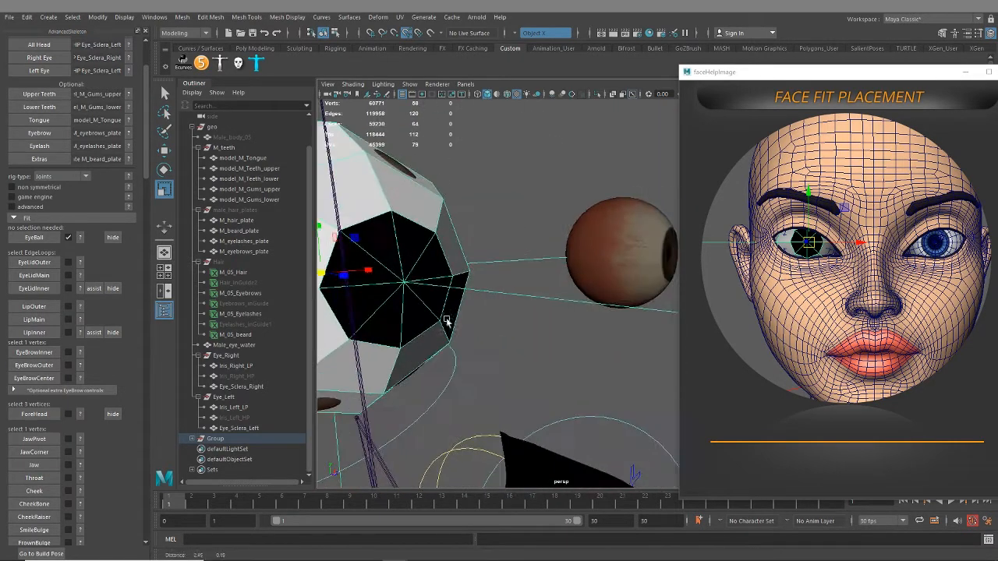
{"action": "left_click_drag", "start_coordinate": [445, 322], "coordinate": [501, 312], "text": "alt"}
{"action": "left_click", "coordinate": [442, 270]}
{"action": "scroll", "coordinate": [530, 288], "scroll_direction": "down", "scroll_amount": 4}
{"action": "scroll", "coordinate": [515, 320], "scroll_direction": "up", "scroll_amount": 4}
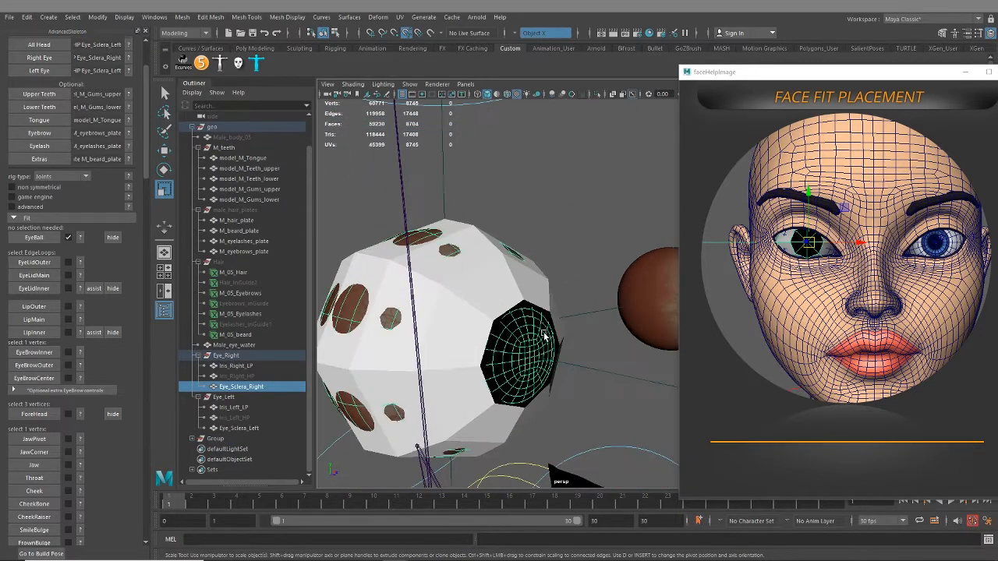
{"action": "left_click_drag", "start_coordinate": [546, 338], "coordinate": [516, 333], "text": "alt"}
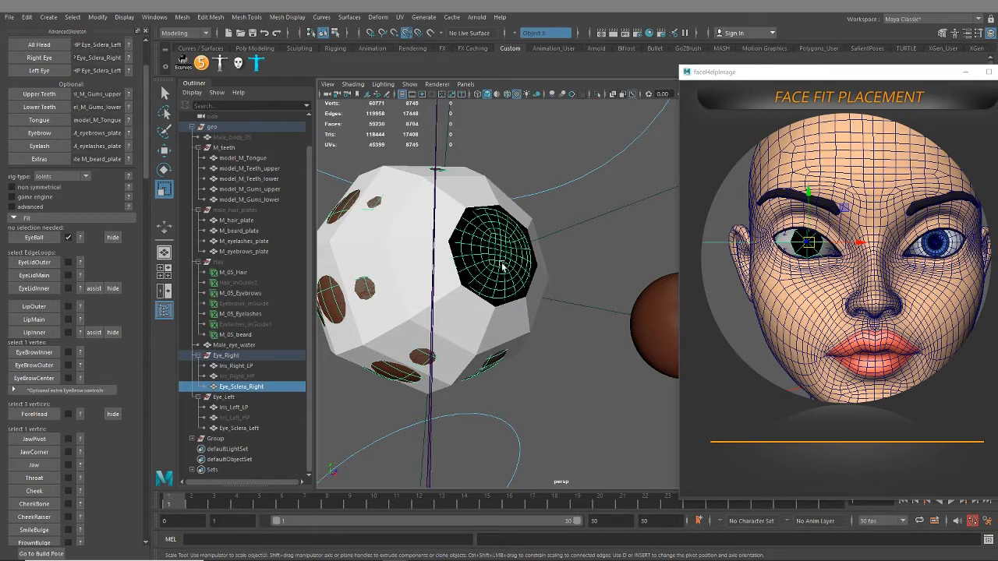
{"action": "left_click_drag", "start_coordinate": [502, 265], "coordinate": [555, 333], "text": "alt"}
{"action": "scroll", "coordinate": [551, 301], "scroll_direction": "up", "scroll_amount": 3}
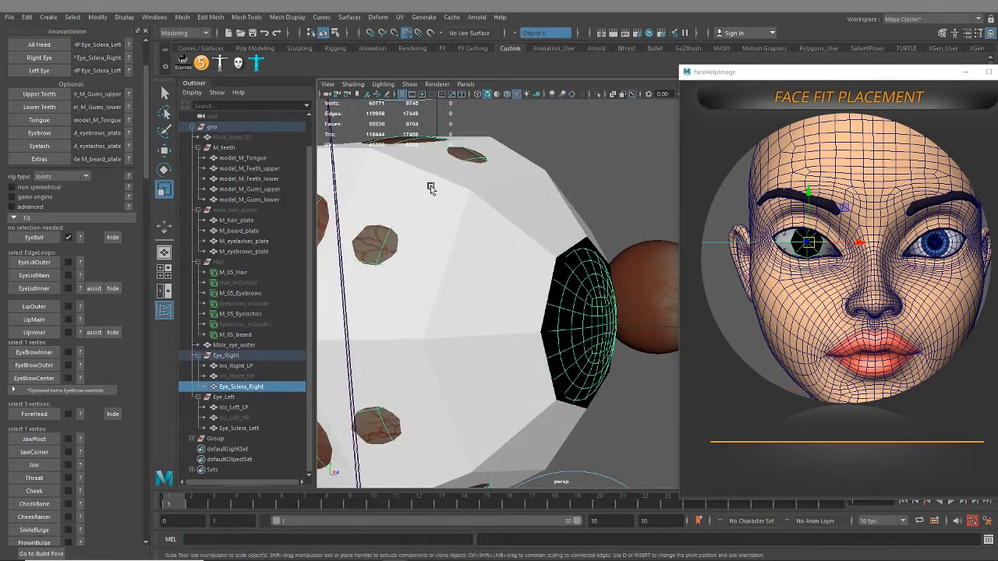
{"action": "scroll", "coordinate": [517, 283], "scroll_direction": "down", "scroll_amount": 5}
{"action": "left_click_drag", "start_coordinate": [517, 283], "coordinate": [558, 285], "text": "alt"}
{"action": "middle_click_drag", "start_coordinate": [558, 286], "coordinate": [589, 293], "text": "alt"}
{"action": "left_click_drag", "start_coordinate": [588, 293], "coordinate": [569, 279], "text": "alt"}
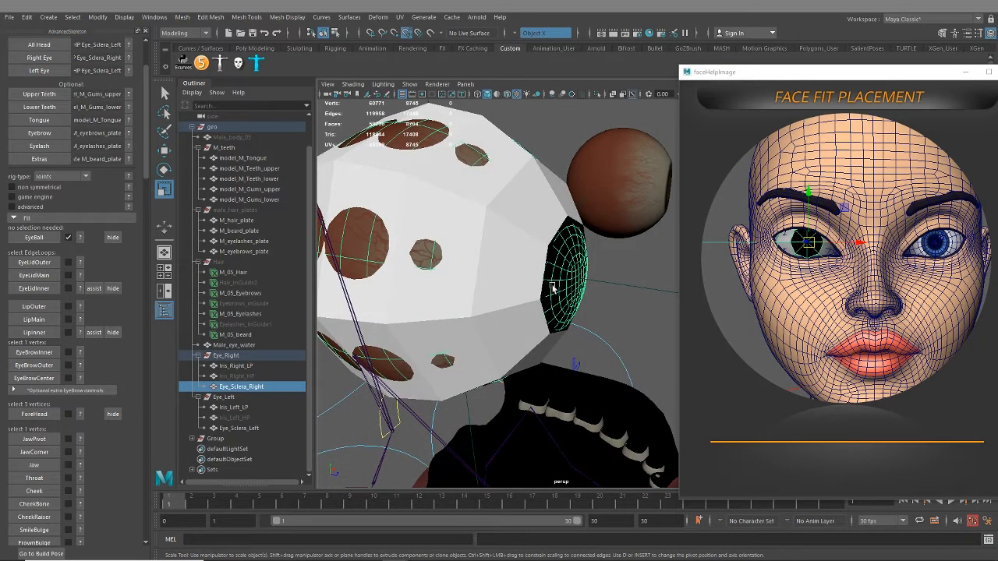
{"action": "left_click_drag", "start_coordinate": [528, 281], "coordinate": [564, 315], "text": "alt"}
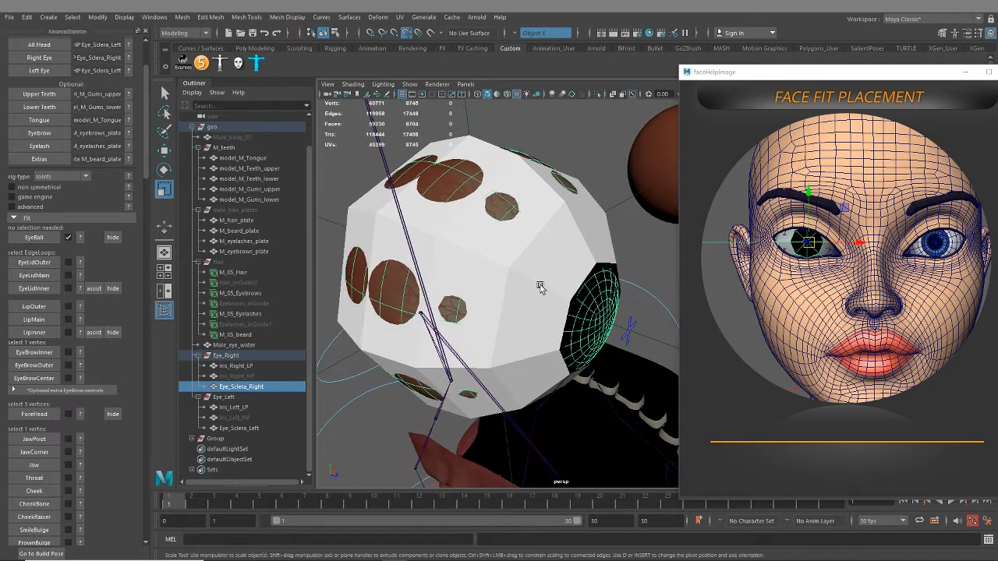
{"action": "left_click_drag", "start_coordinate": [506, 326], "coordinate": [575, 288], "text": "alt"}
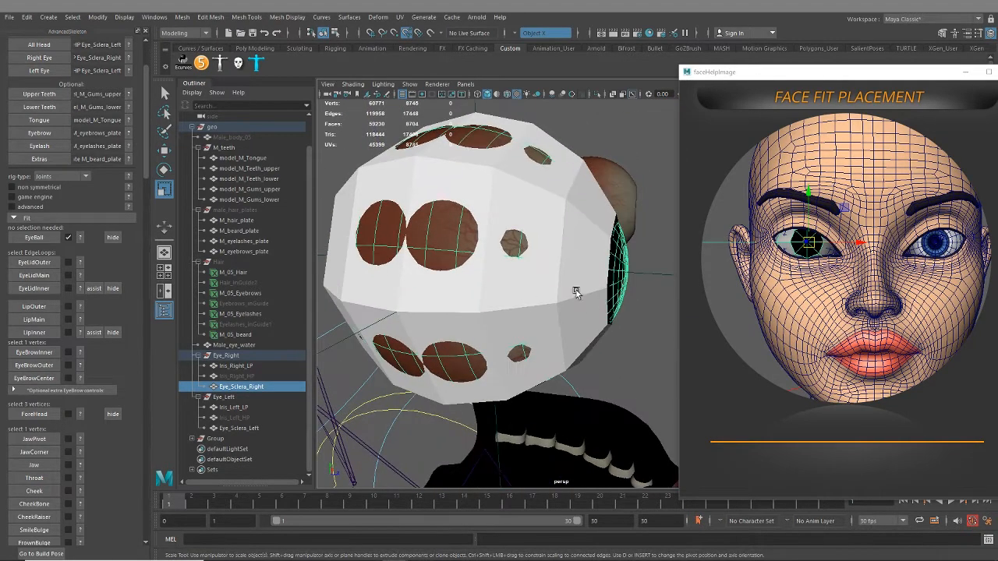
Reselect the fit eyeball, turn on wireframe on shaded, and fine-tune its uniform scale to 2.713 around the right eye mesh
{"action": "left_click", "coordinate": [560, 212]}
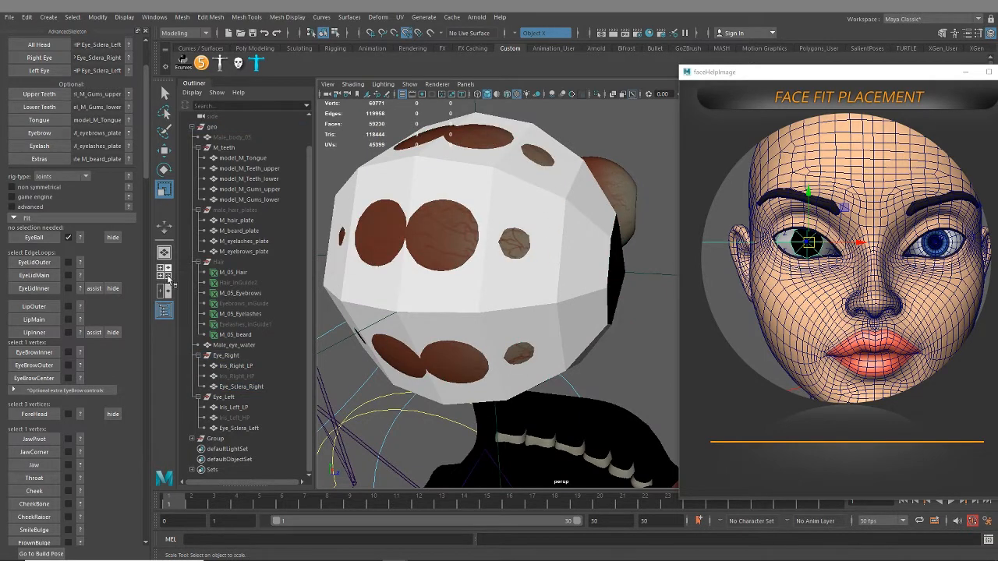
{"action": "mouse_move", "coordinate": [492, 317]}
{"action": "left_mouse_down", "text": "alt"}
{"action": "mouse_move", "coordinate": [534, 304]}
{"action": "mouse_move", "coordinate": [506, 316]}
{"action": "left_mouse_up", "text": "alt"}
{"action": "left_click", "coordinate": [331, 255]}
{"action": "left_click_drag", "start_coordinate": [529, 281], "coordinate": [521, 288], "text": "alt"}
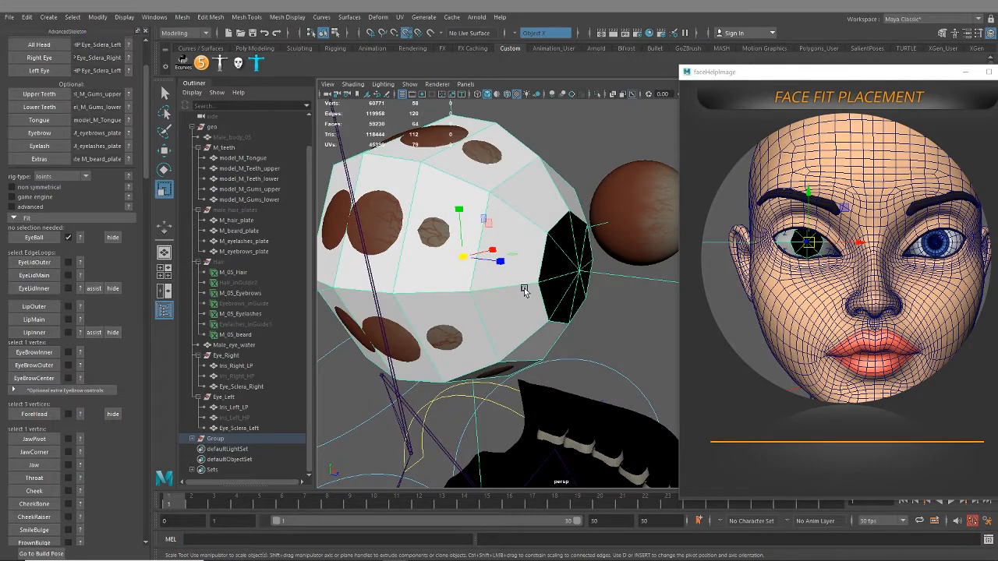
{"action": "left_click", "coordinate": [507, 96]}
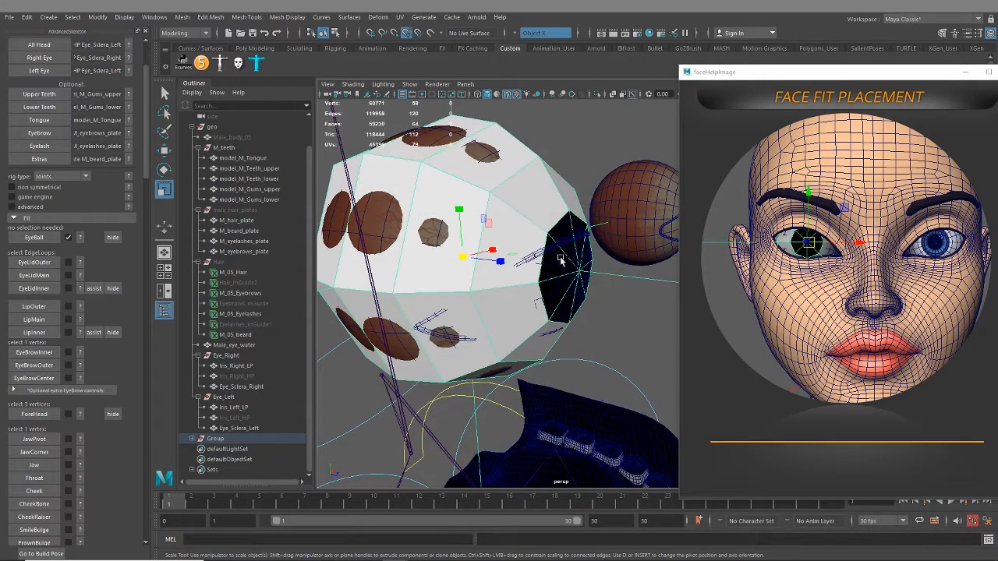
{"action": "left_click_drag", "start_coordinate": [577, 281], "coordinate": [533, 269], "text": "alt"}
{"action": "left_click_drag", "start_coordinate": [484, 247], "coordinate": [522, 293], "text": "alt"}
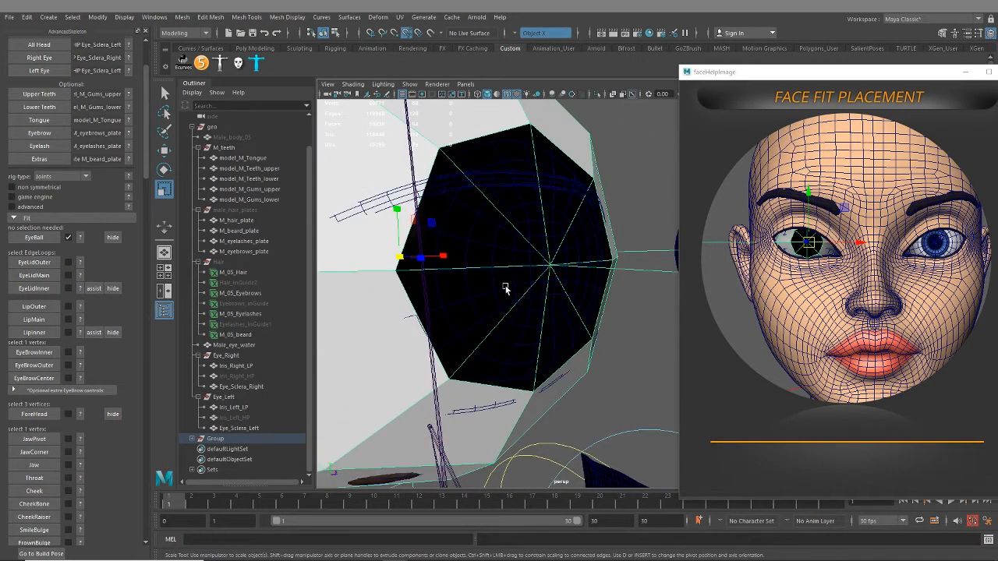
{"action": "left_click_drag", "start_coordinate": [399, 257], "coordinate": [551, 283]}
Move the help image off the channel values and set the fit eyeball's Rotate Y to -2.5
{"action": "left_click_drag", "start_coordinate": [773, 75], "coordinate": [997, 75]}
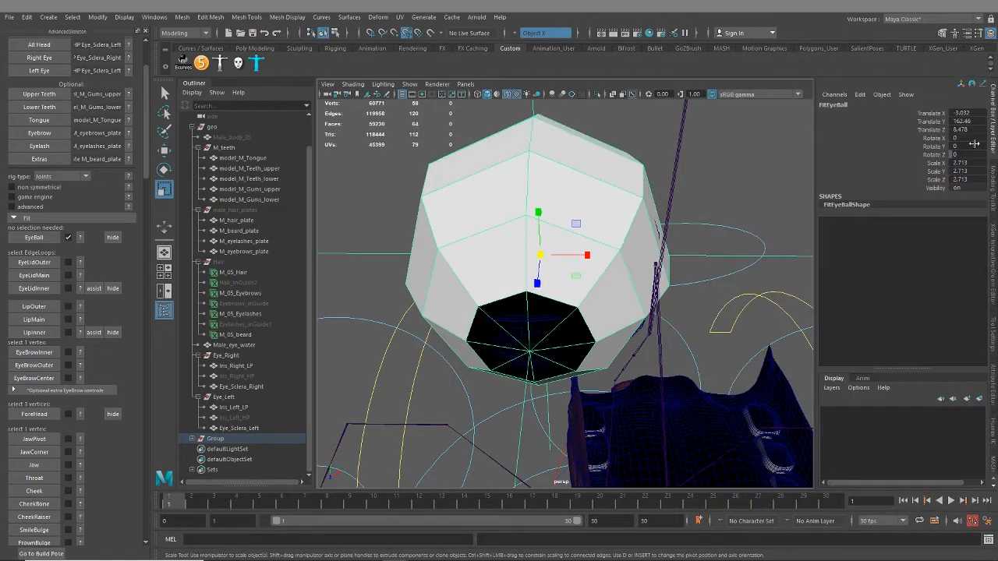
{"action": "left_click_drag", "start_coordinate": [607, 227], "coordinate": [614, 245], "text": "alt"}
{"action": "key", "text": "e"}
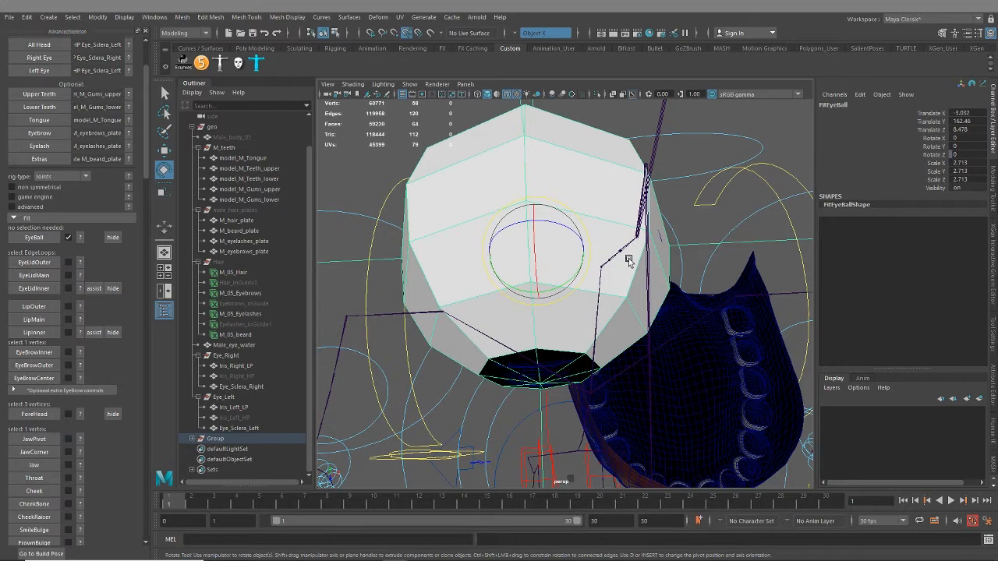
{"action": "left_click_drag", "start_coordinate": [535, 285], "coordinate": [561, 287]}
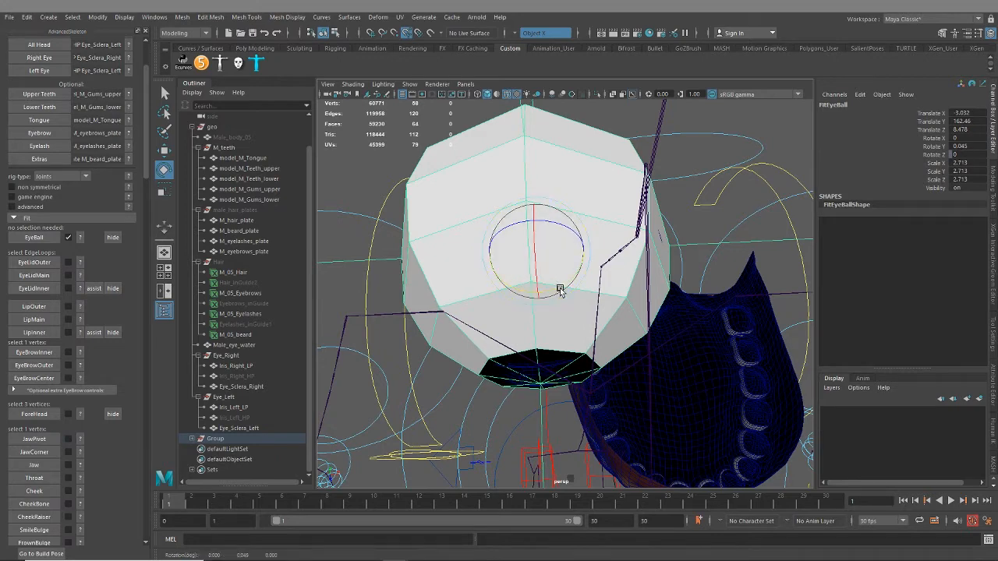
{"action": "double_click", "coordinate": [974, 147]}
{"action": "type", "text": "-2.5"}
{"action": "key", "text": "Return"}
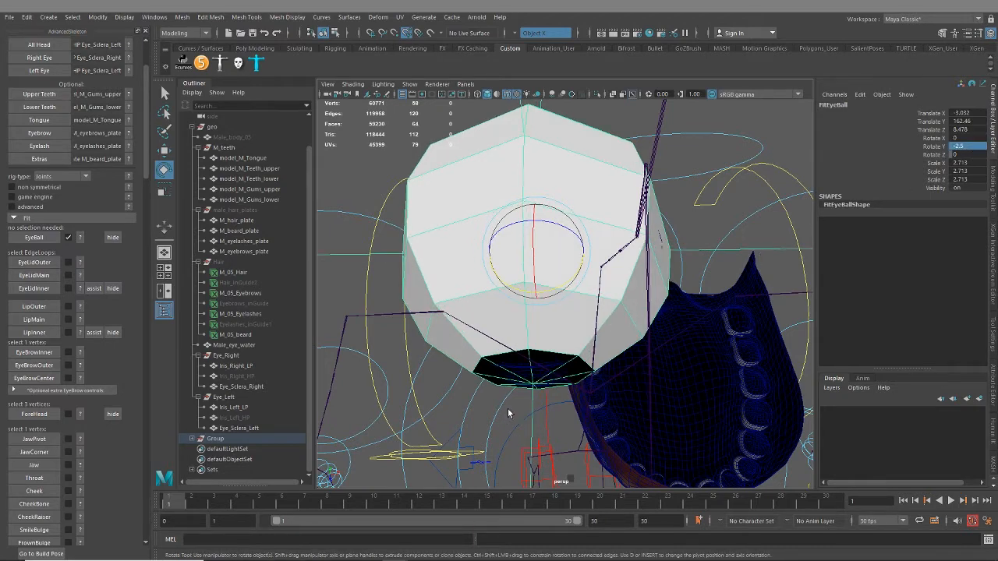
In the front view, nudge the fit eyeball slightly along X to about -3.02 so it centres on the right pupil
{"action": "left_click_drag", "start_coordinate": [508, 413], "coordinate": [542, 338], "text": "alt"}
{"action": "key", "text": "space"}
{"action": "key", "text": "space"}
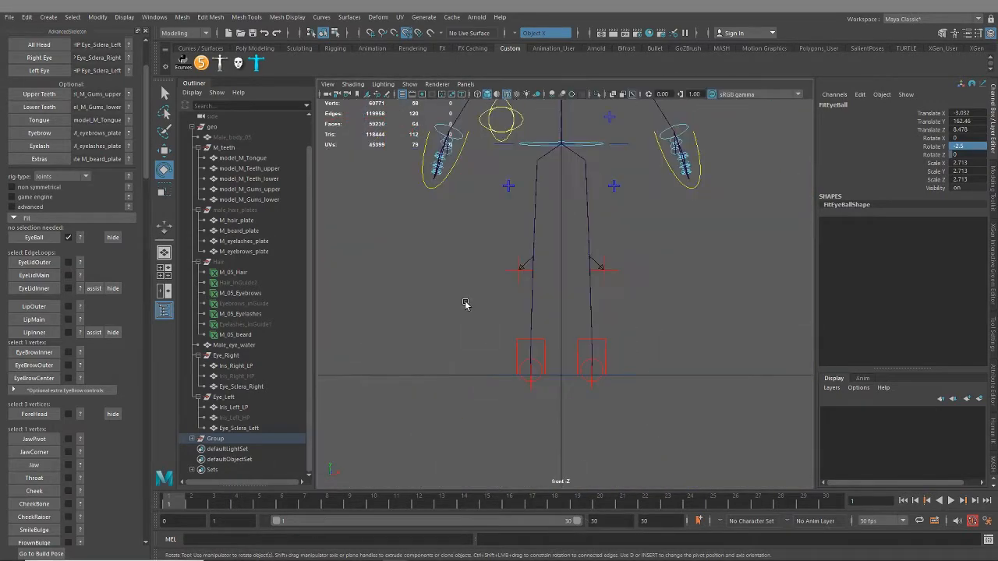
{"action": "middle_click_drag", "start_coordinate": [466, 305], "coordinate": [470, 482], "text": "alt"}
{"action": "scroll", "coordinate": [538, 145], "scroll_direction": "up", "scroll_amount": 4}
{"action": "middle_click_drag", "start_coordinate": [537, 146], "coordinate": [535, 510], "text": "alt"}
{"action": "scroll", "coordinate": [530, 403], "scroll_direction": "up", "scroll_amount": 9}
{"action": "middle_click_drag", "start_coordinate": [500, 430], "coordinate": [500, 437], "text": "alt"}
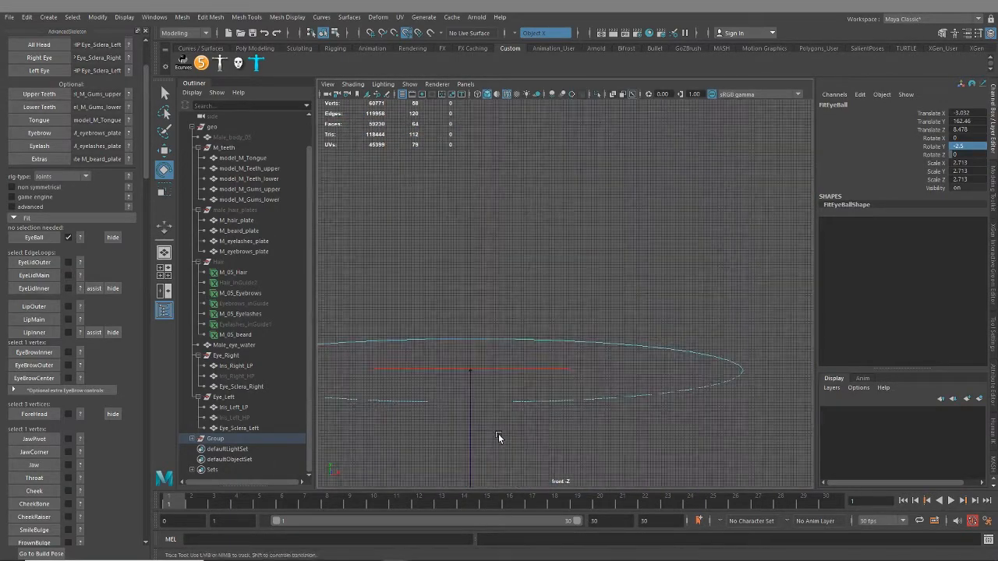
{"action": "scroll", "coordinate": [499, 437], "scroll_direction": "down", "scroll_amount": 10}
{"action": "scroll", "coordinate": [470, 255], "scroll_direction": "up", "scroll_amount": 6}
{"action": "middle_click_drag", "start_coordinate": [471, 253], "coordinate": [811, 401], "text": "alt"}
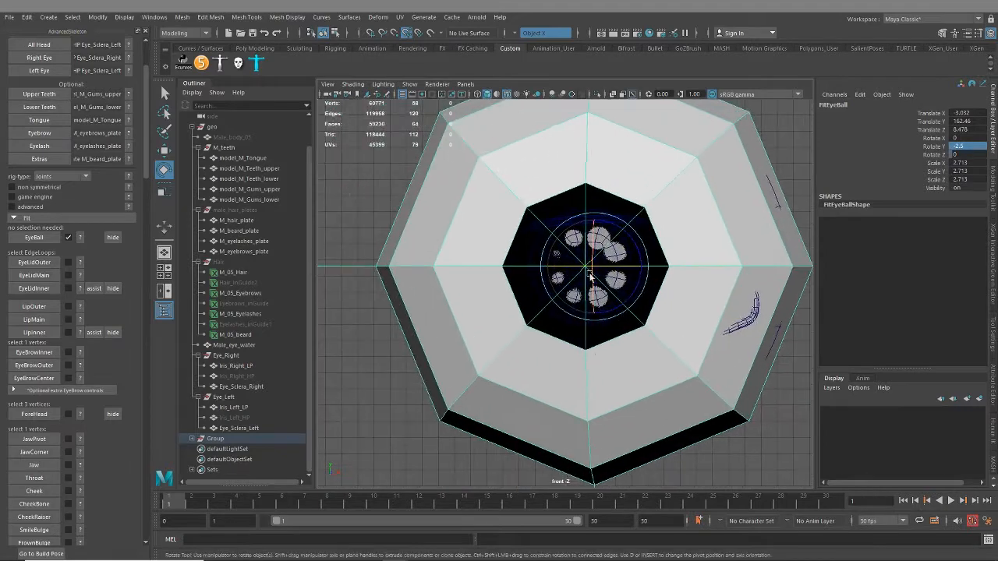
{"action": "scroll", "coordinate": [590, 277], "scroll_direction": "up", "scroll_amount": 8}
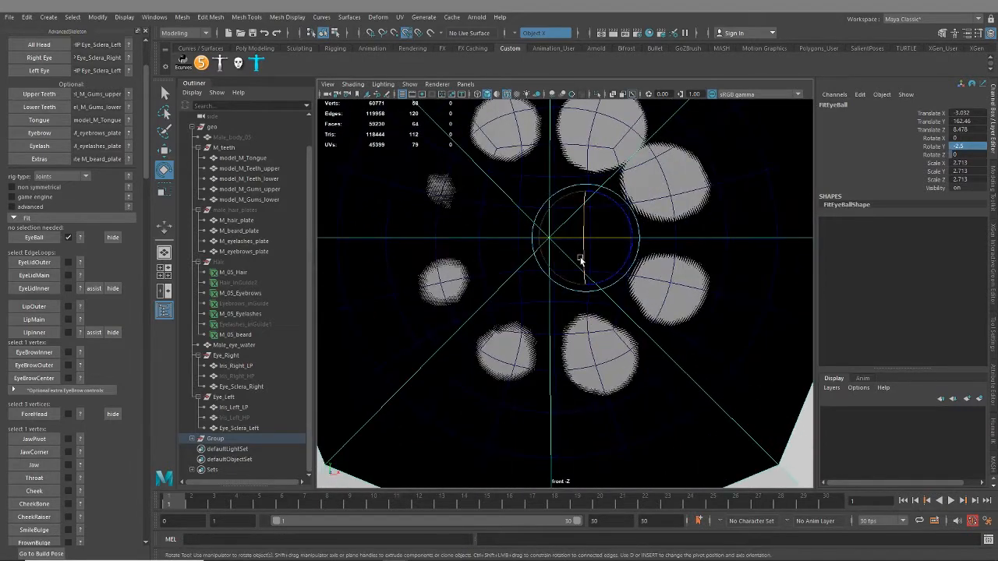
{"action": "key", "text": "w"}
{"action": "left_click_drag", "start_coordinate": [633, 238], "coordinate": [641, 238]}
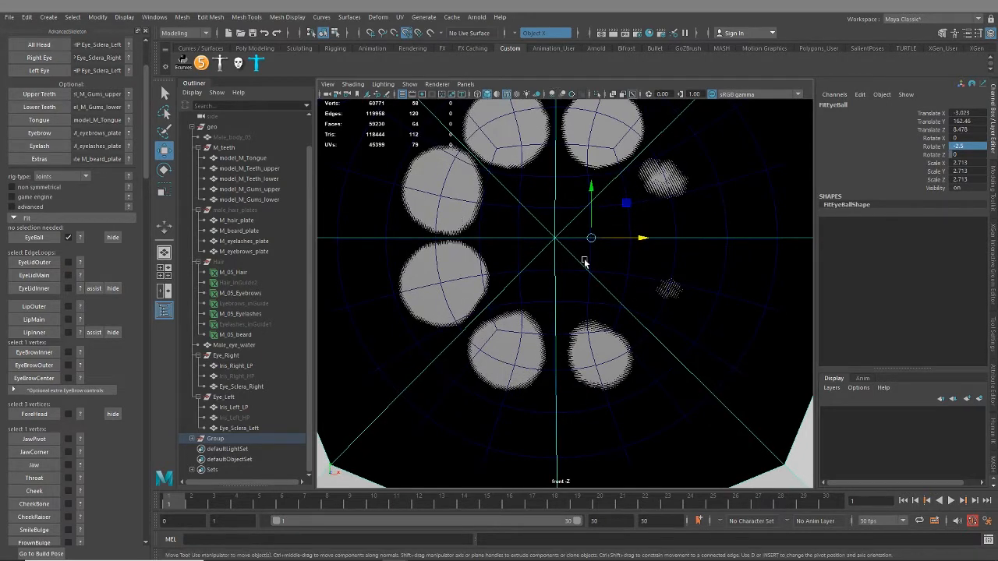
Return to the perspective view, unhide Male_body_05 and hide the fit eyeball
{"action": "right_click_drag", "start_coordinate": [560, 293], "coordinate": [499, 324], "text": "alt"}
{"action": "key", "text": "space"}
{"action": "key", "text": "space"}
{"action": "right_click_drag", "start_coordinate": [679, 263], "coordinate": [567, 310], "text": "alt"}
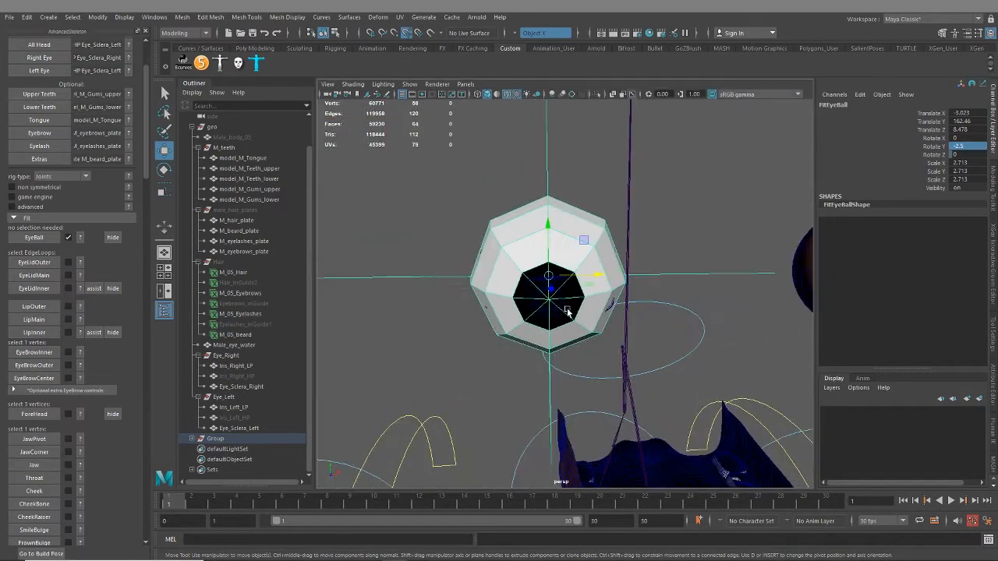
{"action": "left_click_drag", "start_coordinate": [568, 312], "coordinate": [573, 288], "text": "alt"}
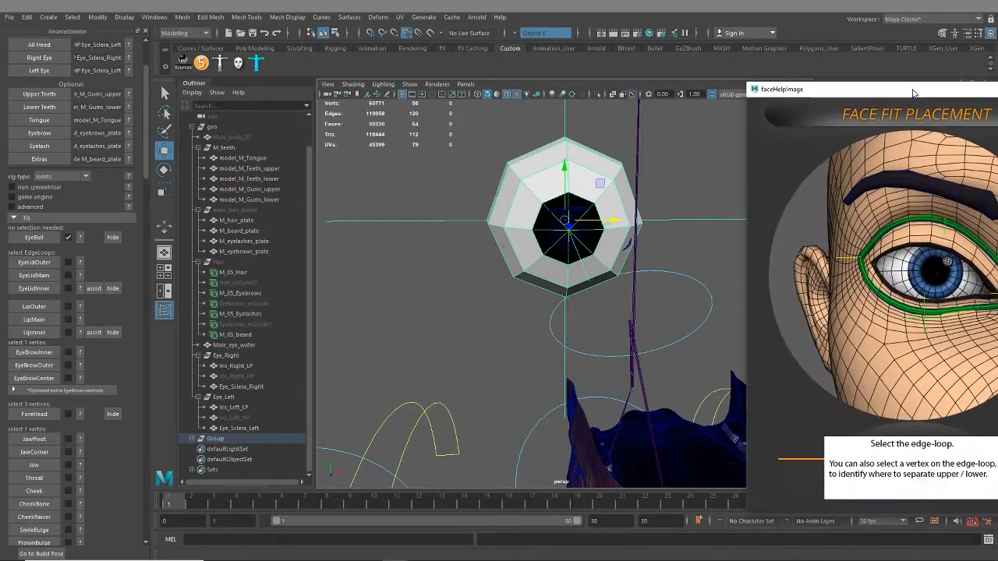
{"action": "left_click", "coordinate": [241, 138]}
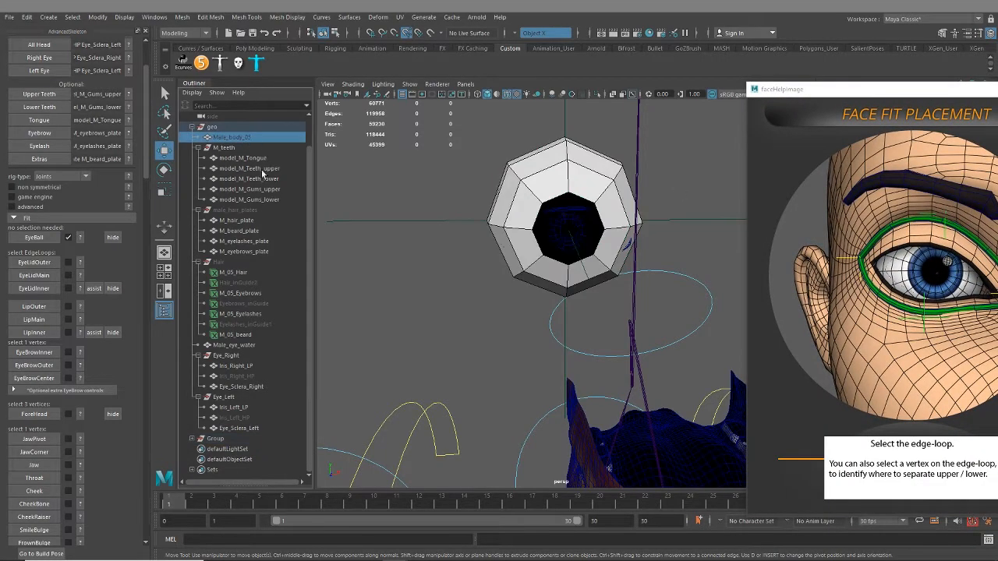
{"action": "key", "text": "shift+h"}
{"action": "left_click", "coordinate": [113, 238]}
Select an edge loop surrounding the right eye on Male_body_05 and compare it with the eyelid loop in the help image
{"action": "right_click_drag", "start_coordinate": [669, 280], "coordinate": [635, 307], "text": "alt"}
{"action": "left_click_drag", "start_coordinate": [598, 303], "coordinate": [625, 248], "text": "alt"}
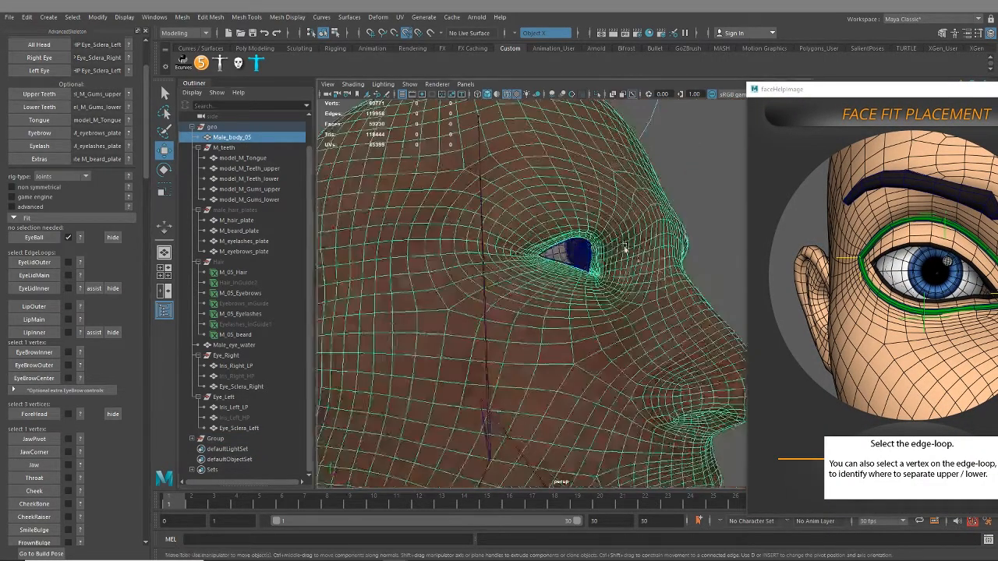
{"action": "middle_click_drag", "start_coordinate": [625, 248], "coordinate": [595, 305], "text": "alt"}
{"action": "right_click_drag", "start_coordinate": [595, 306], "coordinate": [653, 401], "text": "alt"}
{"action": "left_click_drag", "start_coordinate": [652, 401], "coordinate": [586, 313], "text": "alt"}
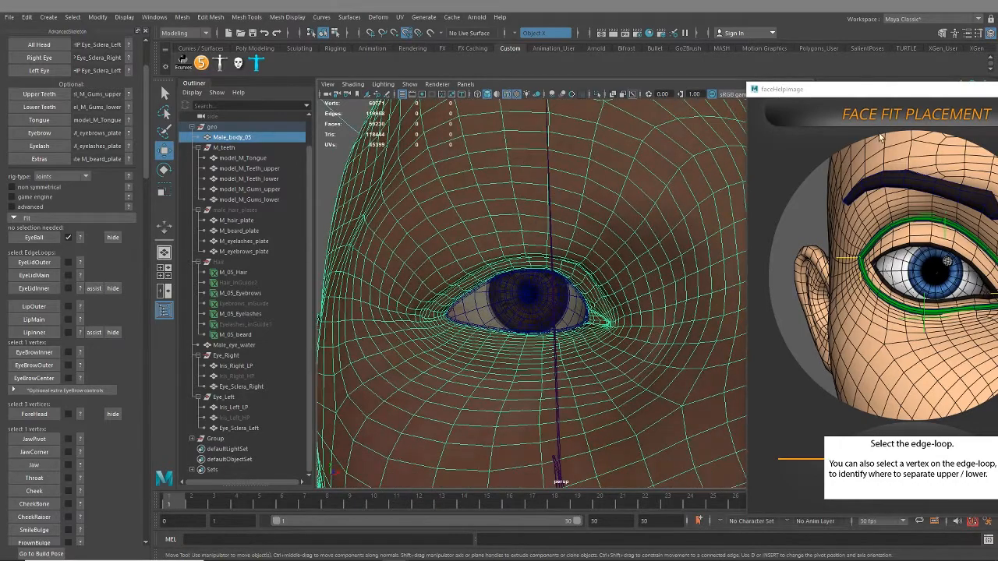
{"action": "mouse_move", "coordinate": [898, 95]}
{"action": "left_mouse_down"}
{"action": "mouse_move", "coordinate": [804, 79]}
{"action": "mouse_move", "coordinate": [894, 92]}
{"action": "left_mouse_up"}
{"action": "left_click_drag", "start_coordinate": [603, 233], "coordinate": [625, 303], "text": "alt"}
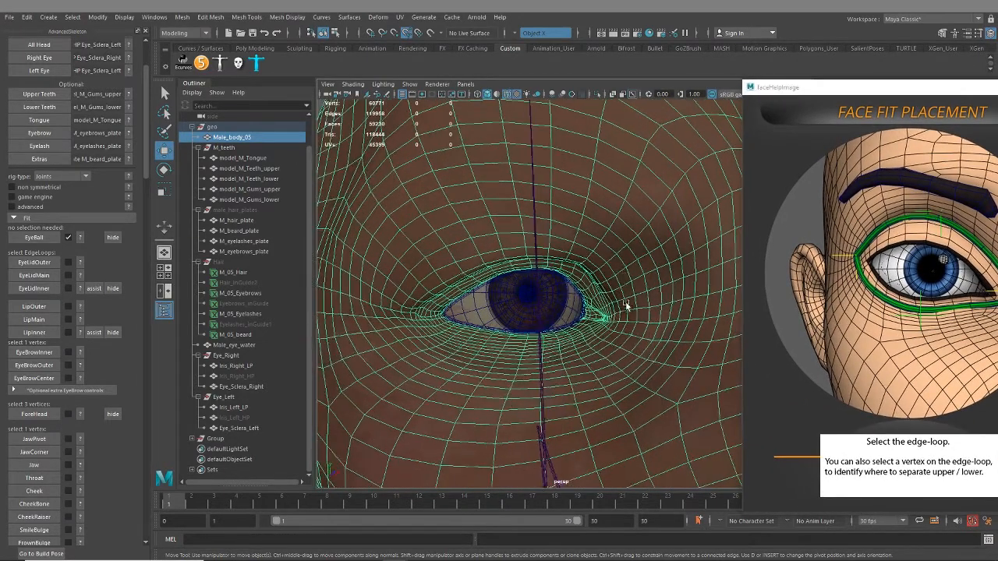
{"action": "right_click_drag", "start_coordinate": [602, 206], "coordinate": [602, 185]}
{"action": "double_click", "coordinate": [618, 198]}
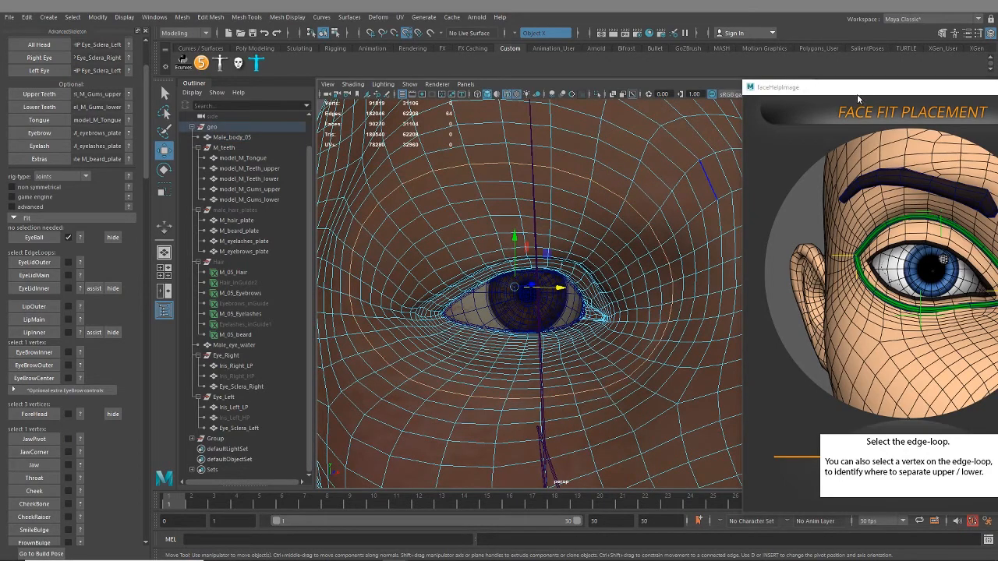
{"action": "left_click_drag", "start_coordinate": [858, 87], "coordinate": [773, 76]}
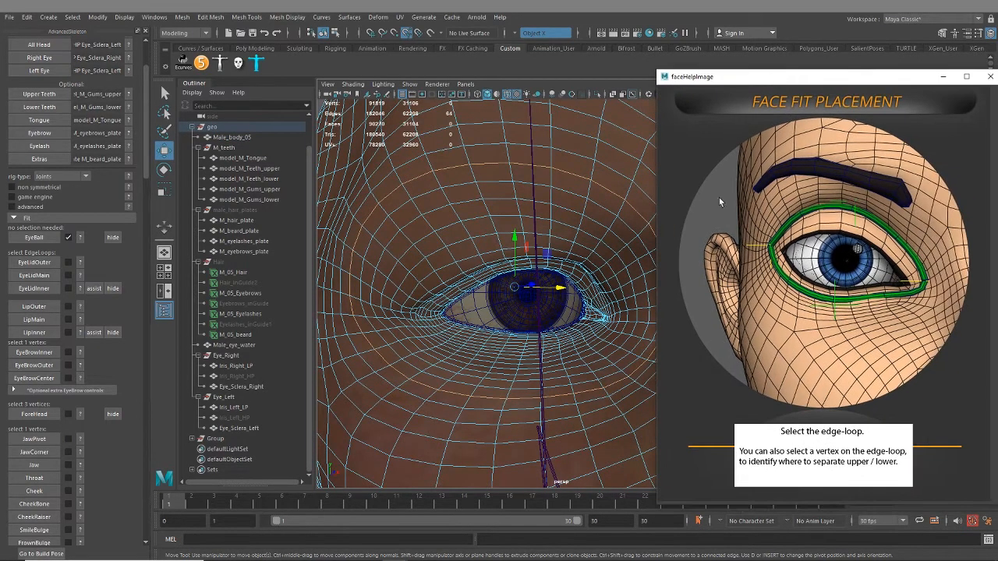
{"action": "left_click_drag", "start_coordinate": [485, 284], "coordinate": [444, 180], "text": "alt"}
{"action": "left_click_drag", "start_coordinate": [458, 306], "coordinate": [493, 316], "text": "alt"}
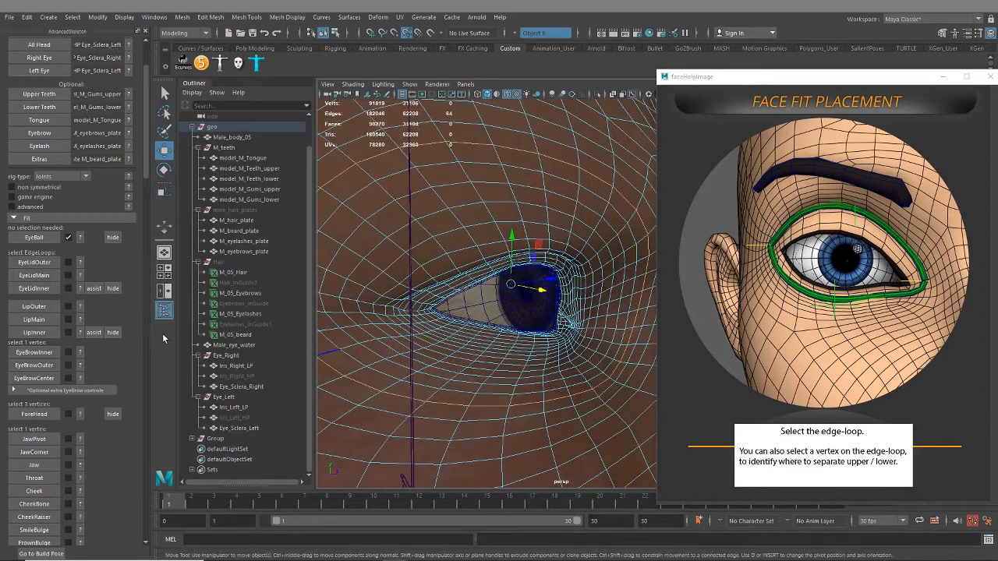
Select Male_eye_water and Male_body_05 in turn and examine the mesh around the right eyelid rim from inside and outside the head
{"action": "left_click", "coordinate": [34, 289]}
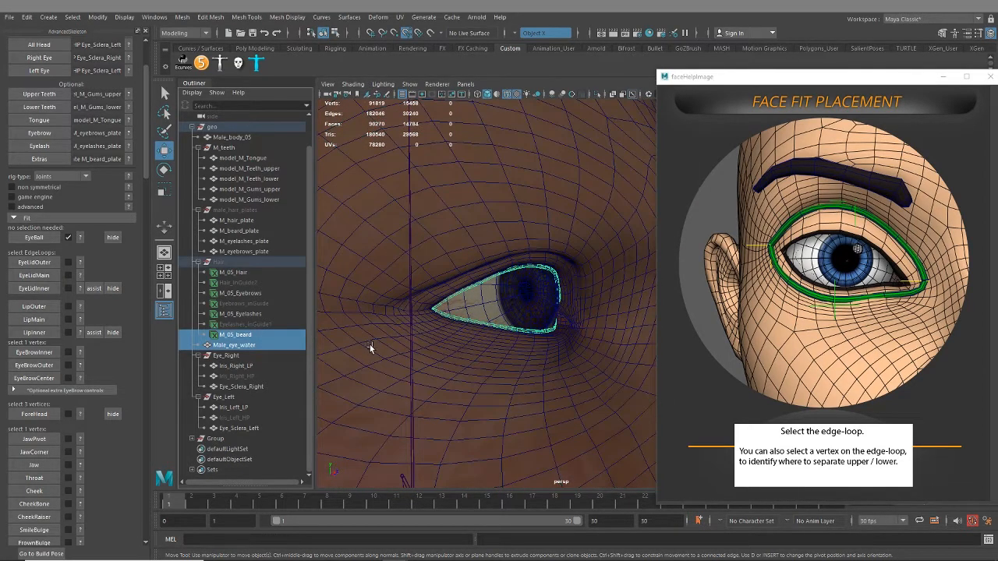
{"action": "left_click_drag", "start_coordinate": [448, 398], "coordinate": [501, 313], "text": "alt"}
{"action": "right_click_drag", "start_coordinate": [501, 314], "coordinate": [539, 338], "text": "alt"}
{"action": "left_click_drag", "start_coordinate": [539, 338], "coordinate": [525, 286], "text": "alt"}
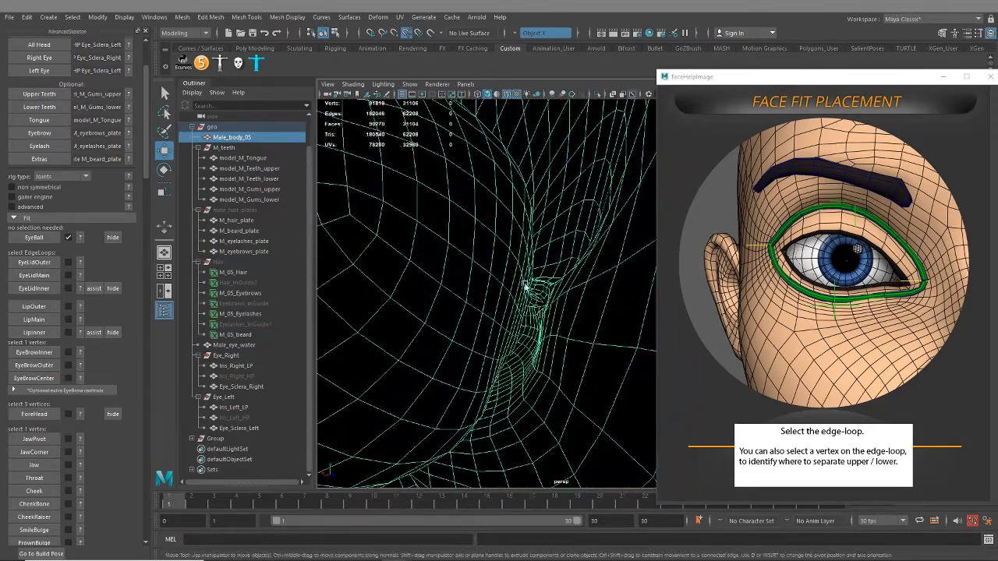
{"action": "left_click_drag", "start_coordinate": [501, 348], "coordinate": [491, 363], "text": "alt"}
{"action": "right_click_drag", "start_coordinate": [505, 357], "coordinate": [340, 339], "text": "alt"}
{"action": "left_click_drag", "start_coordinate": [340, 339], "coordinate": [585, 331], "text": "alt"}
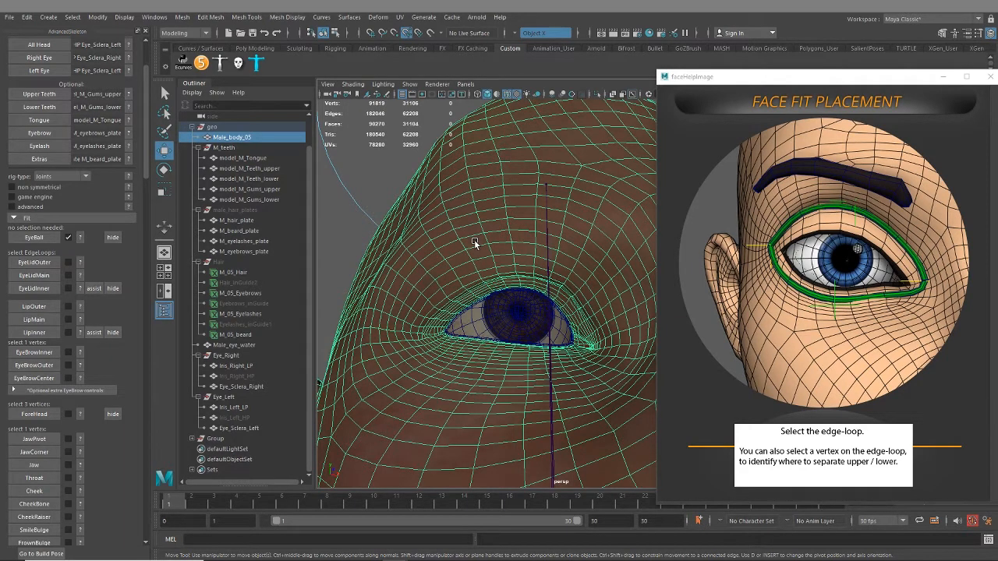
Reposition the help image beside the face and reselect an edge loop surrounding the right eye on Male_body_05
{"action": "left_click", "coordinate": [738, 79]}
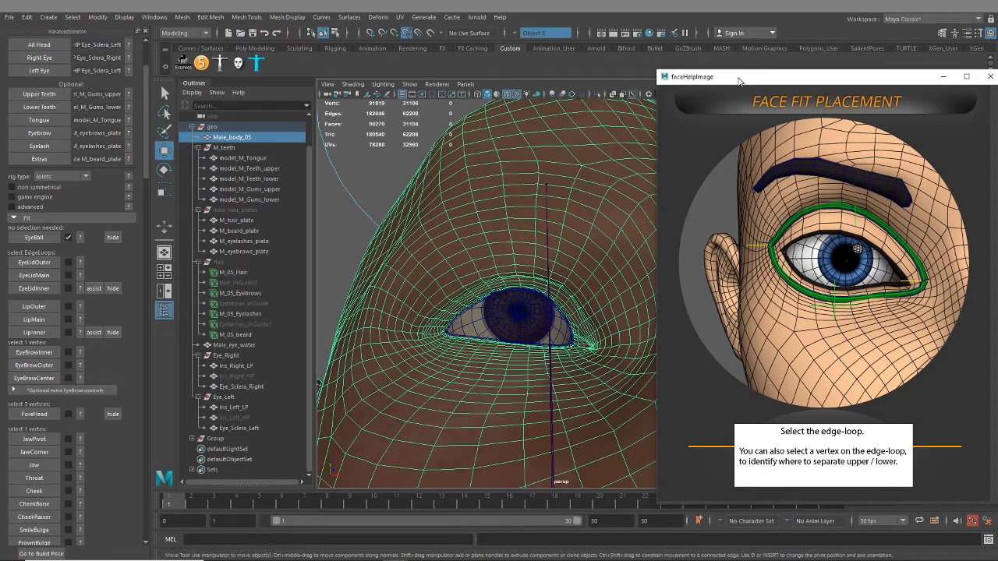
{"action": "left_click_drag", "start_coordinate": [739, 78], "coordinate": [824, 89]}
{"action": "left_click_drag", "start_coordinate": [471, 211], "coordinate": [516, 268], "text": "alt"}
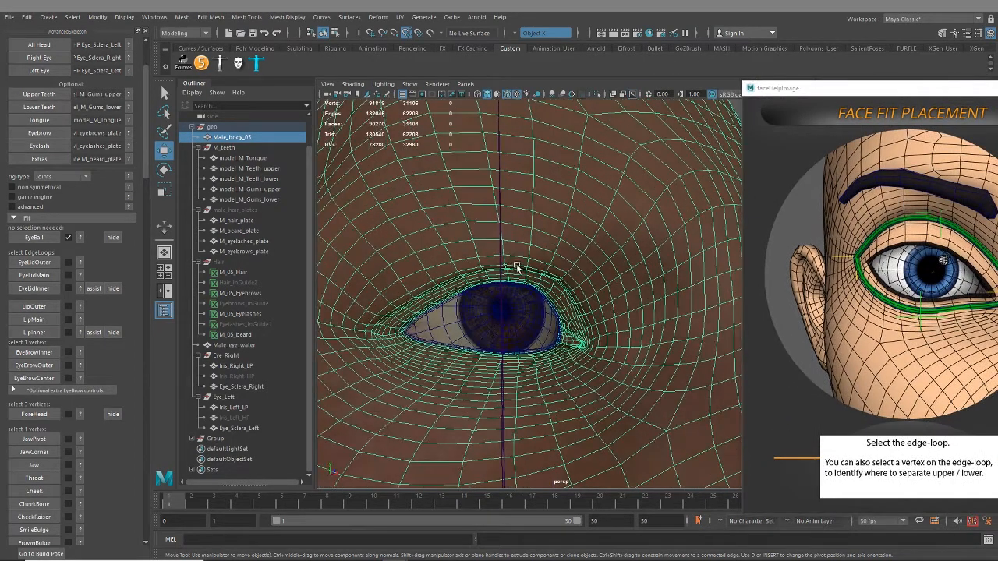
{"action": "right_click_drag", "start_coordinate": [590, 225], "coordinate": [588, 196]}
{"action": "left_click", "coordinate": [585, 233]}
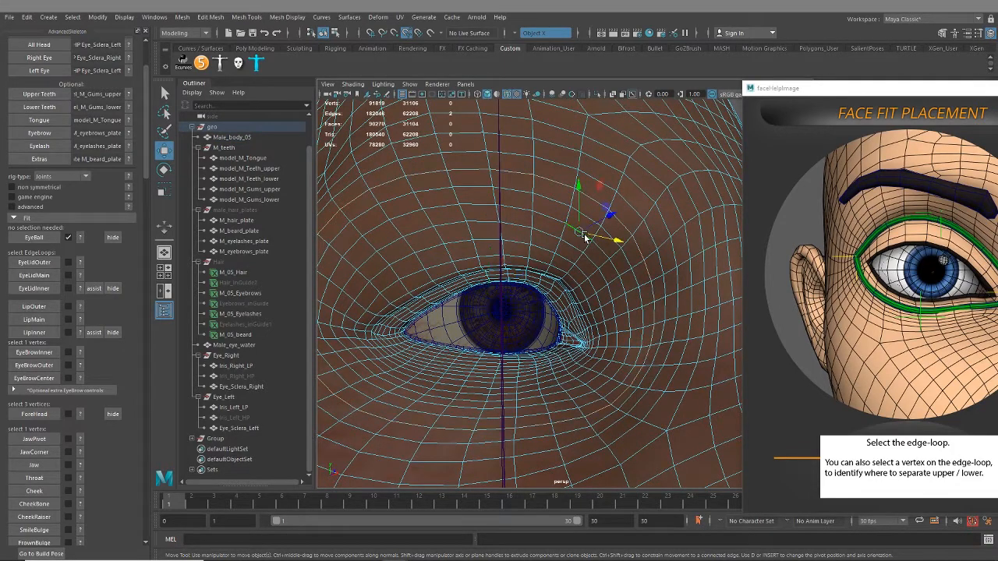
{"action": "double_click", "coordinate": [552, 201]}
{"action": "left_click_drag", "start_coordinate": [872, 91], "coordinate": [831, 93]}
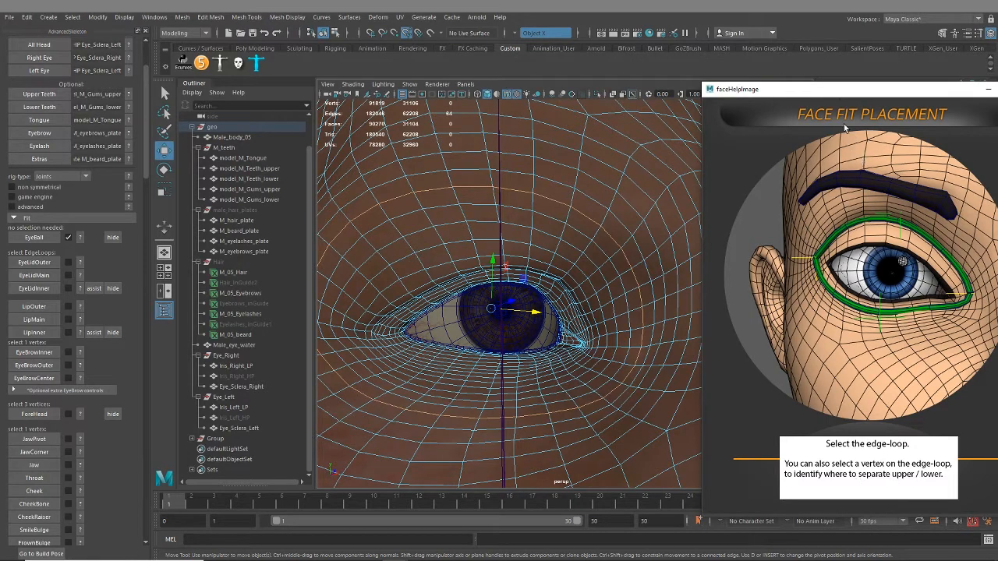
Move the help image out of the way, open the Modeling Toolkit and turn on multi-component selection
{"action": "left_click_drag", "start_coordinate": [835, 91], "coordinate": [997, 112]}
{"action": "left_click", "coordinate": [943, 34]}
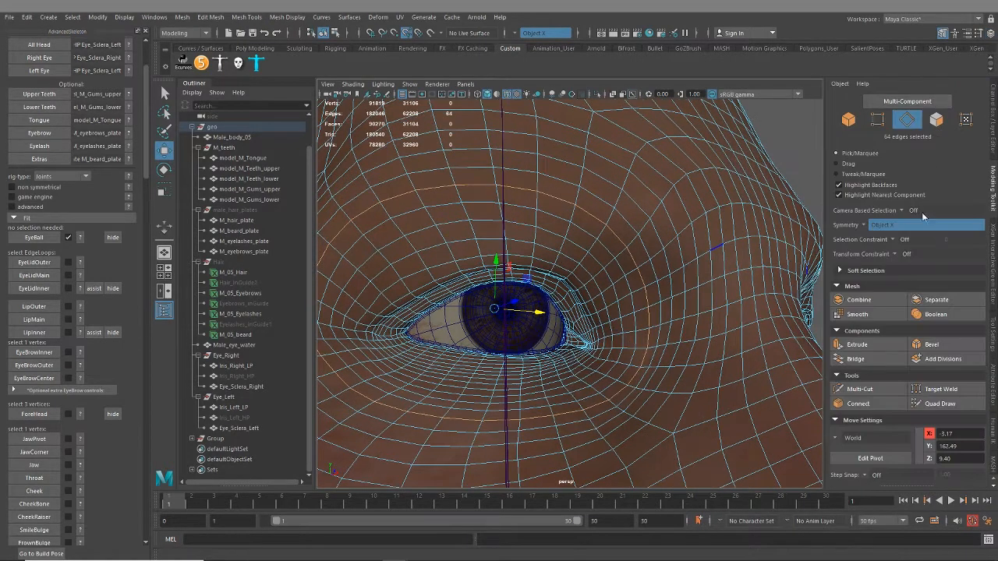
{"action": "left_click_drag", "start_coordinate": [556, 311], "coordinate": [756, 263], "text": "alt"}
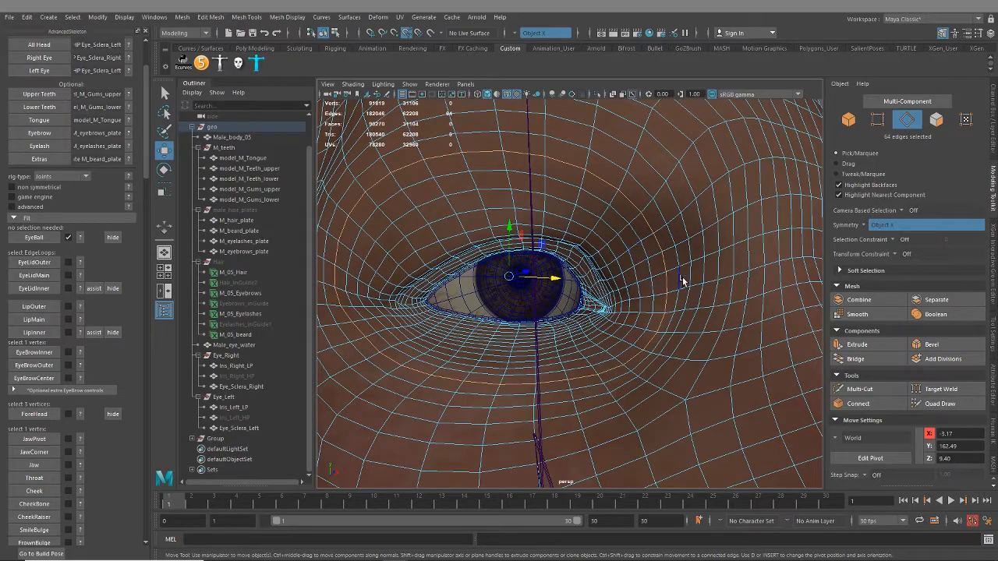
{"action": "left_click", "coordinate": [907, 101]}
Inspect the right eye's inner corner, then try a different edge selection and examine how the edges run around the eyelids
{"action": "scroll", "coordinate": [592, 333], "scroll_direction": "up", "scroll_amount": 8}
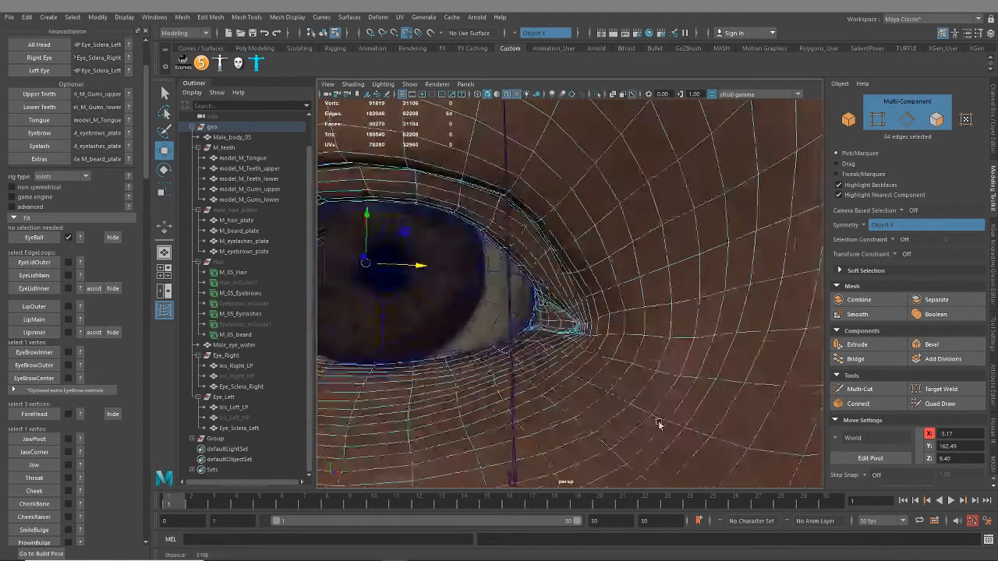
{"action": "scroll", "coordinate": [479, 312], "scroll_direction": "up", "scroll_amount": 4}
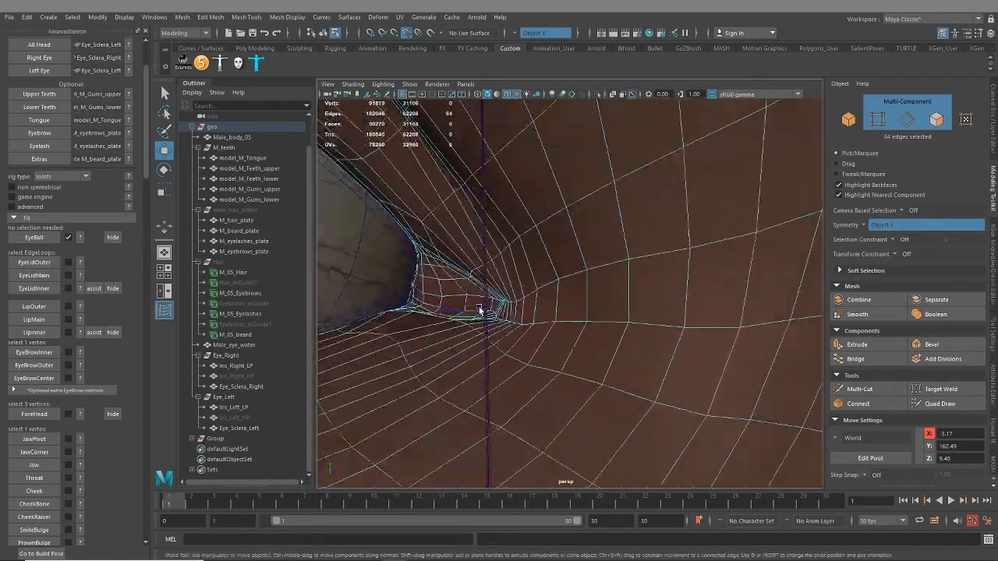
{"action": "scroll", "coordinate": [460, 270], "scroll_direction": "down", "scroll_amount": 4}
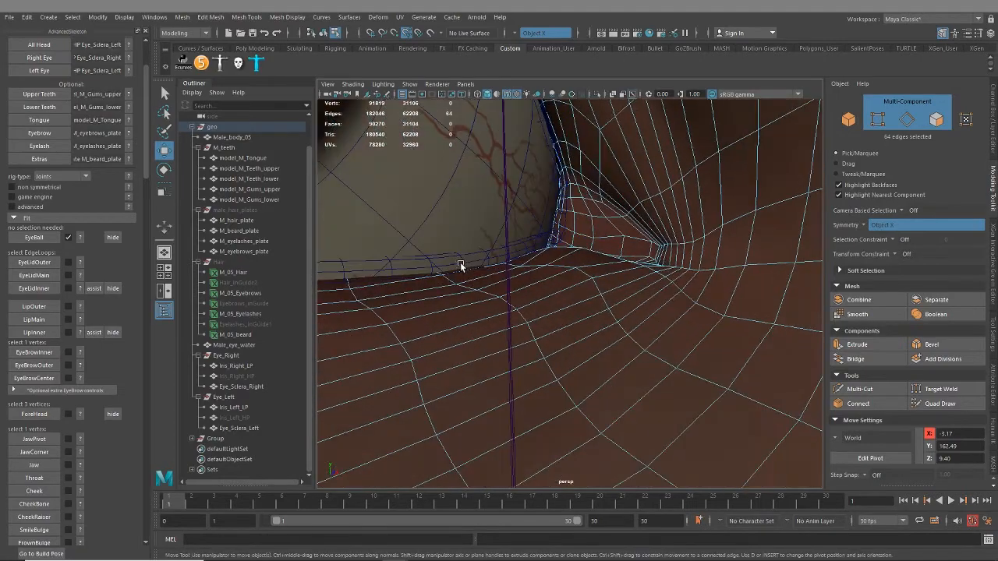
{"action": "scroll", "coordinate": [632, 347], "scroll_direction": "down", "scroll_amount": 4}
{"action": "scroll", "coordinate": [700, 345], "scroll_direction": "down", "scroll_amount": 5}
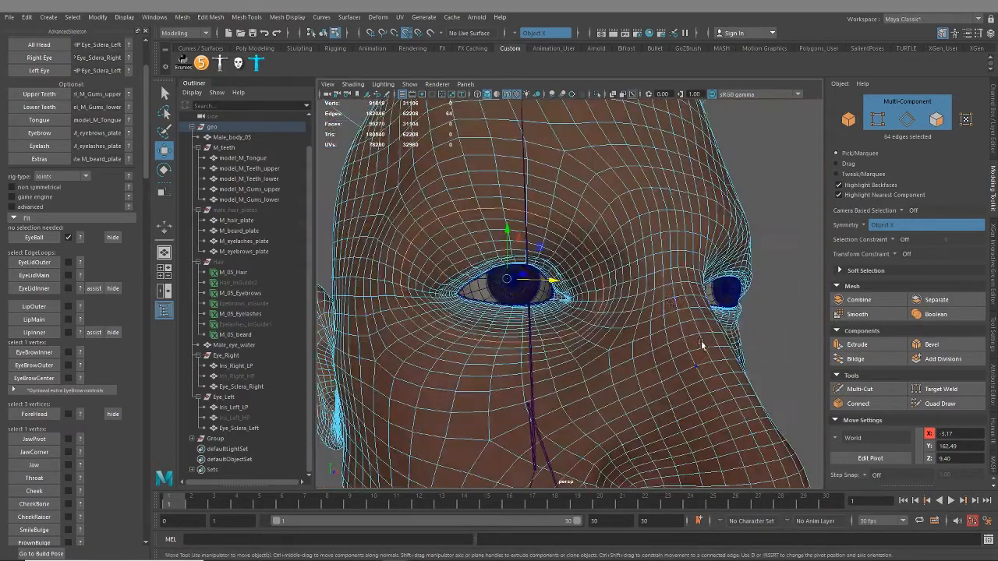
{"action": "key", "text": "shift+period"}
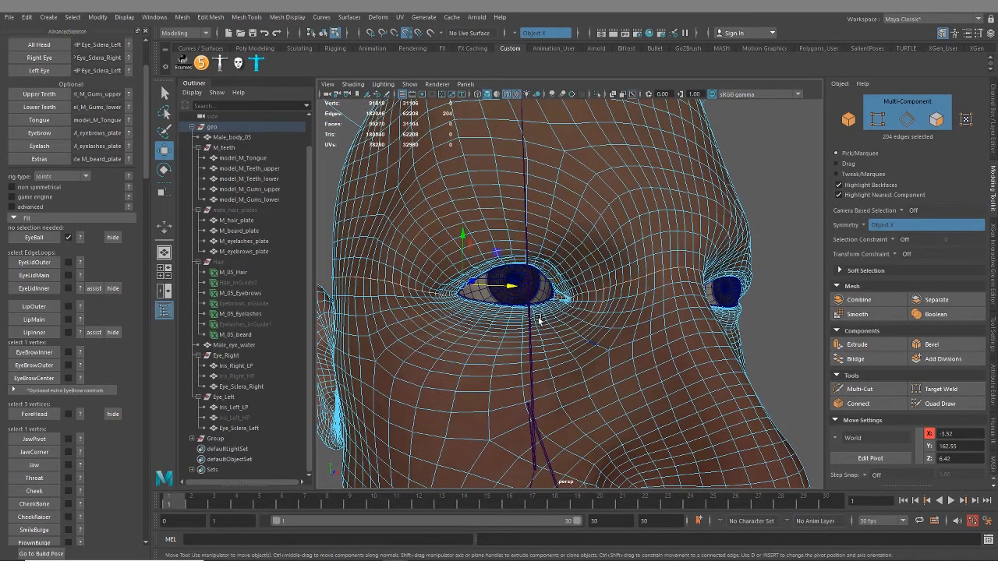
{"action": "scroll", "coordinate": [538, 320], "scroll_direction": "up", "scroll_amount": 3}
{"action": "scroll", "coordinate": [488, 336], "scroll_direction": "up", "scroll_amount": 4}
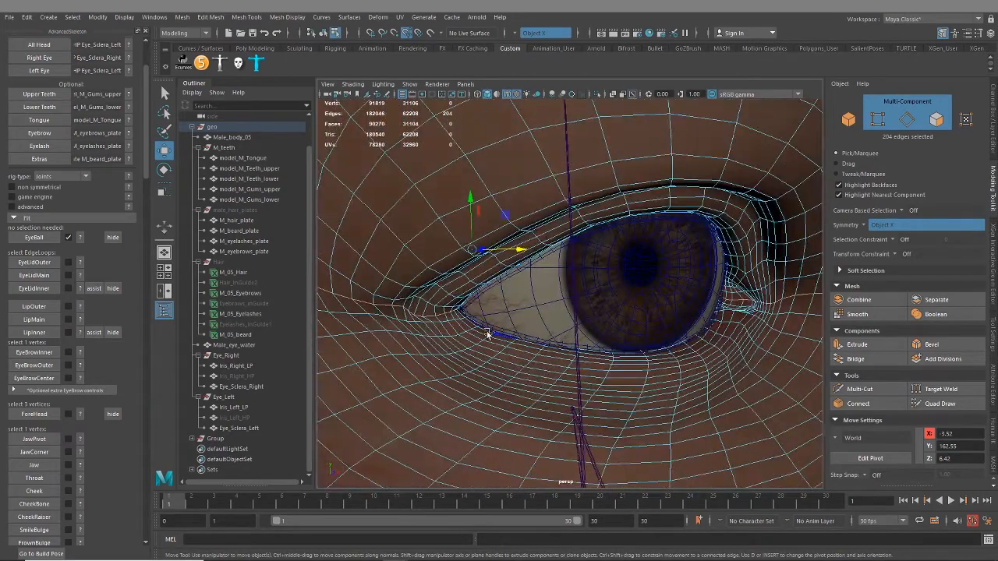
{"action": "scroll", "coordinate": [655, 355], "scroll_direction": "down", "scroll_amount": 4}
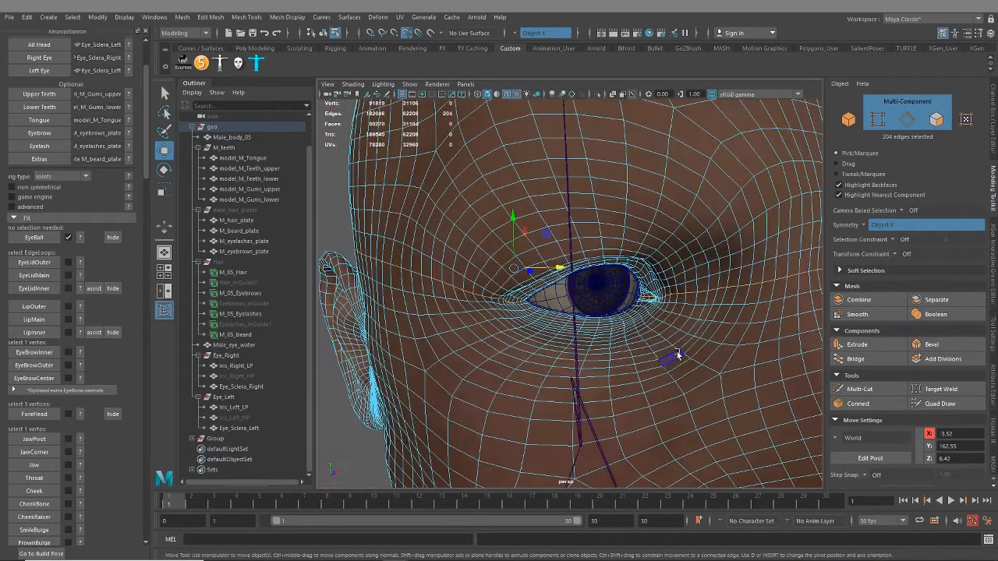
{"action": "left_click_drag", "start_coordinate": [525, 335], "coordinate": [705, 326], "text": "alt"}
{"action": "right_click_drag", "start_coordinate": [568, 292], "coordinate": [657, 407], "text": "alt"}
{"action": "left_click_drag", "start_coordinate": [603, 342], "coordinate": [611, 356], "text": "alt"}
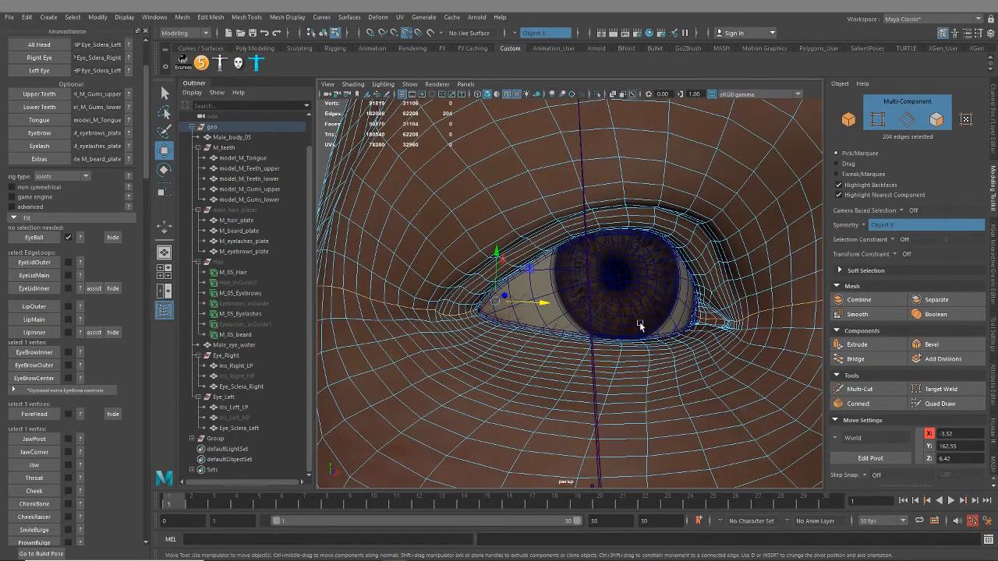
{"action": "left_click_drag", "start_coordinate": [640, 326], "coordinate": [548, 343], "text": "alt"}
Select a closed edge loop around the right eye and check how it passes the inner eye corner
{"action": "double_click", "coordinate": [646, 228]}
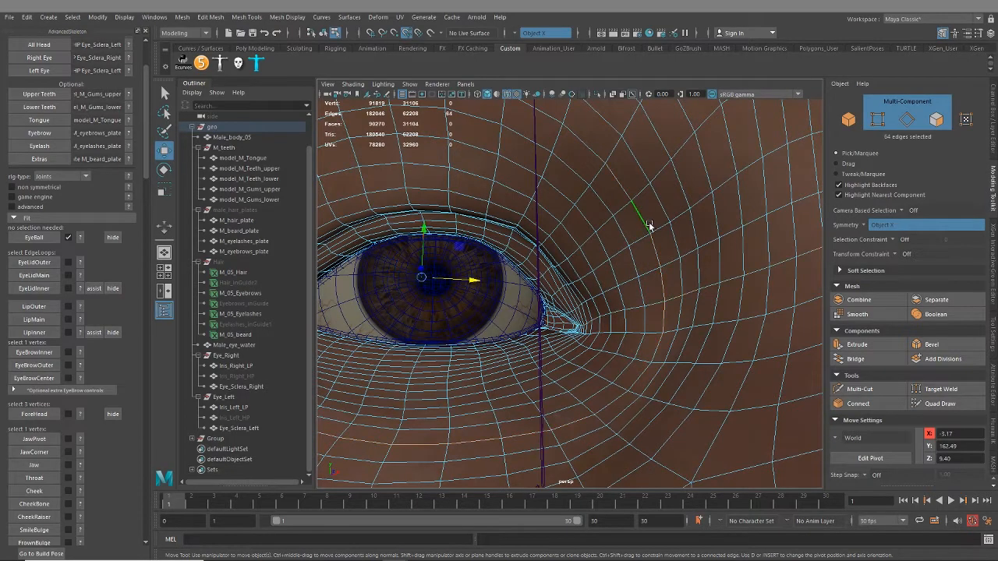
{"action": "scroll", "coordinate": [644, 373], "scroll_direction": "down", "scroll_amount": 5}
{"action": "left_click_drag", "start_coordinate": [631, 335], "coordinate": [607, 356], "text": "alt"}
{"action": "scroll", "coordinate": [547, 351], "scroll_direction": "up", "scroll_amount": 5}
{"action": "scroll", "coordinate": [616, 351], "scroll_direction": "down", "scroll_amount": 4}
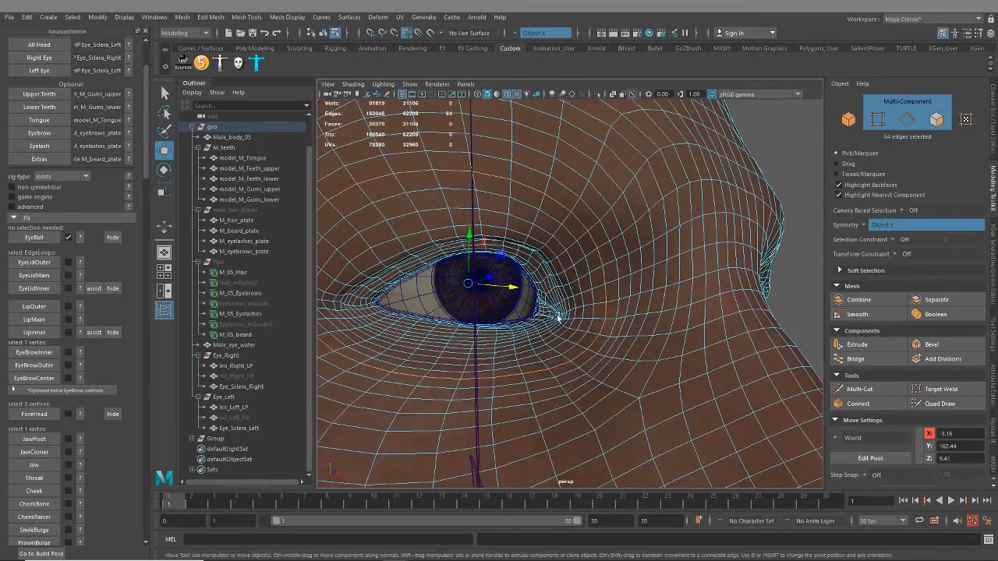
{"action": "scroll", "coordinate": [655, 314], "scroll_direction": "up", "scroll_amount": 5}
{"action": "middle_click_drag", "start_coordinate": [655, 313], "coordinate": [581, 343], "text": "alt"}
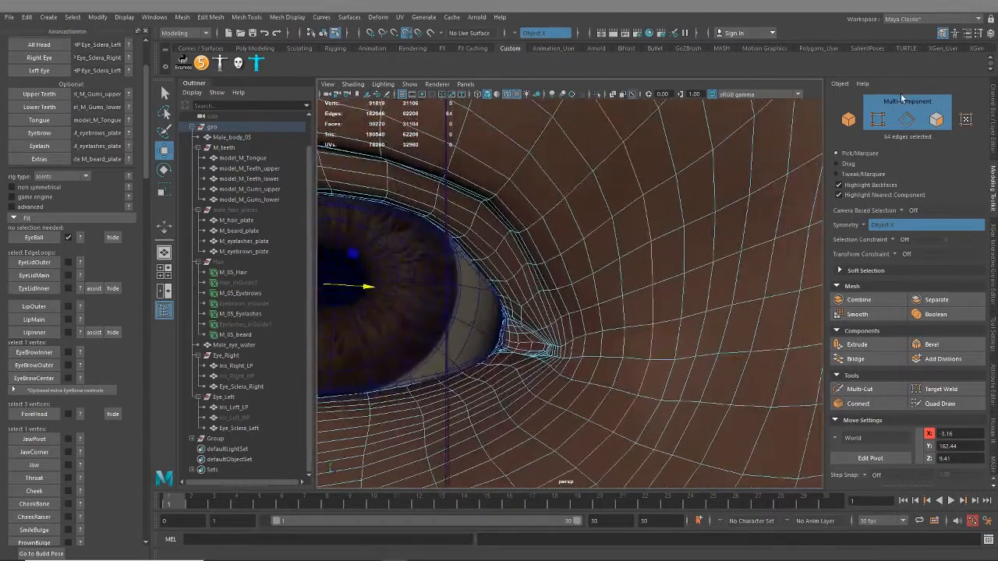
{"action": "scroll", "coordinate": [672, 354], "scroll_direction": "up", "scroll_amount": 3}
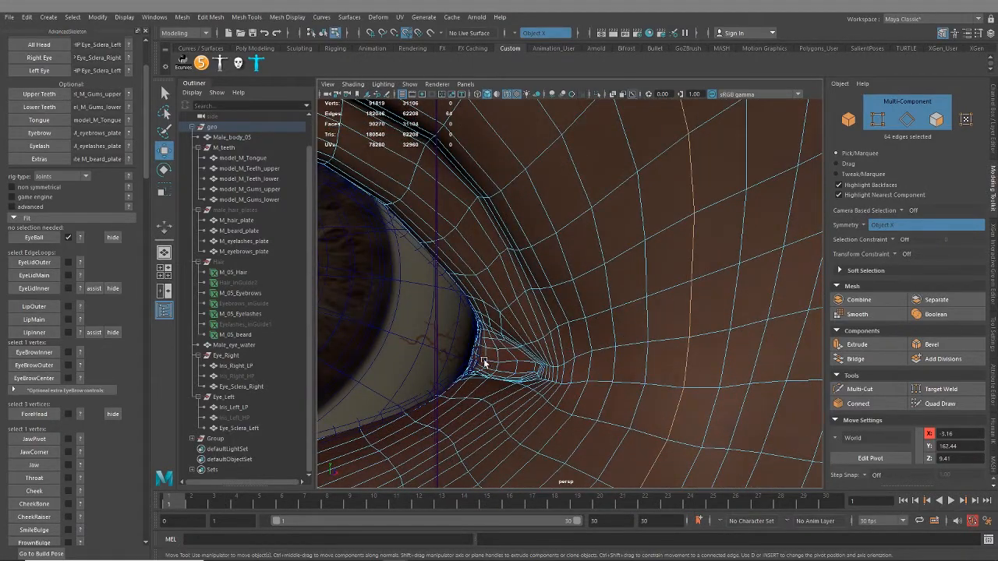
Add the inner and outer eye-corner vertices to the loop selection and try to fit EyeLidOuter with symmetry on
{"action": "left_click", "coordinate": [690, 338], "text": "shift"}
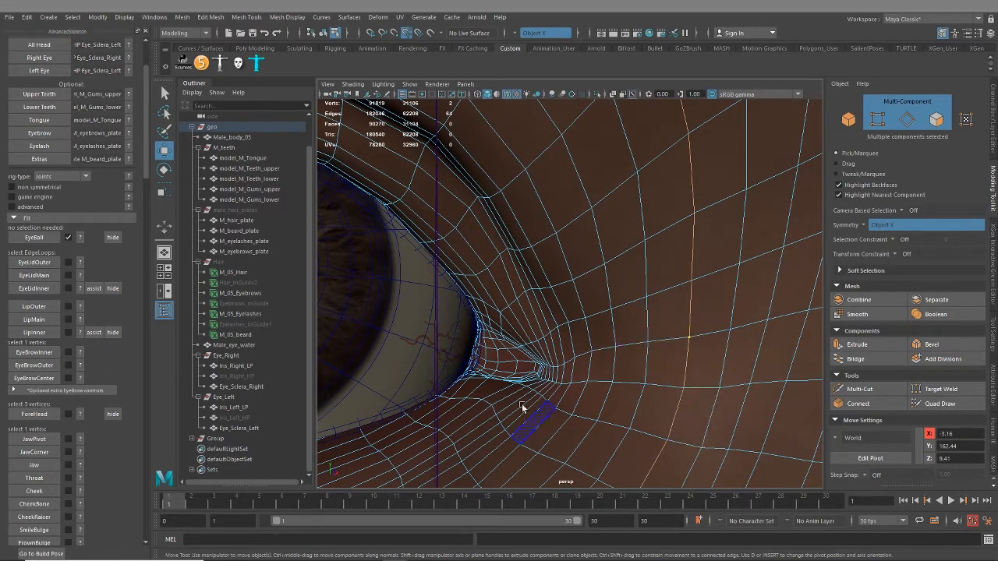
{"action": "scroll", "coordinate": [523, 408], "scroll_direction": "down", "scroll_amount": 5}
{"action": "left_click_drag", "start_coordinate": [530, 343], "coordinate": [817, 358], "text": "alt"}
{"action": "middle_click_drag", "start_coordinate": [499, 246], "coordinate": [553, 286], "text": "alt"}
{"action": "scroll", "coordinate": [647, 309], "scroll_direction": "up", "scroll_amount": 3}
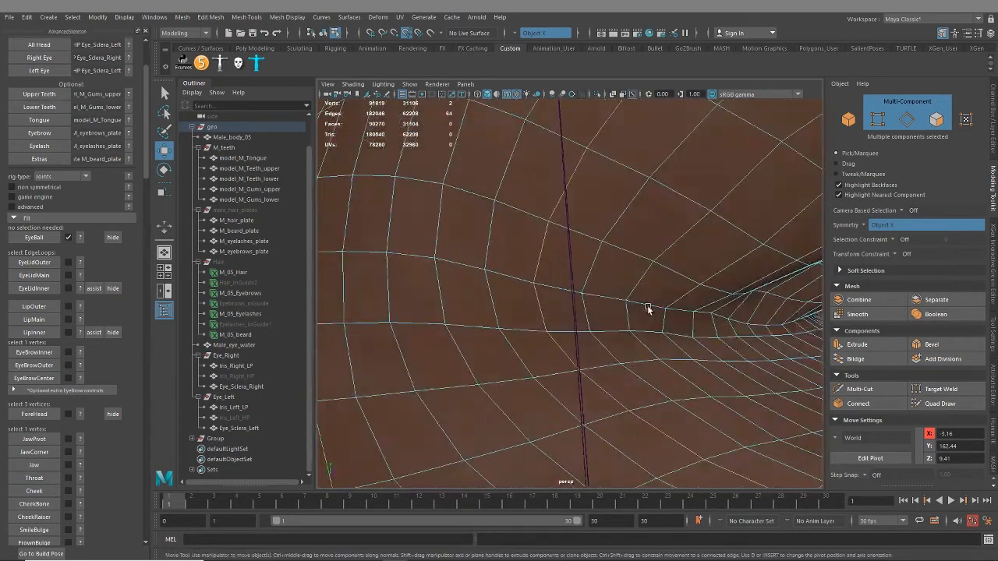
{"action": "left_click", "coordinate": [537, 286], "text": "shift"}
{"action": "scroll", "coordinate": [546, 466], "scroll_direction": "down", "scroll_amount": 5}
{"action": "left_click_drag", "start_coordinate": [546, 466], "coordinate": [598, 378], "text": "alt"}
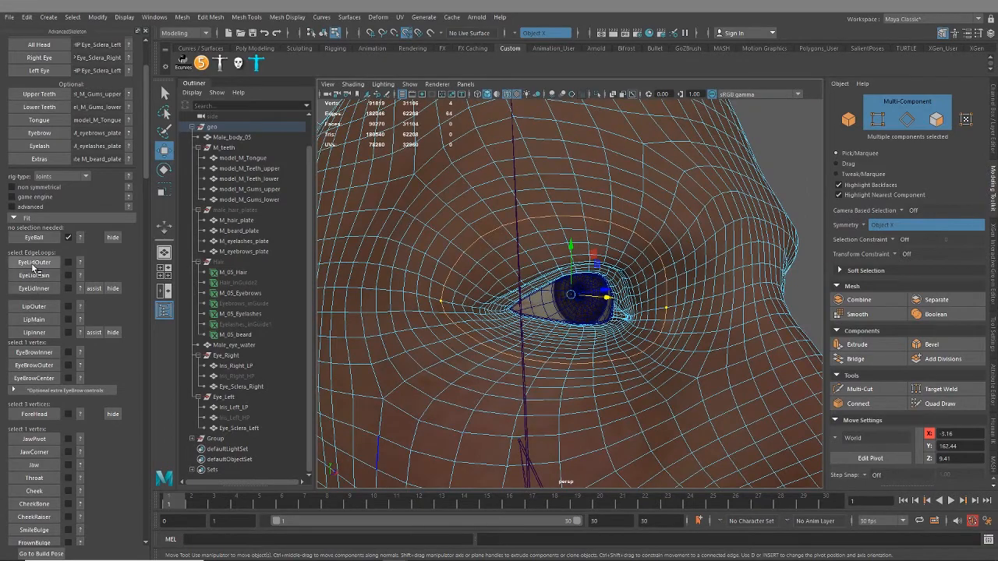
{"action": "left_click", "coordinate": [44, 265]}
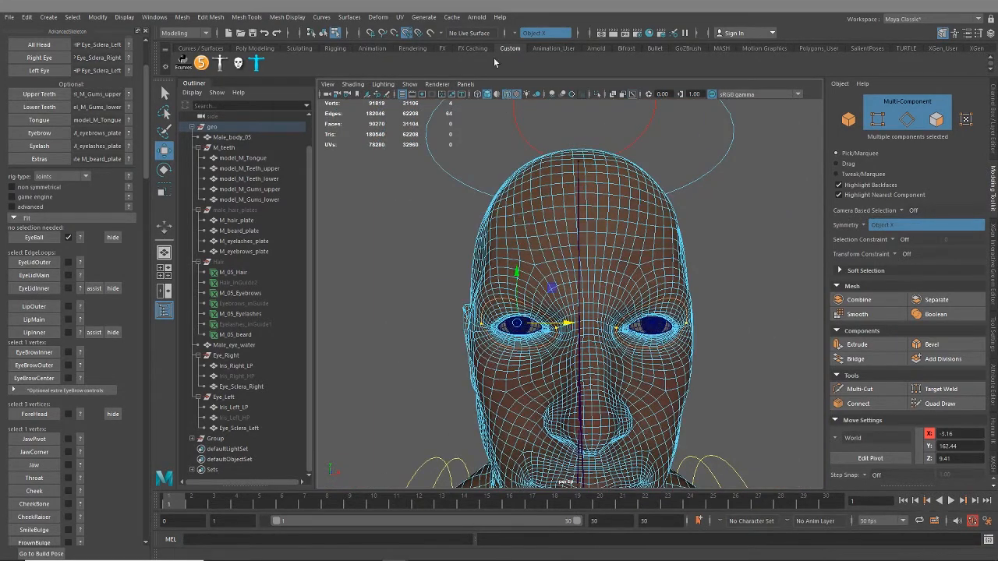
Turn off symmetry and clear the component selection on the face
{"action": "left_click", "coordinate": [517, 33]}
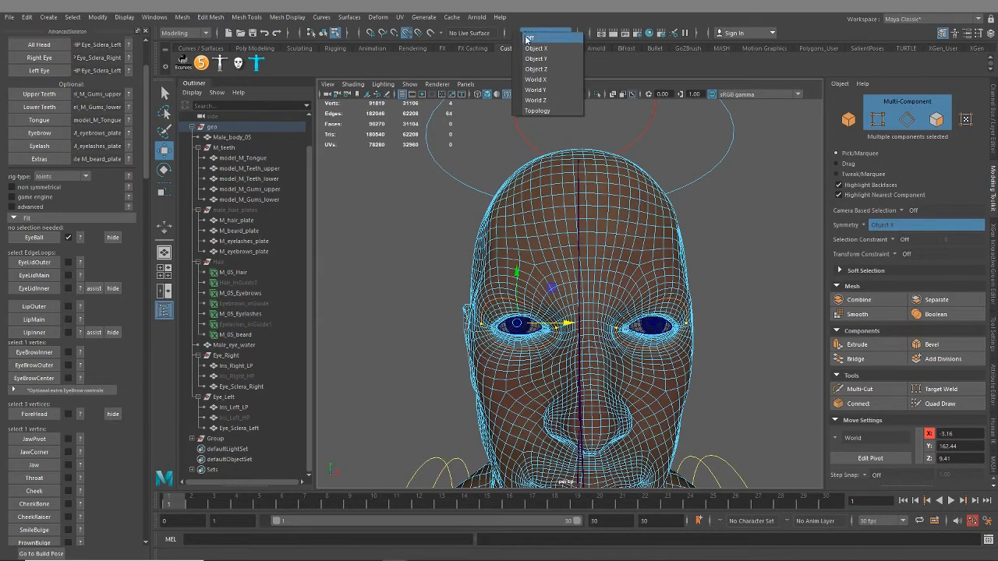
{"action": "left_click", "coordinate": [530, 39]}
{"action": "left_click_drag", "start_coordinate": [551, 281], "coordinate": [580, 293], "text": "alt"}
{"action": "left_click", "coordinate": [757, 268]}
Select the outer edge loop around the right eye and add its vertex beside the inner eye corner
{"action": "right_click_drag", "start_coordinate": [491, 304], "coordinate": [555, 320], "text": "alt"}
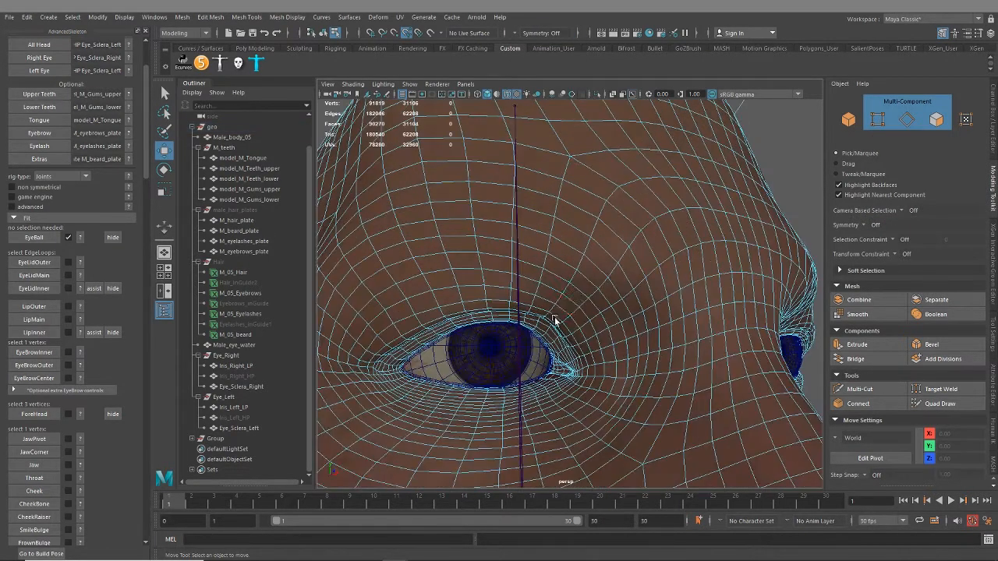
{"action": "double_click", "coordinate": [577, 287]}
{"action": "middle_click_drag", "start_coordinate": [603, 377], "coordinate": [612, 287], "text": "alt"}
{"action": "right_click_drag", "start_coordinate": [611, 287], "coordinate": [756, 306], "text": "alt"}
{"action": "middle_click_drag", "start_coordinate": [756, 306], "coordinate": [611, 392], "text": "alt"}
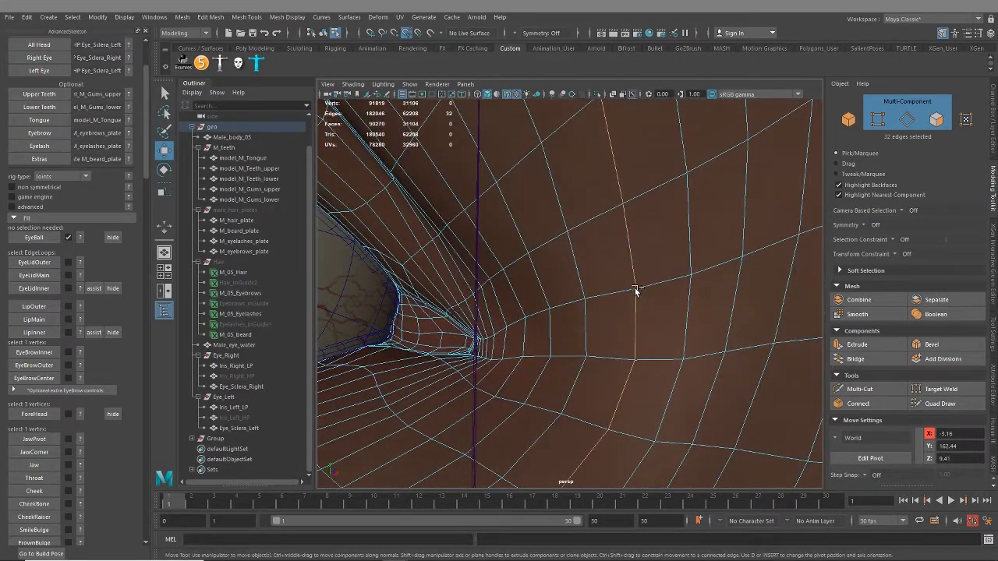
{"action": "left_click", "coordinate": [636, 290], "text": "shift"}
Add the loop's vertex beside the right eye's outer corner, removing the stray edge, and fit EyeLidOuter
{"action": "right_click_drag", "start_coordinate": [637, 290], "coordinate": [539, 388], "text": "alt"}
{"action": "left_click_drag", "start_coordinate": [539, 387], "coordinate": [646, 367], "text": "alt"}
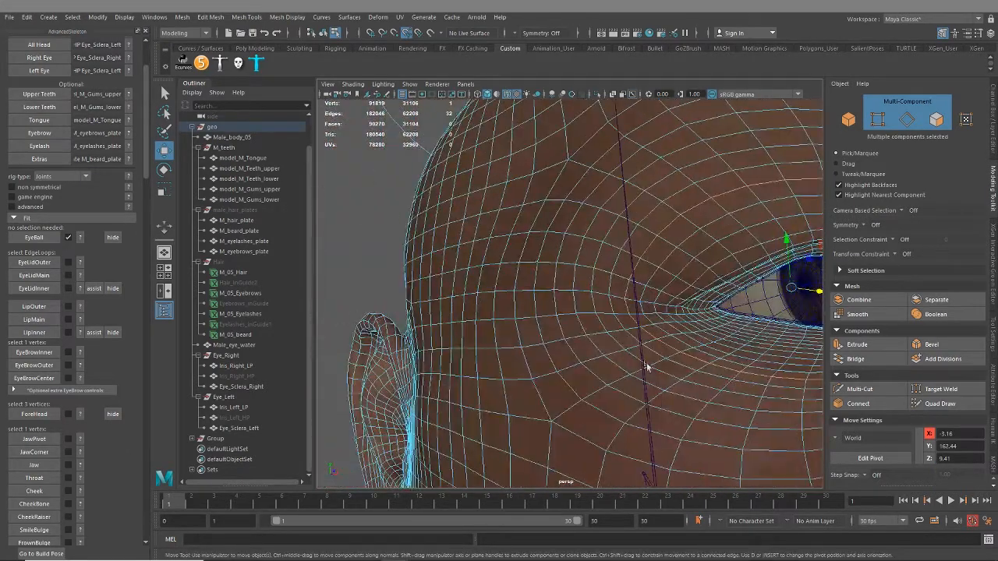
{"action": "right_click_drag", "start_coordinate": [646, 368], "coordinate": [635, 343], "text": "alt"}
{"action": "middle_click_drag", "start_coordinate": [635, 343], "coordinate": [610, 332], "text": "alt"}
{"action": "middle_click_drag", "start_coordinate": [716, 353], "coordinate": [682, 338], "text": "alt"}
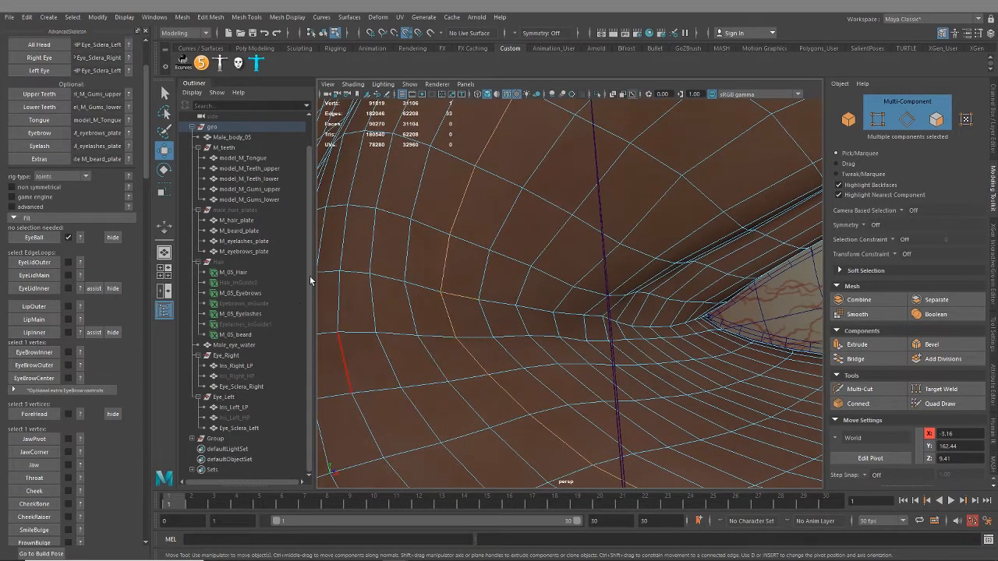
{"action": "key", "text": "ctrl+z"}
{"action": "left_click", "coordinate": [440, 293], "text": "shift"}
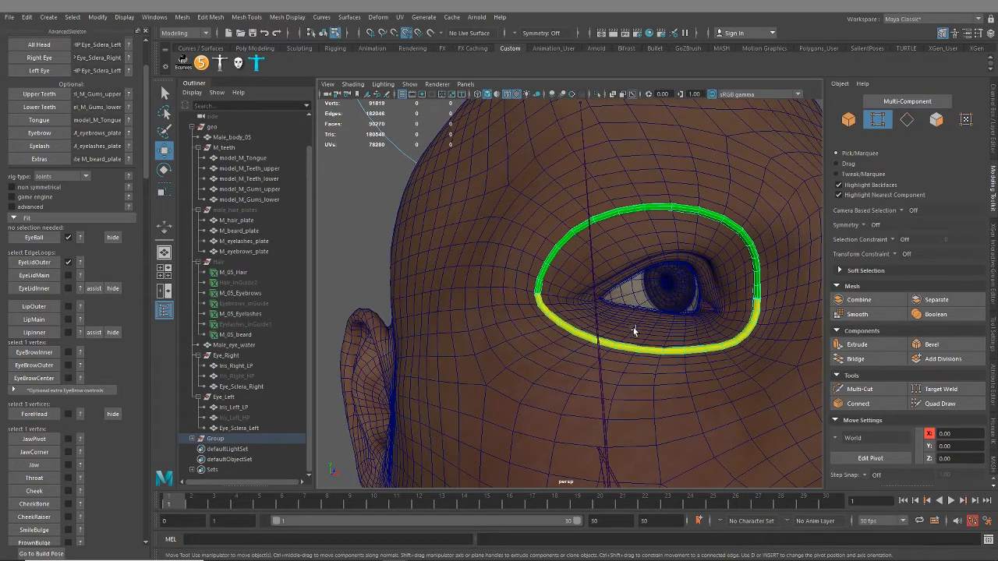
Turn multi-component selection back on for the body mesh, consult the face fit help image and move it aside
{"action": "left_click_drag", "start_coordinate": [749, 359], "coordinate": [556, 337], "text": "alt"}
{"action": "scroll", "coordinate": [574, 334], "scroll_direction": "up", "scroll_amount": 10}
{"action": "left_click", "coordinate": [557, 346]}
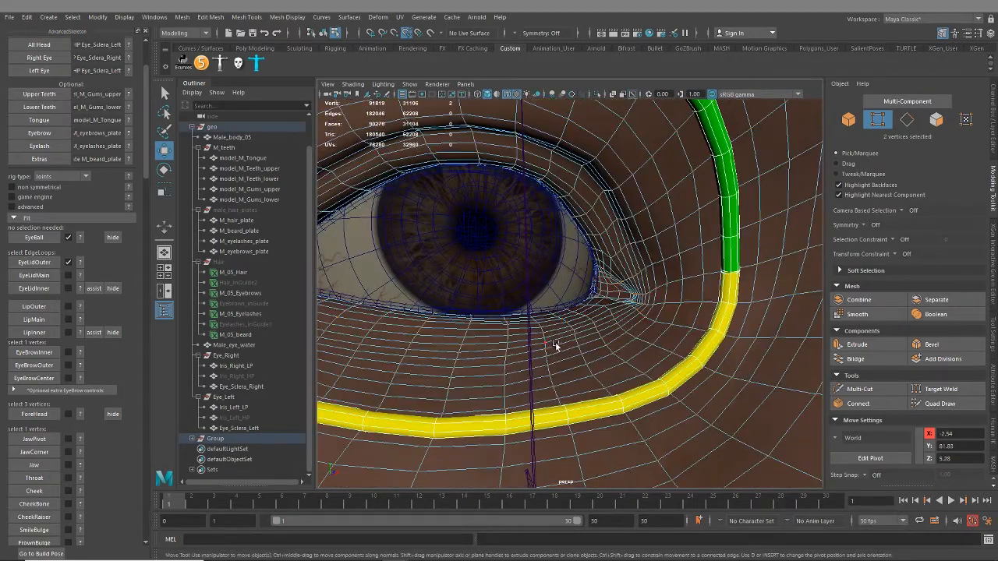
{"action": "middle_click_drag", "start_coordinate": [559, 339], "coordinate": [571, 353], "text": "alt"}
{"action": "left_click", "coordinate": [895, 106]}
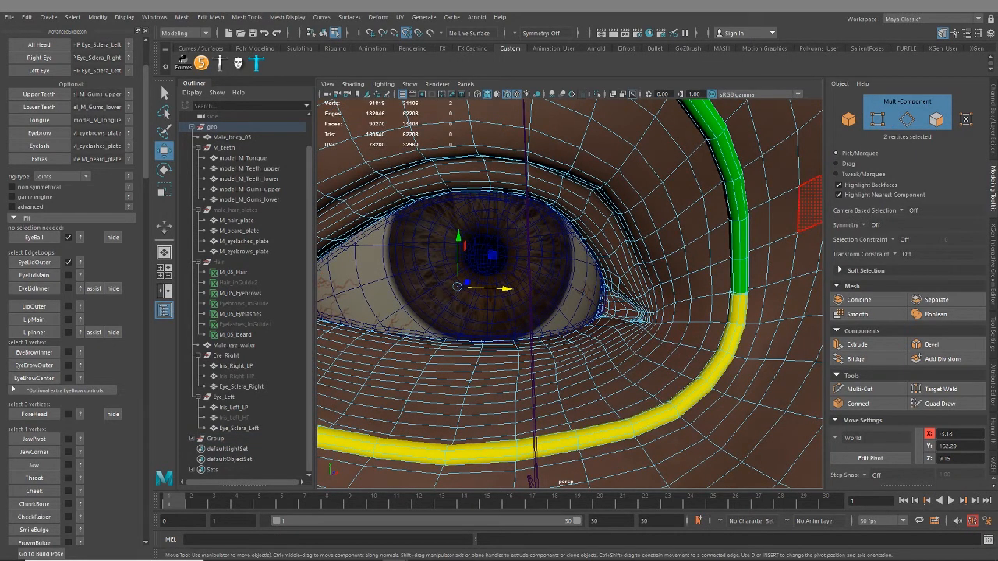
{"action": "left_click_drag", "start_coordinate": [997, 109], "coordinate": [797, 82]}
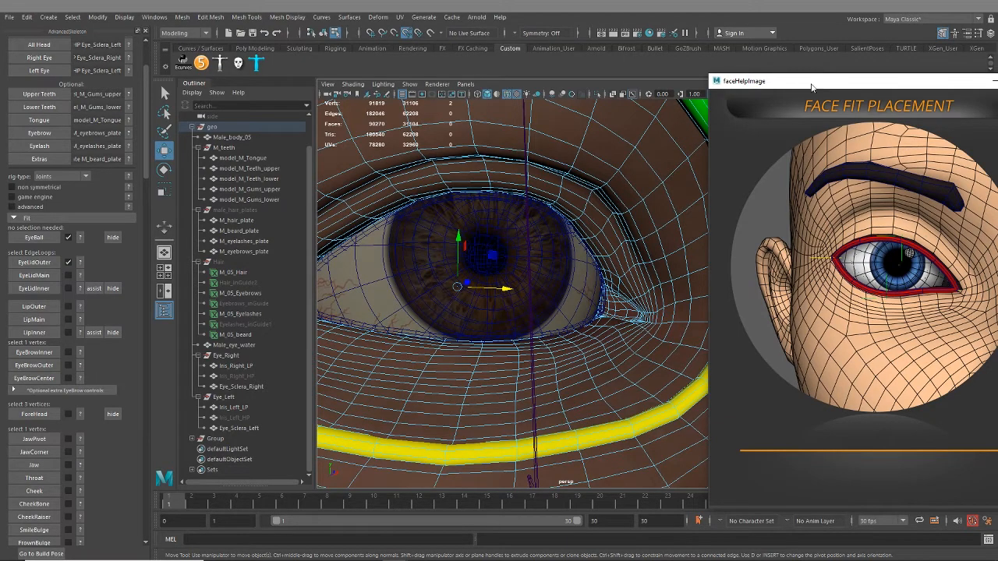
{"action": "left_click_drag", "start_coordinate": [812, 87], "coordinate": [997, 156]}
Examine the edges along the right eye's upper and lower eyelid rims from several angles
{"action": "left_click_drag", "start_coordinate": [636, 324], "coordinate": [617, 294], "text": "alt"}
{"action": "right_click_drag", "start_coordinate": [617, 294], "coordinate": [636, 306], "text": "alt"}
{"action": "left_click_drag", "start_coordinate": [636, 307], "coordinate": [557, 126], "text": "alt"}
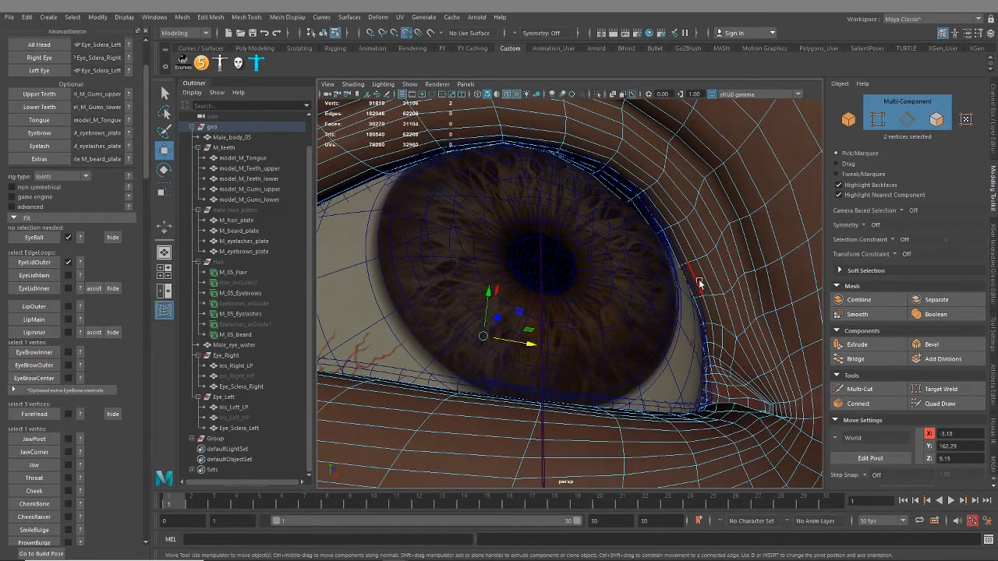
{"action": "left_click_drag", "start_coordinate": [696, 320], "coordinate": [682, 333], "text": "alt"}
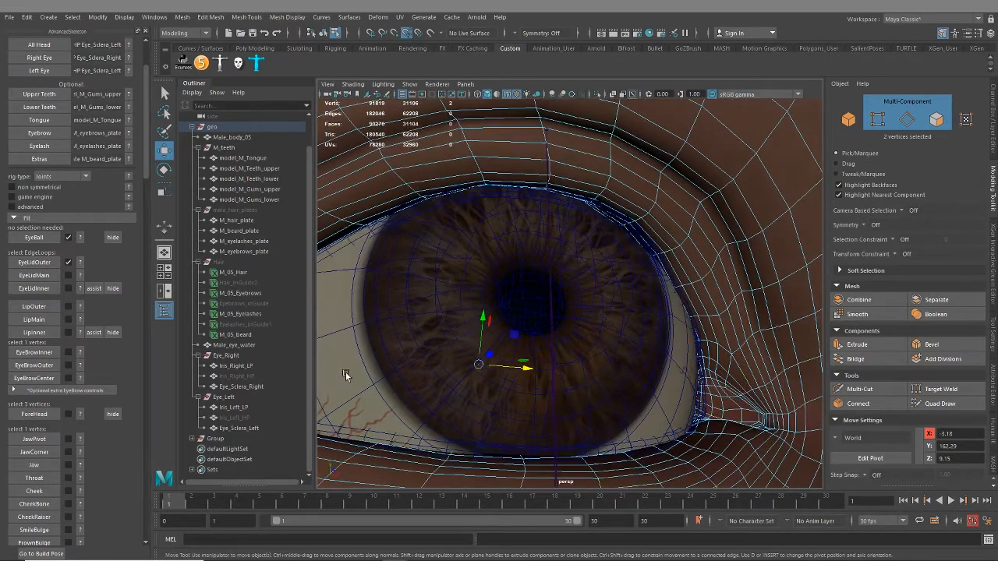
{"action": "mouse_move", "coordinate": [587, 267]}
{"action": "left_mouse_down", "text": "alt"}
{"action": "mouse_move", "coordinate": [689, 190]}
{"action": "mouse_move", "coordinate": [582, 253]}
{"action": "left_mouse_up", "text": "alt"}
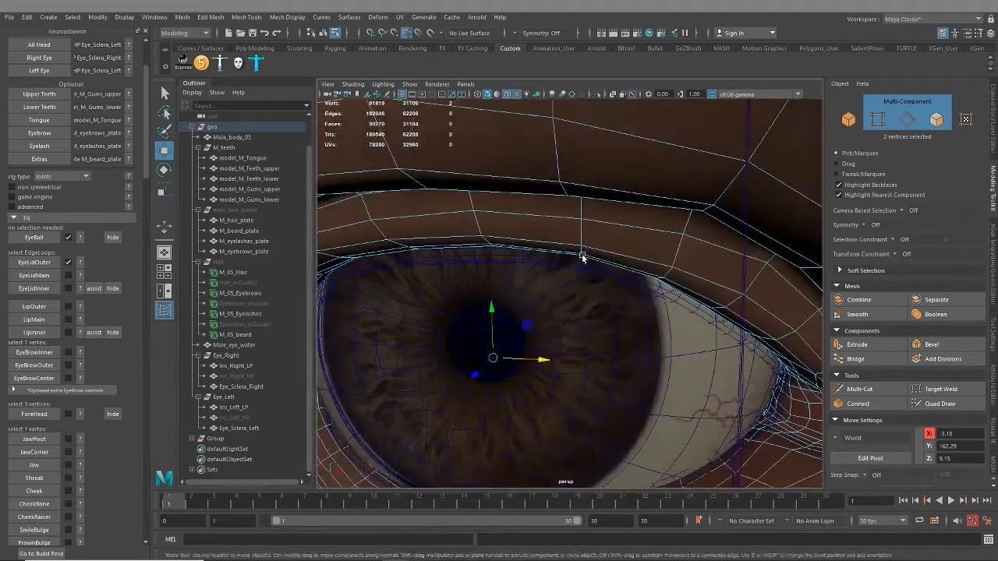
{"action": "middle_click_drag", "start_coordinate": [507, 394], "coordinate": [597, 229], "text": "alt"}
{"action": "scroll", "coordinate": [483, 269], "scroll_direction": "down", "scroll_amount": 3}
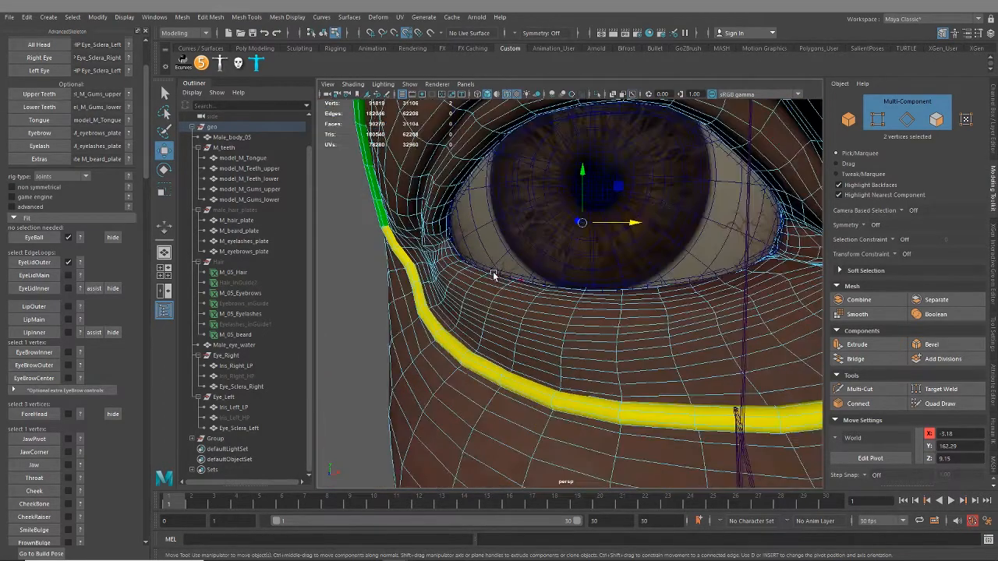
{"action": "left_click_drag", "start_coordinate": [495, 274], "coordinate": [561, 216], "text": "alt"}
{"action": "scroll", "coordinate": [602, 263], "scroll_direction": "up", "scroll_amount": 3}
{"action": "middle_click_drag", "start_coordinate": [561, 216], "coordinate": [600, 325], "text": "alt"}
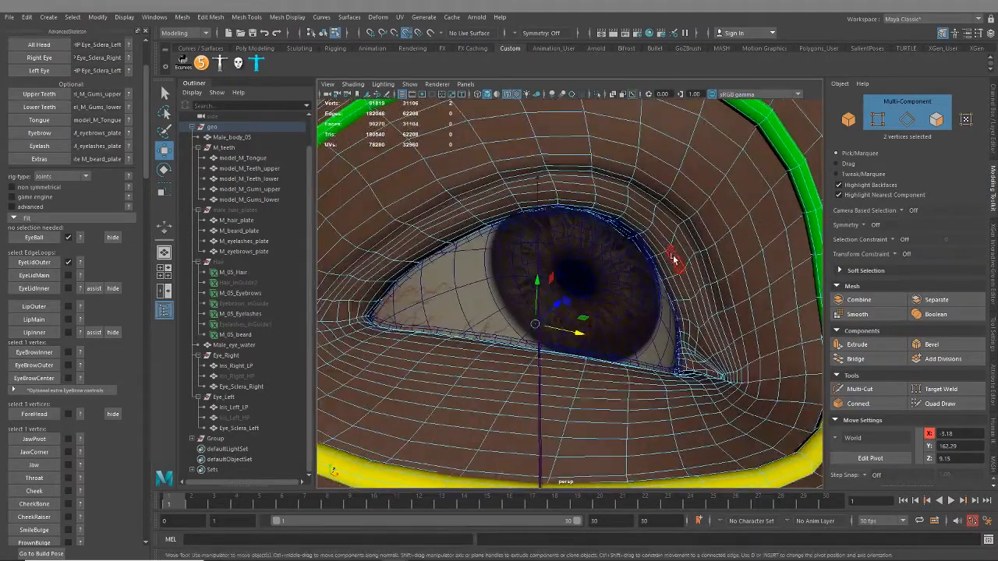
Select a closed edge loop near the right eyelid rim and check its path along the lids and eye corners
{"action": "double_click", "coordinate": [660, 249]}
{"action": "mouse_move", "coordinate": [660, 250]}
{"action": "left_mouse_down", "text": "alt"}
{"action": "mouse_move", "coordinate": [646, 277]}
{"action": "mouse_move", "coordinate": [653, 286]}
{"action": "mouse_move", "coordinate": [675, 267]}
{"action": "mouse_move", "coordinate": [662, 260]}
{"action": "mouse_move", "coordinate": [670, 251]}
{"action": "left_mouse_up", "text": "alt"}
{"action": "scroll", "coordinate": [702, 270], "scroll_direction": "up", "scroll_amount": 4}
{"action": "double_click", "coordinate": [725, 235], "text": "shift"}
{"action": "left_click_drag", "start_coordinate": [725, 235], "coordinate": [696, 273], "text": "alt"}
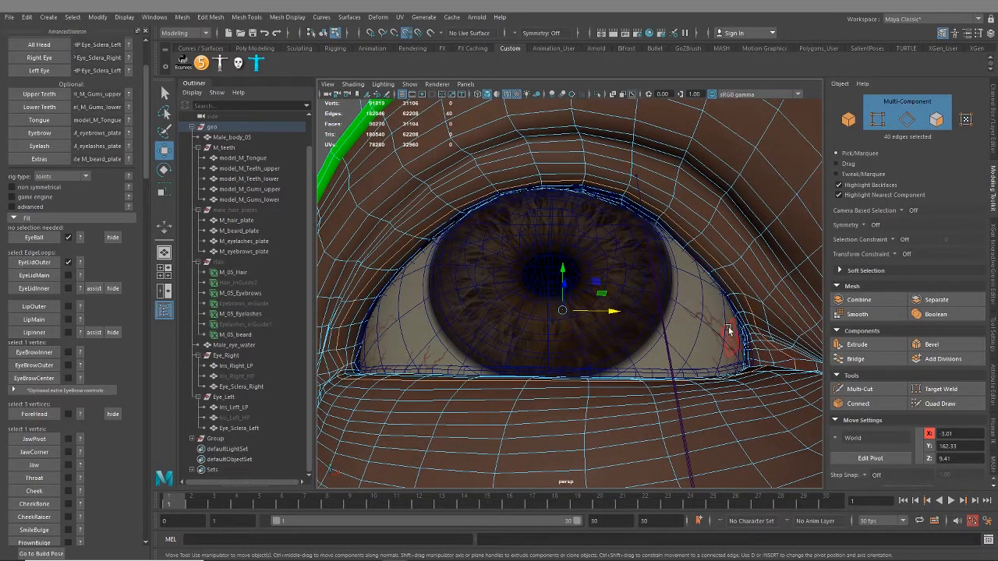
{"action": "mouse_move", "coordinate": [729, 330]}
{"action": "left_mouse_down", "text": "alt"}
{"action": "mouse_move", "coordinate": [722, 346]}
{"action": "mouse_move", "coordinate": [739, 346]}
{"action": "left_mouse_up", "text": "alt"}
{"action": "middle_click_drag", "start_coordinate": [668, 435], "coordinate": [660, 378], "text": "alt"}
{"action": "left_click_drag", "start_coordinate": [610, 387], "coordinate": [651, 386], "text": "alt"}
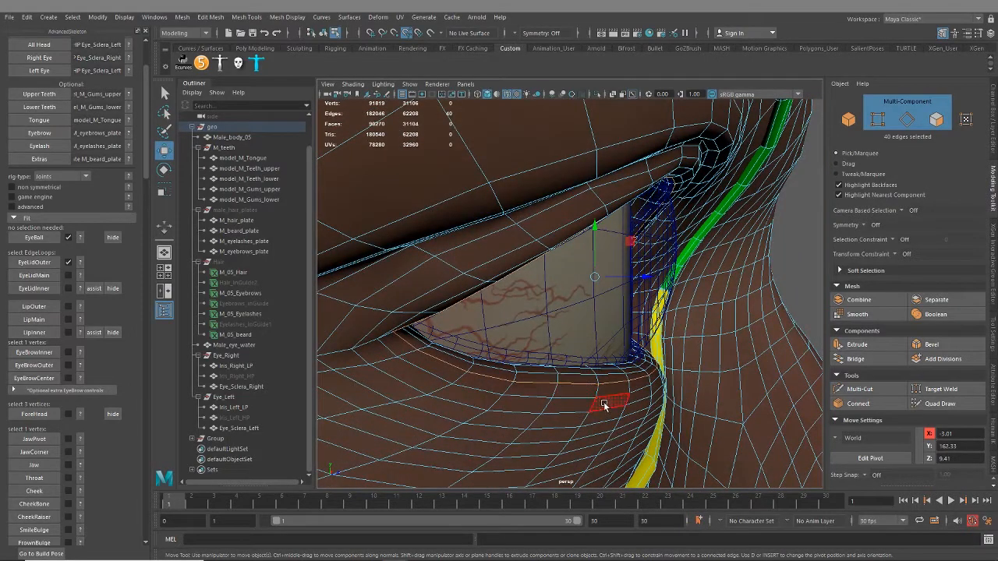
{"action": "left_click_drag", "start_coordinate": [655, 392], "coordinate": [595, 379], "text": "alt"}
{"action": "right_click_drag", "start_coordinate": [595, 379], "coordinate": [608, 383], "text": "alt"}
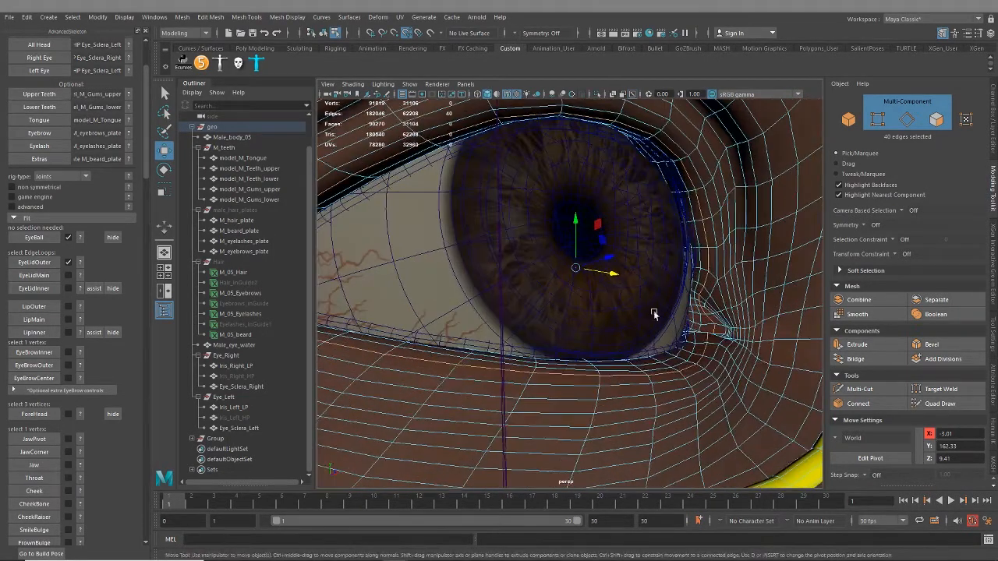
{"action": "mouse_move", "coordinate": [655, 314]}
{"action": "left_mouse_down", "text": "alt"}
{"action": "mouse_move", "coordinate": [666, 330]}
{"action": "mouse_move", "coordinate": [637, 317]}
{"action": "left_mouse_up", "text": "alt"}
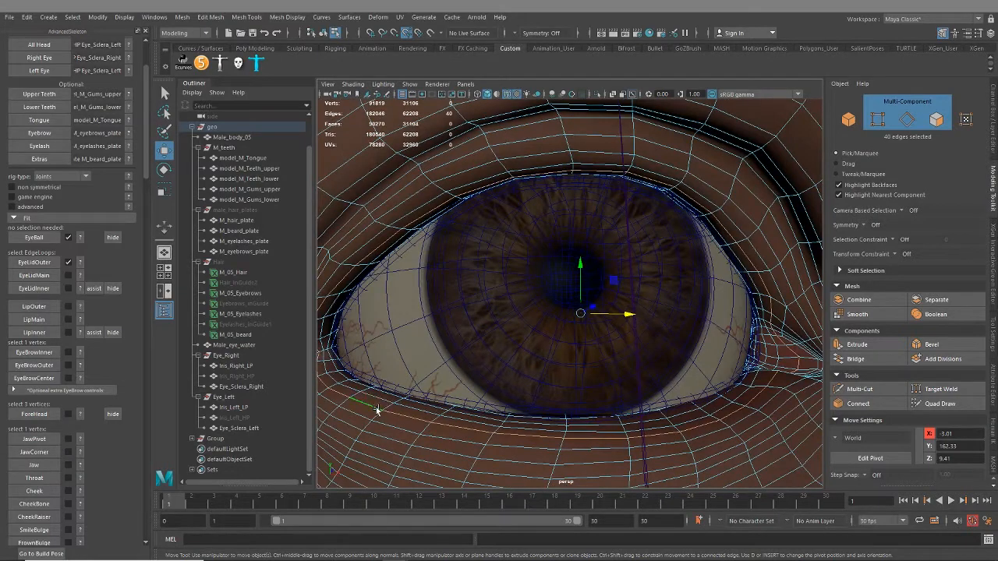
Try adding edges around the right eye's inner corner to the selection, then reselect only the eyelid loop
{"action": "scroll", "coordinate": [718, 330], "scroll_direction": "up", "scroll_amount": 4}
{"action": "scroll", "coordinate": [745, 337], "scroll_direction": "up", "scroll_amount": 2}
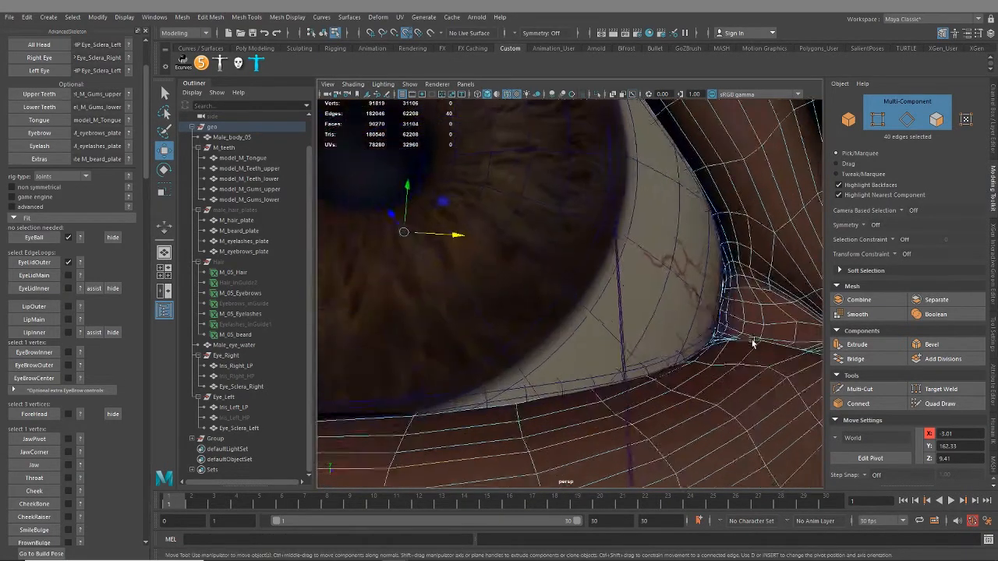
{"action": "middle_click_drag", "start_coordinate": [753, 343], "coordinate": [650, 333], "text": "alt"}
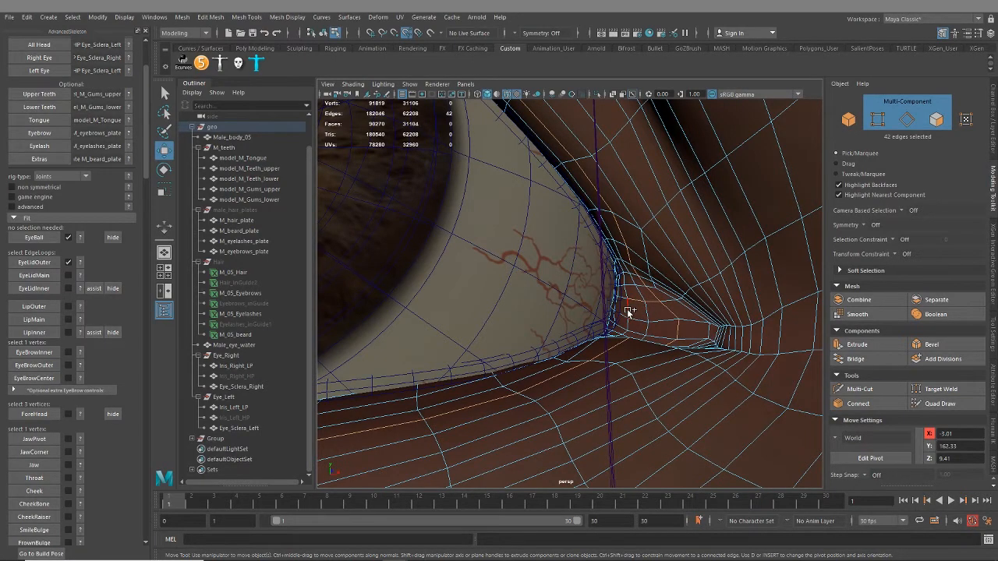
{"action": "double_click", "coordinate": [628, 309], "text": "shift"}
{"action": "mouse_move", "coordinate": [626, 348]}
{"action": "left_mouse_down", "text": "alt"}
{"action": "mouse_move", "coordinate": [617, 372]}
{"action": "mouse_move", "coordinate": [628, 367]}
{"action": "left_mouse_up", "text": "alt"}
{"action": "scroll", "coordinate": [572, 379], "scroll_direction": "down", "scroll_amount": 4}
{"action": "scroll", "coordinate": [528, 269], "scroll_direction": "up", "scroll_amount": 5}
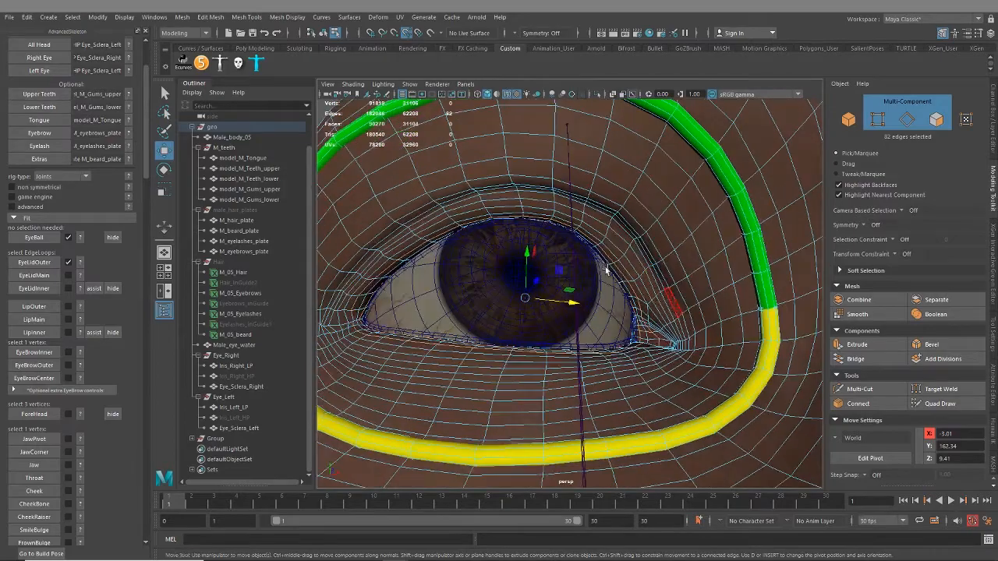
{"action": "double_click", "coordinate": [645, 252]}
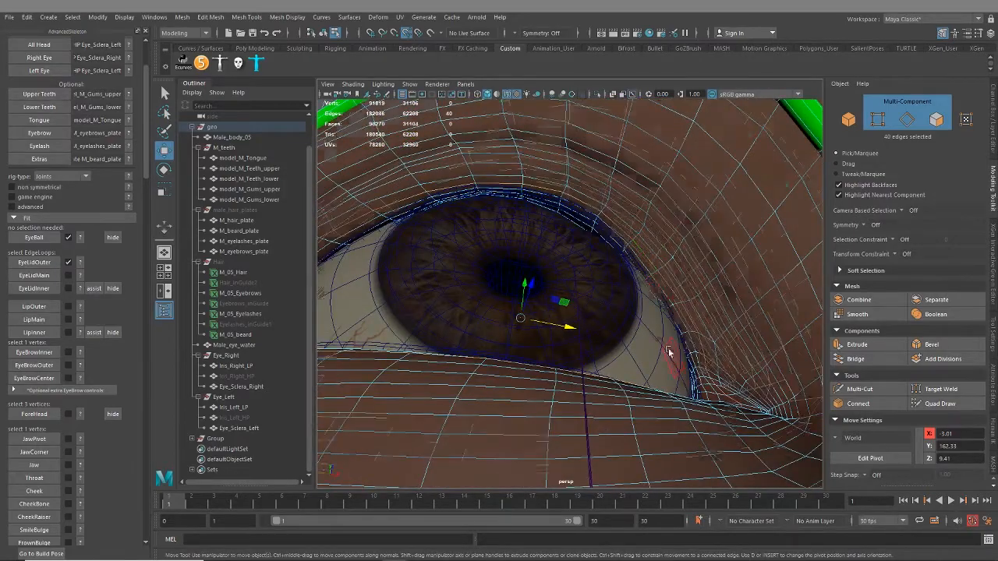
Hide the Male_eye_water mesh covering the right eye
{"action": "scroll", "coordinate": [663, 360], "scroll_direction": "down", "scroll_amount": 4}
{"action": "left_click_drag", "start_coordinate": [644, 377], "coordinate": [664, 344], "text": "alt"}
{"action": "scroll", "coordinate": [596, 330], "scroll_direction": "up", "scroll_amount": 2}
{"action": "scroll", "coordinate": [597, 330], "scroll_direction": "up", "scroll_amount": 2}
{"action": "left_click", "coordinate": [664, 344]}
{"action": "right_click_drag", "start_coordinate": [590, 264], "coordinate": [637, 247]}
{"action": "left_click", "coordinate": [635, 400]}
{"action": "left_click_drag", "start_coordinate": [639, 354], "coordinate": [507, 282], "text": "alt"}
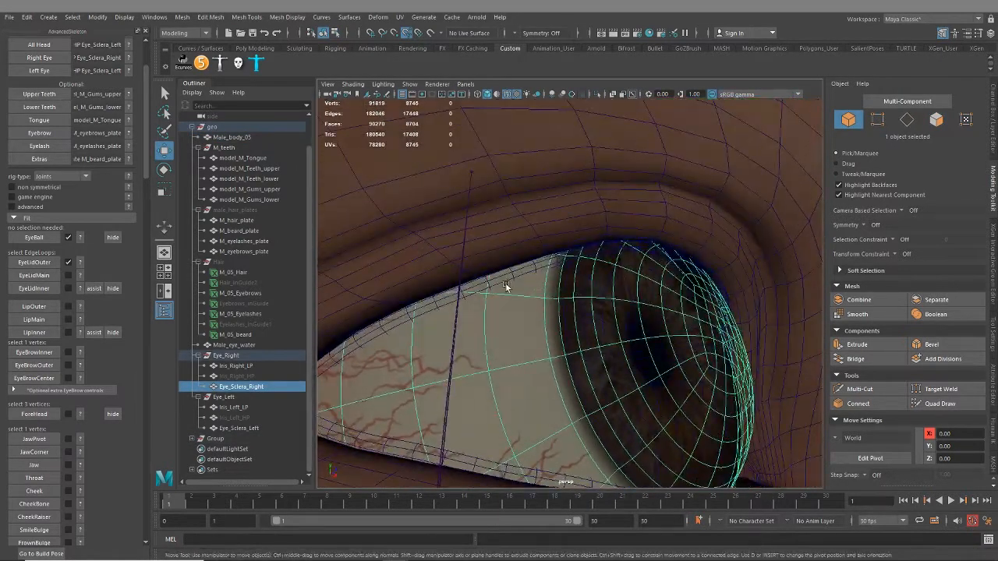
{"action": "left_click", "coordinate": [505, 279]}
{"action": "key", "text": "h"}
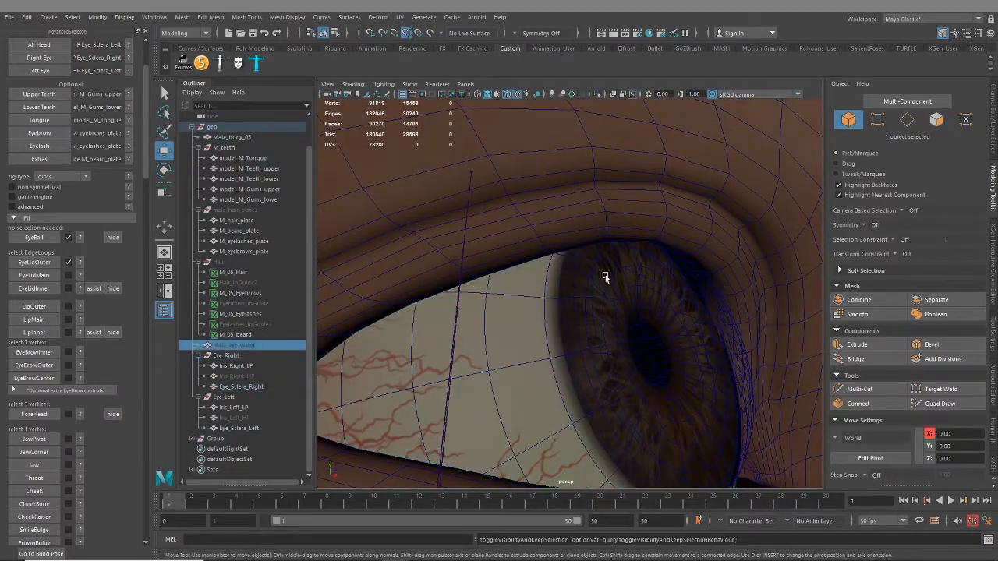
Select Male_body_05, check how the upper lid curls inward, and select the closed edge loop along the right eyelid rim
{"action": "mouse_move", "coordinate": [618, 283]}
{"action": "left_mouse_down", "text": "alt"}
{"action": "mouse_move", "coordinate": [612, 268]}
{"action": "mouse_move", "coordinate": [649, 267]}
{"action": "mouse_move", "coordinate": [610, 283]}
{"action": "mouse_move", "coordinate": [613, 275]}
{"action": "left_mouse_up", "text": "alt"}
{"action": "left_click", "coordinate": [628, 203]}
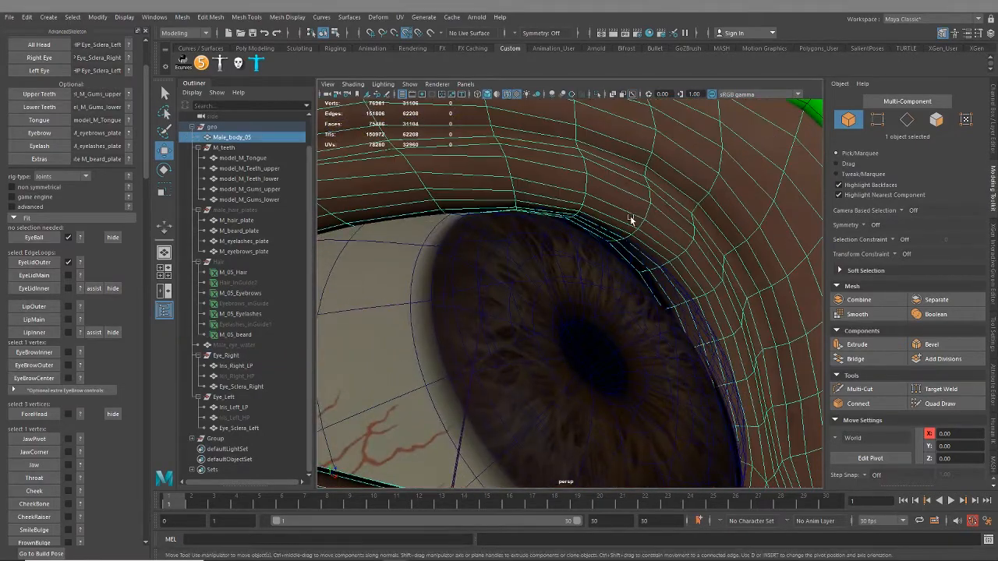
{"action": "left_click_drag", "start_coordinate": [672, 259], "coordinate": [691, 324], "text": "alt"}
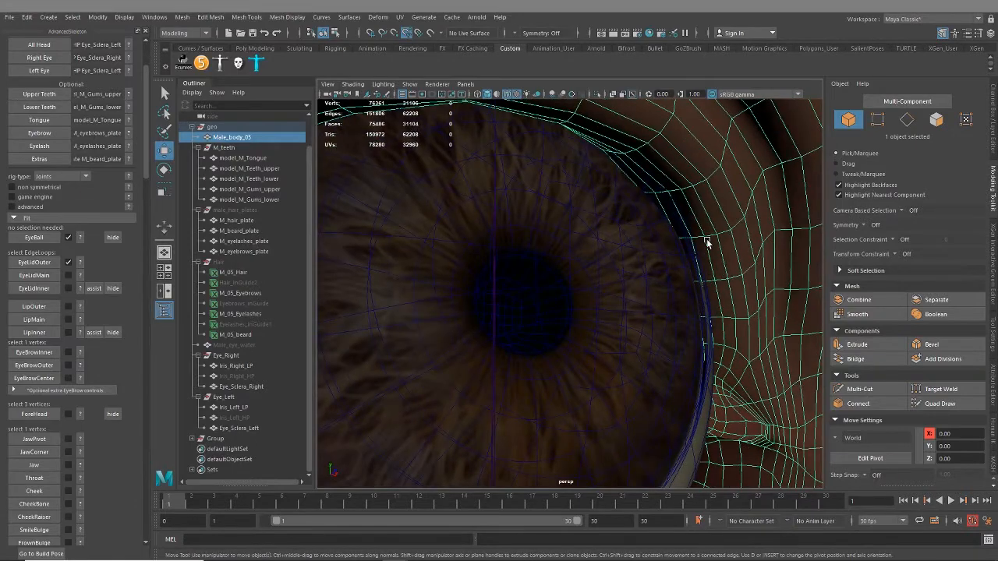
{"action": "left_click_drag", "start_coordinate": [705, 240], "coordinate": [690, 292], "text": "alt"}
{"action": "left_click_drag", "start_coordinate": [576, 294], "coordinate": [631, 294], "text": "alt"}
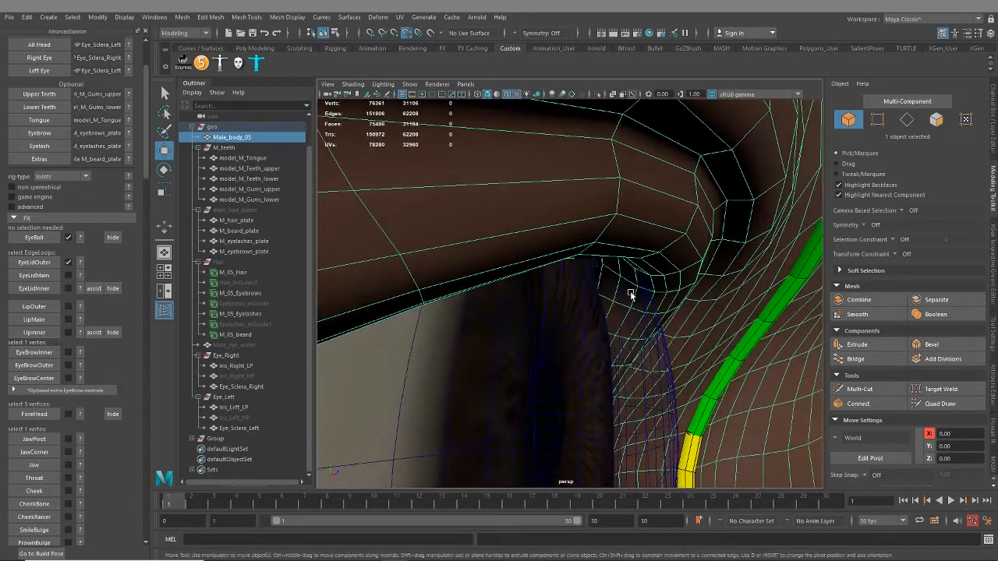
{"action": "right_click_drag", "start_coordinate": [667, 269], "coordinate": [663, 240]}
{"action": "left_click", "coordinate": [658, 273]}
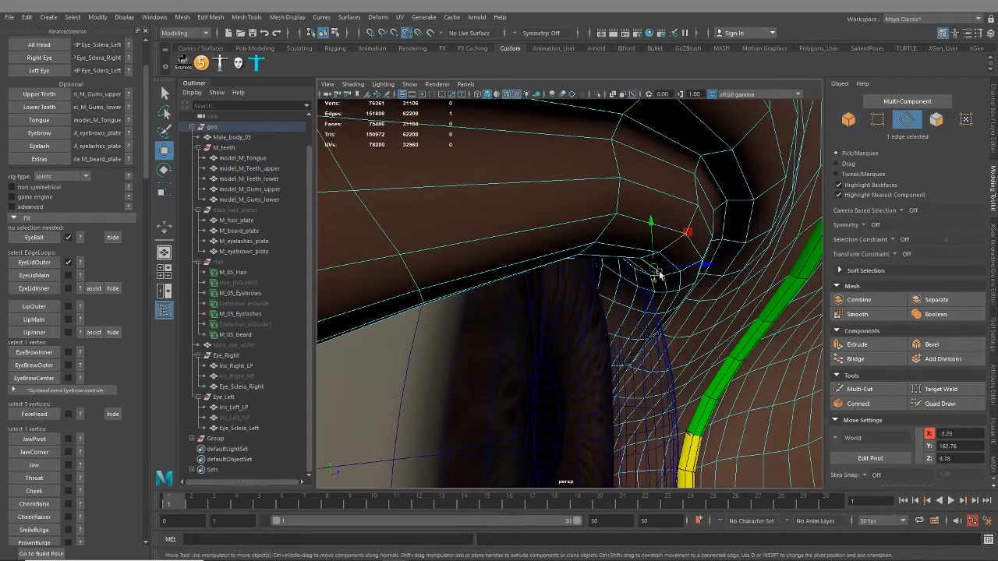
{"action": "double_click", "coordinate": [659, 273]}
Select the right eyelid's closed edge loop, switch to multi-component selection, and add the vertex at the eye's inner corner
{"action": "scroll", "coordinate": [676, 379], "scroll_direction": "down", "scroll_amount": 5}
{"action": "left_click_drag", "start_coordinate": [676, 381], "coordinate": [717, 430], "text": "alt"}
{"action": "scroll", "coordinate": [562, 317], "scroll_direction": "up", "scroll_amount": 5}
{"action": "key", "text": "F7"}
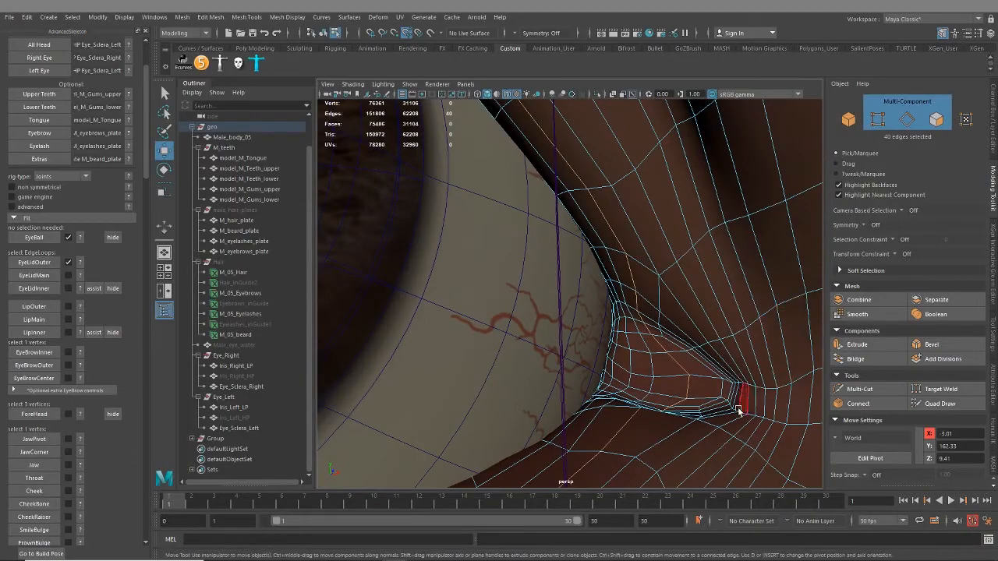
{"action": "left_click", "coordinate": [691, 378], "text": "shift"}
{"action": "scroll", "coordinate": [656, 396], "scroll_direction": "down", "scroll_amount": 4}
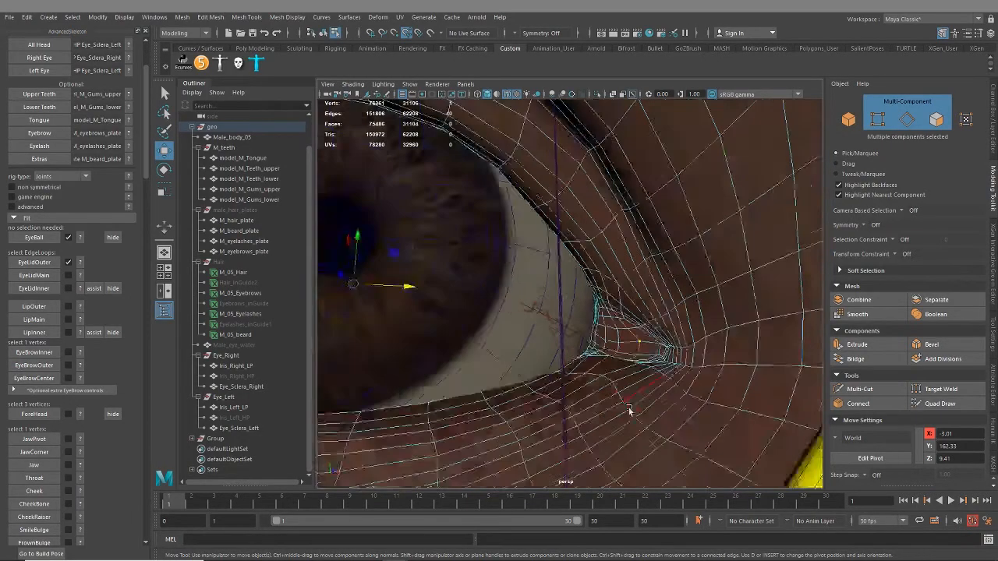
Try adding the vertex at the right eye's outer corner to the eyelid loop selection
{"action": "left_click_drag", "start_coordinate": [631, 412], "coordinate": [485, 338], "text": "alt"}
{"action": "scroll", "coordinate": [575, 280], "scroll_direction": "up", "scroll_amount": 5}
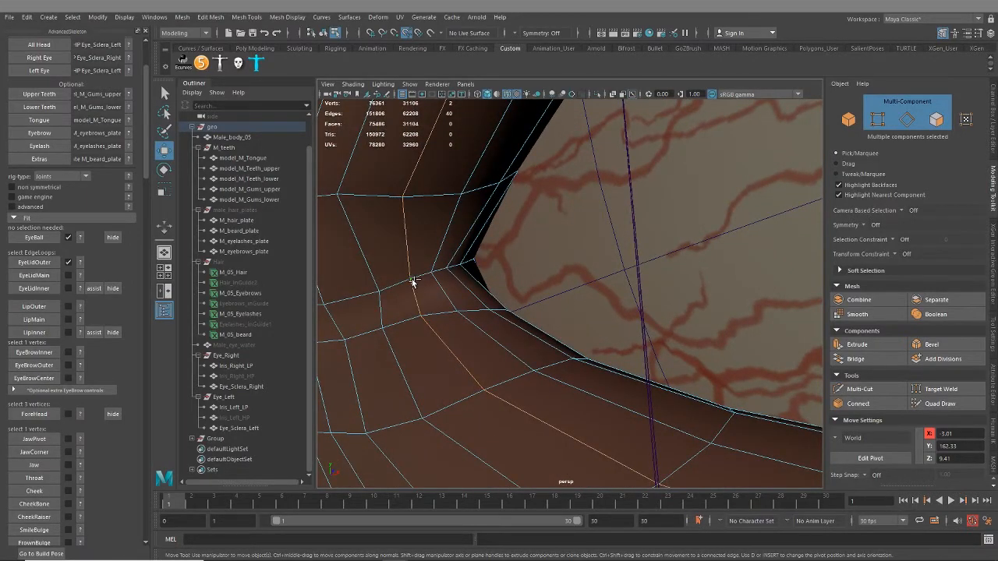
{"action": "scroll", "coordinate": [415, 284], "scroll_direction": "down", "scroll_amount": 8}
{"action": "left_click_drag", "start_coordinate": [442, 366], "coordinate": [623, 339], "text": "alt"}
{"action": "scroll", "coordinate": [553, 345], "scroll_direction": "up", "scroll_amount": 3}
{"action": "scroll", "coordinate": [622, 205], "scroll_direction": "up", "scroll_amount": 6}
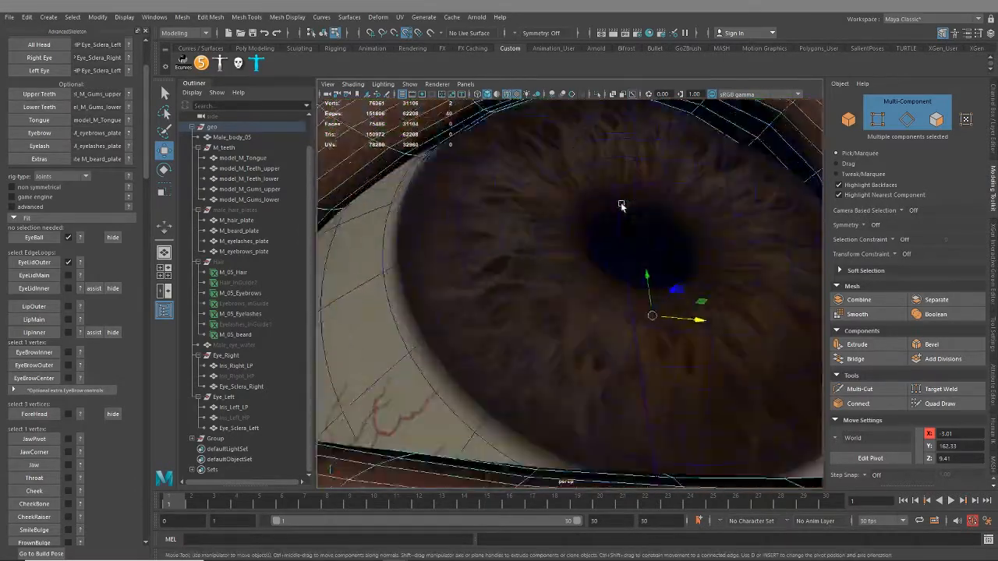
Reselect only the closed edge loop along the right eyelid rim, checking its path along the upper lid
{"action": "left_click_drag", "start_coordinate": [622, 205], "coordinate": [533, 317], "text": "alt"}
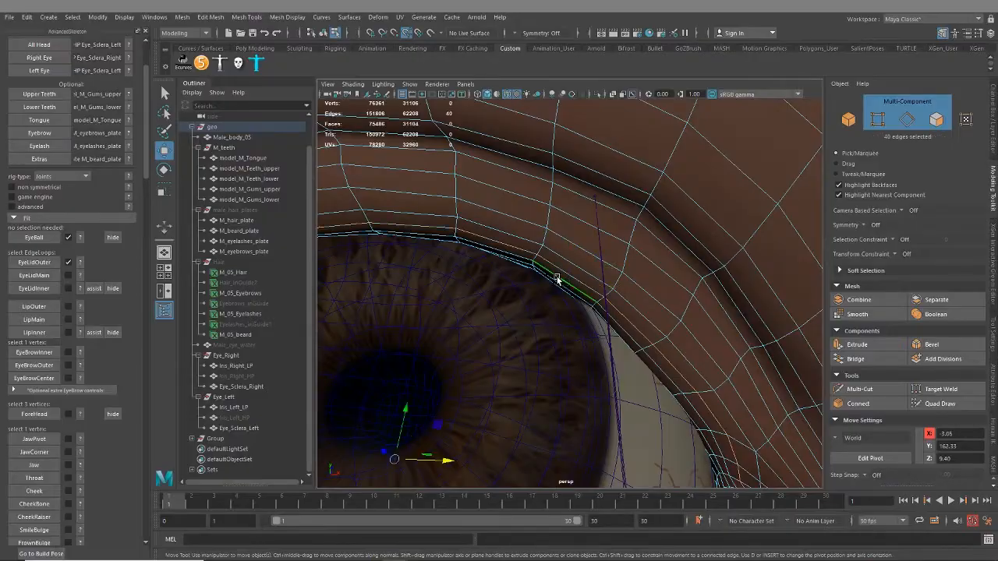
{"action": "scroll", "coordinate": [557, 278], "scroll_direction": "down", "scroll_amount": 6}
{"action": "middle_click_drag", "start_coordinate": [597, 366], "coordinate": [586, 289], "text": "alt"}
{"action": "left_click_drag", "start_coordinate": [586, 289], "coordinate": [597, 319], "text": "alt"}
{"action": "scroll", "coordinate": [598, 319], "scroll_direction": "up", "scroll_amount": 6}
Add the vertices at the right eye's inner and outer corners to the selected eyelid edge loop
{"action": "middle_click_drag", "start_coordinate": [802, 401], "coordinate": [589, 345], "text": "alt"}
{"action": "scroll", "coordinate": [588, 346], "scroll_direction": "up", "scroll_amount": 3}
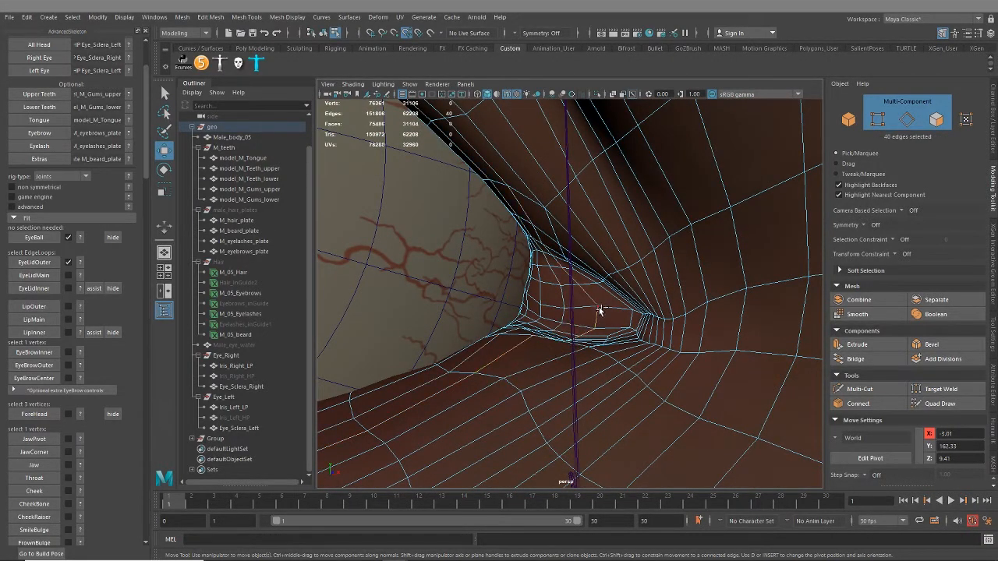
{"action": "middle_click_drag", "start_coordinate": [380, 377], "coordinate": [626, 345], "text": "alt"}
{"action": "left_click_drag", "start_coordinate": [626, 346], "coordinate": [538, 351], "text": "alt"}
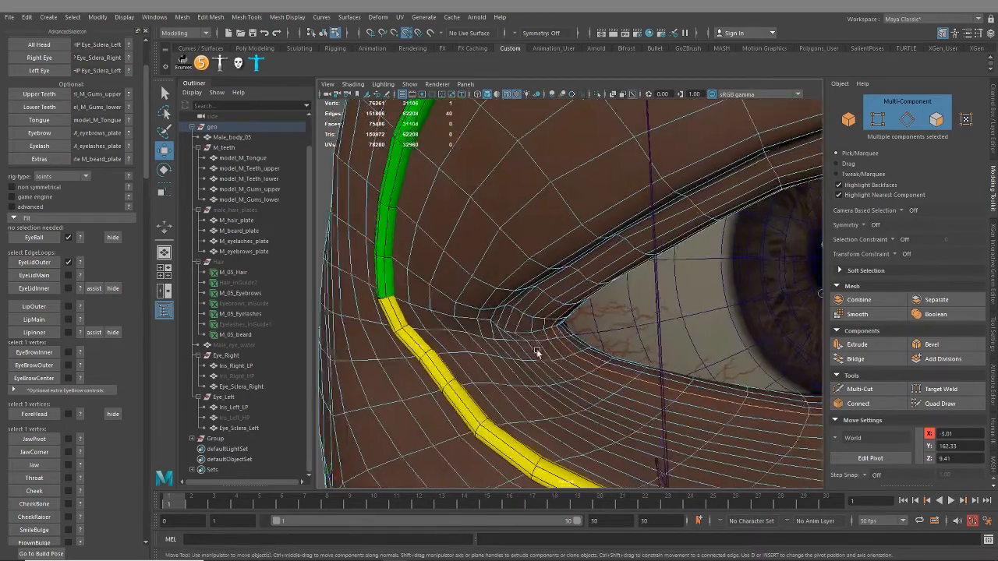
{"action": "right_click_drag", "start_coordinate": [537, 352], "coordinate": [632, 392], "text": "alt"}
{"action": "left_click_drag", "start_coordinate": [632, 393], "coordinate": [551, 314], "text": "alt"}
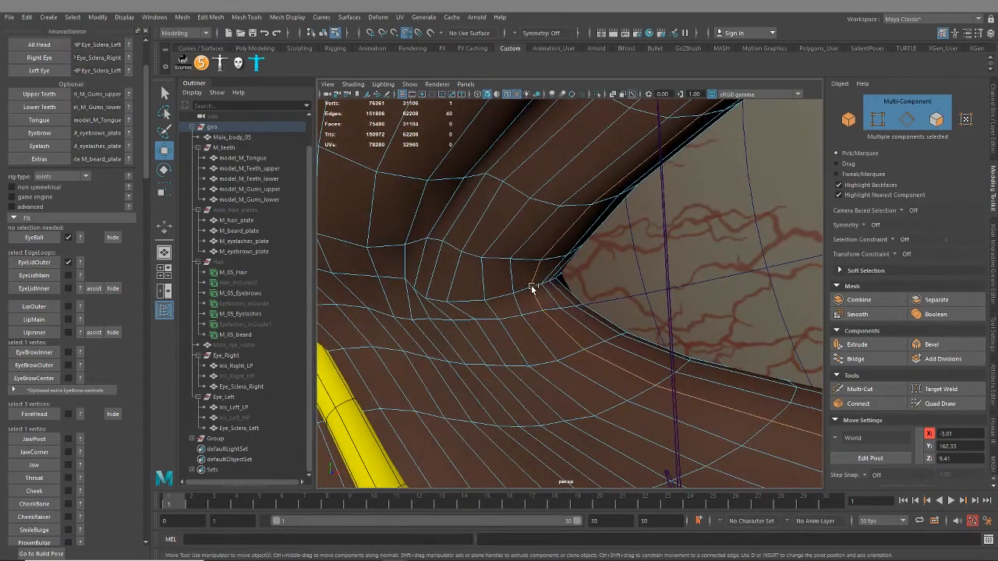
{"action": "scroll", "coordinate": [539, 359], "scroll_direction": "down", "scroll_amount": 5}
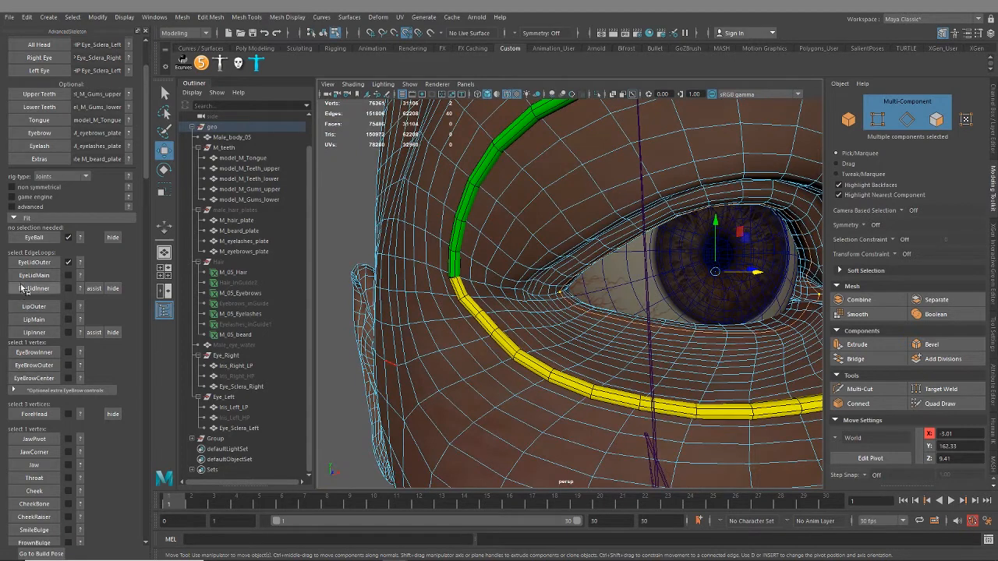
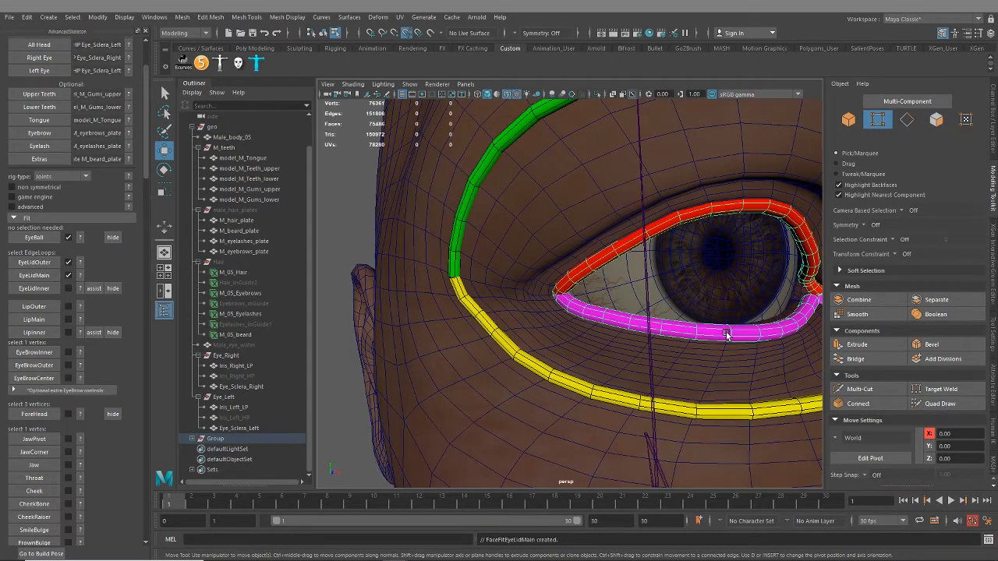
Inspect the EyeLidMain fit geometry along the right eyelid rim from corner to corner
{"action": "left_click_drag", "start_coordinate": [689, 308], "coordinate": [493, 256], "text": "alt"}
{"action": "left_click_drag", "start_coordinate": [416, 273], "coordinate": [435, 291], "text": "alt"}
{"action": "mouse_move", "coordinate": [515, 234]}
{"action": "left_mouse_down", "text": "alt"}
{"action": "mouse_move", "coordinate": [487, 248]}
{"action": "mouse_move", "coordinate": [506, 270]}
{"action": "mouse_move", "coordinate": [517, 229]}
{"action": "mouse_move", "coordinate": [506, 244]}
{"action": "left_mouse_up", "text": "alt"}
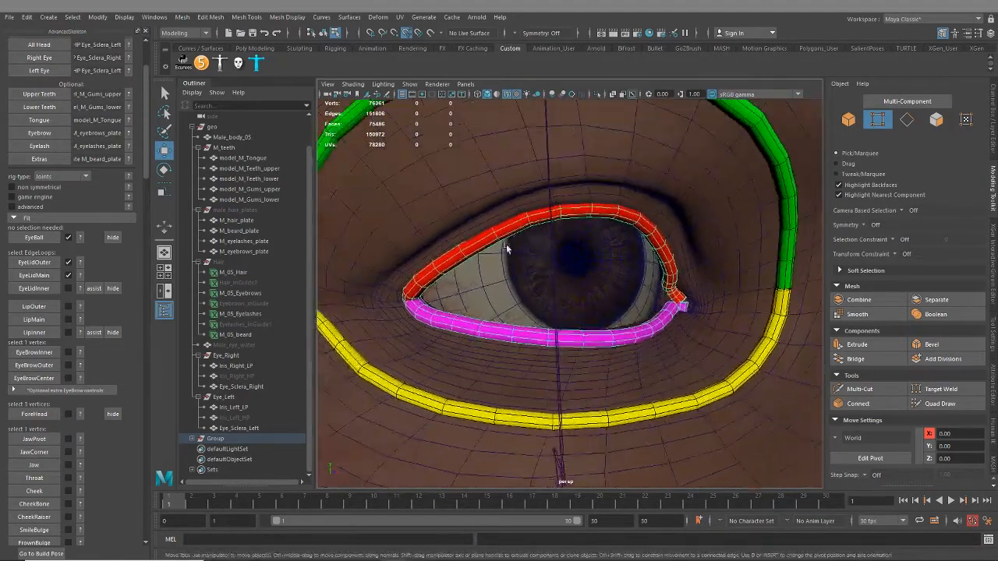
{"action": "scroll", "coordinate": [506, 244], "scroll_direction": "up", "scroll_amount": 5}
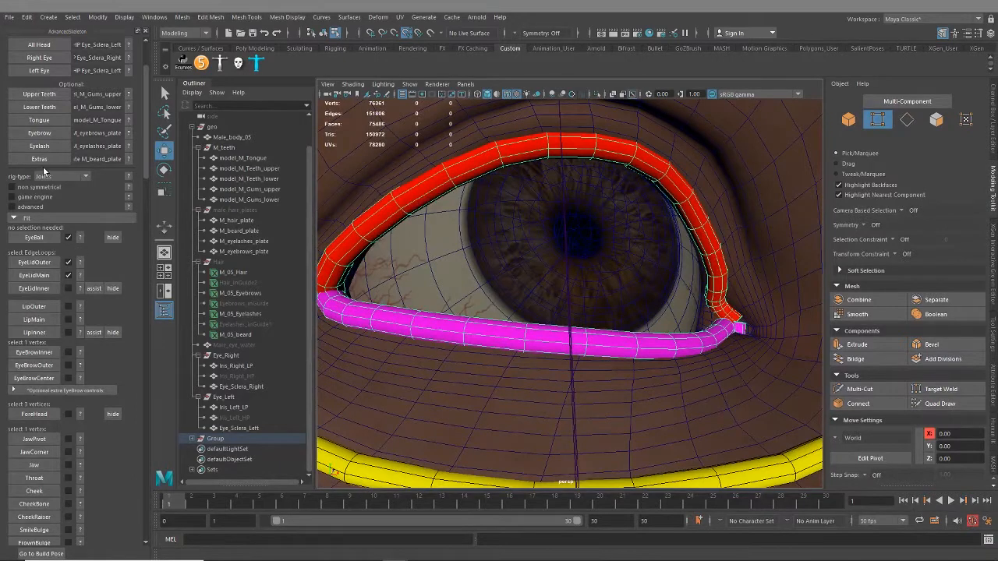
{"action": "scroll", "coordinate": [44, 170], "scroll_direction": "up", "scroll_amount": 3}
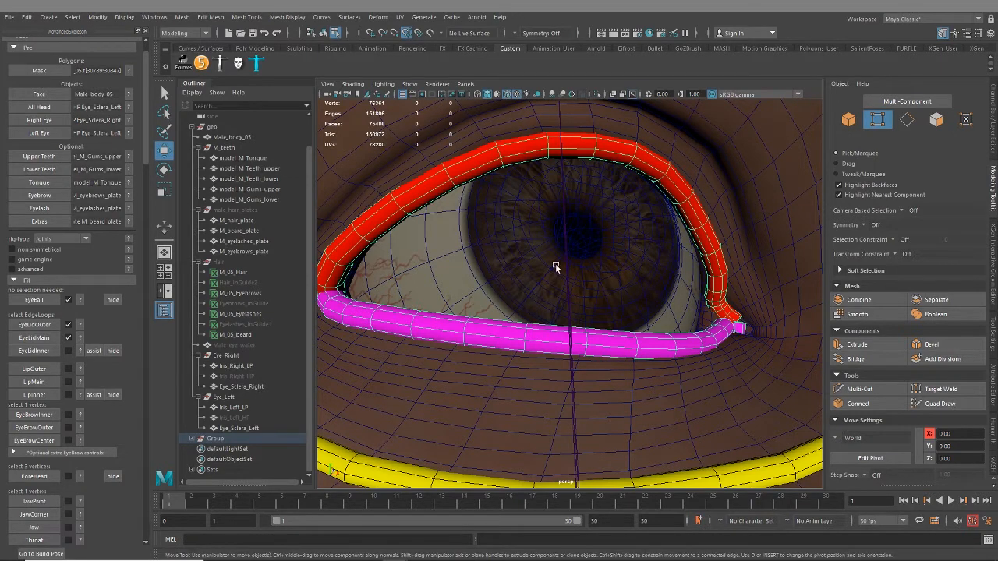
{"action": "left_click_drag", "start_coordinate": [451, 263], "coordinate": [457, 271], "text": "alt"}
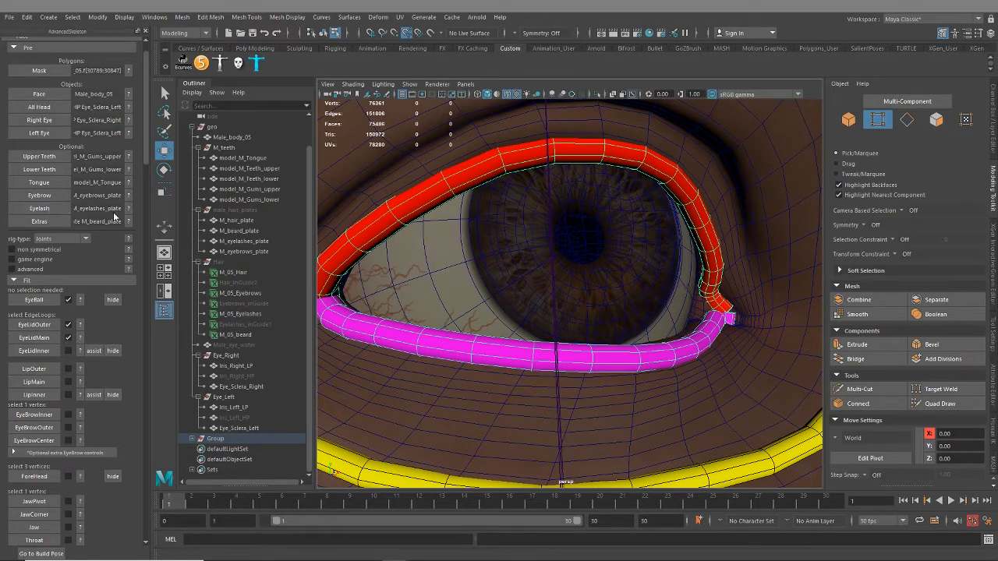
Assign the eye water mesh and M_eyelashes_plate together as the eyelash objects, and check the All Head and Eyelash entries
{"action": "left_click", "coordinate": [234, 344]}
{"action": "left_click", "coordinate": [265, 242], "text": "ctrl"}
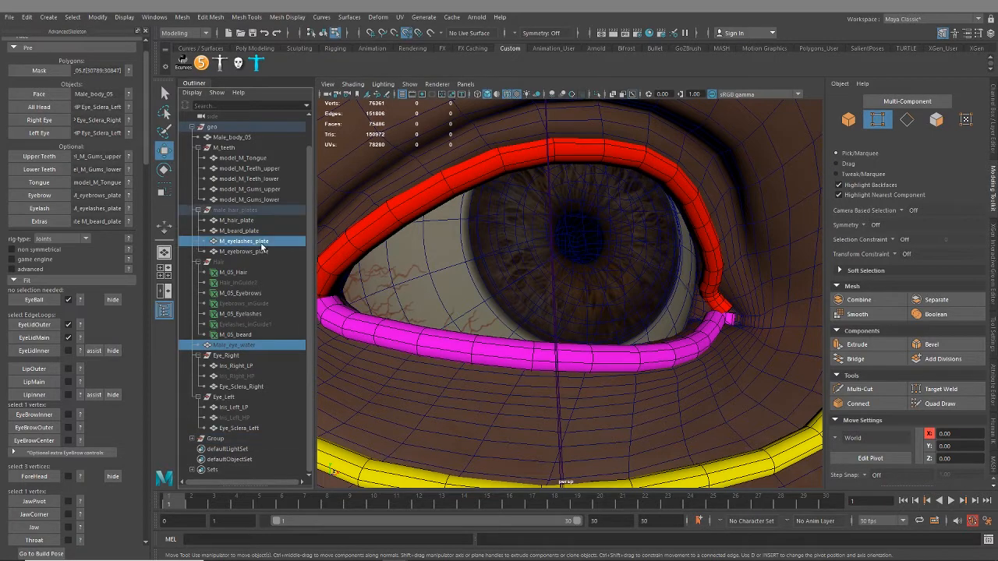
{"action": "left_click", "coordinate": [39, 209]}
{"action": "scroll", "coordinate": [531, 379], "scroll_direction": "down", "scroll_amount": 4}
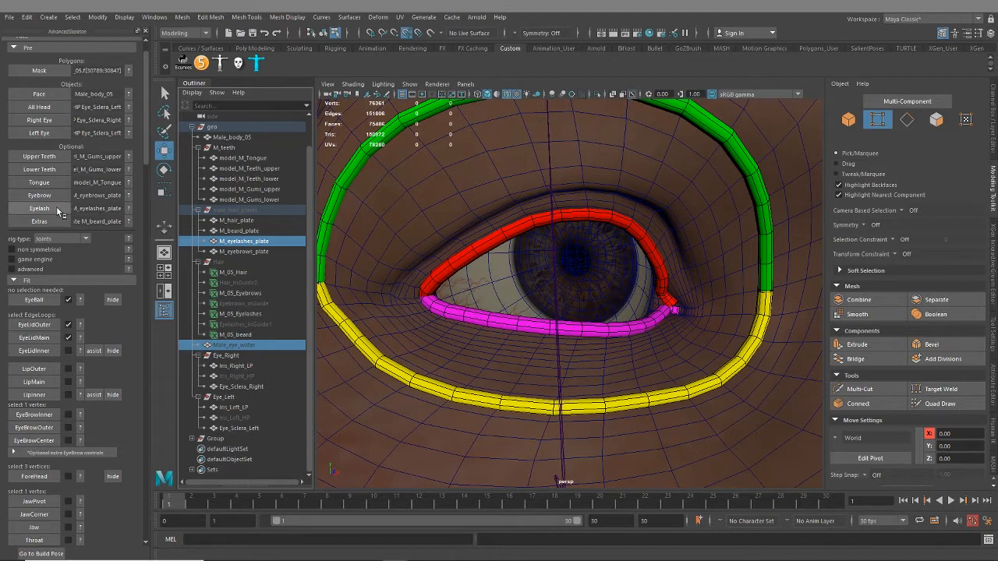
{"action": "scroll", "coordinate": [86, 209], "scroll_direction": "up", "scroll_amount": 2}
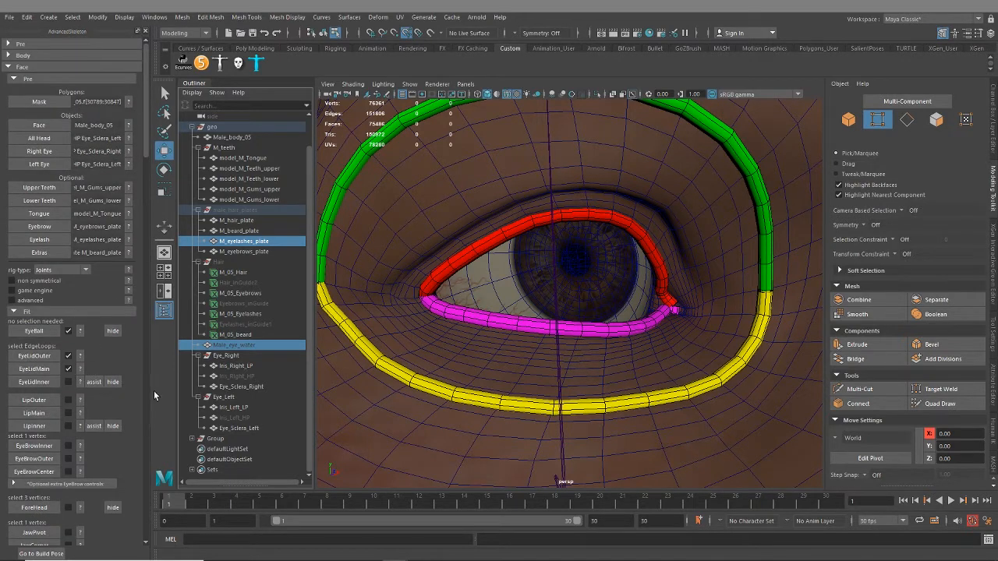
{"action": "scroll", "coordinate": [132, 400], "scroll_direction": "down", "scroll_amount": 2}
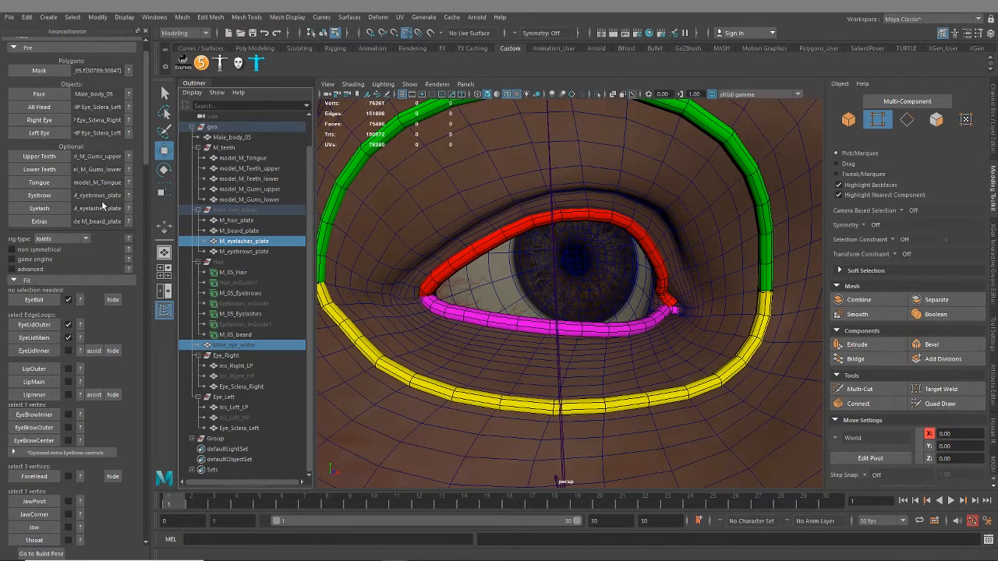
{"action": "scroll", "coordinate": [452, 307], "scroll_direction": "down", "scroll_amount": 8}
{"action": "scroll", "coordinate": [452, 308], "scroll_direction": "up", "scroll_amount": 7}
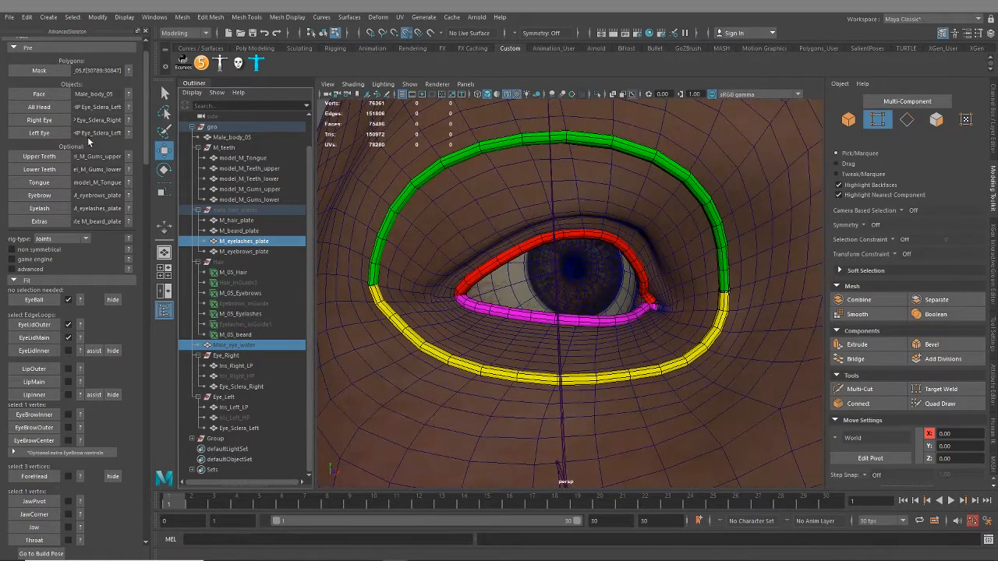
{"action": "double_click", "coordinate": [111, 104]}
{"action": "double_click", "coordinate": [94, 210]}
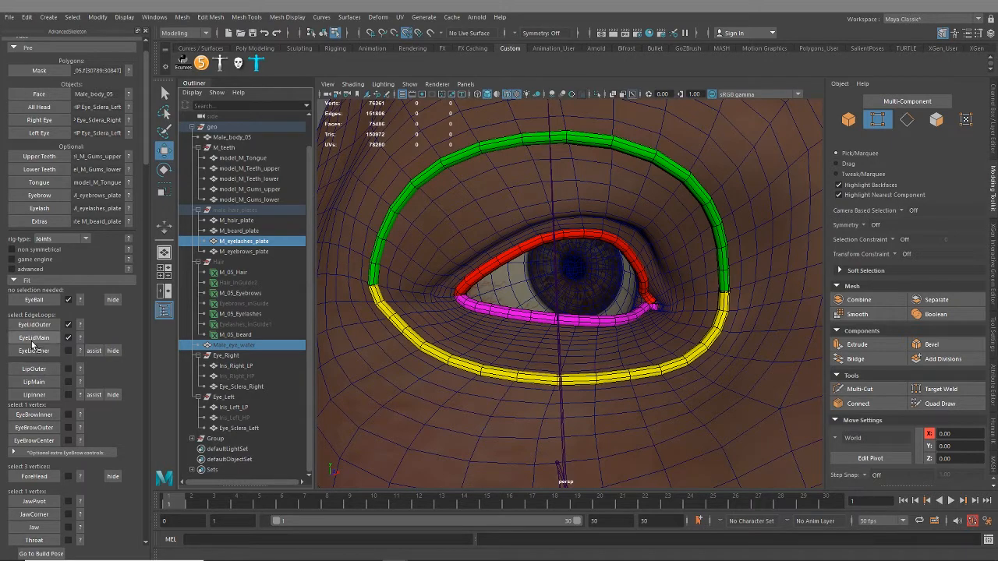
Select an edge loop inside the right eye socket, switch to multi-component selection, and add the loop's vertex at one eye corner
{"action": "left_click_drag", "start_coordinate": [746, 276], "coordinate": [648, 333], "text": "alt"}
{"action": "right_click_drag", "start_coordinate": [622, 247], "coordinate": [621, 218]}
{"action": "double_click", "coordinate": [614, 282]}
{"action": "left_click_drag", "start_coordinate": [621, 279], "coordinate": [616, 290], "text": "alt"}
{"action": "right_click_drag", "start_coordinate": [617, 290], "coordinate": [623, 304], "text": "alt"}
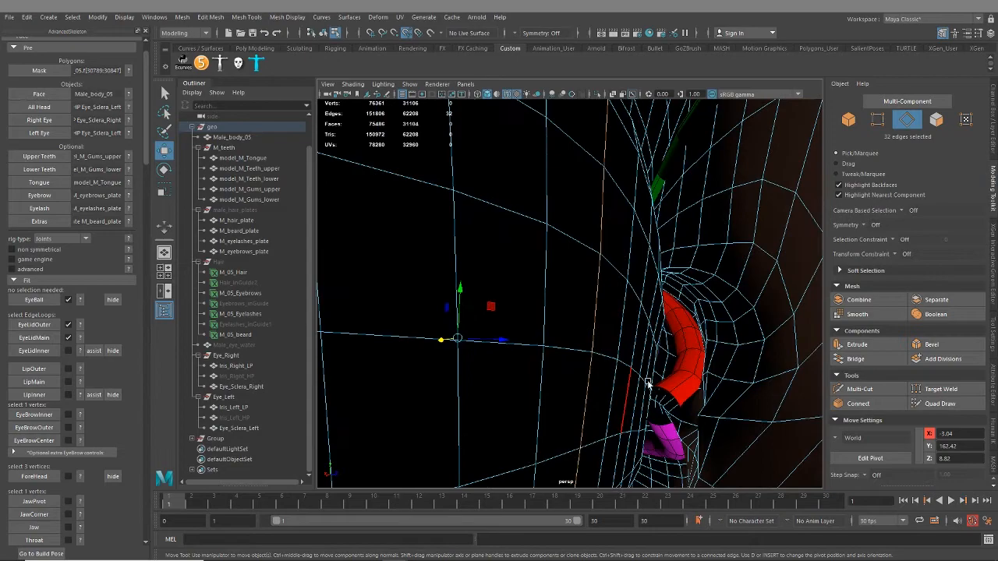
{"action": "left_click", "coordinate": [919, 101]}
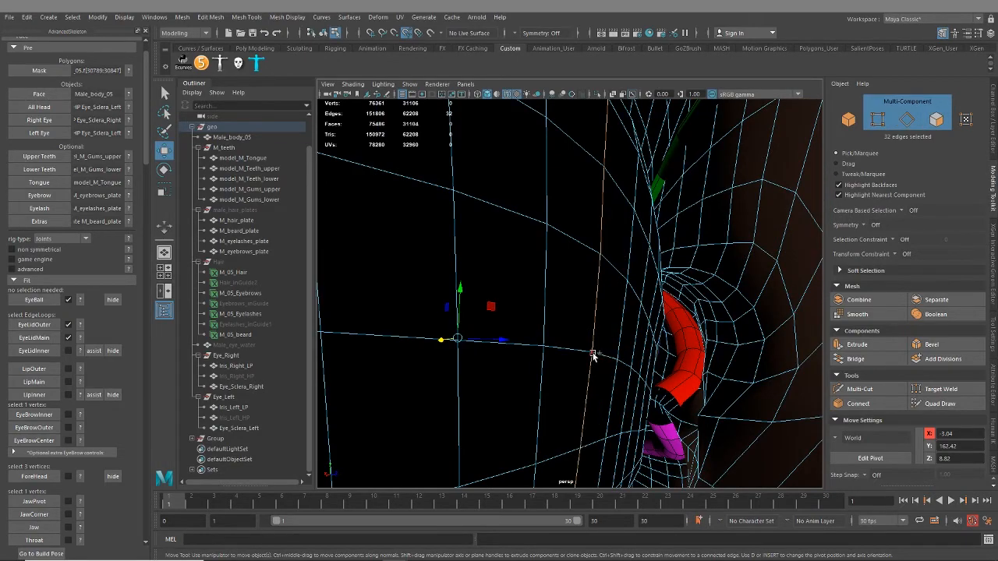
{"action": "left_click", "coordinate": [593, 356], "text": "shift"}
Try adding the vertex at the opposite eye corner to the inner eyelid loop selection
{"action": "left_click_drag", "start_coordinate": [510, 319], "coordinate": [548, 288], "text": "alt"}
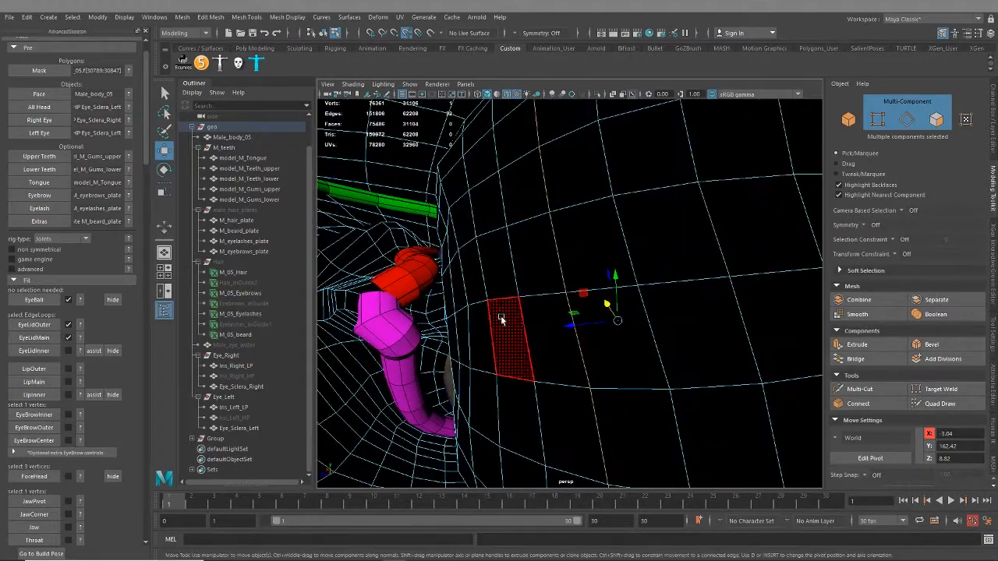
{"action": "mouse_move", "coordinate": [501, 319]}
{"action": "left_mouse_down", "text": "alt"}
{"action": "mouse_move", "coordinate": [423, 315]}
{"action": "mouse_move", "coordinate": [411, 356]}
{"action": "mouse_move", "coordinate": [498, 334]}
{"action": "left_mouse_up", "text": "alt"}
{"action": "mouse_move", "coordinate": [558, 281]}
{"action": "left_mouse_down", "text": "alt"}
{"action": "mouse_move", "coordinate": [579, 297]}
{"action": "mouse_move", "coordinate": [636, 293]}
{"action": "mouse_move", "coordinate": [539, 314]}
{"action": "mouse_move", "coordinate": [570, 276]}
{"action": "left_mouse_up", "text": "alt"}
{"action": "scroll", "coordinate": [575, 303], "scroll_direction": "down", "scroll_amount": 8}
{"action": "right_click_drag", "start_coordinate": [569, 276], "coordinate": [611, 330], "text": "alt"}
{"action": "mouse_move", "coordinate": [610, 330]}
{"action": "left_mouse_down", "text": "alt"}
{"action": "mouse_move", "coordinate": [571, 305]}
{"action": "mouse_move", "coordinate": [559, 314]}
{"action": "mouse_move", "coordinate": [559, 332]}
{"action": "mouse_move", "coordinate": [600, 336]}
{"action": "left_mouse_up", "text": "alt"}
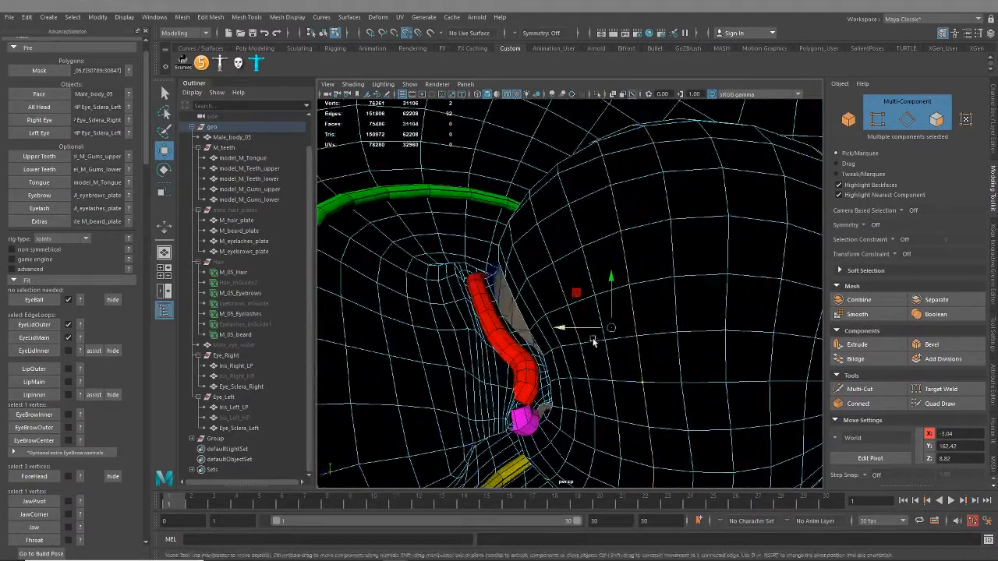
Reselect the neighbouring loop inside the eye socket with its two corner vertices and create the EyeLidInner fit from it
{"action": "double_click", "coordinate": [587, 269]}
{"action": "left_click_drag", "start_coordinate": [590, 279], "coordinate": [577, 216], "text": "alt"}
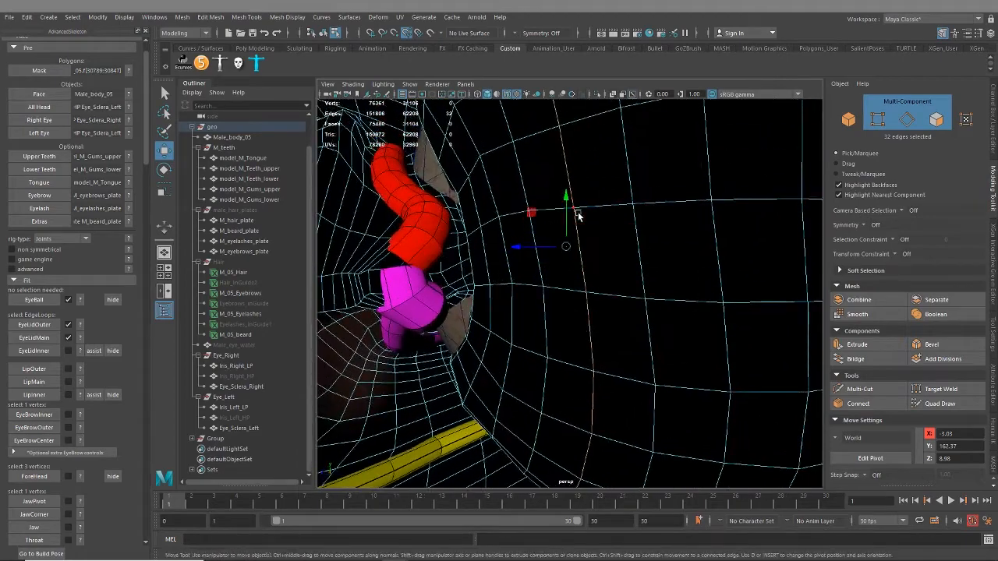
{"action": "left_click", "coordinate": [581, 238], "text": "shift"}
{"action": "left_click_drag", "start_coordinate": [576, 209], "coordinate": [632, 244], "text": "alt"}
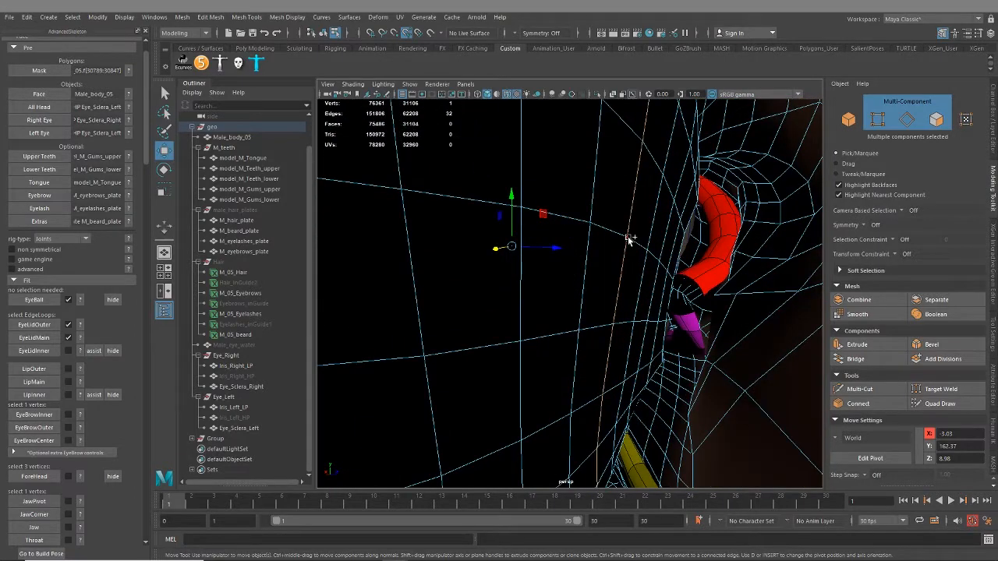
{"action": "left_click", "coordinate": [34, 350]}
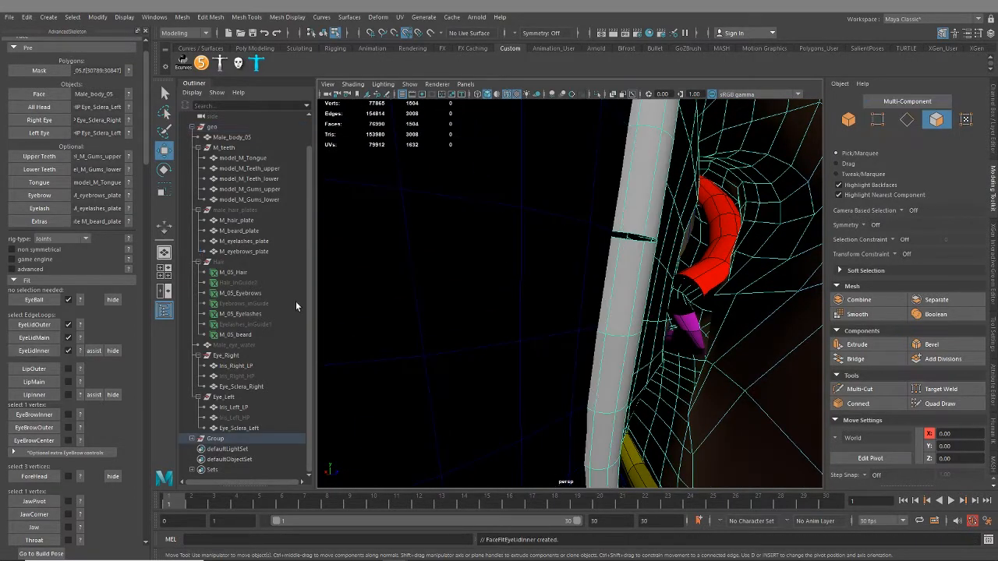
Inspect the eyelid region around the right eye from several angles and hide its red highlight
{"action": "scroll", "coordinate": [568, 348], "scroll_direction": "down", "scroll_amount": 10}
{"action": "left_click_drag", "start_coordinate": [598, 308], "coordinate": [507, 281], "text": "alt"}
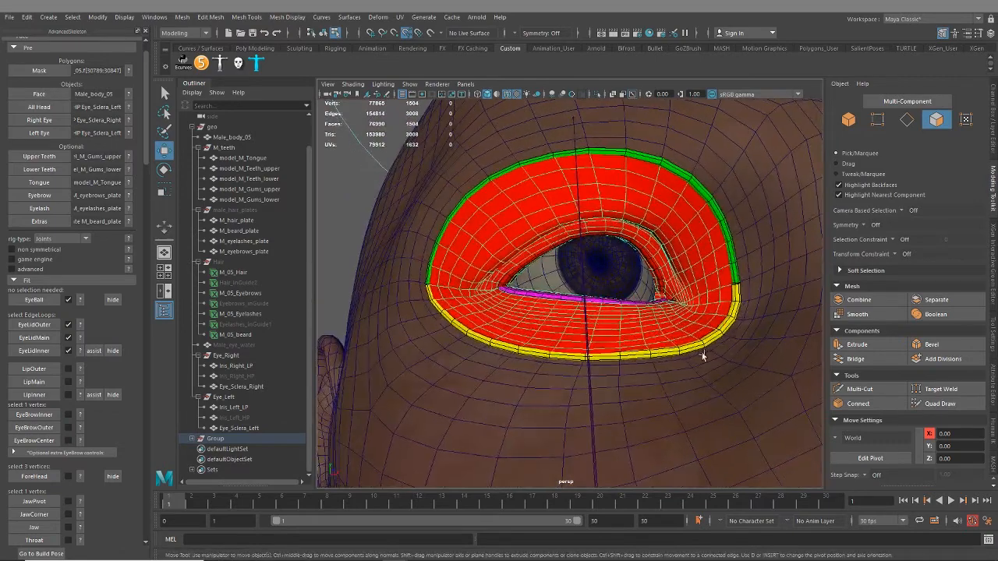
{"action": "left_click_drag", "start_coordinate": [754, 310], "coordinate": [662, 319], "text": "alt"}
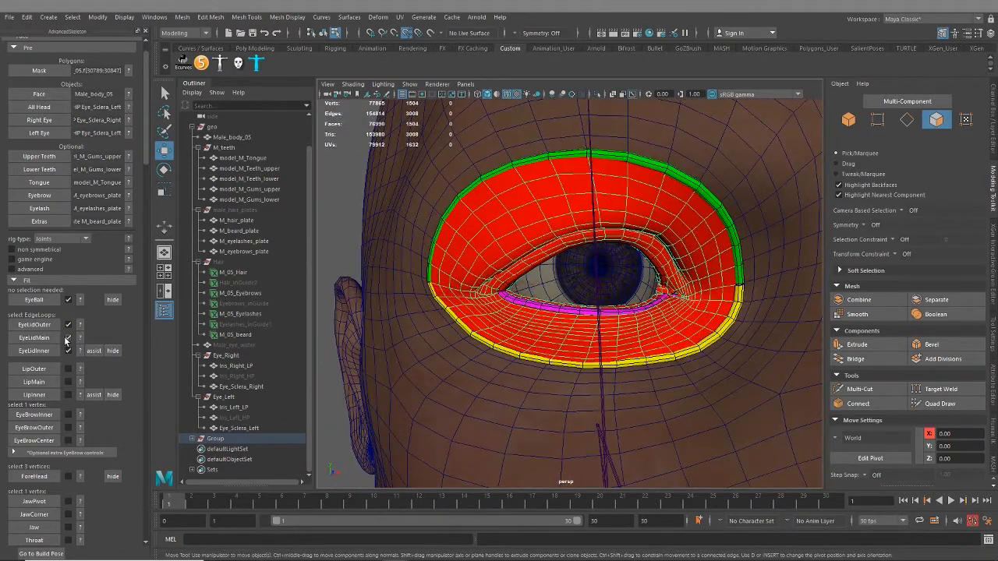
{"action": "left_click_drag", "start_coordinate": [546, 245], "coordinate": [598, 223], "text": "alt"}
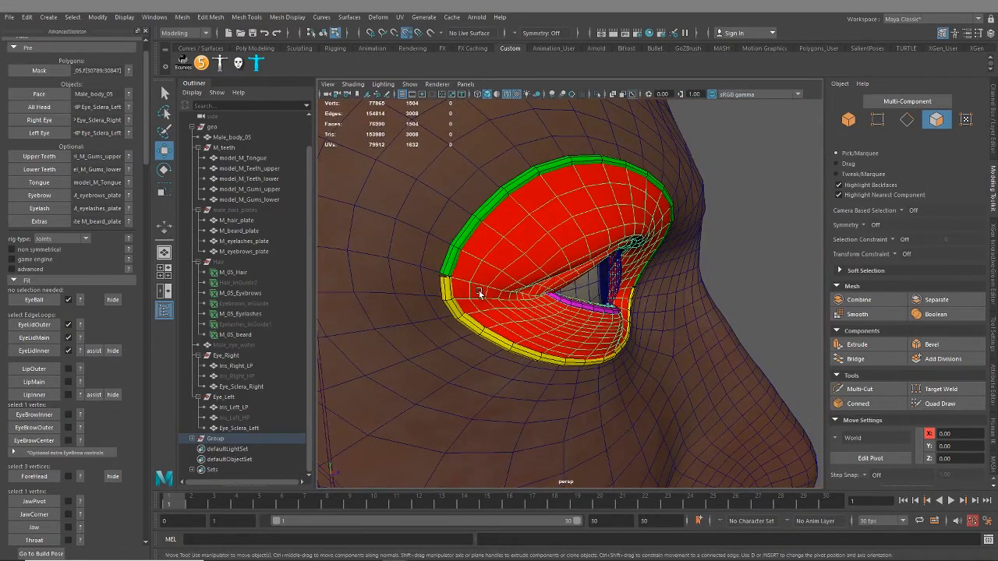
{"action": "left_click_drag", "start_coordinate": [522, 314], "coordinate": [467, 311], "text": "alt"}
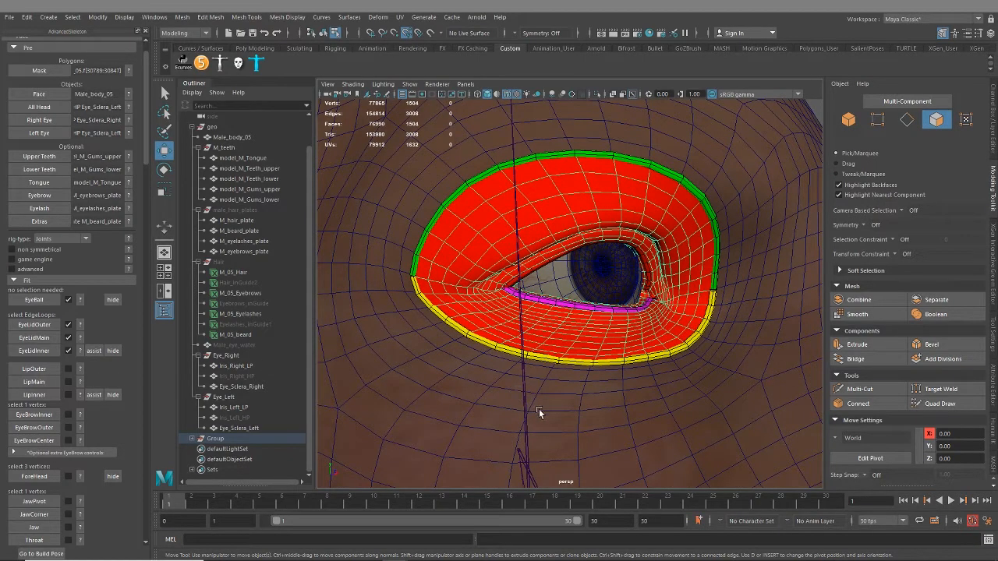
{"action": "left_click", "coordinate": [118, 351]}
Frame the mouth and place the Face Fit Placement lip reference image beside the model
{"action": "scroll", "coordinate": [585, 359], "scroll_direction": "down", "scroll_amount": 6}
{"action": "middle_click_drag", "start_coordinate": [626, 379], "coordinate": [606, 294], "text": "alt"}
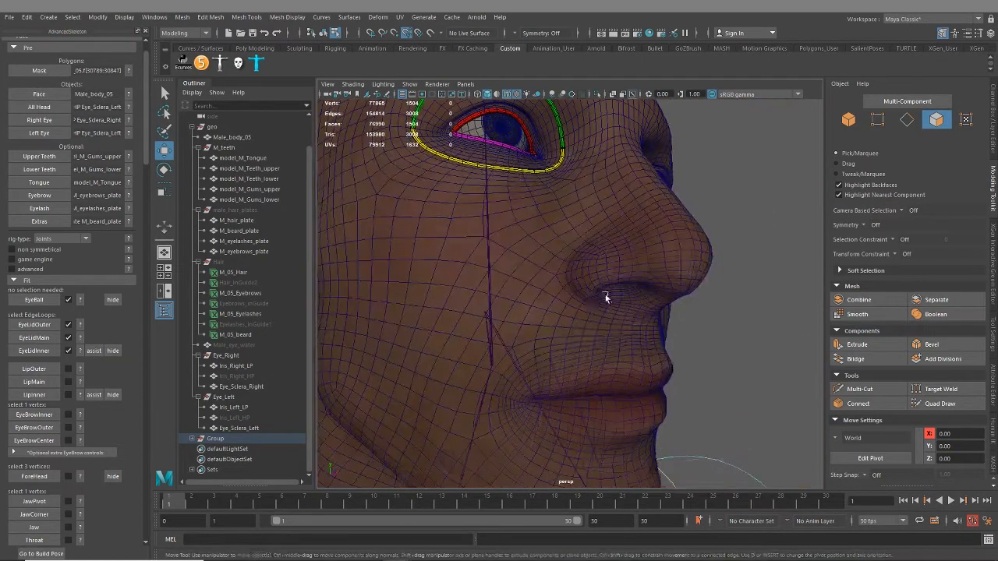
{"action": "left_click_drag", "start_coordinate": [606, 294], "coordinate": [580, 232], "text": "alt"}
{"action": "scroll", "coordinate": [608, 246], "scroll_direction": "up", "scroll_amount": 6}
{"action": "middle_click_drag", "start_coordinate": [633, 258], "coordinate": [629, 337], "text": "alt"}
{"action": "left_click_drag", "start_coordinate": [629, 336], "coordinate": [635, 312], "text": "alt"}
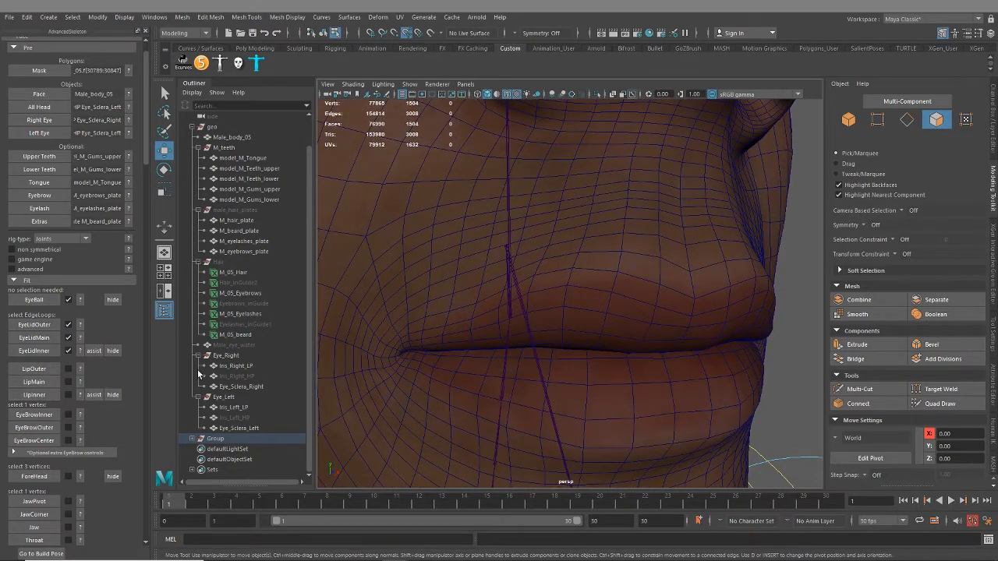
{"action": "left_click_drag", "start_coordinate": [997, 121], "coordinate": [863, 113]}
Select the closed edge loop along the outer border of the upper and lower lips, following the reference image
{"action": "left_click_drag", "start_coordinate": [652, 284], "coordinate": [619, 273], "text": "alt"}
{"action": "right_click_drag", "start_coordinate": [612, 265], "coordinate": [619, 235]}
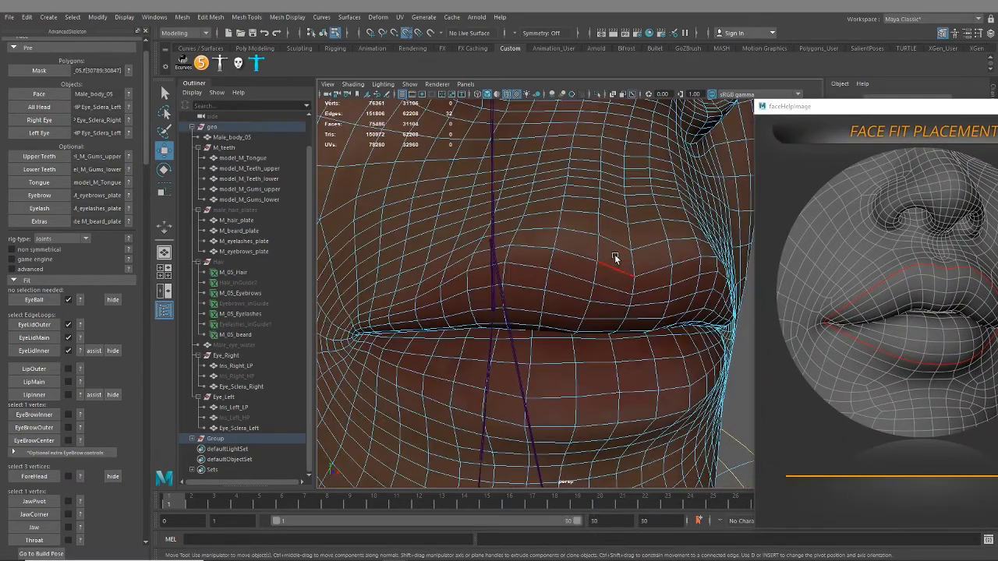
{"action": "left_click", "coordinate": [613, 260]}
{"action": "left_click_drag", "start_coordinate": [613, 260], "coordinate": [585, 265], "text": "alt"}
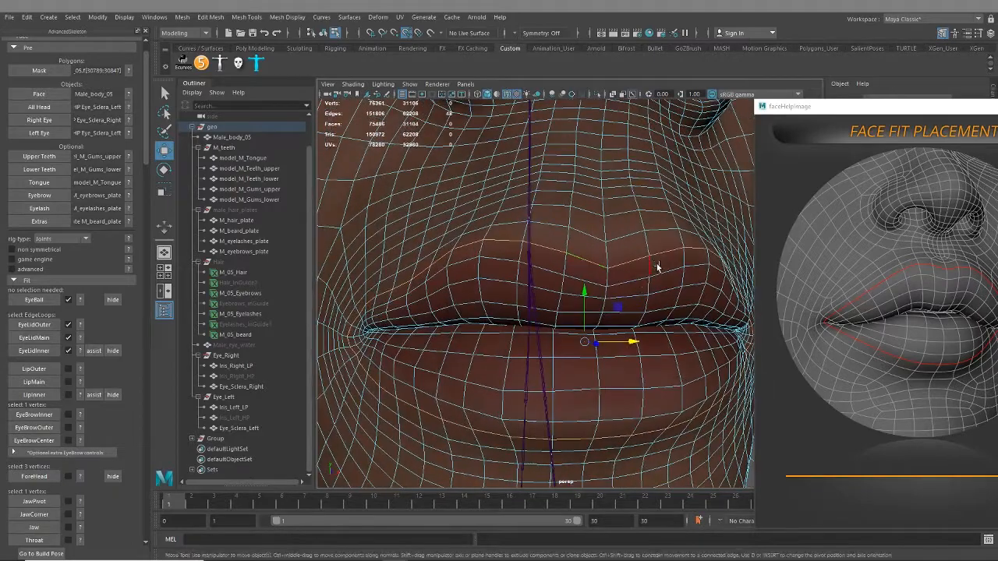
{"action": "left_click_drag", "start_coordinate": [575, 390], "coordinate": [576, 396], "text": "alt"}
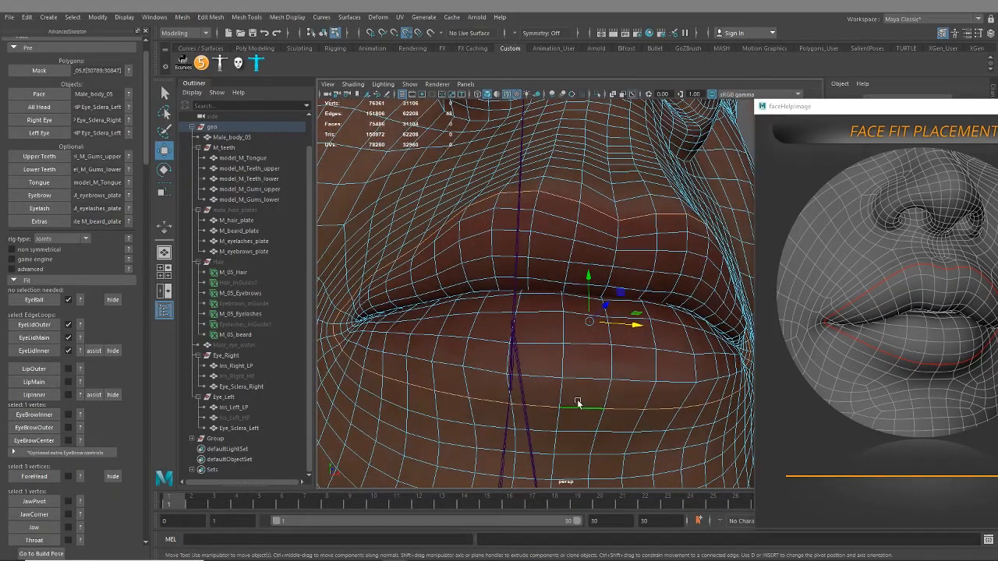
{"action": "double_click", "coordinate": [591, 380]}
{"action": "left_click_drag", "start_coordinate": [585, 339], "coordinate": [531, 238], "text": "alt"}
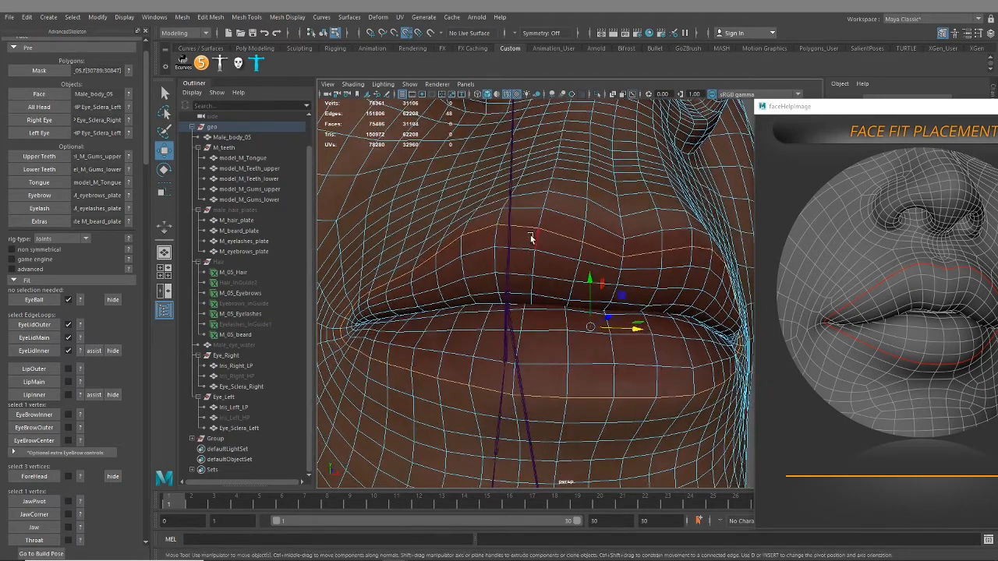
Check the outer lip loop up to the mouth corner, put the reference image away, and switch to multi-component selection
{"action": "scroll", "coordinate": [535, 276], "scroll_direction": "down", "scroll_amount": 5}
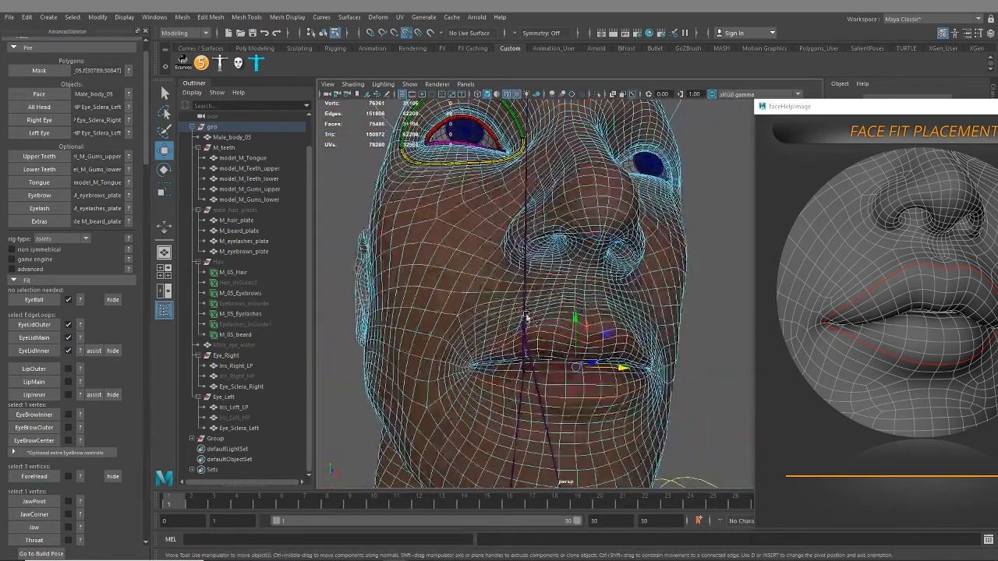
{"action": "scroll", "coordinate": [526, 316], "scroll_direction": "up", "scroll_amount": 5}
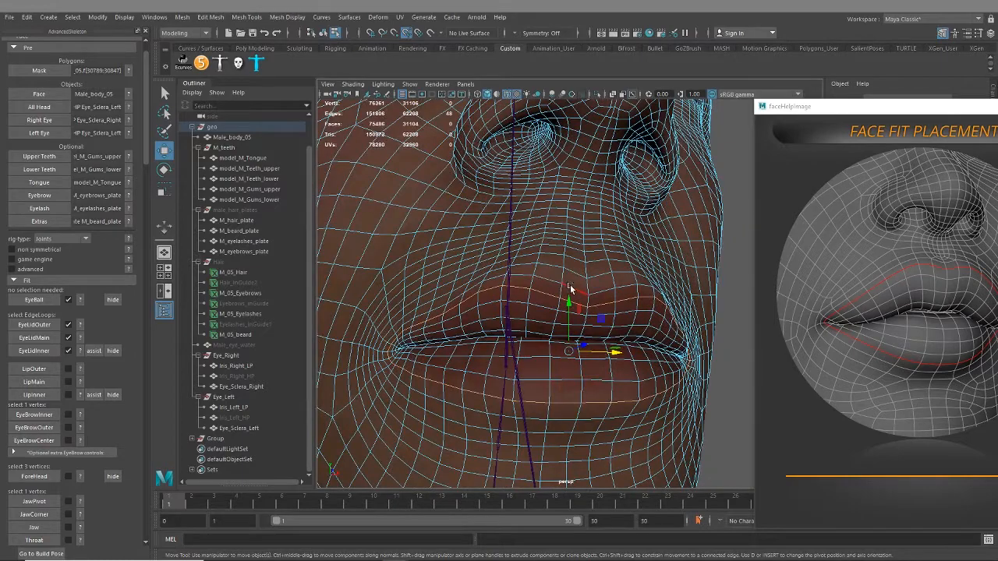
{"action": "left_click_drag", "start_coordinate": [547, 359], "coordinate": [543, 323], "text": "alt"}
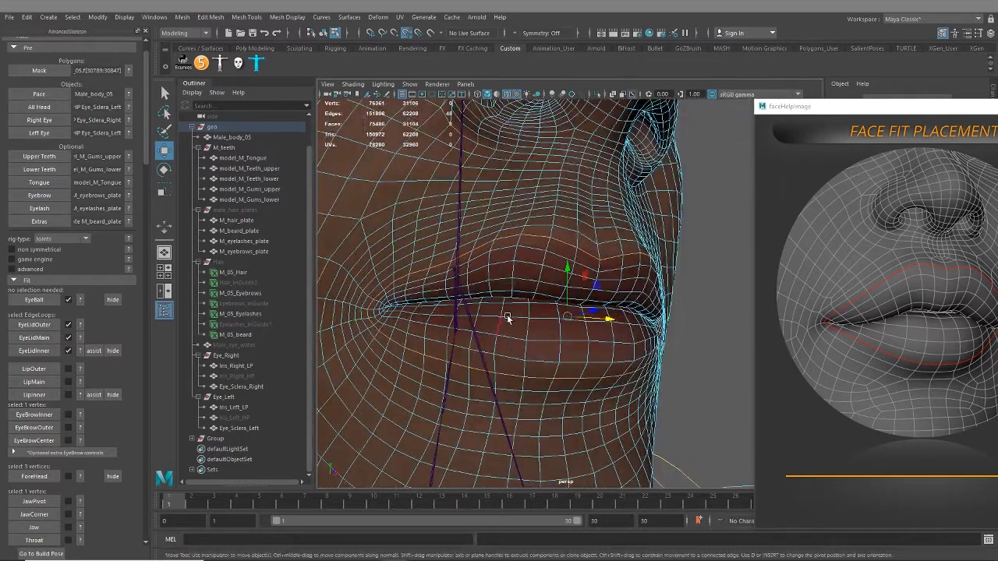
{"action": "left_click_drag", "start_coordinate": [409, 345], "coordinate": [479, 315], "text": "alt"}
{"action": "scroll", "coordinate": [483, 328], "scroll_direction": "up", "scroll_amount": 5}
{"action": "left_click_drag", "start_coordinate": [501, 388], "coordinate": [577, 365], "text": "alt"}
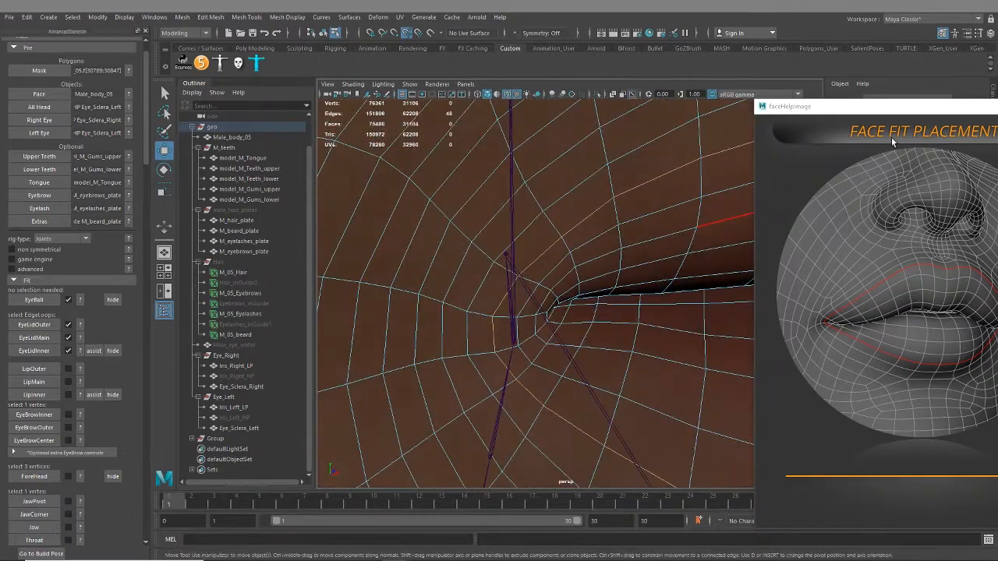
{"action": "left_click_drag", "start_coordinate": [906, 112], "coordinate": [997, 112]}
{"action": "left_click", "coordinate": [908, 102]}
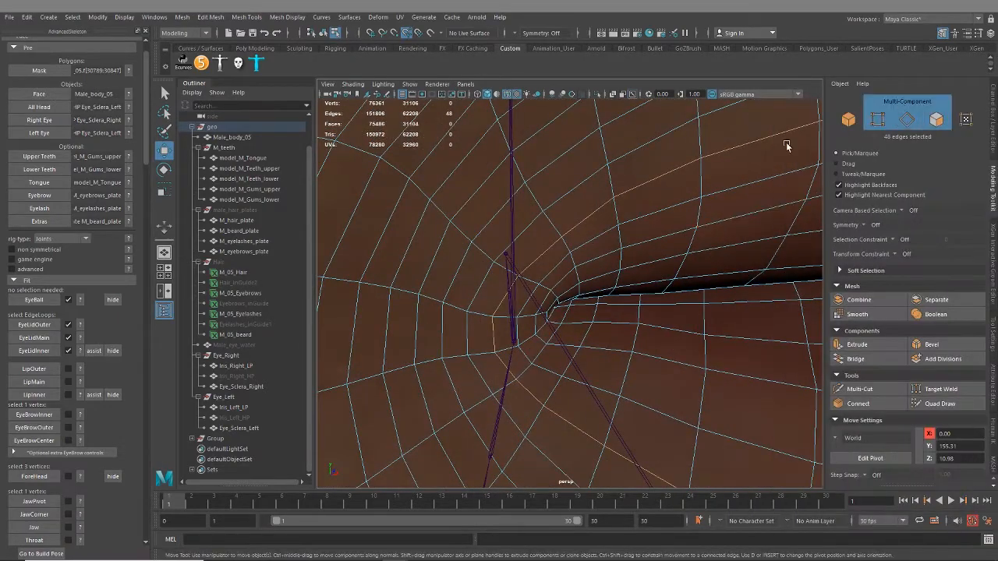
Try adding the outer lip loop's vertex at the right mouth corner, and undo the resulting loop selection
{"action": "double_click", "coordinate": [486, 317], "text": "shift"}
{"action": "scroll", "coordinate": [487, 323], "scroll_direction": "down", "scroll_amount": 5}
{"action": "left_click_drag", "start_coordinate": [616, 332], "coordinate": [548, 330], "text": "alt"}
{"action": "scroll", "coordinate": [616, 342], "scroll_direction": "up", "scroll_amount": 2}
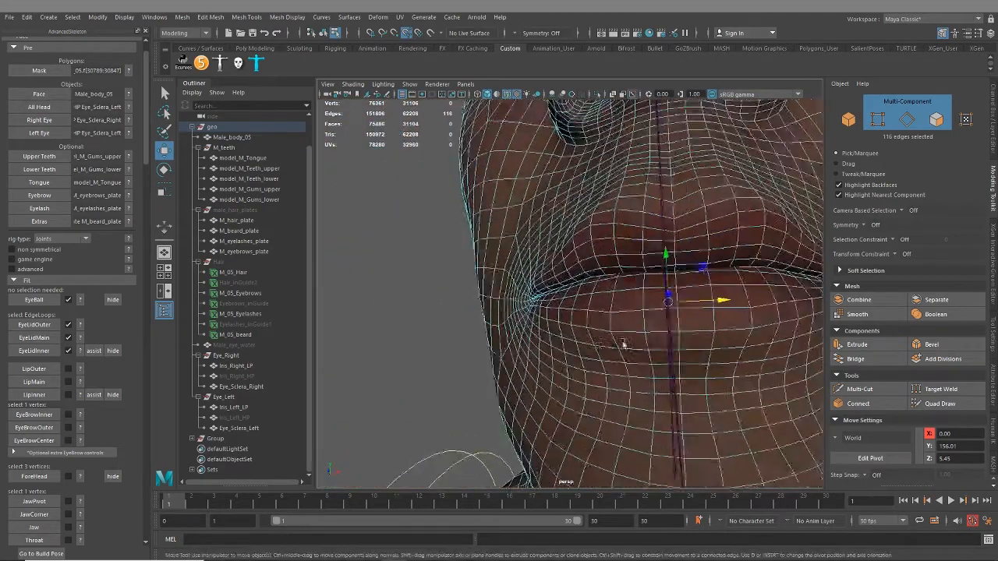
{"action": "left_click_drag", "start_coordinate": [624, 344], "coordinate": [430, 350], "text": "alt"}
{"action": "left_click_drag", "start_coordinate": [404, 297], "coordinate": [541, 279], "text": "alt"}
{"action": "scroll", "coordinate": [541, 280], "scroll_direction": "up", "scroll_amount": 4}
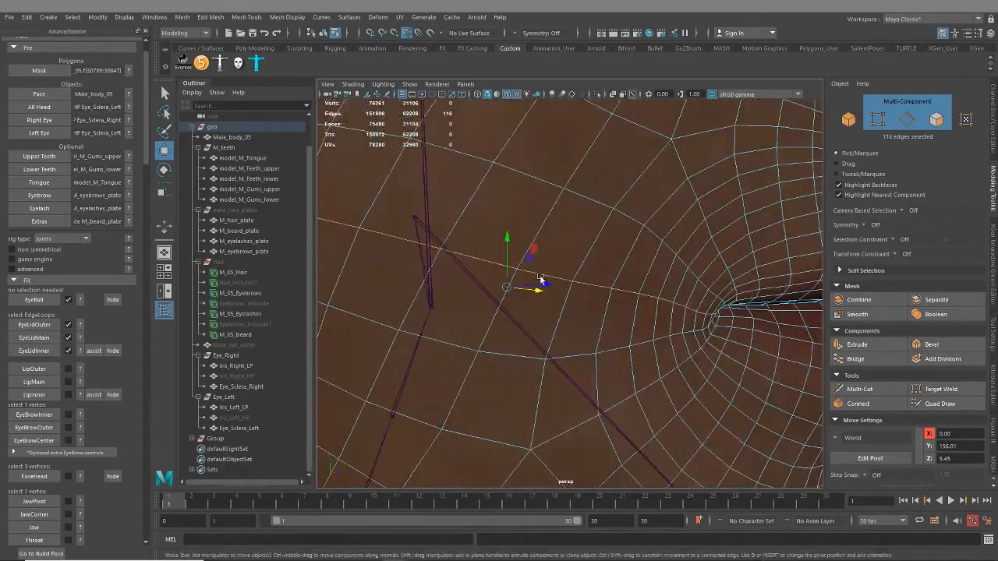
{"action": "left_click_drag", "start_coordinate": [708, 328], "coordinate": [590, 345], "text": "alt"}
{"action": "key", "text": "ctrl+z"}
Add the vertex at the right mouth corner to the outer lip edge loop and create the LipOuter fit
{"action": "scroll", "coordinate": [604, 285], "scroll_direction": "down", "scroll_amount": 5}
{"action": "scroll", "coordinate": [611, 296], "scroll_direction": "up", "scroll_amount": 3}
{"action": "scroll", "coordinate": [624, 348], "scroll_direction": "up", "scroll_amount": 4}
{"action": "scroll", "coordinate": [624, 349], "scroll_direction": "down", "scroll_amount": 2}
{"action": "middle_click_drag", "start_coordinate": [624, 348], "coordinate": [568, 333], "text": "alt"}
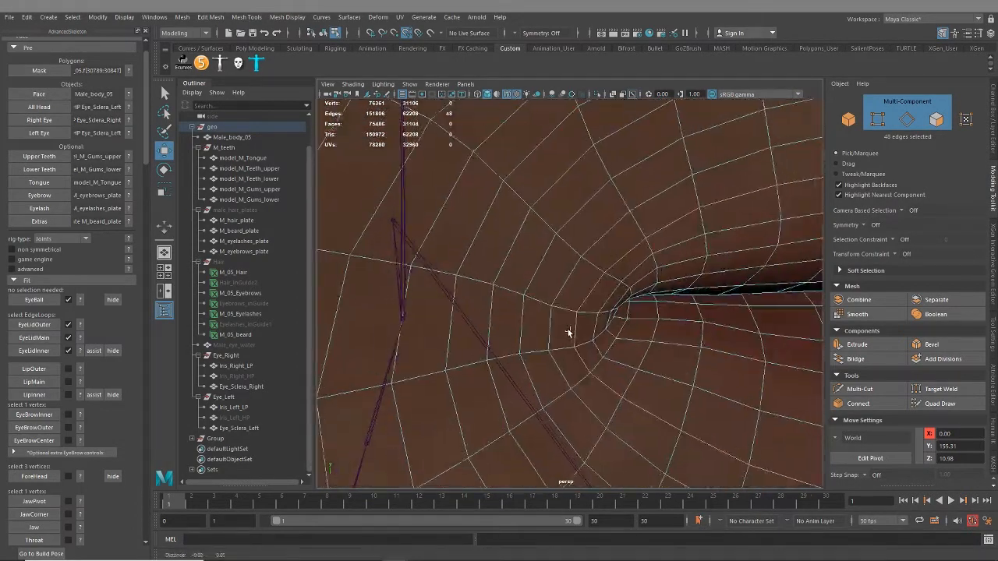
{"action": "scroll", "coordinate": [569, 333], "scroll_direction": "up", "scroll_amount": 2}
{"action": "left_click", "coordinate": [583, 321], "text": "shift"}
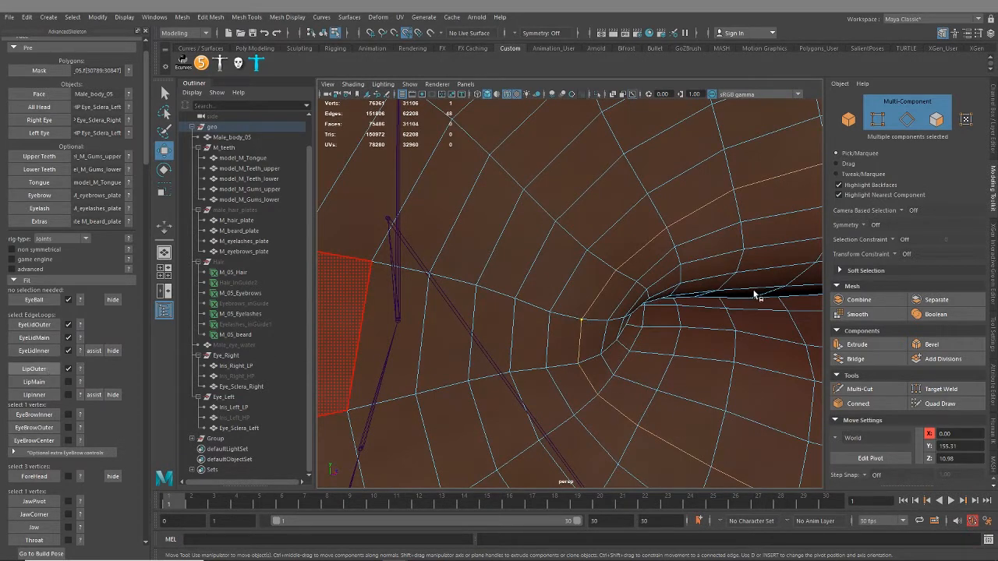
{"action": "scroll", "coordinate": [606, 342], "scroll_direction": "down", "scroll_amount": 5}
{"action": "left_click_drag", "start_coordinate": [661, 325], "coordinate": [604, 331], "text": "alt"}
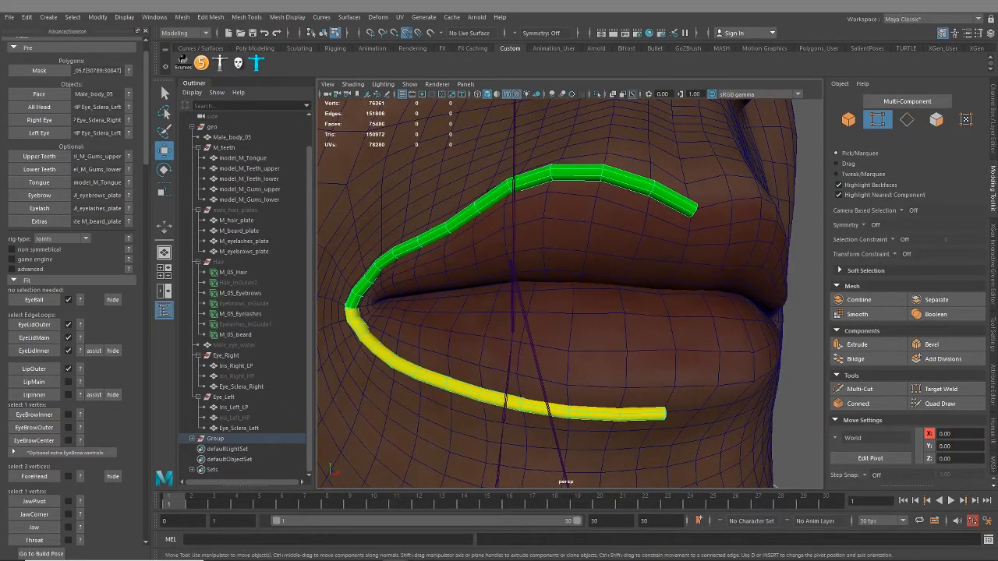
Bring back the Face Fit Placement image and select the closed edge loop just inside where the lips meet, viewed from within the mouth
{"action": "left_click_drag", "start_coordinate": [997, 117], "coordinate": [735, 92]}
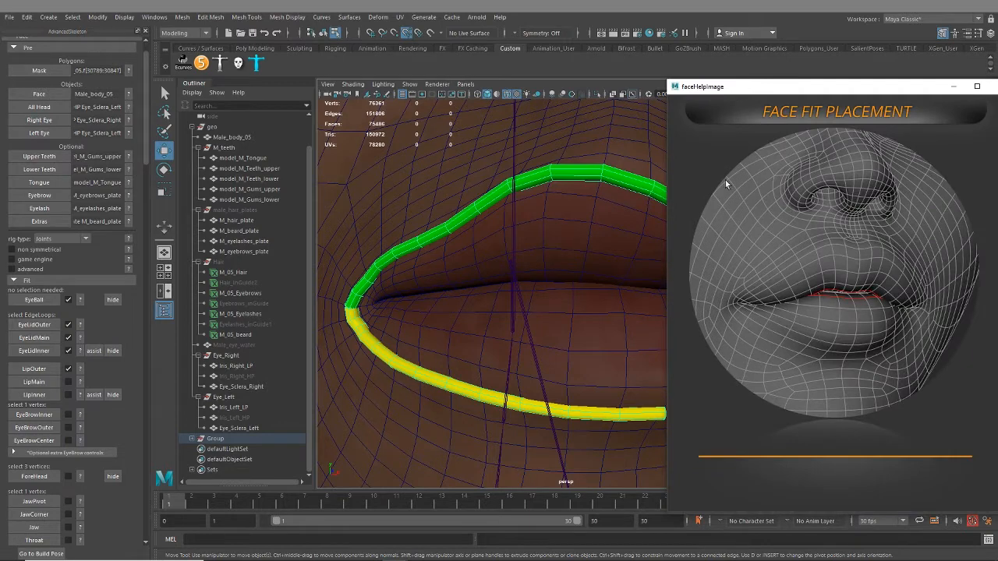
{"action": "left_click_drag", "start_coordinate": [579, 280], "coordinate": [542, 276], "text": "alt"}
{"action": "scroll", "coordinate": [534, 278], "scroll_direction": "up", "scroll_amount": 4}
{"action": "right_click_drag", "start_coordinate": [547, 258], "coordinate": [548, 239]}
{"action": "left_click_drag", "start_coordinate": [415, 281], "coordinate": [495, 280], "text": "alt"}
{"action": "double_click", "coordinate": [427, 272]}
{"action": "right_click_drag", "start_coordinate": [494, 280], "coordinate": [425, 248], "text": "alt"}
{"action": "left_click_drag", "start_coordinate": [425, 248], "coordinate": [557, 304], "text": "alt"}
{"action": "right_click_drag", "start_coordinate": [558, 304], "coordinate": [529, 262], "text": "alt"}
{"action": "left_click_drag", "start_coordinate": [529, 262], "coordinate": [554, 266], "text": "alt"}
{"action": "scroll", "coordinate": [521, 306], "scroll_direction": "up", "scroll_amount": 5}
{"action": "scroll", "coordinate": [505, 323], "scroll_direction": "down", "scroll_amount": 5}
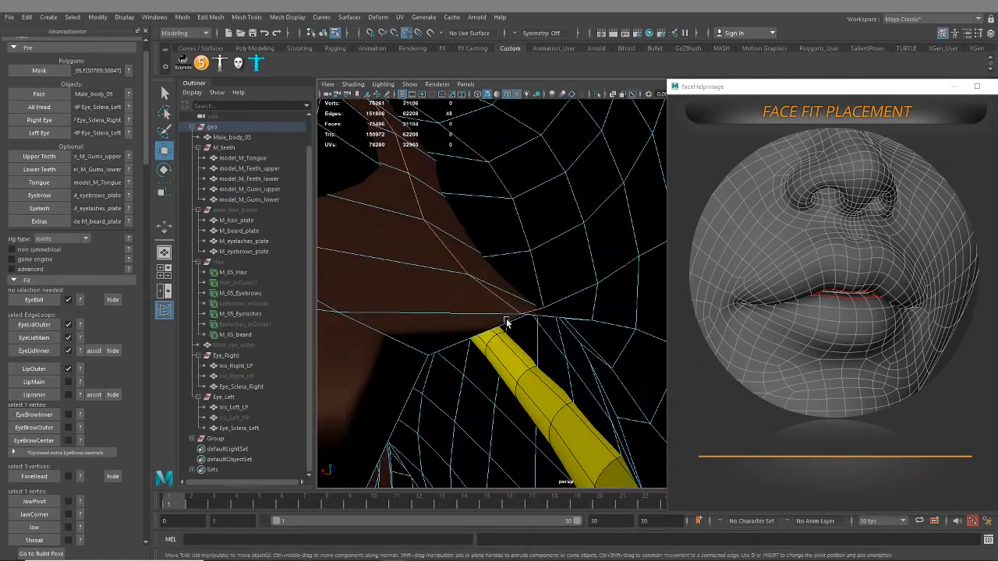
Add the loop's vertex at the inner right mouth corner to the selection and create the LipMain fit
{"action": "mouse_move", "coordinate": [551, 313]}
{"action": "left_mouse_down", "text": "alt"}
{"action": "mouse_move", "coordinate": [535, 316]}
{"action": "mouse_move", "coordinate": [557, 302]}
{"action": "left_mouse_up", "text": "alt"}
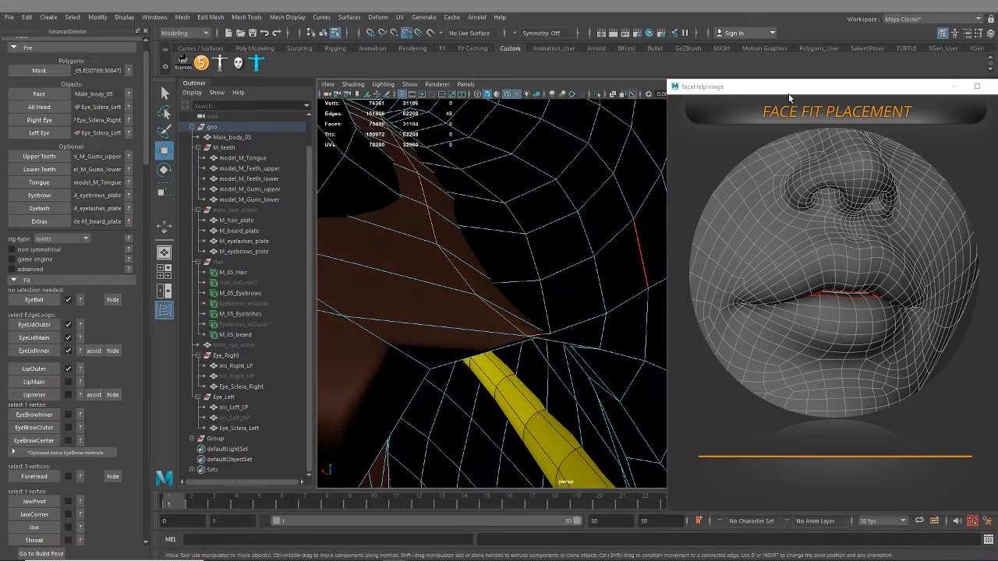
{"action": "left_click_drag", "start_coordinate": [789, 97], "coordinate": [811, 169]}
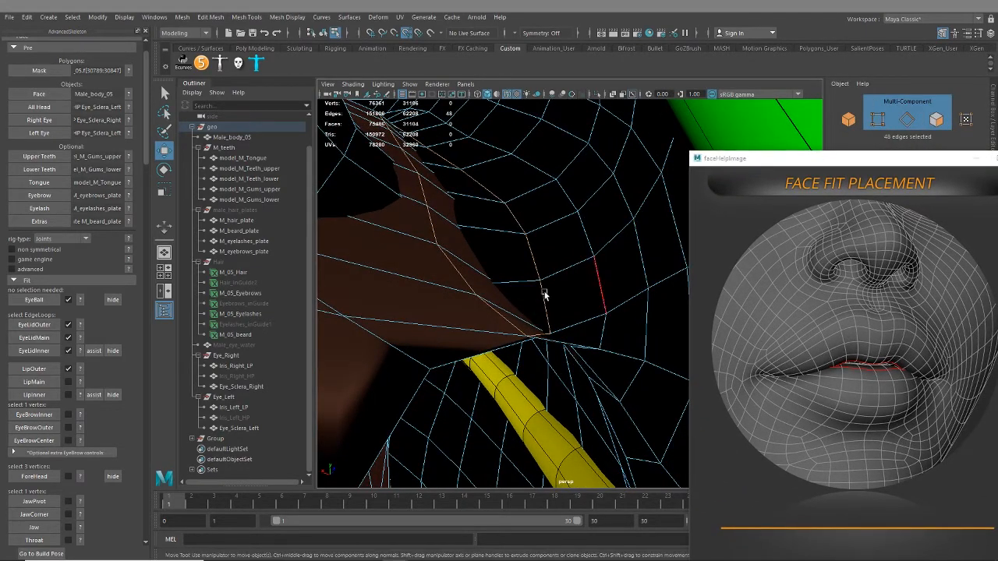
{"action": "left_click_drag", "start_coordinate": [544, 294], "coordinate": [484, 278], "text": "alt"}
{"action": "scroll", "coordinate": [482, 361], "scroll_direction": "up", "scroll_amount": 5}
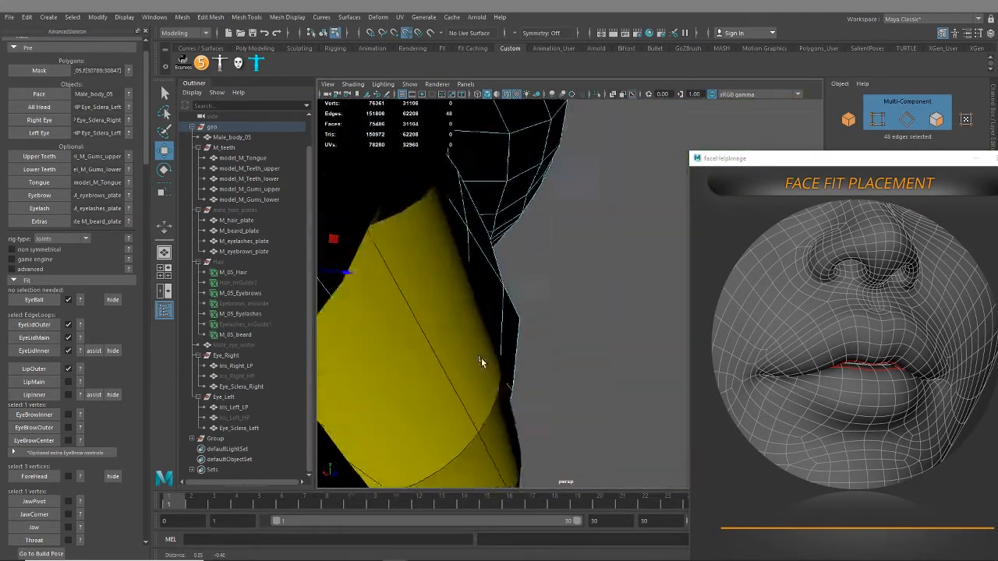
{"action": "left_click_drag", "start_coordinate": [481, 361], "coordinate": [531, 383], "text": "alt"}
{"action": "scroll", "coordinate": [527, 397], "scroll_direction": "down", "scroll_amount": 3}
{"action": "middle_click_drag", "start_coordinate": [525, 398], "coordinate": [567, 386], "text": "alt"}
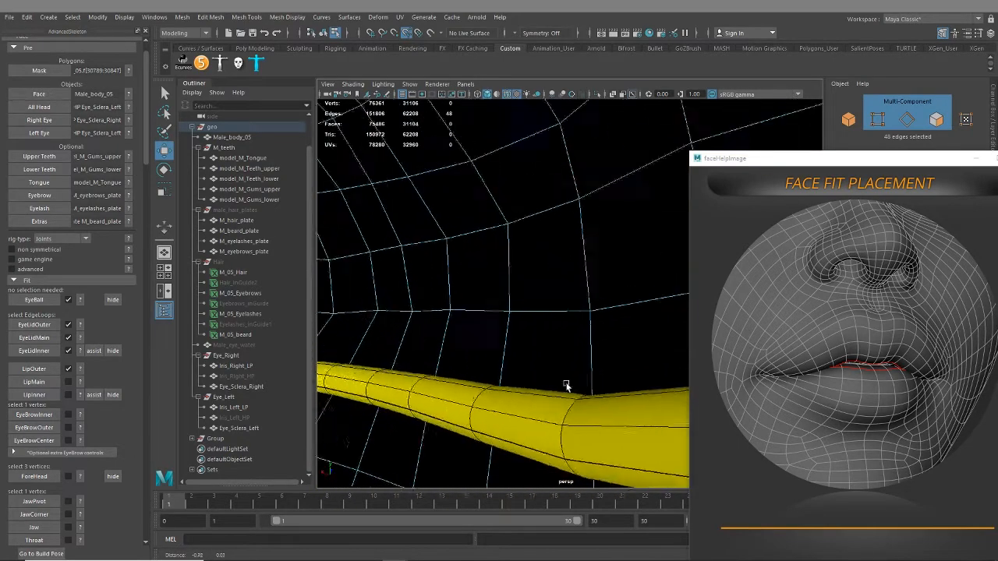
{"action": "right_click_drag", "start_coordinate": [567, 386], "coordinate": [501, 381], "text": "alt"}
{"action": "left_click_drag", "start_coordinate": [529, 391], "coordinate": [552, 361], "text": "alt"}
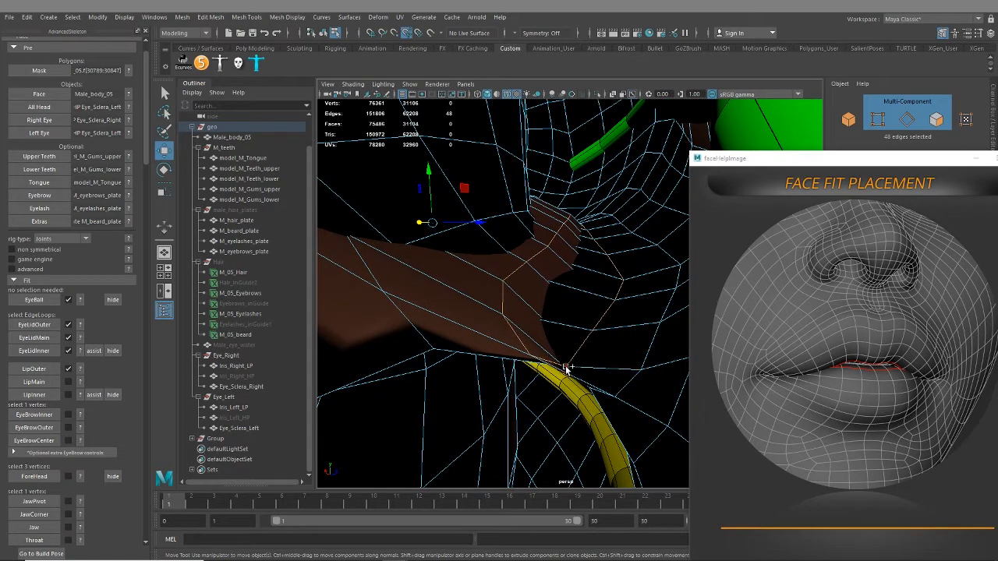
{"action": "left_click", "coordinate": [567, 368], "text": "shift"}
{"action": "scroll", "coordinate": [523, 397], "scroll_direction": "down", "scroll_amount": 3}
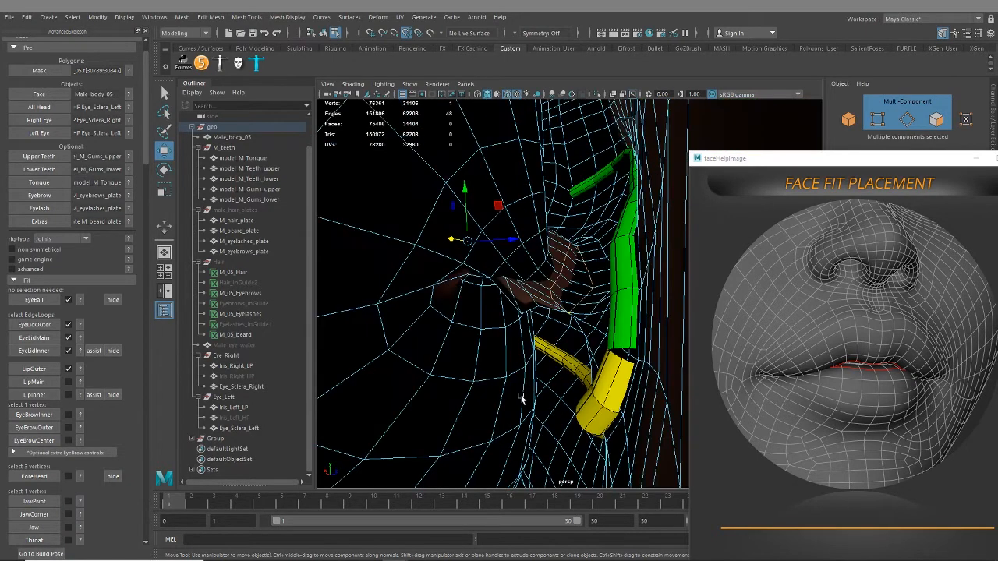
{"action": "left_click", "coordinate": [35, 382]}
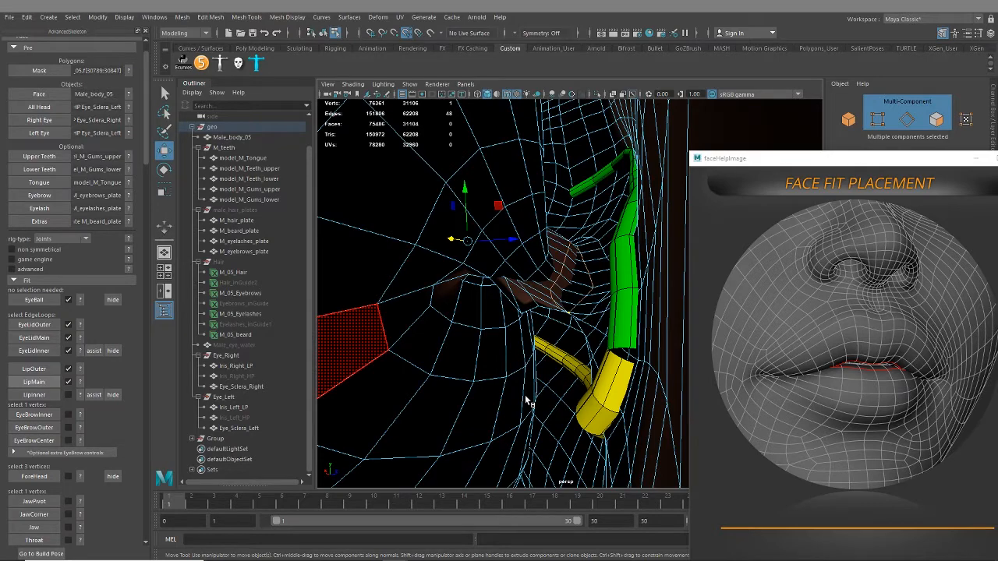
Show the LipInner placement reference image and frame the mesh inside the mouth behind the lips
{"action": "left_click_drag", "start_coordinate": [546, 326], "coordinate": [570, 386], "text": "alt"}
{"action": "left_click", "coordinate": [490, 217]}
{"action": "left_click_drag", "start_coordinate": [489, 217], "coordinate": [532, 262], "text": "alt"}
{"action": "mouse_move", "coordinate": [550, 302]}
{"action": "left_mouse_down", "text": "alt"}
{"action": "mouse_move", "coordinate": [524, 272]}
{"action": "mouse_move", "coordinate": [549, 309]}
{"action": "left_mouse_up", "text": "alt"}
{"action": "left_click", "coordinate": [79, 395]}
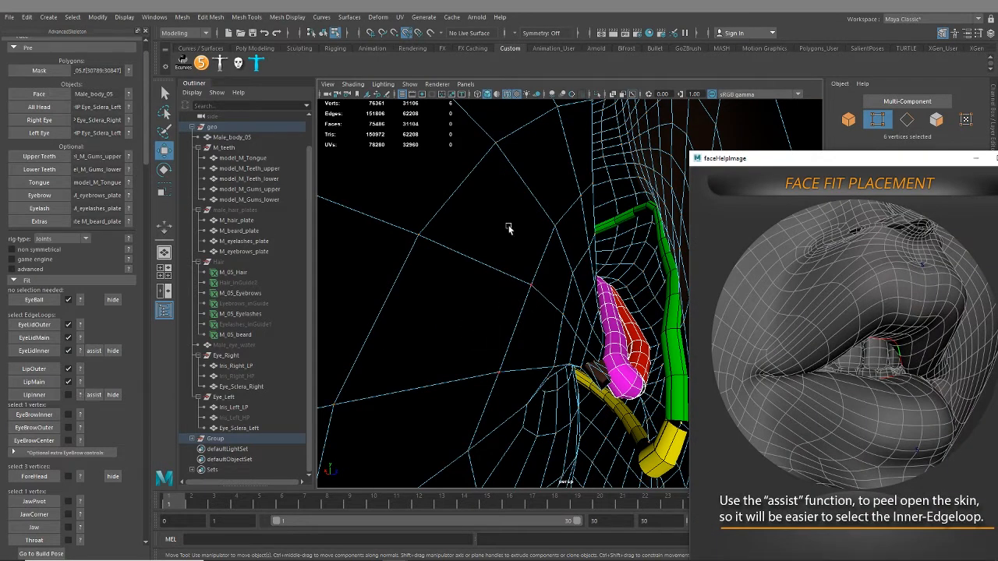
Select a closed edge loop deep inside the mouth cavity with multi-component selection for LipInner
{"action": "left_click", "coordinate": [880, 104]}
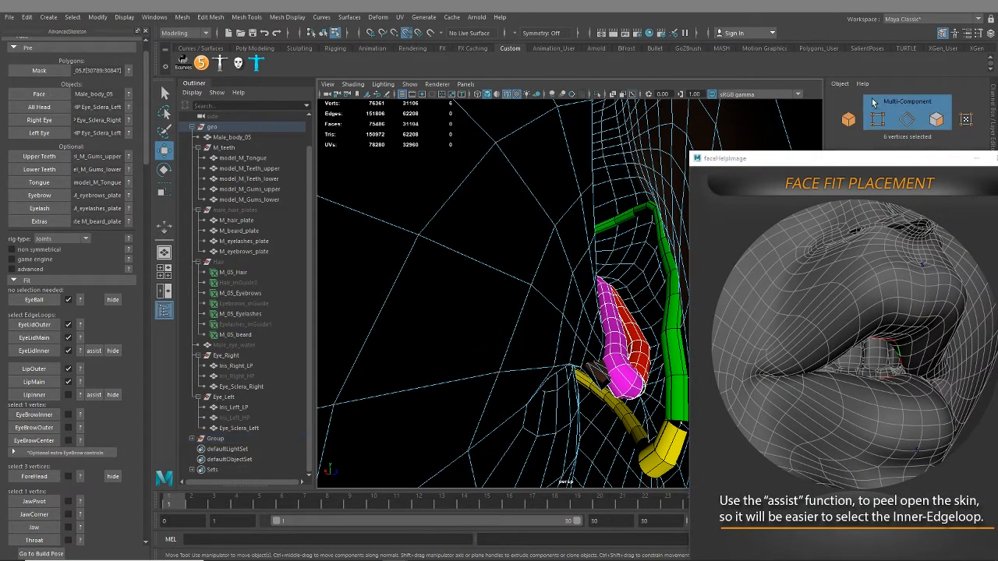
{"action": "double_click", "coordinate": [457, 192]}
{"action": "middle_click_drag", "start_coordinate": [489, 262], "coordinate": [489, 256], "text": "alt"}
{"action": "left_click_drag", "start_coordinate": [489, 256], "coordinate": [505, 204], "text": "alt"}
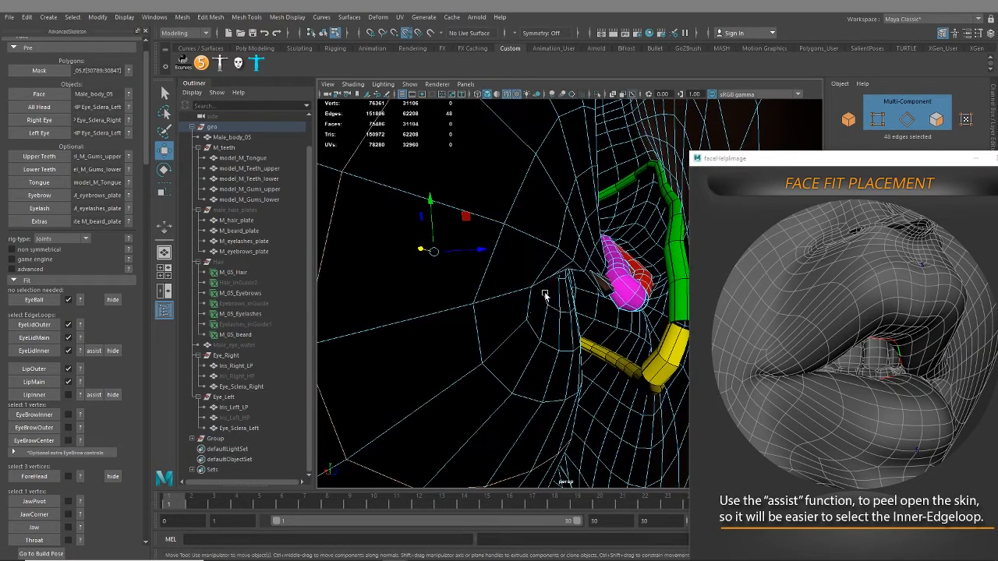
Try adding a vertex on the side of the inner mouth loop, and deselect it
{"action": "left_click_drag", "start_coordinate": [545, 295], "coordinate": [466, 326], "text": "alt"}
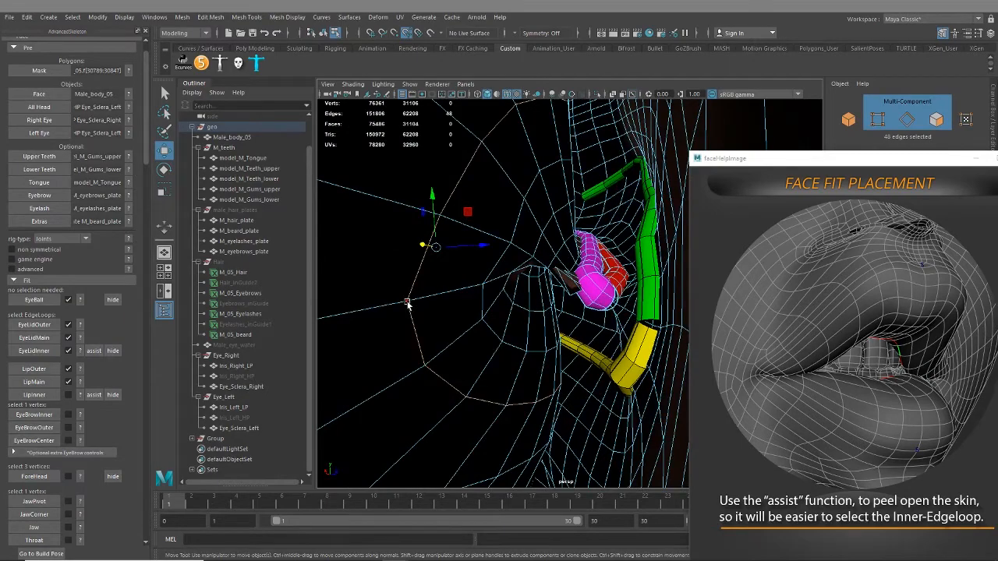
{"action": "left_click", "coordinate": [407, 302], "text": "shift"}
{"action": "left_click_drag", "start_coordinate": [542, 320], "coordinate": [543, 308], "text": "alt"}
{"action": "mouse_move", "coordinate": [613, 297]}
{"action": "left_mouse_down", "text": "alt"}
{"action": "mouse_move", "coordinate": [613, 314]}
{"action": "mouse_move", "coordinate": [624, 313]}
{"action": "left_mouse_up", "text": "alt"}
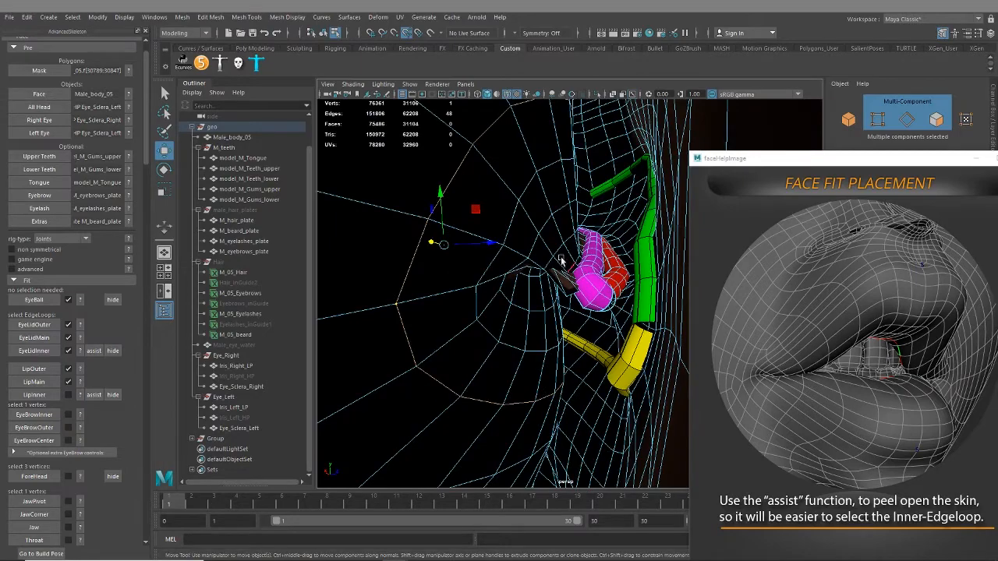
{"action": "left_click", "coordinate": [398, 305], "text": "shift"}
{"action": "left_click_drag", "start_coordinate": [548, 277], "coordinate": [587, 317], "text": "alt"}
{"action": "middle_click_drag", "start_coordinate": [587, 317], "coordinate": [536, 317], "text": "alt"}
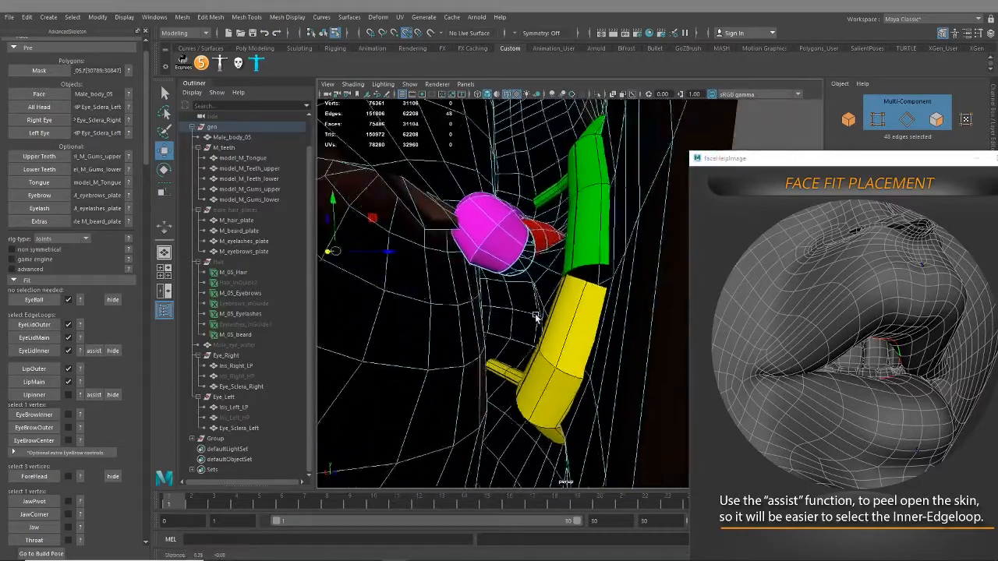
Try adding a higher vertex of the inner mouth loop to the selection, and undo it
{"action": "left_click_drag", "start_coordinate": [536, 317], "coordinate": [627, 351], "text": "alt"}
{"action": "left_click_drag", "start_coordinate": [421, 209], "coordinate": [474, 316], "text": "alt"}
{"action": "left_click", "coordinate": [435, 259], "text": "shift"}
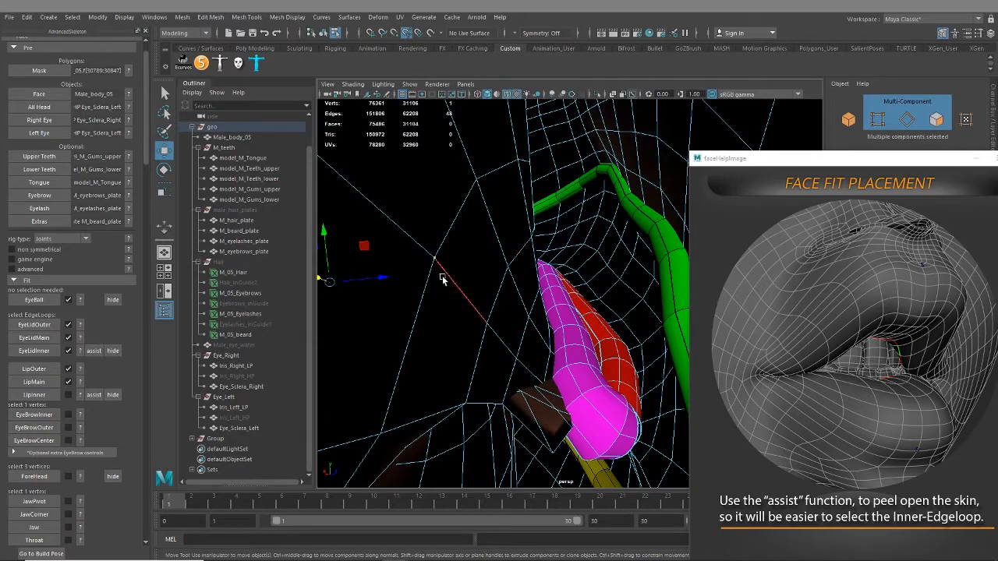
{"action": "left_click_drag", "start_coordinate": [441, 280], "coordinate": [474, 310], "text": "alt"}
{"action": "key", "text": "ctrl+z"}
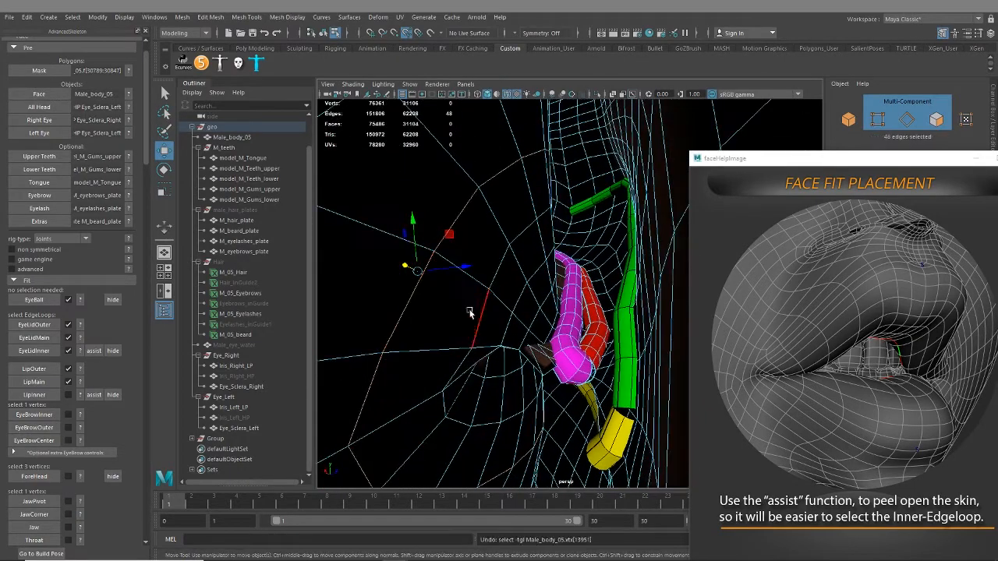
Try creating the LipInner fit from the deep mouth loop with its side vertex, and delete that fit
{"action": "left_click", "coordinate": [436, 257], "text": "shift"}
{"action": "left_click_drag", "start_coordinate": [480, 352], "coordinate": [496, 335], "text": "alt"}
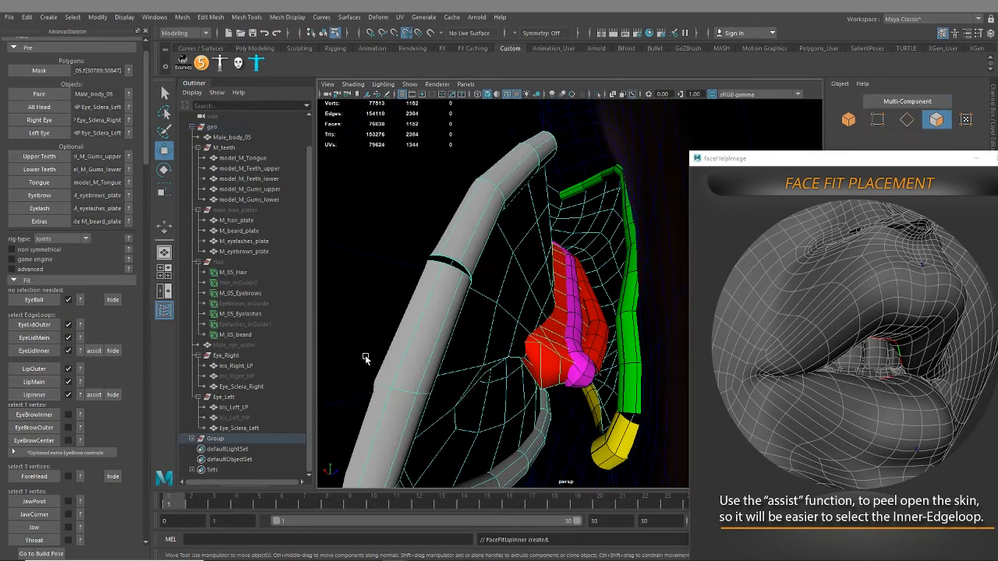
{"action": "scroll", "coordinate": [366, 359], "scroll_direction": "down", "scroll_amount": 3}
{"action": "left_click_drag", "start_coordinate": [474, 384], "coordinate": [493, 396], "text": "alt"}
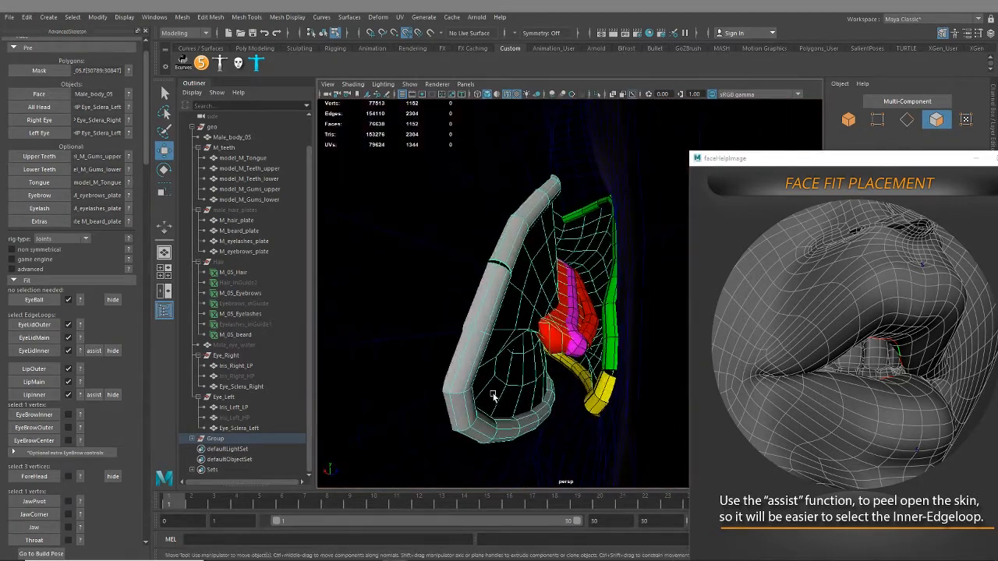
{"action": "left_click", "coordinate": [68, 395]}
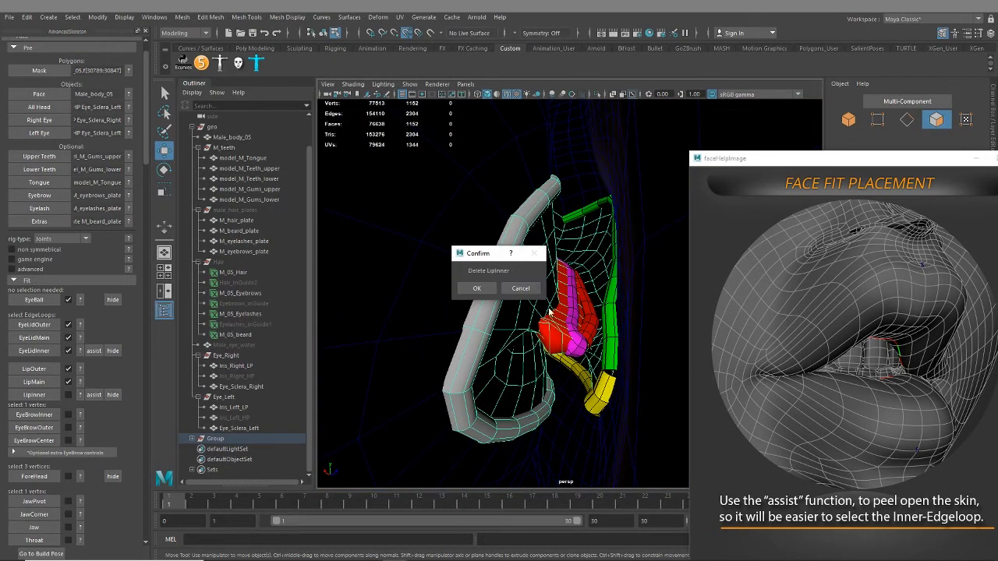
{"action": "left_click", "coordinate": [476, 291]}
{"action": "left_click", "coordinate": [479, 292]}
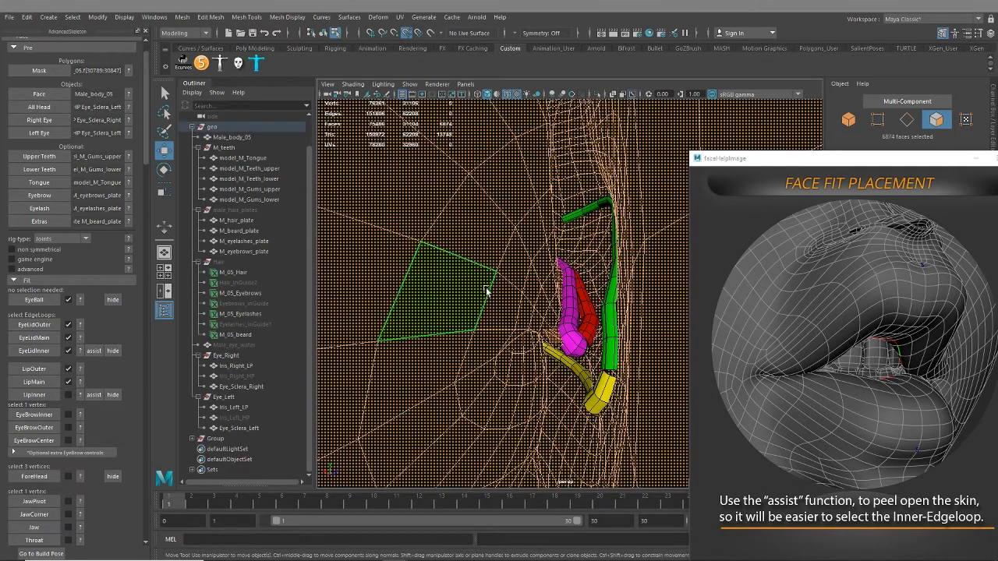
Switch to edge selection and select the closed mouth-interior loop one row nearer the lips
{"action": "right_click_drag", "start_coordinate": [484, 261], "coordinate": [485, 310]}
{"action": "double_click", "coordinate": [481, 298]}
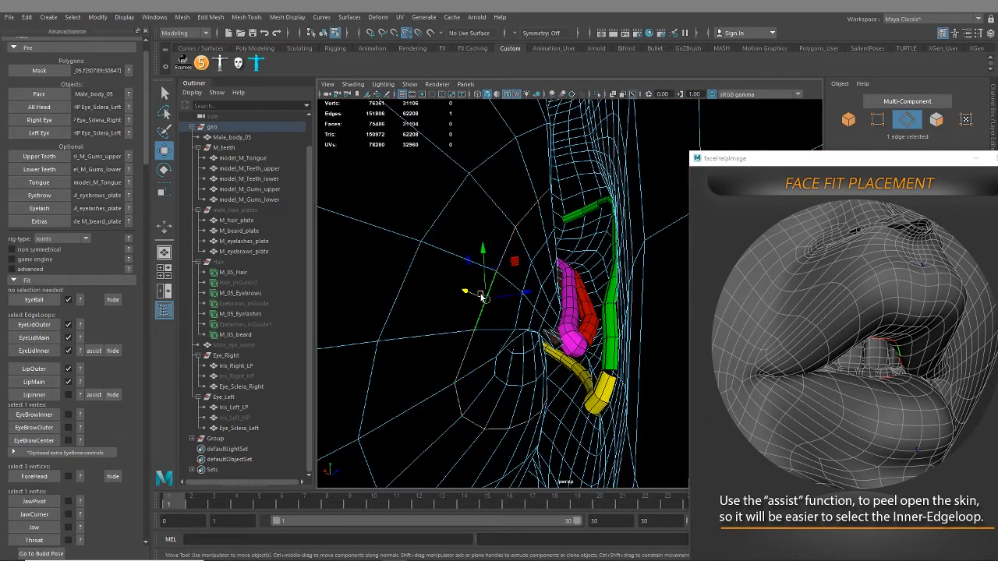
{"action": "left_click_drag", "start_coordinate": [483, 387], "coordinate": [482, 272], "text": "alt"}
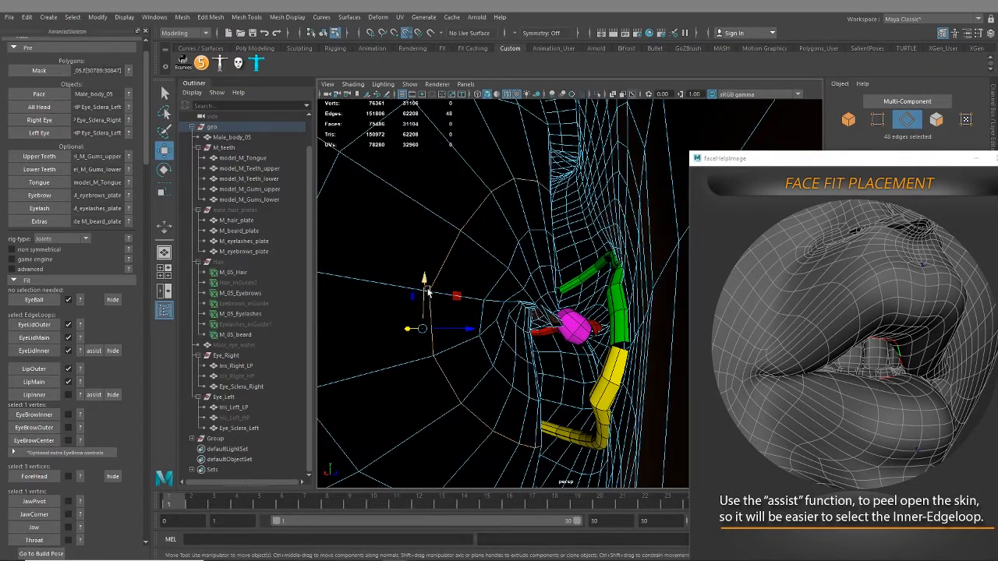
{"action": "left_click_drag", "start_coordinate": [427, 290], "coordinate": [468, 355], "text": "alt"}
{"action": "scroll", "coordinate": [538, 304], "scroll_direction": "up", "scroll_amount": 10}
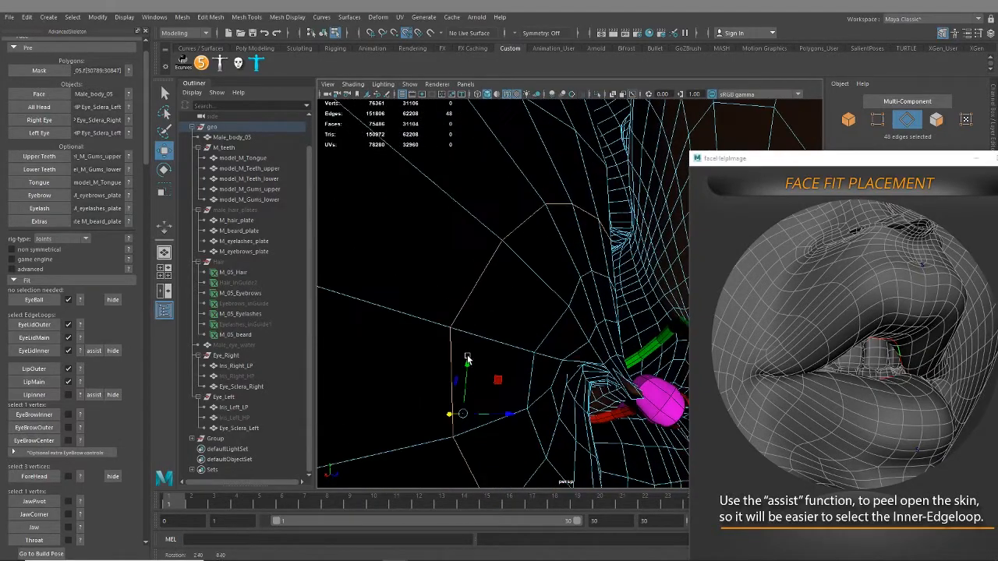
Add the loop's side corner vertex with multi-component selection and create the LipInner fit
{"action": "left_click", "coordinate": [887, 104]}
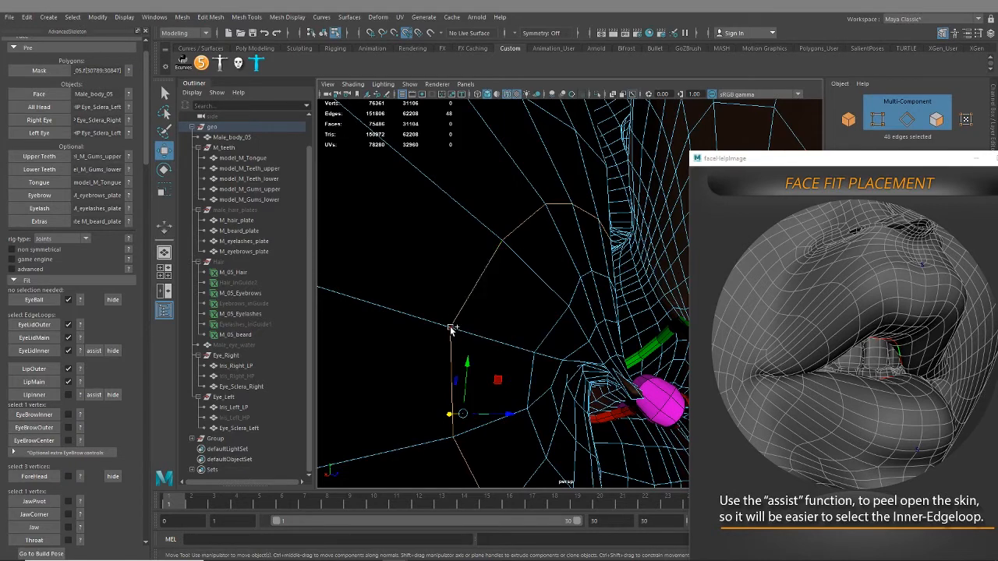
{"action": "left_click", "coordinate": [405, 396]}
{"action": "left_click", "coordinate": [44, 395]}
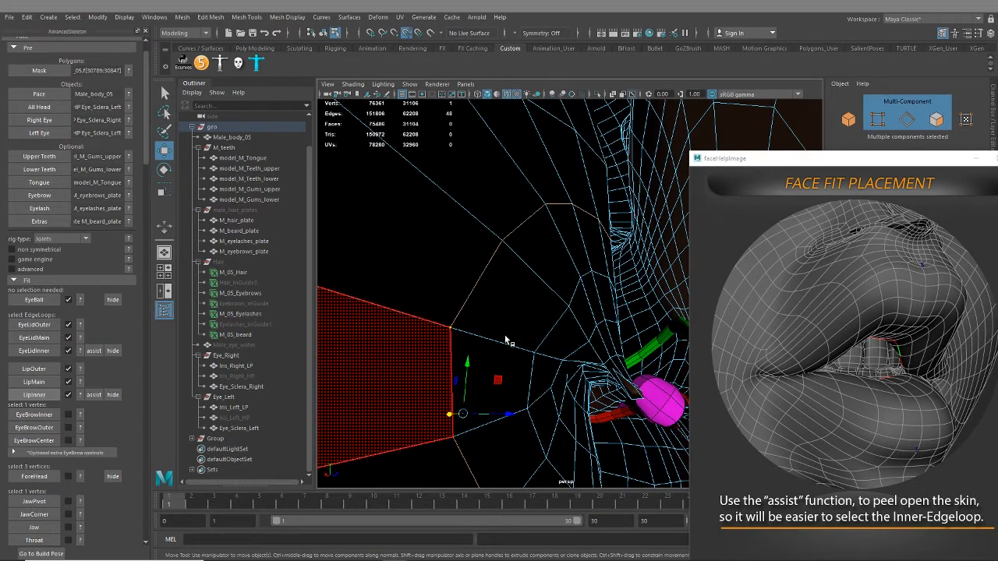
{"action": "scroll", "coordinate": [458, 352], "scroll_direction": "down", "scroll_amount": 3}
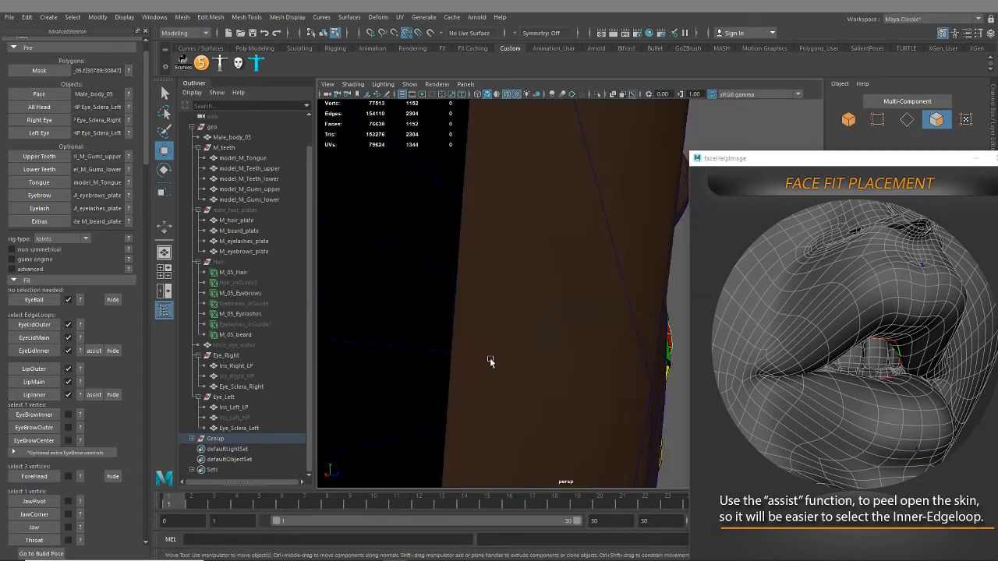
{"action": "scroll", "coordinate": [489, 361], "scroll_direction": "down", "scroll_amount": 6}
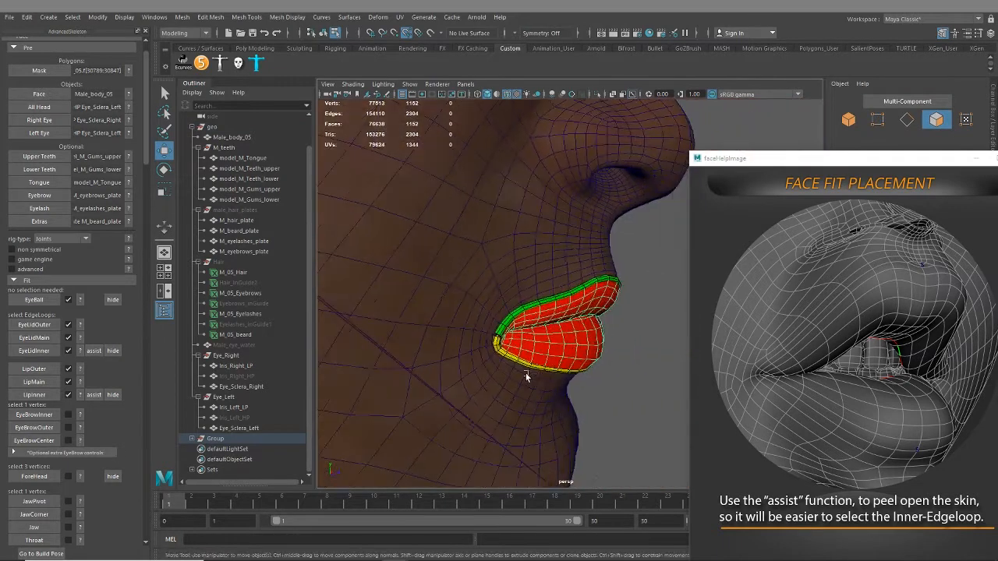
{"action": "scroll", "coordinate": [525, 377], "scroll_direction": "up", "scroll_amount": 3}
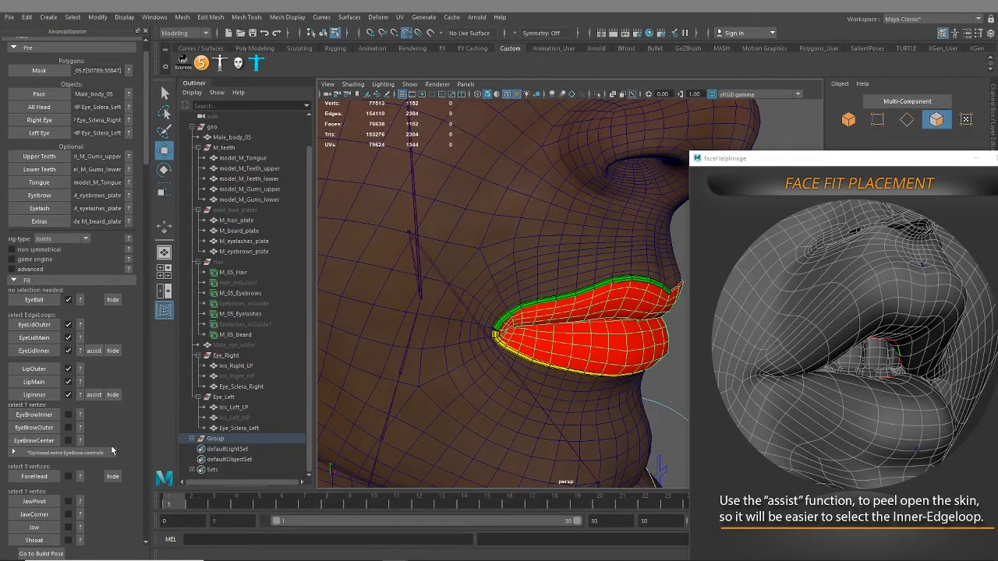
Show the EyeBrowInner placement reference image and frame the right eye and brow area of the face
{"action": "left_click", "coordinate": [80, 417]}
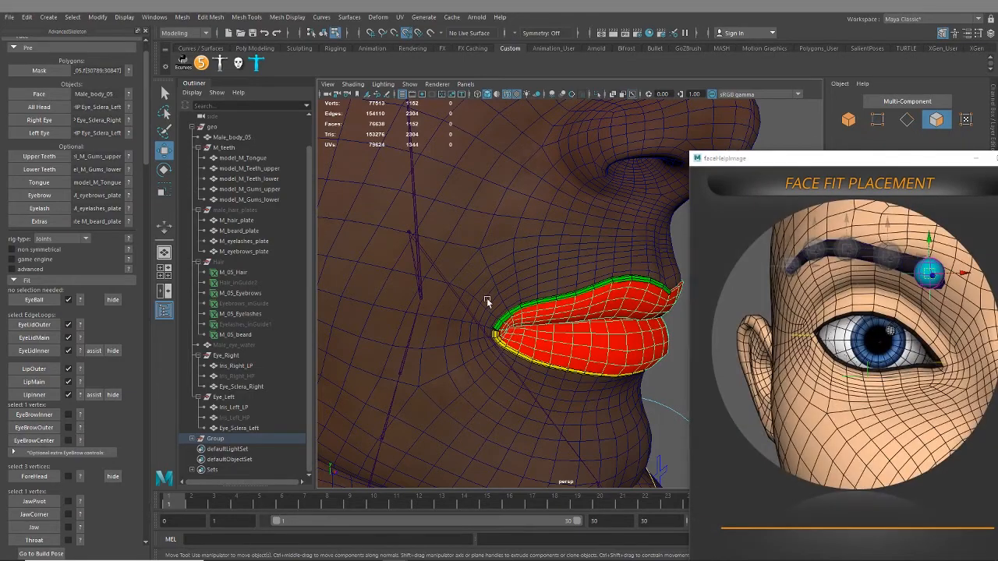
{"action": "scroll", "coordinate": [486, 298], "scroll_direction": "down", "scroll_amount": 3}
{"action": "middle_click_drag", "start_coordinate": [423, 257], "coordinate": [419, 394], "text": "alt"}
{"action": "middle_click_drag", "start_coordinate": [480, 273], "coordinate": [501, 409], "text": "alt"}
{"action": "left_click_drag", "start_coordinate": [501, 409], "coordinate": [543, 388], "text": "alt"}
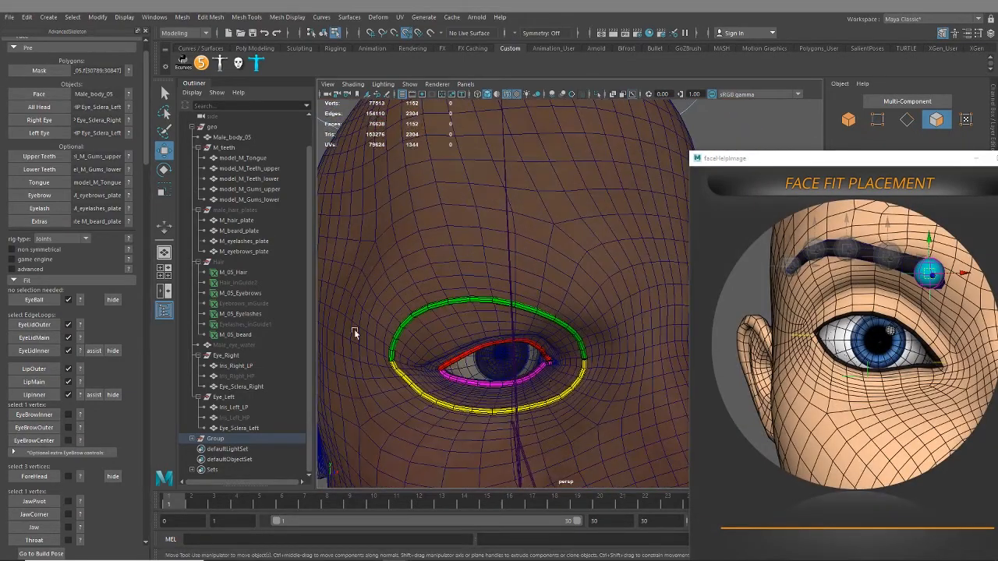
Unhide the male_hair_plates group so the eyebrow plate guides the fit placement at the inner end of the right brow
{"action": "left_click", "coordinate": [248, 211]}
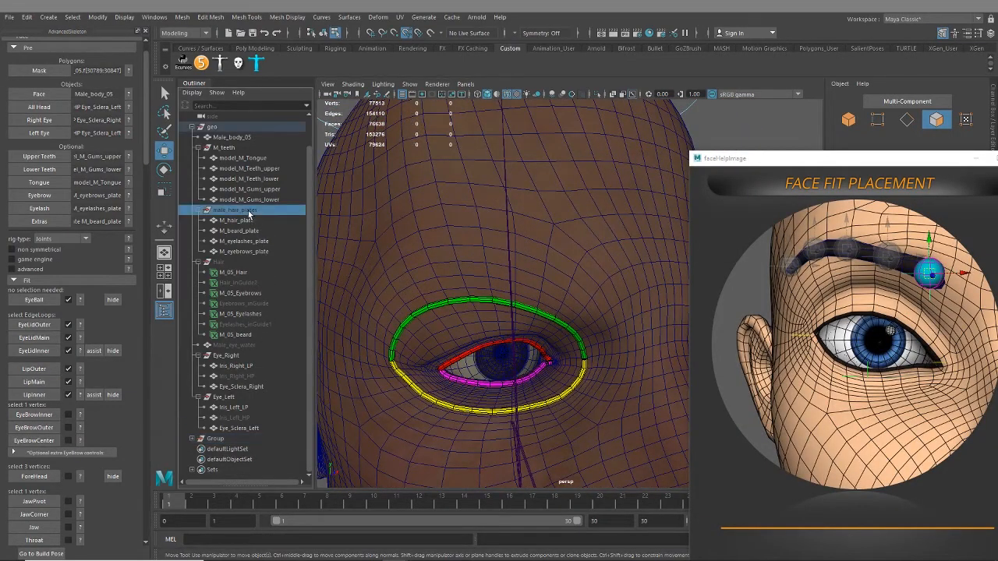
{"action": "key", "text": "shift+h"}
{"action": "scroll", "coordinate": [615, 362], "scroll_direction": "up", "scroll_amount": 5}
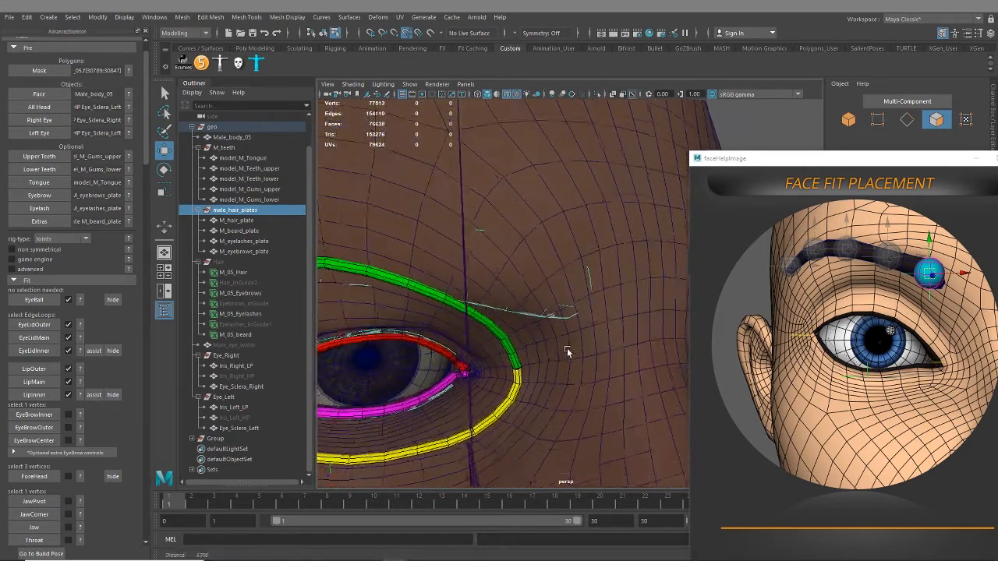
Switch the body mesh to vertex selection and select a single vertex near the inner end of the right eyebrow
{"action": "left_click_drag", "start_coordinate": [567, 348], "coordinate": [576, 340], "text": "alt"}
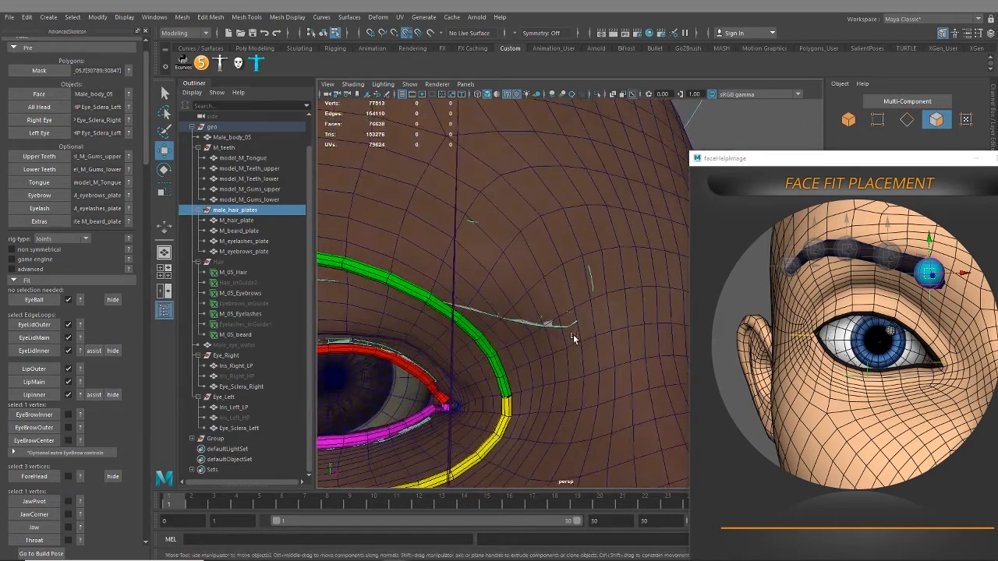
{"action": "double_click", "coordinate": [612, 286]}
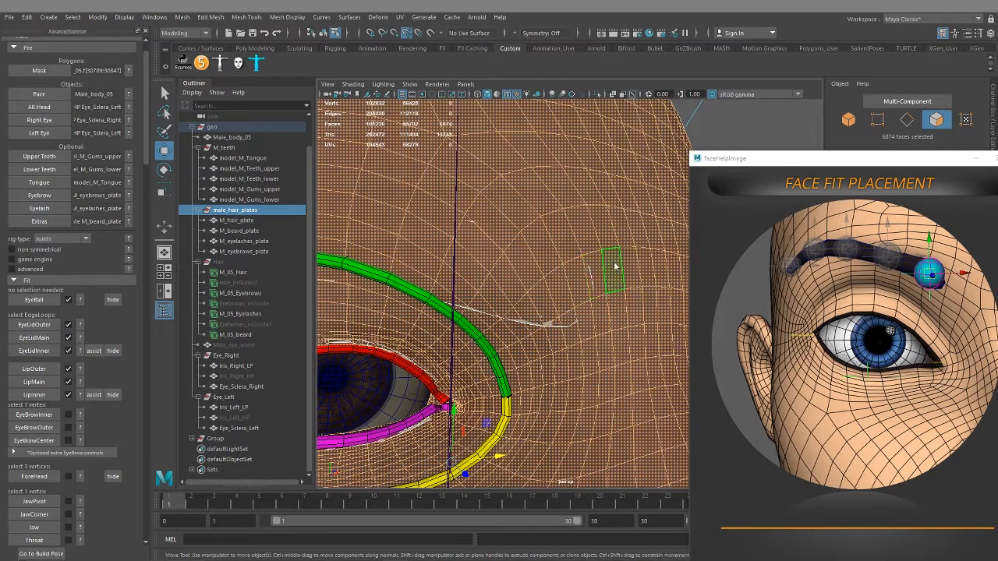
{"action": "right_click_drag", "start_coordinate": [614, 263], "coordinate": [577, 264]}
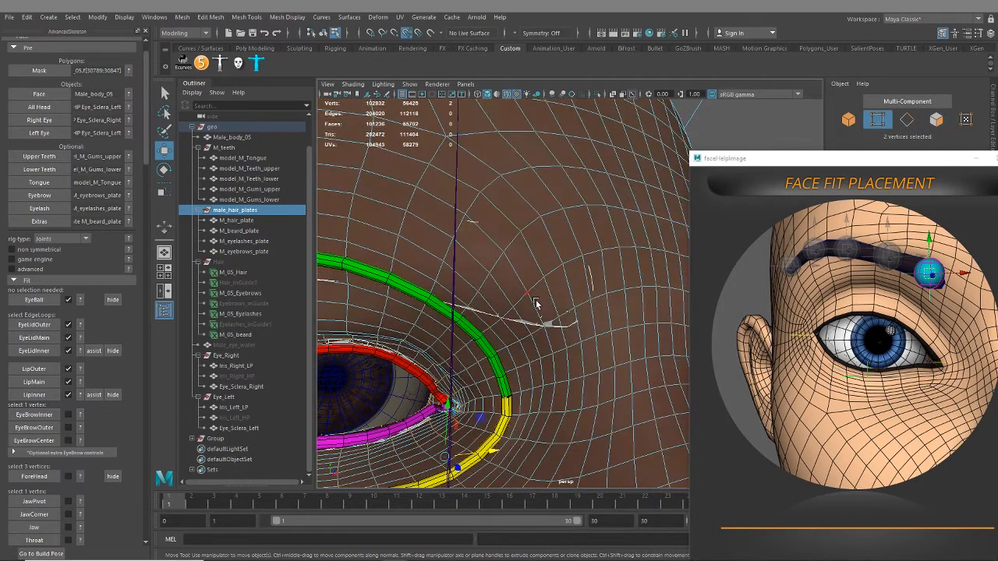
{"action": "left_click", "coordinate": [543, 282]}
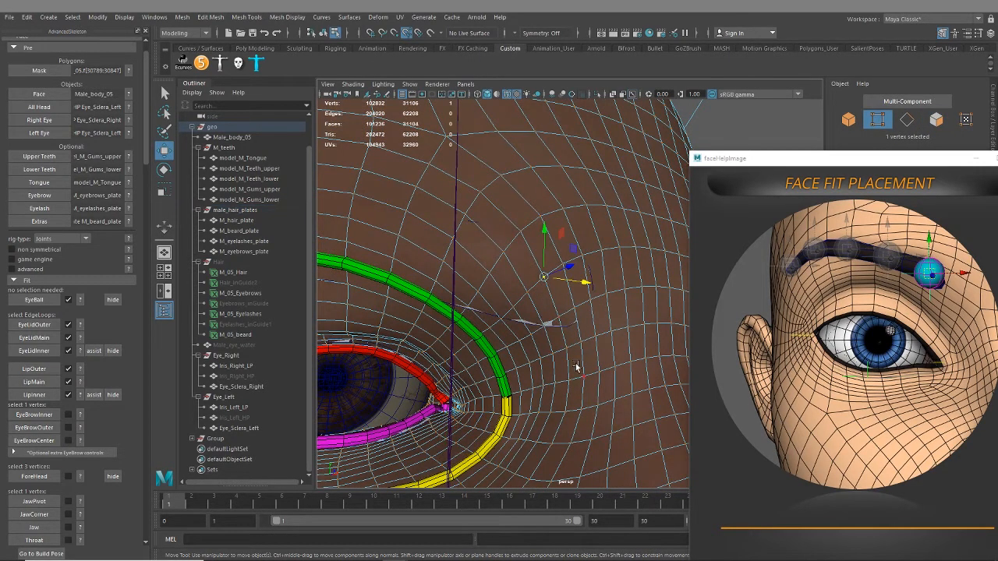
{"action": "left_click_drag", "start_coordinate": [544, 282], "coordinate": [566, 316], "text": "alt"}
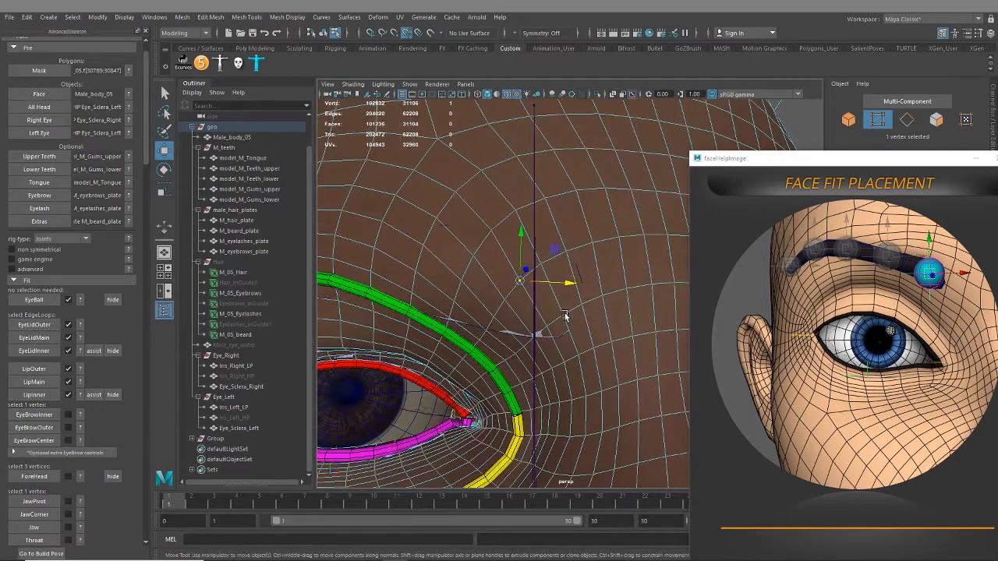
{"action": "left_click", "coordinate": [581, 307]}
{"action": "left_click", "coordinate": [542, 266]}
{"action": "left_click_drag", "start_coordinate": [558, 352], "coordinate": [559, 333], "text": "alt"}
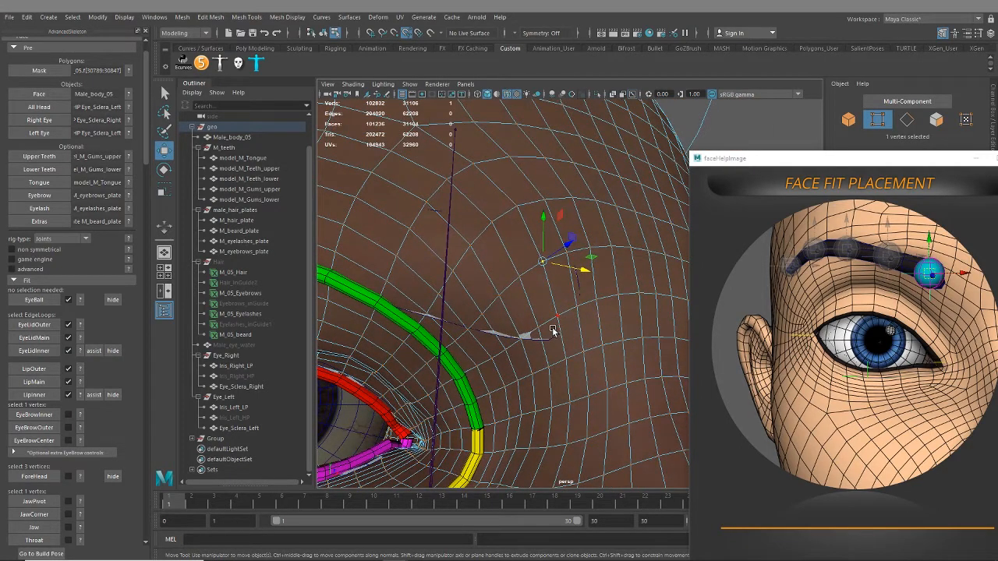
Turn on X-Ray shading, try creating the EyeBrowInner fit from a vertex over the brow plate's inner end, and undo that fit
{"action": "left_click", "coordinate": [352, 85]}
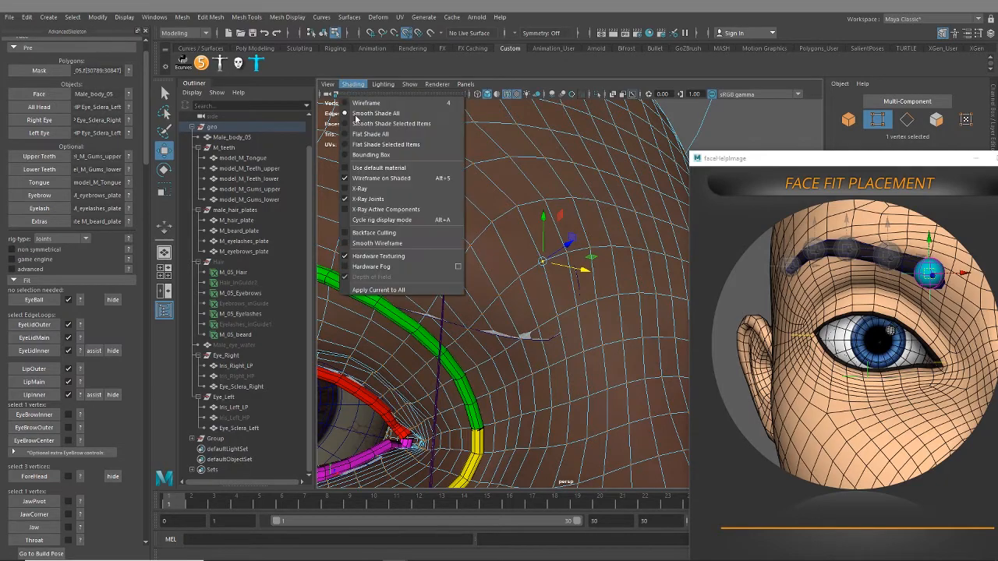
{"action": "left_click", "coordinate": [367, 188]}
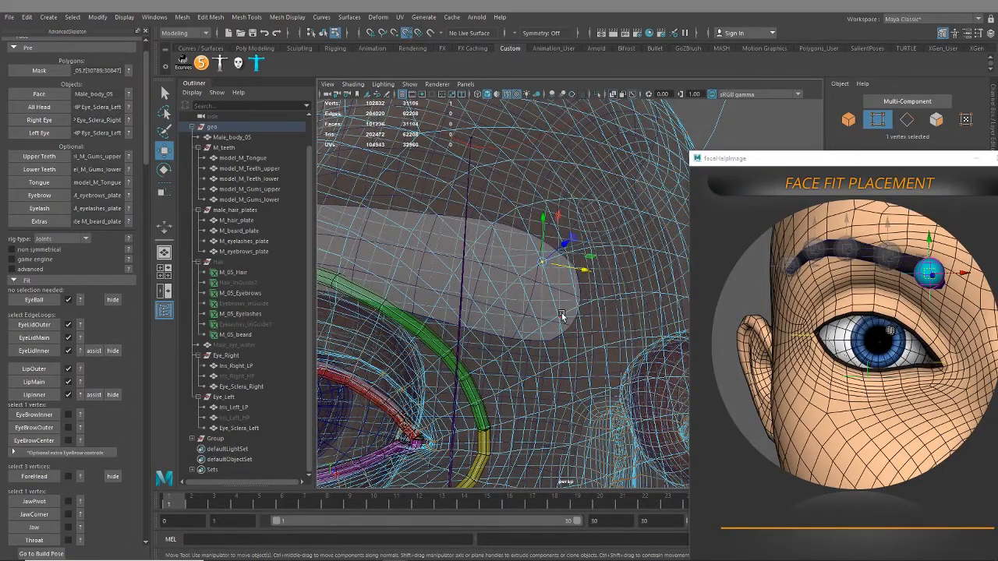
{"action": "left_click_drag", "start_coordinate": [561, 316], "coordinate": [531, 338], "text": "alt"}
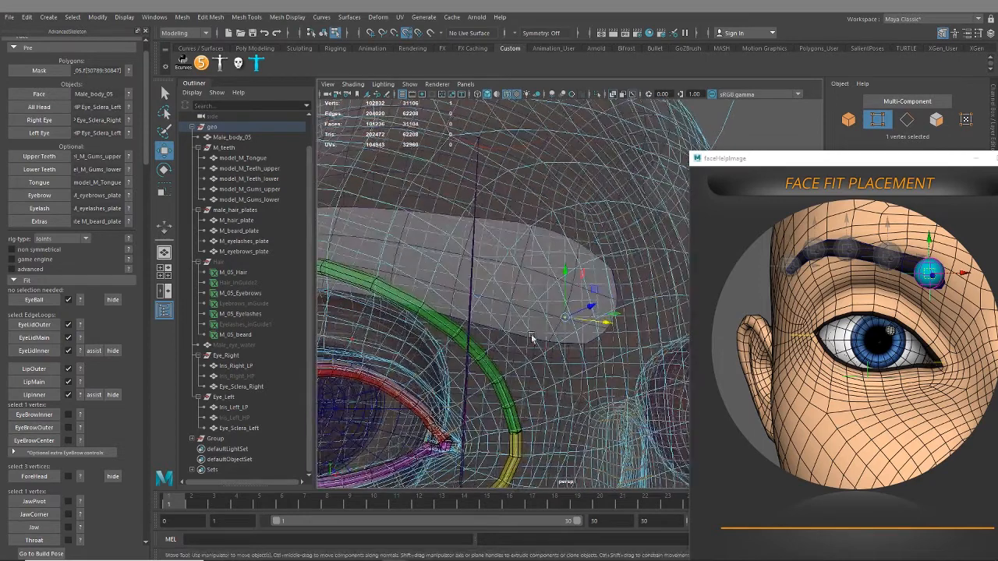
{"action": "left_click", "coordinate": [36, 368]}
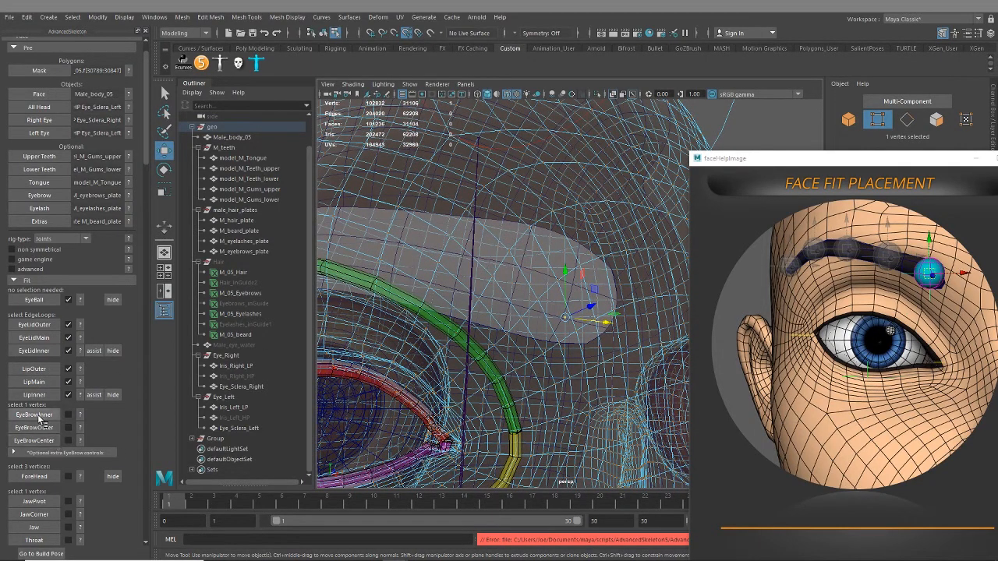
{"action": "left_click", "coordinate": [34, 415]}
{"action": "left_click_drag", "start_coordinate": [421, 389], "coordinate": [573, 358], "text": "alt"}
{"action": "key", "text": "ctrl+z"}
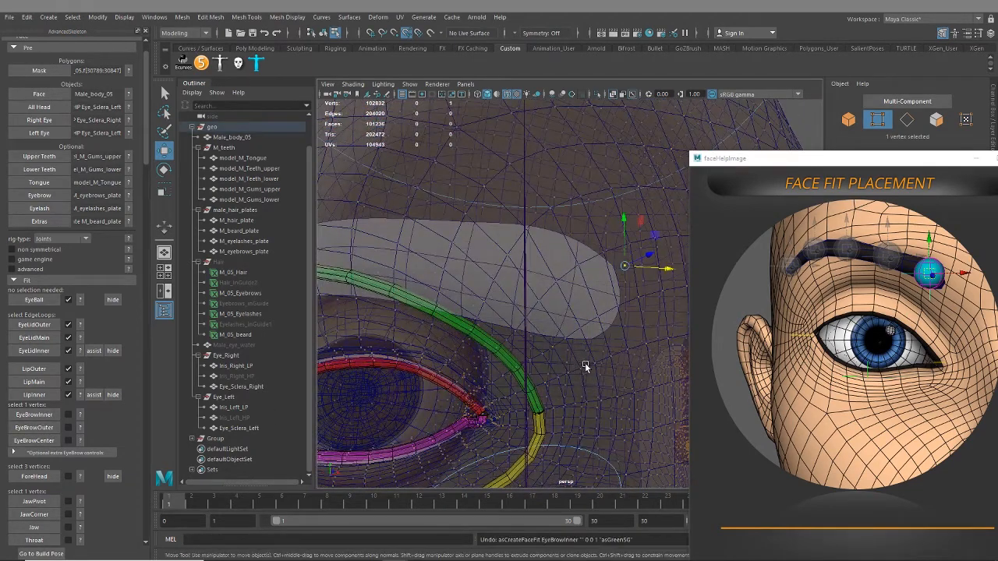
Turn X-Ray shading off, select the face vertex at the brow plate's inner end and create the EyeBrowInner fit
{"action": "left_click_drag", "start_coordinate": [577, 319], "coordinate": [601, 324], "text": "alt"}
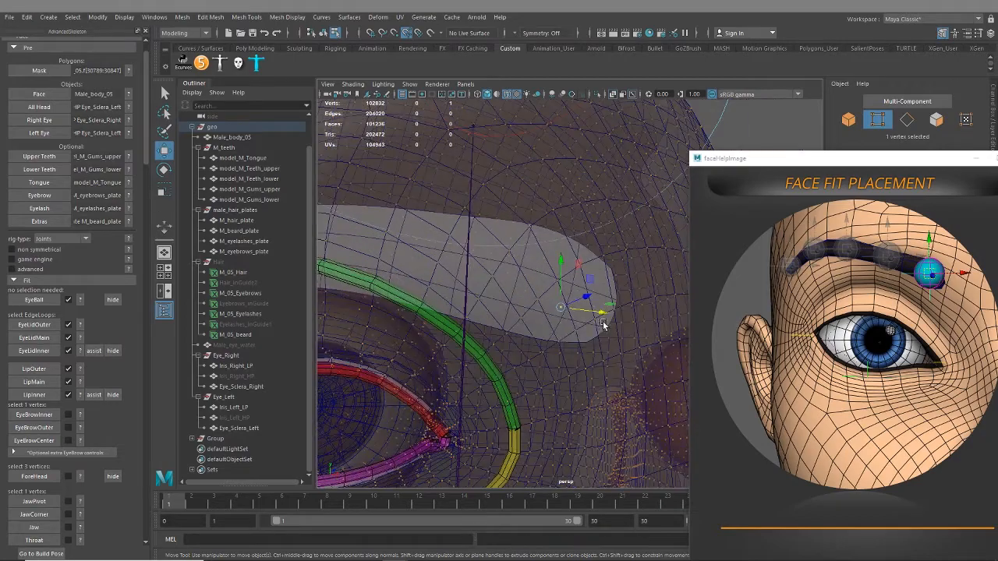
{"action": "right_click_drag", "start_coordinate": [611, 234], "coordinate": [575, 229]}
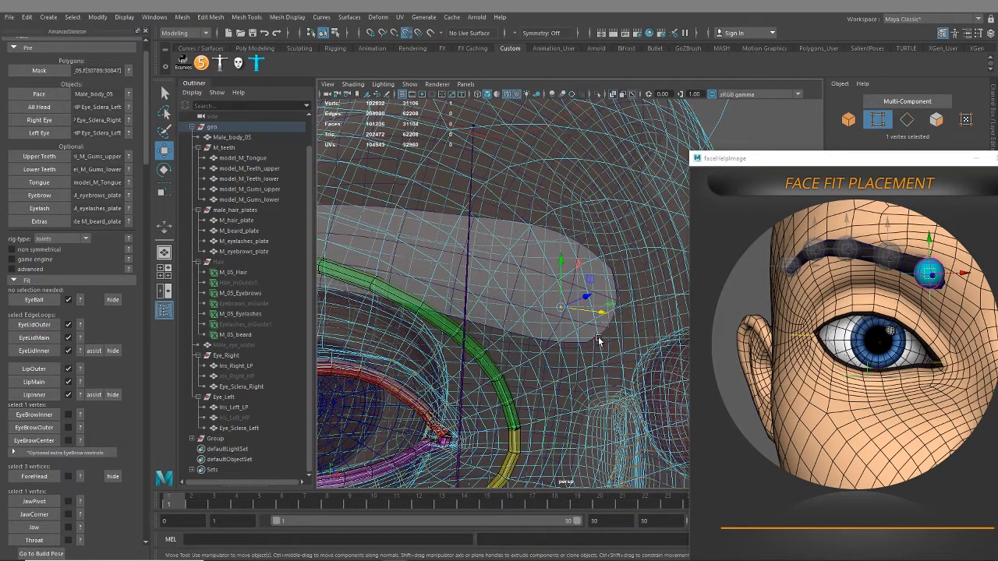
{"action": "left_click_drag", "start_coordinate": [599, 341], "coordinate": [530, 312], "text": "alt"}
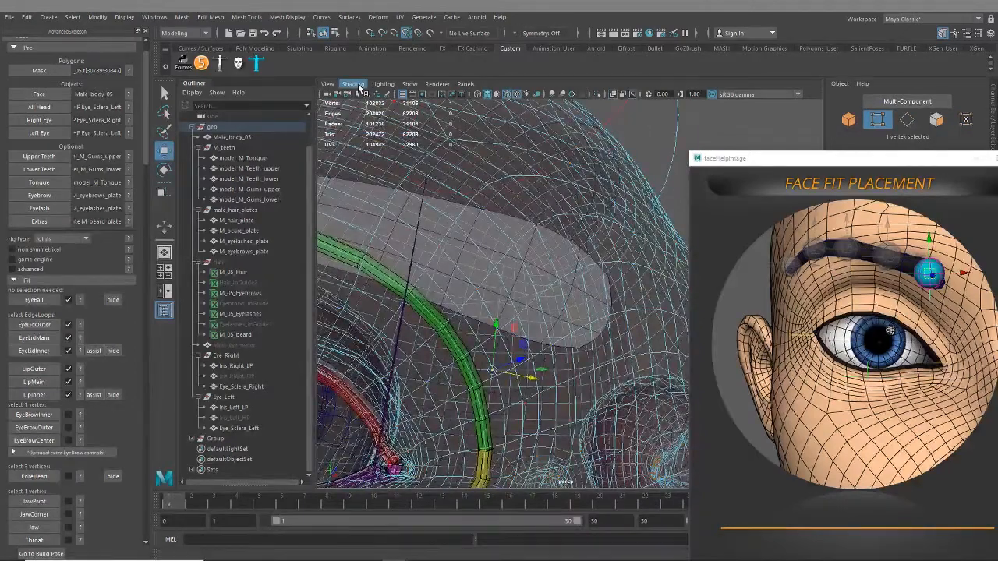
{"action": "left_click", "coordinate": [352, 84]}
{"action": "left_click", "coordinate": [390, 189]}
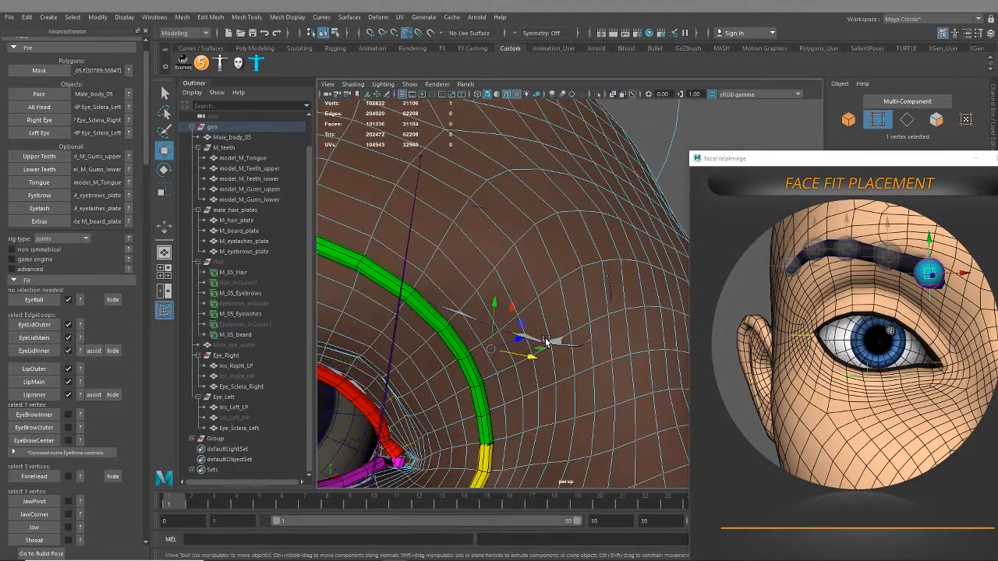
{"action": "left_click", "coordinate": [592, 329]}
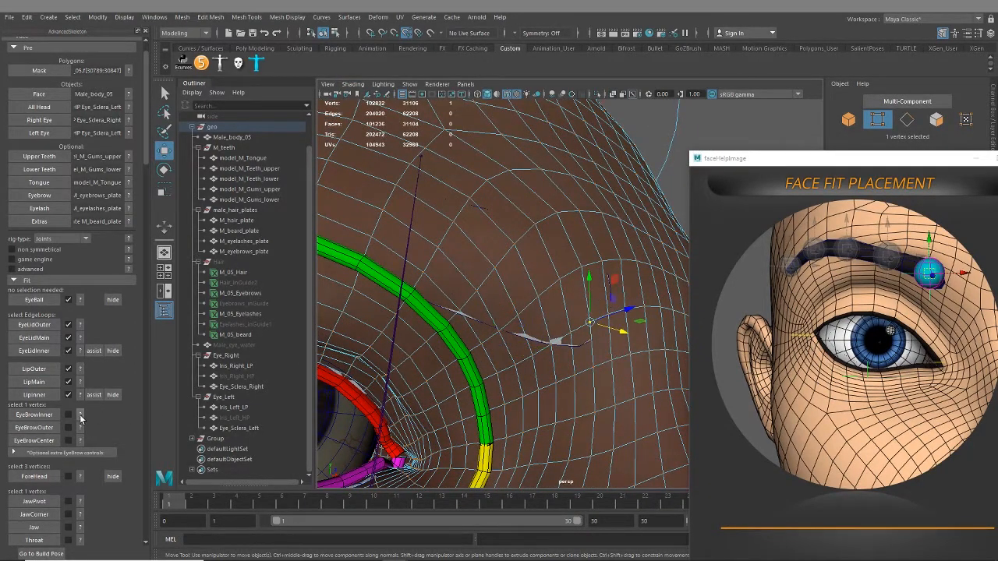
{"action": "left_click", "coordinate": [34, 415]}
Show the EyeBrowOuter placement reference, select the face vertex at the right brow's outer end and create the EyeBrowOuter fit
{"action": "left_click_drag", "start_coordinate": [486, 362], "coordinate": [486, 307], "text": "alt"}
{"action": "left_click", "coordinate": [80, 427]}
{"action": "scroll", "coordinate": [484, 334], "scroll_direction": "up", "scroll_amount": 3}
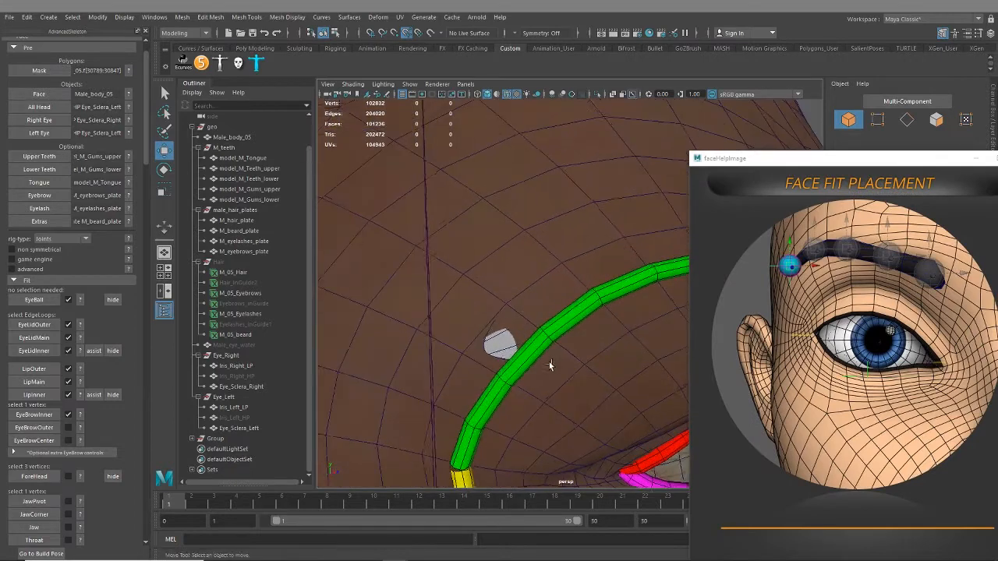
{"action": "left_click", "coordinate": [488, 282]}
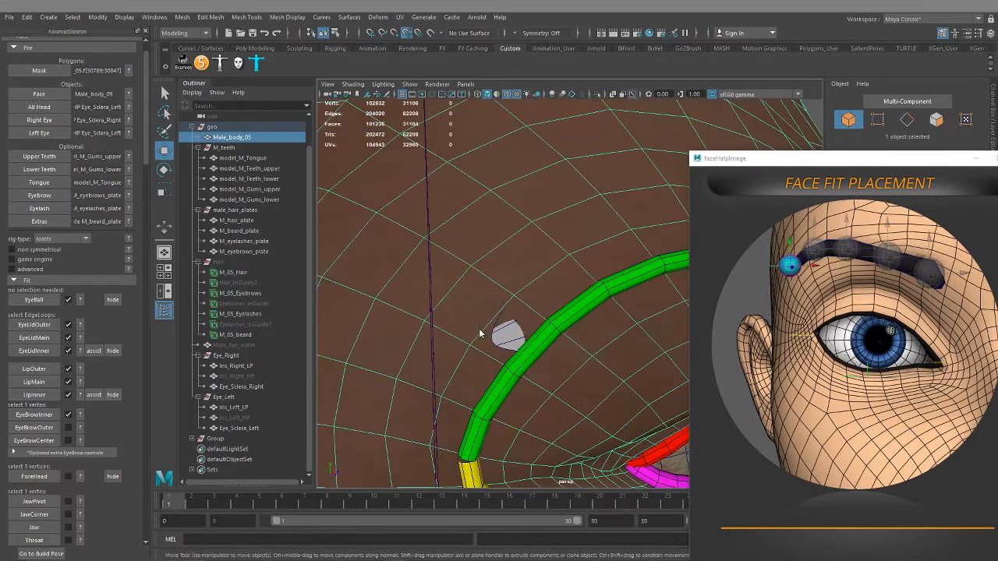
{"action": "right_click_drag", "start_coordinate": [479, 334], "coordinate": [433, 266]}
{"action": "left_click", "coordinate": [471, 343]}
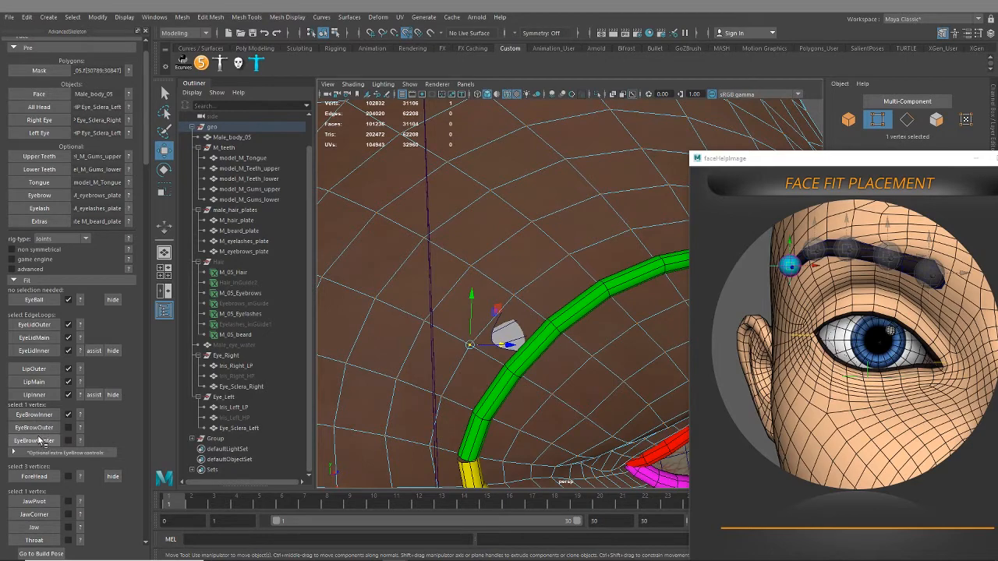
{"action": "left_click", "coordinate": [39, 442]}
Show the EyeBrowCenter placement reference, select a vertex just beside the face's centre line between the brows and create the EyeBrowCenter fit
{"action": "scroll", "coordinate": [438, 381], "scroll_direction": "down", "scroll_amount": 5}
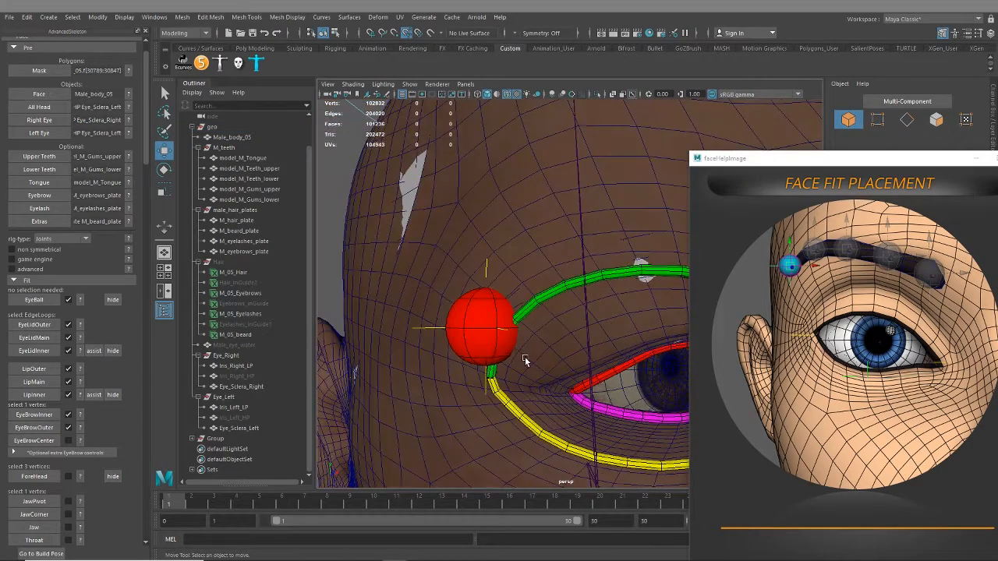
{"action": "middle_click_drag", "start_coordinate": [525, 359], "coordinate": [370, 377], "text": "alt"}
{"action": "left_click", "coordinate": [79, 442]}
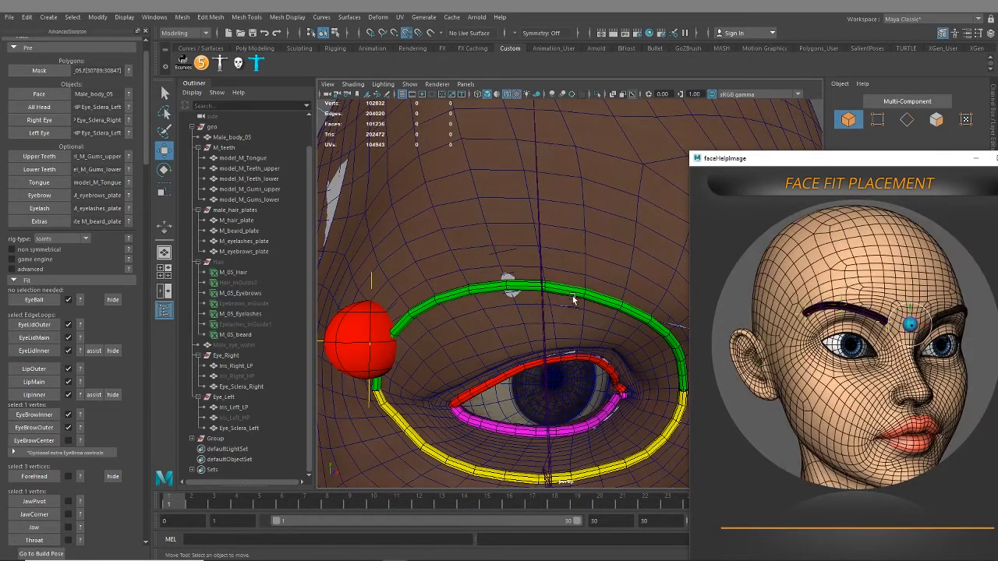
{"action": "left_click_drag", "start_coordinate": [555, 324], "coordinate": [353, 312], "text": "alt"}
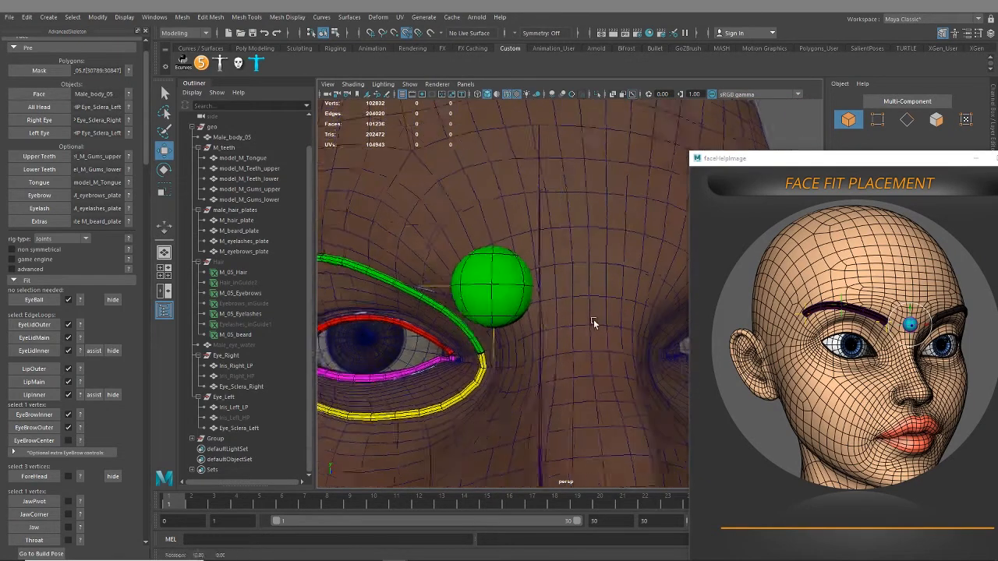
{"action": "left_click_drag", "start_coordinate": [595, 321], "coordinate": [566, 312], "text": "alt"}
{"action": "scroll", "coordinate": [574, 343], "scroll_direction": "up", "scroll_amount": 2}
{"action": "left_click", "coordinate": [584, 296]}
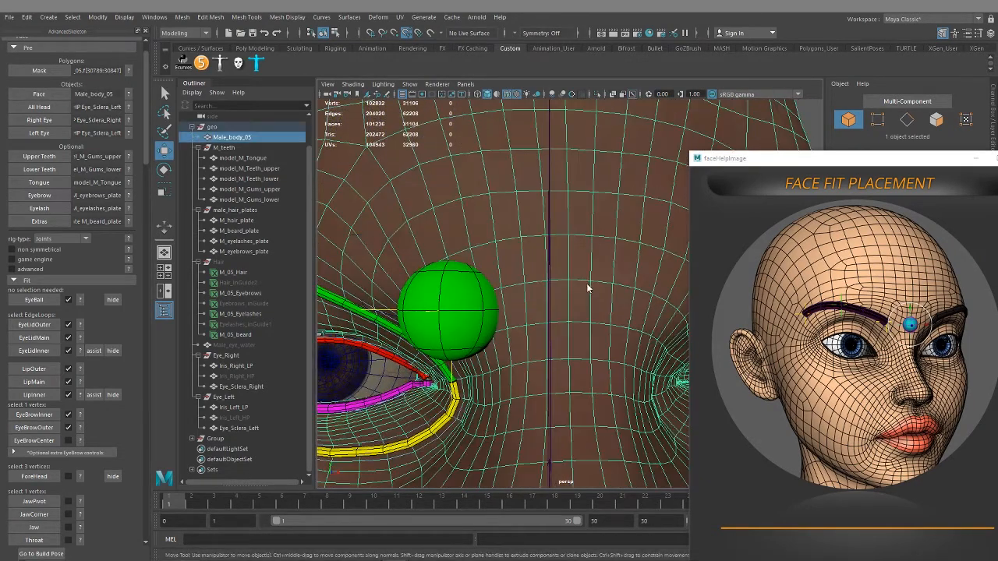
{"action": "right_click_drag", "start_coordinate": [583, 296], "coordinate": [553, 267]}
{"action": "left_click", "coordinate": [567, 284]}
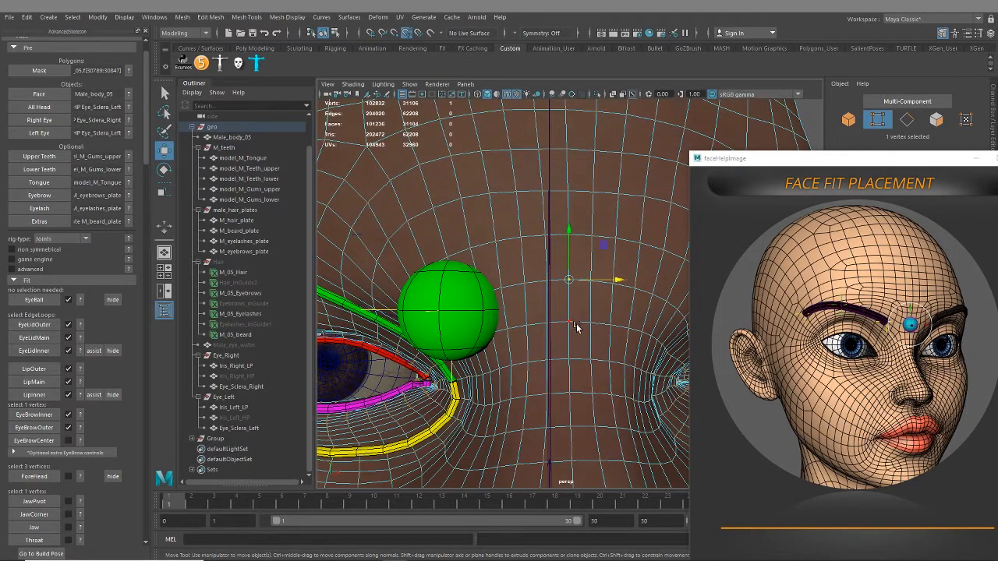
{"action": "scroll", "coordinate": [558, 335], "scroll_direction": "down", "scroll_amount": 5}
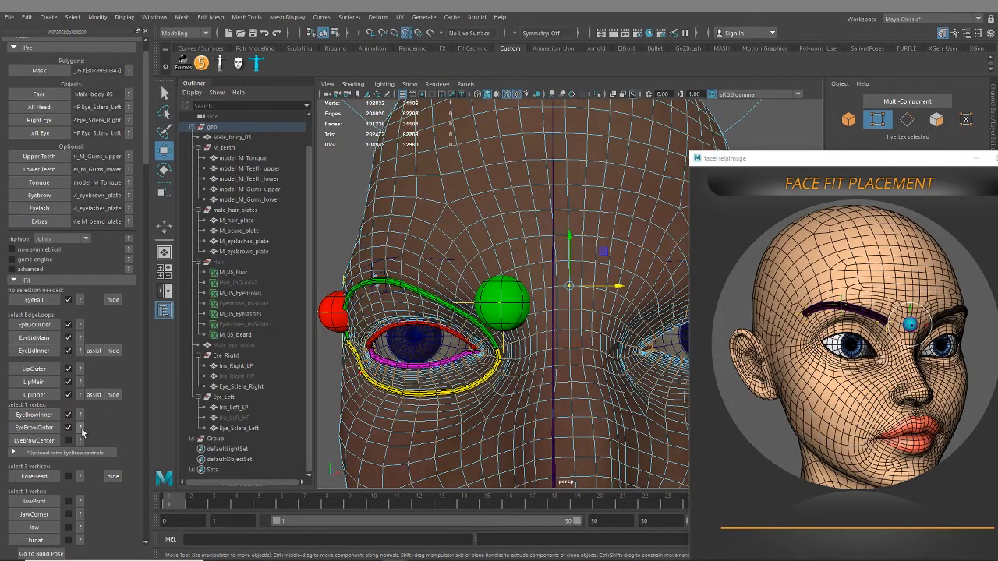
{"action": "left_click", "coordinate": [35, 440]}
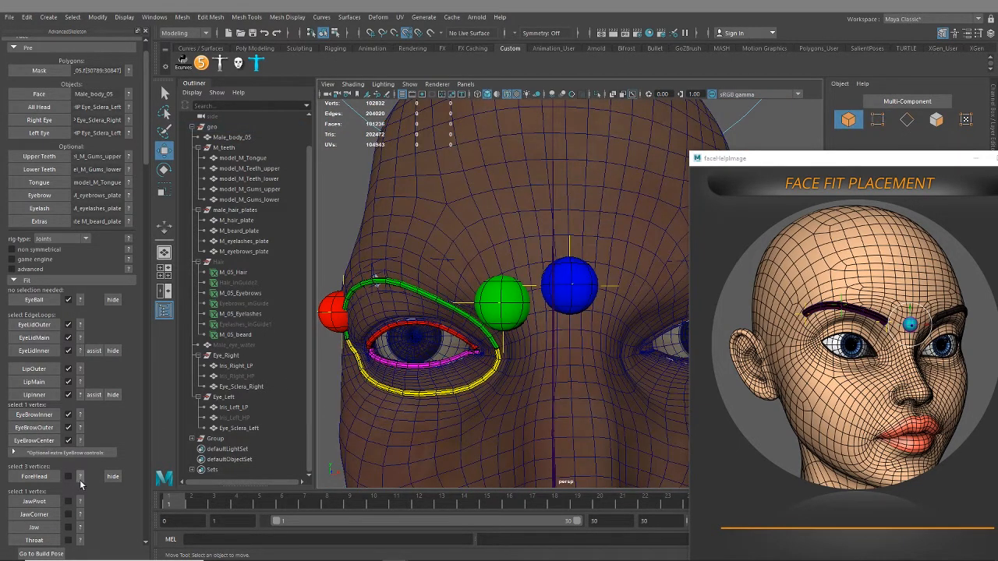
Expand the optional extra eyebrow controls and show the EyeBrowMid1 placement reference image
{"action": "left_click", "coordinate": [14, 452]}
{"action": "mouse_move", "coordinate": [498, 357]}
{"action": "left_mouse_down", "text": "alt"}
{"action": "mouse_move", "coordinate": [492, 349]}
{"action": "mouse_move", "coordinate": [495, 376]}
{"action": "left_mouse_up", "text": "alt"}
{"action": "scroll", "coordinate": [491, 348], "scroll_direction": "up", "scroll_amount": 4}
{"action": "middle_click_drag", "start_coordinate": [462, 366], "coordinate": [471, 403], "text": "alt"}
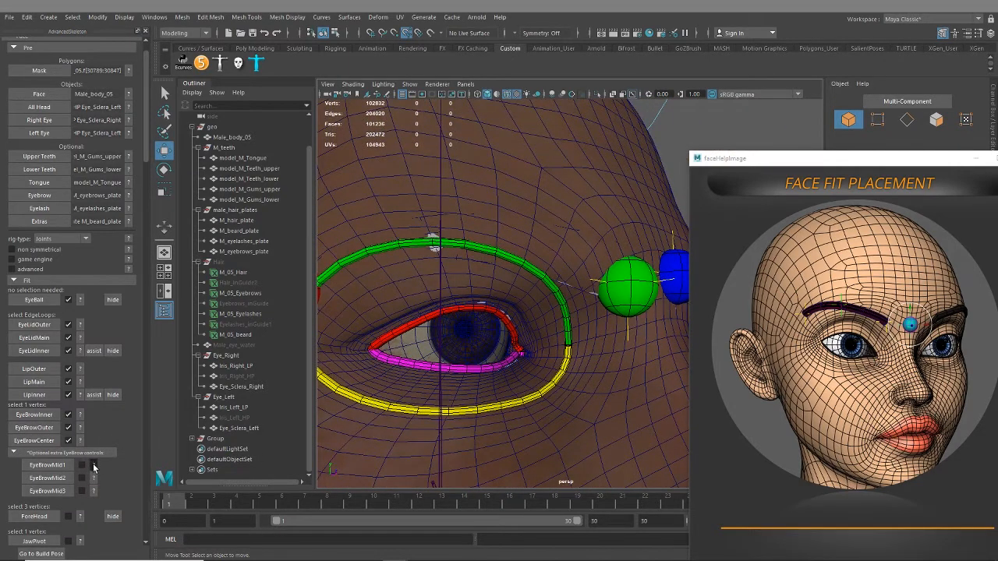
{"action": "left_click", "coordinate": [94, 467]}
Select the face vertex on the right brow a little outward from the inner fit and create the EyeBrowMid1 fit
{"action": "middle_click_drag", "start_coordinate": [408, 261], "coordinate": [420, 304], "text": "alt"}
{"action": "left_click_drag", "start_coordinate": [420, 304], "coordinate": [492, 267], "text": "alt"}
{"action": "scroll", "coordinate": [511, 308], "scroll_direction": "up", "scroll_amount": 2}
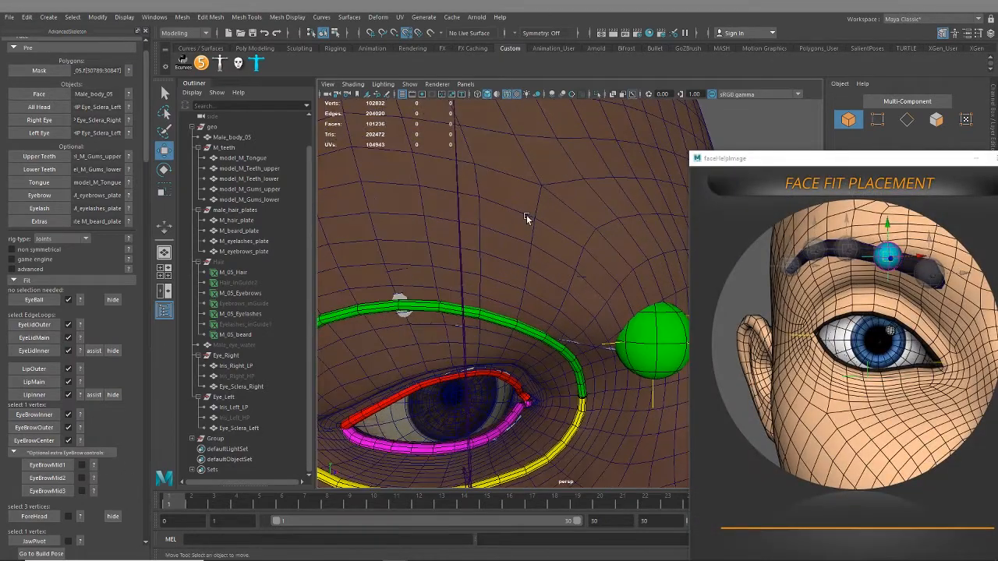
{"action": "left_click", "coordinate": [526, 218]}
{"action": "right_click_drag", "start_coordinate": [541, 301], "coordinate": [492, 263]}
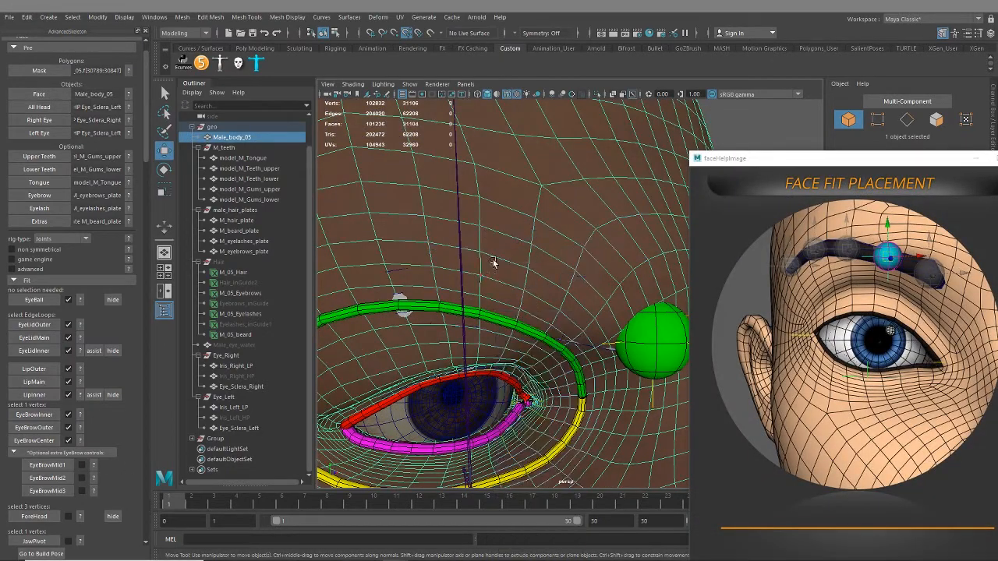
{"action": "left_click", "coordinate": [524, 291]}
{"action": "mouse_move", "coordinate": [559, 311]}
{"action": "left_mouse_down", "text": "alt"}
{"action": "mouse_move", "coordinate": [534, 302]}
{"action": "mouse_move", "coordinate": [555, 309]}
{"action": "left_mouse_up", "text": "alt"}
{"action": "left_click", "coordinate": [47, 465]}
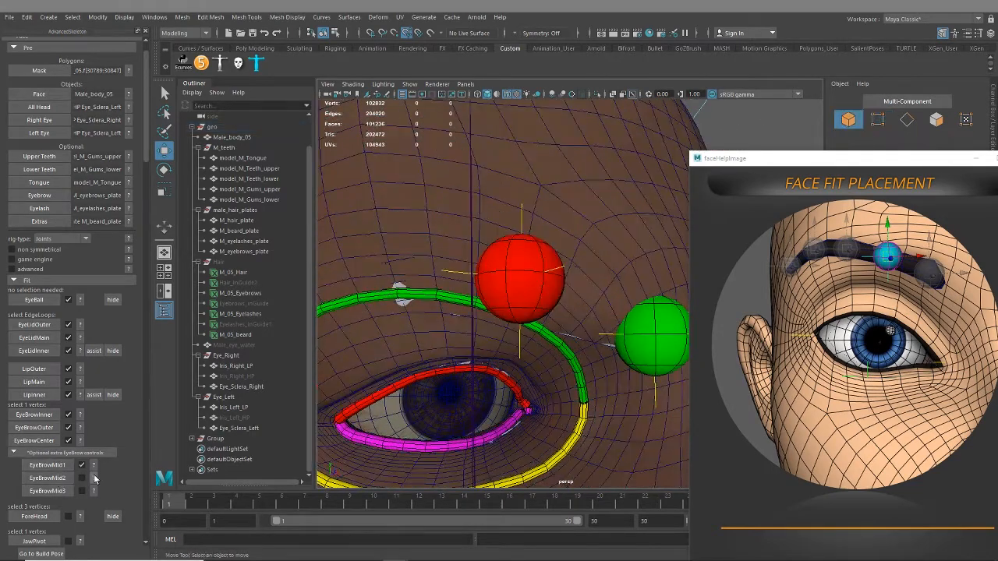
Select the face vertex outward from the EyeBrowMid1 fit above the right eye, create the EyeBrowMid2 fit and show the EyeBrowMid3 placement reference
{"action": "left_click_drag", "start_coordinate": [435, 343], "coordinate": [556, 245], "text": "alt"}
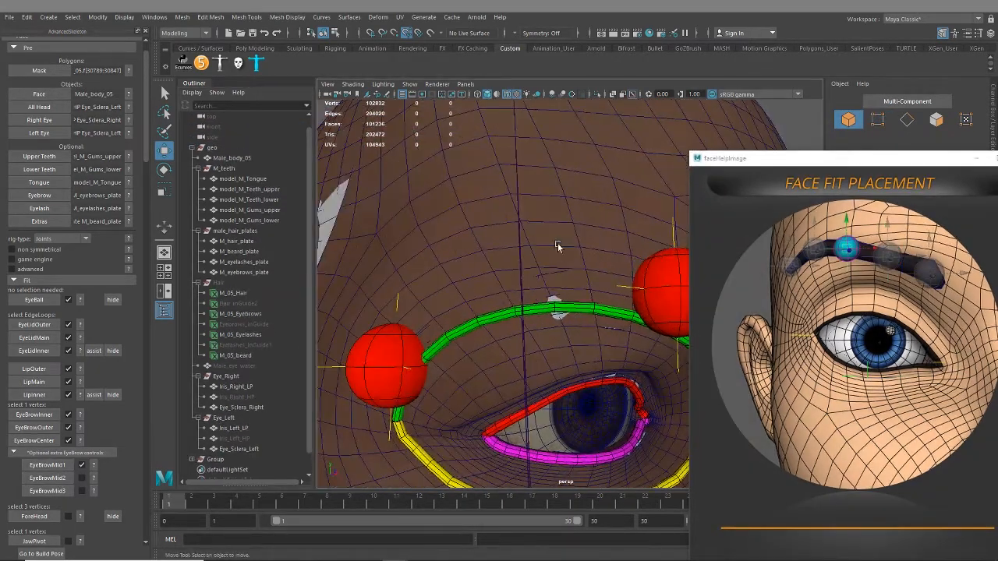
{"action": "left_click", "coordinate": [556, 243]}
{"action": "mouse_move", "coordinate": [541, 264]}
{"action": "right_mouse_down"}
{"action": "mouse_move", "coordinate": [542, 273]}
{"action": "mouse_move", "coordinate": [522, 267]}
{"action": "right_mouse_up"}
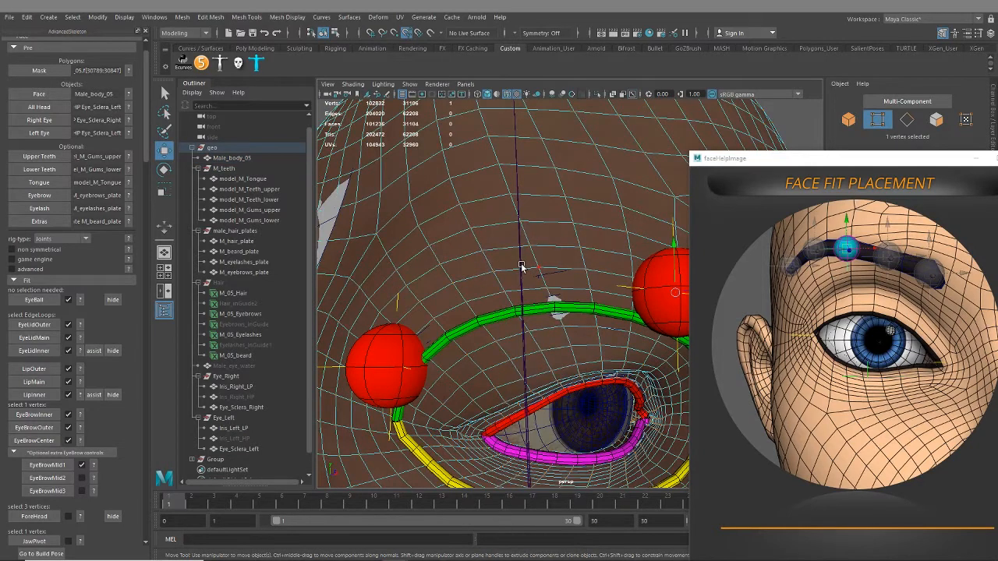
{"action": "left_click", "coordinate": [537, 269]}
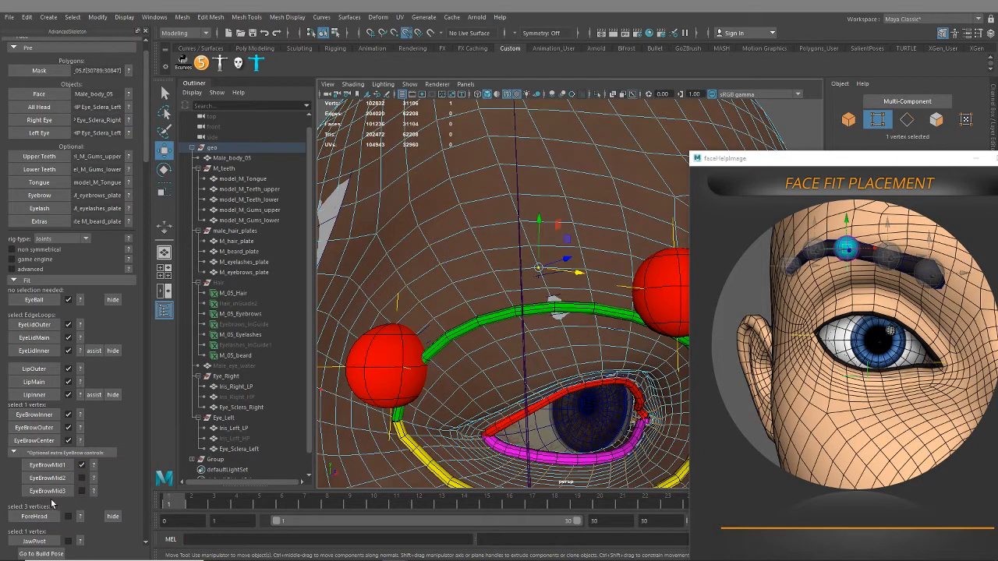
{"action": "left_click", "coordinate": [47, 491]}
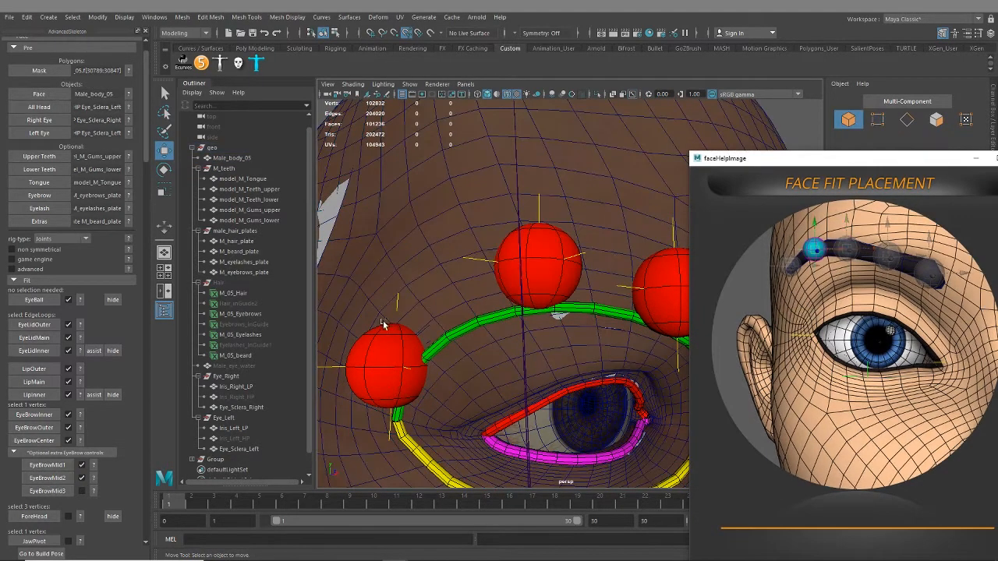
Select the face vertex on the right brow between the EyeBrowMid2 and EyeBrowOuter fits and create the EyeBrowMid3 fit
{"action": "left_click", "coordinate": [465, 255]}
{"action": "right_click_drag", "start_coordinate": [466, 264], "coordinate": [435, 270]}
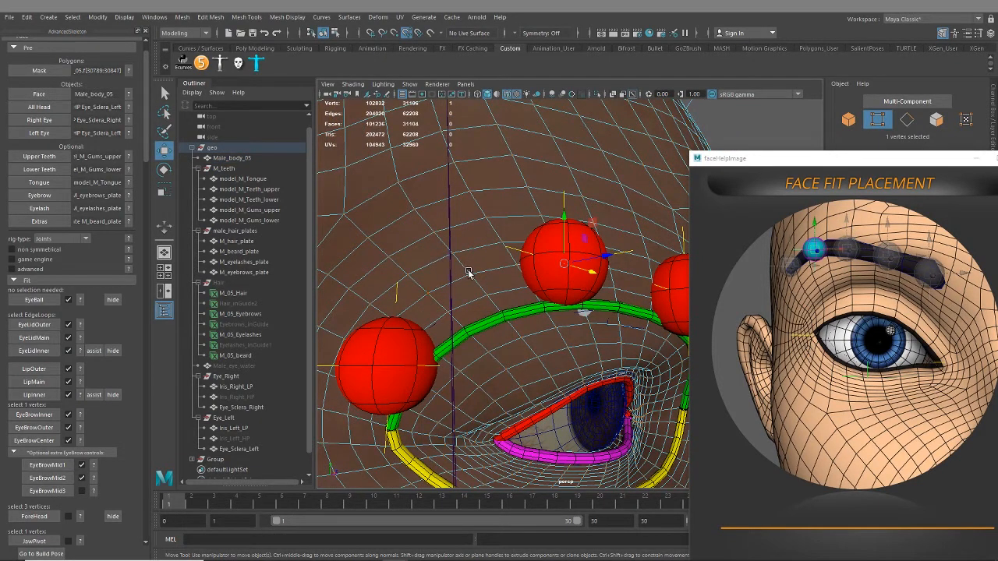
{"action": "left_click", "coordinate": [470, 275]}
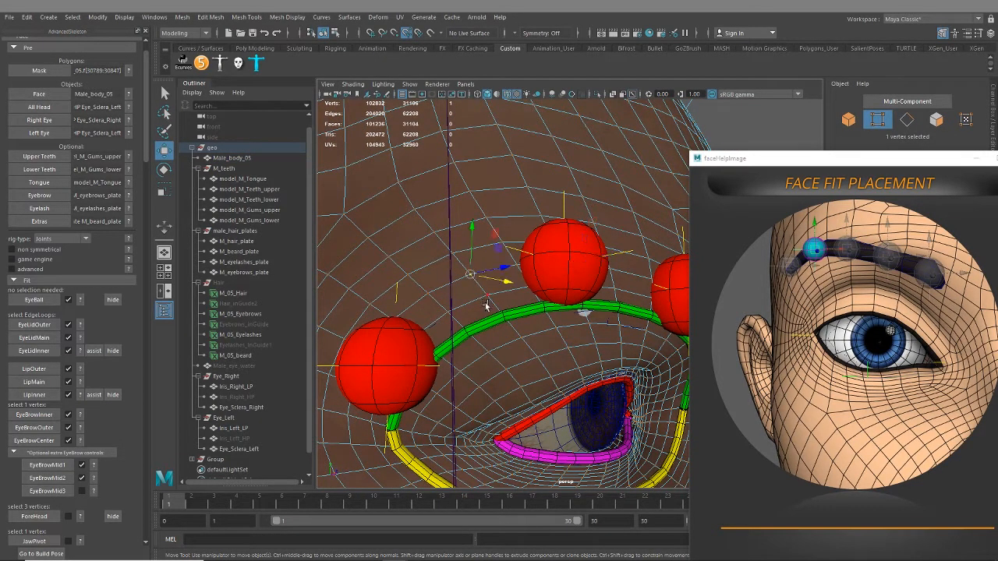
{"action": "left_click", "coordinate": [59, 494]}
Delete the EyeBrowOuter fit, confirm the removal and undo the deletion
{"action": "scroll", "coordinate": [497, 356], "scroll_direction": "down", "scroll_amount": 6}
{"action": "mouse_move", "coordinate": [555, 344]}
{"action": "left_mouse_down", "text": "alt"}
{"action": "mouse_move", "coordinate": [506, 357]}
{"action": "mouse_move", "coordinate": [557, 350]}
{"action": "left_mouse_up", "text": "alt"}
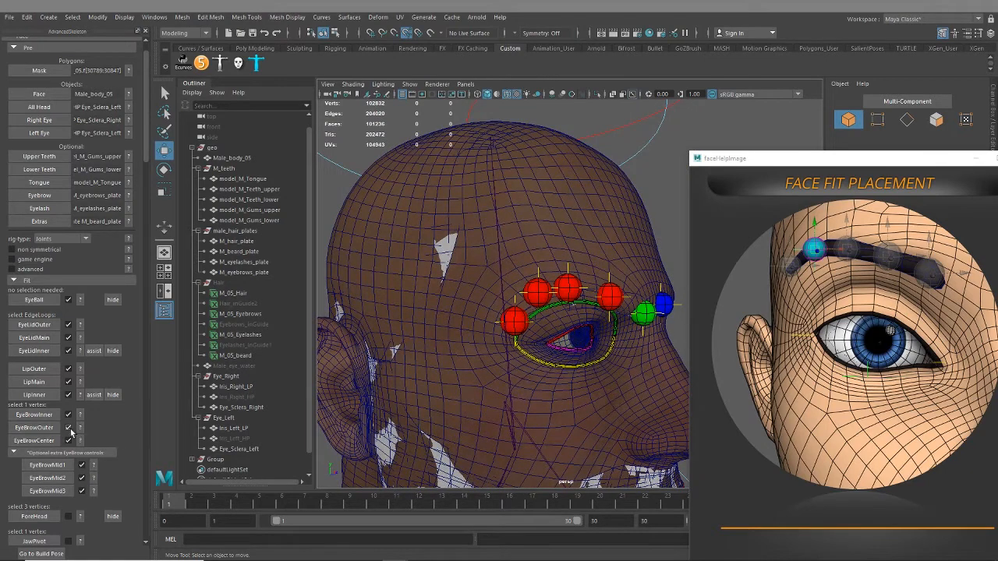
{"action": "left_click", "coordinate": [68, 428]}
{"action": "left_click", "coordinate": [519, 290]}
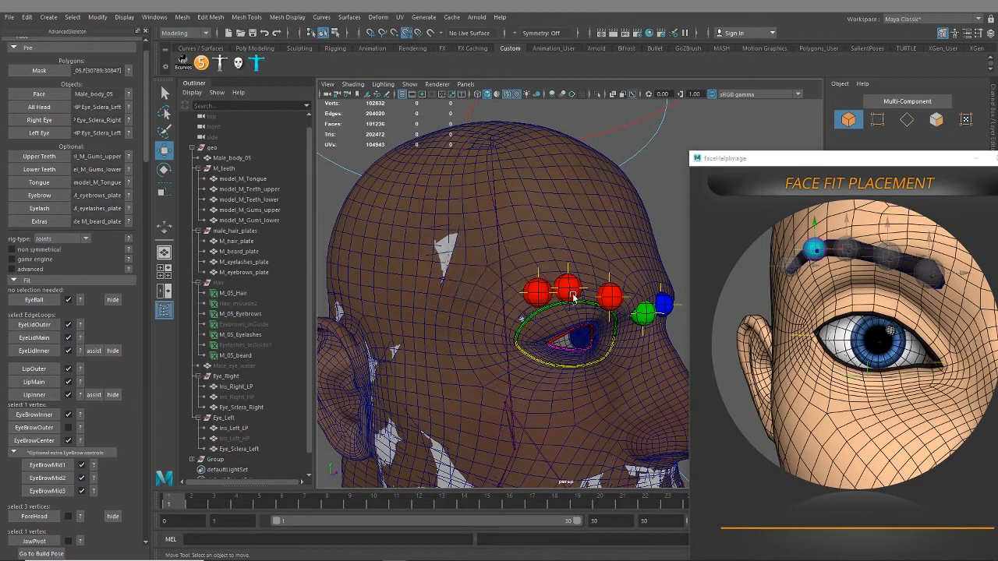
{"action": "key", "text": "ctrl+z"}
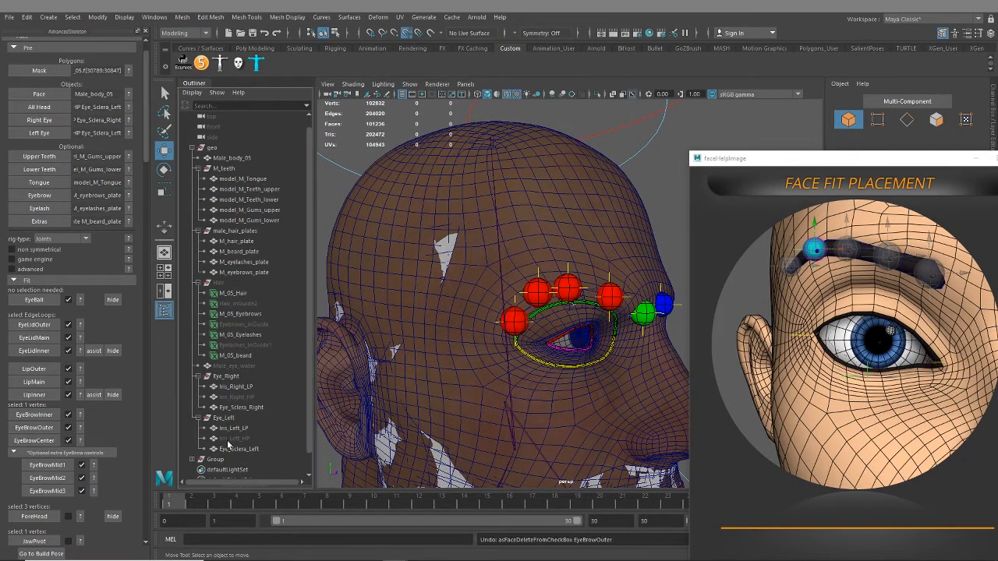
Delete the EyeBrowMid2 fit and recreate it from a face vertex closer to the EyeBrowMid1 fit
{"action": "left_click_drag", "start_coordinate": [500, 327], "coordinate": [487, 320], "text": "alt"}
{"action": "left_click_drag", "start_coordinate": [582, 260], "coordinate": [566, 270], "text": "alt"}
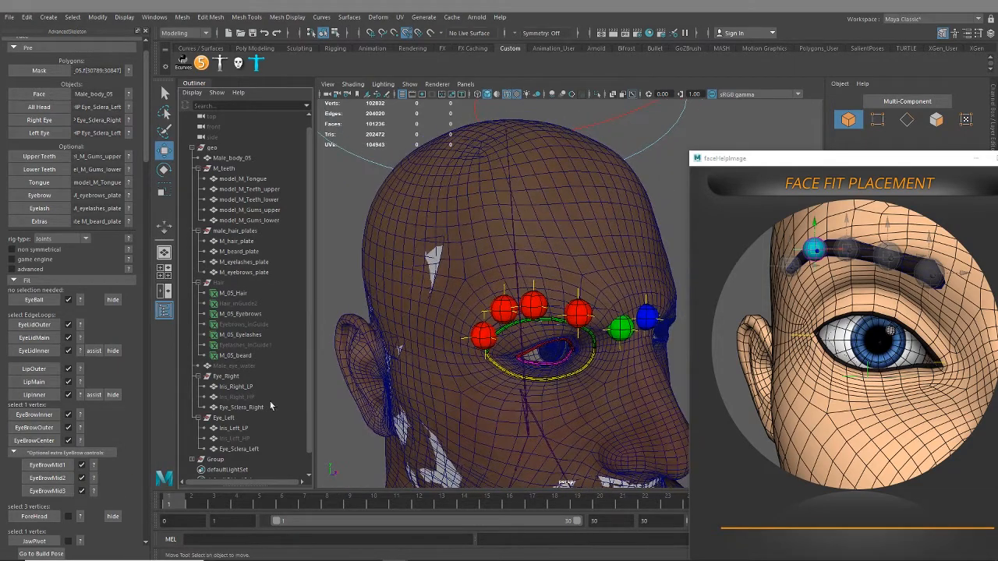
{"action": "left_click", "coordinate": [82, 478]}
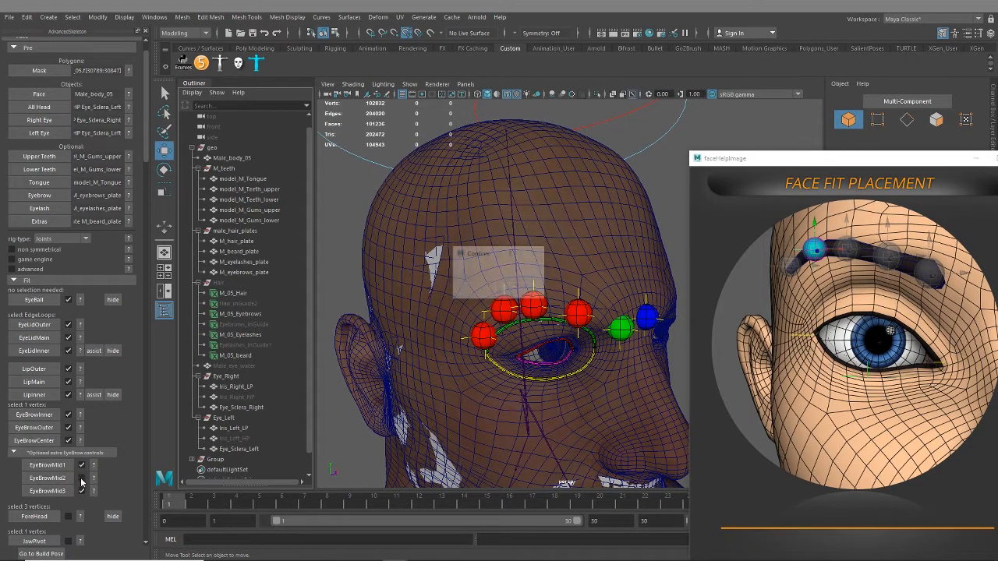
{"action": "left_click", "coordinate": [475, 288]}
{"action": "scroll", "coordinate": [530, 327], "scroll_direction": "up", "scroll_amount": 5}
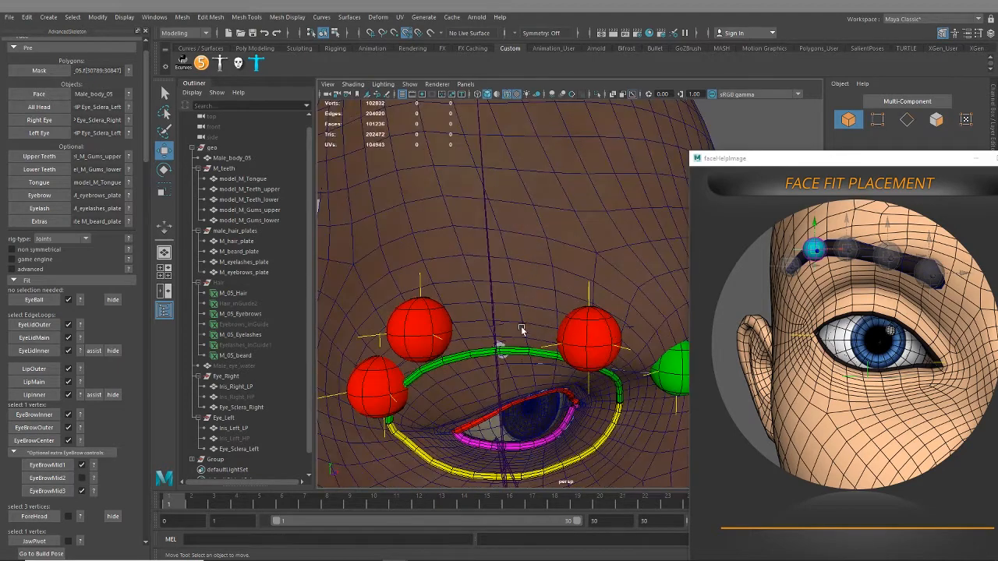
{"action": "right_click_drag", "start_coordinate": [520, 316], "coordinate": [481, 266]}
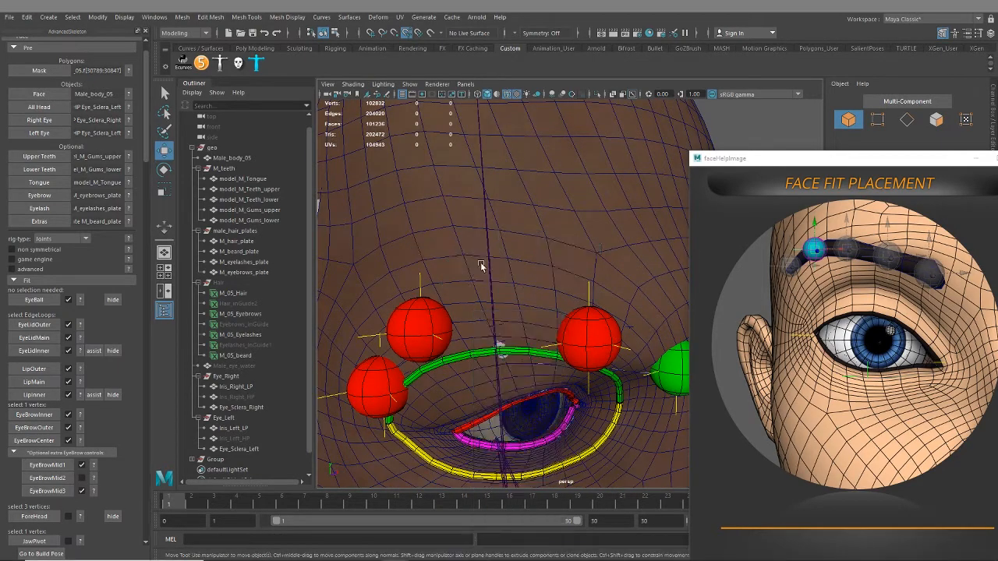
{"action": "left_click", "coordinate": [522, 322]}
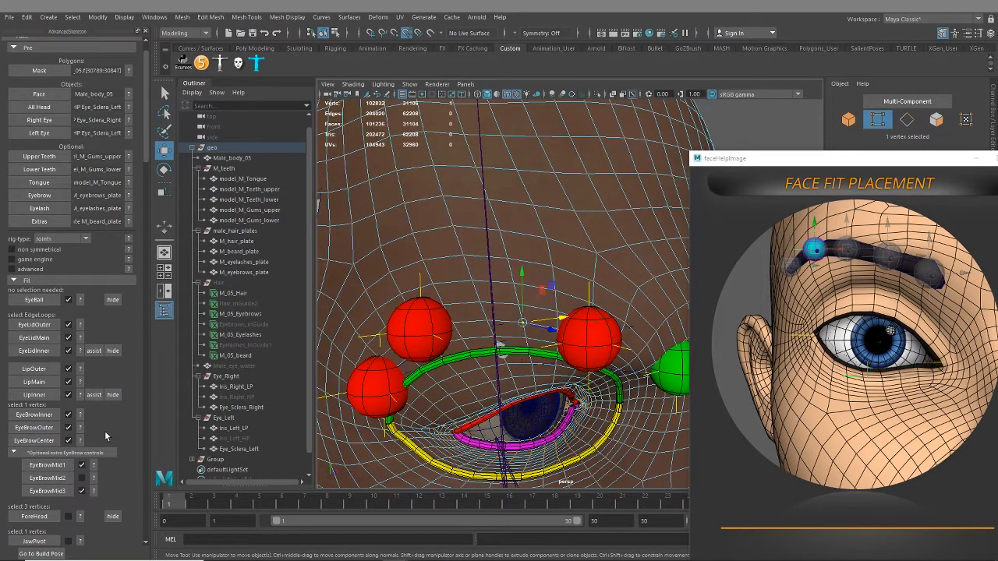
{"action": "left_click", "coordinate": [47, 478]}
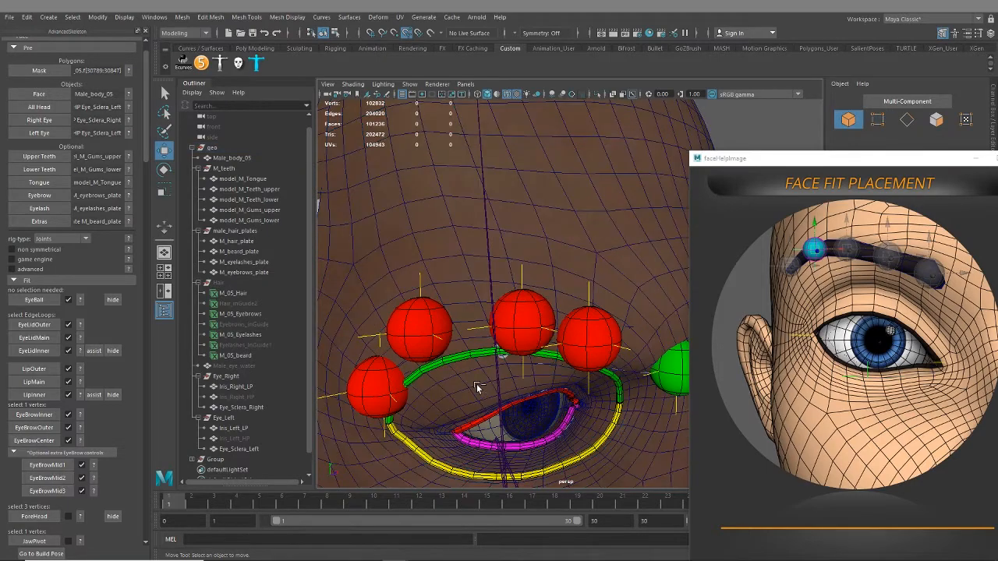
Undo the recreation and the deletion of the EyeBrowMid2 fit
{"action": "key", "text": "ctrl+z"}
{"action": "key", "text": "ctrl+z"}
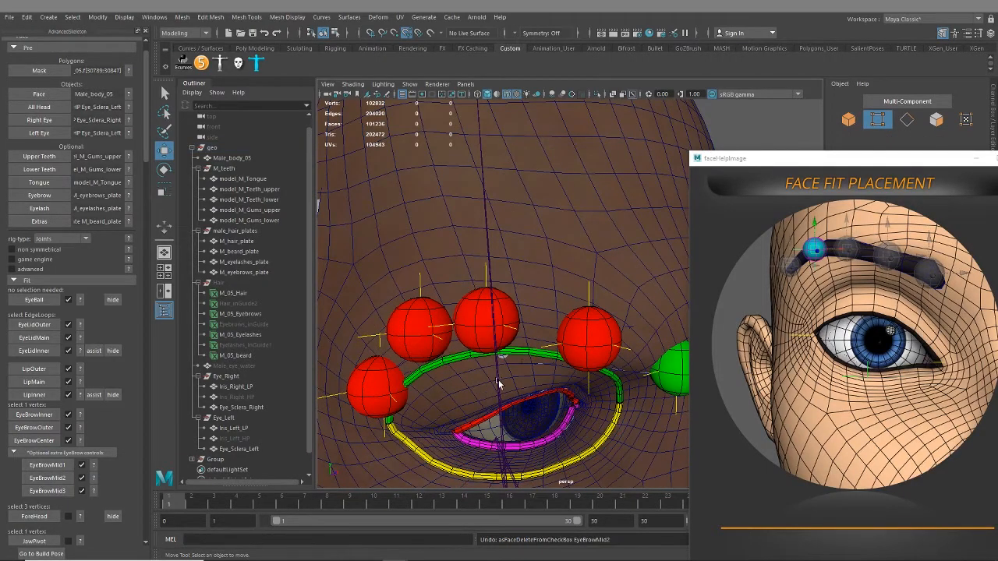
{"action": "left_click_drag", "start_coordinate": [498, 380], "coordinate": [453, 336], "text": "alt"}
{"action": "scroll", "coordinate": [515, 332], "scroll_direction": "down", "scroll_amount": 6}
{"action": "scroll", "coordinate": [499, 356], "scroll_direction": "up", "scroll_amount": 3}
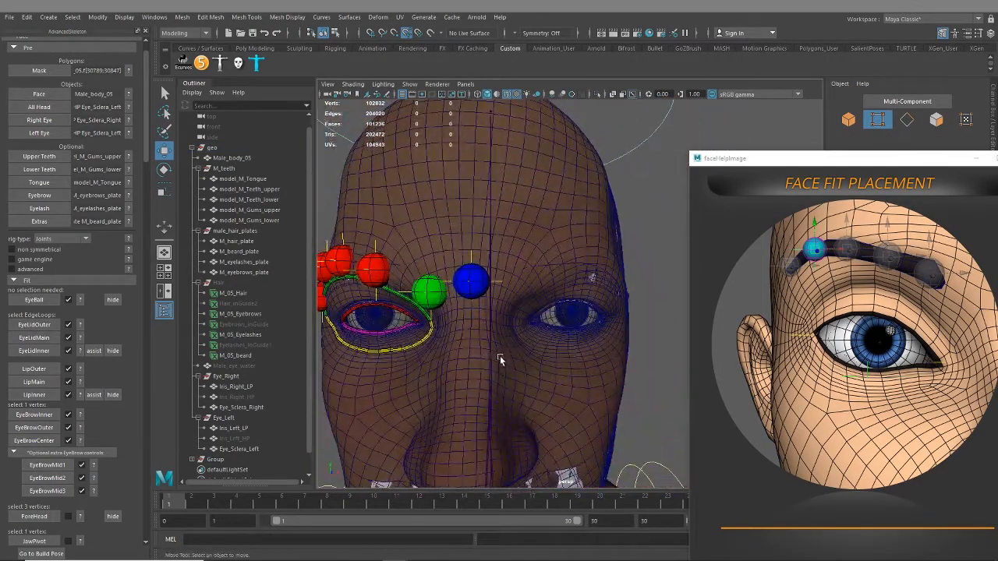
Show the ForeHead placement reference and examine the matching spots around the character's nose bridge, forehead and temple
{"action": "scroll", "coordinate": [134, 460], "scroll_direction": "down", "scroll_amount": 2}
{"action": "left_click", "coordinate": [81, 455]}
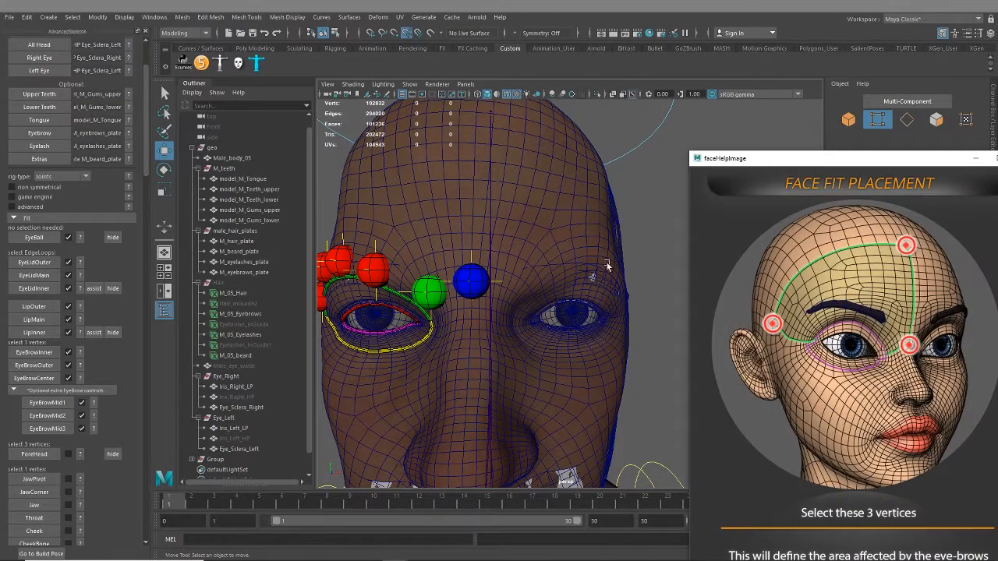
{"action": "middle_click_drag", "start_coordinate": [515, 343], "coordinate": [531, 300], "text": "alt"}
{"action": "left_click_drag", "start_coordinate": [531, 299], "coordinate": [462, 275], "text": "alt"}
{"action": "middle_click_drag", "start_coordinate": [463, 275], "coordinate": [505, 318], "text": "alt"}
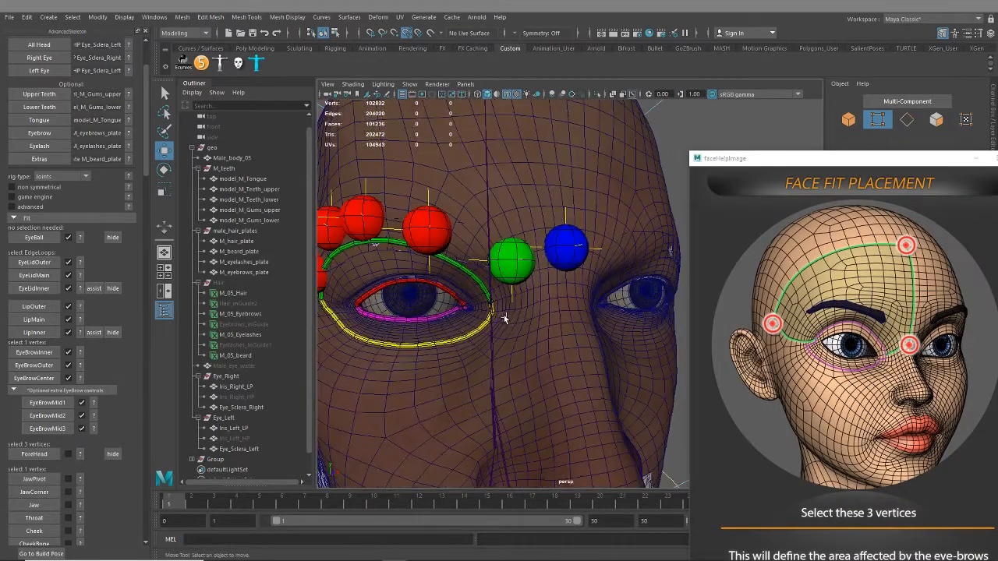
{"action": "left_click_drag", "start_coordinate": [505, 317], "coordinate": [489, 313], "text": "alt"}
{"action": "scroll", "coordinate": [489, 313], "scroll_direction": "up", "scroll_amount": 2}
{"action": "middle_click_drag", "start_coordinate": [489, 313], "coordinate": [694, 407], "text": "alt"}
{"action": "scroll", "coordinate": [448, 344], "scroll_direction": "down", "scroll_amount": 5}
{"action": "left_click_drag", "start_coordinate": [448, 345], "coordinate": [703, 335], "text": "alt"}
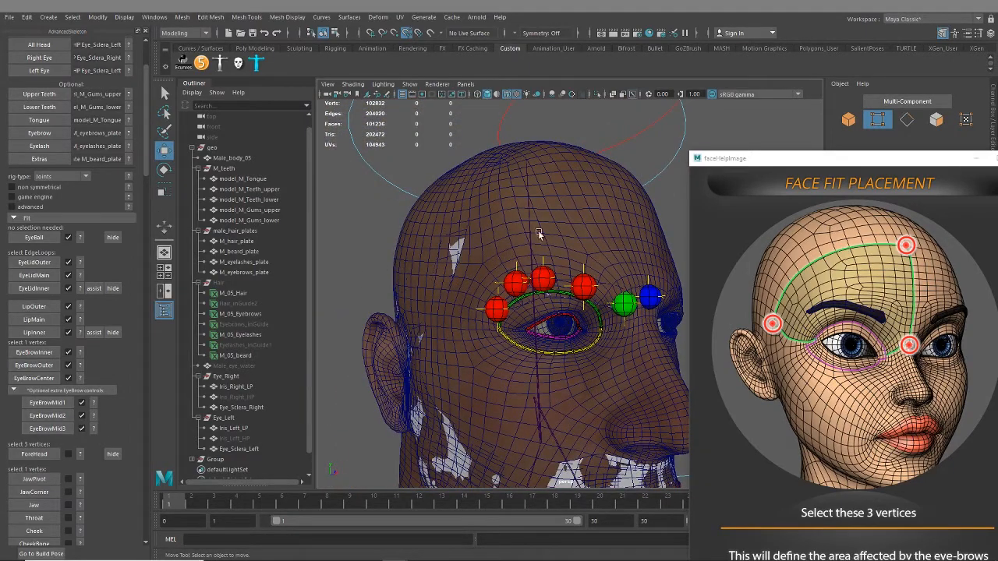
Switch the face mesh to vertex selection and inspect the area between the right eye's inner corner and the nose bridge
{"action": "left_click", "coordinate": [597, 199]}
{"action": "right_click_drag", "start_coordinate": [597, 195], "coordinate": [560, 198]}
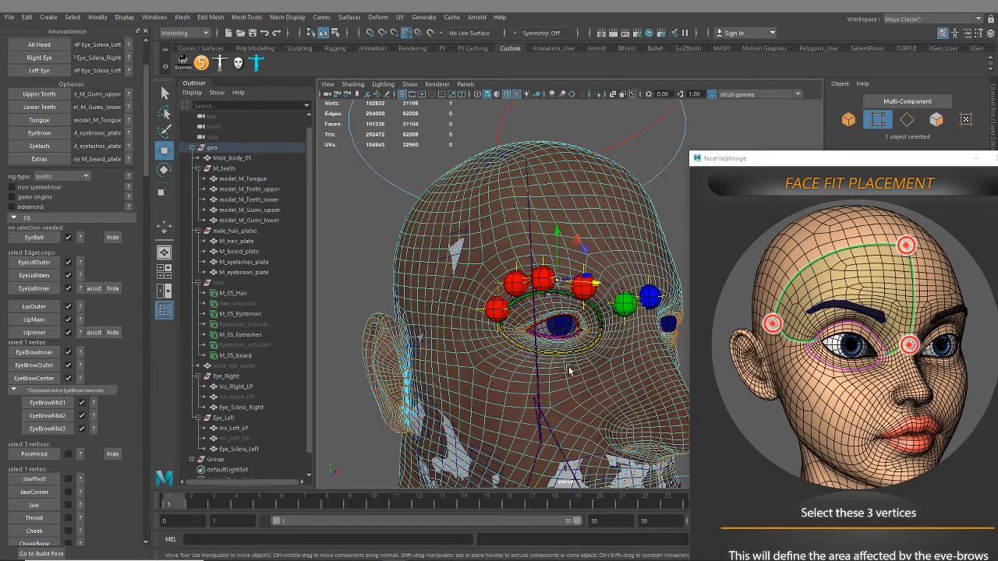
{"action": "left_click_drag", "start_coordinate": [597, 323], "coordinate": [503, 351], "text": "alt"}
{"action": "right_click_drag", "start_coordinate": [503, 351], "coordinate": [597, 408], "text": "alt"}
{"action": "middle_click_drag", "start_coordinate": [551, 316], "coordinate": [585, 346], "text": "alt"}
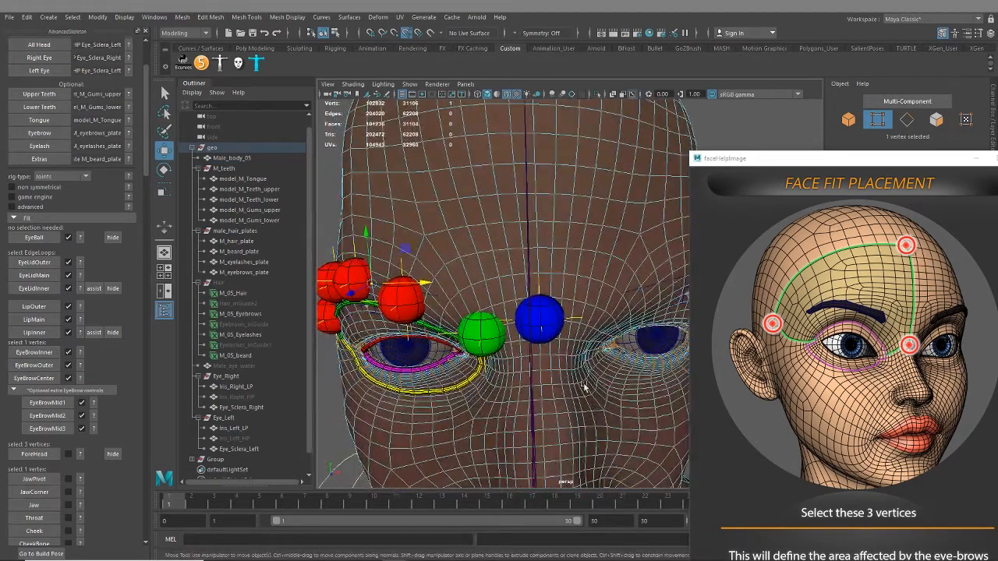
{"action": "left_click_drag", "start_coordinate": [561, 400], "coordinate": [583, 391], "text": "alt"}
{"action": "middle_click_drag", "start_coordinate": [426, 324], "coordinate": [473, 274], "text": "alt"}
{"action": "right_click_drag", "start_coordinate": [473, 274], "coordinate": [558, 343], "text": "alt"}
{"action": "middle_click_drag", "start_coordinate": [558, 343], "coordinate": [495, 348], "text": "alt"}
{"action": "left_click_drag", "start_coordinate": [495, 348], "coordinate": [517, 342], "text": "alt"}
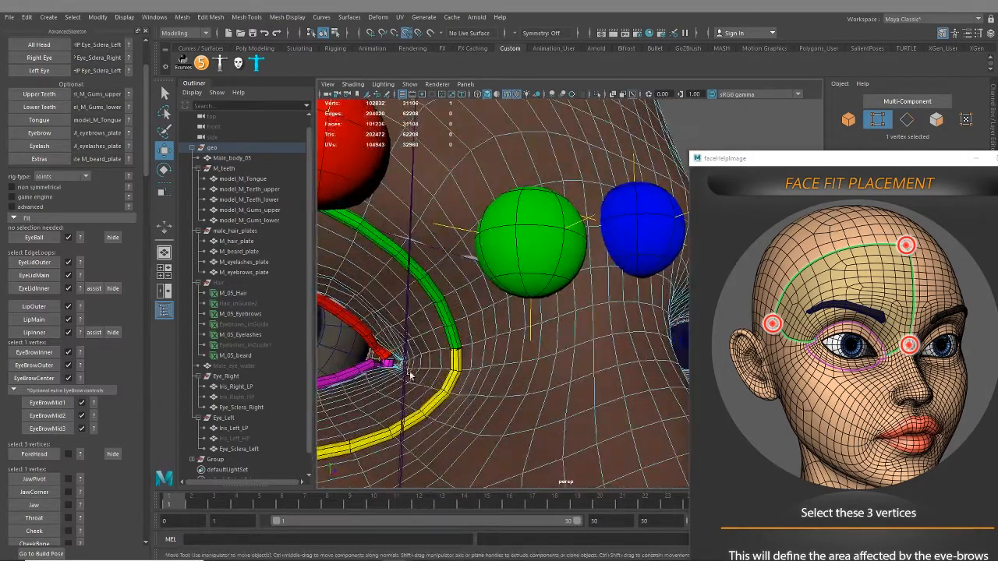
Select only the face vertex on the right temple, between the brow's outer end and the ear
{"action": "right_click_drag", "start_coordinate": [410, 376], "coordinate": [377, 379], "text": "alt"}
{"action": "middle_click_drag", "start_coordinate": [377, 379], "coordinate": [533, 363], "text": "alt"}
{"action": "left_click_drag", "start_coordinate": [503, 351], "coordinate": [563, 349], "text": "alt"}
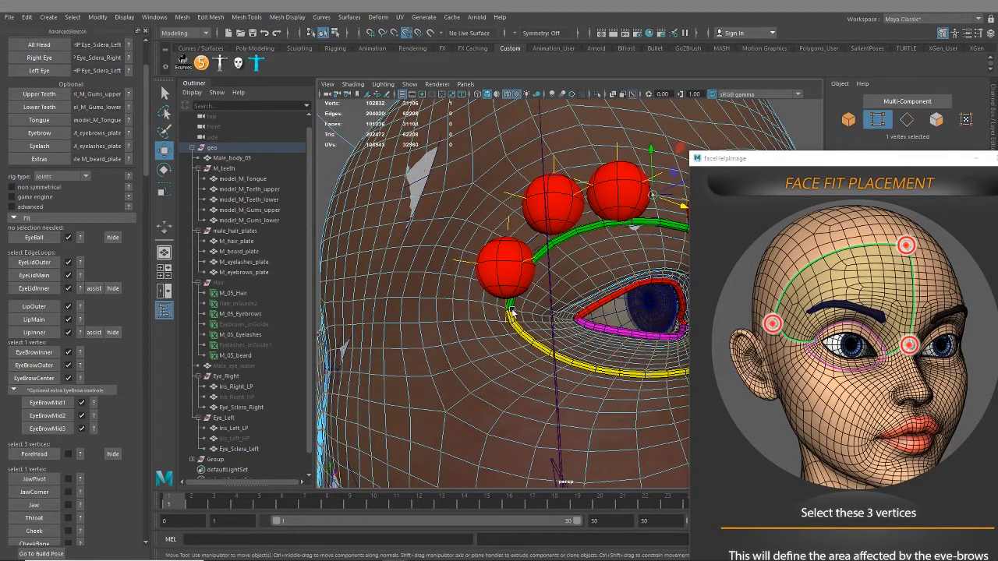
{"action": "left_click_drag", "start_coordinate": [382, 298], "coordinate": [447, 316], "text": "alt"}
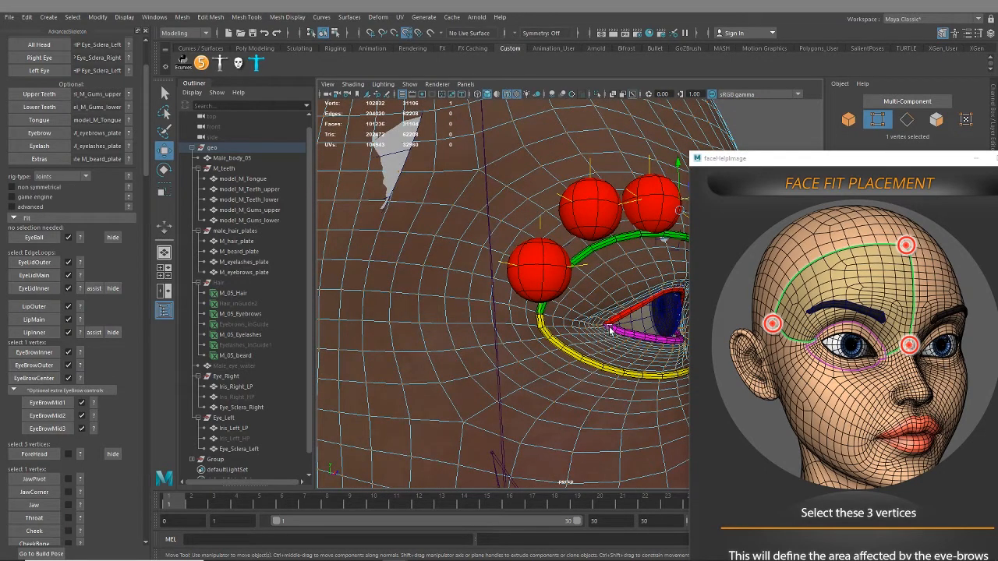
{"action": "left_click_drag", "start_coordinate": [448, 372], "coordinate": [502, 354], "text": "alt"}
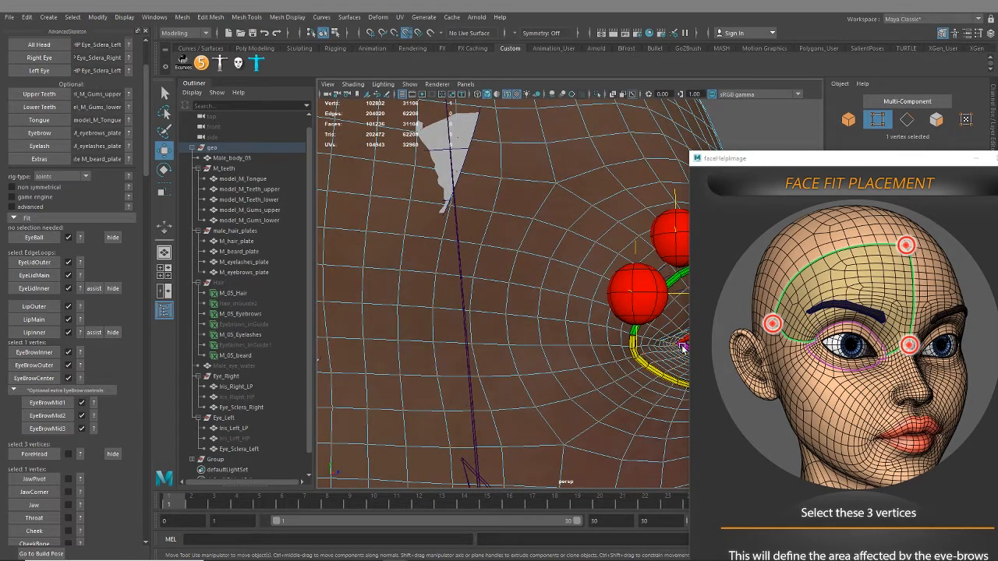
{"action": "left_click", "coordinate": [361, 306], "text": "shift"}
{"action": "scroll", "coordinate": [390, 351], "scroll_direction": "down", "scroll_amount": 5}
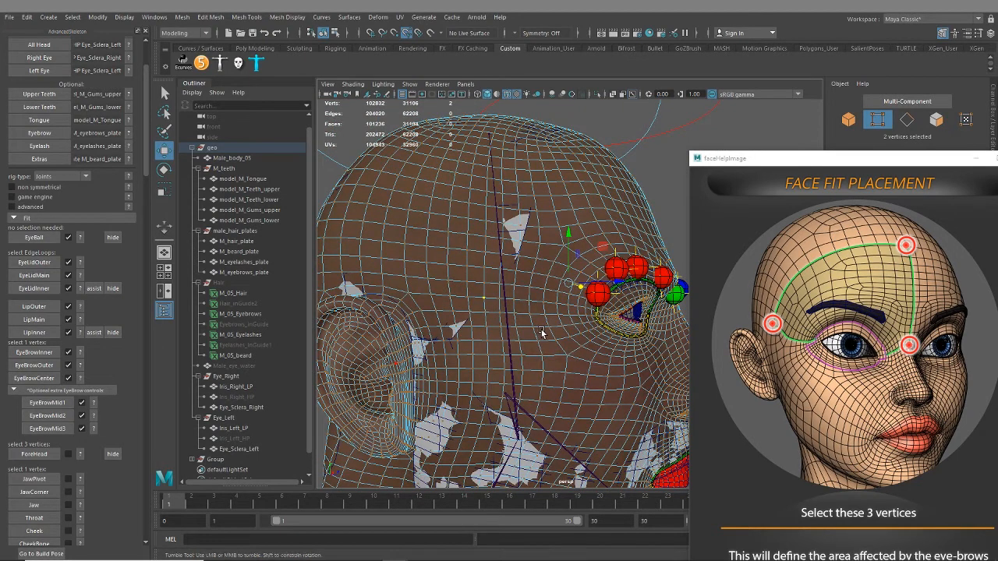
{"action": "scroll", "coordinate": [541, 333], "scroll_direction": "up", "scroll_amount": 6}
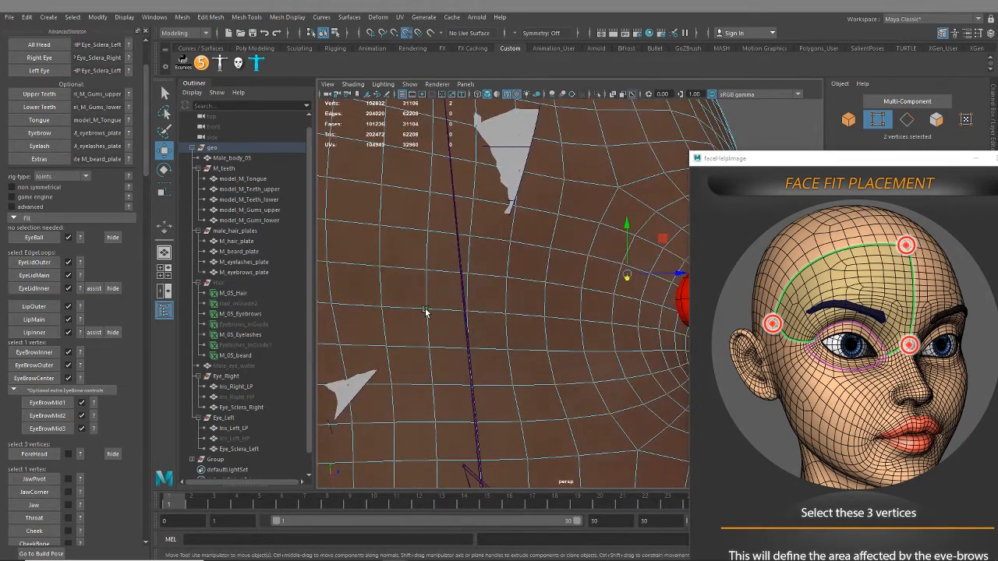
{"action": "left_click", "coordinate": [426, 310]}
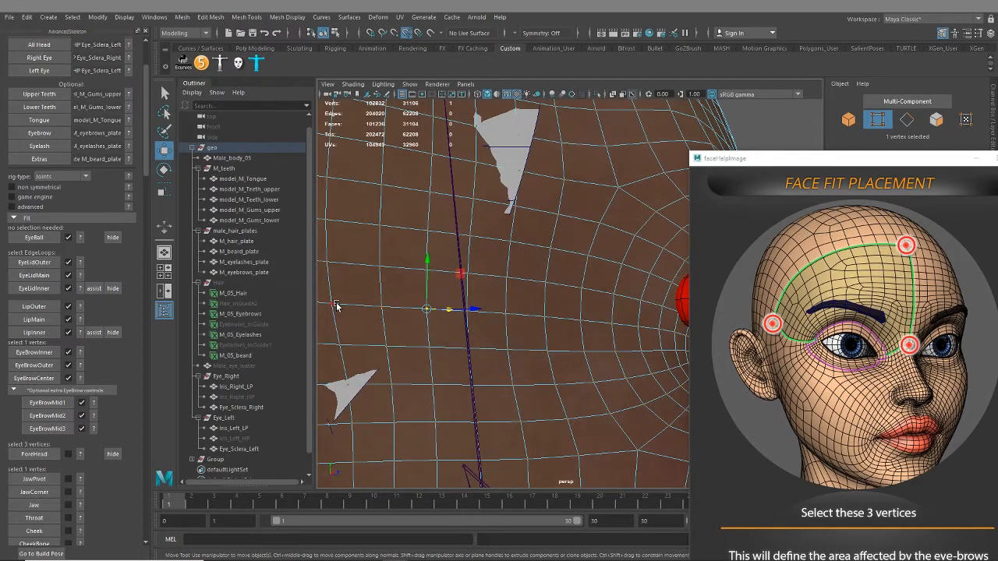
{"action": "scroll", "coordinate": [437, 362], "scroll_direction": "down", "scroll_amount": 5}
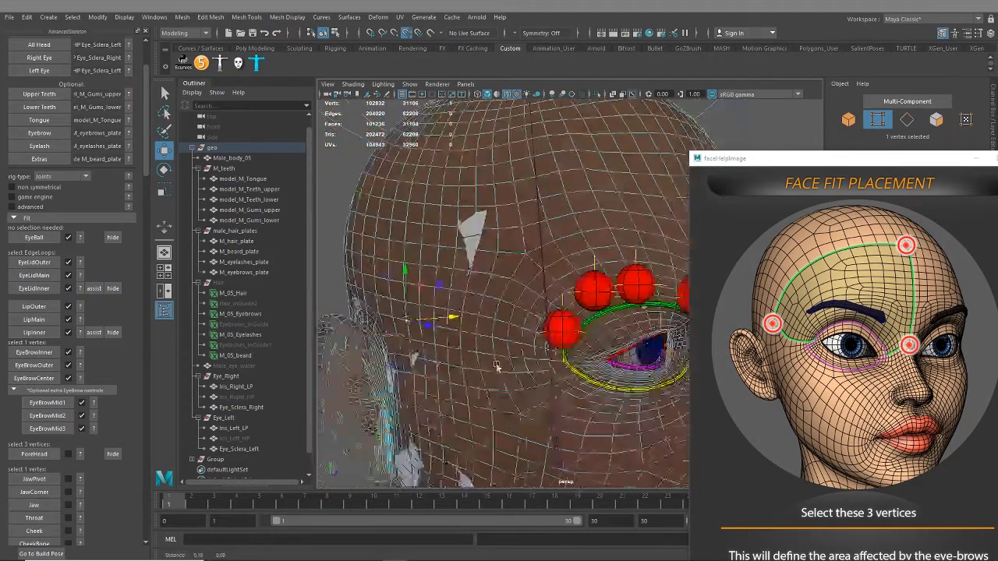
Add the centre-line vertex at the nose bridge, just below the EyeBrowCenter fit, to the vertex selection
{"action": "left_click_drag", "start_coordinate": [497, 368], "coordinate": [456, 360], "text": "alt"}
{"action": "right_click_drag", "start_coordinate": [499, 355], "coordinate": [639, 354], "text": "alt"}
{"action": "left_click_drag", "start_coordinate": [655, 355], "coordinate": [595, 369], "text": "alt"}
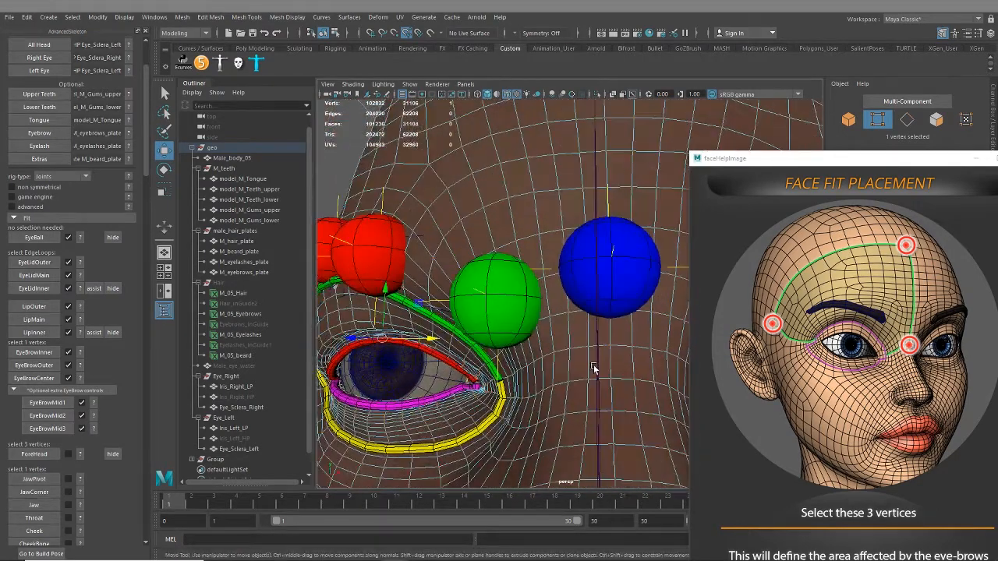
{"action": "left_click", "coordinate": [610, 347], "text": "shift"}
{"action": "scroll", "coordinate": [620, 418], "scroll_direction": "down", "scroll_amount": 5}
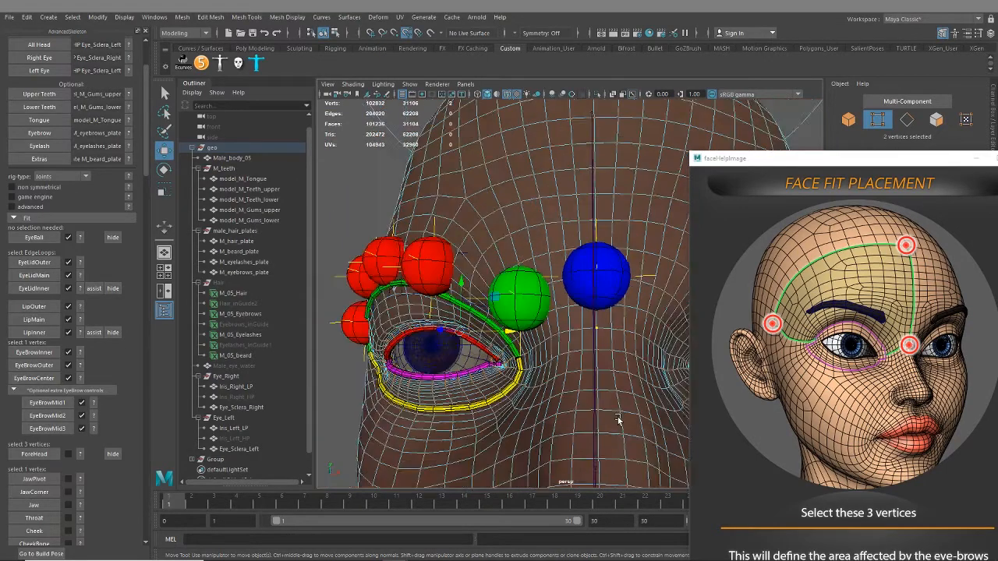
Add the centre-line vertex at the top of the forehead to the selection and create the ForeHead fit
{"action": "middle_click_drag", "start_coordinate": [616, 273], "coordinate": [586, 437], "text": "alt"}
{"action": "left_click_drag", "start_coordinate": [579, 301], "coordinate": [476, 378], "text": "alt"}
{"action": "left_click", "coordinate": [589, 265], "text": "shift"}
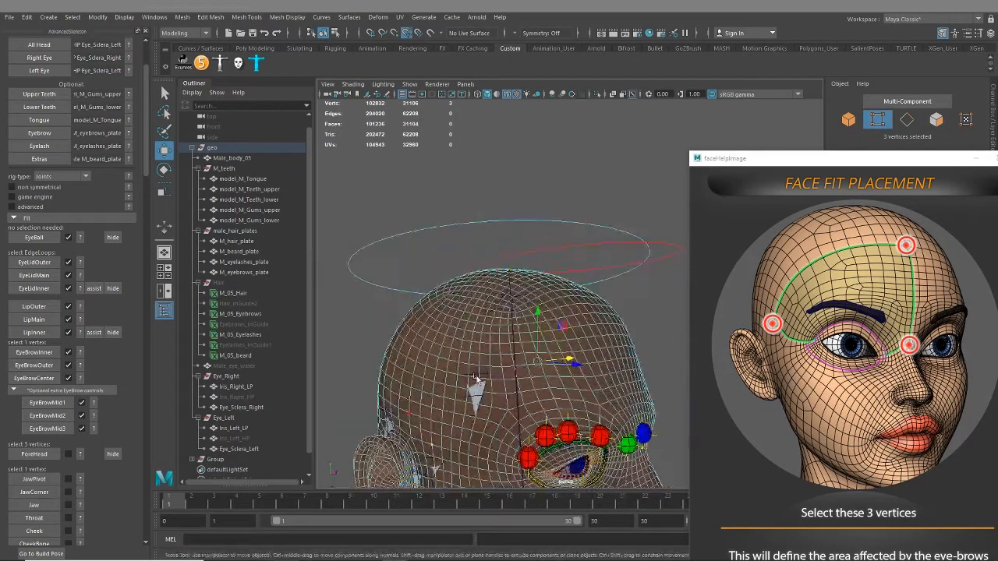
{"action": "left_click", "coordinate": [34, 453]}
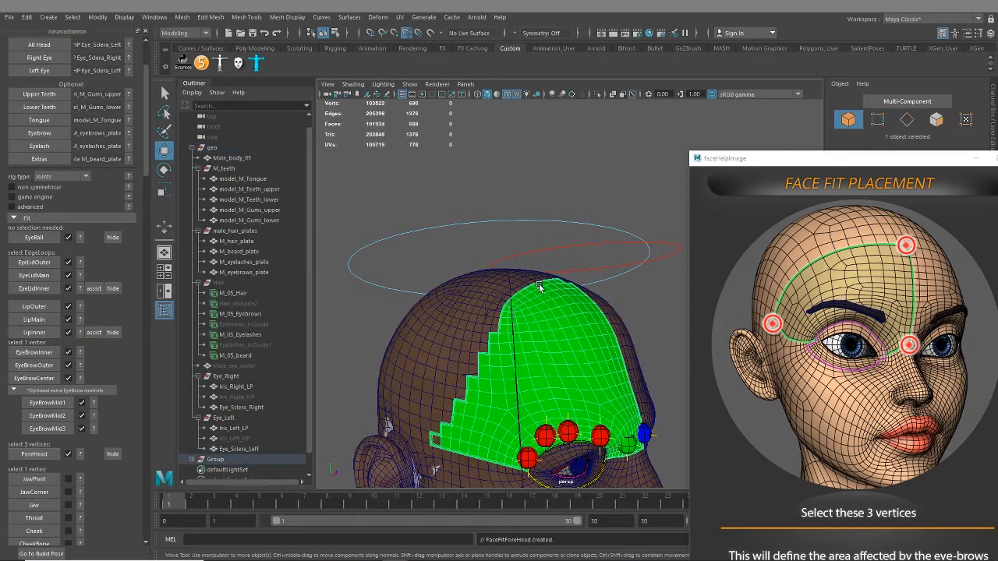
{"action": "left_click_drag", "start_coordinate": [538, 285], "coordinate": [573, 277], "text": "alt"}
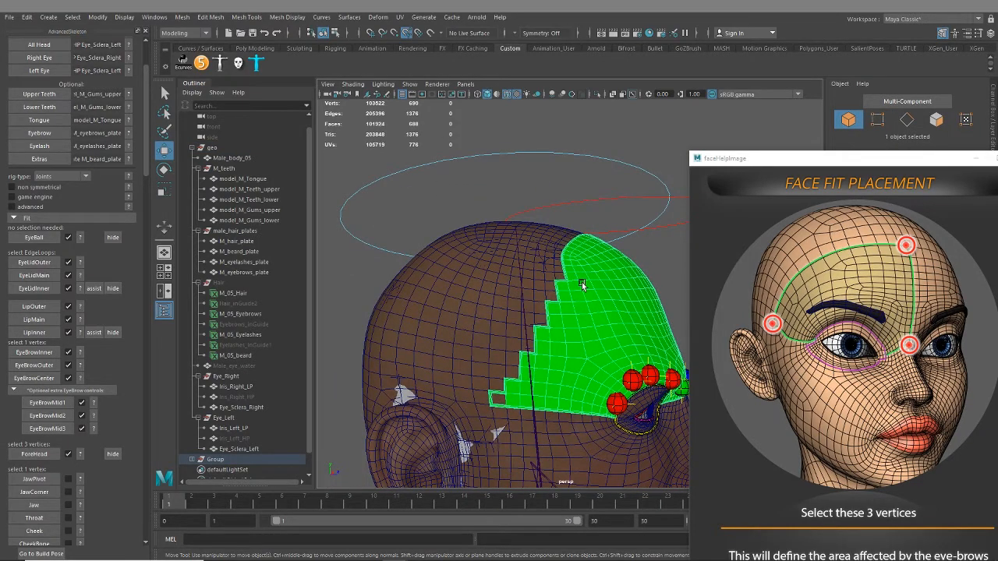
Examine the area covered by the ForeHead fit from the side and the front of the head
{"action": "left_click_drag", "start_coordinate": [581, 282], "coordinate": [519, 406], "text": "alt"}
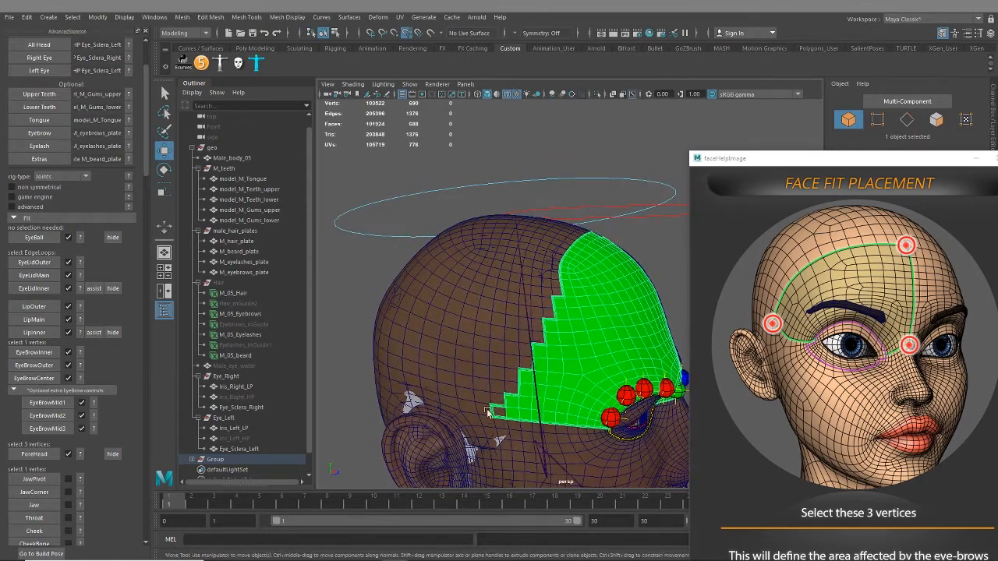
{"action": "left_click_drag", "start_coordinate": [544, 319], "coordinate": [515, 405], "text": "alt"}
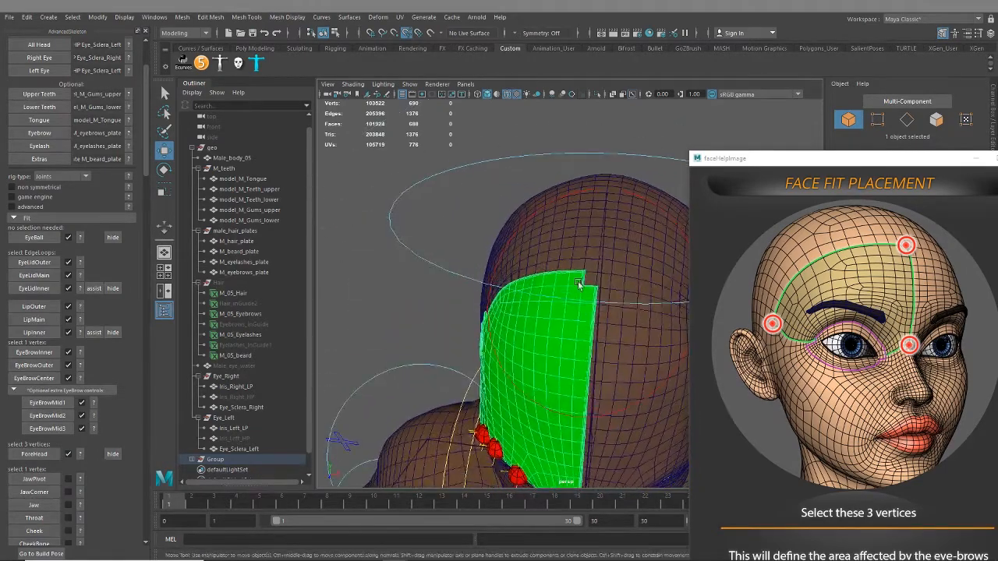
{"action": "scroll", "coordinate": [608, 335], "scroll_direction": "up", "scroll_amount": 3}
{"action": "left_click_drag", "start_coordinate": [615, 334], "coordinate": [649, 264], "text": "alt"}
{"action": "scroll", "coordinate": [640, 367], "scroll_direction": "up", "scroll_amount": 4}
{"action": "scroll", "coordinate": [645, 373], "scroll_direction": "down", "scroll_amount": 4}
{"action": "scroll", "coordinate": [542, 353], "scroll_direction": "down", "scroll_amount": 5}
{"action": "left_click_drag", "start_coordinate": [542, 353], "coordinate": [536, 302], "text": "alt"}
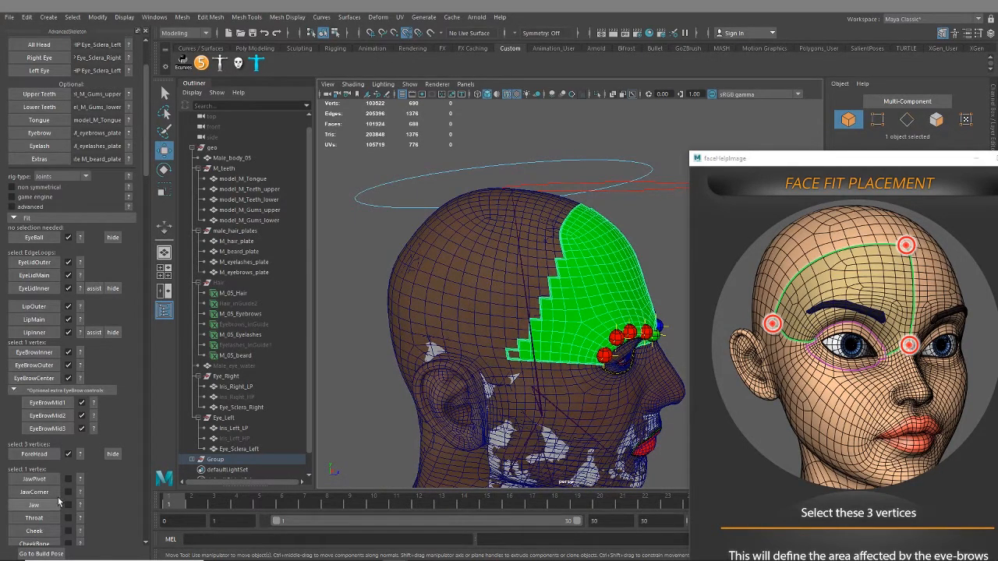
Show the placement reference for the JawPivot fit and bring the right ear area into focus
{"action": "left_click", "coordinate": [80, 481]}
{"action": "middle_click_drag", "start_coordinate": [530, 400], "coordinate": [498, 248], "text": "alt"}
{"action": "left_click_drag", "start_coordinate": [461, 288], "coordinate": [468, 313], "text": "alt"}
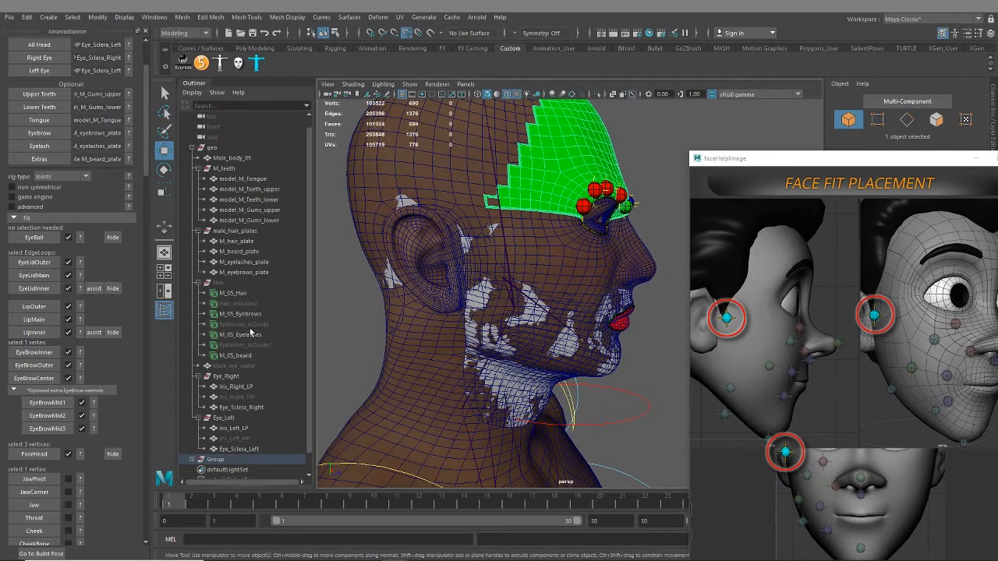
Hide the male_hair_plates group and the ForeHead fit
{"action": "left_click", "coordinate": [232, 232]}
{"action": "key", "text": "h"}
{"action": "left_click_drag", "start_coordinate": [469, 296], "coordinate": [494, 326], "text": "alt"}
{"action": "scroll", "coordinate": [478, 308], "scroll_direction": "up", "scroll_amount": 2}
{"action": "left_click", "coordinate": [113, 455]}
Switch the body mesh to vertex selection, select the vertex just in front of the right ear and create the JawPivot fit
{"action": "left_click", "coordinate": [482, 335]}
{"action": "right_click_drag", "start_coordinate": [485, 309], "coordinate": [435, 278]}
{"action": "scroll", "coordinate": [470, 348], "scroll_direction": "up", "scroll_amount": 4}
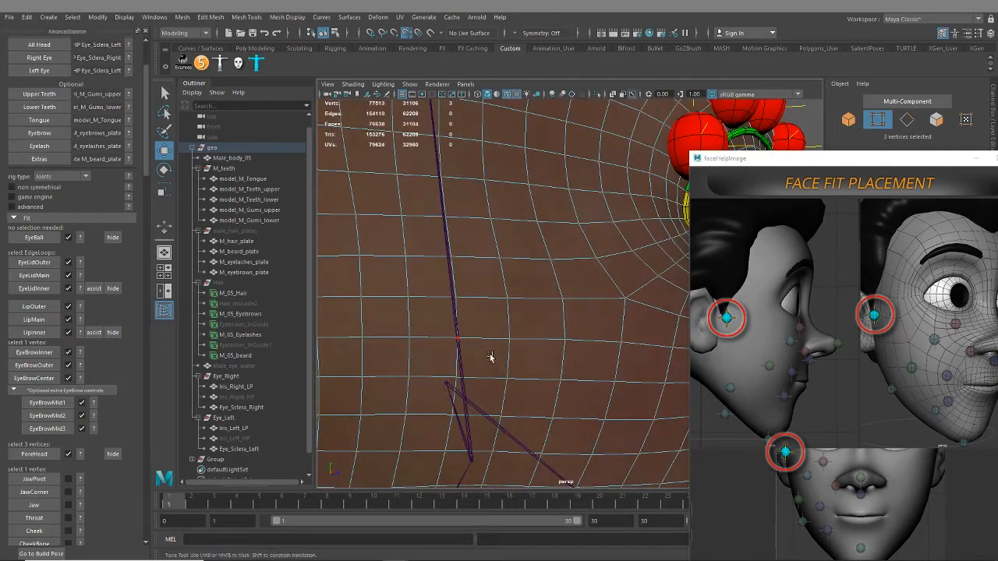
{"action": "middle_click_drag", "start_coordinate": [491, 356], "coordinate": [609, 324], "text": "alt"}
{"action": "scroll", "coordinate": [117, 452], "scroll_direction": "down", "scroll_amount": 3}
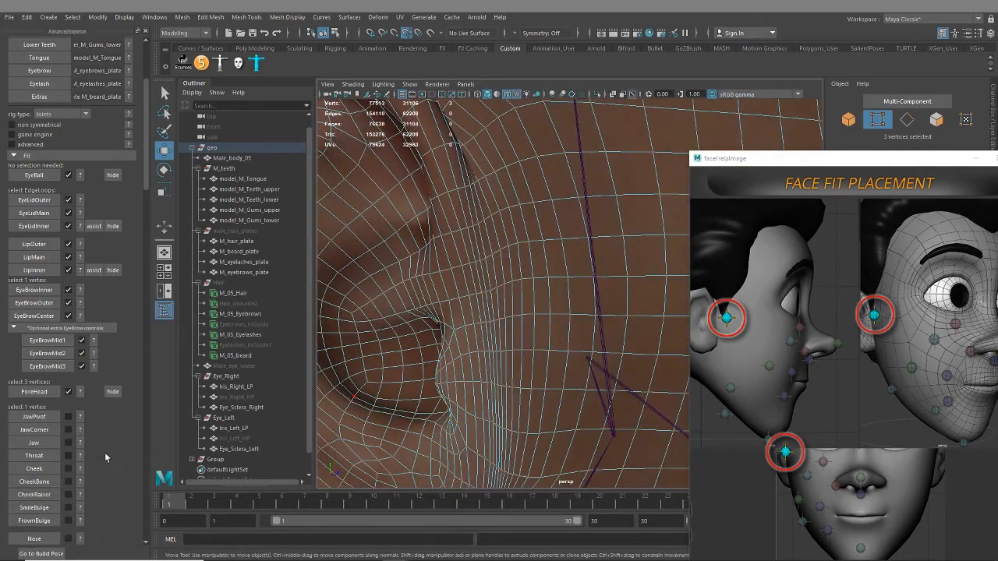
{"action": "scroll", "coordinate": [105, 453], "scroll_direction": "down", "scroll_amount": 3}
{"action": "left_click_drag", "start_coordinate": [503, 330], "coordinate": [449, 313], "text": "alt"}
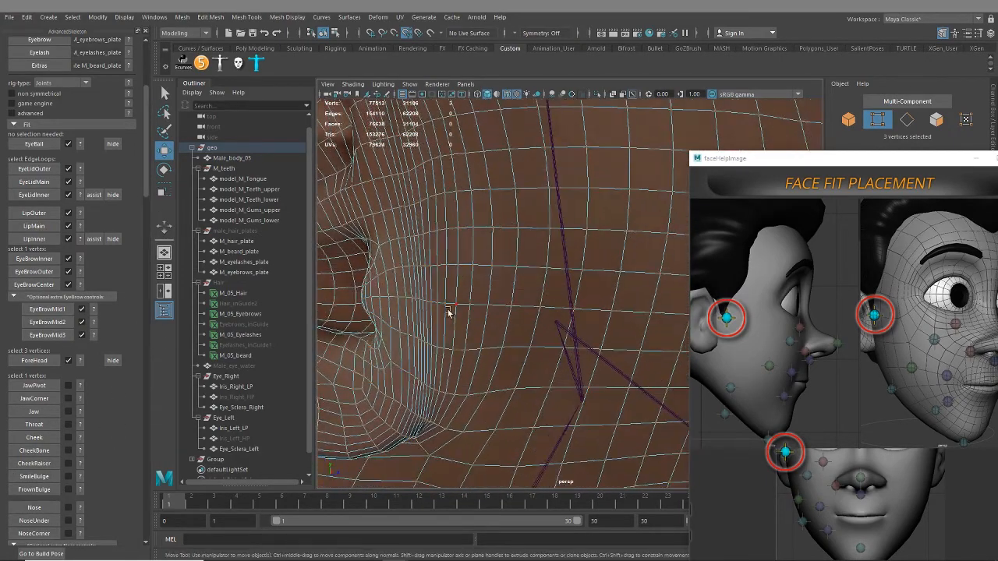
{"action": "left_click", "coordinate": [458, 266]}
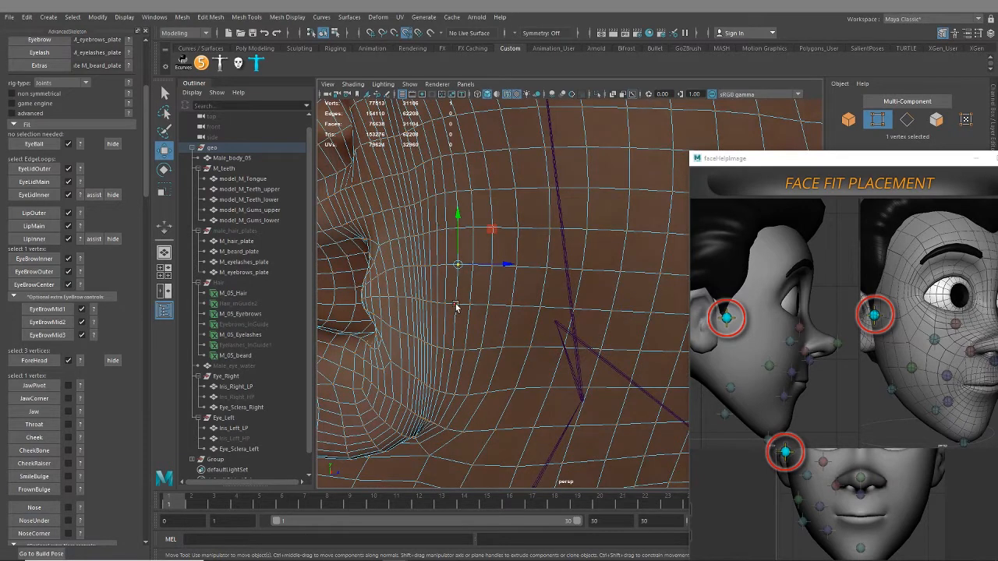
{"action": "left_click", "coordinate": [34, 385]}
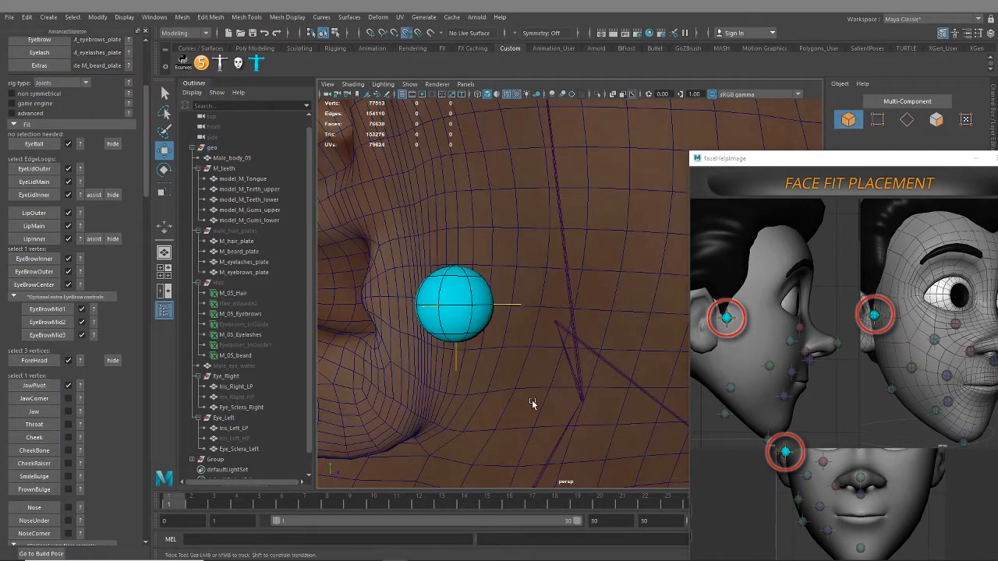
Show the placement reference for the JawCorner fit and select the Male_body_05 mesh, with the Select tool active
{"action": "middle_click_drag", "start_coordinate": [533, 404], "coordinate": [507, 311], "text": "alt"}
{"action": "mouse_move", "coordinate": [80, 403]}
{"action": "middle_click_drag", "start_coordinate": [551, 377], "coordinate": [465, 310], "text": "alt"}
{"action": "left_click", "coordinate": [454, 266]}
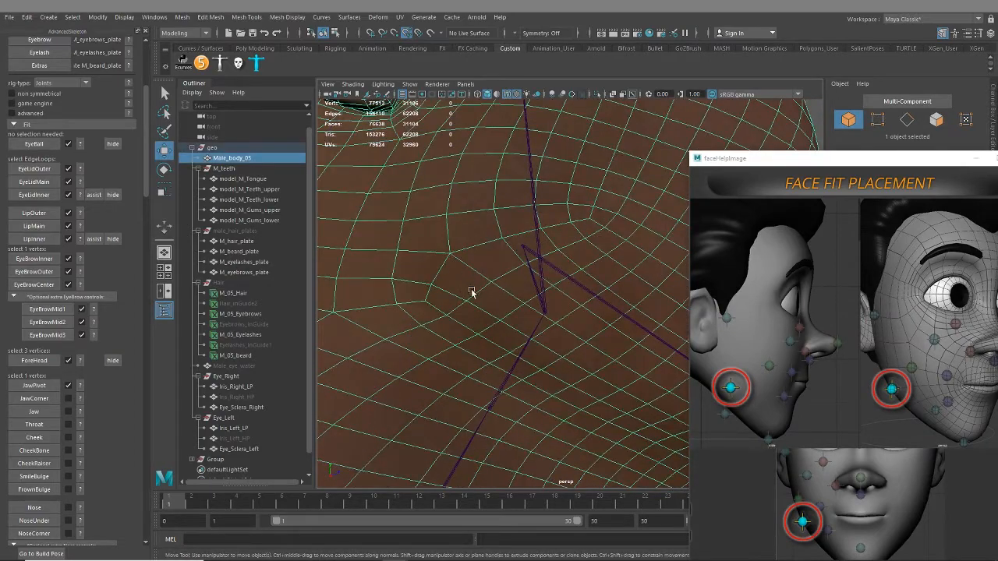
{"action": "left_click_drag", "start_coordinate": [471, 291], "coordinate": [445, 317], "text": "alt"}
{"action": "mouse_move", "coordinate": [427, 338]}
{"action": "right_mouse_down"}
{"action": "mouse_move", "coordinate": [391, 263]}
{"action": "mouse_move", "coordinate": [362, 249]}
{"action": "right_mouse_up"}
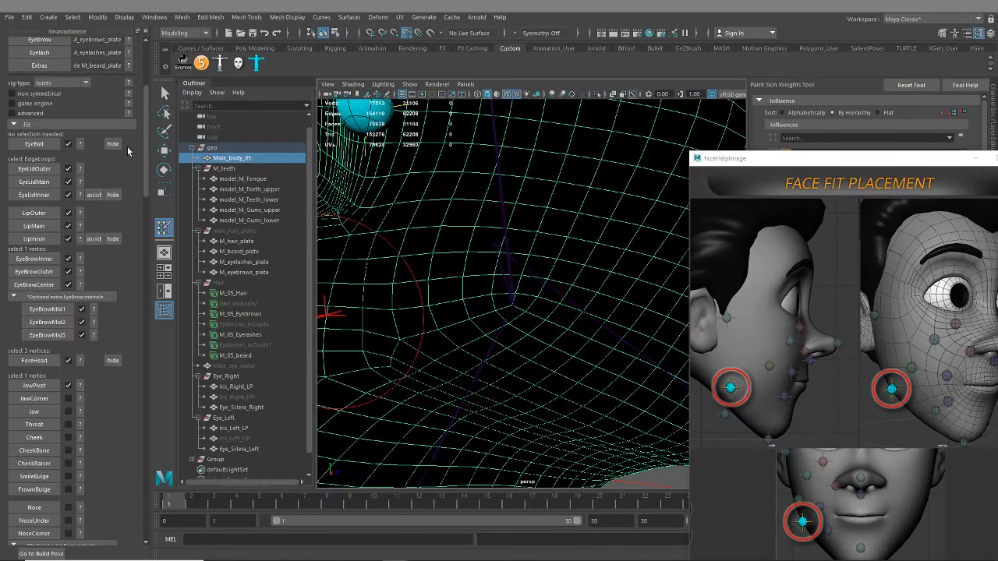
{"action": "left_click", "coordinate": [164, 93]}
Select the body vertex at the right corner of the jaw, below the ear, and create the JawCorner fit
{"action": "right_click_drag", "start_coordinate": [443, 332], "coordinate": [403, 265]}
{"action": "scroll", "coordinate": [401, 345], "scroll_direction": "down", "scroll_amount": 8}
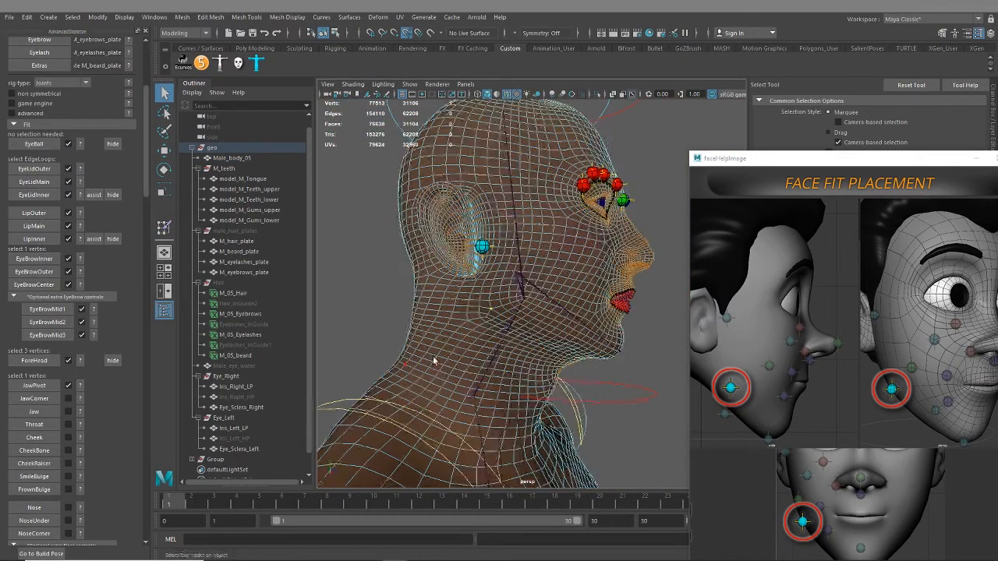
{"action": "scroll", "coordinate": [497, 367], "scroll_direction": "up", "scroll_amount": 2}
{"action": "left_click", "coordinate": [58, 412]}
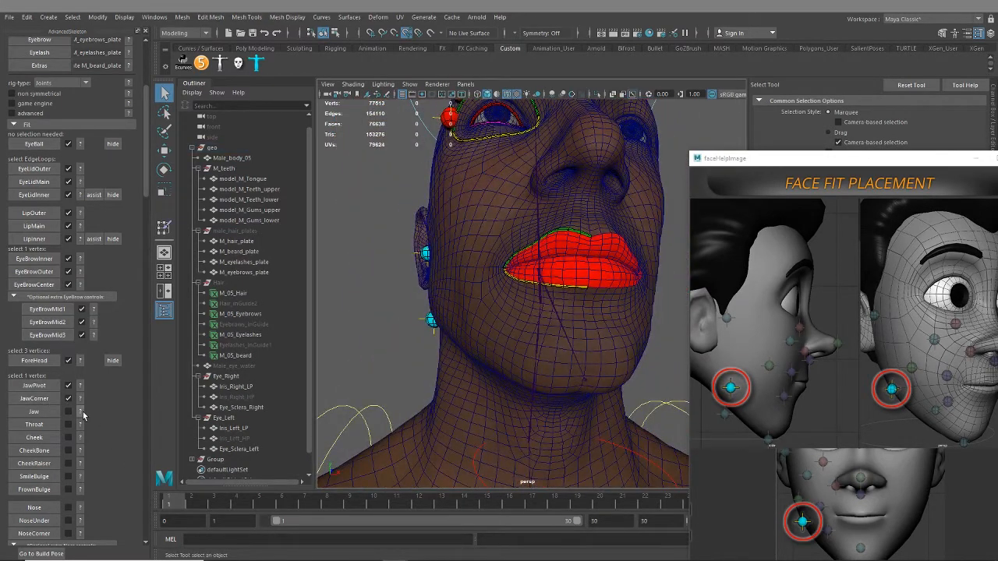
Select the centre-line vertex on the chin using the Jaw reference and create the Jaw fit, accepting replacement of the body setup's jaw
{"action": "scroll", "coordinate": [539, 351], "scroll_direction": "up", "scroll_amount": 5}
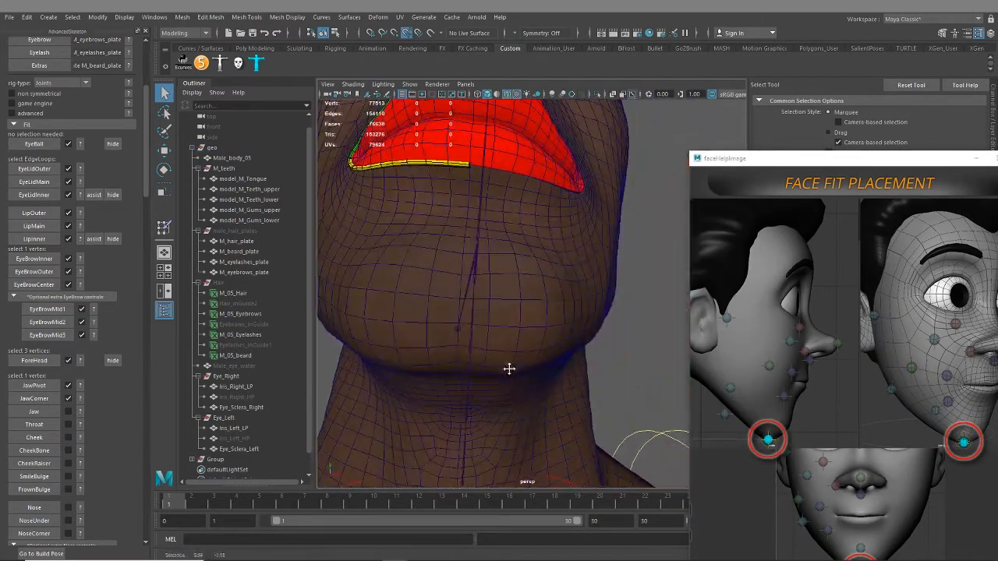
{"action": "left_click", "coordinate": [472, 338]}
{"action": "mouse_move", "coordinate": [462, 296]}
{"action": "right_mouse_down"}
{"action": "mouse_move", "coordinate": [460, 326]}
{"action": "mouse_move", "coordinate": [462, 299]}
{"action": "mouse_move", "coordinate": [471, 304]}
{"action": "right_mouse_up"}
{"action": "left_click_drag", "start_coordinate": [504, 332], "coordinate": [520, 335], "text": "alt"}
{"action": "right_click", "coordinate": [593, 319]}
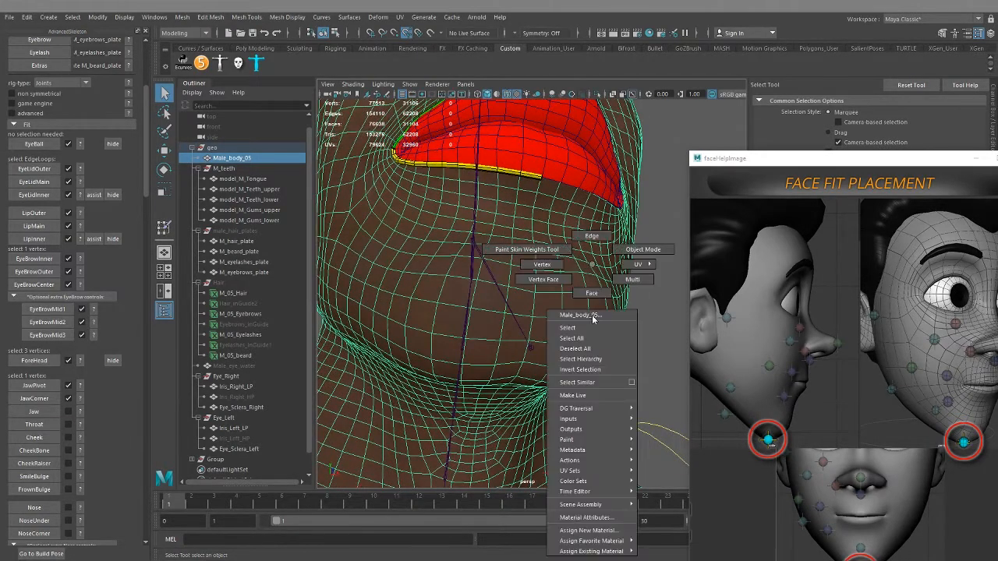
{"action": "left_click", "coordinate": [542, 264]}
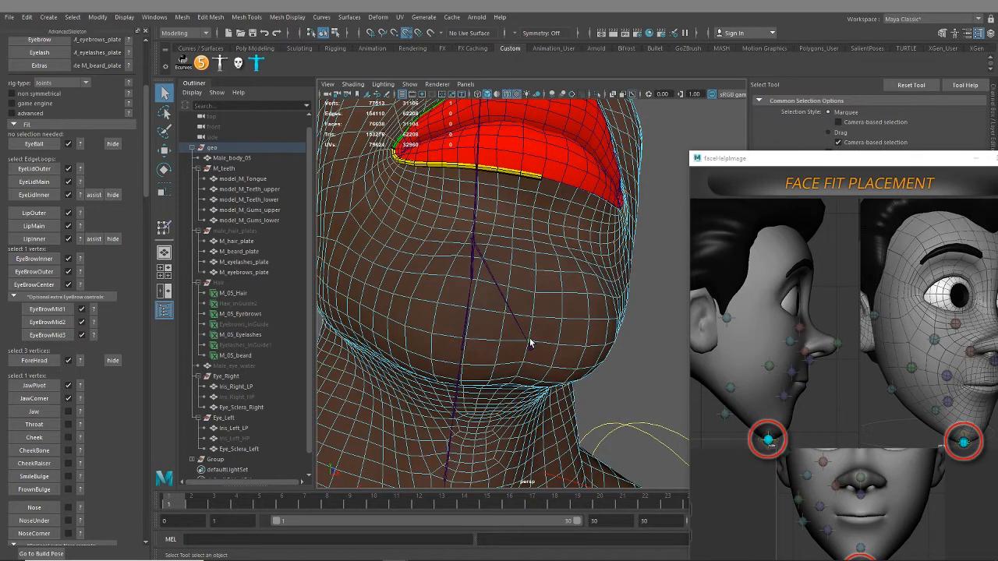
{"action": "left_click", "coordinate": [34, 411]}
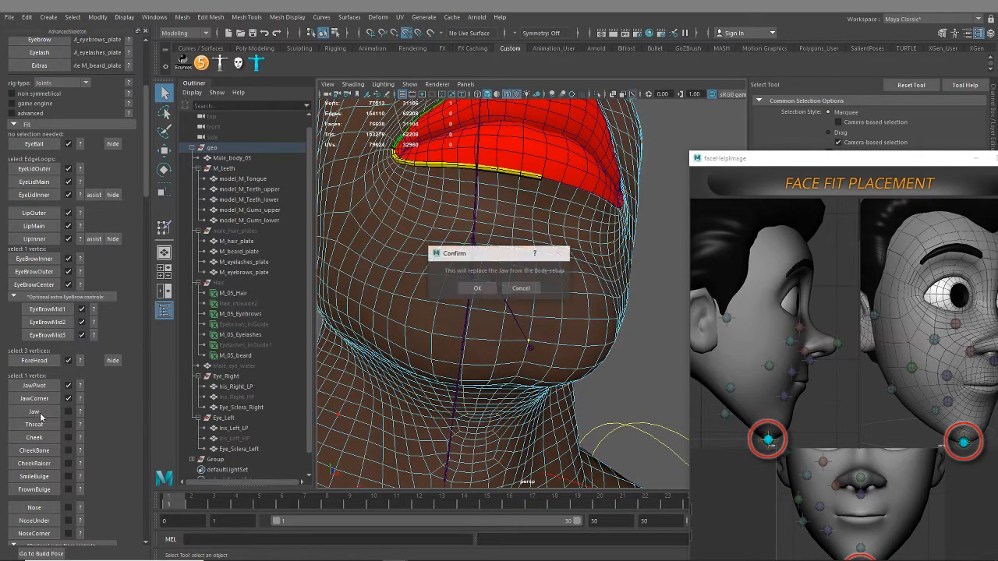
{"action": "left_click", "coordinate": [473, 290]}
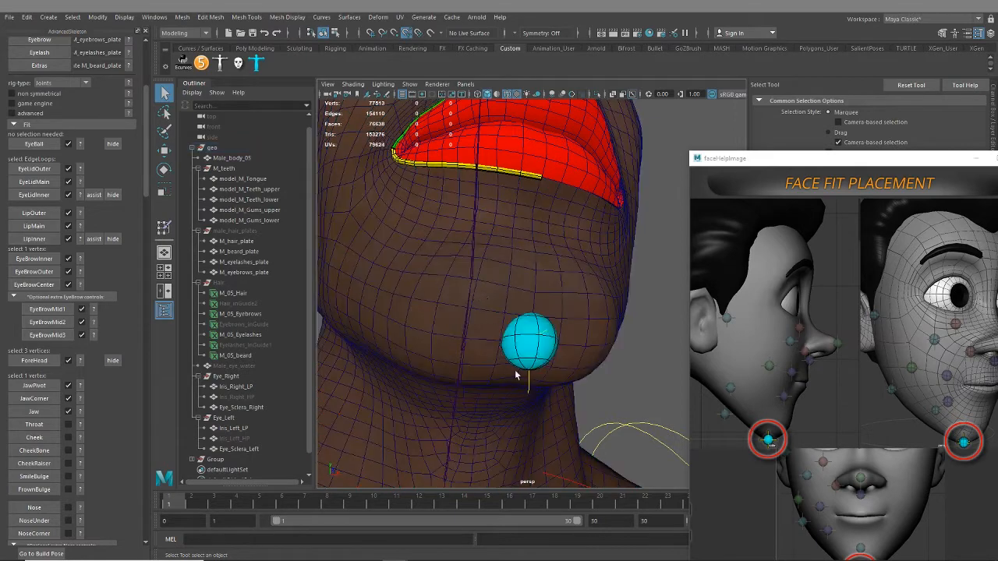
Show the Throat placement reference, select the vertex at the front of the throat below the chin and create the Throat fit
{"action": "left_click_drag", "start_coordinate": [483, 374], "coordinate": [526, 334], "text": "alt"}
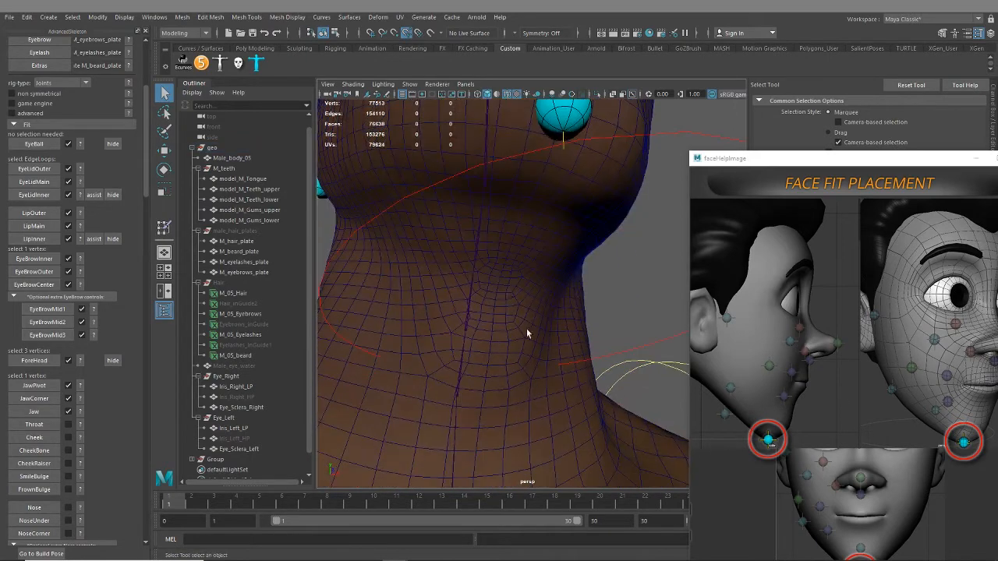
{"action": "left_click", "coordinate": [80, 425]}
{"action": "left_click_drag", "start_coordinate": [401, 385], "coordinate": [434, 366], "text": "alt"}
{"action": "right_click_drag", "start_coordinate": [434, 370], "coordinate": [514, 395], "text": "alt"}
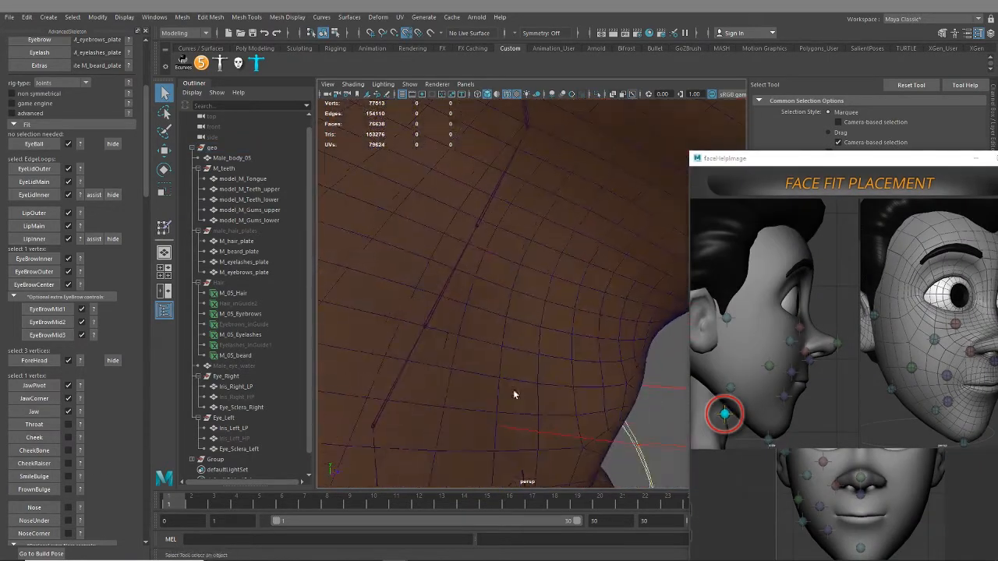
{"action": "middle_click_drag", "start_coordinate": [515, 394], "coordinate": [502, 393], "text": "alt"}
{"action": "left_click_drag", "start_coordinate": [502, 393], "coordinate": [511, 394], "text": "alt"}
{"action": "left_click", "coordinate": [502, 336]}
{"action": "right_click_drag", "start_coordinate": [501, 336], "coordinate": [454, 269]}
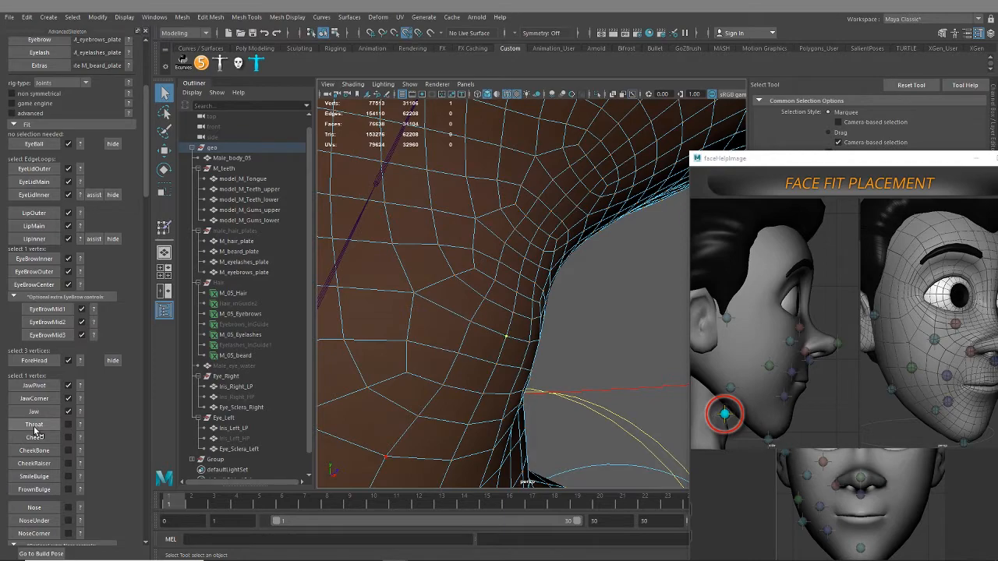
{"action": "left_click", "coordinate": [34, 428]}
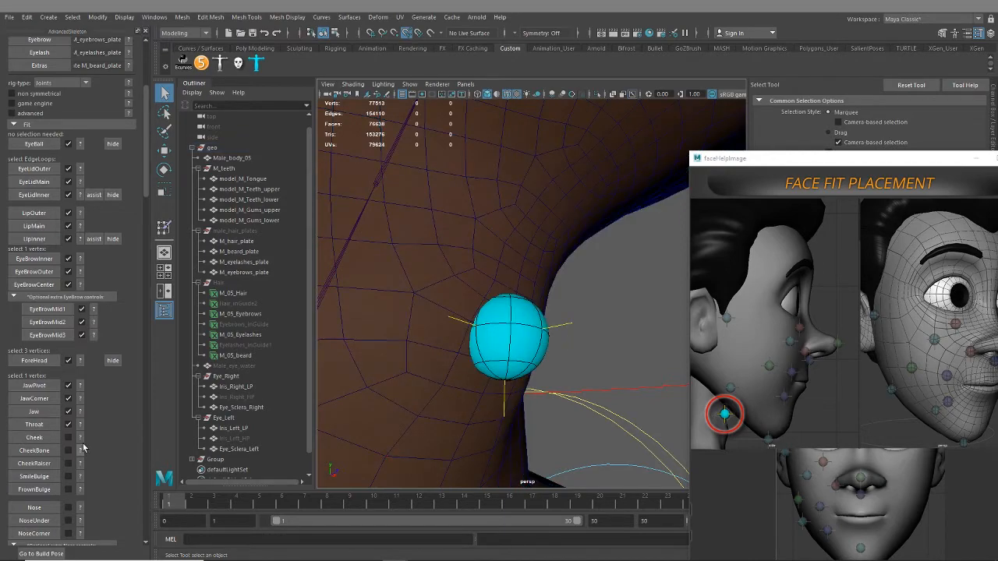
Show the Cheek placement reference, select the right cheek vertex between the jaw corner and the mouth corner, and create the Cheek fit
{"action": "left_click", "coordinate": [81, 439]}
{"action": "scroll", "coordinate": [439, 379], "scroll_direction": "down", "scroll_amount": 4}
{"action": "middle_click_drag", "start_coordinate": [439, 257], "coordinate": [442, 446], "text": "alt"}
{"action": "scroll", "coordinate": [442, 437], "scroll_direction": "down", "scroll_amount": 3}
{"action": "left_click_drag", "start_coordinate": [432, 295], "coordinate": [476, 338], "text": "alt"}
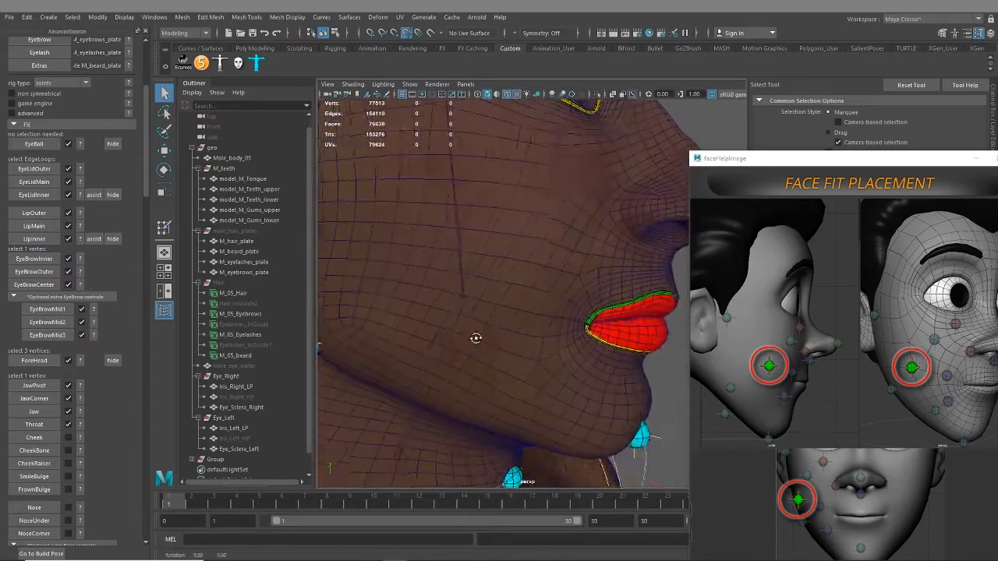
{"action": "scroll", "coordinate": [476, 338], "scroll_direction": "up", "scroll_amount": 3}
{"action": "left_click", "coordinate": [510, 311]}
{"action": "right_click_drag", "start_coordinate": [491, 265], "coordinate": [453, 263]}
{"action": "left_click", "coordinate": [486, 308]}
{"action": "scroll", "coordinate": [502, 382], "scroll_direction": "down", "scroll_amount": 5}
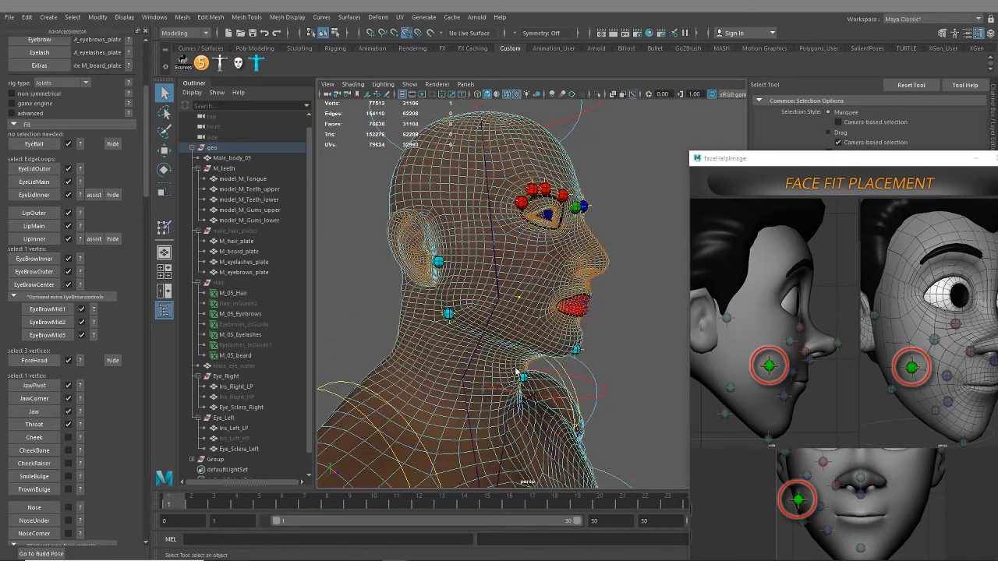
{"action": "scroll", "coordinate": [516, 373], "scroll_direction": "up", "scroll_amount": 5}
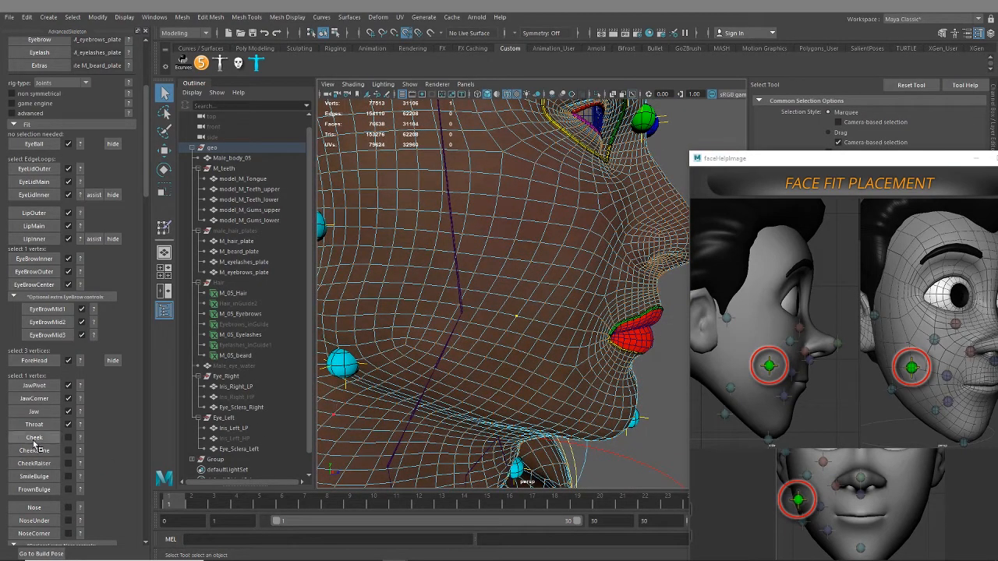
{"action": "left_click", "coordinate": [34, 442]}
Show the placement reference for the CheekBone fit and switch the body mesh to vertex selection around the right cheekbone
{"action": "mouse_move", "coordinate": [531, 326]}
{"action": "left_mouse_down", "text": "alt"}
{"action": "mouse_move", "coordinate": [491, 329]}
{"action": "mouse_move", "coordinate": [462, 310]}
{"action": "left_mouse_up", "text": "alt"}
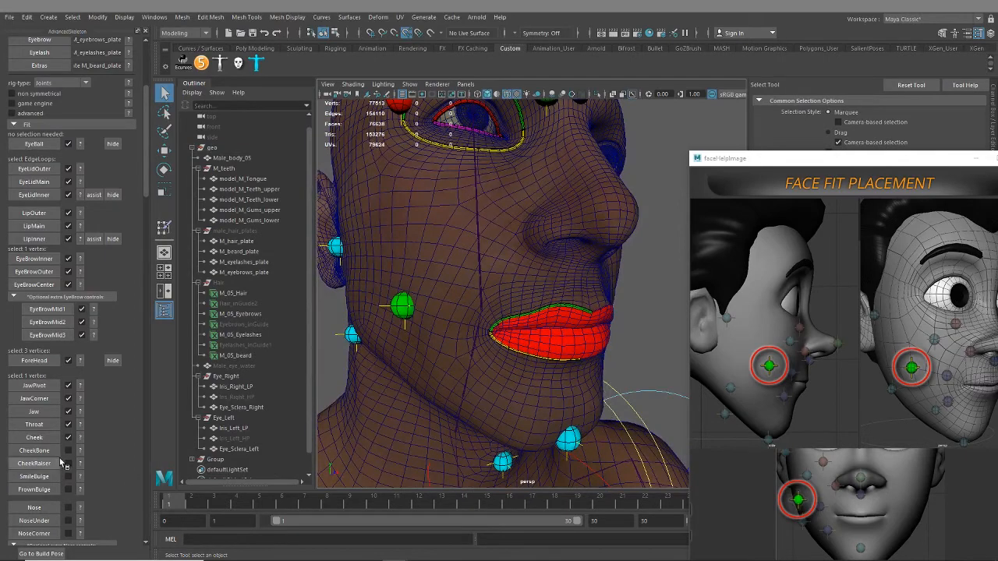
{"action": "left_click", "coordinate": [80, 452]}
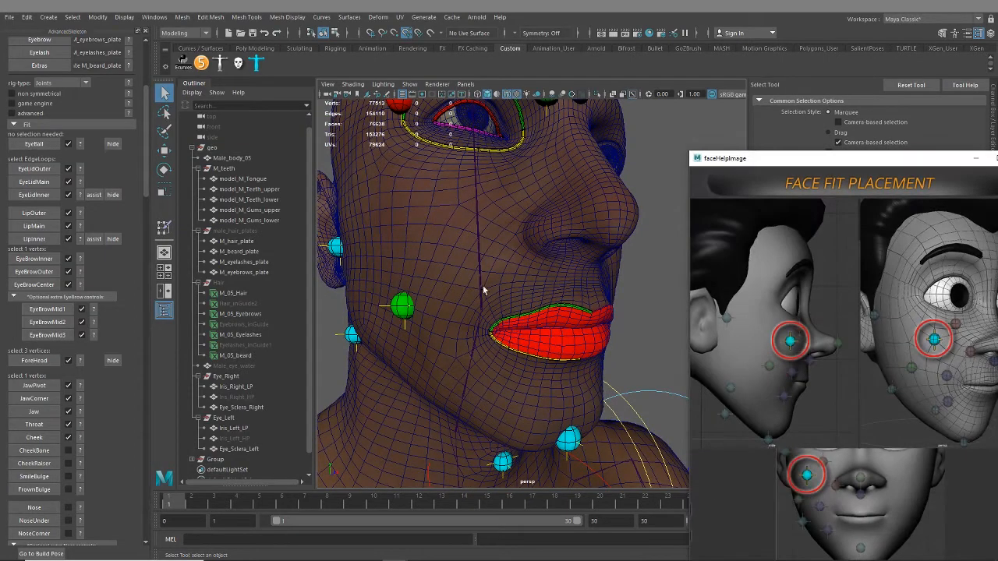
{"action": "left_click_drag", "start_coordinate": [482, 285], "coordinate": [544, 347], "text": "alt"}
{"action": "scroll", "coordinate": [546, 349], "scroll_direction": "up", "scroll_amount": 4}
{"action": "left_click", "coordinate": [537, 290]}
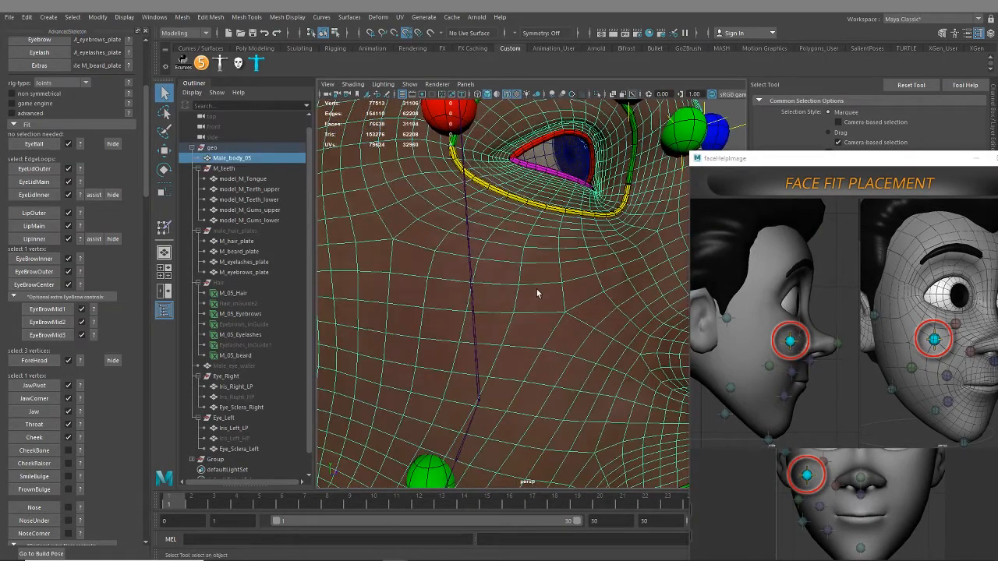
{"action": "right_click_drag", "start_coordinate": [519, 266], "coordinate": [472, 269]}
{"action": "left_click_drag", "start_coordinate": [475, 296], "coordinate": [521, 327], "text": "alt"}
Select the vertex on the right cheekbone, below the eye's outer corner, and create the CheekBone fit
{"action": "left_click", "coordinate": [525, 332]}
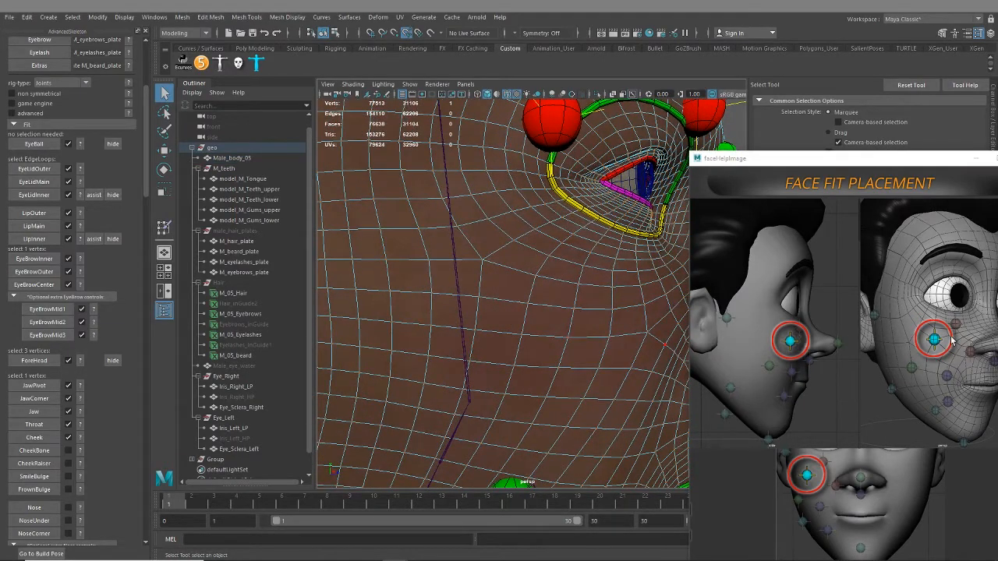
{"action": "left_click_drag", "start_coordinate": [505, 322], "coordinate": [513, 316], "text": "alt"}
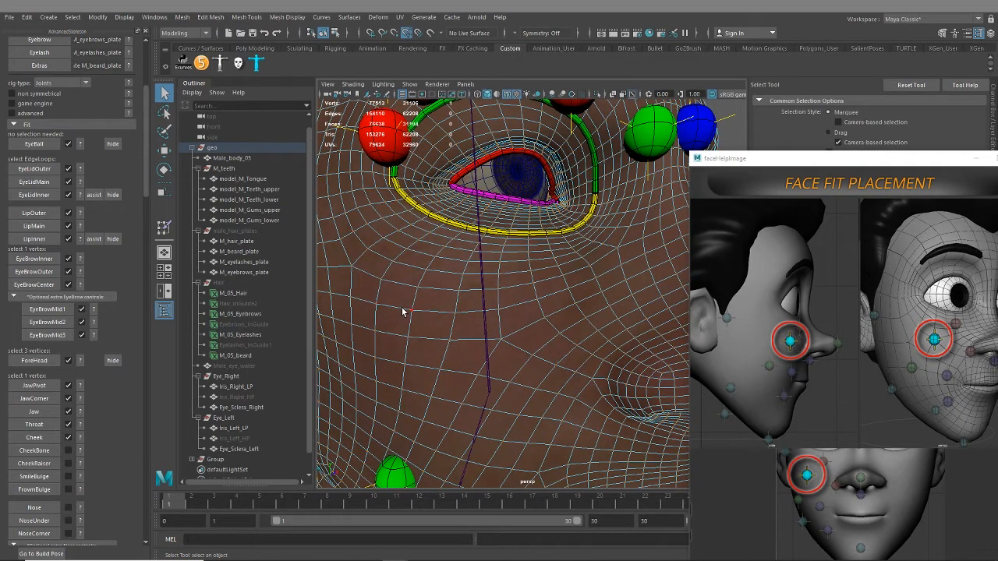
{"action": "left_click", "coordinate": [403, 310]}
{"action": "left_click", "coordinate": [47, 452]}
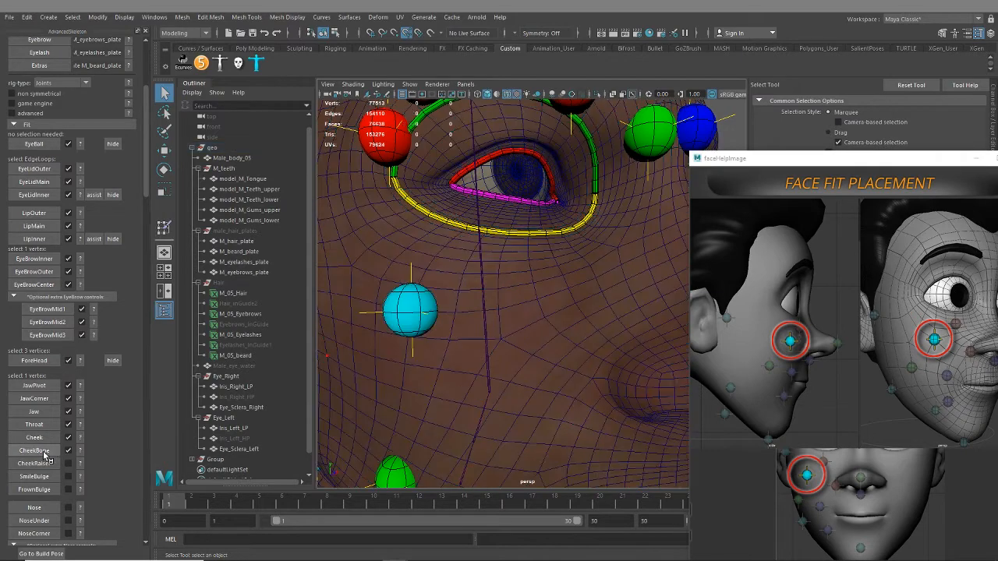
Show the CheekRaiser placement reference, select the vertex below the right eye on the nose side of the CheekBone fit, and create the CheekRaiser fit
{"action": "left_click", "coordinate": [79, 463]}
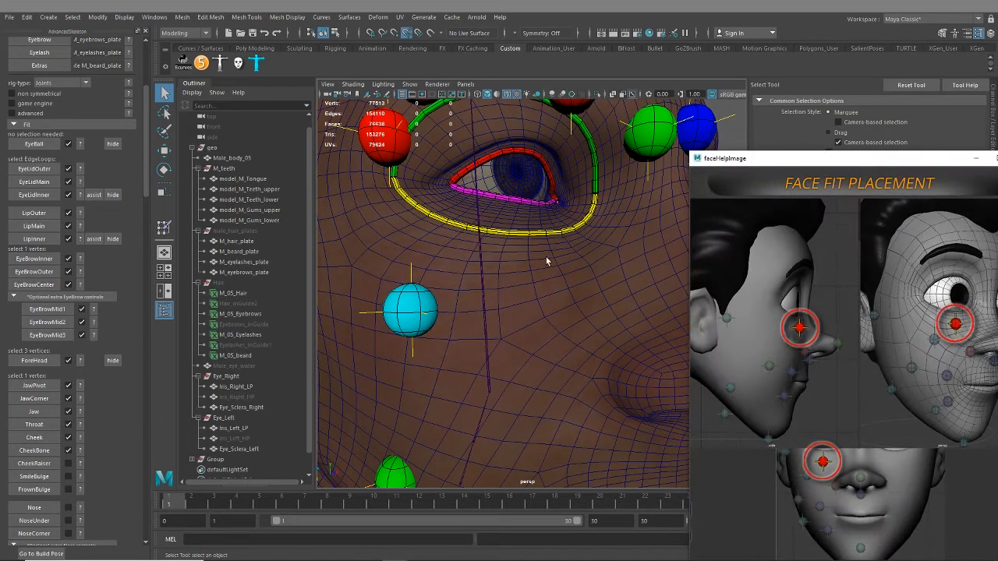
{"action": "left_click_drag", "start_coordinate": [495, 275], "coordinate": [528, 283], "text": "alt"}
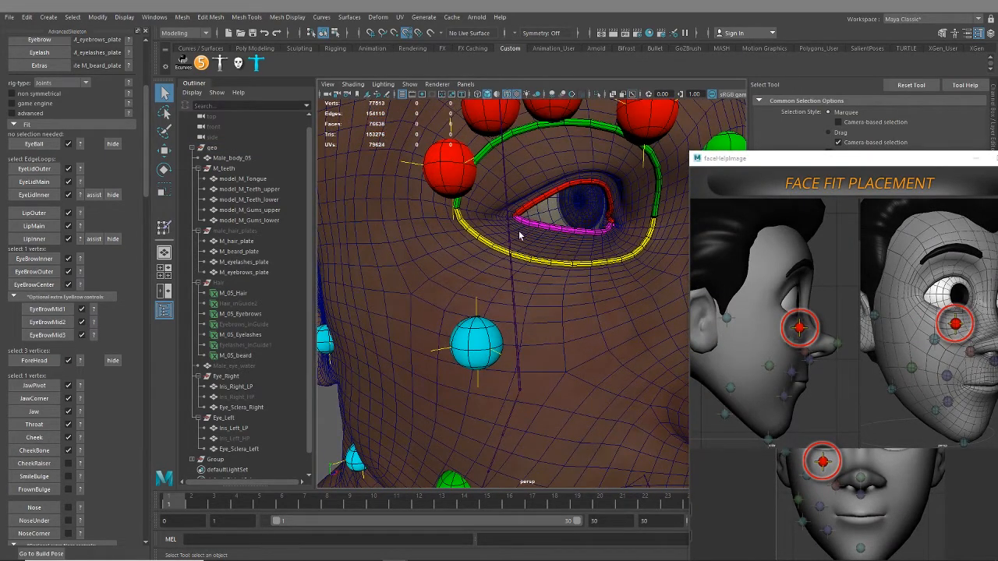
{"action": "left_click_drag", "start_coordinate": [520, 235], "coordinate": [546, 262], "text": "alt"}
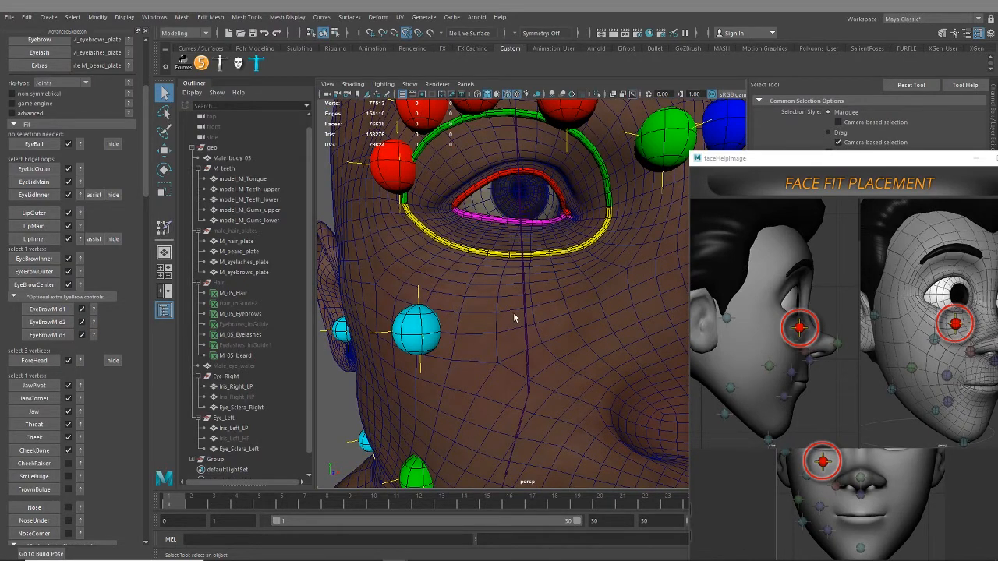
{"action": "left_click_drag", "start_coordinate": [514, 317], "coordinate": [521, 305], "text": "alt"}
{"action": "right_click_drag", "start_coordinate": [521, 305], "coordinate": [518, 270], "text": "alt"}
{"action": "left_click", "coordinate": [561, 356]}
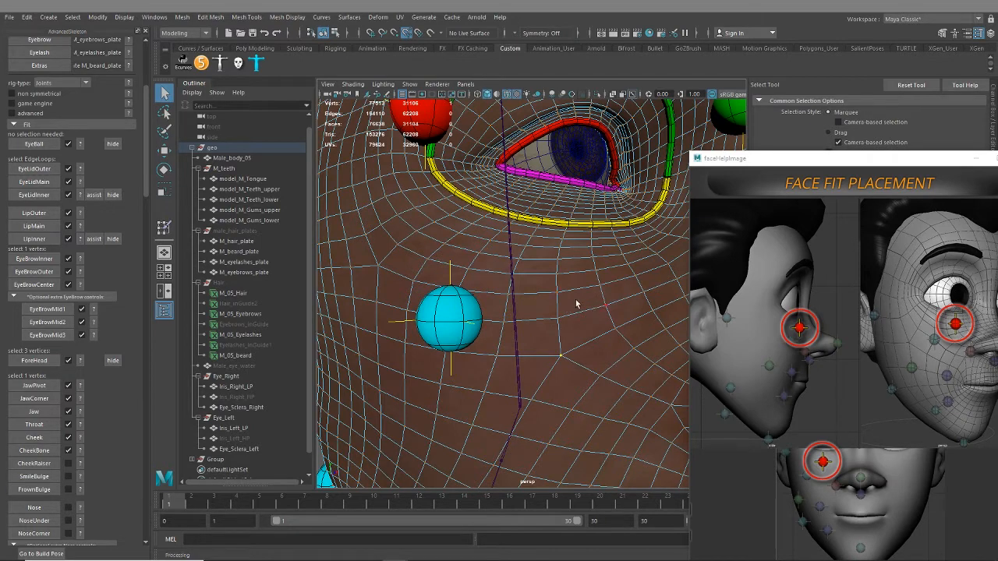
{"action": "left_click_drag", "start_coordinate": [614, 330], "coordinate": [535, 335], "text": "alt"}
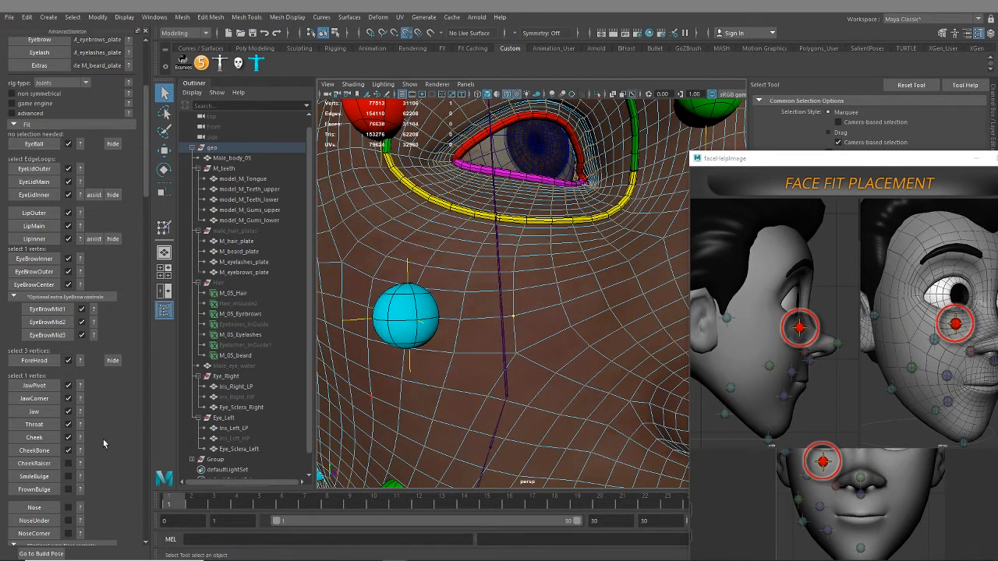
{"action": "left_click", "coordinate": [36, 465]}
Show the SmileBulge placement reference, select the vertex beside the right mouth corner toward the Cheek fit, and create the SmileBulge fit
{"action": "scroll", "coordinate": [499, 403], "scroll_direction": "down", "scroll_amount": 8}
{"action": "left_click_drag", "start_coordinate": [504, 404], "coordinate": [522, 346], "text": "alt"}
{"action": "scroll", "coordinate": [522, 346], "scroll_direction": "up", "scroll_amount": 3}
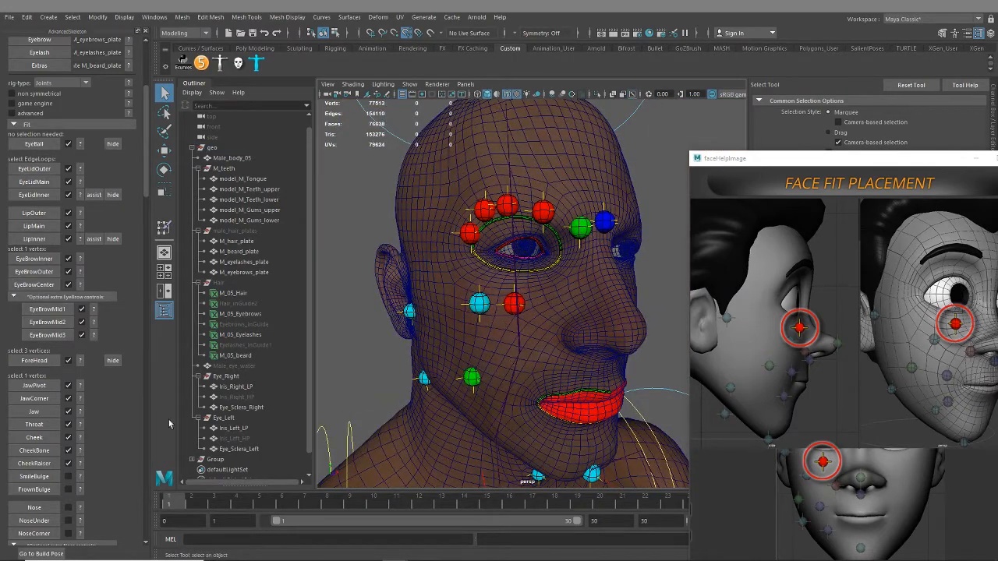
{"action": "left_click", "coordinate": [80, 476]}
{"action": "middle_click_drag", "start_coordinate": [510, 401], "coordinate": [505, 403], "text": "alt"}
{"action": "left_click_drag", "start_coordinate": [504, 402], "coordinate": [459, 367], "text": "alt"}
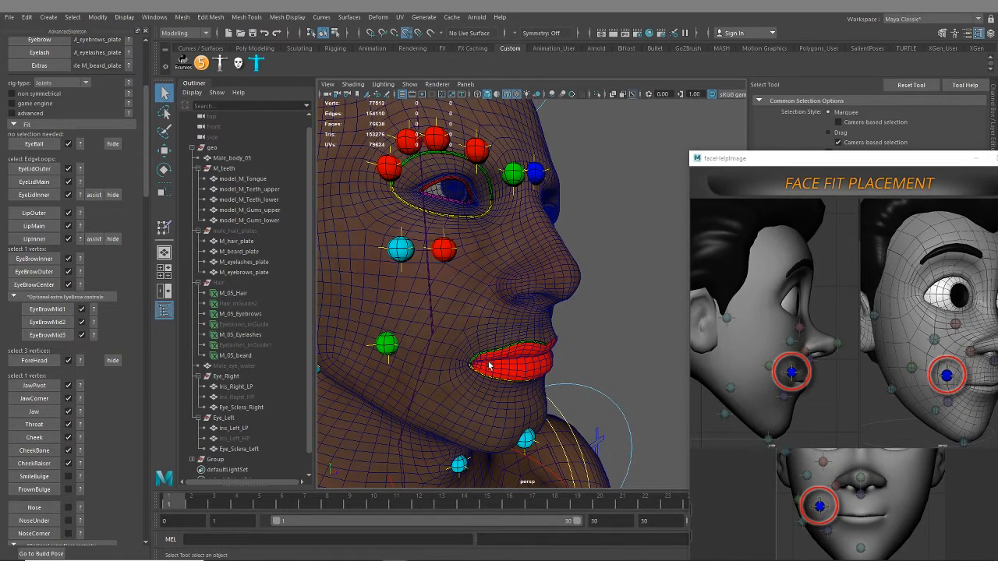
{"action": "middle_click_drag", "start_coordinate": [458, 364], "coordinate": [467, 337], "text": "alt"}
{"action": "right_click_drag", "start_coordinate": [467, 337], "coordinate": [520, 362], "text": "alt"}
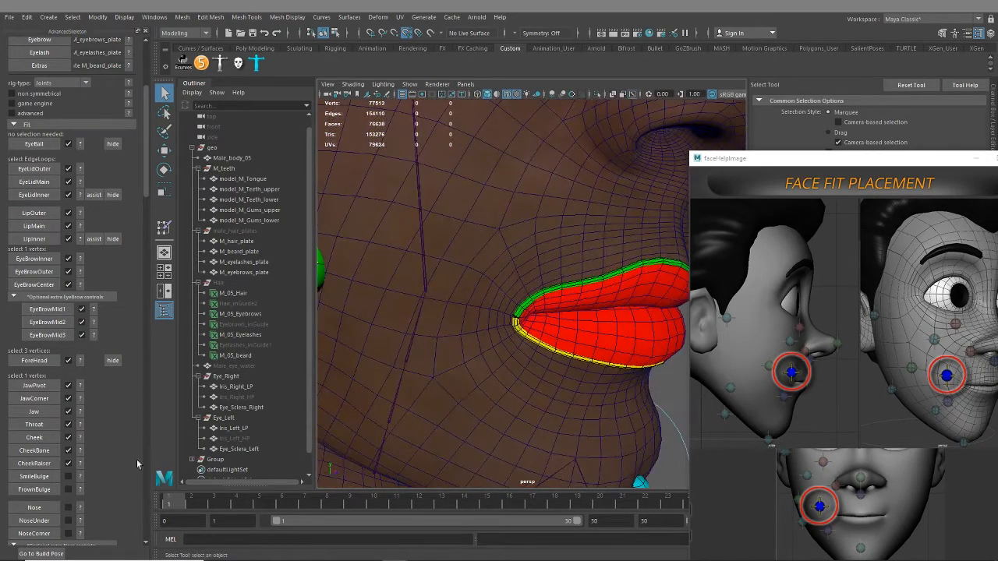
{"action": "middle_click_drag", "start_coordinate": [513, 336], "coordinate": [547, 338], "text": "alt"}
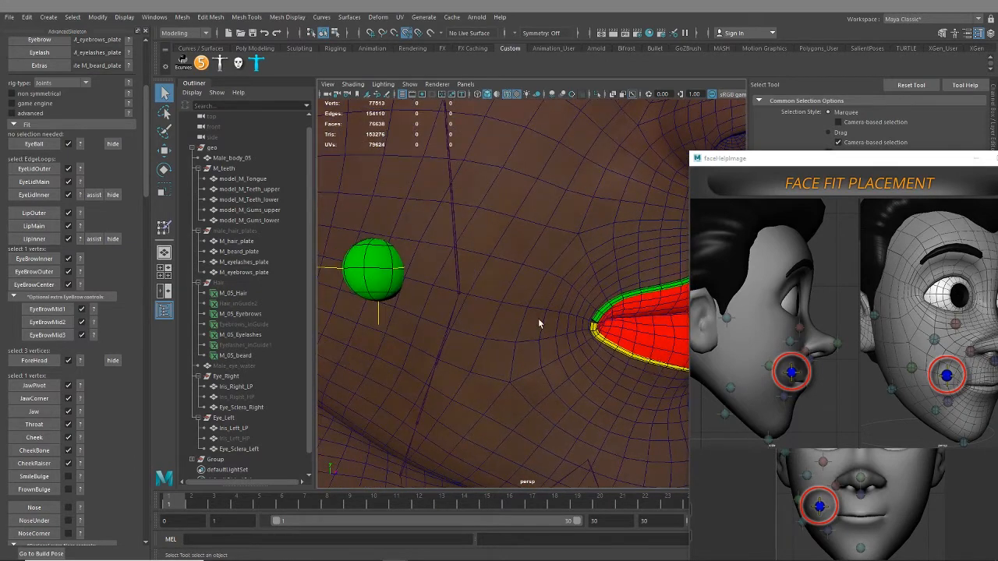
{"action": "left_click", "coordinate": [537, 314]}
{"action": "right_click_drag", "start_coordinate": [545, 265], "coordinate": [521, 269]}
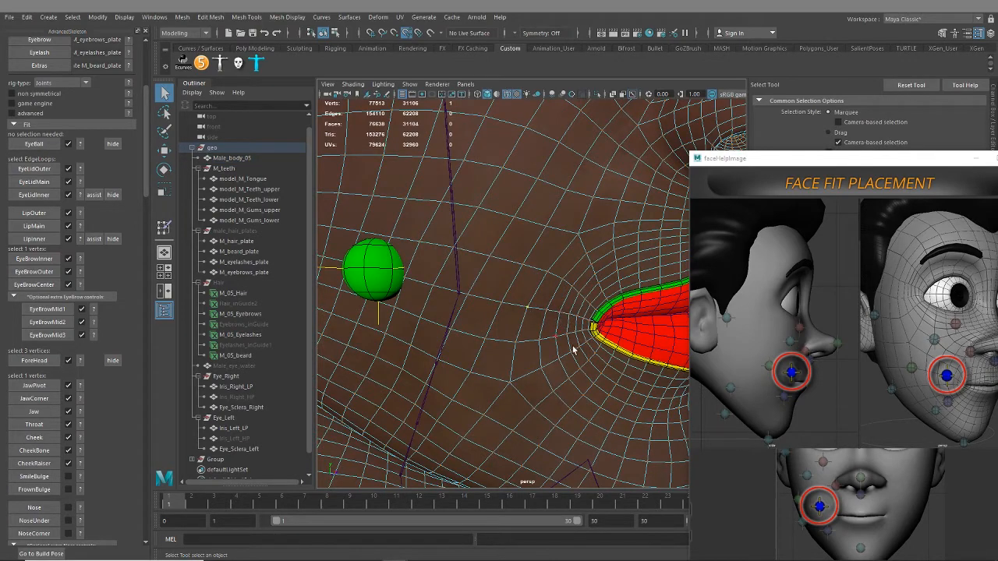
{"action": "mouse_move", "coordinate": [578, 348]}
{"action": "left_mouse_down", "text": "alt"}
{"action": "mouse_move", "coordinate": [575, 355]}
{"action": "mouse_move", "coordinate": [570, 333]}
{"action": "left_mouse_up", "text": "alt"}
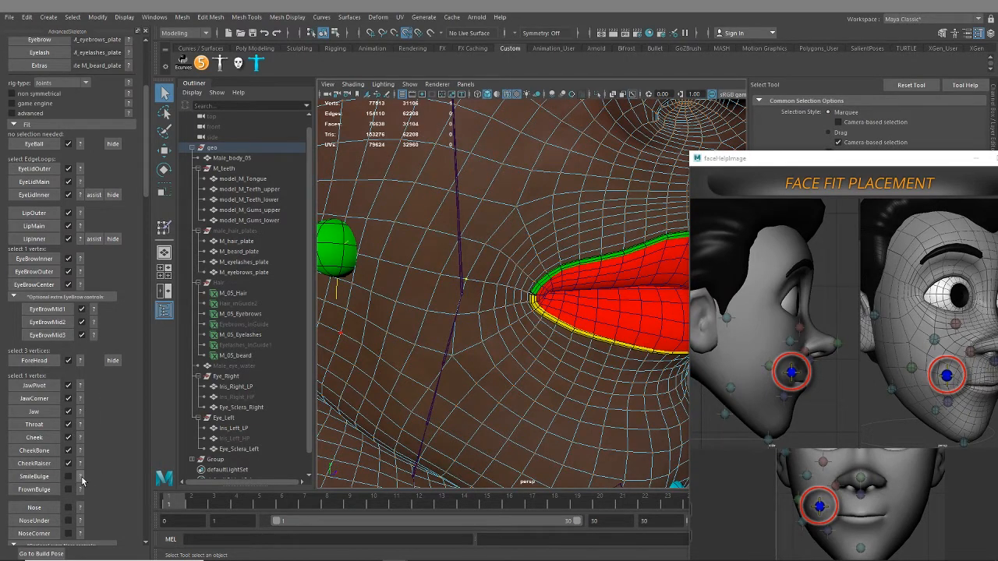
{"action": "left_click", "coordinate": [34, 479]}
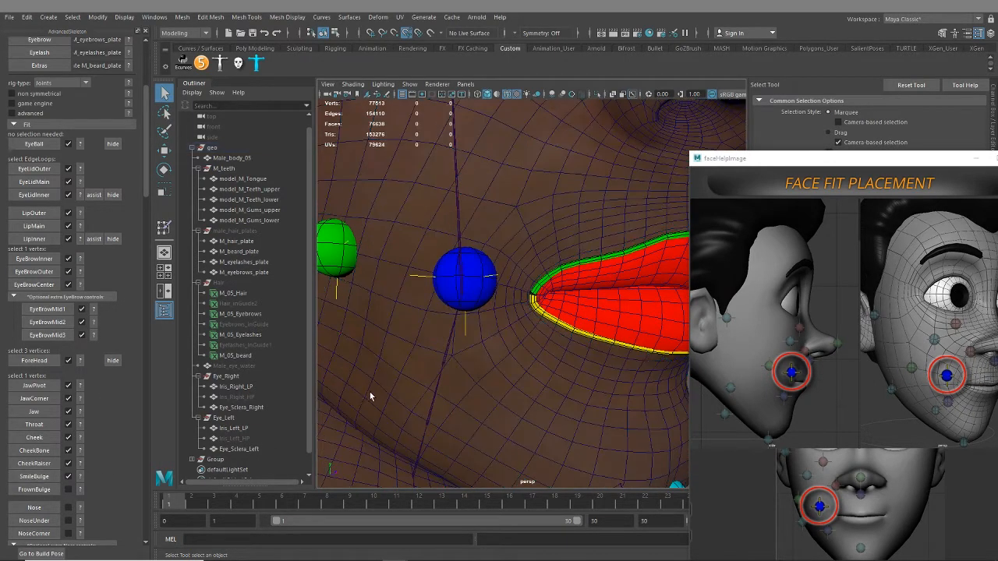
Select the body mesh vertex just below the SmileBulge fit near the right mouth corner and create the FrownBulge fit
{"action": "left_click_drag", "start_coordinate": [461, 356], "coordinate": [552, 307], "text": "alt"}
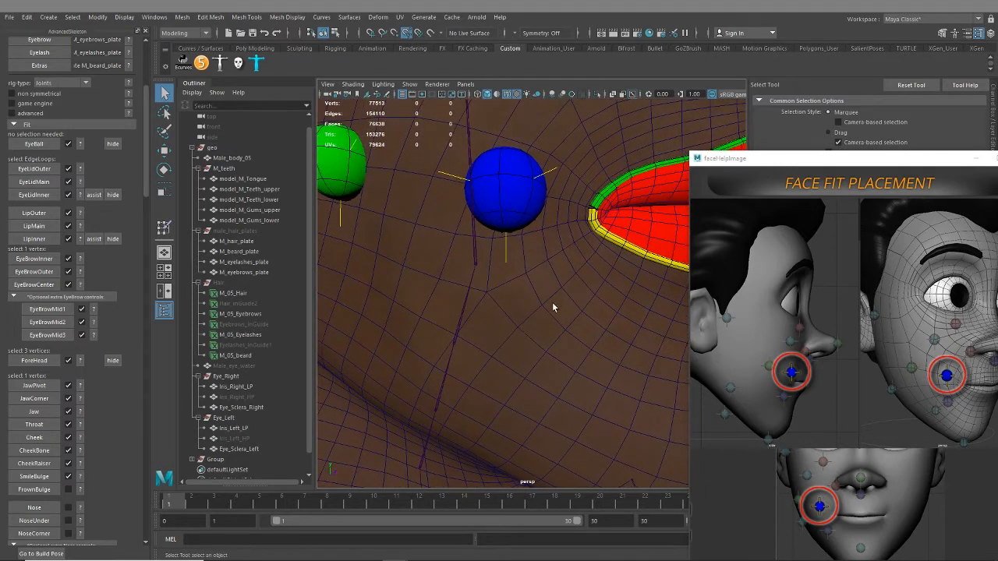
{"action": "left_click", "coordinate": [557, 308]}
{"action": "right_click", "coordinate": [556, 308]}
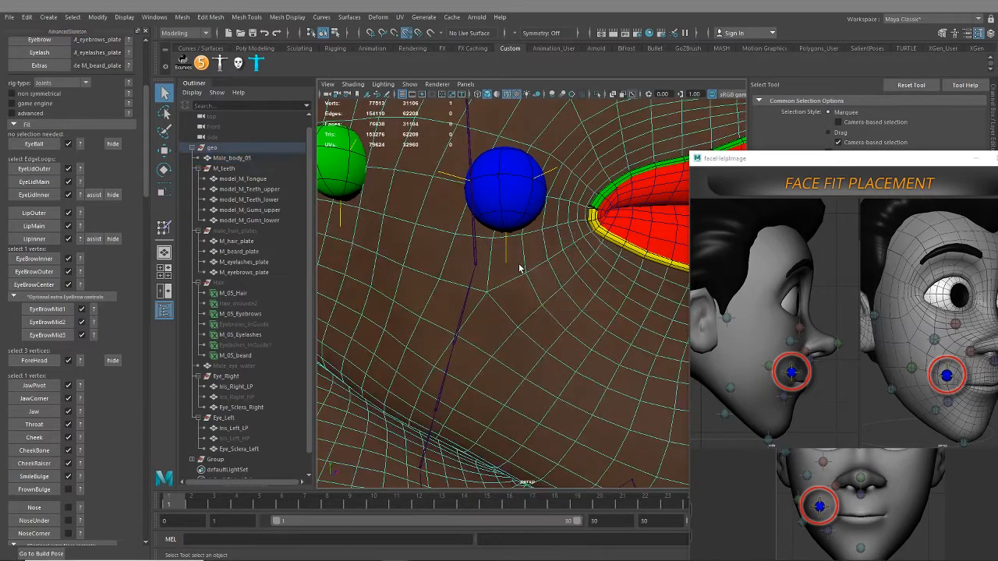
{"action": "left_click", "coordinate": [542, 305]}
{"action": "left_click", "coordinate": [43, 507]}
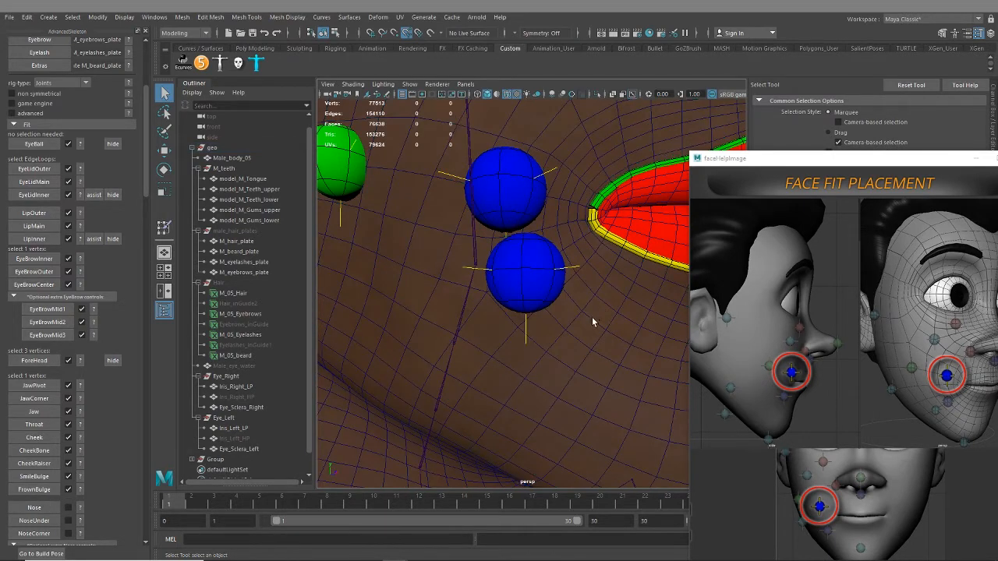
Show the placement reference for the Nose fit and switch the body mesh to vertex selection around the nose
{"action": "left_click_drag", "start_coordinate": [592, 317], "coordinate": [538, 341], "text": "alt"}
{"action": "right_click_drag", "start_coordinate": [538, 340], "coordinate": [506, 331], "text": "alt"}
{"action": "left_click_drag", "start_coordinate": [506, 331], "coordinate": [524, 351], "text": "alt"}
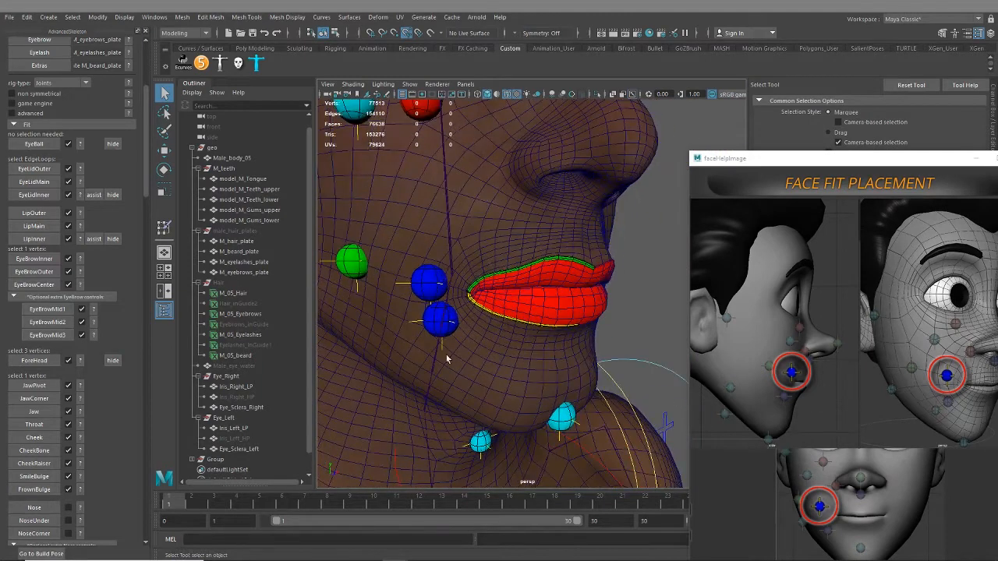
{"action": "left_click_drag", "start_coordinate": [415, 316], "coordinate": [475, 263], "text": "alt"}
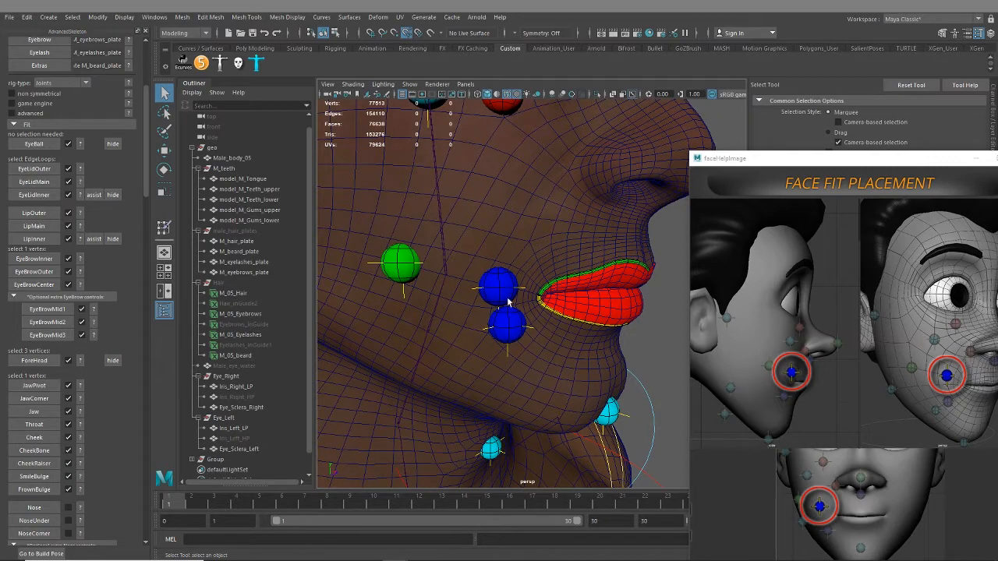
{"action": "left_click_drag", "start_coordinate": [527, 333], "coordinate": [535, 297], "text": "alt"}
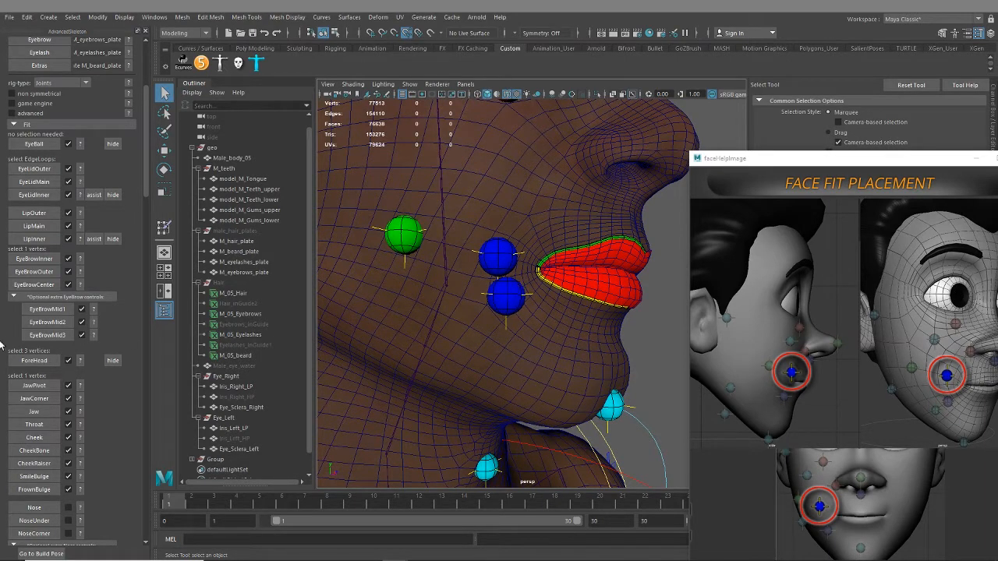
{"action": "scroll", "coordinate": [136, 414], "scroll_direction": "down", "scroll_amount": 2}
{"action": "left_click", "coordinate": [81, 477]}
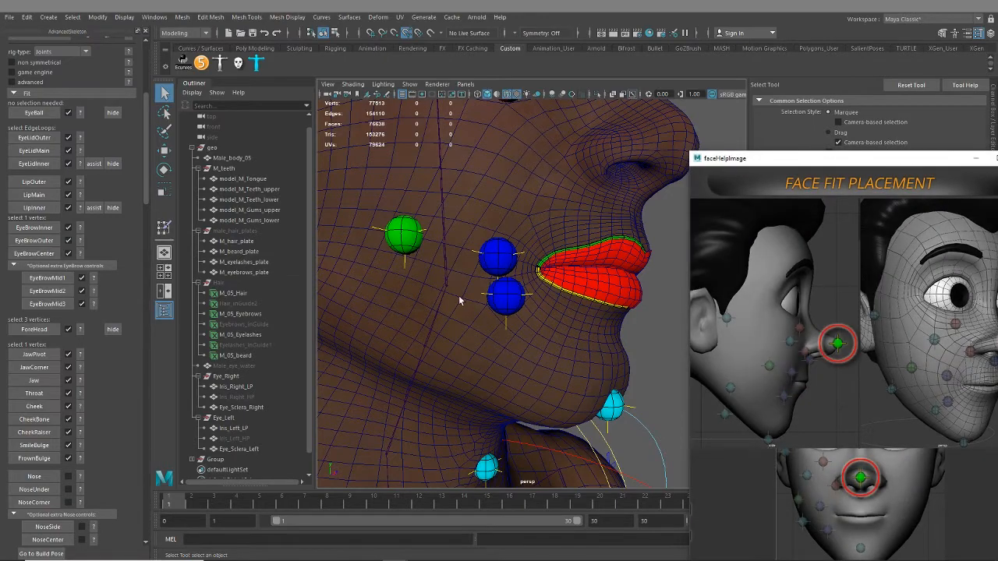
{"action": "left_click_drag", "start_coordinate": [459, 301], "coordinate": [500, 333], "text": "alt"}
{"action": "scroll", "coordinate": [500, 334], "scroll_direction": "down", "scroll_amount": 2}
{"action": "scroll", "coordinate": [500, 334], "scroll_direction": "up", "scroll_amount": 3}
{"action": "left_click", "coordinate": [512, 331]}
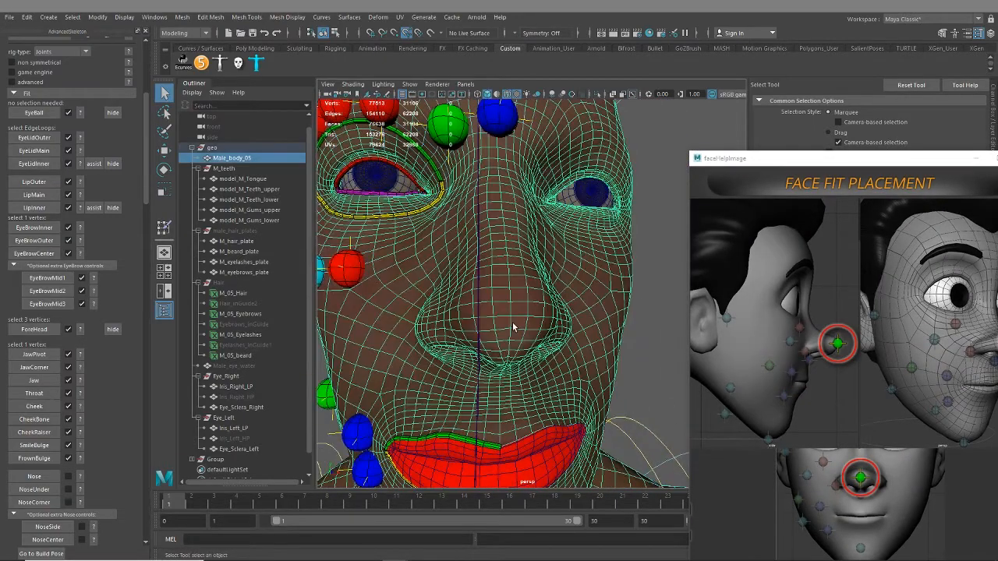
{"action": "right_click_drag", "start_coordinate": [519, 265], "coordinate": [476, 274]}
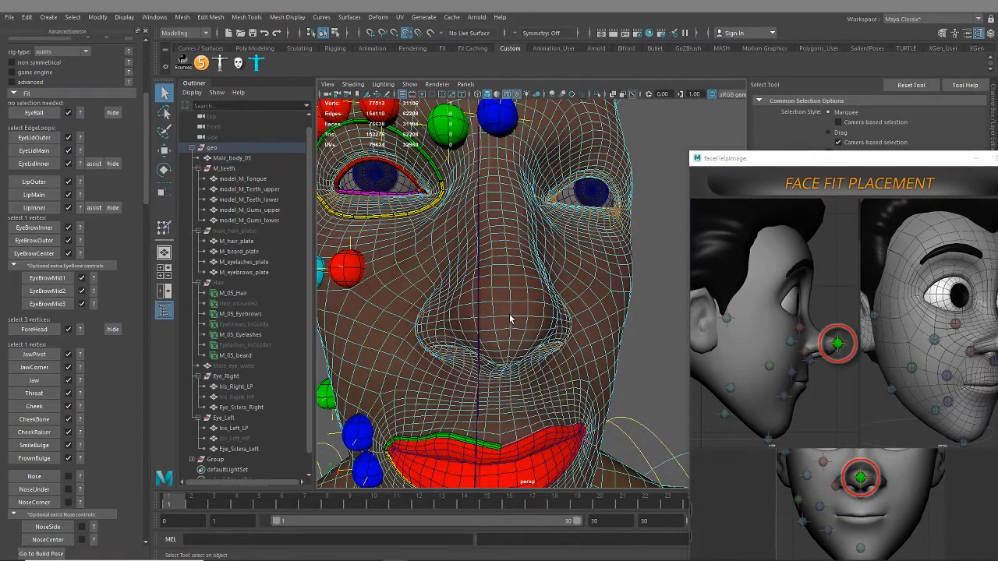
Select the center vertex at the tip of the nose and create the Nose fit
{"action": "mouse_move", "coordinate": [517, 330]}
{"action": "left_mouse_down", "text": "alt"}
{"action": "mouse_move", "coordinate": [541, 327]}
{"action": "mouse_move", "coordinate": [532, 334]}
{"action": "left_mouse_up", "text": "alt"}
{"action": "scroll", "coordinate": [527, 341], "scroll_direction": "up", "scroll_amount": 2}
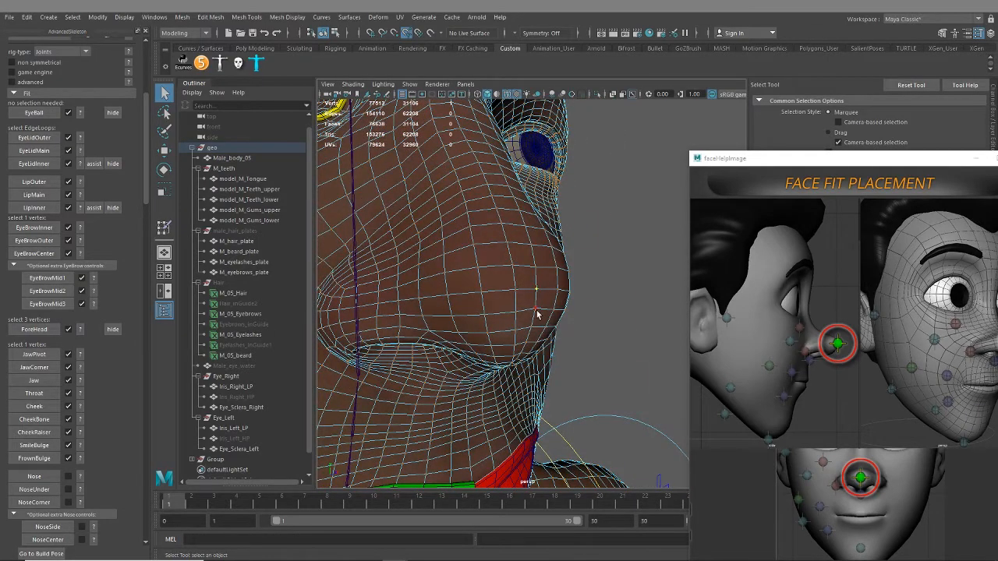
{"action": "mouse_move", "coordinate": [530, 339]}
{"action": "left_mouse_down", "text": "alt"}
{"action": "mouse_move", "coordinate": [460, 327]}
{"action": "mouse_move", "coordinate": [536, 329]}
{"action": "mouse_move", "coordinate": [525, 337]}
{"action": "left_mouse_up", "text": "alt"}
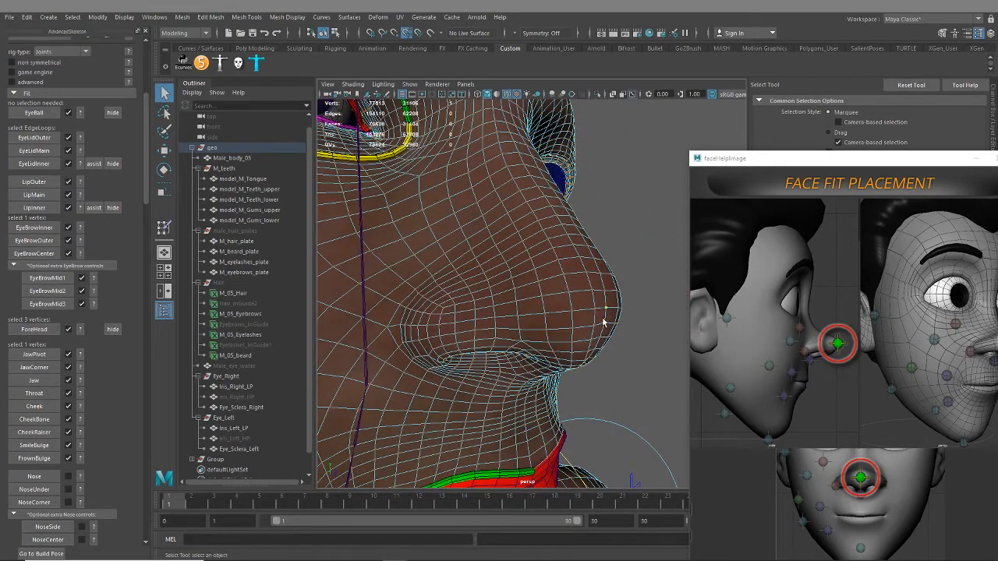
{"action": "left_click", "coordinate": [35, 476]}
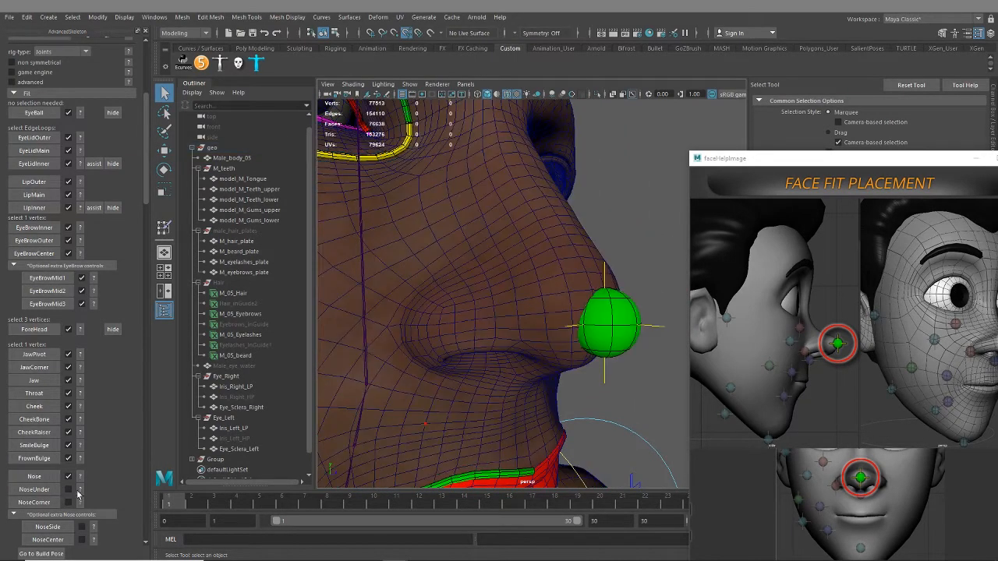
Show the NoseUnder placement reference, select the center vertex under the nose between the nostrils, and create the NoseUnder fit
{"action": "mouse_move", "coordinate": [530, 335]}
{"action": "left_mouse_down", "text": "alt"}
{"action": "mouse_move", "coordinate": [527, 312]}
{"action": "mouse_move", "coordinate": [545, 353]}
{"action": "mouse_move", "coordinate": [524, 336]}
{"action": "left_mouse_up", "text": "alt"}
{"action": "left_click", "coordinate": [544, 353]}
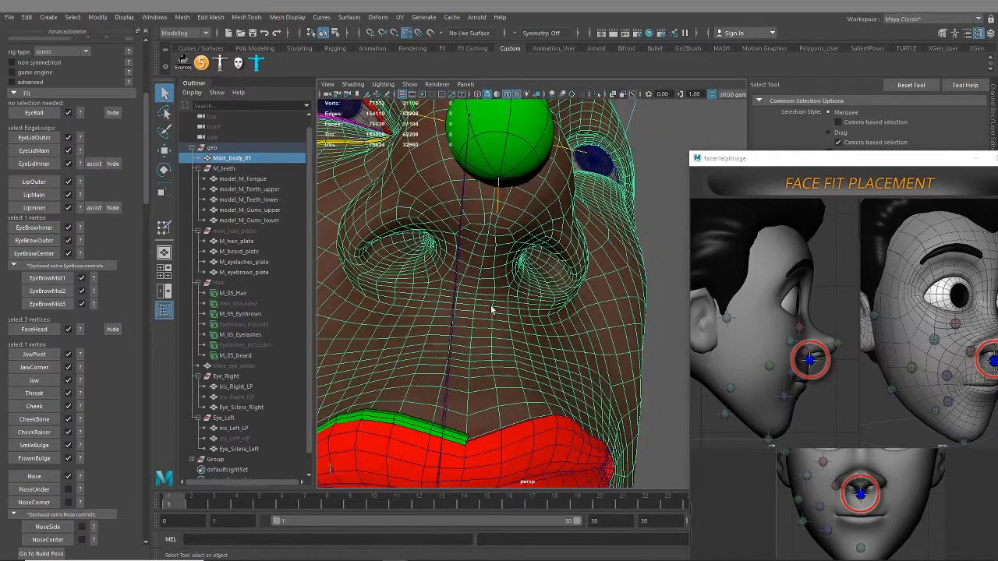
{"action": "right_click_drag", "start_coordinate": [491, 309], "coordinate": [440, 266]}
{"action": "left_click_drag", "start_coordinate": [487, 333], "coordinate": [498, 341], "text": "alt"}
{"action": "mouse_move", "coordinate": [498, 341]}
{"action": "right_mouse_down", "text": "alt"}
{"action": "mouse_move", "coordinate": [505, 361]}
{"action": "mouse_move", "coordinate": [498, 354]}
{"action": "right_mouse_up", "text": "alt"}
{"action": "left_click_drag", "start_coordinate": [500, 386], "coordinate": [614, 387], "text": "alt"}
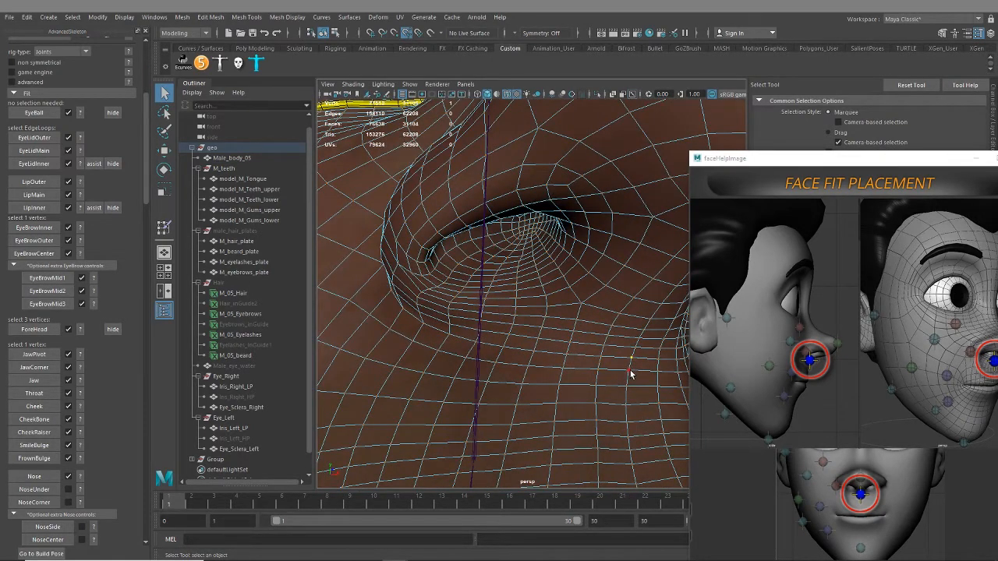
{"action": "left_click", "coordinate": [34, 502]}
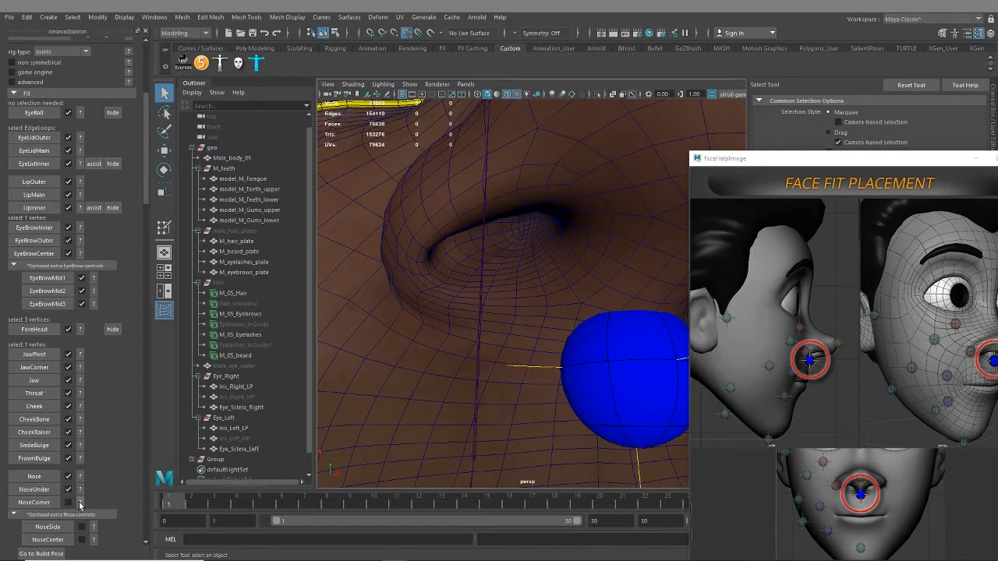
Show the NoseCorner placement reference, select the vertex at the outer corner of the right nostril, and create the NoseCorner fit
{"action": "left_click", "coordinate": [80, 506]}
{"action": "mouse_move", "coordinate": [476, 300]}
{"action": "left_mouse_down", "text": "alt"}
{"action": "mouse_move", "coordinate": [522, 287]}
{"action": "mouse_move", "coordinate": [586, 317]}
{"action": "mouse_move", "coordinate": [539, 316]}
{"action": "left_mouse_up", "text": "alt"}
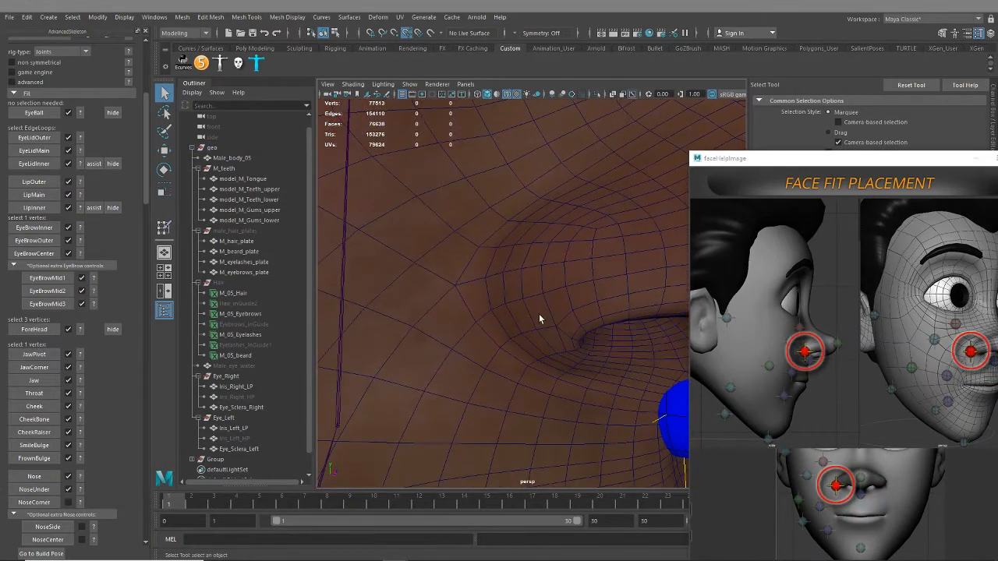
{"action": "left_click", "coordinate": [492, 312]}
{"action": "right_click_drag", "start_coordinate": [492, 312], "coordinate": [450, 263]}
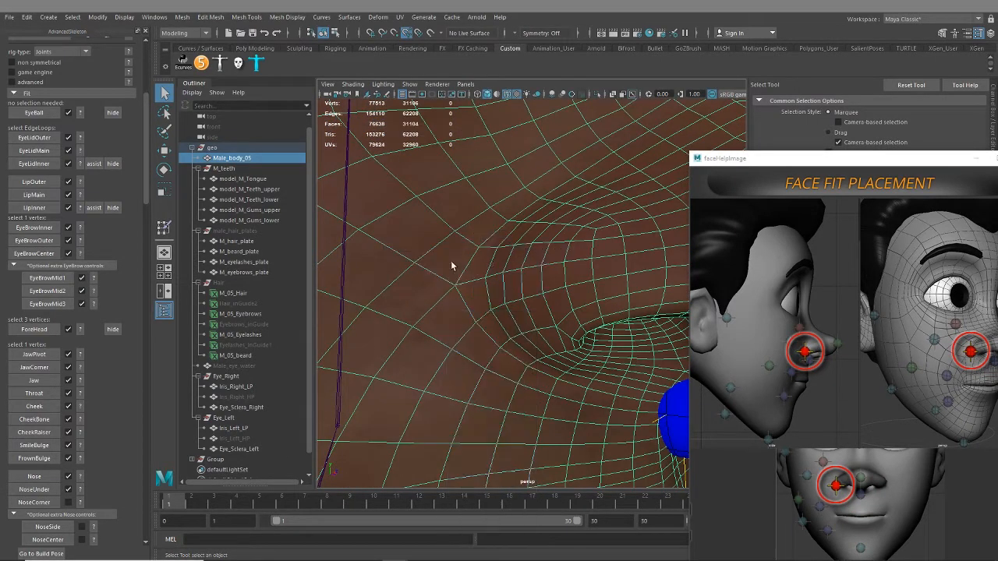
{"action": "left_click", "coordinate": [485, 316]}
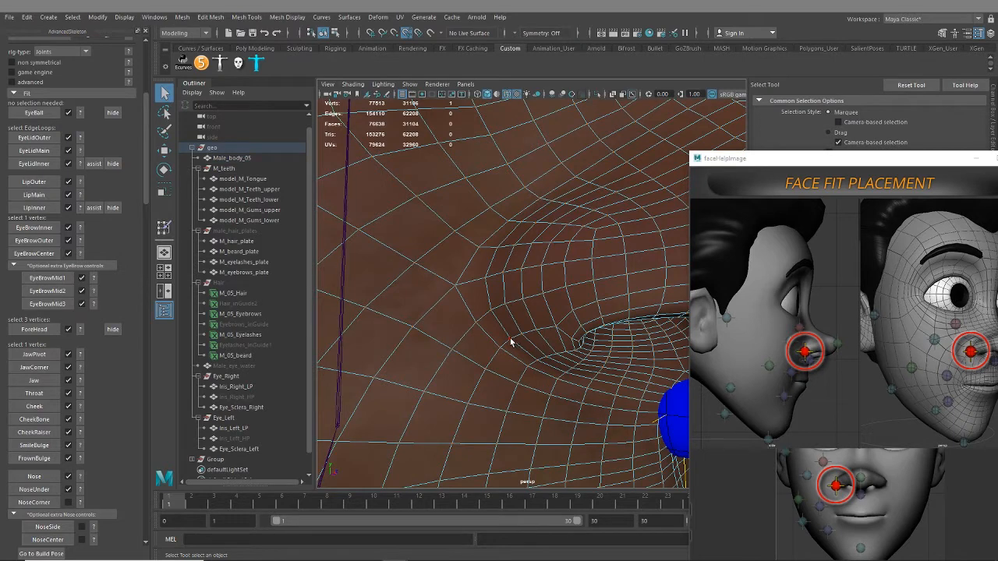
{"action": "left_click", "coordinate": [43, 505]}
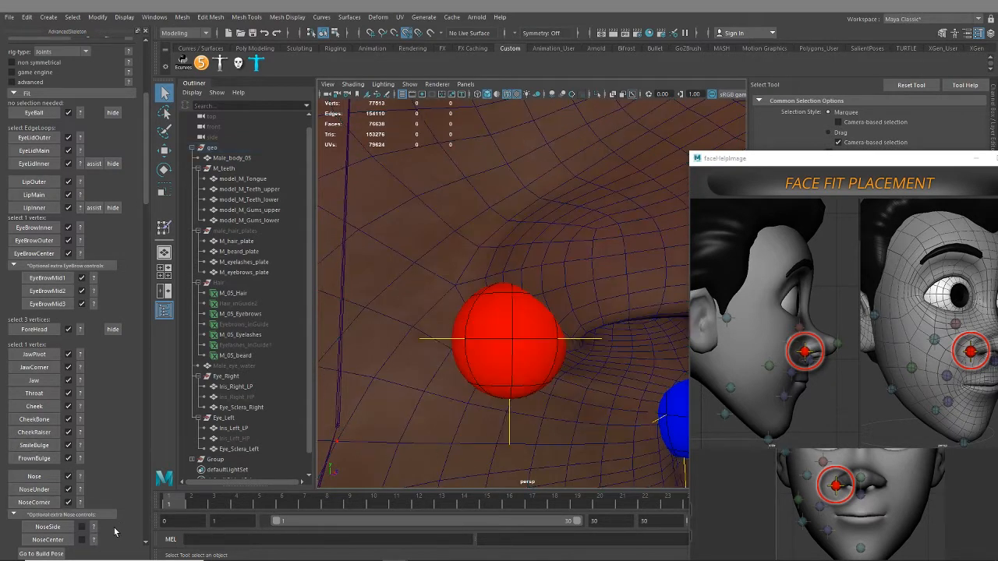
Show the NoseSide placement reference, select the vertex on the upper right side of the nose, and create the NoseSide fit
{"action": "scroll", "coordinate": [132, 462], "scroll_direction": "down", "scroll_amount": 1}
{"action": "left_click", "coordinate": [94, 497]}
{"action": "scroll", "coordinate": [250, 396], "scroll_direction": "down", "scroll_amount": 1}
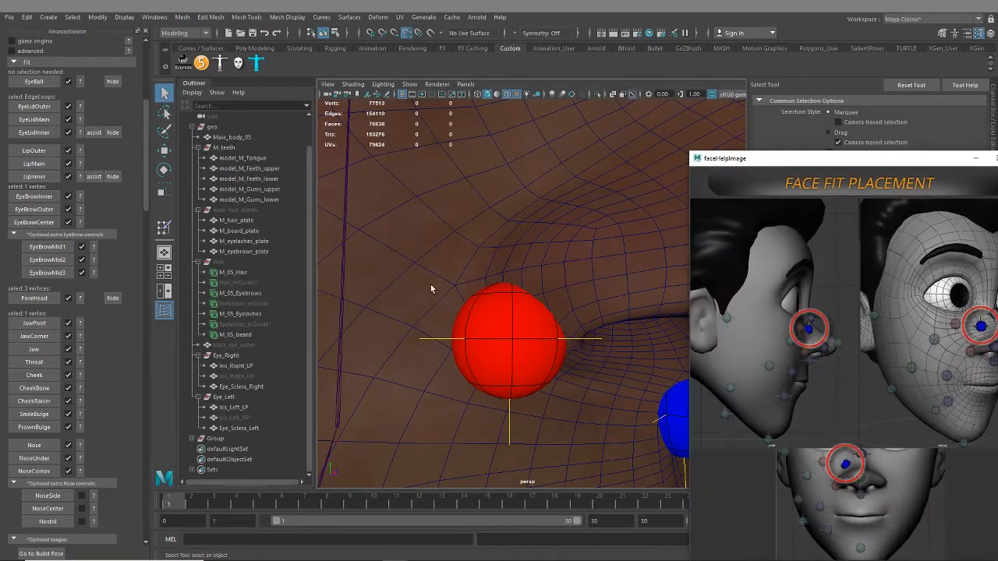
{"action": "left_click_drag", "start_coordinate": [431, 285], "coordinate": [452, 307], "text": "alt"}
{"action": "scroll", "coordinate": [488, 339], "scroll_direction": "down", "scroll_amount": 4}
{"action": "left_click_drag", "start_coordinate": [495, 346], "coordinate": [522, 345], "text": "alt"}
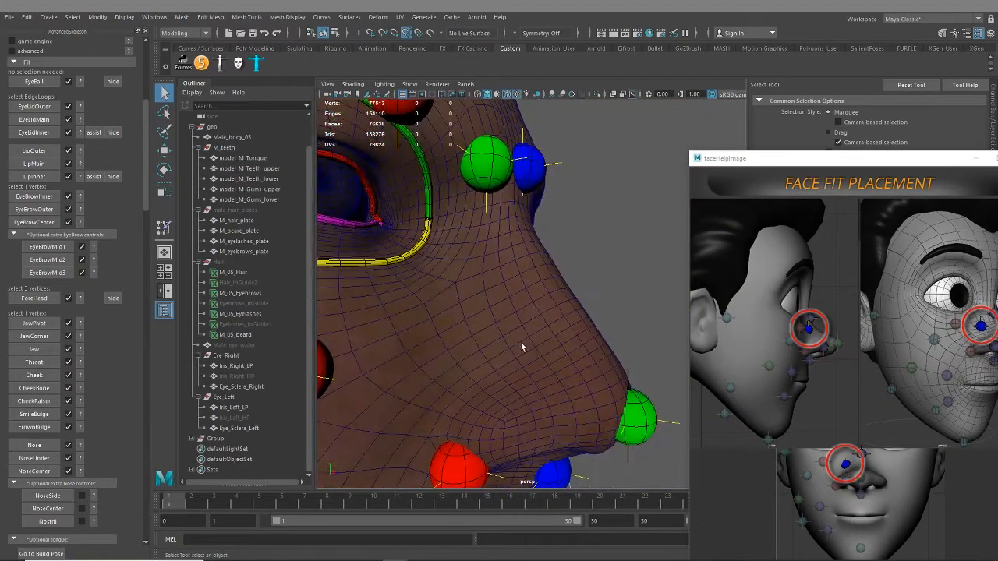
{"action": "left_click", "coordinate": [497, 331]}
{"action": "right_click_drag", "start_coordinate": [506, 315], "coordinate": [468, 274]}
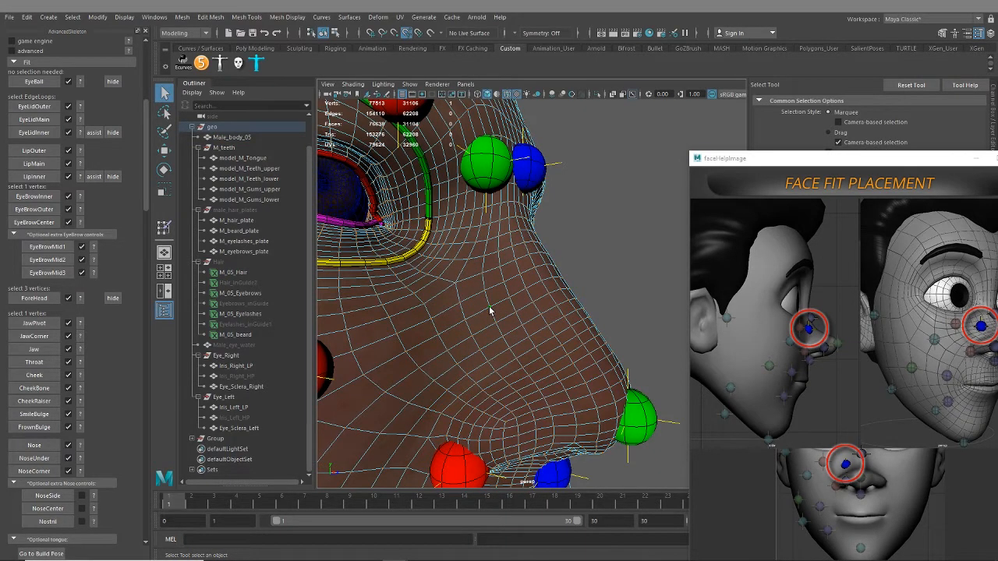
{"action": "left_click", "coordinate": [47, 509]}
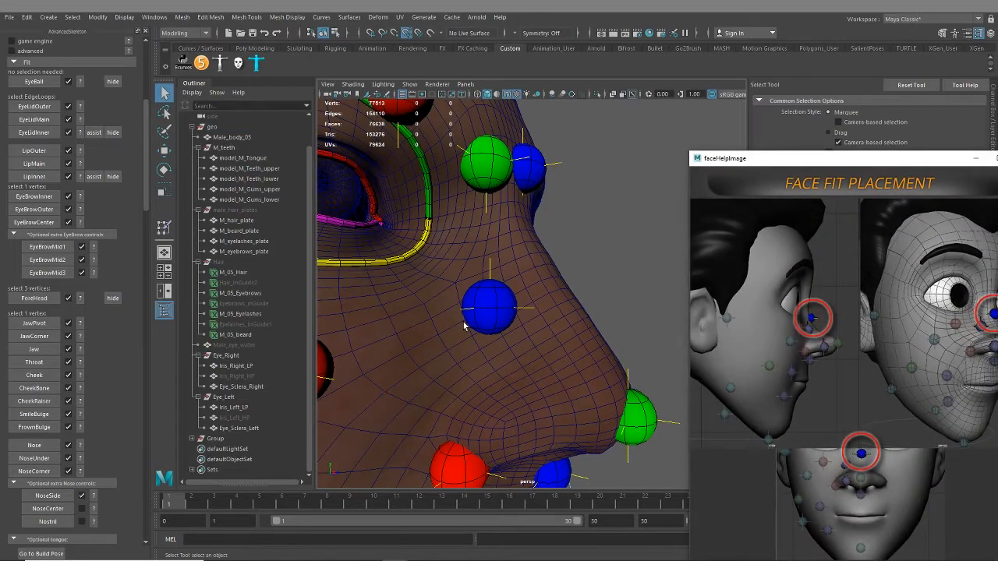
Select the center vertex on the bridge of the nose and create the NoseCenter fit
{"action": "left_click_drag", "start_coordinate": [493, 326], "coordinate": [443, 312], "text": "alt"}
{"action": "left_click", "coordinate": [493, 301]}
{"action": "right_click_drag", "start_coordinate": [444, 313], "coordinate": [512, 345], "text": "alt"}
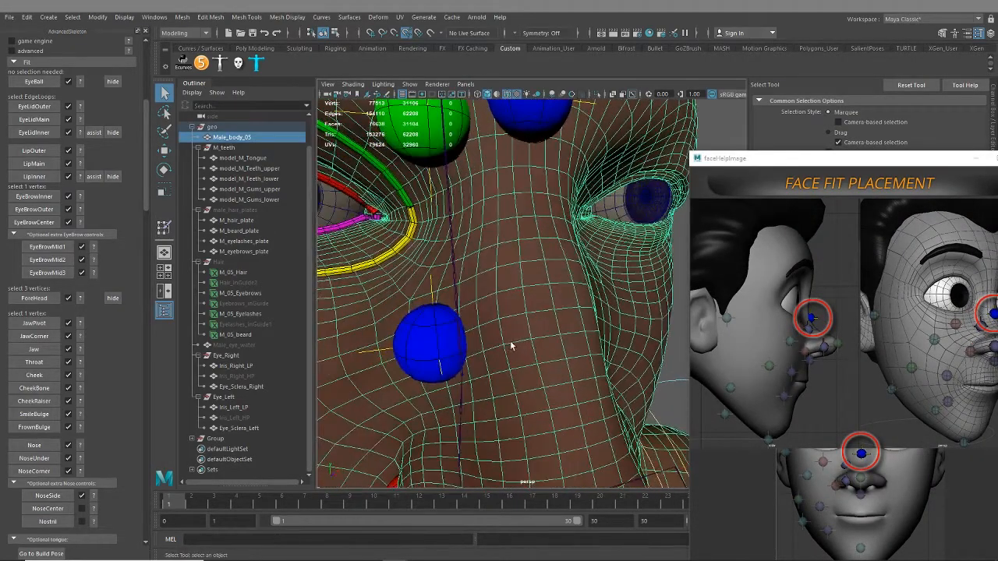
{"action": "mouse_move", "coordinate": [555, 310]}
{"action": "right_mouse_down"}
{"action": "mouse_move", "coordinate": [553, 295]}
{"action": "mouse_move", "coordinate": [557, 302]}
{"action": "right_mouse_up"}
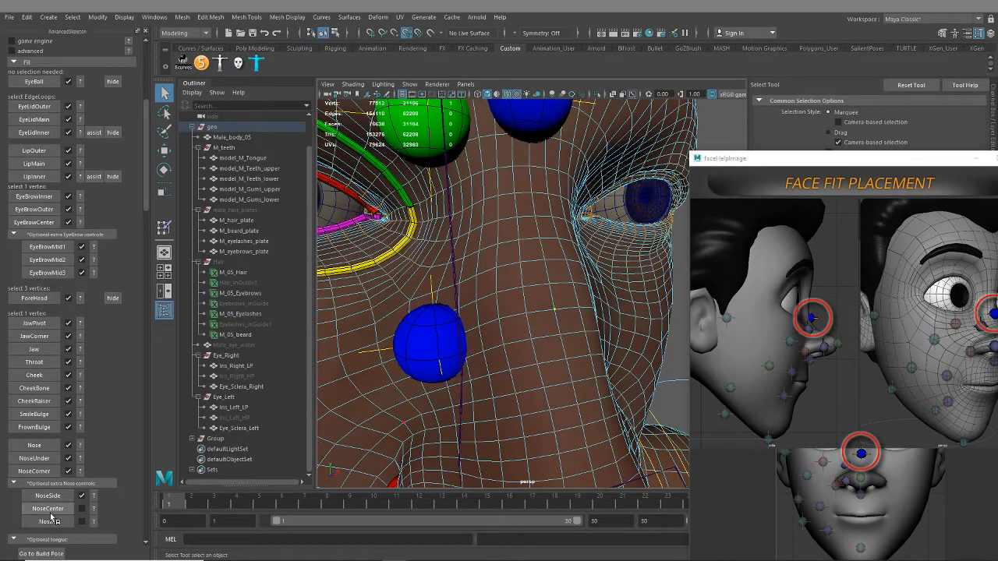
{"action": "left_click", "coordinate": [48, 521]}
Show the Nostril placement reference, select the vertex in the middle of the right nostril wing, and create the Nostril fit
{"action": "left_click", "coordinate": [94, 524]}
{"action": "middle_click_drag", "start_coordinate": [425, 381], "coordinate": [432, 276], "text": "alt"}
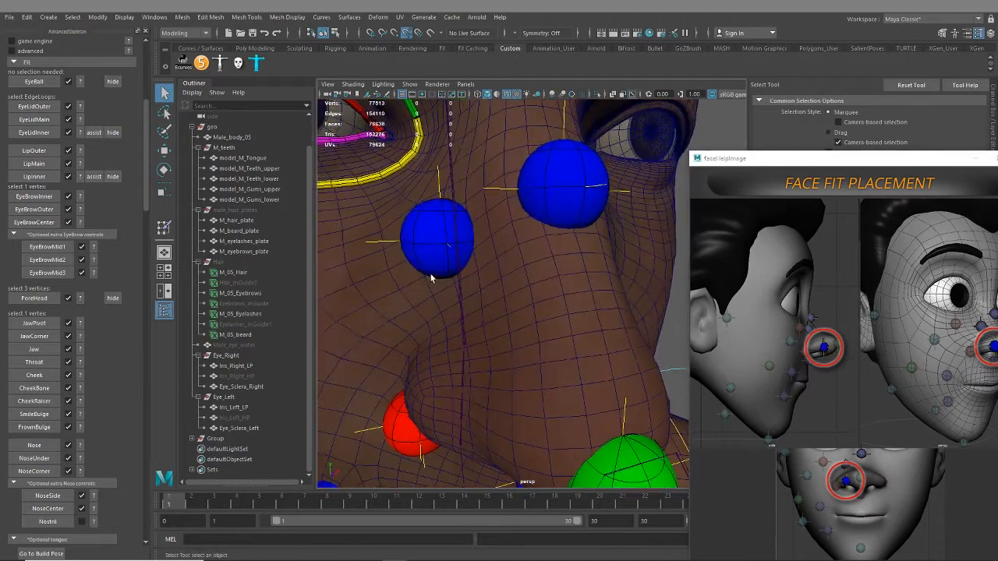
{"action": "left_click_drag", "start_coordinate": [460, 355], "coordinate": [554, 311], "text": "alt"}
{"action": "middle_click_drag", "start_coordinate": [554, 311], "coordinate": [497, 269], "text": "alt"}
{"action": "left_click_drag", "start_coordinate": [502, 282], "coordinate": [570, 352], "text": "alt"}
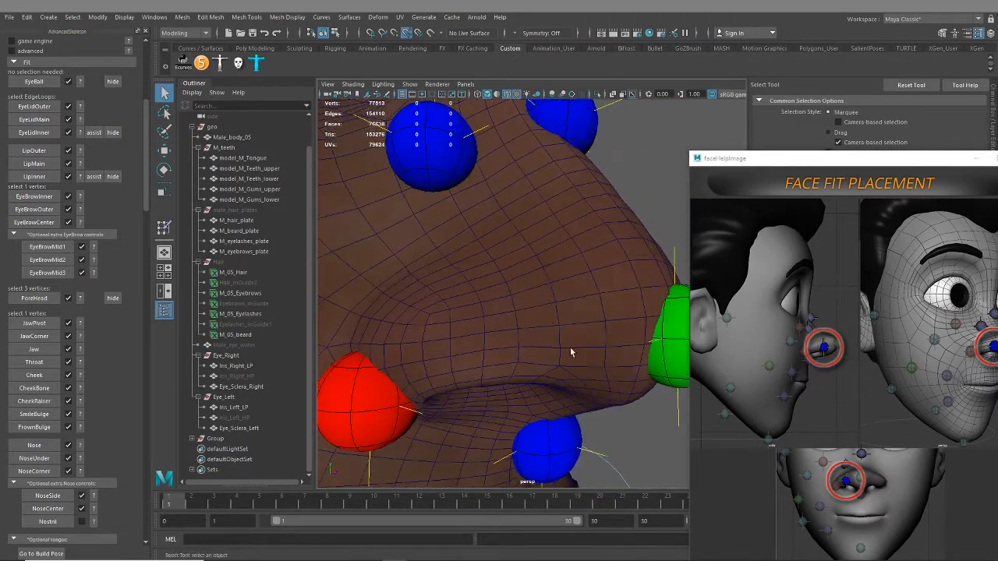
{"action": "right_click_drag", "start_coordinate": [517, 273], "coordinate": [482, 274]}
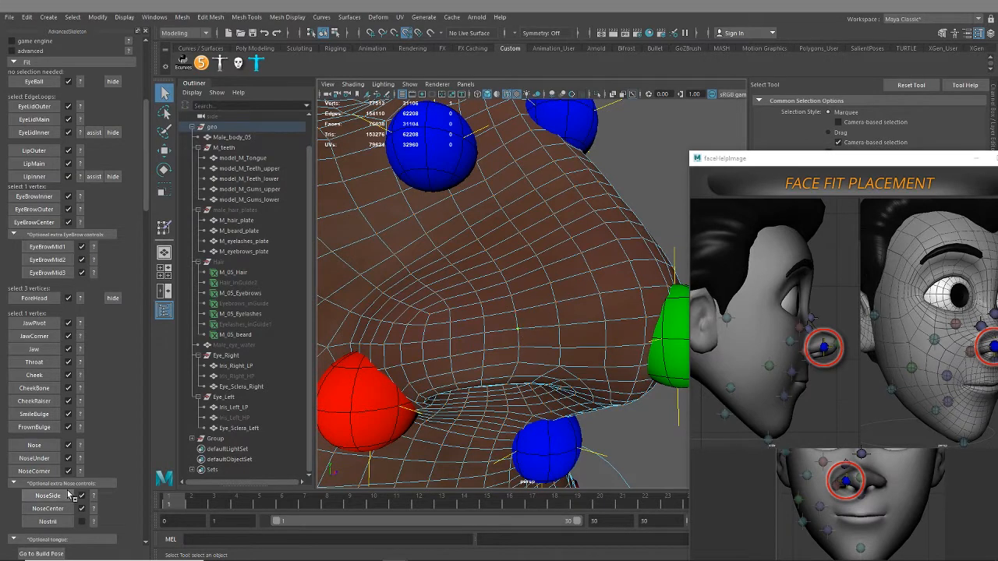
{"action": "left_click", "coordinate": [67, 523]}
{"action": "scroll", "coordinate": [71, 439], "scroll_direction": "down", "scroll_amount": 2}
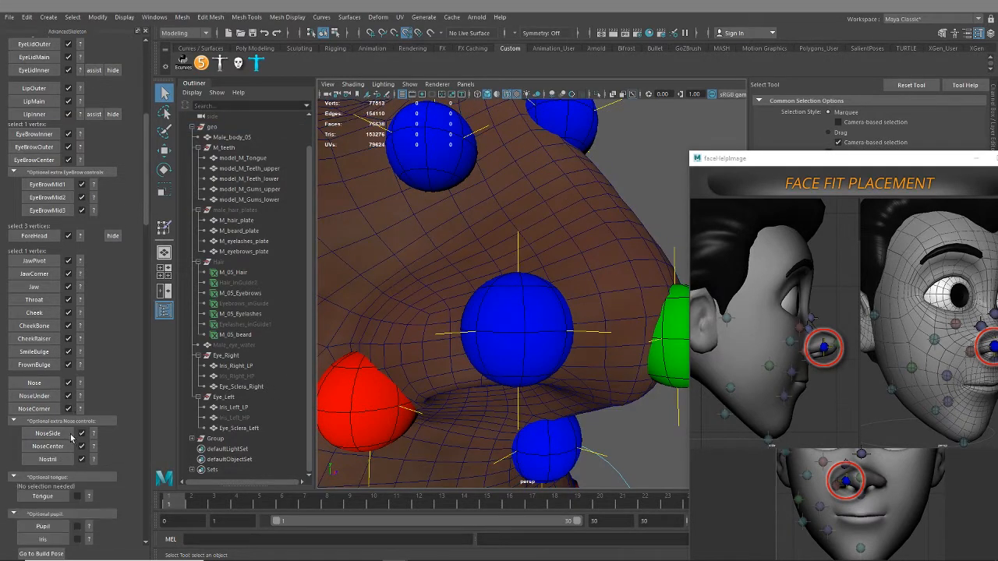
Show the Tongue placement reference and hide the Male_body_05 mesh to expose the mouth interior
{"action": "scroll", "coordinate": [134, 453], "scroll_direction": "down", "scroll_amount": 3}
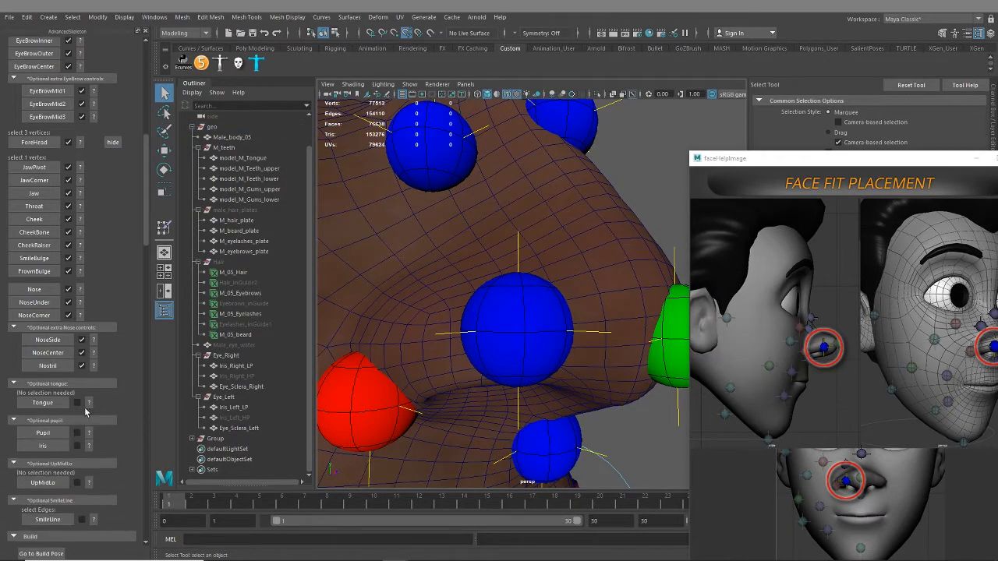
{"action": "left_click", "coordinate": [90, 403]}
{"action": "middle_click_drag", "start_coordinate": [552, 484], "coordinate": [535, 361], "text": "alt"}
{"action": "right_click_drag", "start_coordinate": [535, 361], "coordinate": [485, 365], "text": "alt"}
{"action": "middle_click_drag", "start_coordinate": [485, 365], "coordinate": [523, 296], "text": "alt"}
{"action": "left_click", "coordinate": [522, 295]}
{"action": "right_click_drag", "start_coordinate": [468, 224], "coordinate": [492, 219]}
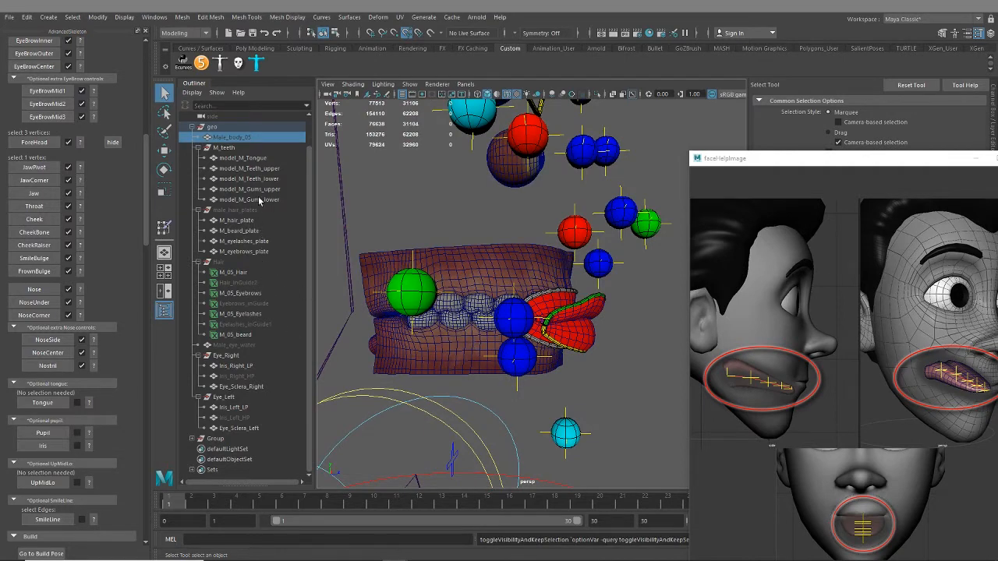
Hide the upper and lower teeth and gums meshes and the LipInner surfaces so that the tongue is unobstructed
{"action": "left_click_drag", "start_coordinate": [251, 168], "coordinate": [261, 201]}
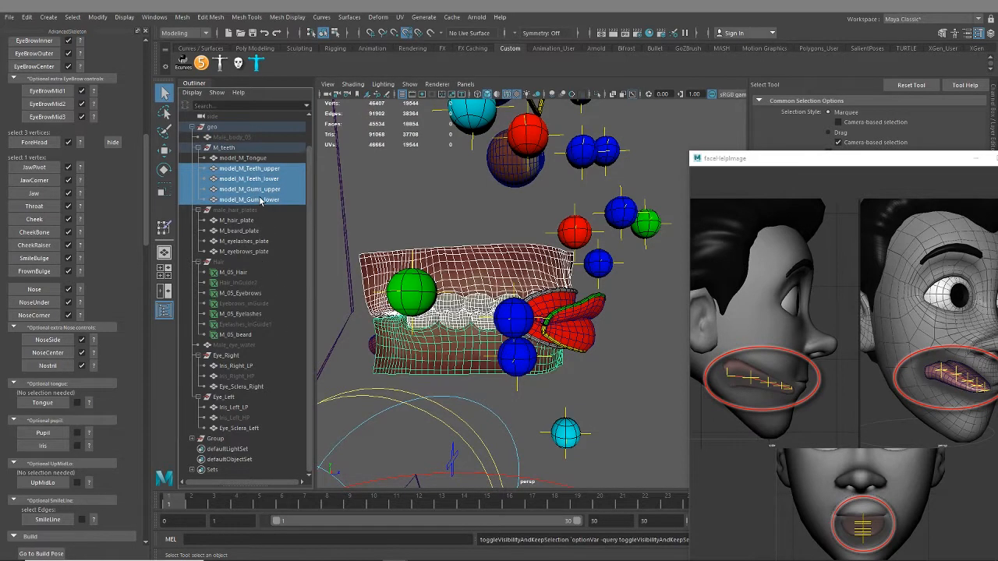
{"action": "key", "text": "h"}
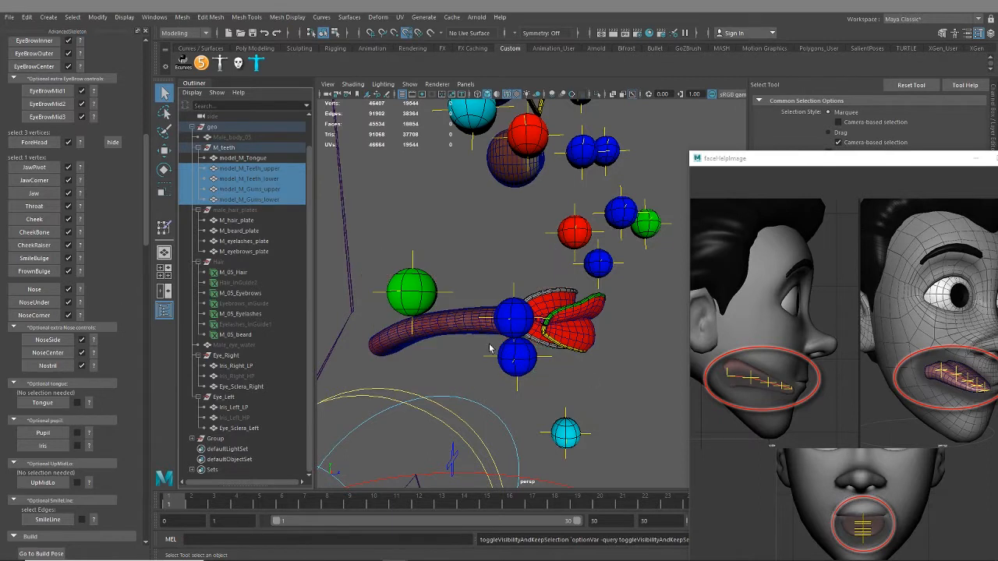
{"action": "scroll", "coordinate": [102, 160], "scroll_direction": "up", "scroll_amount": 2}
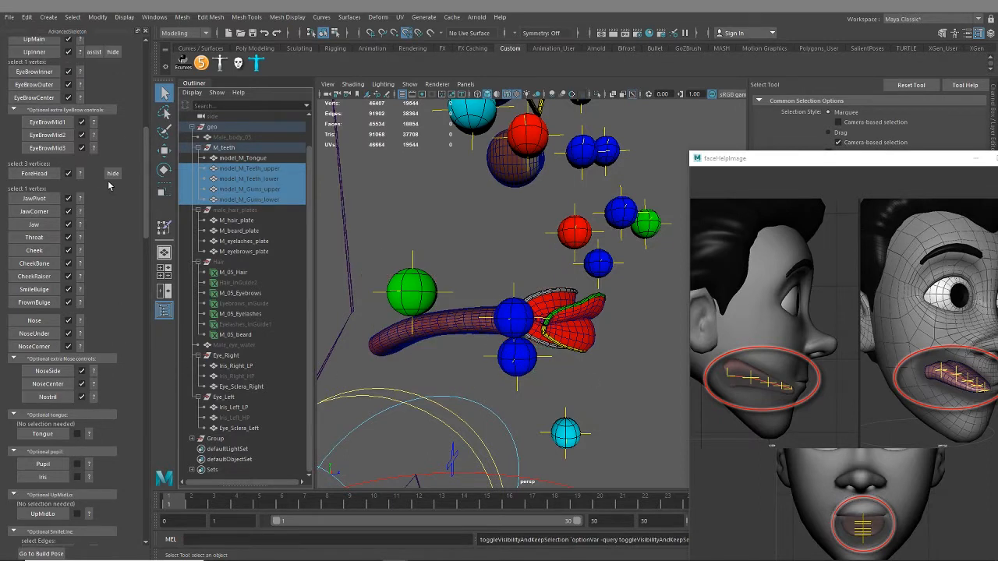
{"action": "left_click", "coordinate": [113, 85]}
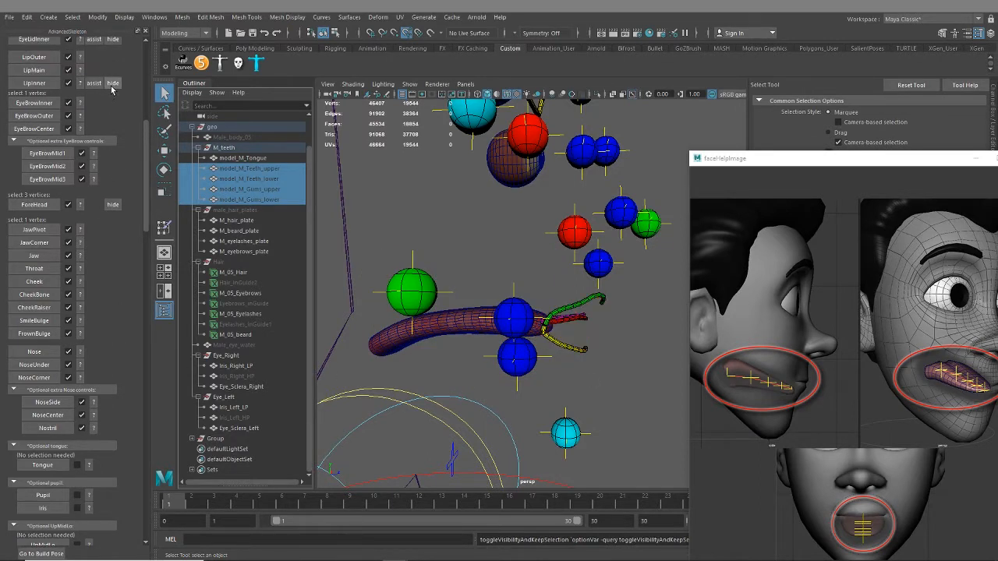
Create the Tongue fit and lower its rearmost locator onto the back end of the tongue mesh
{"action": "left_click_drag", "start_coordinate": [487, 318], "coordinate": [499, 343], "text": "alt"}
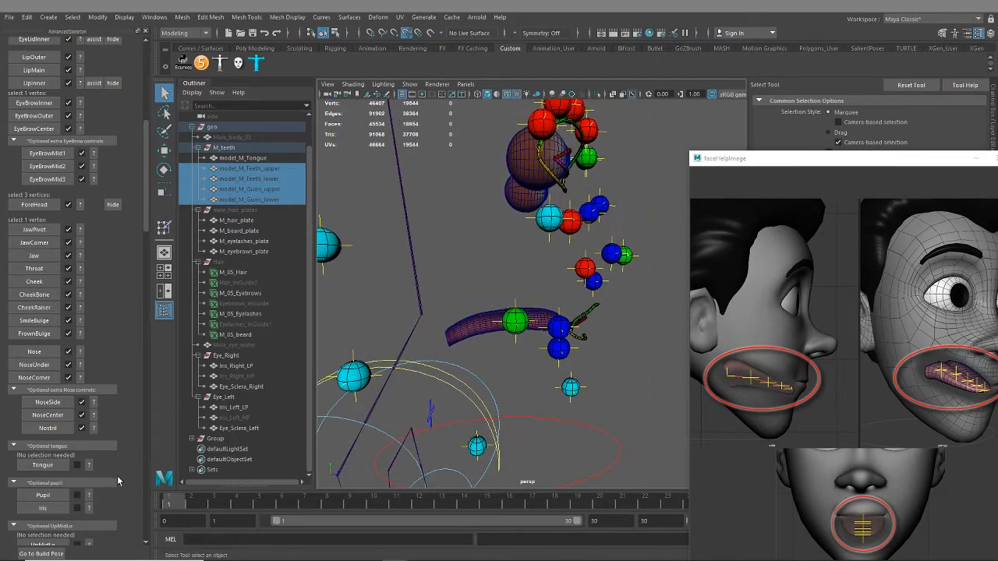
{"action": "left_click", "coordinate": [43, 465]}
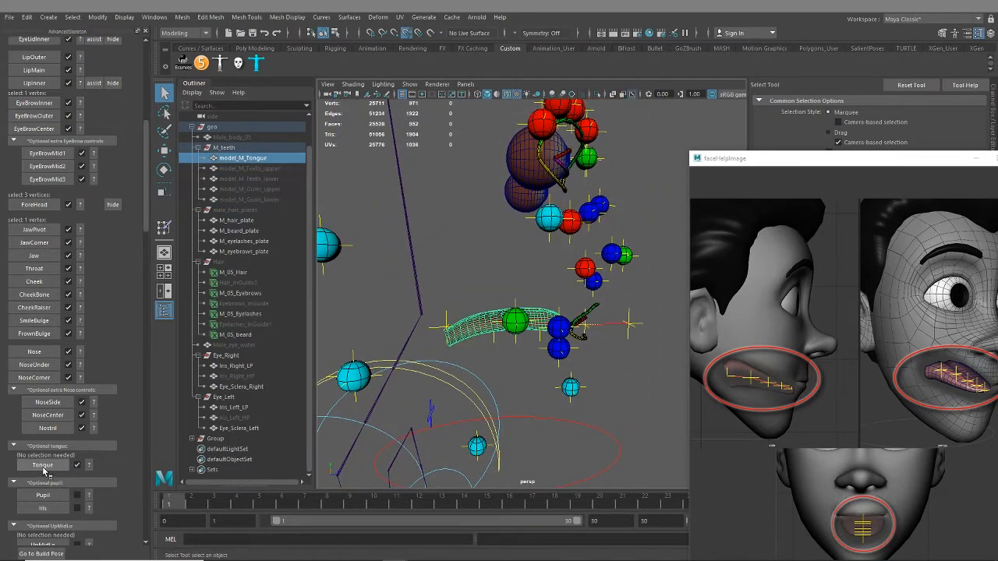
{"action": "middle_click_drag", "start_coordinate": [527, 416], "coordinate": [523, 432], "text": "alt"}
{"action": "left_click_drag", "start_coordinate": [524, 432], "coordinate": [470, 333], "text": "alt"}
{"action": "scroll", "coordinate": [475, 335], "scroll_direction": "up", "scroll_amount": 3}
{"action": "scroll", "coordinate": [479, 344], "scroll_direction": "up", "scroll_amount": 3}
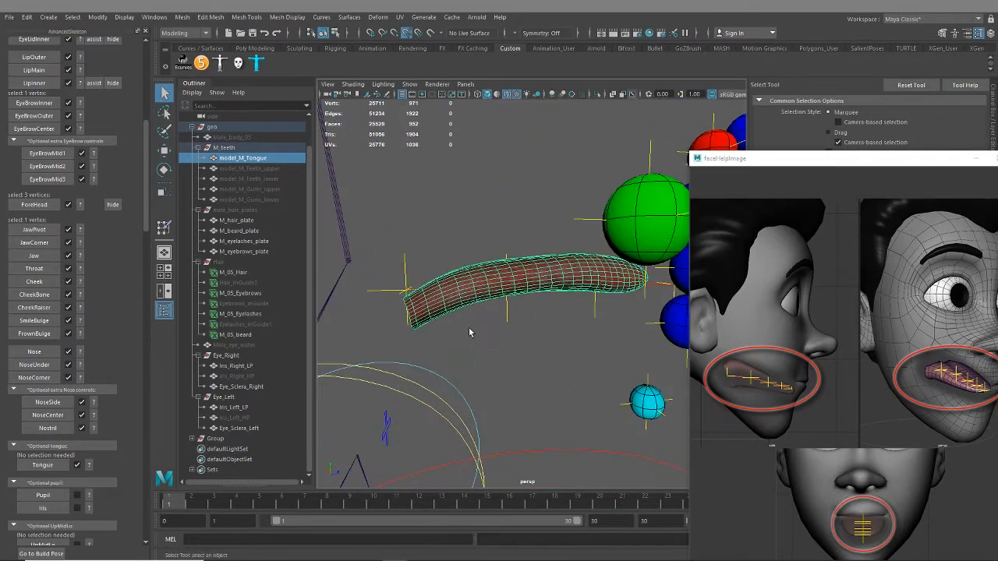
{"action": "left_click", "coordinate": [405, 271]}
{"action": "left_click_drag", "start_coordinate": [406, 272], "coordinate": [429, 297], "text": "alt"}
{"action": "key", "text": "w"}
{"action": "left_click_drag", "start_coordinate": [405, 232], "coordinate": [405, 248]}
Move the second tongue locator backward and raise it to the middle of the tongue's thickness
{"action": "left_click_drag", "start_coordinate": [484, 276], "coordinate": [514, 362], "text": "alt"}
{"action": "left_click", "coordinate": [486, 335]}
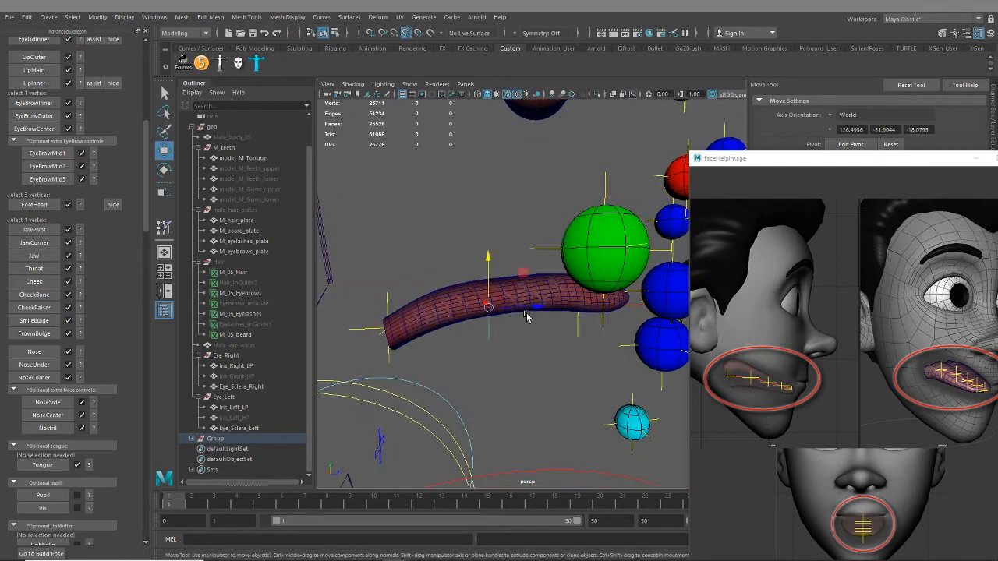
{"action": "left_click_drag", "start_coordinate": [534, 308], "coordinate": [514, 307]}
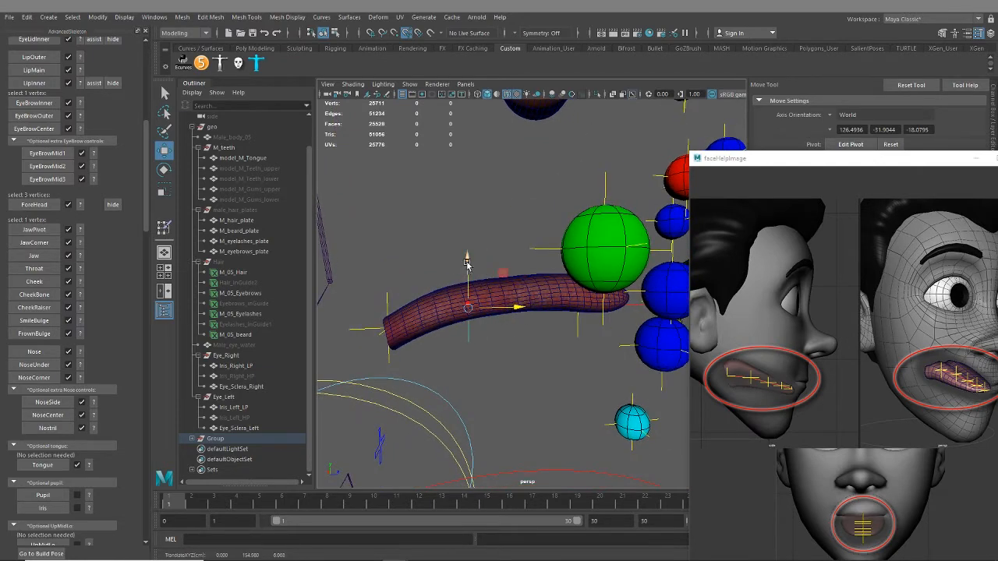
{"action": "left_click_drag", "start_coordinate": [468, 261], "coordinate": [468, 249]}
Reposition the middle tongue locators backward and upward so they follow the curve inside the tongue mesh
{"action": "left_click_drag", "start_coordinate": [526, 285], "coordinate": [538, 309], "text": "alt"}
{"action": "left_click", "coordinate": [541, 317]}
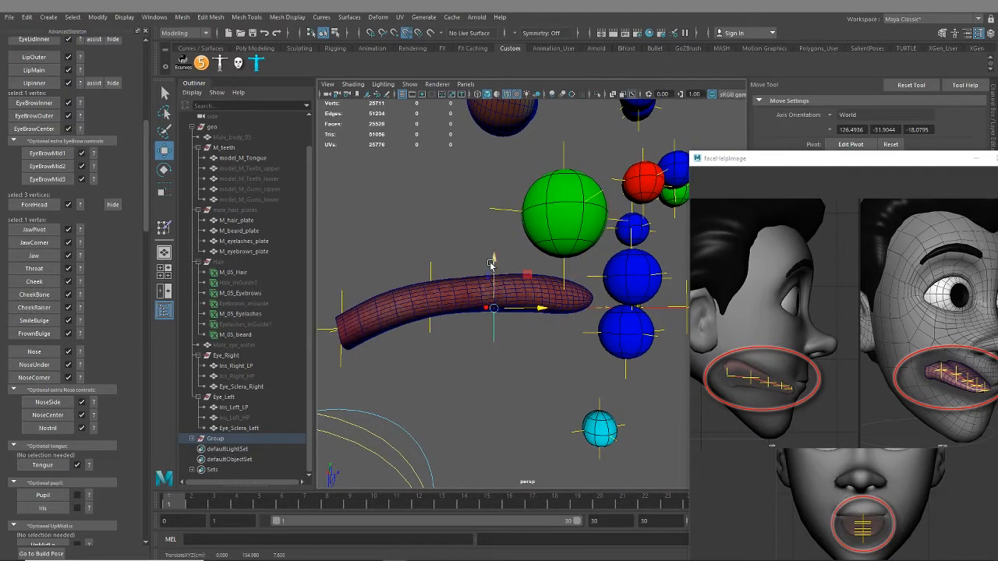
{"action": "left_click_drag", "start_coordinate": [494, 264], "coordinate": [512, 294]}
{"action": "left_click", "coordinate": [557, 306]}
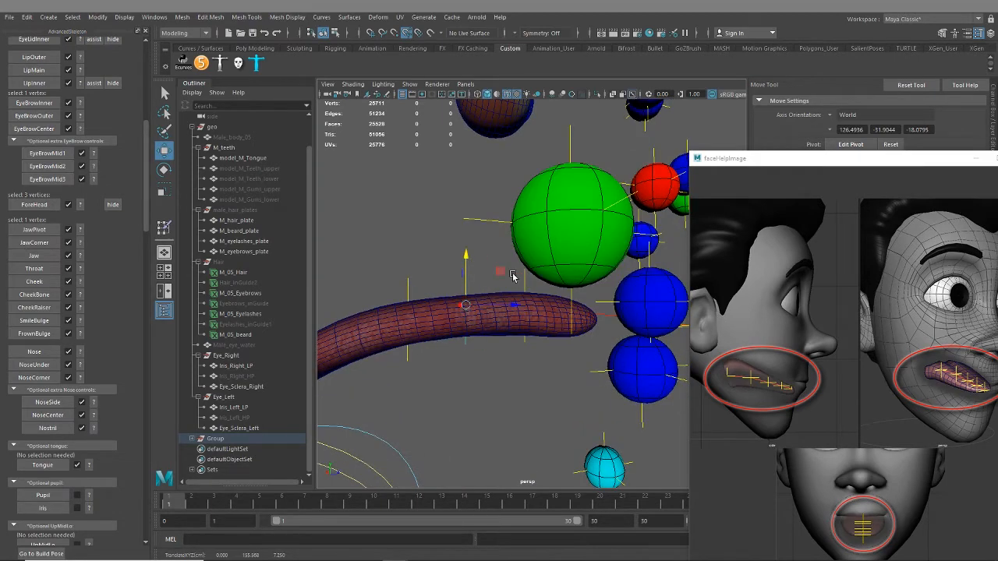
Pull the front tongue locator back to the tip of the tongue and adjust the locators behind it
{"action": "left_click_drag", "start_coordinate": [571, 321], "coordinate": [602, 291], "text": "alt"}
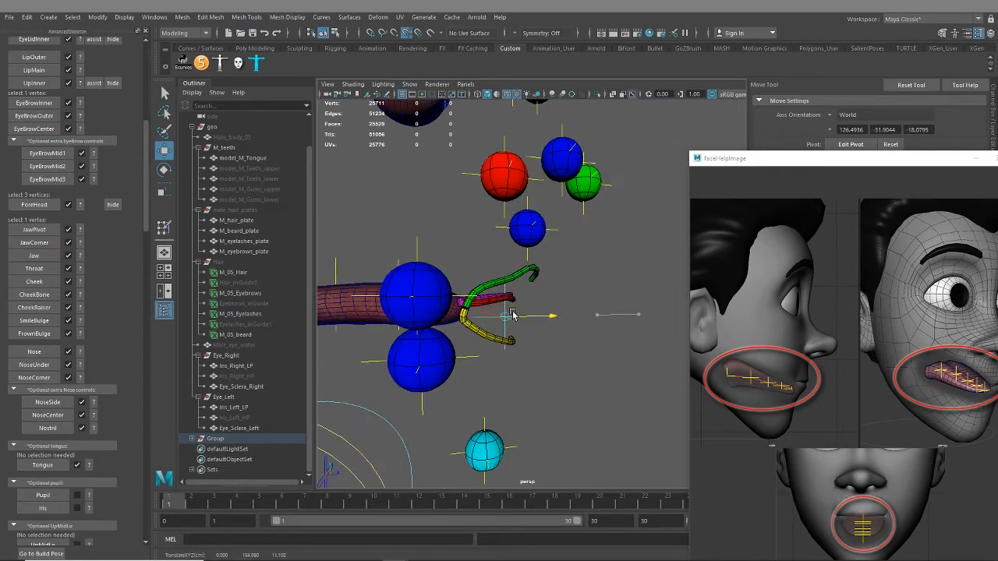
{"action": "left_click_drag", "start_coordinate": [501, 316], "coordinate": [538, 337], "text": "alt"}
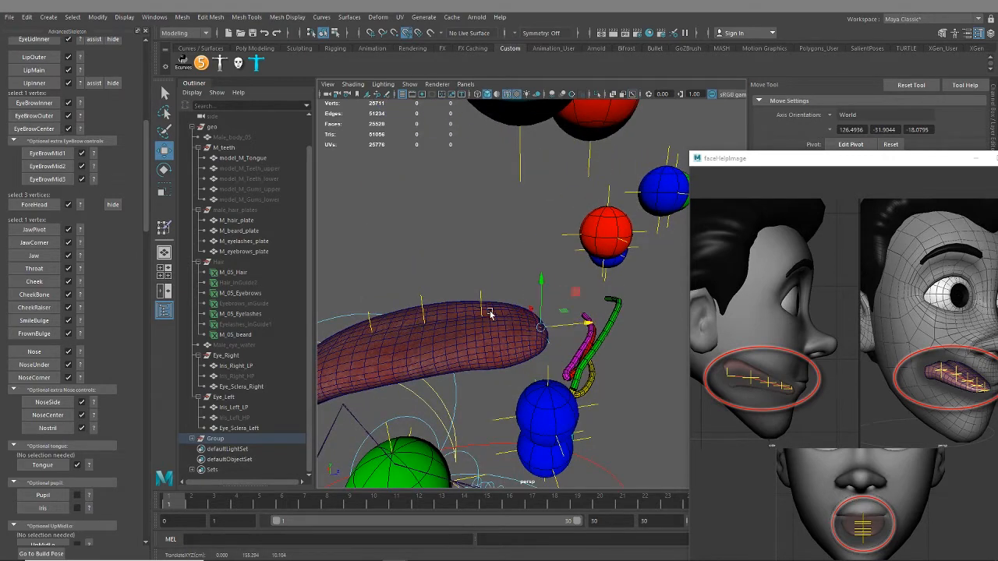
{"action": "left_click_drag", "start_coordinate": [481, 305], "coordinate": [530, 316], "text": "alt"}
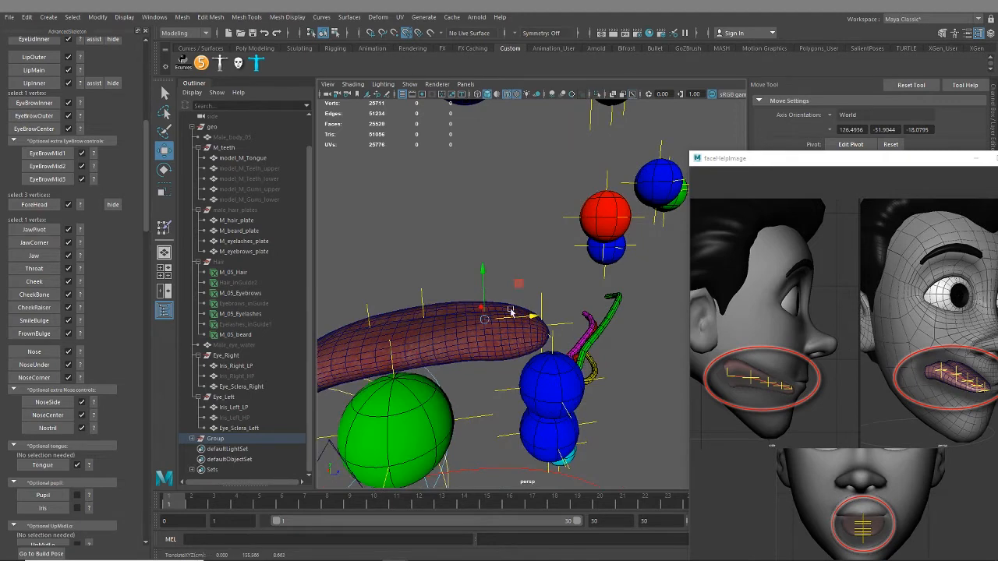
{"action": "left_click", "coordinate": [422, 290]}
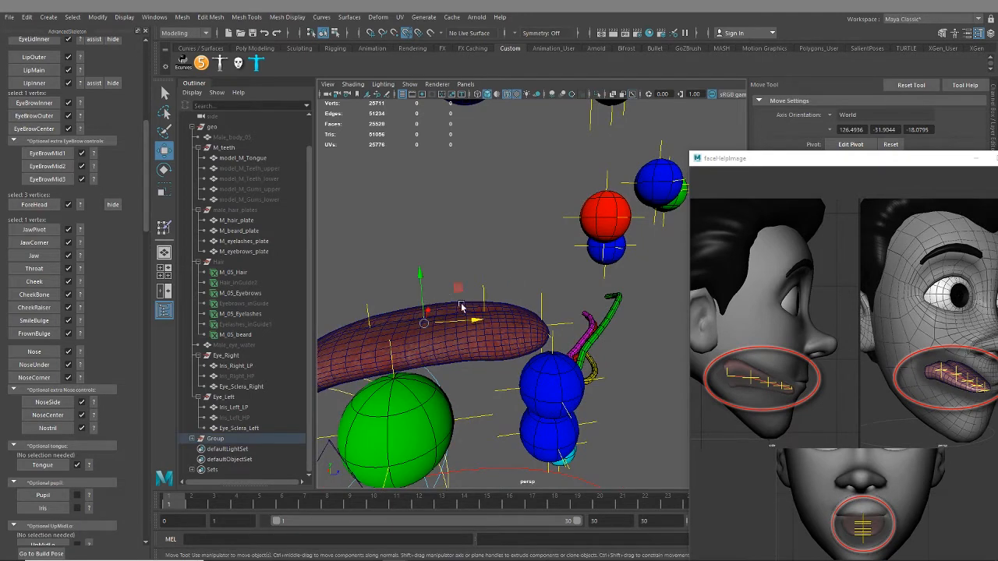
{"action": "left_click_drag", "start_coordinate": [479, 323], "coordinate": [341, 337]}
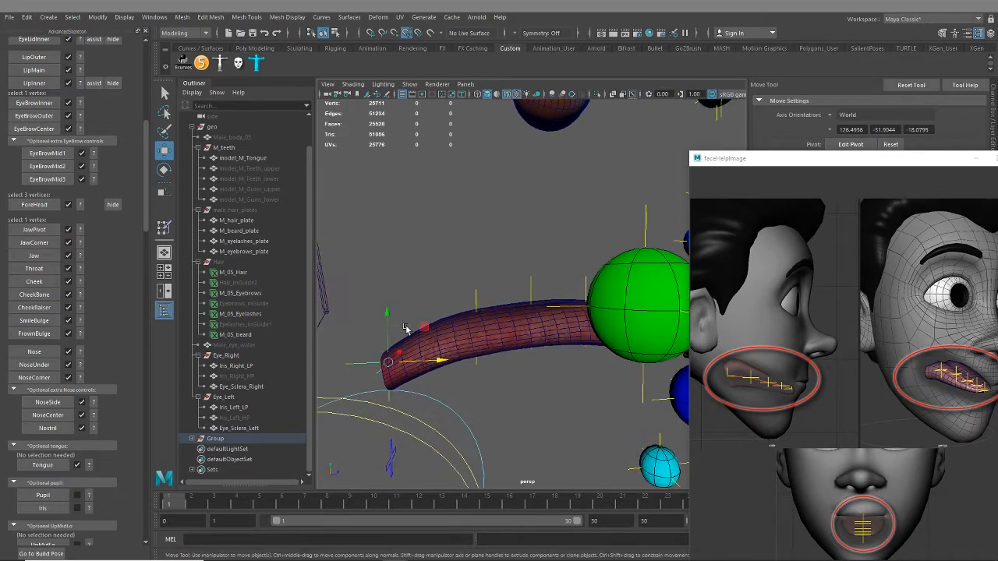
Shift the rearmost tongue locator slightly forward and upward inside the back end of the tongue
{"action": "left_click", "coordinate": [385, 328]}
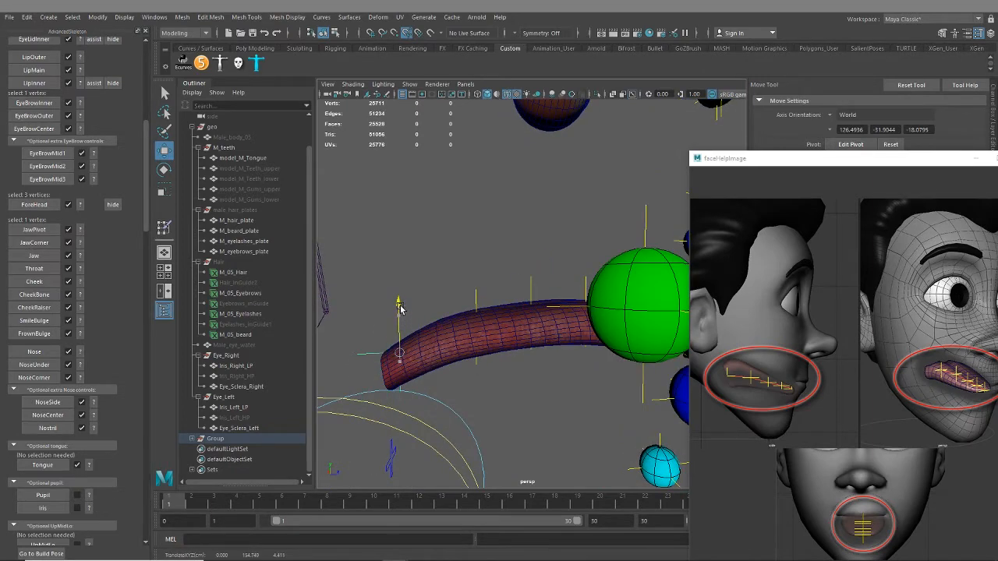
{"action": "left_click_drag", "start_coordinate": [485, 392], "coordinate": [360, 431], "text": "alt"}
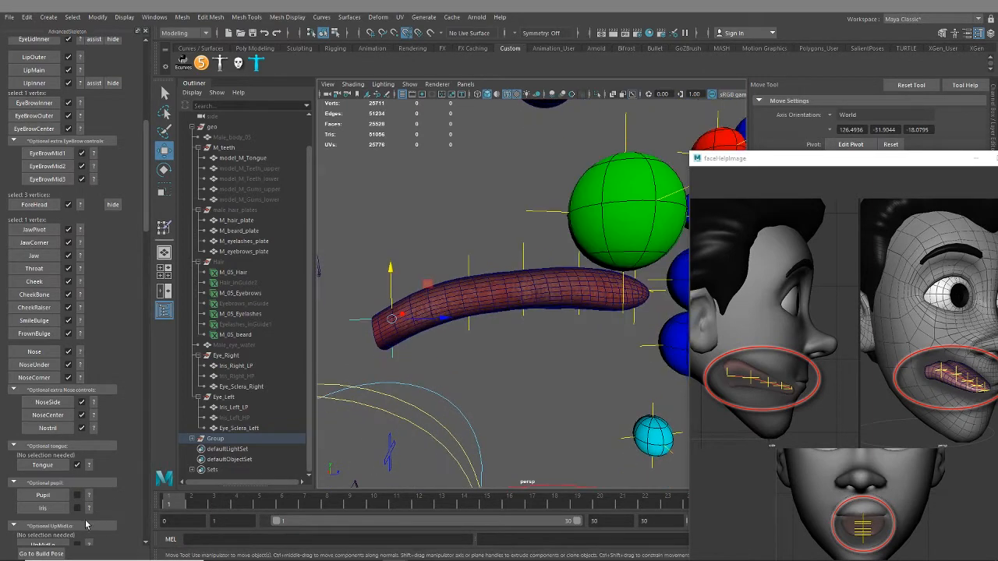
{"action": "scroll", "coordinate": [490, 297], "scroll_direction": "down", "scroll_amount": 5}
Unhide the upper and lower teeth and gums meshes and the Male_body_05 mesh
{"action": "left_click_drag", "start_coordinate": [509, 316], "coordinate": [412, 335], "text": "alt"}
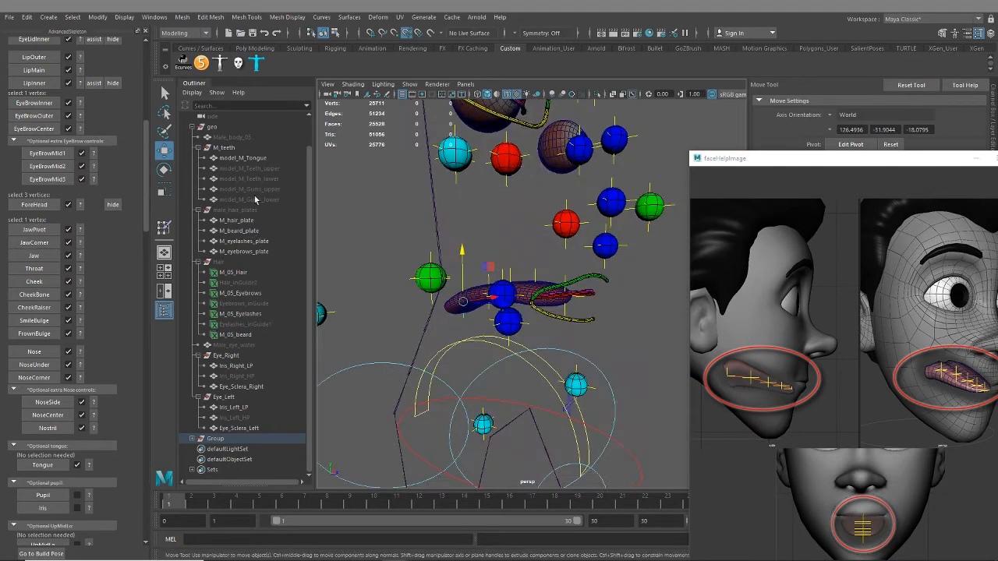
{"action": "left_click_drag", "start_coordinate": [260, 168], "coordinate": [260, 200]}
{"action": "key", "text": "h"}
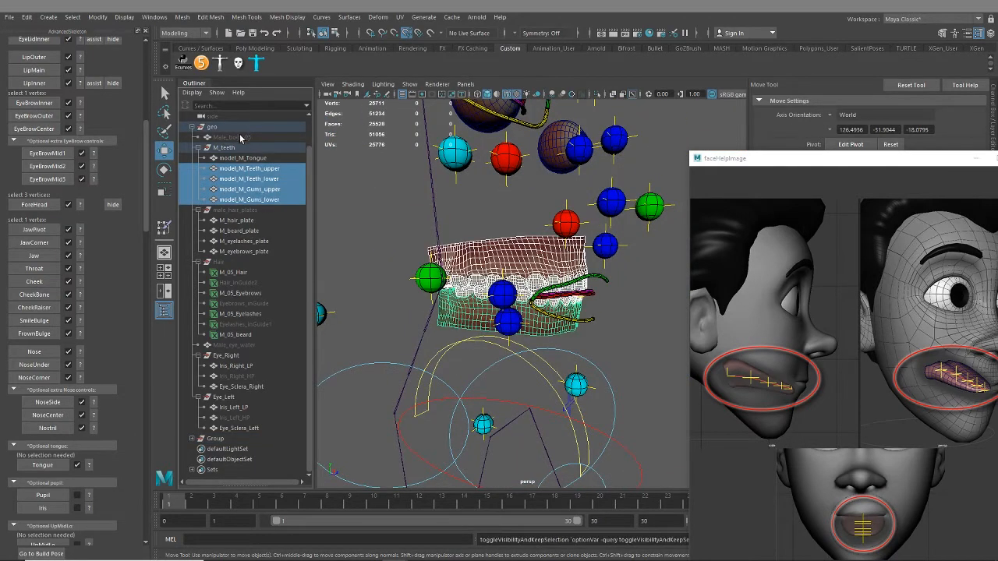
{"action": "left_click", "coordinate": [241, 137]}
{"action": "key", "text": "h"}
Select the Eye_Sclera_Right mesh on the right eye and hide it to expose the iris
{"action": "left_click_drag", "start_coordinate": [562, 317], "coordinate": [550, 320], "text": "alt"}
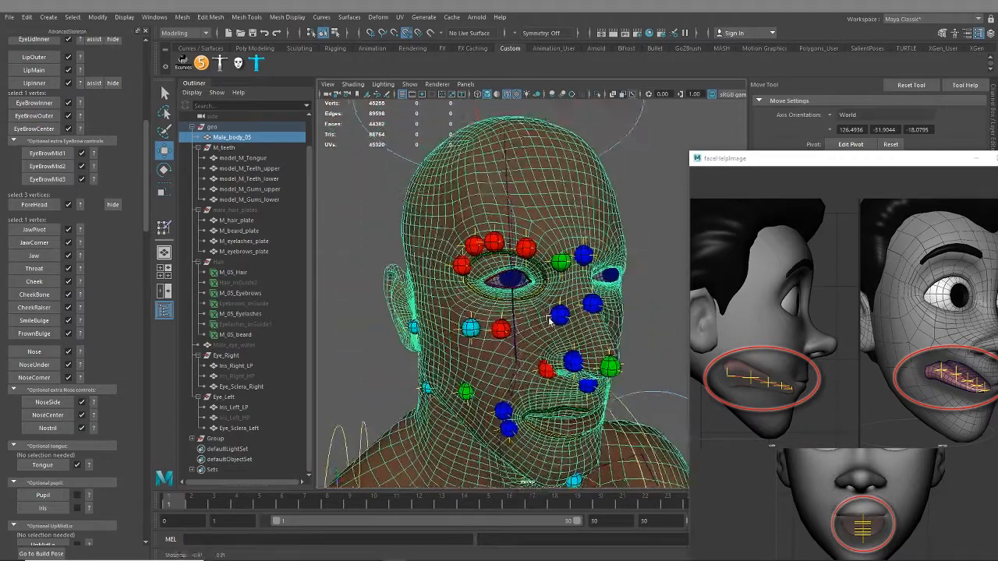
{"action": "scroll", "coordinate": [549, 320], "scroll_direction": "up", "scroll_amount": 10}
{"action": "scroll", "coordinate": [575, 352], "scroll_direction": "down", "scroll_amount": 6}
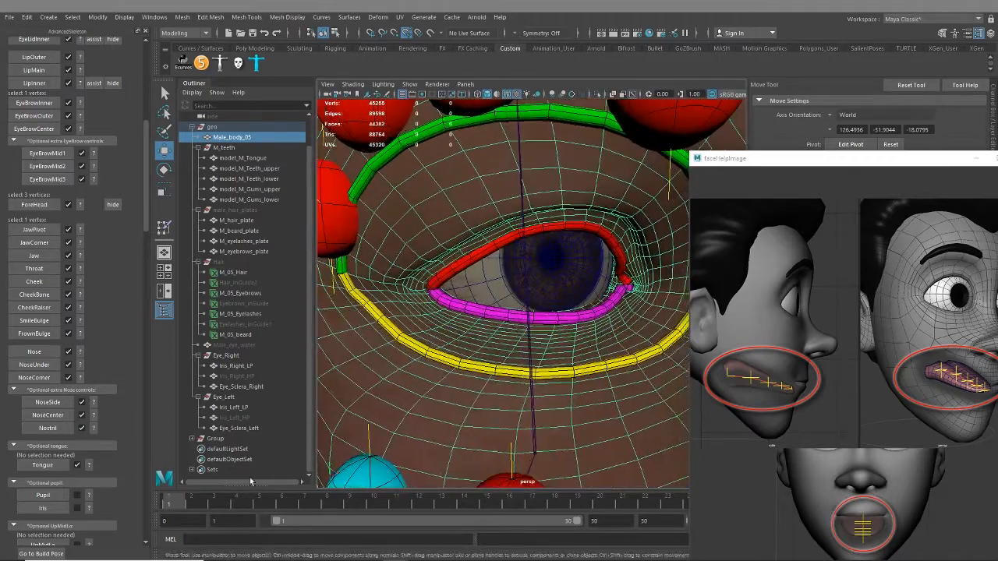
{"action": "scroll", "coordinate": [117, 468], "scroll_direction": "down", "scroll_amount": 1}
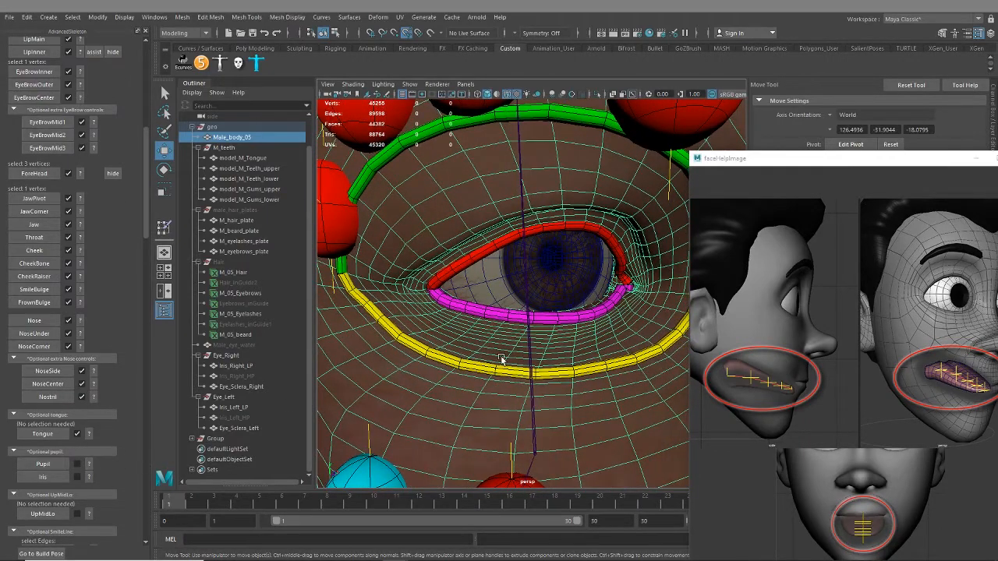
{"action": "scroll", "coordinate": [501, 359], "scroll_direction": "up", "scroll_amount": 6}
{"action": "left_click", "coordinate": [559, 292]}
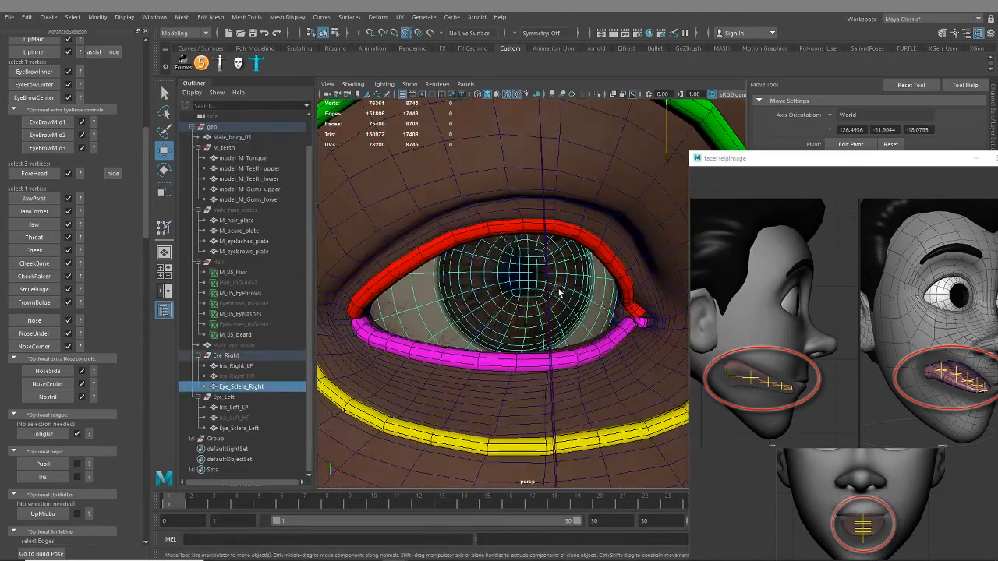
{"action": "key", "text": "ctrl+h"}
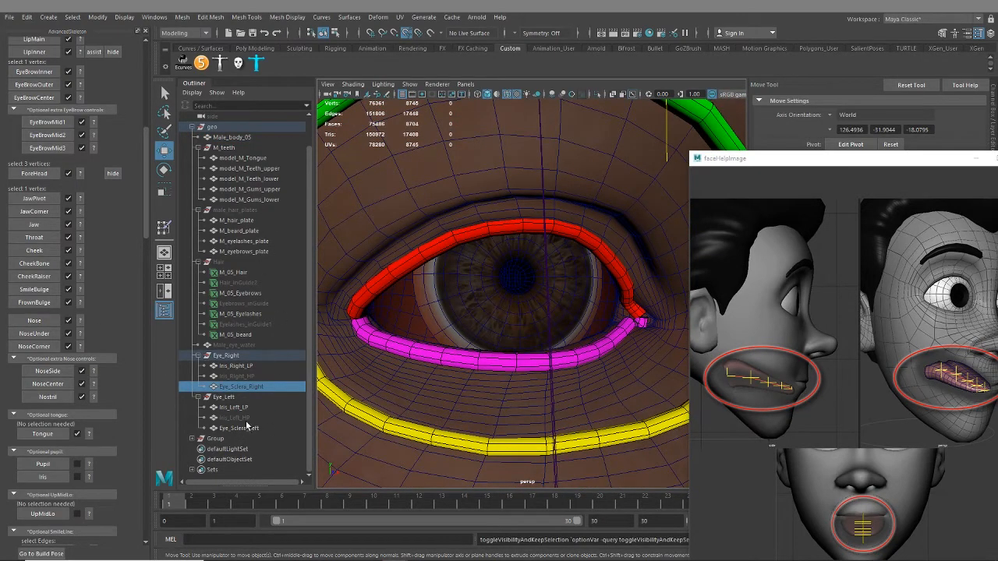
Try showing Iris_Left_HP in place of Iris_Left_LP on the left eye, and switch back to the low-poly iris
{"action": "left_click_drag", "start_coordinate": [240, 411], "coordinate": [241, 416]}
{"action": "key", "text": "ctrl+h"}
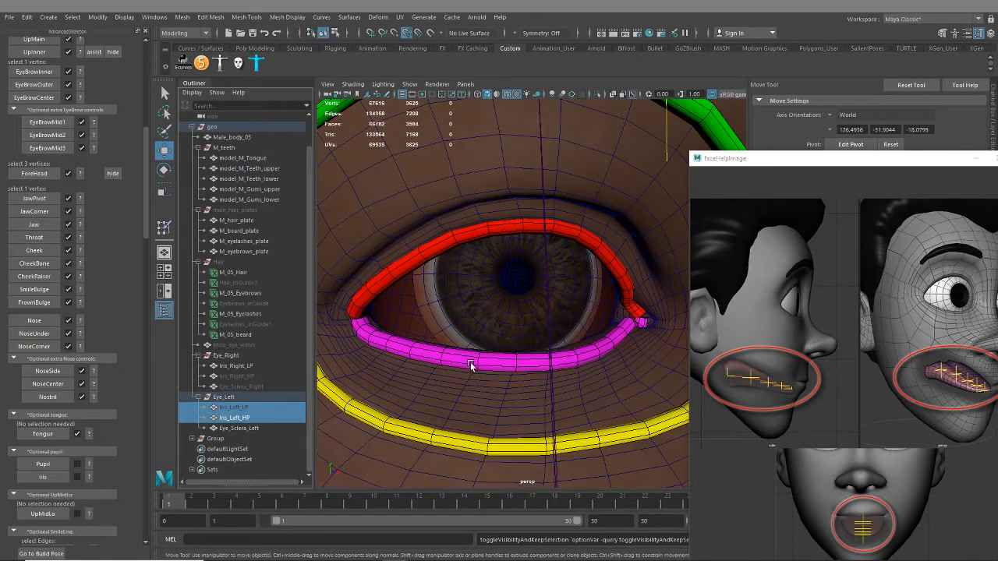
{"action": "left_click", "coordinate": [242, 421]}
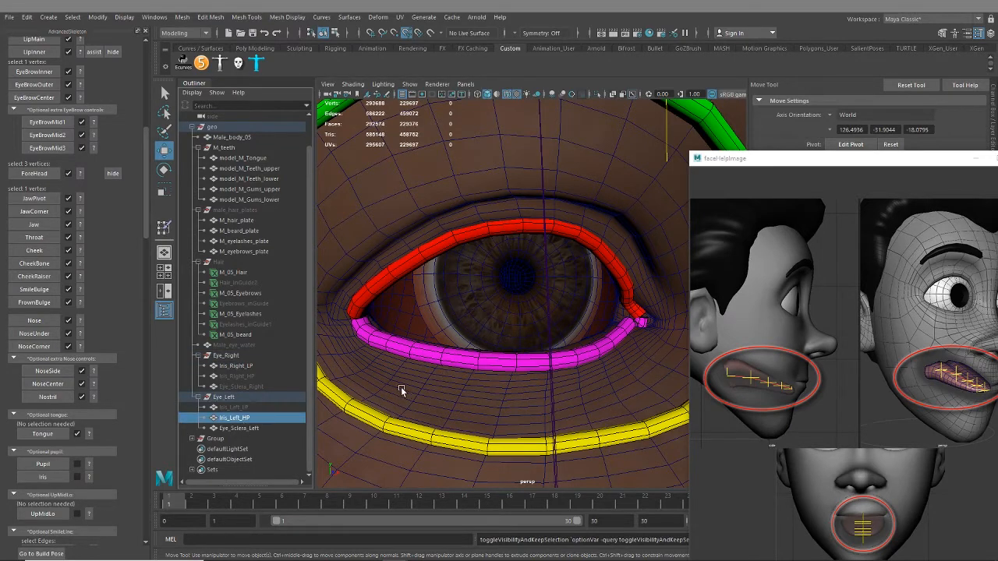
{"action": "left_click", "coordinate": [233, 411]}
{"action": "key", "text": "h"}
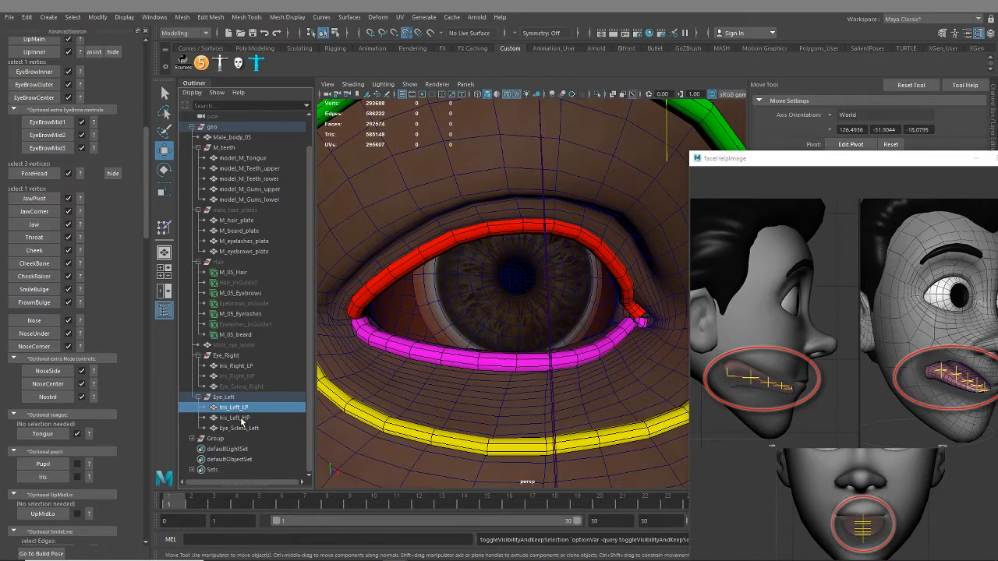
{"action": "left_click", "coordinate": [241, 419]}
{"action": "key", "text": "h"}
Show Iris_Right_HP in place of Iris_Right_LP and examine the density of its mesh around the pupil and iris edge
{"action": "left_click", "coordinate": [248, 378]}
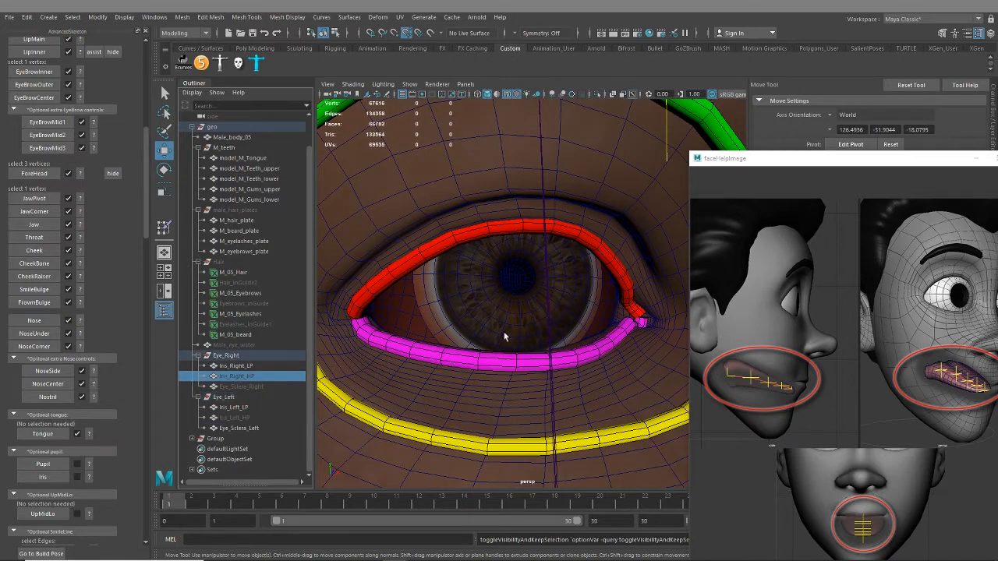
{"action": "key", "text": "h"}
{"action": "left_click", "coordinate": [235, 366]}
{"action": "key", "text": "h"}
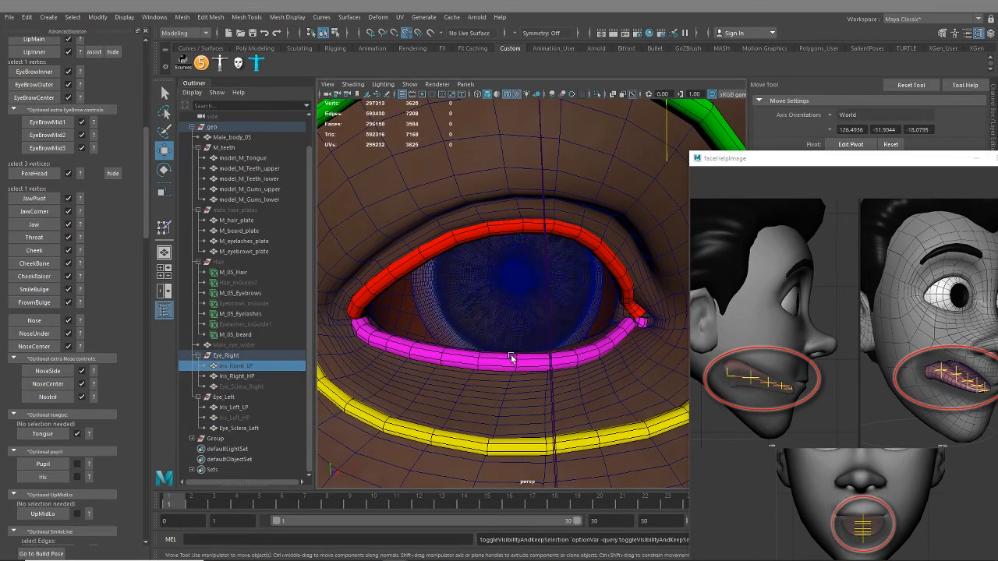
{"action": "scroll", "coordinate": [537, 320], "scroll_direction": "up", "scroll_amount": 10}
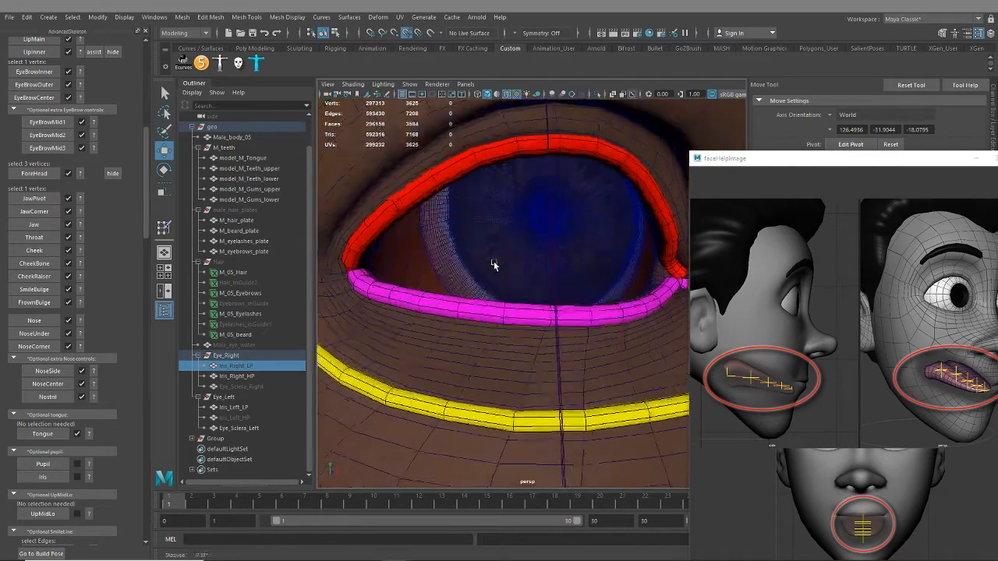
{"action": "scroll", "coordinate": [505, 296], "scroll_direction": "up", "scroll_amount": 2}
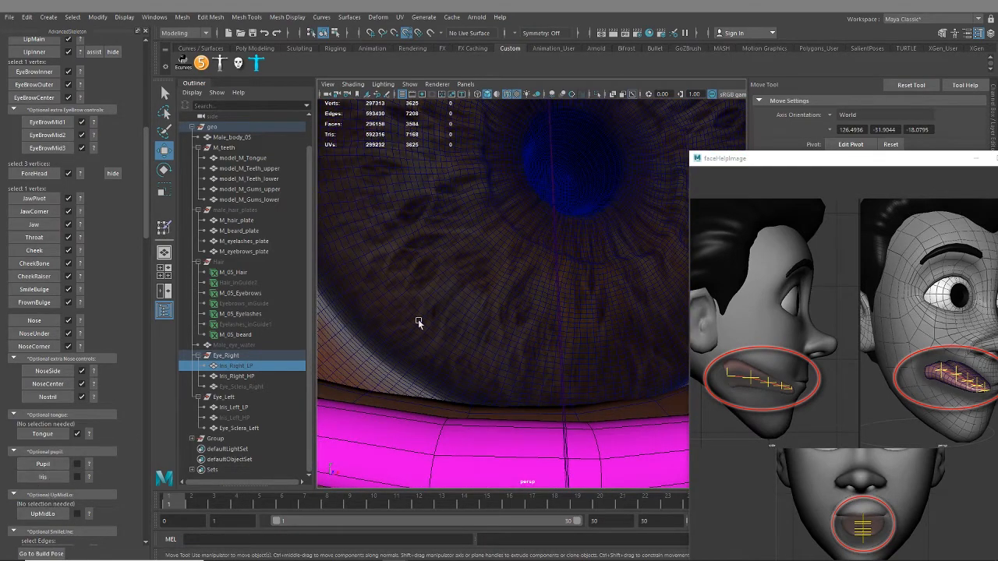
{"action": "scroll", "coordinate": [510, 283], "scroll_direction": "down", "scroll_amount": 5}
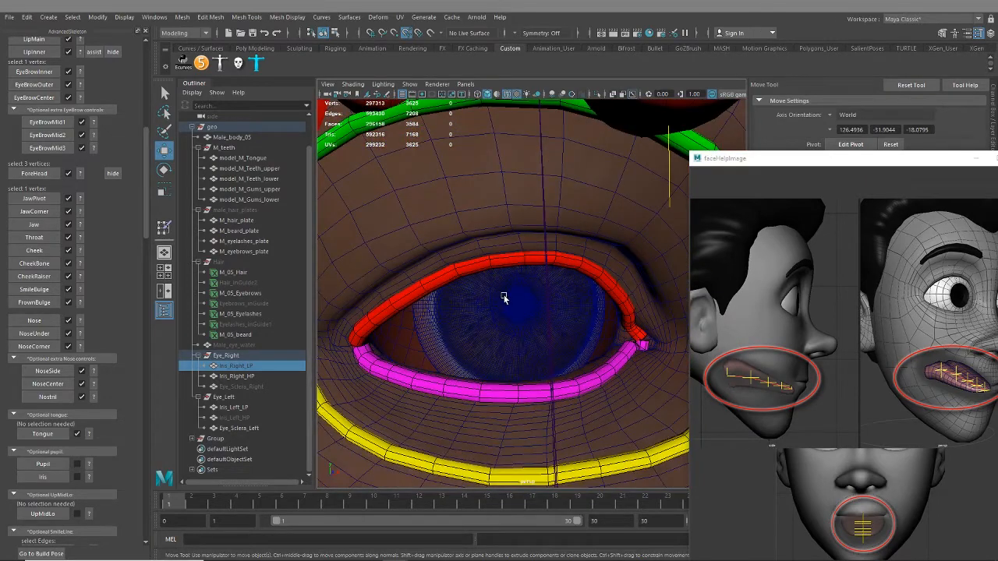
{"action": "scroll", "coordinate": [519, 320], "scroll_direction": "up", "scroll_amount": 4}
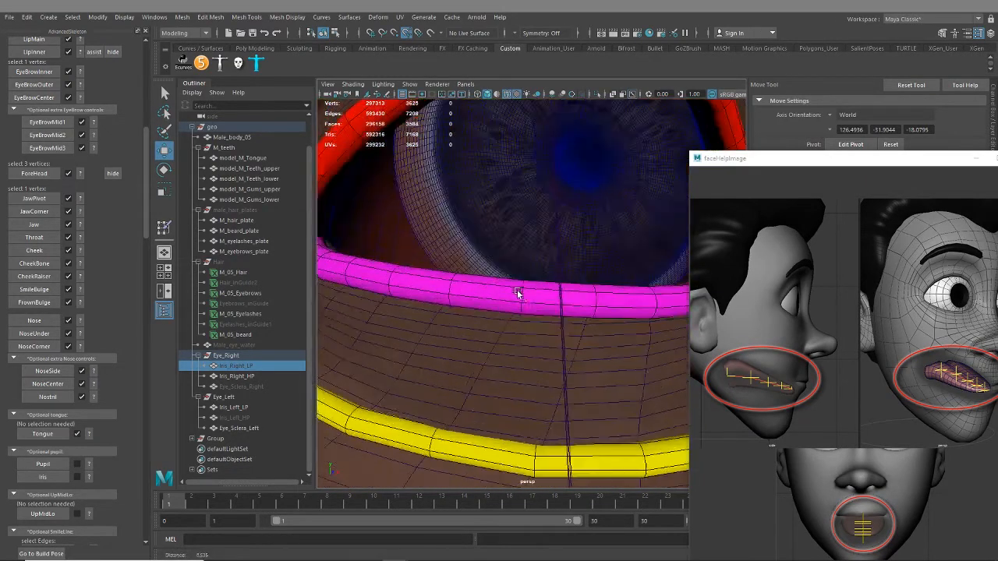
{"action": "scroll", "coordinate": [484, 333], "scroll_direction": "down", "scroll_amount": 2}
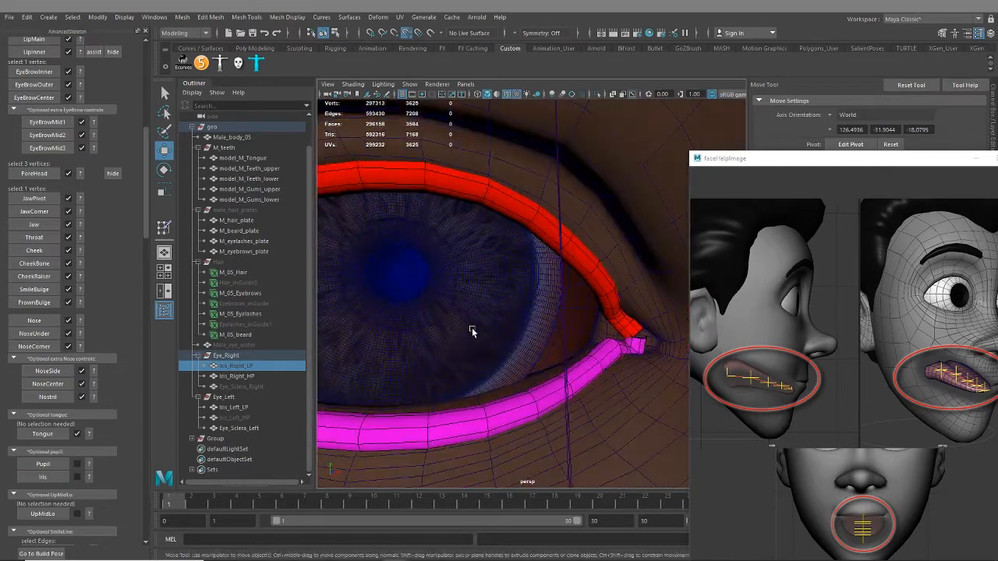
{"action": "scroll", "coordinate": [519, 318], "scroll_direction": "up", "scroll_amount": 4}
{"action": "middle_click_drag", "start_coordinate": [514, 358], "coordinate": [494, 353], "text": "alt"}
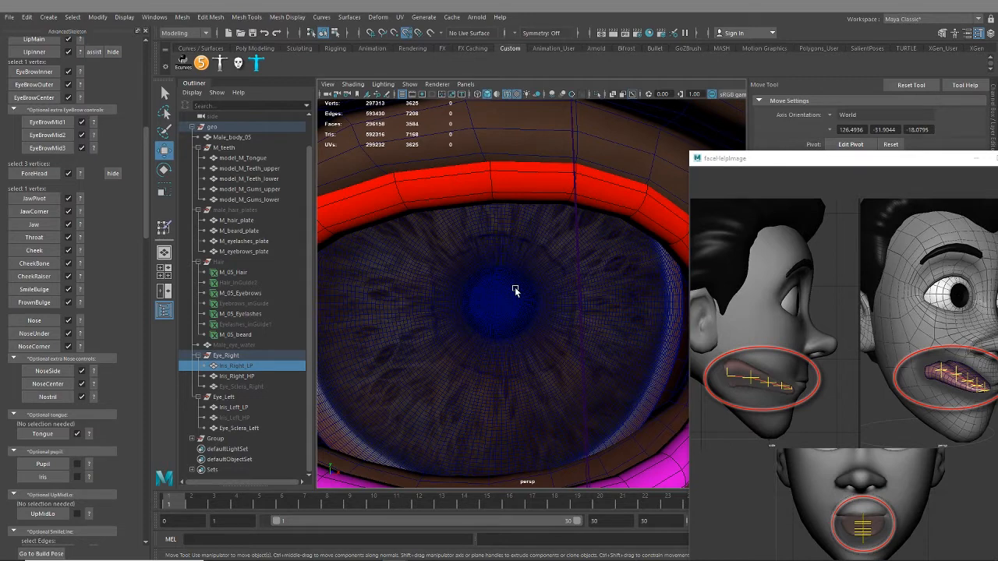
Open the help image for the Pupil fit and switch the right eye to Iris_Right_LP with Iris_Right_HP hidden
{"action": "left_click", "coordinate": [89, 466]}
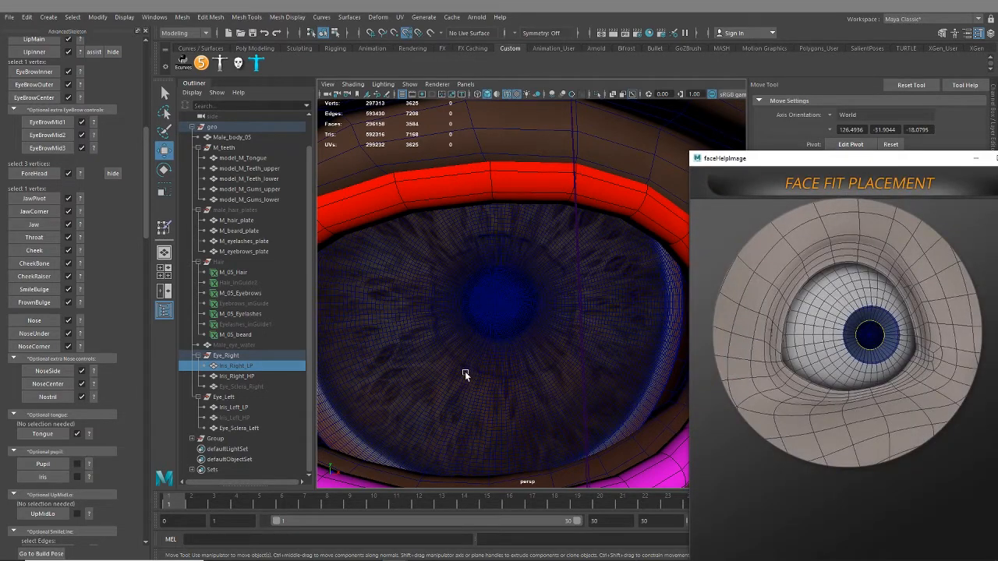
{"action": "left_click", "coordinate": [380, 312]}
{"action": "key", "text": "h"}
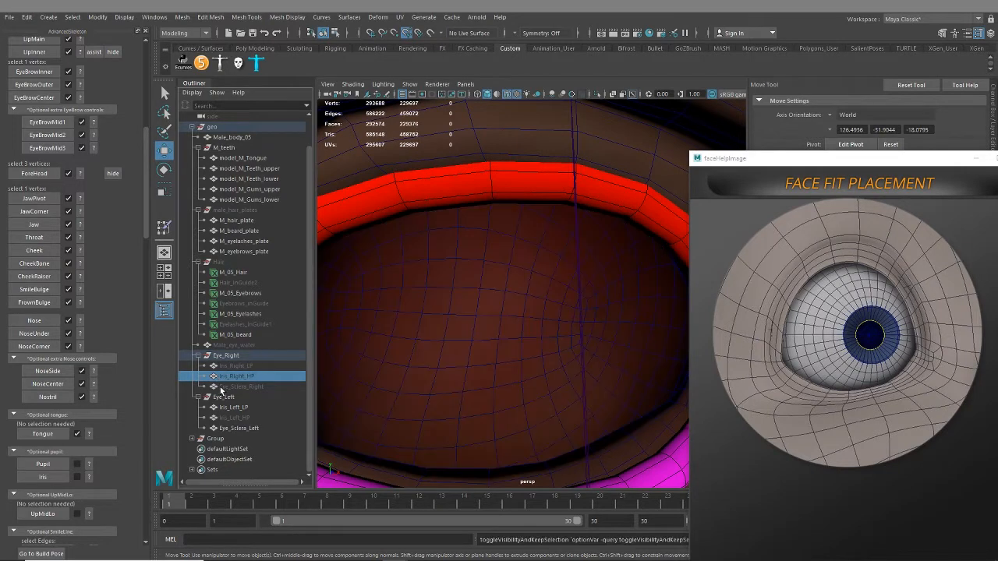
{"action": "left_click", "coordinate": [236, 365]}
{"action": "key", "text": "h"}
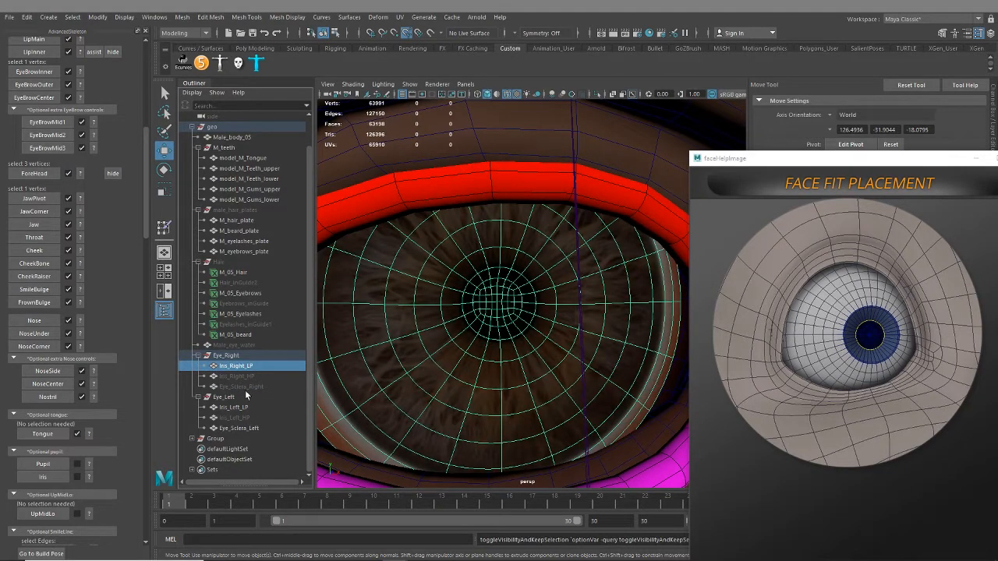
Select the edge loop around the pupil on Iris_Right_LP and check its position in the eye from several angles
{"action": "right_click_drag", "start_coordinate": [527, 266], "coordinate": [527, 237]}
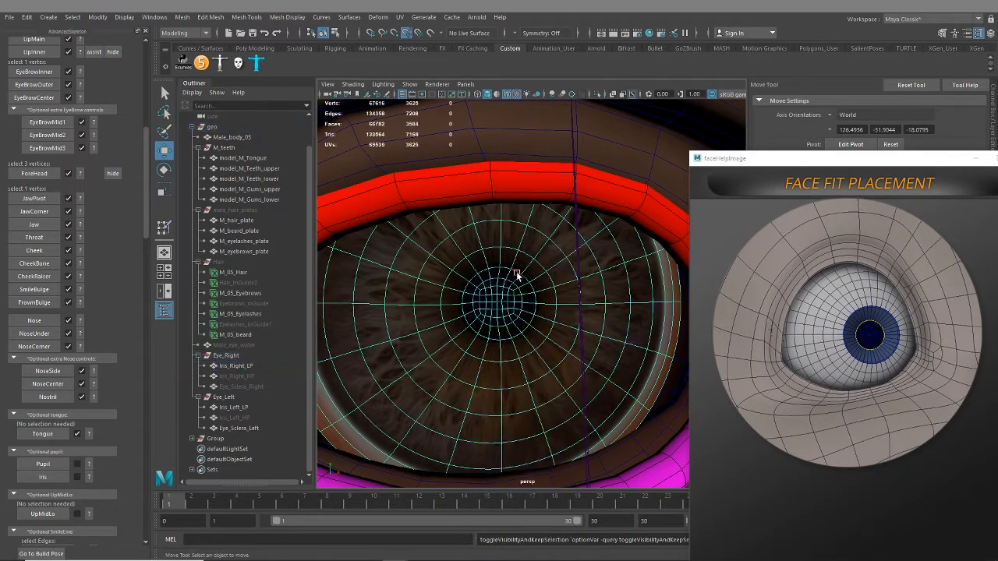
{"action": "double_click", "coordinate": [516, 275]}
{"action": "right_click_drag", "start_coordinate": [484, 307], "coordinate": [510, 310], "text": "alt"}
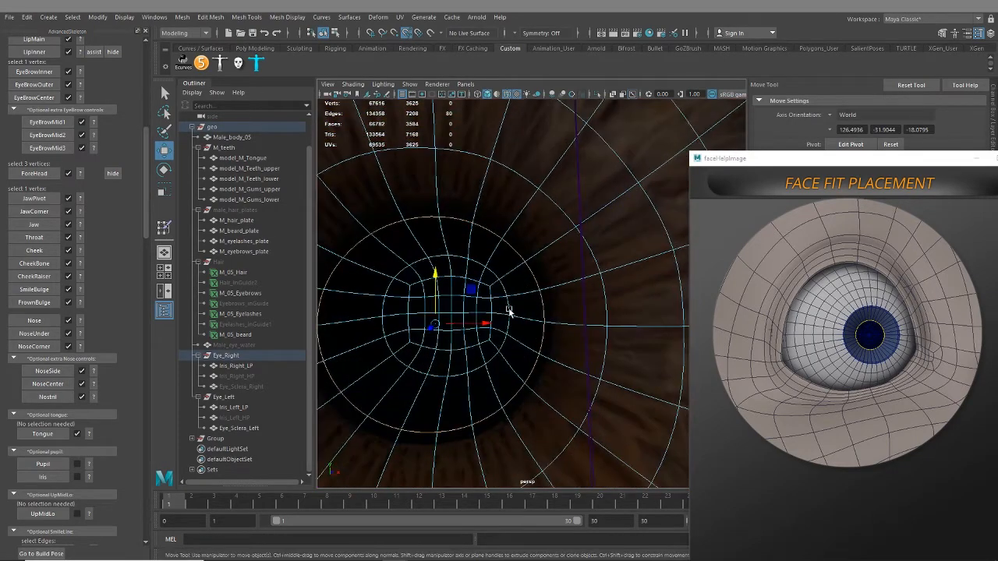
{"action": "left_click_drag", "start_coordinate": [516, 316], "coordinate": [524, 320], "text": "alt"}
{"action": "right_click_drag", "start_coordinate": [538, 360], "coordinate": [512, 367], "text": "alt"}
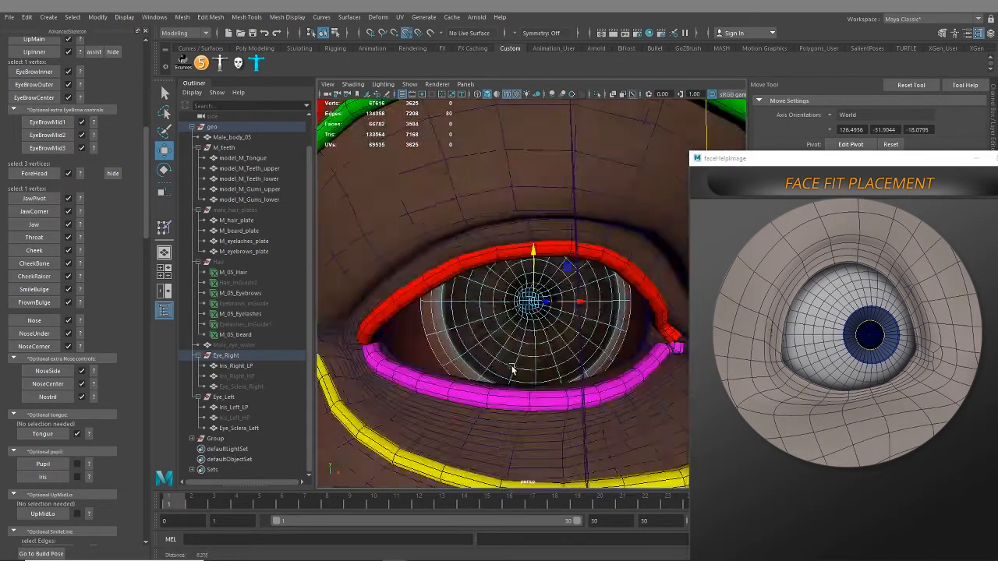
{"action": "left_click_drag", "start_coordinate": [513, 367], "coordinate": [553, 352], "text": "alt"}
{"action": "middle_click_drag", "start_coordinate": [552, 352], "coordinate": [507, 356], "text": "alt"}
{"action": "right_click_drag", "start_coordinate": [507, 355], "coordinate": [573, 351], "text": "alt"}
{"action": "middle_click_drag", "start_coordinate": [572, 351], "coordinate": [553, 358], "text": "alt"}
{"action": "left_click_drag", "start_coordinate": [553, 358], "coordinate": [520, 346], "text": "alt"}
Turn off the wireframe overlay on shaded meshes and assign the Iris_Right_LP pupil edge loop as the Pupil fit
{"action": "left_click", "coordinate": [507, 94]}
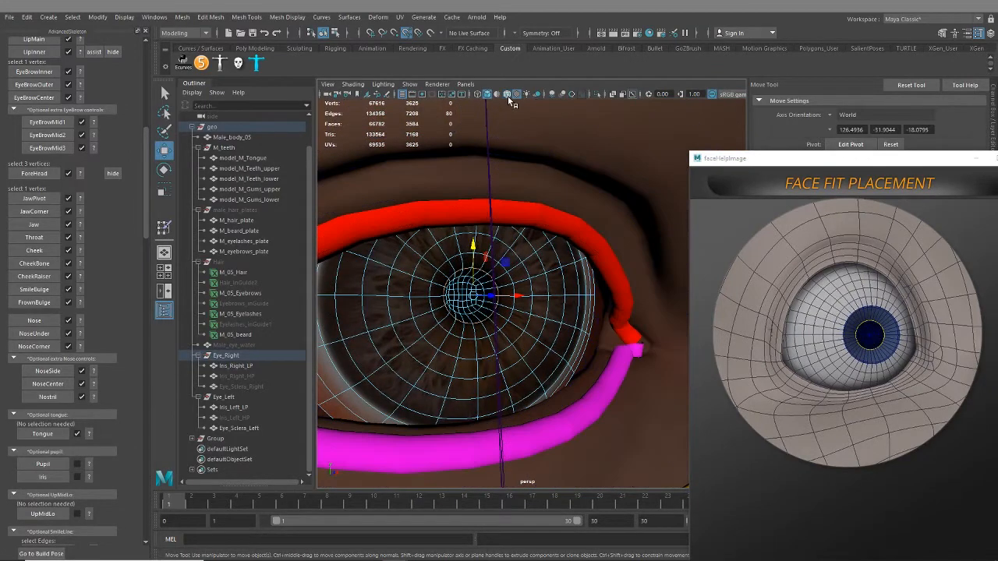
{"action": "right_click_drag", "start_coordinate": [566, 265], "coordinate": [595, 251]}
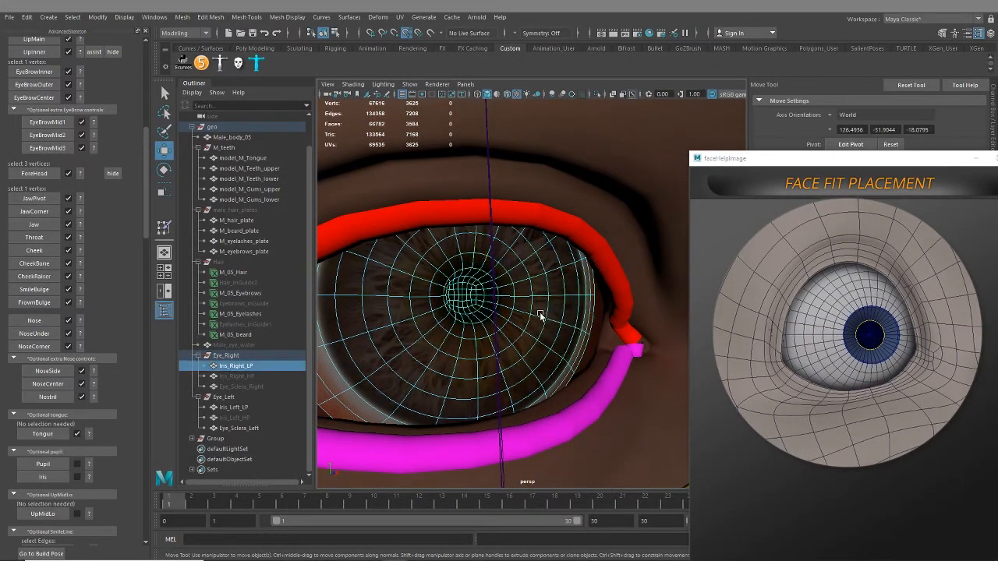
{"action": "scroll", "coordinate": [554, 289], "scroll_direction": "up", "scroll_amount": 6}
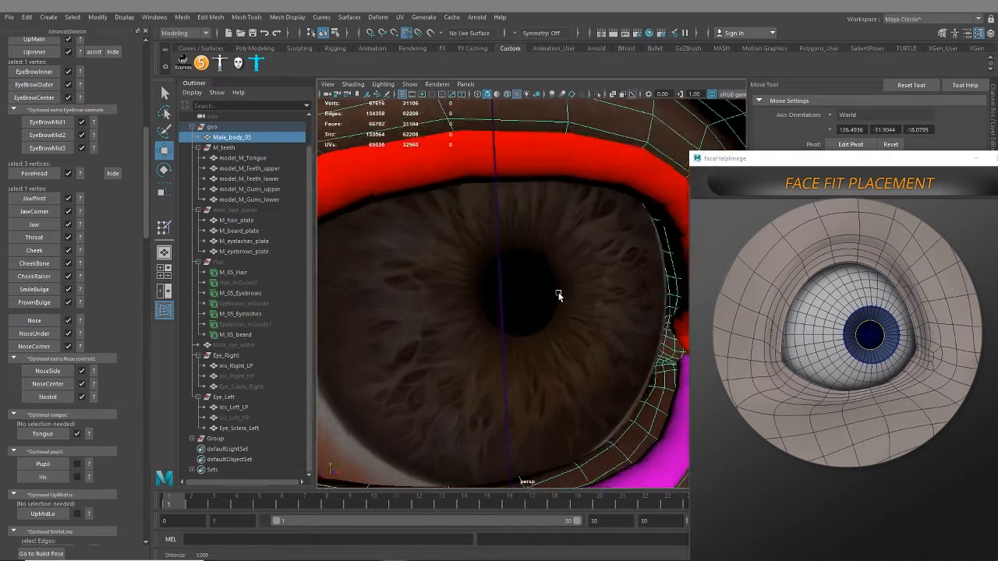
{"action": "right_click_drag", "start_coordinate": [582, 293], "coordinate": [577, 246]}
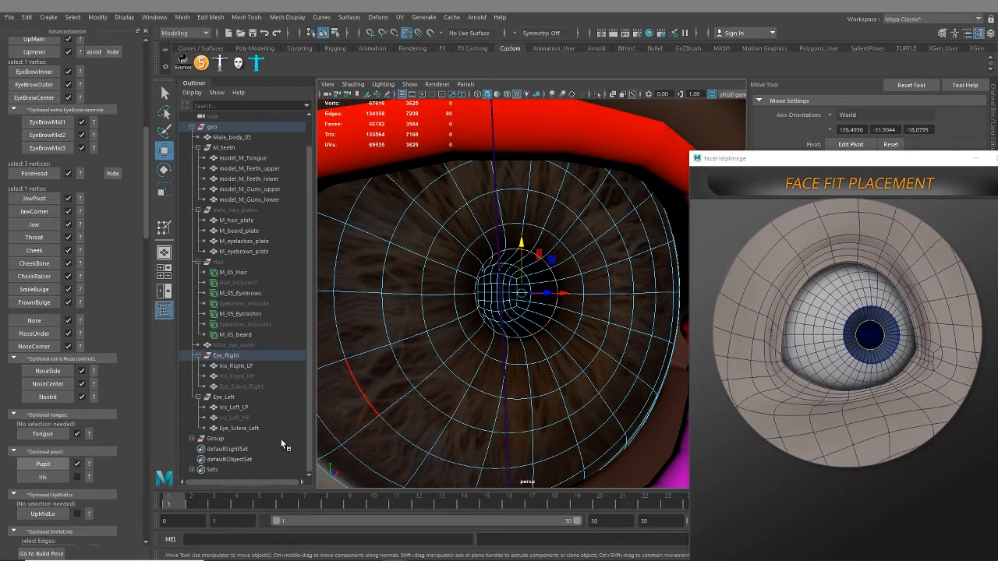
Select the edge loop around the iris's outer border on Iris_Right_LP and assign it as the Iris fit
{"action": "mouse_move", "coordinate": [410, 404]}
{"action": "left_mouse_down", "text": "alt"}
{"action": "mouse_move", "coordinate": [426, 401]}
{"action": "mouse_move", "coordinate": [410, 394]}
{"action": "left_mouse_up", "text": "alt"}
{"action": "left_click", "coordinate": [403, 323]}
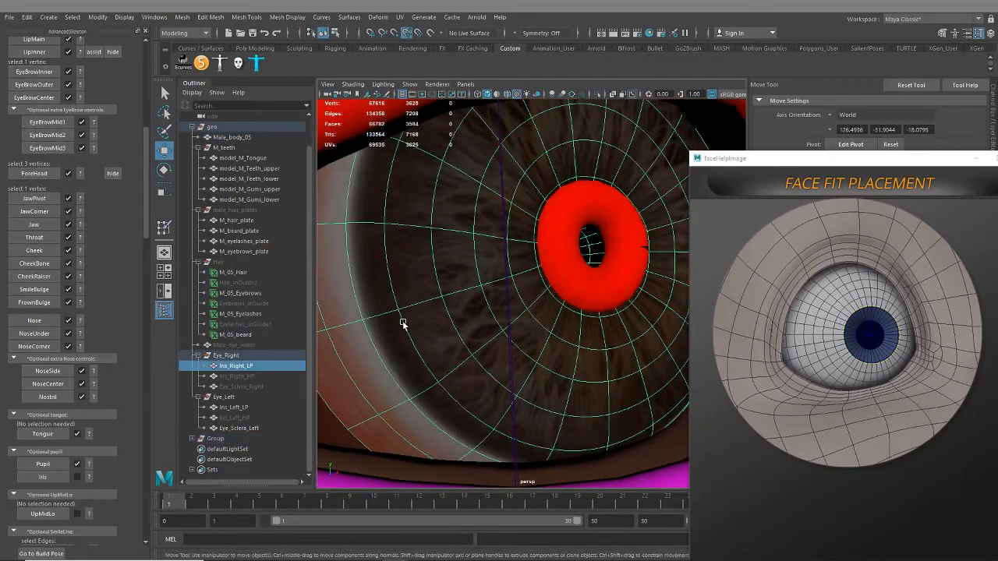
{"action": "right_click_drag", "start_coordinate": [394, 270], "coordinate": [398, 295]}
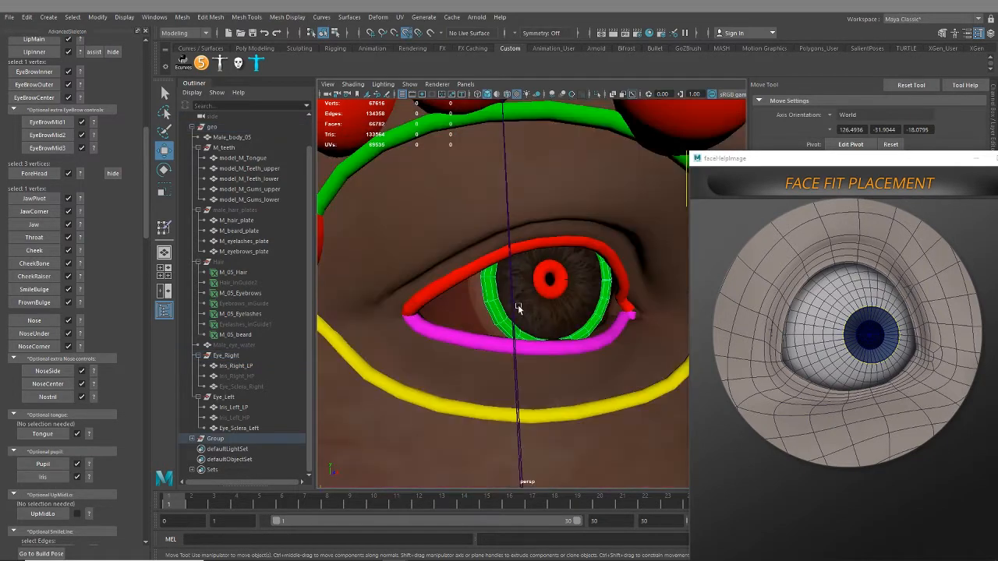
Unhide the Eye_Sclera_Right mesh, clear the selection and check the eye fits from the side of the head
{"action": "scroll", "coordinate": [517, 308], "scroll_direction": "down", "scroll_amount": 5}
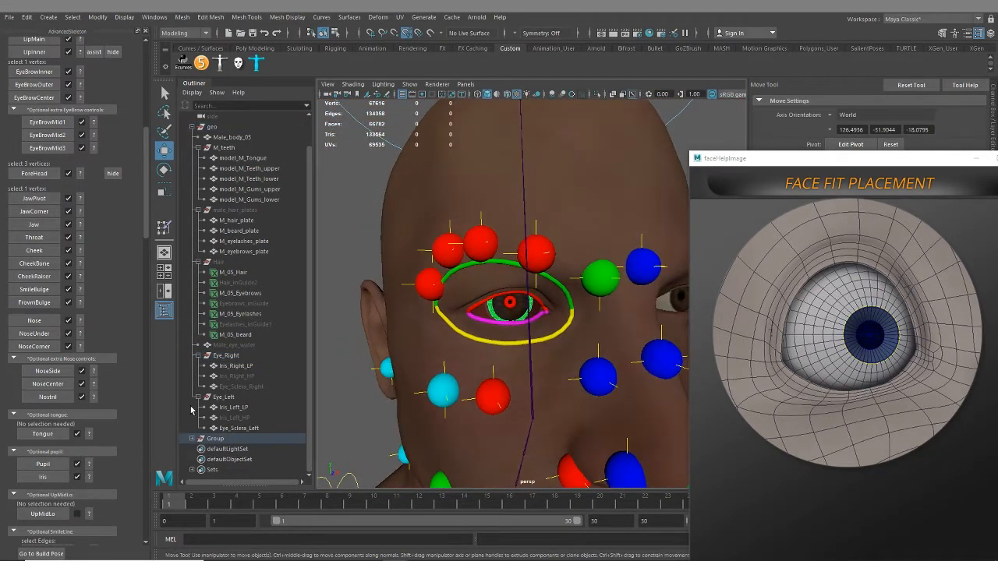
{"action": "left_click", "coordinate": [254, 386]}
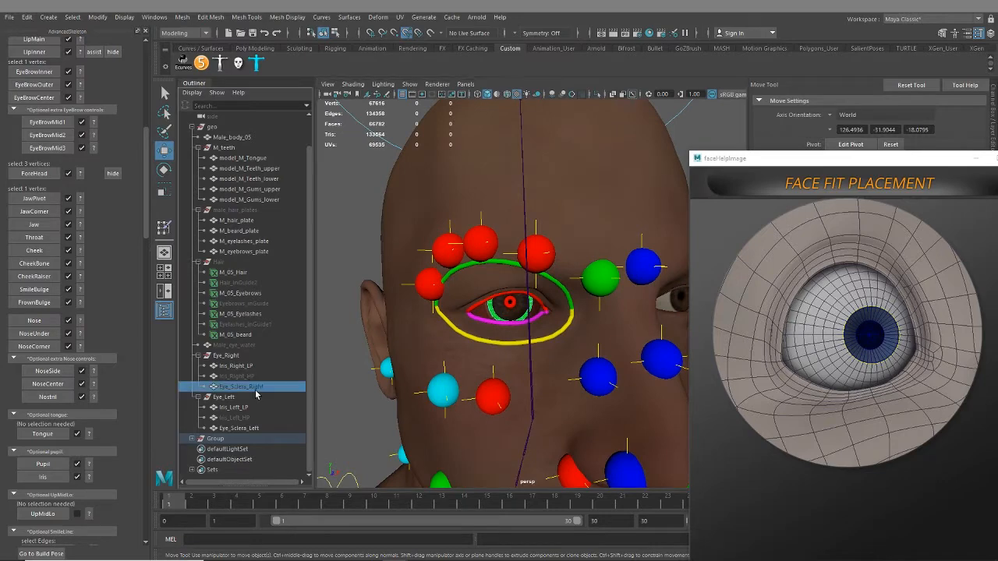
{"action": "key", "text": "h"}
{"action": "middle_click_drag", "start_coordinate": [512, 333], "coordinate": [477, 388], "text": "alt"}
{"action": "left_click", "coordinate": [338, 297]}
{"action": "left_click_drag", "start_coordinate": [477, 388], "coordinate": [481, 355], "text": "alt"}
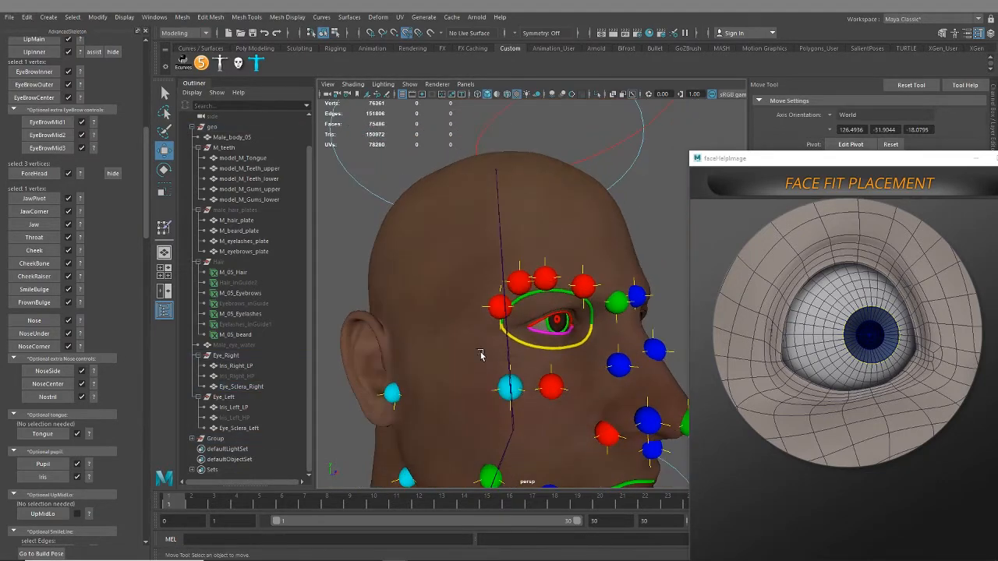
Open the UpMidLo help image, move its window so all of it shows, and compare it with the head
{"action": "scroll", "coordinate": [107, 493], "scroll_direction": "down", "scroll_amount": 2}
{"action": "left_click", "coordinate": [89, 485]}
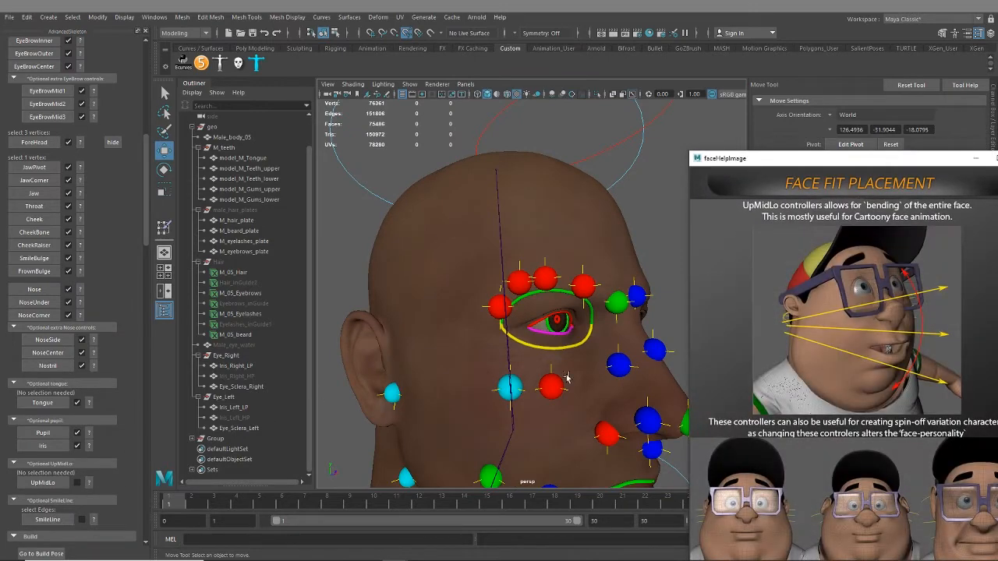
{"action": "scroll", "coordinate": [581, 375], "scroll_direction": "down", "scroll_amount": 5}
{"action": "middle_click_drag", "start_coordinate": [581, 375], "coordinate": [563, 321], "text": "alt"}
{"action": "left_click_drag", "start_coordinate": [563, 322], "coordinate": [535, 343], "text": "alt"}
{"action": "scroll", "coordinate": [504, 326], "scroll_direction": "up", "scroll_amount": 3}
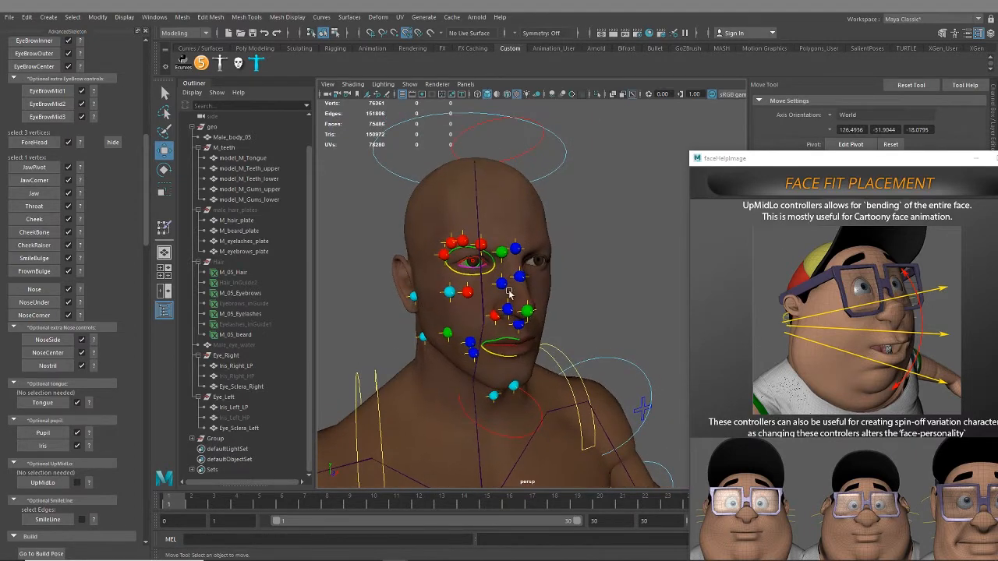
{"action": "left_click_drag", "start_coordinate": [894, 155], "coordinate": [853, 83]}
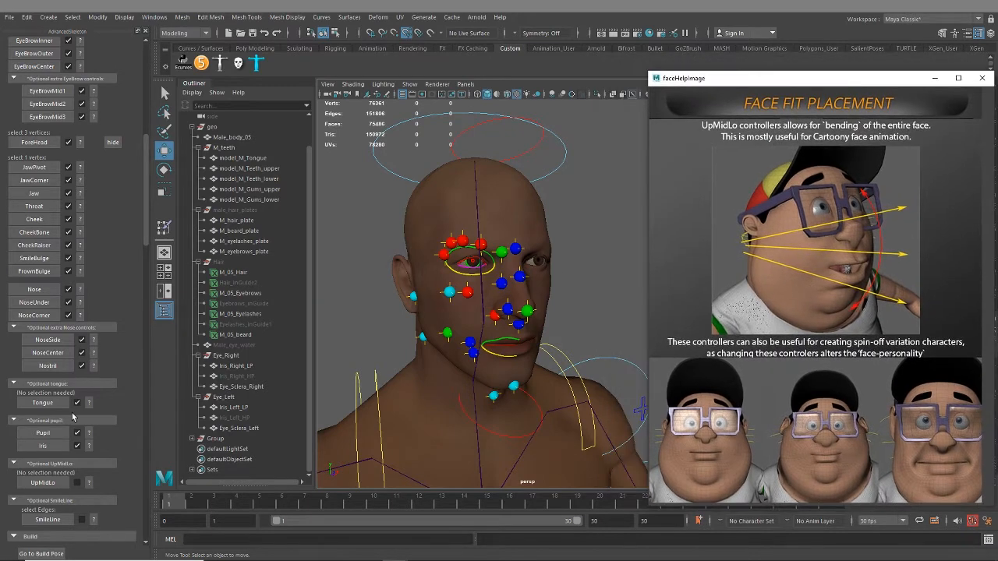
{"action": "left_click_drag", "start_coordinate": [469, 316], "coordinate": [477, 286], "text": "alt"}
{"action": "middle_click_drag", "start_coordinate": [477, 286], "coordinate": [507, 300], "text": "alt"}
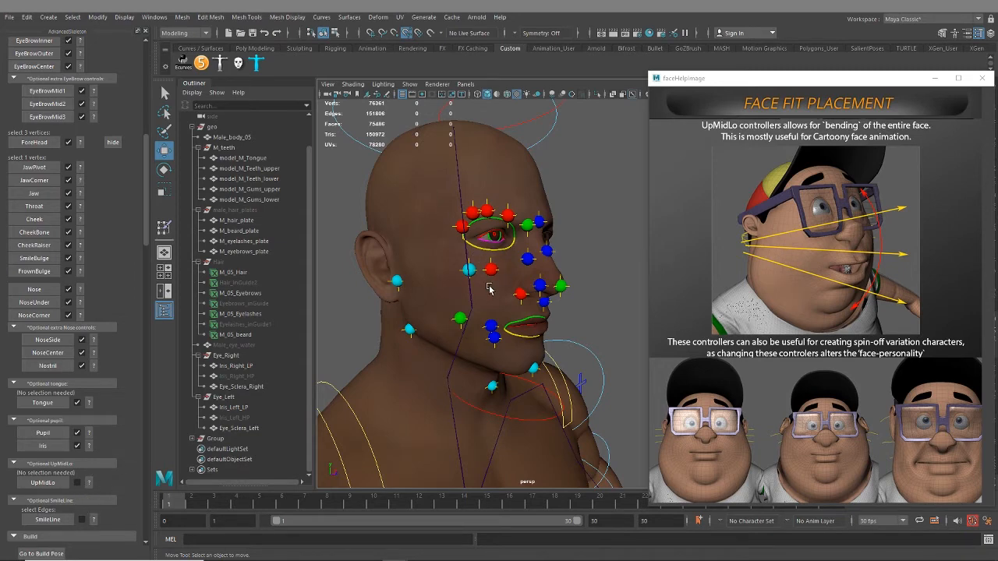
Create the optional UpMidLo fits and raise the upper one to eye level
{"action": "left_click", "coordinate": [47, 484]}
{"action": "left_click_drag", "start_coordinate": [497, 292], "coordinate": [375, 254], "text": "alt"}
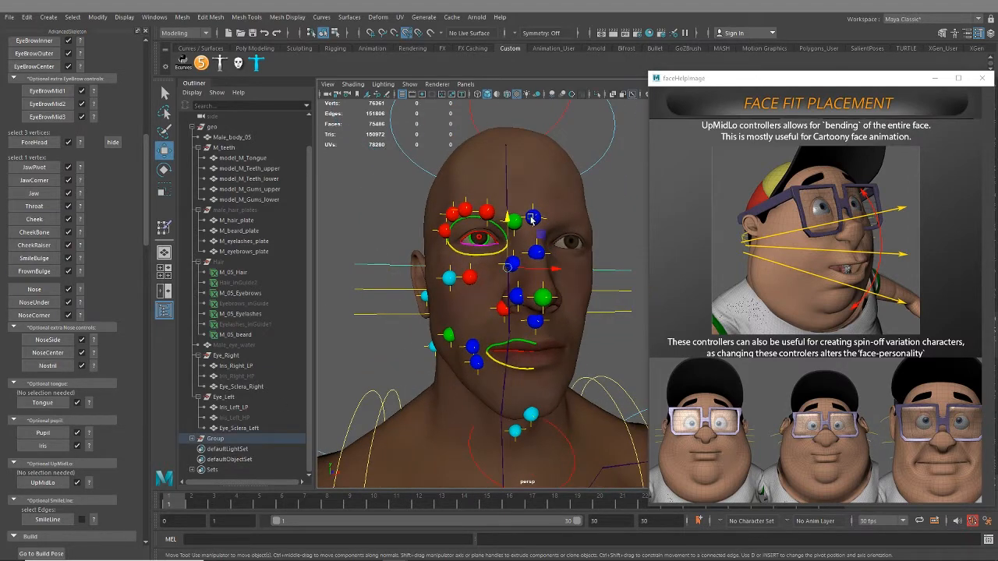
{"action": "left_click_drag", "start_coordinate": [513, 219], "coordinate": [513, 201]}
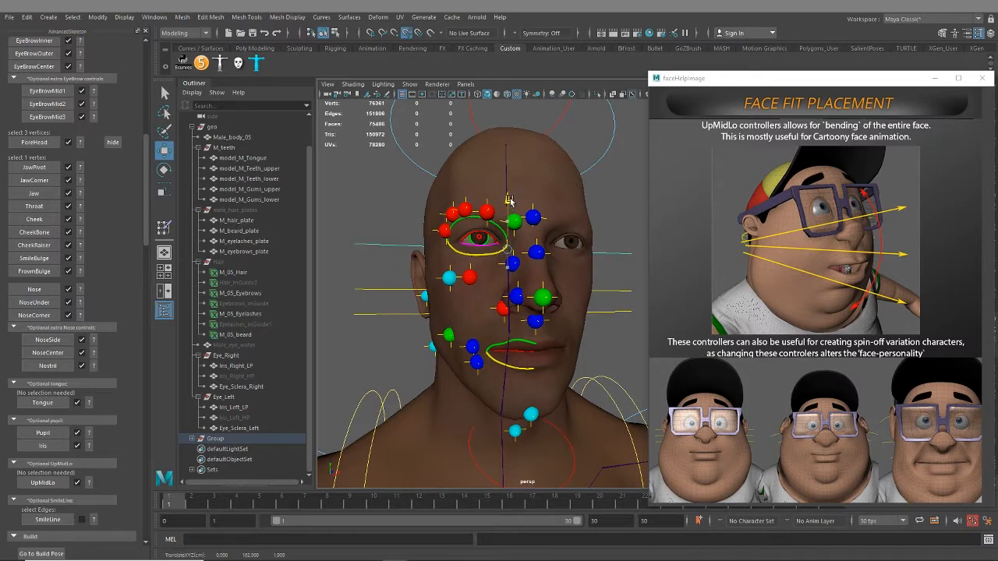
Lower the lowest UpMidLo fit to mouth level and shift the middle one slightly down between the other two
{"action": "left_click", "coordinate": [386, 316]}
{"action": "left_click_drag", "start_coordinate": [506, 256], "coordinate": [507, 297]}
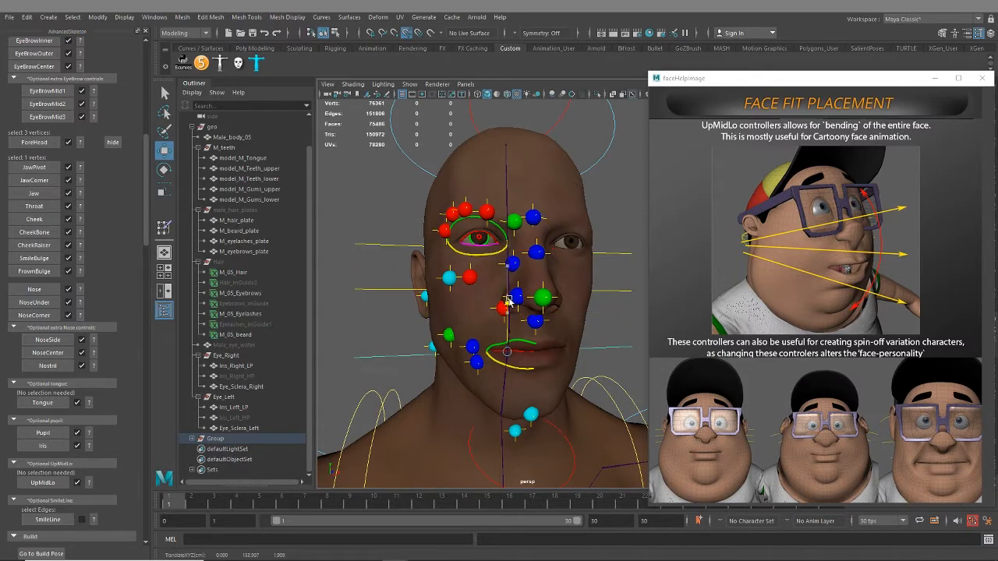
{"action": "left_click_drag", "start_coordinate": [387, 290], "coordinate": [382, 292], "text": "alt"}
{"action": "left_click", "coordinate": [382, 292]}
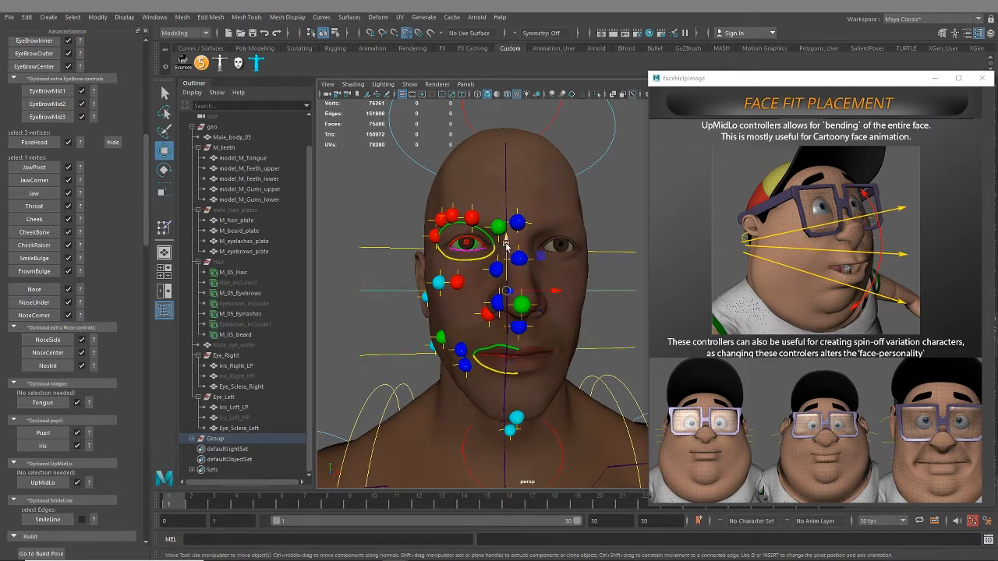
{"action": "left_click_drag", "start_coordinate": [506, 245], "coordinate": [506, 256]}
{"action": "scroll", "coordinate": [502, 312], "scroll_direction": "down", "scroll_amount": 5}
{"action": "left_click_drag", "start_coordinate": [501, 315], "coordinate": [421, 365], "text": "alt"}
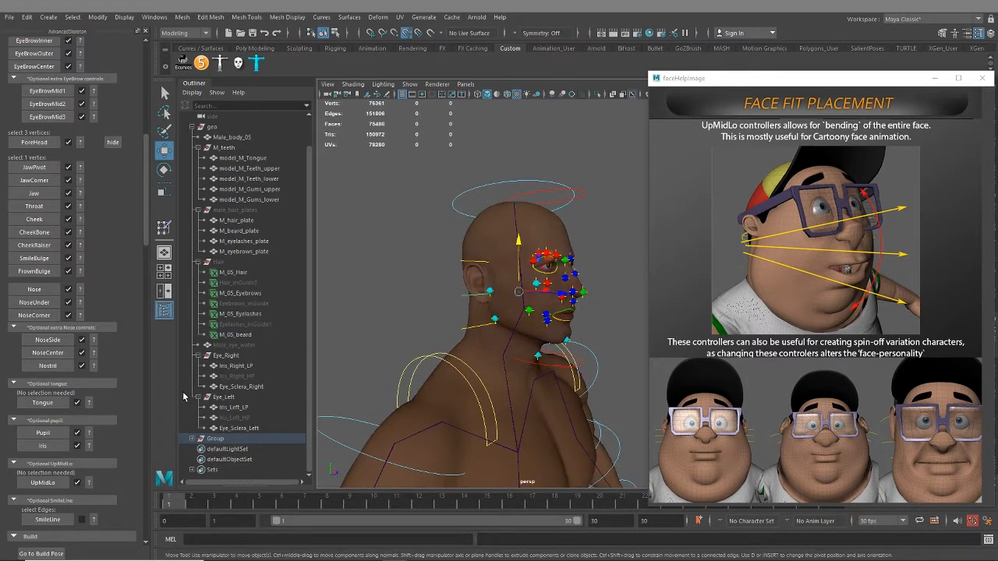
Open the SmileLine help image and compare its crease area with the cheek and mouth corner of the head
{"action": "left_click", "coordinate": [94, 521]}
{"action": "left_click_drag", "start_coordinate": [437, 312], "coordinate": [501, 316], "text": "alt"}
{"action": "scroll", "coordinate": [507, 324], "scroll_direction": "up", "scroll_amount": 4}
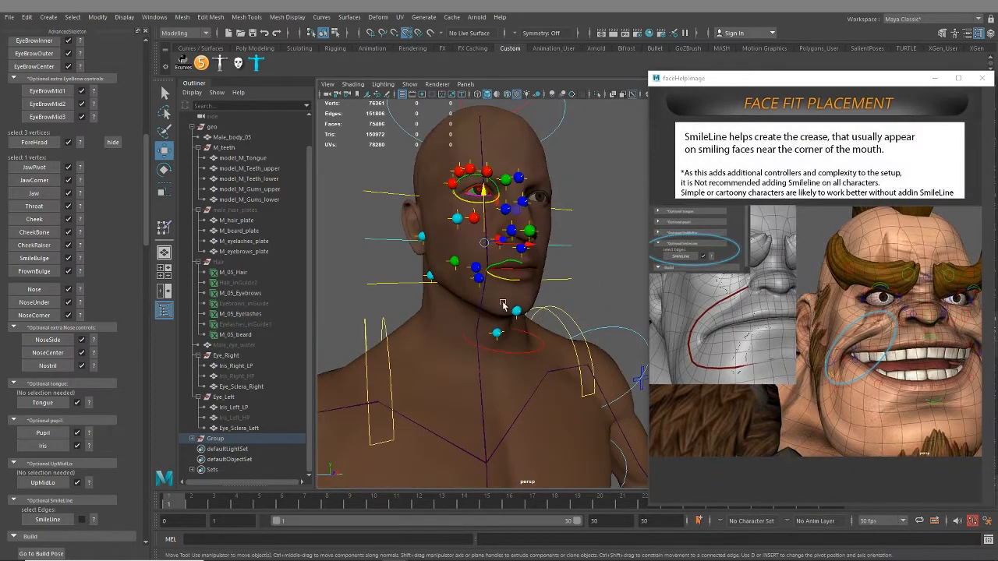
{"action": "left_click_drag", "start_coordinate": [510, 239], "coordinate": [523, 245], "text": "alt"}
{"action": "scroll", "coordinate": [525, 273], "scroll_direction": "up", "scroll_amount": 4}
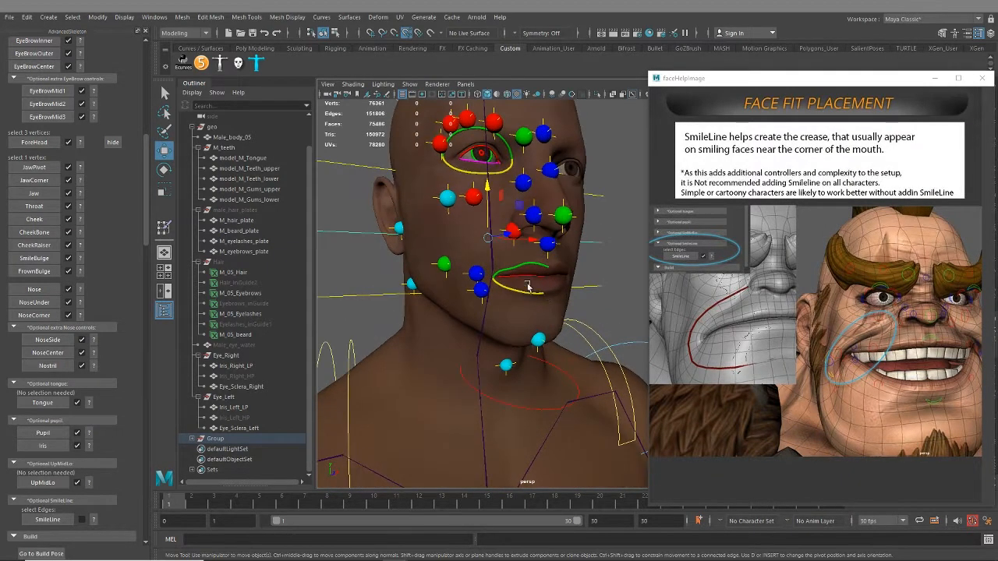
{"action": "left_click_drag", "start_coordinate": [528, 283], "coordinate": [541, 276], "text": "alt"}
{"action": "scroll", "coordinate": [541, 276], "scroll_direction": "up", "scroll_amount": 3}
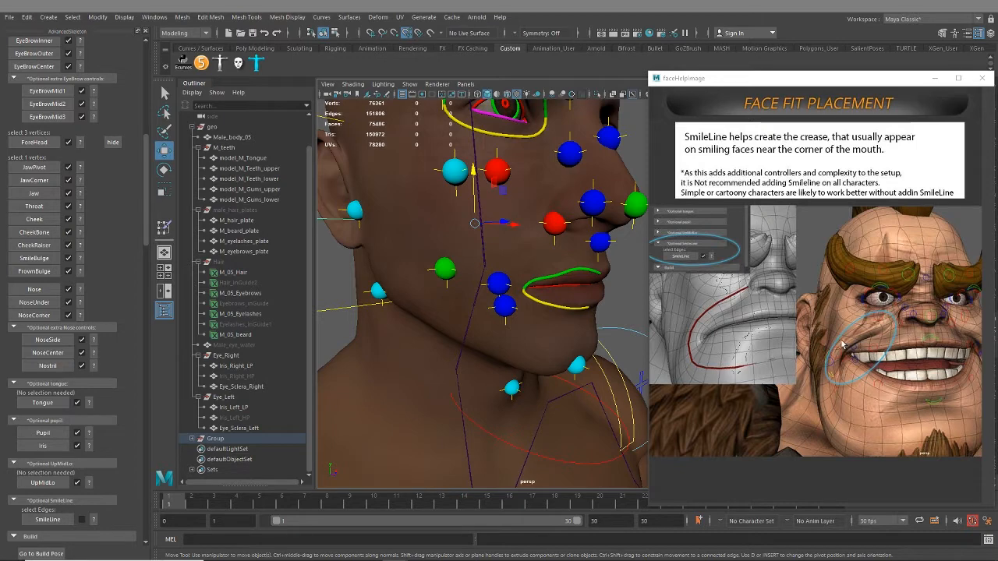
{"action": "left_click_drag", "start_coordinate": [516, 287], "coordinate": [563, 258], "text": "alt"}
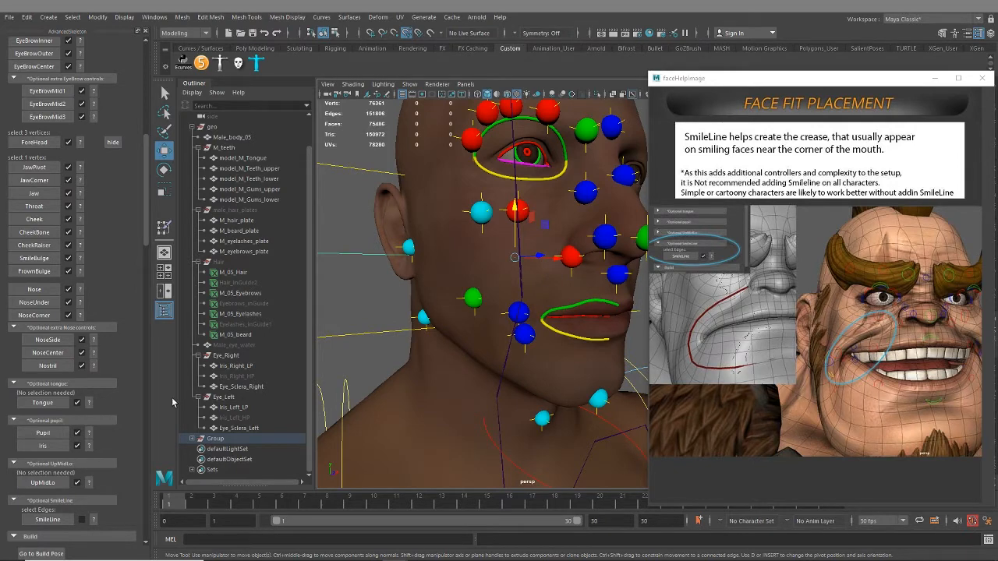
Review the list of face fits from EyeBall to SmileLine and the Build section for anything still missing
{"action": "scroll", "coordinate": [125, 464], "scroll_direction": "down", "scroll_amount": 1}
{"action": "scroll", "coordinate": [119, 494], "scroll_direction": "down", "scroll_amount": 2}
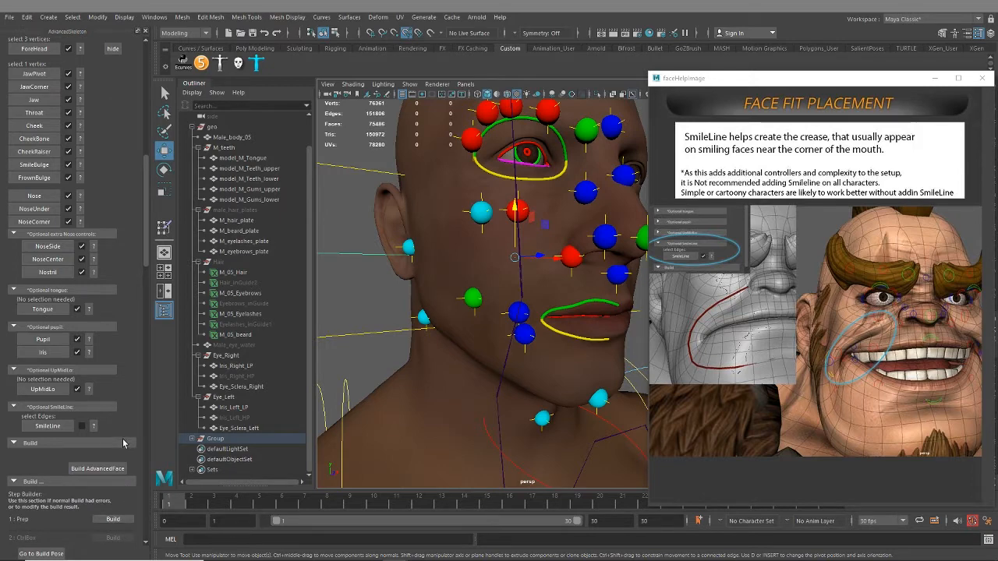
{"action": "scroll", "coordinate": [510, 403], "scroll_direction": "down", "scroll_amount": 5}
{"action": "middle_click_drag", "start_coordinate": [524, 388], "coordinate": [497, 397], "text": "alt"}
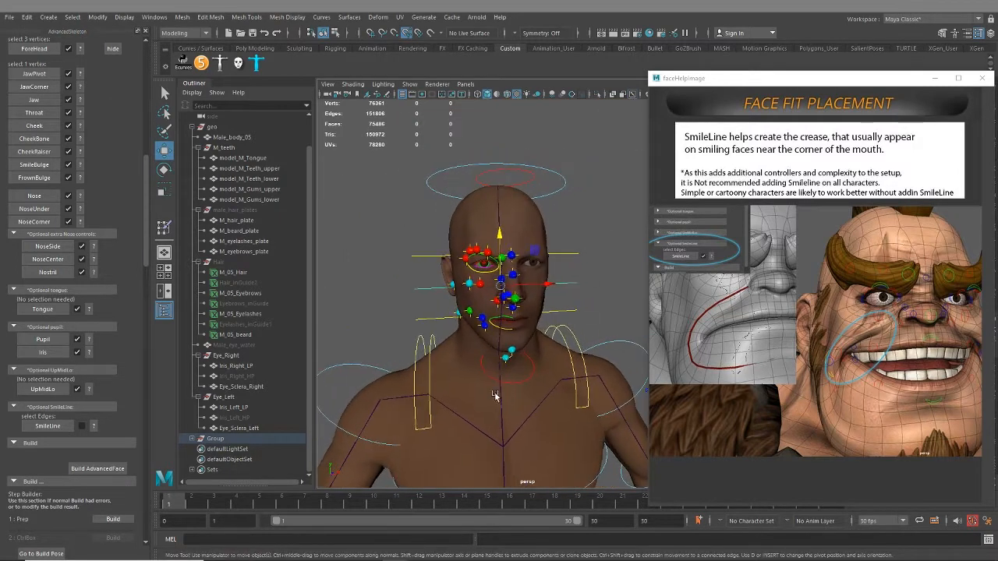
{"action": "left_click_drag", "start_coordinate": [497, 396], "coordinate": [492, 399], "text": "alt"}
{"action": "scroll", "coordinate": [80, 353], "scroll_direction": "up", "scroll_amount": 16}
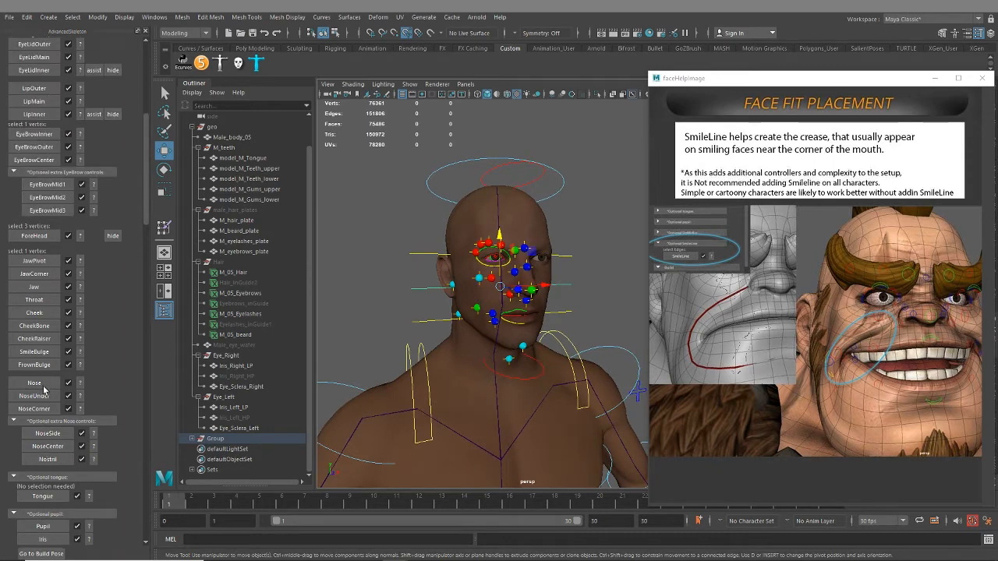
{"action": "scroll", "coordinate": [65, 399], "scroll_direction": "down", "scroll_amount": 7}
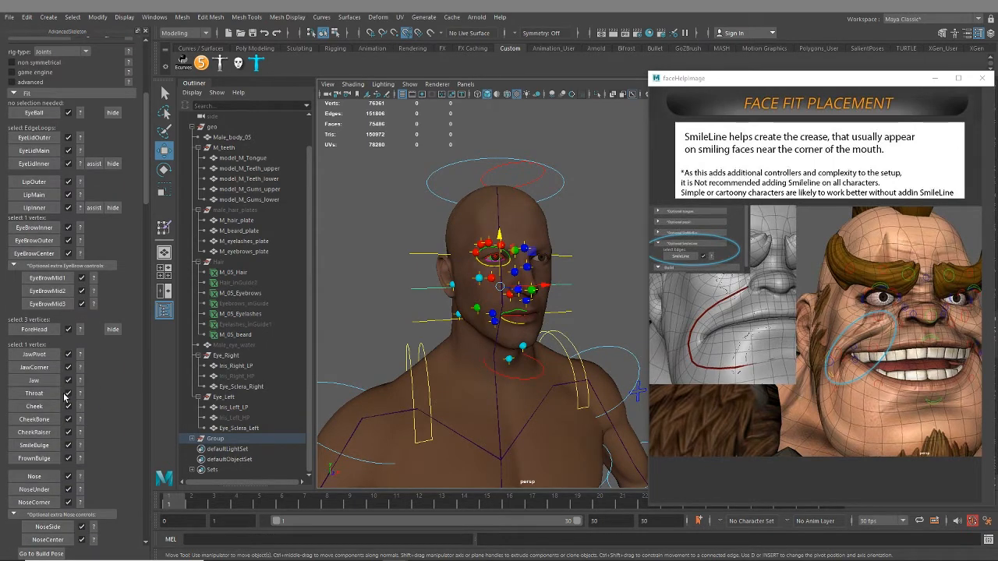
{"action": "scroll", "coordinate": [78, 394], "scroll_direction": "down", "scroll_amount": 7}
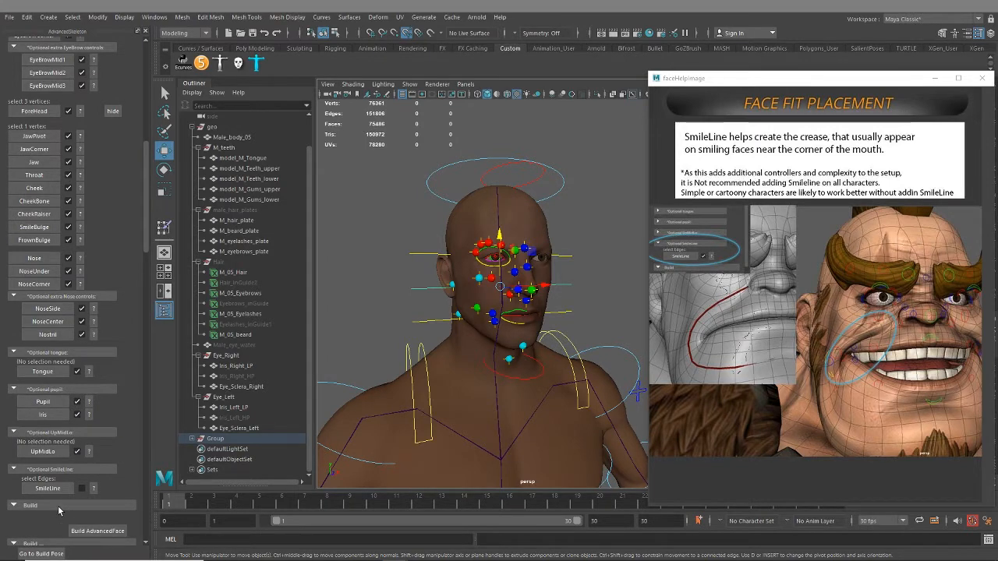
{"action": "scroll", "coordinate": [67, 511], "scroll_direction": "down", "scroll_amount": 3}
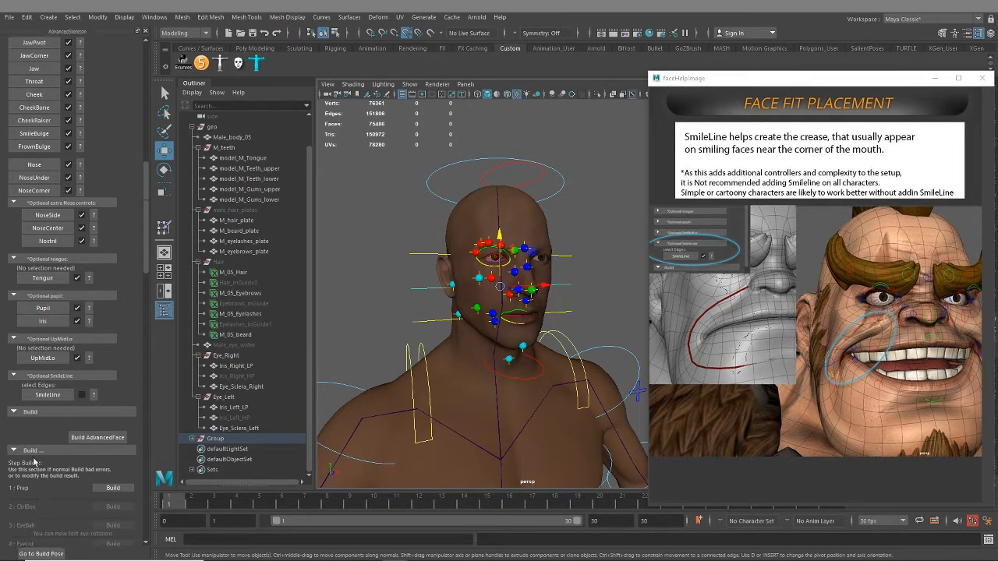
{"action": "scroll", "coordinate": [34, 462], "scroll_direction": "down", "scroll_amount": 1}
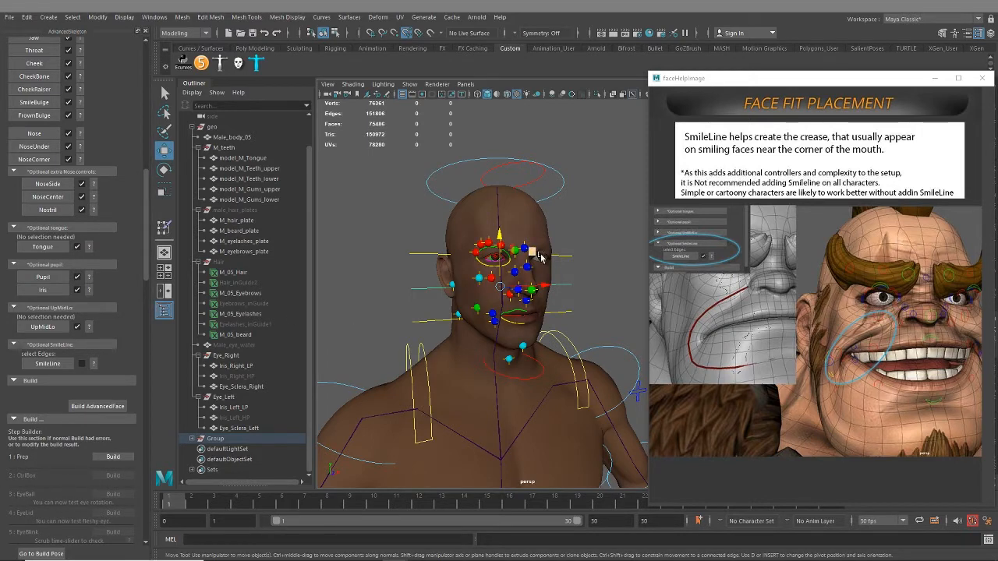
Close the SmileLine help image and save the rig scene
{"action": "left_click_drag", "start_coordinate": [502, 367], "coordinate": [457, 365], "text": "alt"}
{"action": "scroll", "coordinate": [470, 365], "scroll_direction": "down", "scroll_amount": 2}
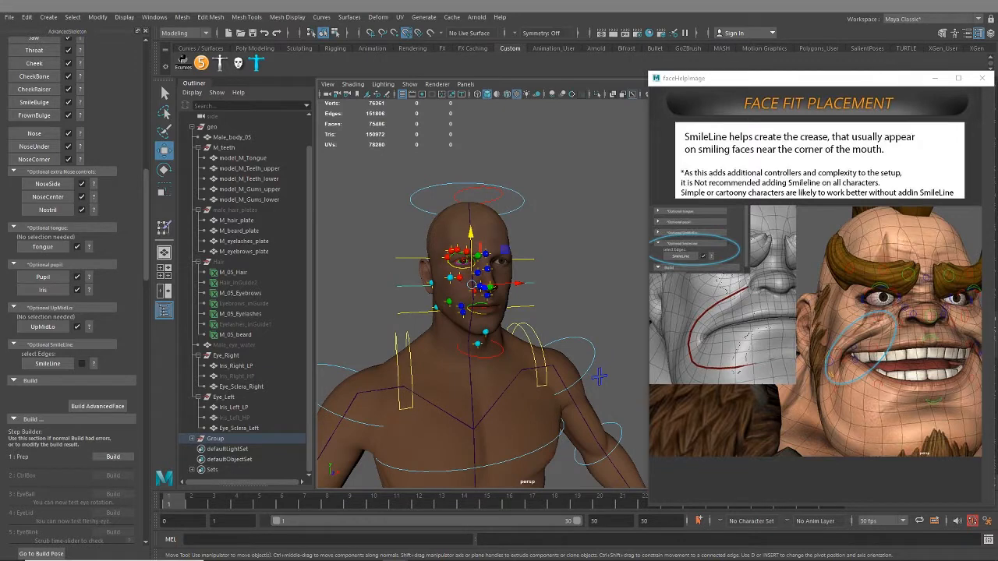
{"action": "left_click", "coordinate": [982, 78]}
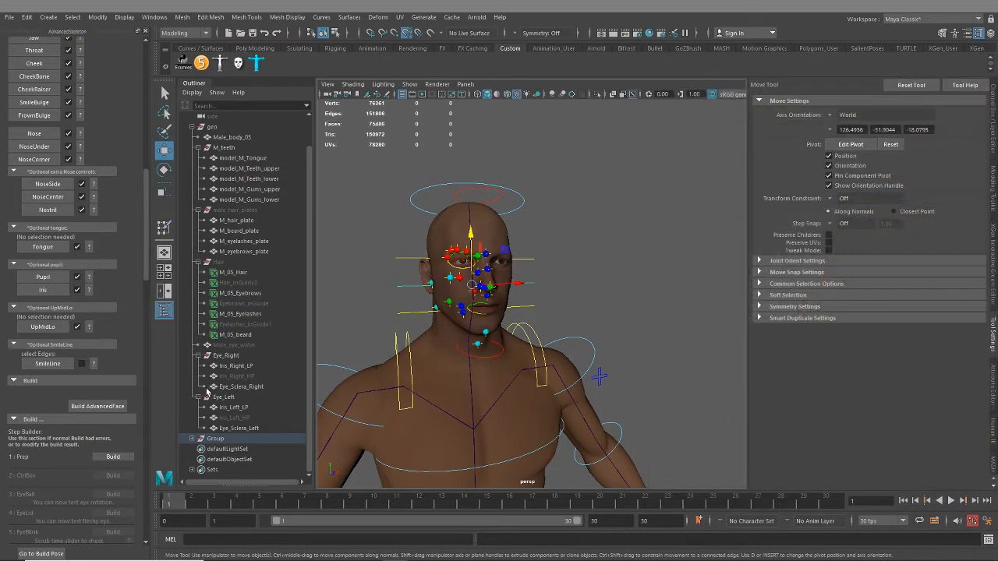
{"action": "left_click", "coordinate": [113, 457]}
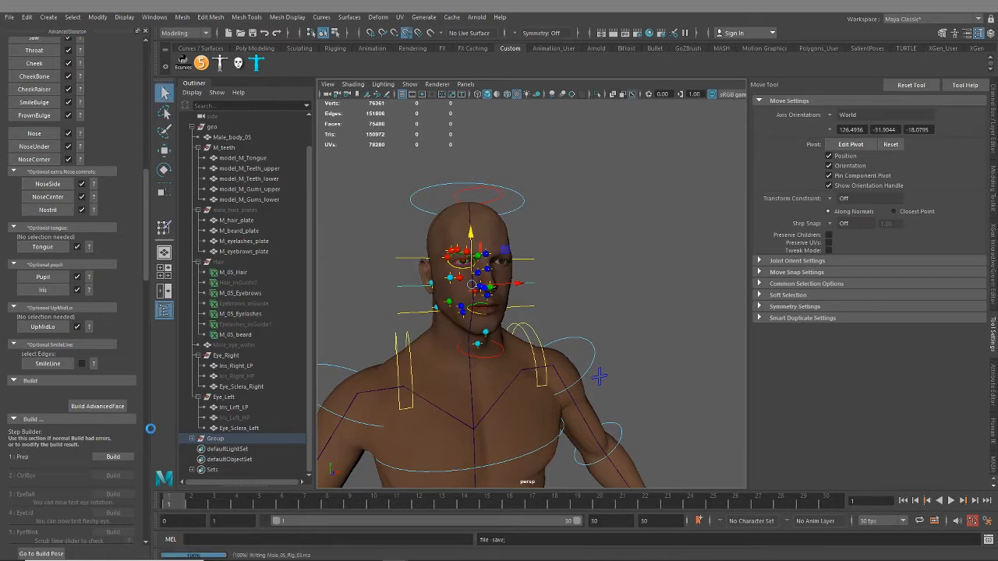
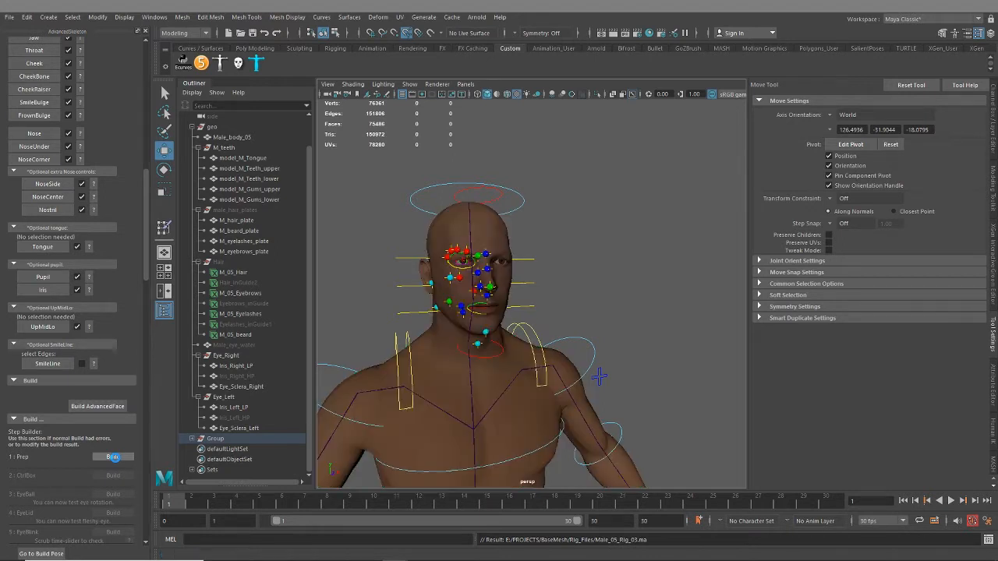
Run the Prep, CtrlBox and EyeBall build steps of the face Step Builder
{"action": "left_click", "coordinate": [113, 458]}
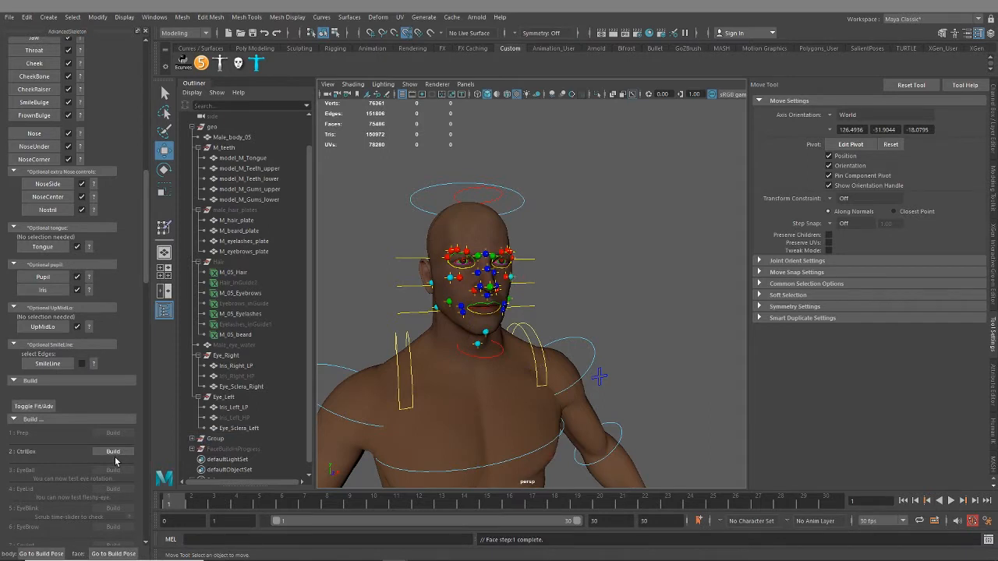
{"action": "left_click", "coordinate": [113, 452]}
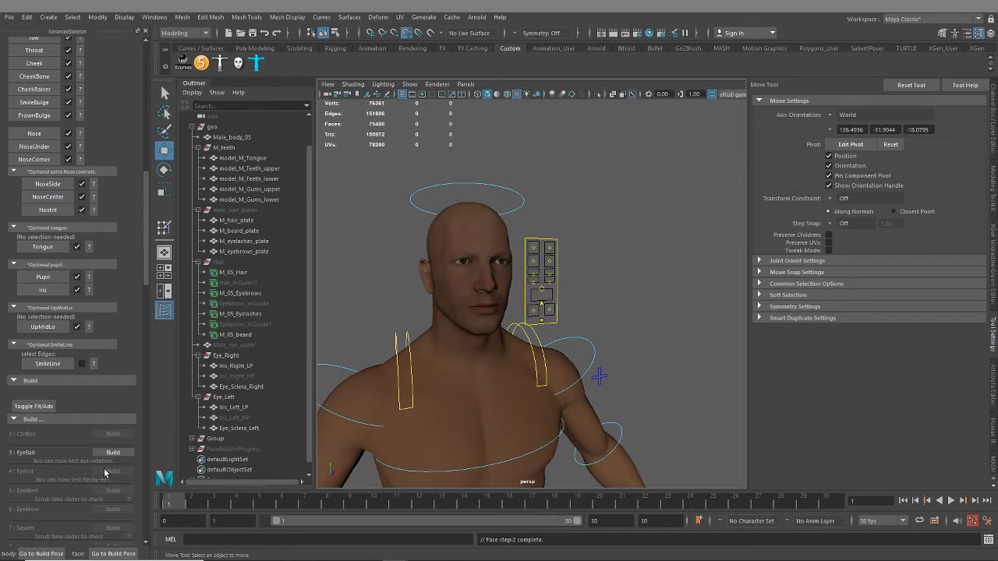
{"action": "left_click", "coordinate": [113, 452]}
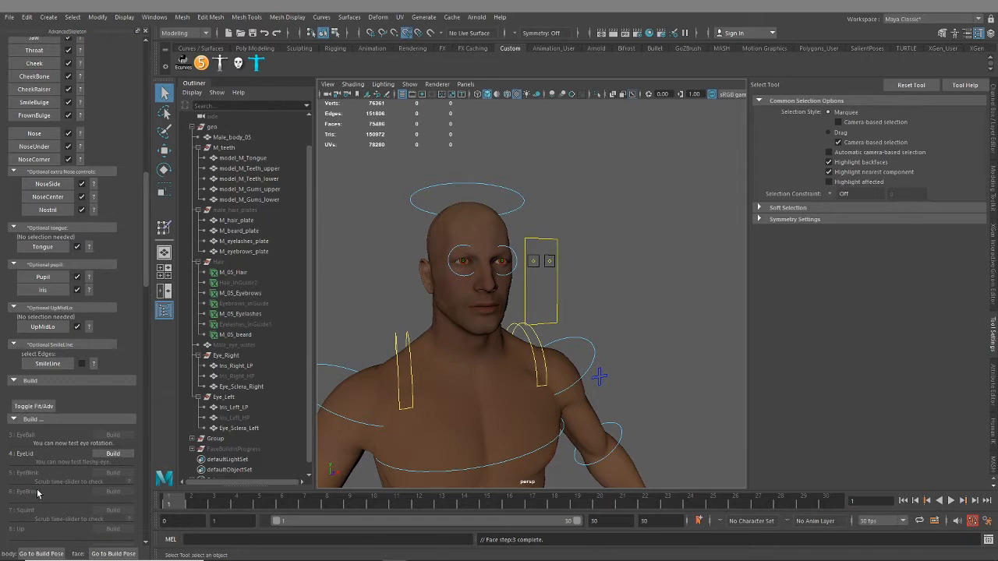
Test the eye rotation by moving the two eye controls in the control box, and undo the move
{"action": "mouse_move", "coordinate": [583, 346]}
{"action": "left_mouse_down", "text": "alt"}
{"action": "mouse_move", "coordinate": [588, 330]}
{"action": "mouse_move", "coordinate": [573, 343]}
{"action": "left_mouse_up", "text": "alt"}
{"action": "right_click_drag", "start_coordinate": [573, 343], "coordinate": [594, 391], "text": "alt"}
{"action": "left_click_drag", "start_coordinate": [594, 391], "coordinate": [581, 372], "text": "alt"}
{"action": "right_click_drag", "start_coordinate": [582, 372], "coordinate": [575, 364], "text": "alt"}
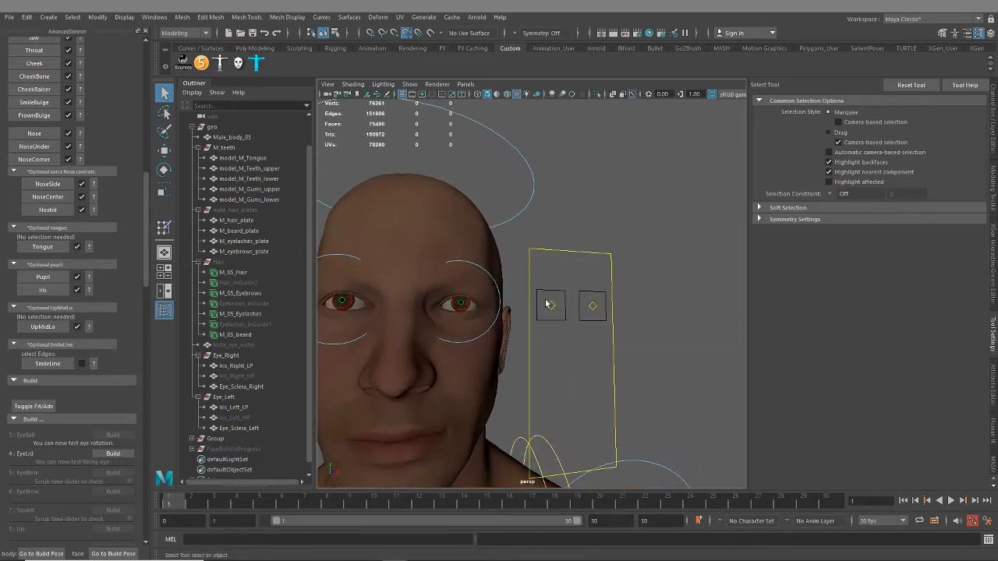
{"action": "mouse_move", "coordinate": [545, 299]}
{"action": "left_mouse_down"}
{"action": "mouse_move", "coordinate": [592, 313]}
{"action": "mouse_move", "coordinate": [605, 306]}
{"action": "mouse_move", "coordinate": [586, 326]}
{"action": "mouse_move", "coordinate": [598, 290]}
{"action": "mouse_move", "coordinate": [606, 309]}
{"action": "mouse_move", "coordinate": [589, 310]}
{"action": "mouse_move", "coordinate": [607, 320]}
{"action": "mouse_move", "coordinate": [596, 316]}
{"action": "mouse_move", "coordinate": [602, 294]}
{"action": "mouse_move", "coordinate": [617, 325]}
{"action": "left_mouse_up"}
{"action": "key", "text": "w"}
{"action": "key", "text": "ctrl+z"}
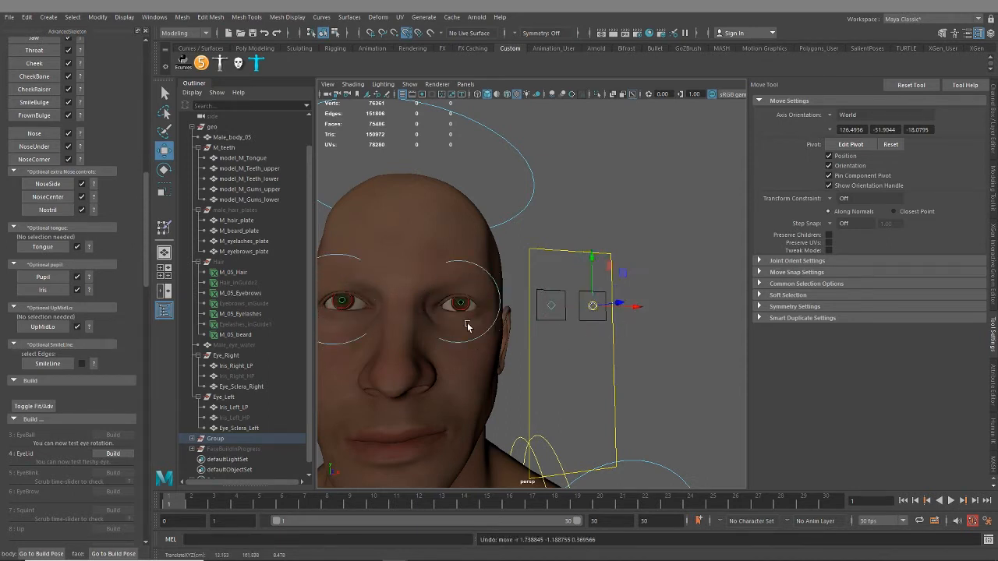
Build the EyeLid step and lower both eye controls in the control box to test the fleshy eye
{"action": "left_click", "coordinate": [113, 453]}
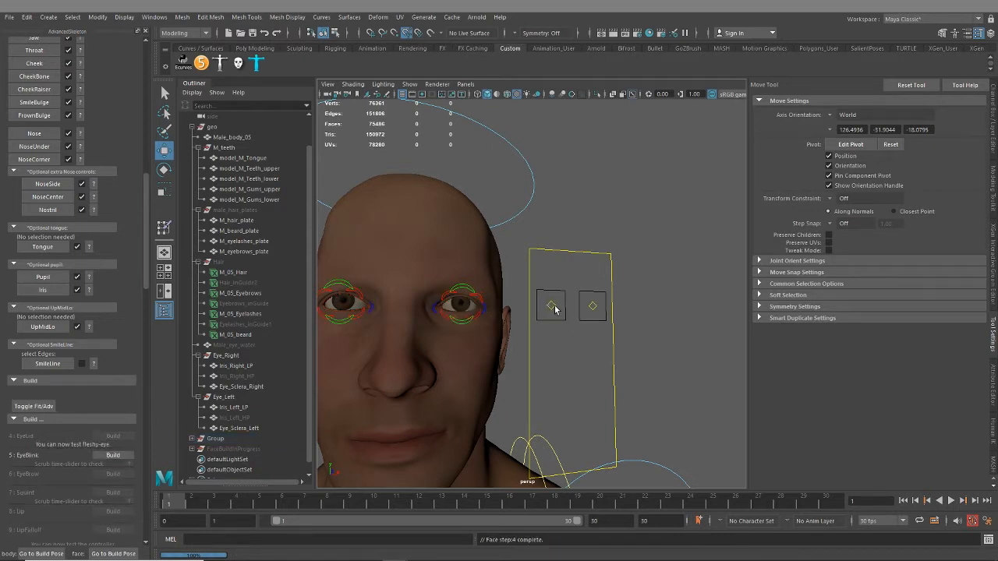
{"action": "left_click_drag", "start_coordinate": [539, 297], "coordinate": [590, 324]}
Examine the eyelid deformation and the lower-lid edge of both eyes up close from several angles
{"action": "left_click_drag", "start_coordinate": [341, 344], "coordinate": [418, 348], "text": "alt"}
{"action": "scroll", "coordinate": [446, 333], "scroll_direction": "up", "scroll_amount": 6}
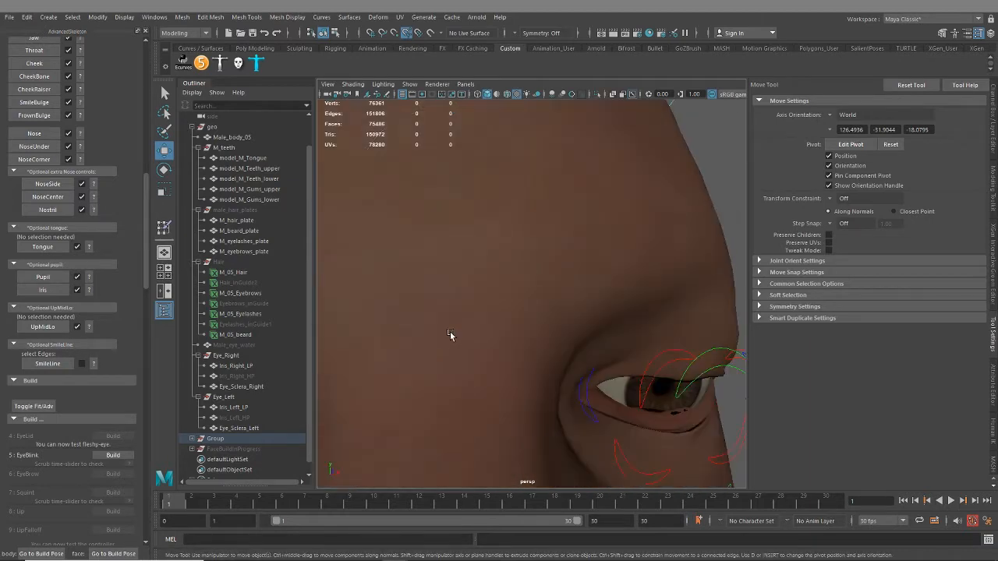
{"action": "middle_click_drag", "start_coordinate": [449, 335], "coordinate": [422, 317], "text": "alt"}
{"action": "scroll", "coordinate": [524, 355], "scroll_direction": "up", "scroll_amount": 5}
{"action": "left_click_drag", "start_coordinate": [528, 357], "coordinate": [501, 361], "text": "alt"}
{"action": "scroll", "coordinate": [528, 346], "scroll_direction": "up", "scroll_amount": 3}
{"action": "scroll", "coordinate": [512, 394], "scroll_direction": "up", "scroll_amount": 3}
{"action": "scroll", "coordinate": [501, 361], "scroll_direction": "up", "scroll_amount": 3}
{"action": "scroll", "coordinate": [499, 351], "scroll_direction": "up", "scroll_amount": 5}
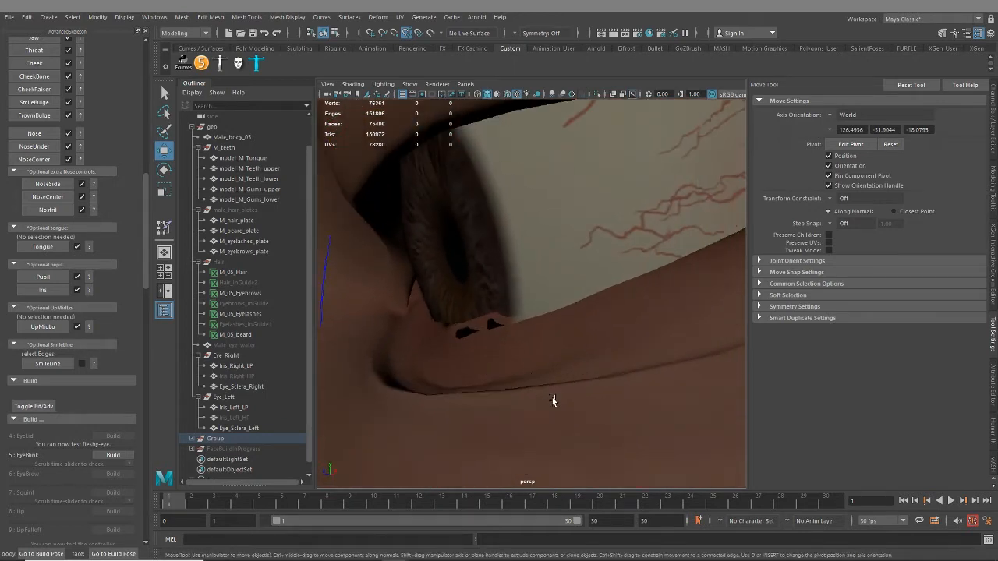
{"action": "scroll", "coordinate": [553, 401], "scroll_direction": "down", "scroll_amount": 10}
{"action": "left_click_drag", "start_coordinate": [559, 394], "coordinate": [559, 358], "text": "alt"}
{"action": "scroll", "coordinate": [521, 319], "scroll_direction": "up", "scroll_amount": 5}
{"action": "scroll", "coordinate": [528, 340], "scroll_direction": "up", "scroll_amount": 3}
{"action": "left_click_drag", "start_coordinate": [505, 330], "coordinate": [506, 343], "text": "alt"}
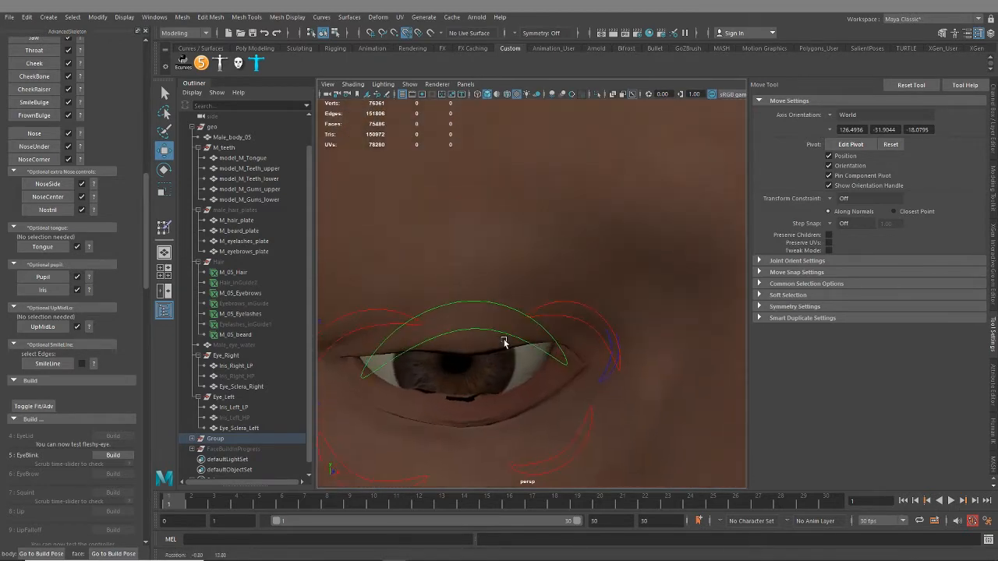
{"action": "left_click_drag", "start_coordinate": [511, 392], "coordinate": [623, 321], "text": "alt"}
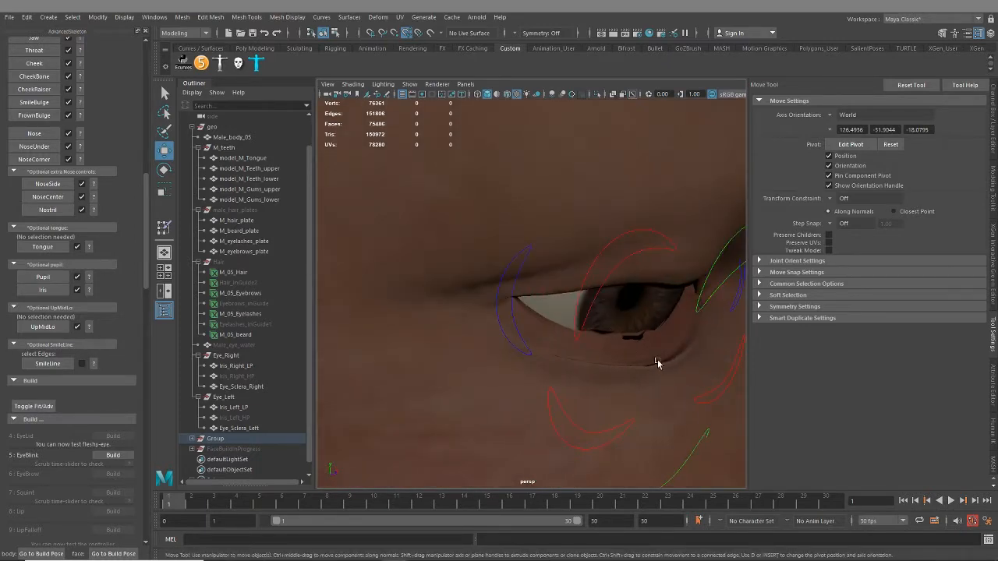
{"action": "left_click_drag", "start_coordinate": [657, 360], "coordinate": [476, 294], "text": "alt"}
{"action": "scroll", "coordinate": [583, 372], "scroll_direction": "down", "scroll_amount": 5}
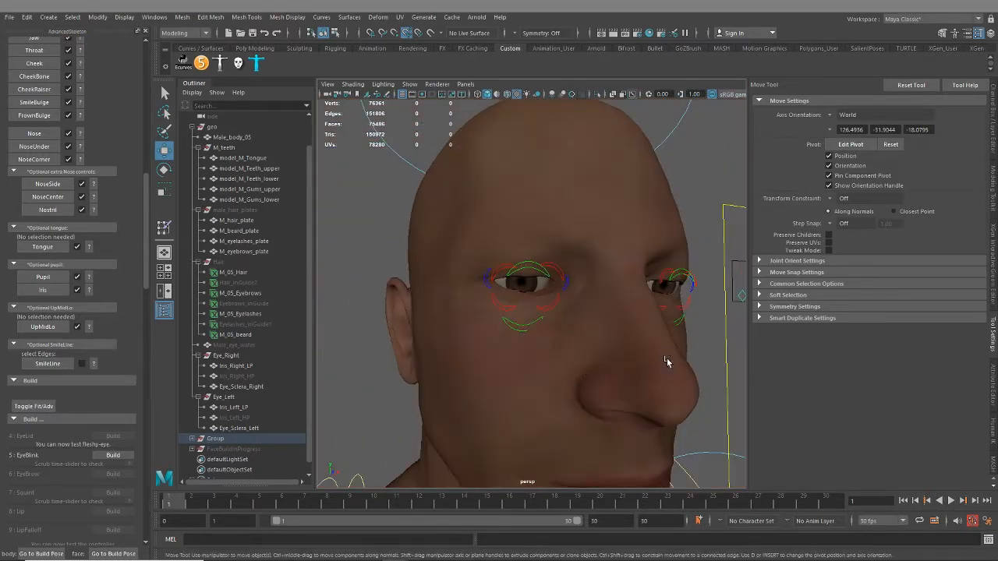
{"action": "left_click_drag", "start_coordinate": [668, 362], "coordinate": [586, 343], "text": "alt"}
{"action": "middle_click_drag", "start_coordinate": [586, 343], "coordinate": [537, 356], "text": "alt"}
{"action": "scroll", "coordinate": [546, 361], "scroll_direction": "up", "scroll_amount": 5}
{"action": "left_click_drag", "start_coordinate": [581, 377], "coordinate": [630, 367], "text": "alt"}
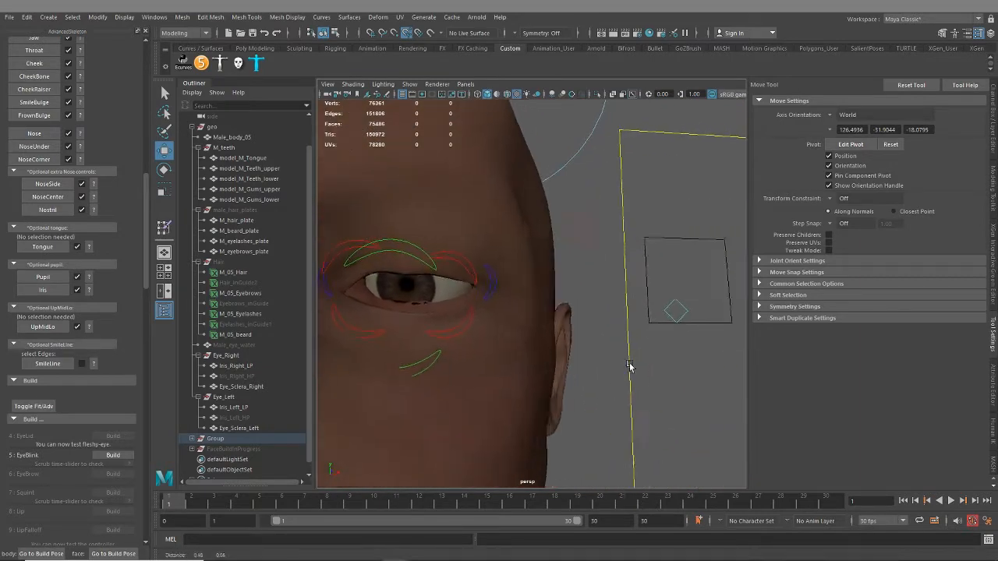
Move both eye controls up and around in their boxes to check how the eyelids follow, and undo the moves
{"action": "middle_click_drag", "start_coordinate": [630, 366], "coordinate": [557, 344], "text": "alt"}
{"action": "left_click_drag", "start_coordinate": [722, 289], "coordinate": [747, 254]}
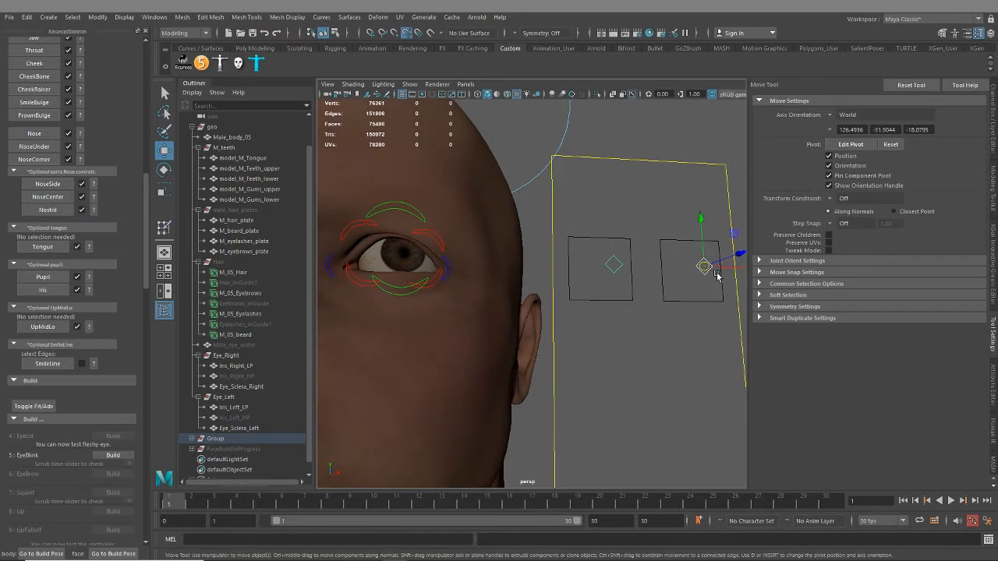
{"action": "left_click_drag", "start_coordinate": [702, 266], "coordinate": [648, 176]}
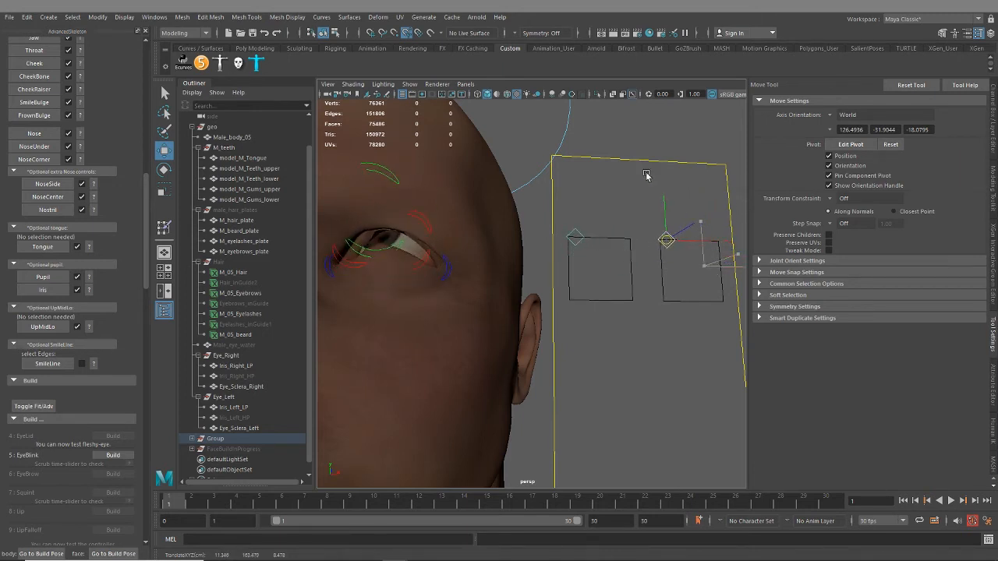
{"action": "scroll", "coordinate": [349, 221], "scroll_direction": "up", "scroll_amount": 3}
{"action": "middle_click_drag", "start_coordinate": [349, 221], "coordinate": [512, 289], "text": "alt"}
{"action": "scroll", "coordinate": [417, 250], "scroll_direction": "up", "scroll_amount": 4}
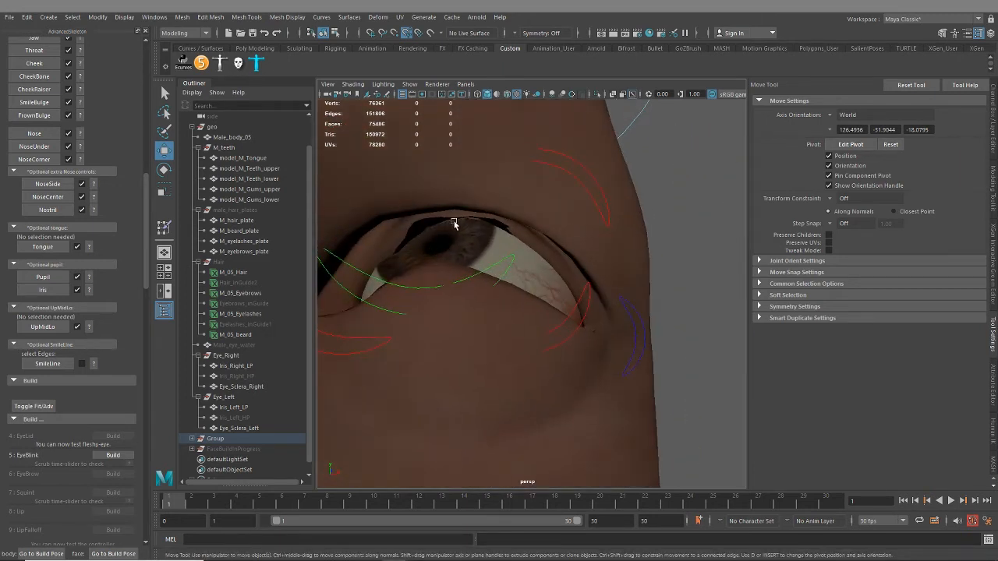
{"action": "scroll", "coordinate": [458, 323], "scroll_direction": "down", "scroll_amount": 8}
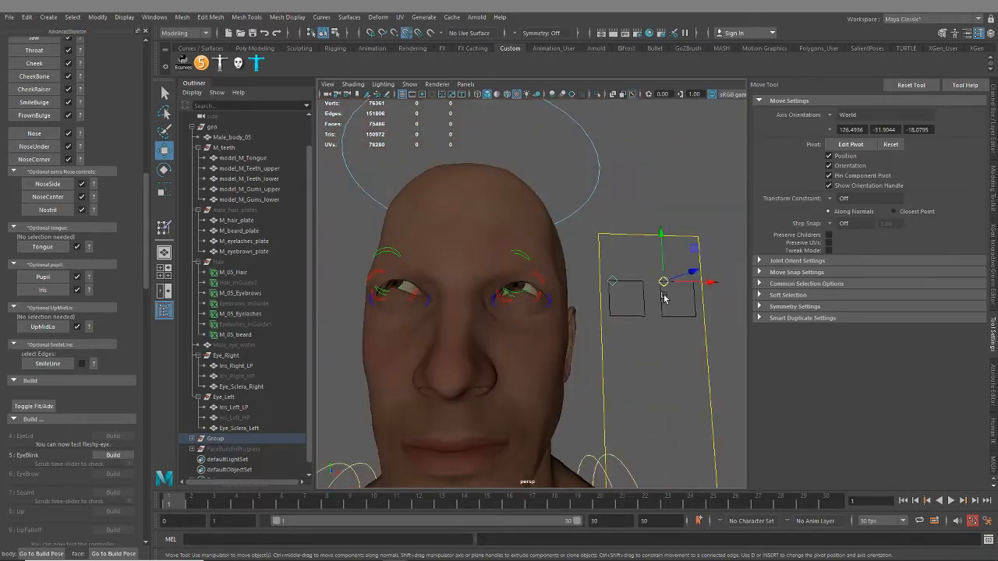
{"action": "left_click_drag", "start_coordinate": [662, 286], "coordinate": [689, 318]}
{"action": "key", "text": "ctrl+z"}
{"action": "key", "text": "ctrl+z"}
{"action": "key", "text": "ctrl+z"}
{"action": "key", "text": "ctrl+z"}
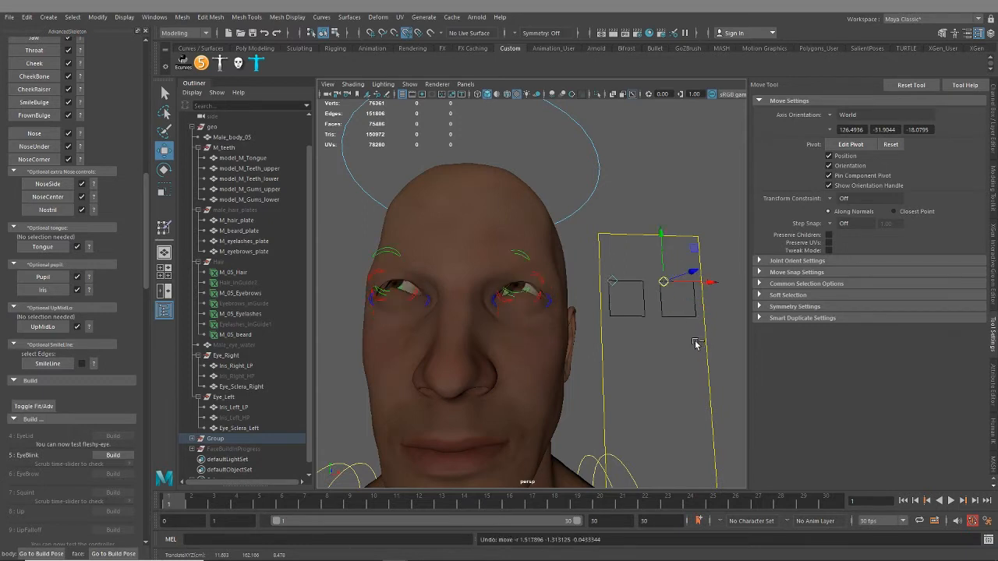
Build the EyeBlink step and play the timeline to check up close how the eyelids shut
{"action": "left_click", "coordinate": [110, 456]}
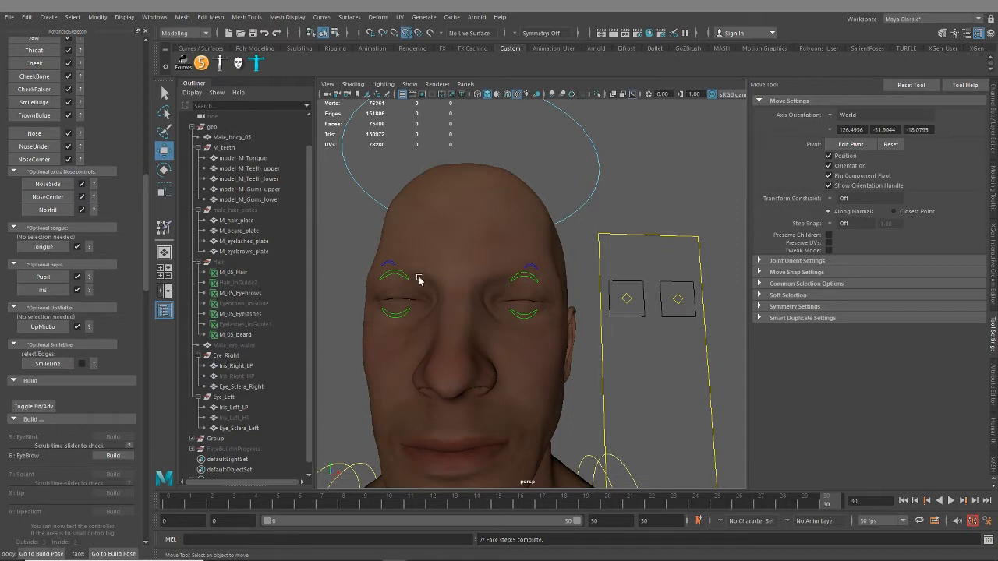
{"action": "left_click_drag", "start_coordinate": [169, 506], "coordinate": [905, 532]}
{"action": "scroll", "coordinate": [486, 320], "scroll_direction": "up", "scroll_amount": 6}
{"action": "scroll", "coordinate": [486, 319], "scroll_direction": "up", "scroll_amount": 4}
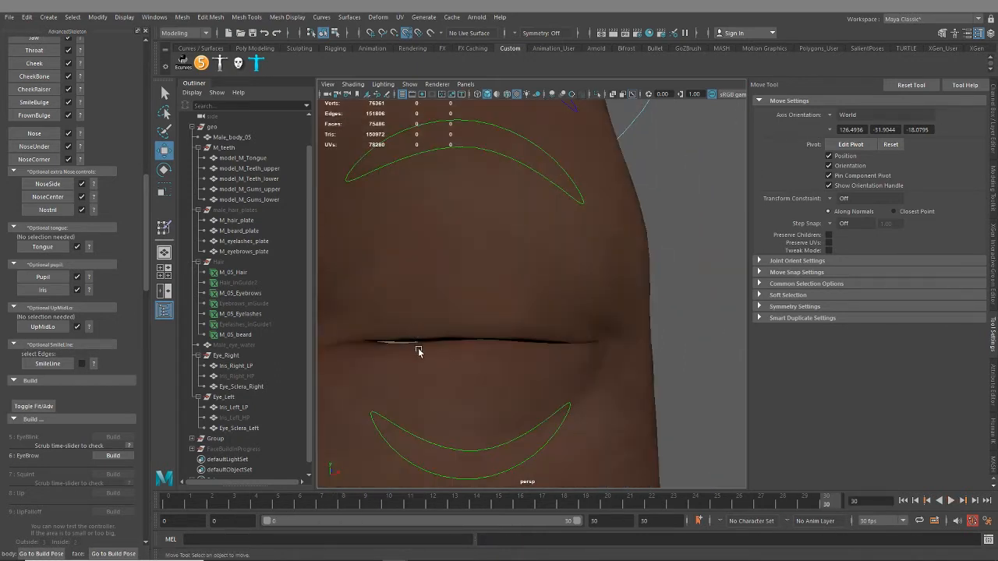
{"action": "left_click_drag", "start_coordinate": [389, 382], "coordinate": [488, 361], "text": "alt"}
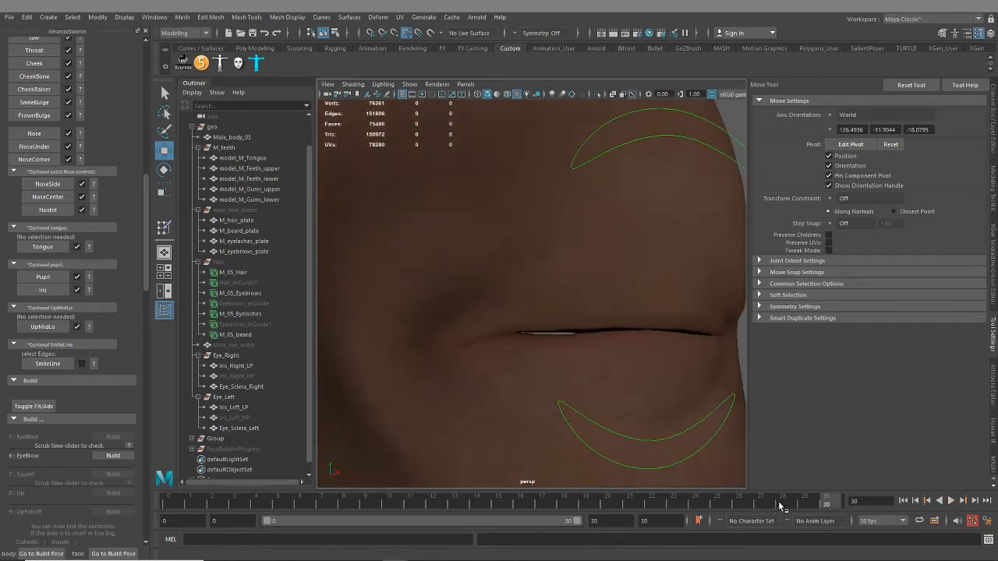
{"action": "key", "text": "alt+v"}
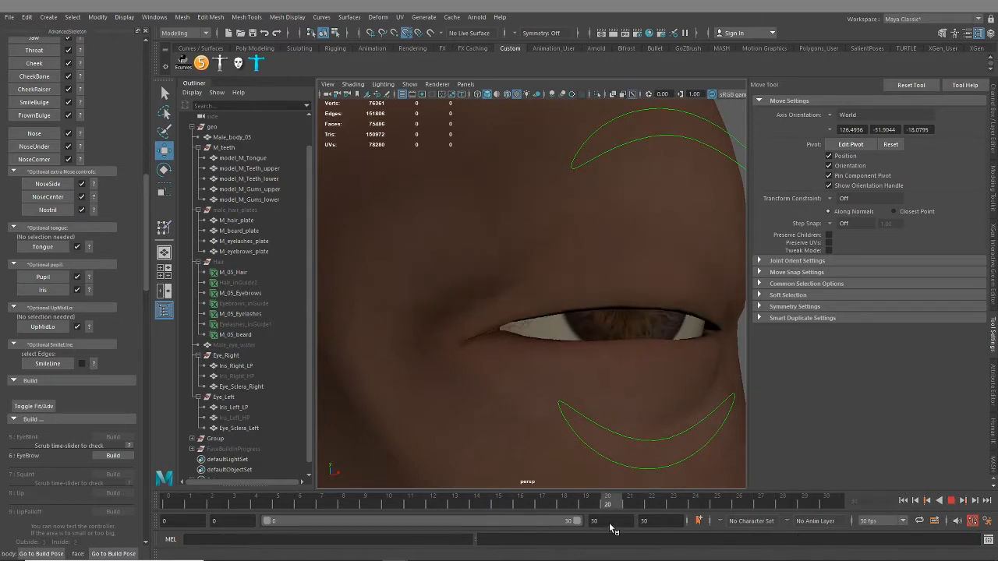
{"action": "key", "text": "alt+v"}
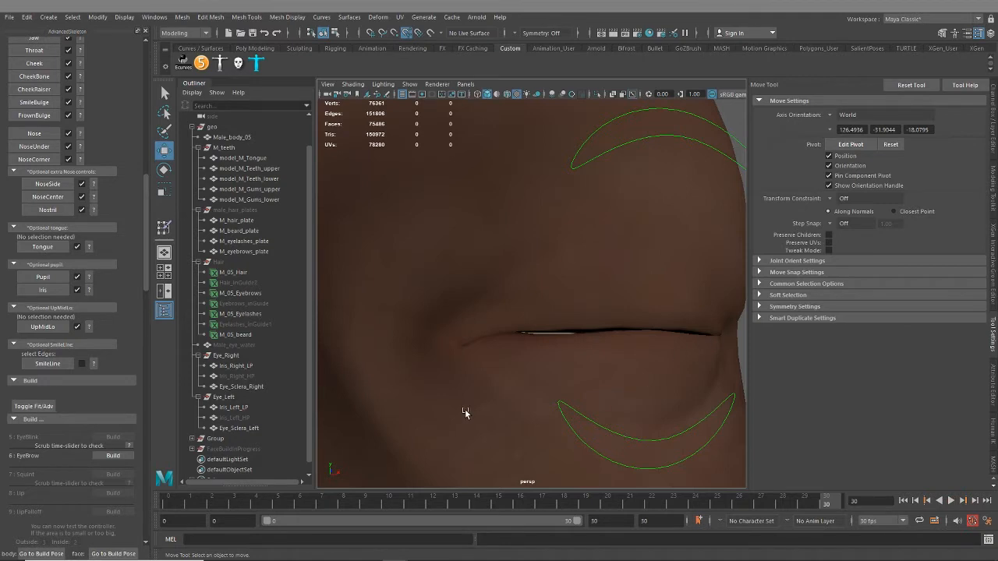
Unhide the Hair group and play back the blink to check it with the eyelashes
{"action": "left_click", "coordinate": [253, 263]}
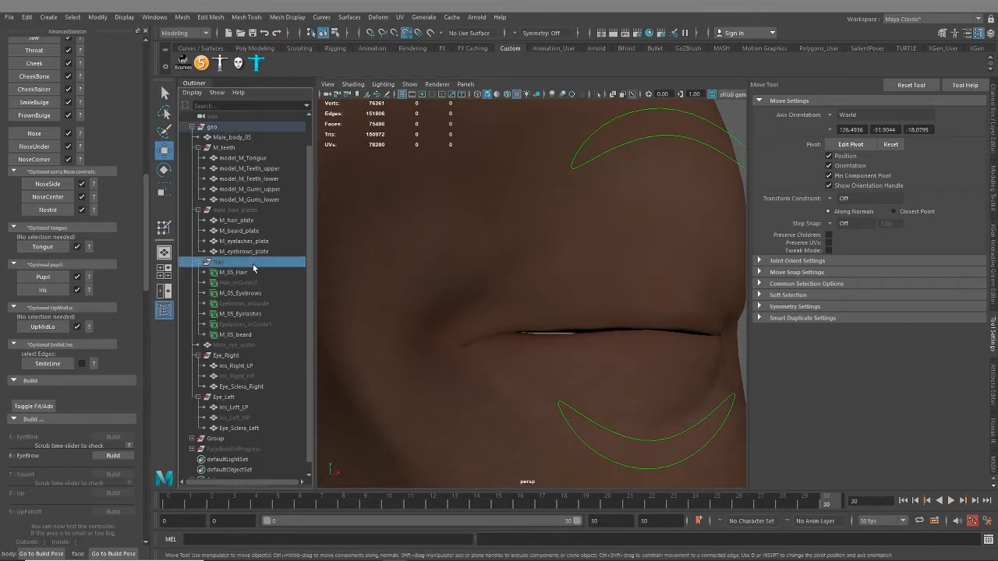
{"action": "key", "text": "h"}
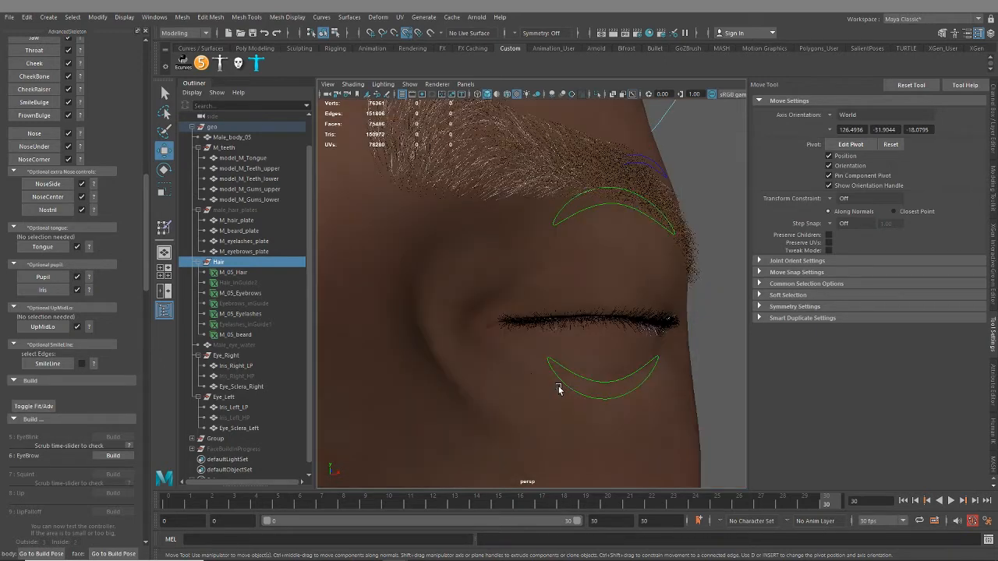
{"action": "left_click_drag", "start_coordinate": [559, 386], "coordinate": [504, 341], "text": "alt"}
{"action": "right_click_drag", "start_coordinate": [504, 341], "coordinate": [396, 349], "text": "alt"}
{"action": "key", "text": "alt+v"}
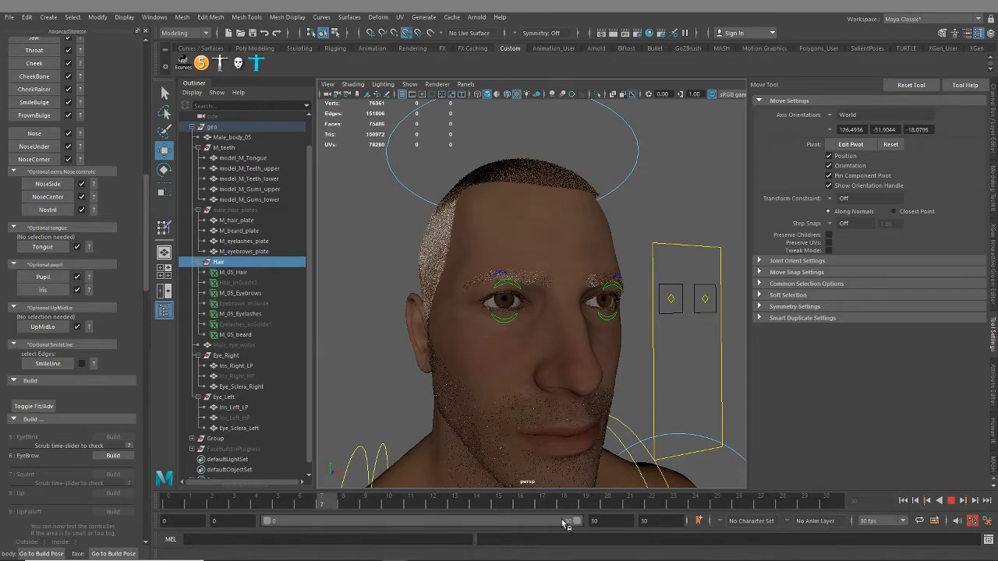
{"action": "left_click", "coordinate": [951, 500]}
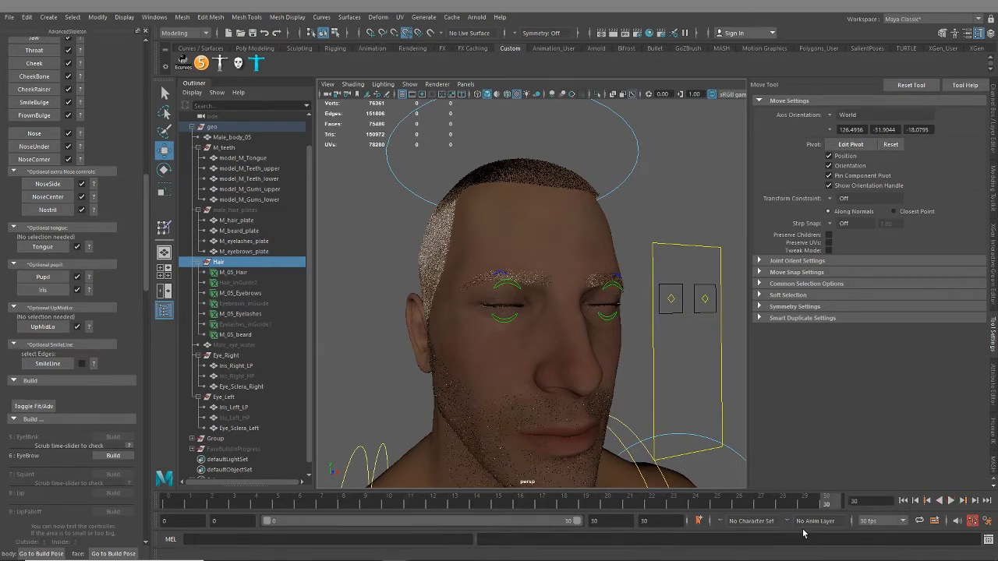
Build the EyeBrow step and move both brow controls down to the lower corner of their boxes
{"action": "left_click", "coordinate": [108, 456]}
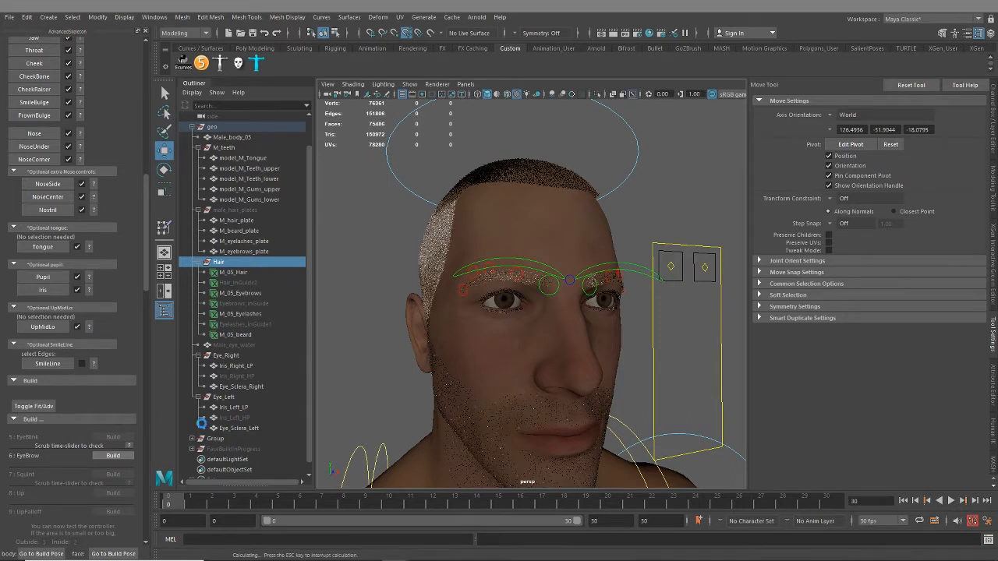
{"action": "left_click_drag", "start_coordinate": [684, 375], "coordinate": [661, 371], "text": "alt"}
{"action": "middle_click_drag", "start_coordinate": [697, 371], "coordinate": [584, 380], "text": "alt"}
{"action": "left_click_drag", "start_coordinate": [585, 380], "coordinate": [612, 375], "text": "alt"}
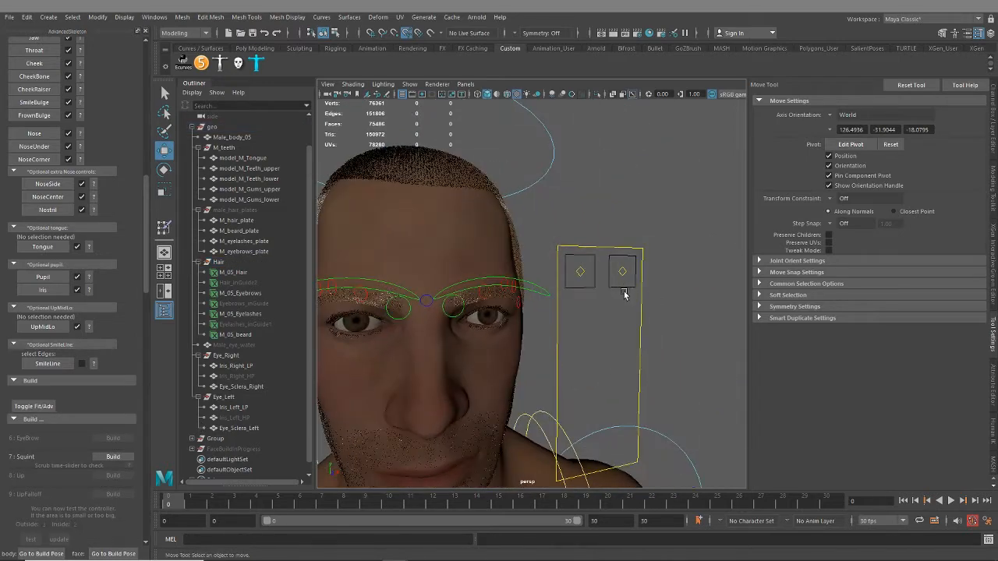
{"action": "left_click_drag", "start_coordinate": [624, 294], "coordinate": [606, 314], "text": "alt"}
{"action": "left_click_drag", "start_coordinate": [581, 270], "coordinate": [563, 328]}
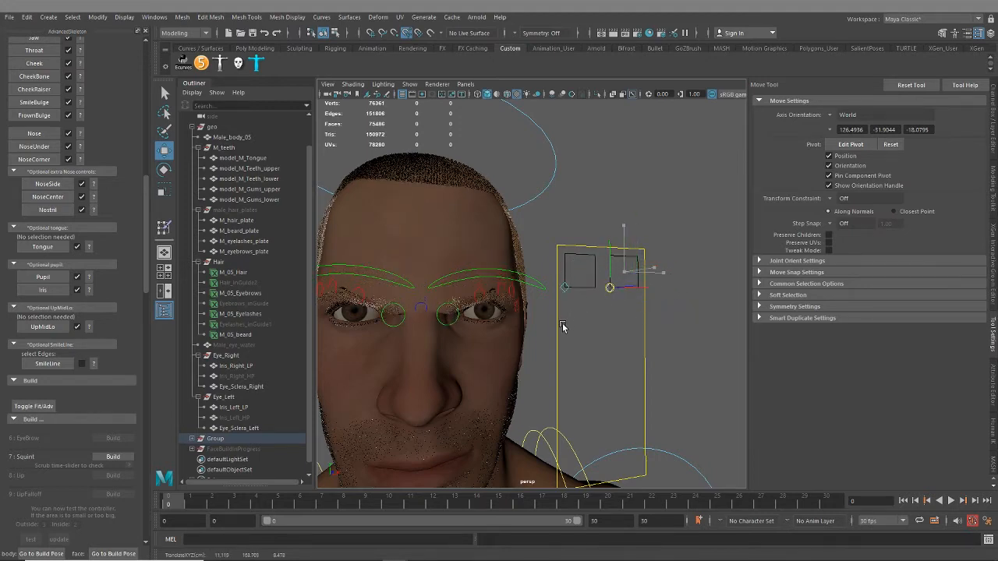
Select the Male_body_05 mesh and switch it to smooth mesh preview to check the lowered brow
{"action": "scroll", "coordinate": [470, 356], "scroll_direction": "up", "scroll_amount": 3}
{"action": "left_click_drag", "start_coordinate": [468, 357], "coordinate": [467, 321], "text": "alt"}
{"action": "scroll", "coordinate": [506, 358], "scroll_direction": "up", "scroll_amount": 4}
{"action": "scroll", "coordinate": [519, 359], "scroll_direction": "up", "scroll_amount": 3}
{"action": "left_click", "coordinate": [463, 284]}
{"action": "scroll", "coordinate": [457, 328], "scroll_direction": "down", "scroll_amount": 4}
{"action": "scroll", "coordinate": [445, 330], "scroll_direction": "down", "scroll_amount": 3}
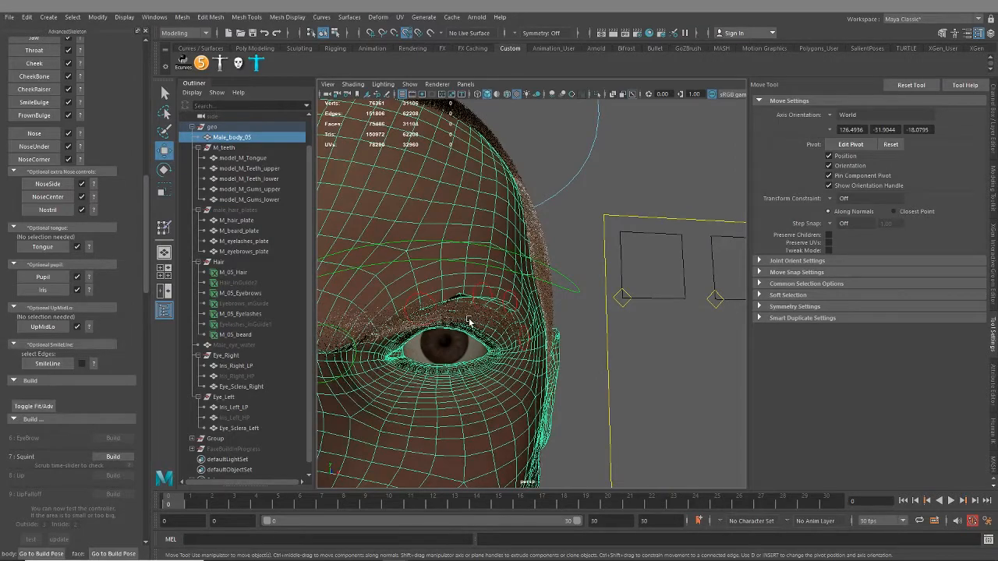
{"action": "key", "text": "3"}
{"action": "left_click", "coordinate": [481, 298]}
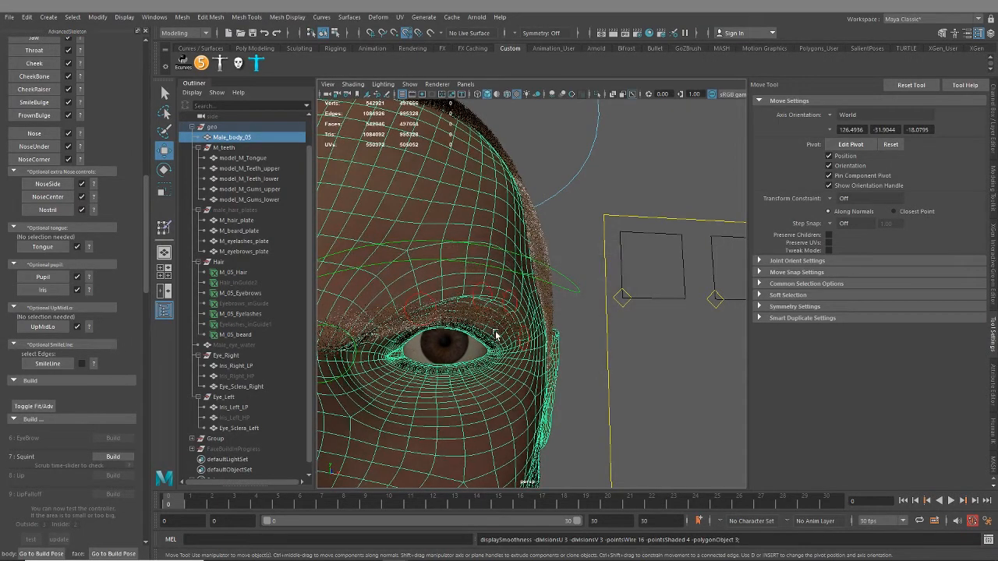
Examine the smoothed mesh around the lowered brow and upper eyelid up close and from the front
{"action": "left_click_drag", "start_coordinate": [495, 336], "coordinate": [510, 314], "text": "alt"}
{"action": "right_click_drag", "start_coordinate": [510, 314], "coordinate": [653, 379], "text": "alt"}
{"action": "left_click_drag", "start_coordinate": [653, 379], "coordinate": [538, 340], "text": "alt"}
{"action": "middle_click_drag", "start_coordinate": [538, 340], "coordinate": [525, 367], "text": "alt"}
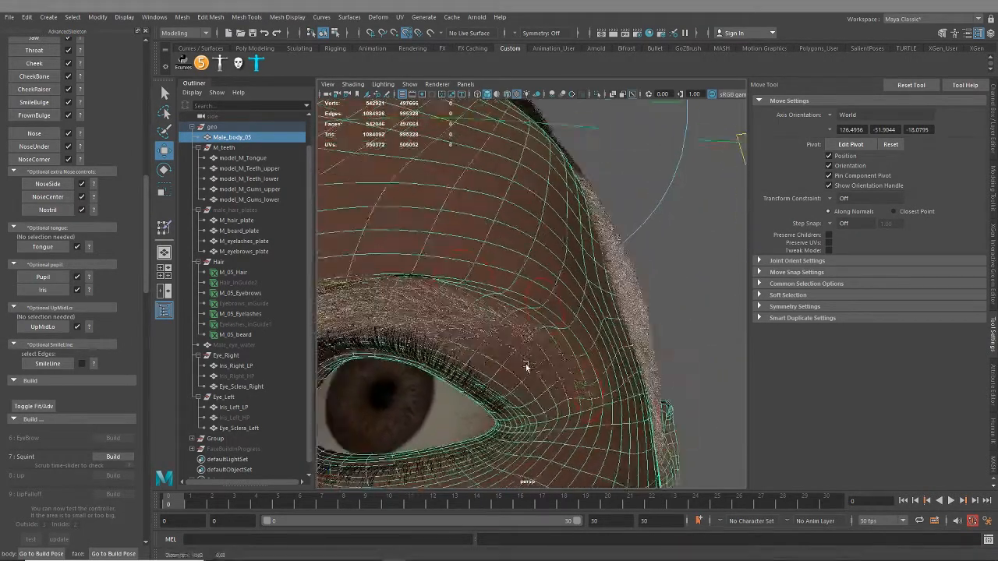
{"action": "scroll", "coordinate": [527, 366], "scroll_direction": "up", "scroll_amount": 4}
{"action": "left_click_drag", "start_coordinate": [527, 365], "coordinate": [534, 344], "text": "alt"}
{"action": "scroll", "coordinate": [538, 335], "scroll_direction": "up", "scroll_amount": 3}
{"action": "scroll", "coordinate": [507, 326], "scroll_direction": "down", "scroll_amount": 6}
{"action": "scroll", "coordinate": [534, 341], "scroll_direction": "down", "scroll_amount": 3}
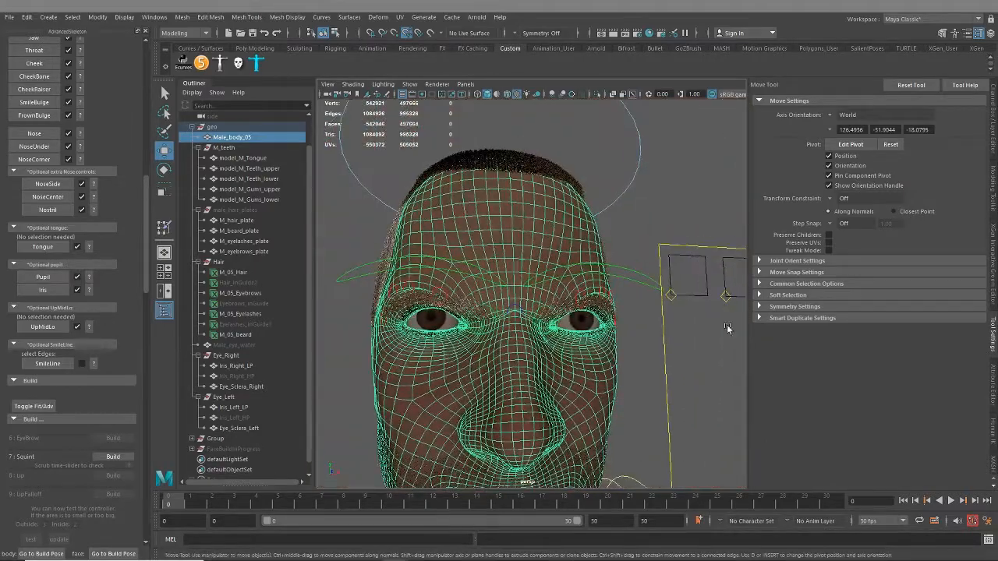
{"action": "middle_click_drag", "start_coordinate": [696, 342], "coordinate": [634, 344], "text": "alt"}
{"action": "left_click_drag", "start_coordinate": [661, 325], "coordinate": [661, 338], "text": "alt"}
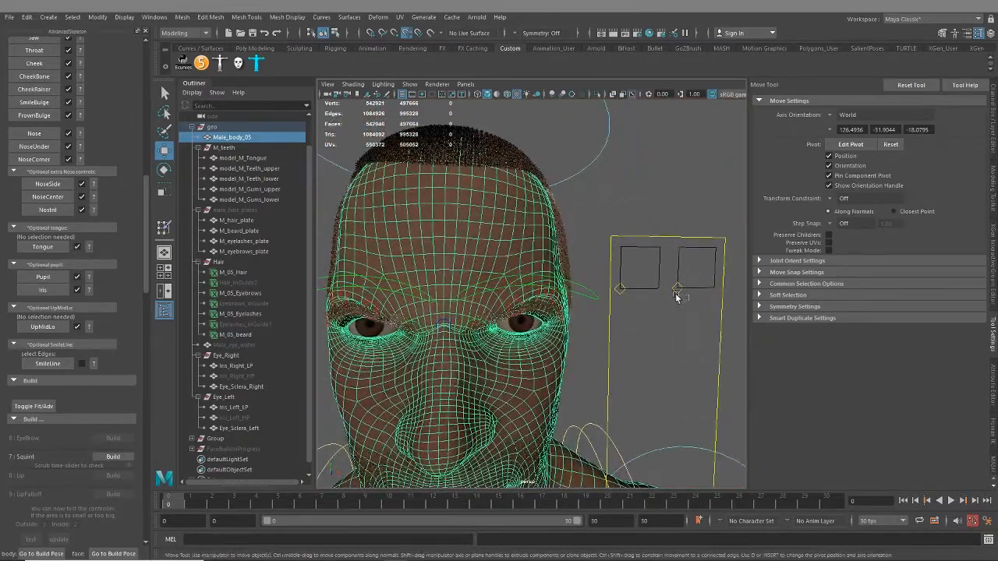
Hide the Hair group and turn off smooth mesh preview on Male_body_05
{"action": "left_click", "coordinate": [621, 290]}
{"action": "left_click", "coordinate": [677, 289], "text": "shift"}
{"action": "left_click_drag", "start_coordinate": [679, 289], "coordinate": [318, 373]}
{"action": "left_click", "coordinate": [235, 265]}
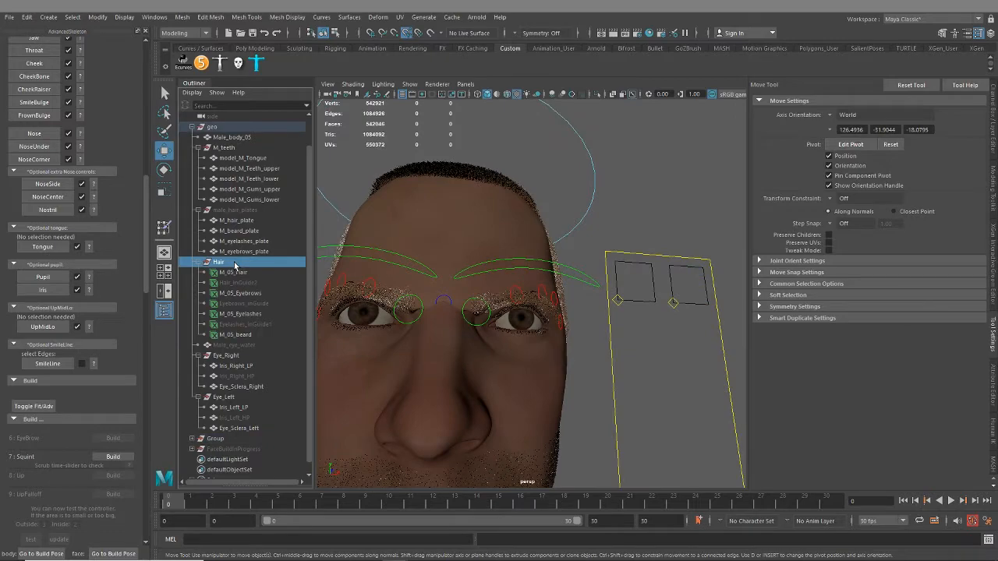
{"action": "key", "text": "ctrl+h"}
{"action": "left_click_drag", "start_coordinate": [543, 336], "coordinate": [457, 252], "text": "alt"}
{"action": "left_click", "coordinate": [485, 224]}
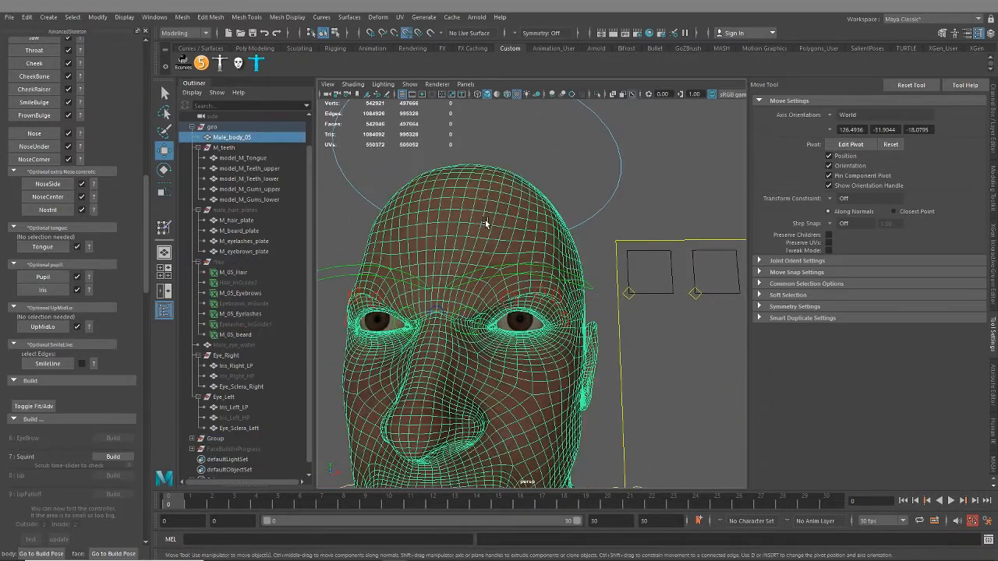
{"action": "key", "text": "1"}
Examine the unsmoothed mesh around the lowered brows and eyelids up close and from the front
{"action": "left_click_drag", "start_coordinate": [544, 393], "coordinate": [560, 343], "text": "alt"}
{"action": "scroll", "coordinate": [499, 352], "scroll_direction": "up", "scroll_amount": 5}
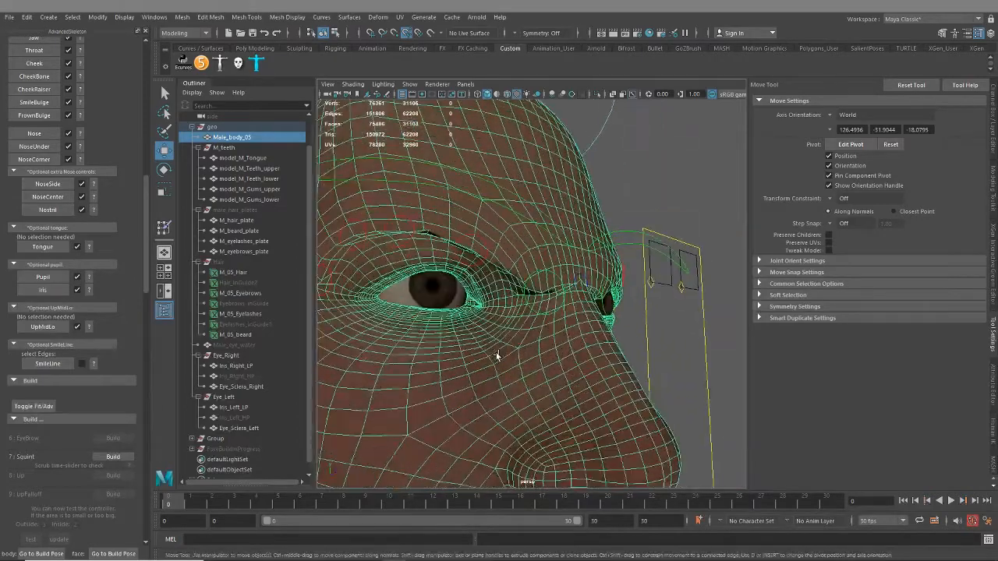
{"action": "middle_click_drag", "start_coordinate": [476, 289], "coordinate": [523, 308], "text": "alt"}
{"action": "left_click_drag", "start_coordinate": [612, 290], "coordinate": [604, 343], "text": "alt"}
{"action": "scroll", "coordinate": [604, 343], "scroll_direction": "down", "scroll_amount": 6}
{"action": "middle_click_drag", "start_coordinate": [603, 343], "coordinate": [575, 328], "text": "alt"}
{"action": "scroll", "coordinate": [593, 326], "scroll_direction": "up", "scroll_amount": 5}
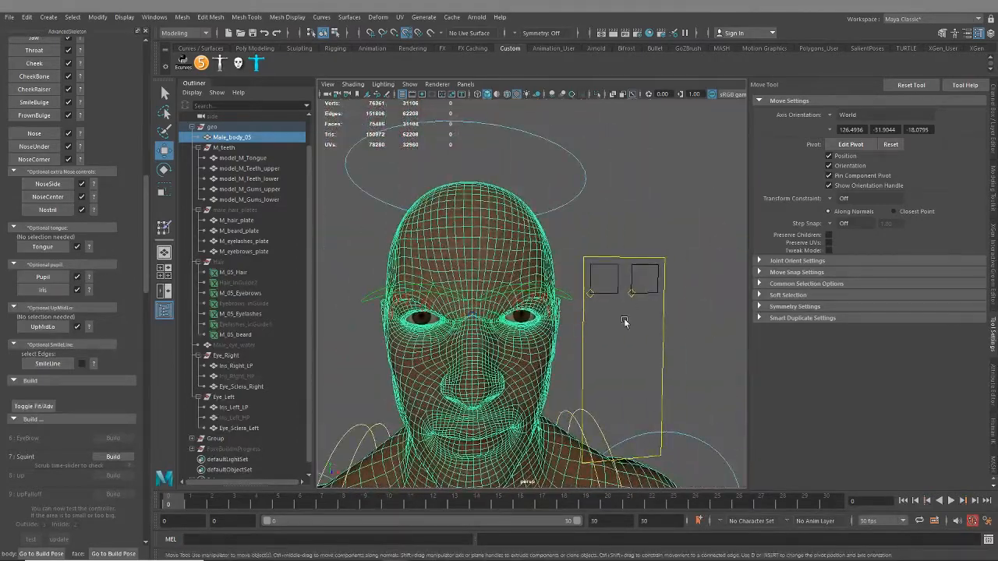
Try out both brow controls inside their boxes and reset their Translate X, Translate Y and Squeeze to 0
{"action": "left_click_drag", "start_coordinate": [614, 285], "coordinate": [614, 326]}
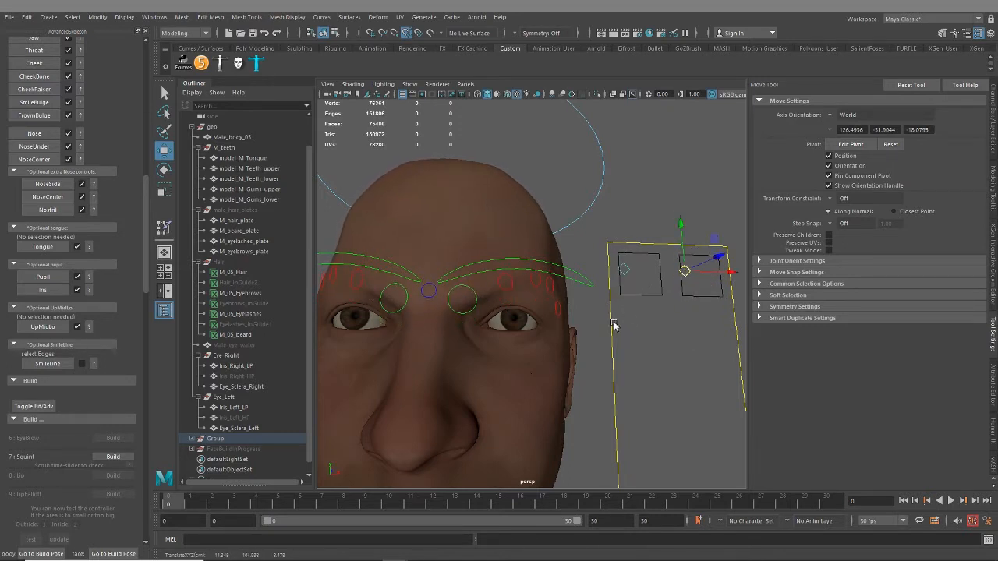
{"action": "left_click", "coordinate": [992, 123]}
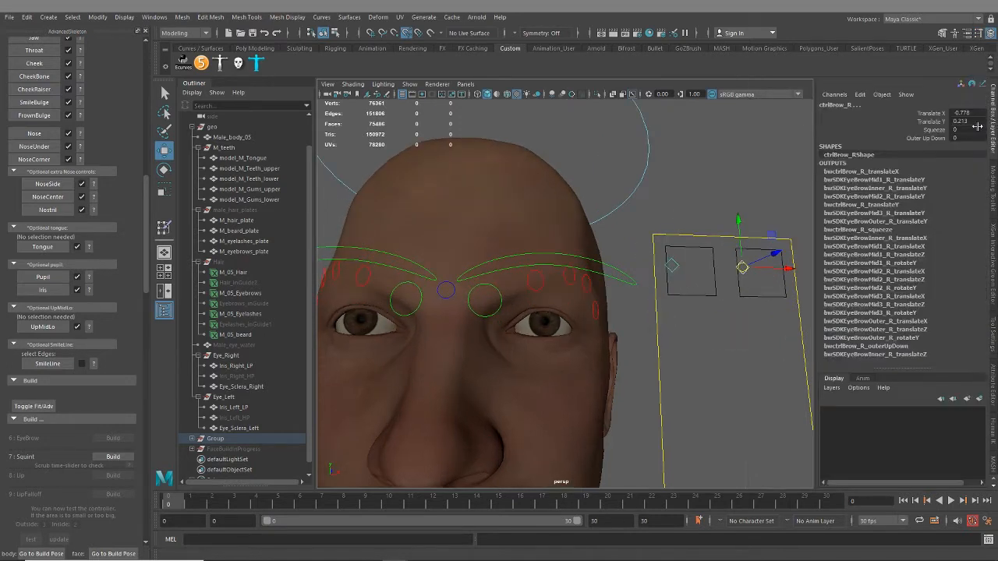
{"action": "left_click_drag", "start_coordinate": [974, 113], "coordinate": [972, 130]}
{"action": "type", "text": "0"}
{"action": "key", "text": "Return"}
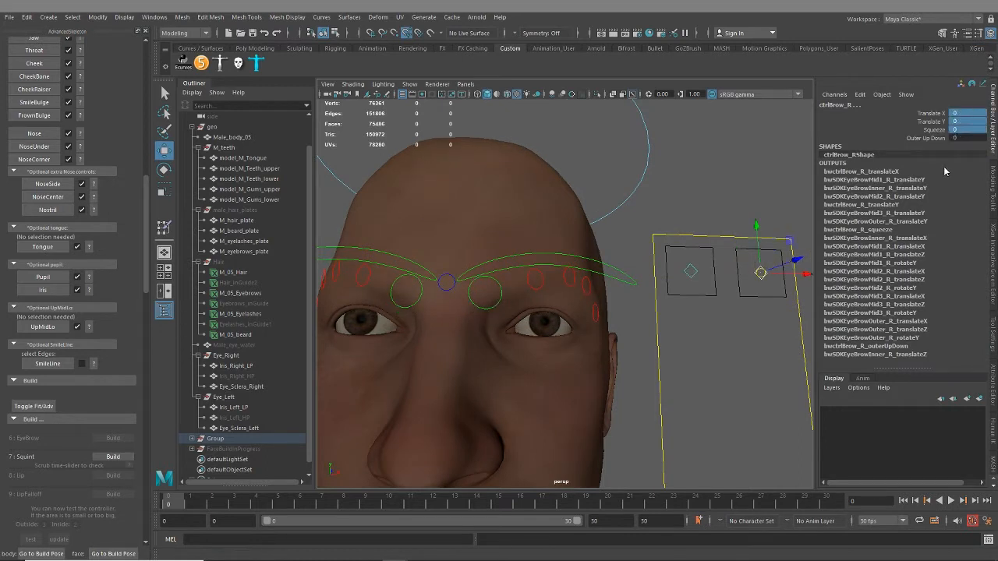
Test the Squeeze attribute of both brow controls and raise their Outer Up Down to 10
{"action": "left_click", "coordinate": [935, 131]}
{"action": "middle_click_drag", "start_coordinate": [713, 171], "coordinate": [585, 180]}
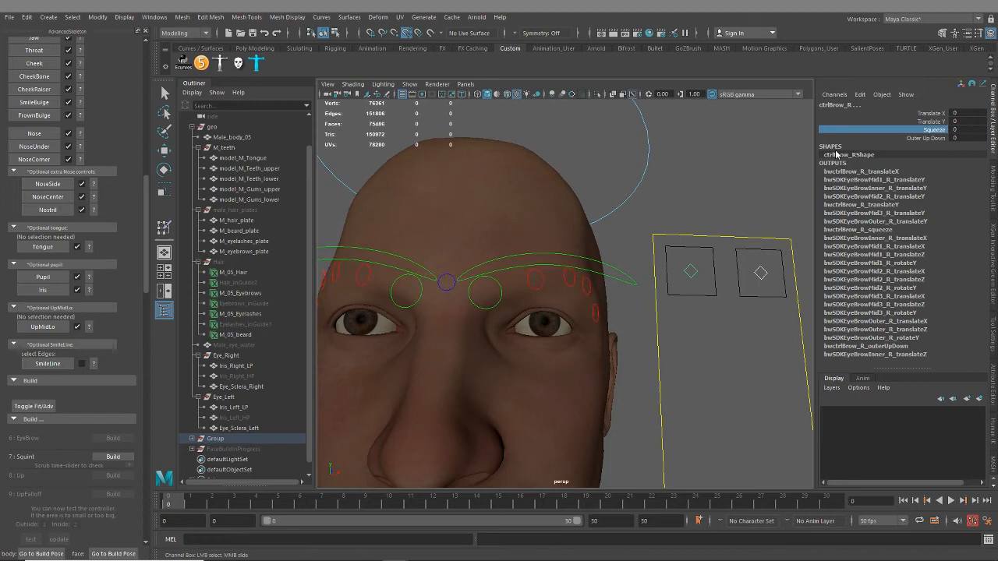
{"action": "left_click", "coordinate": [910, 139]}
{"action": "middle_click_drag", "start_coordinate": [685, 206], "coordinate": [720, 209]}
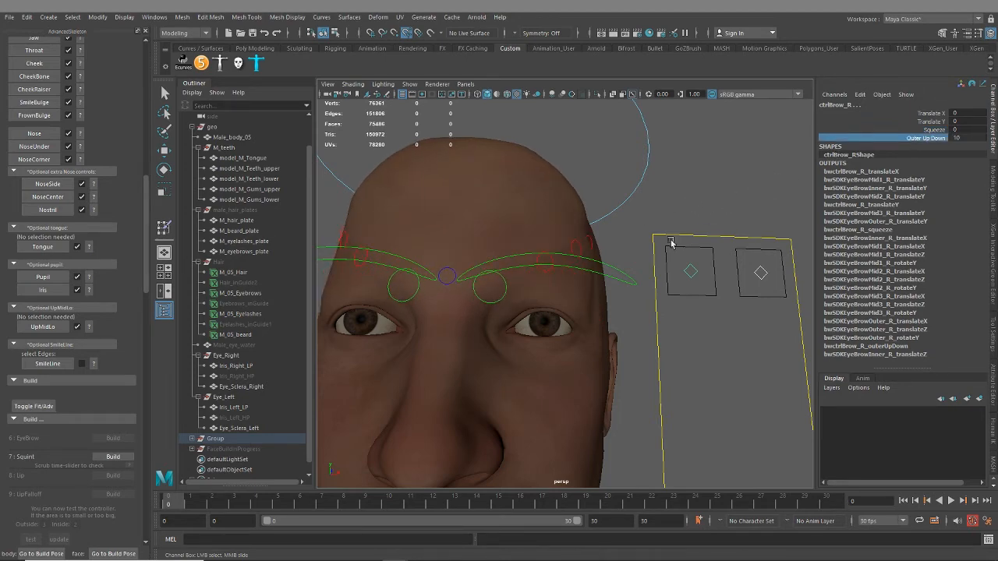
Unhide the Hair group and examine the raised outer brows with the eyebrow hair from several angles
{"action": "left_click_drag", "start_coordinate": [672, 242], "coordinate": [649, 280], "text": "alt"}
{"action": "scroll", "coordinate": [649, 280], "scroll_direction": "down", "scroll_amount": 3}
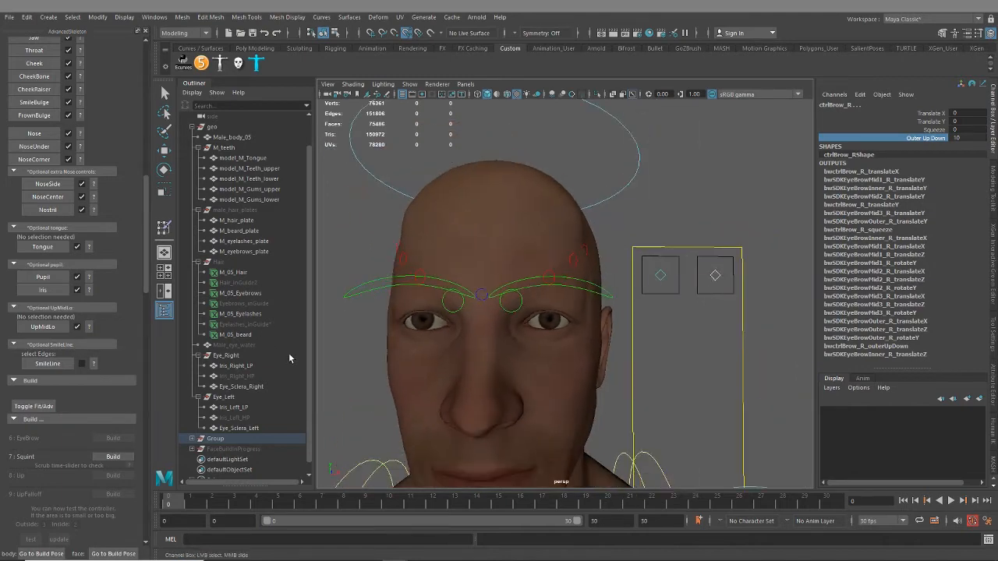
{"action": "left_click", "coordinate": [227, 264]}
{"action": "key", "text": "w"}
{"action": "key", "text": "h"}
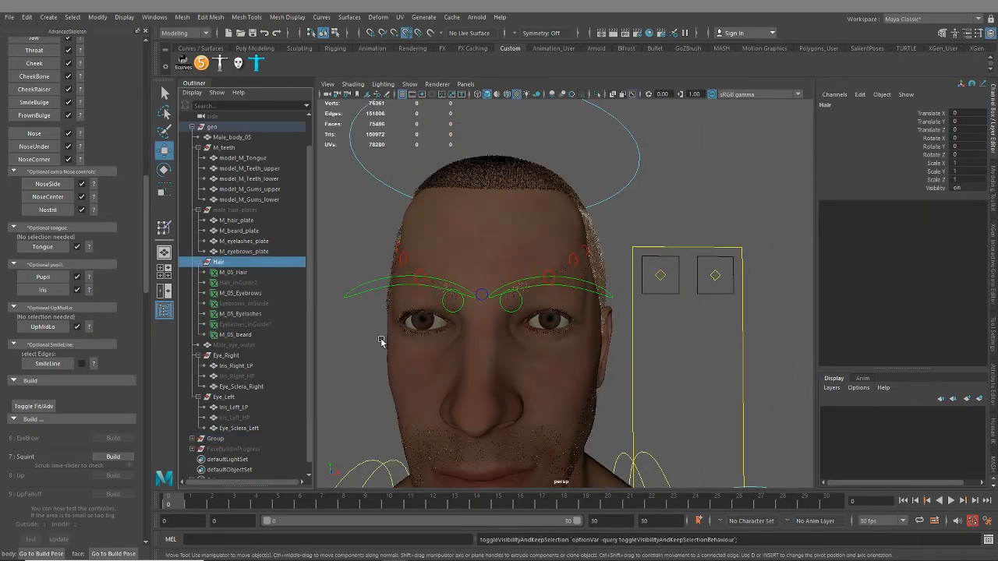
{"action": "left_click_drag", "start_coordinate": [601, 347], "coordinate": [475, 330], "text": "alt"}
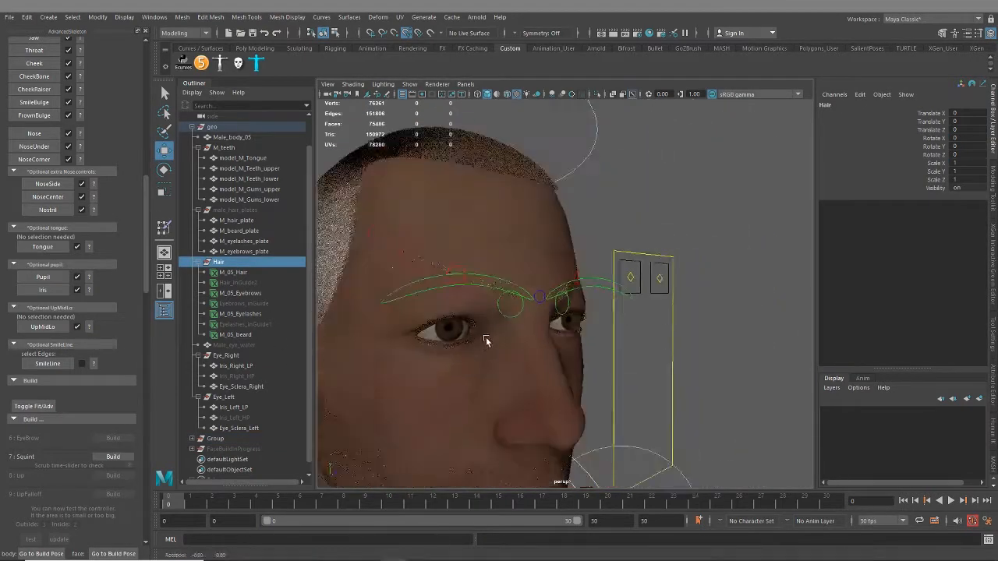
{"action": "scroll", "coordinate": [471, 335], "scroll_direction": "up", "scroll_amount": 3}
{"action": "scroll", "coordinate": [471, 335], "scroll_direction": "down", "scroll_amount": 3}
{"action": "left_click_drag", "start_coordinate": [535, 374], "coordinate": [505, 352], "text": "alt"}
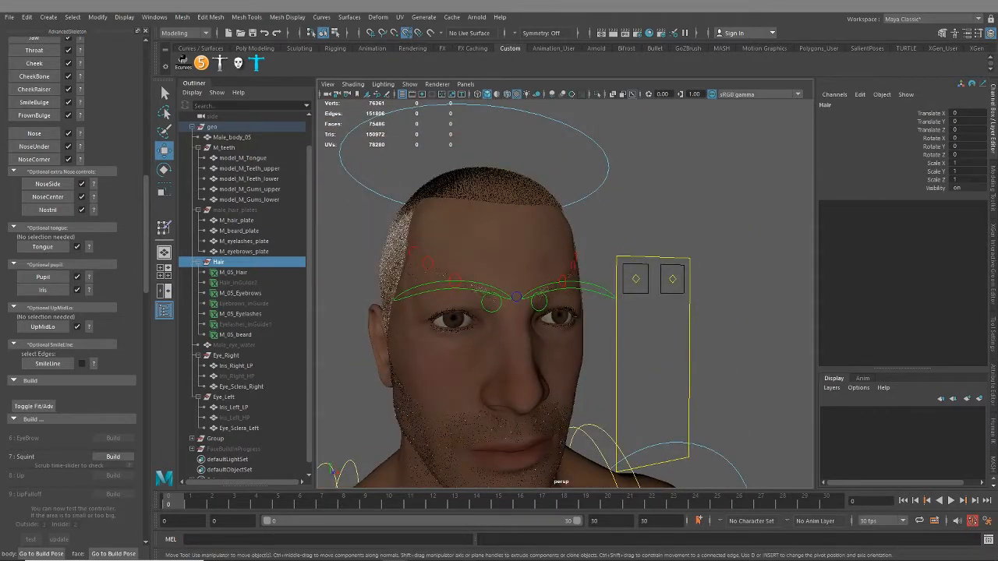
Reset Outer Up Down to 0 on both brow controls and hide the Hair group again
{"action": "left_click", "coordinate": [630, 278]}
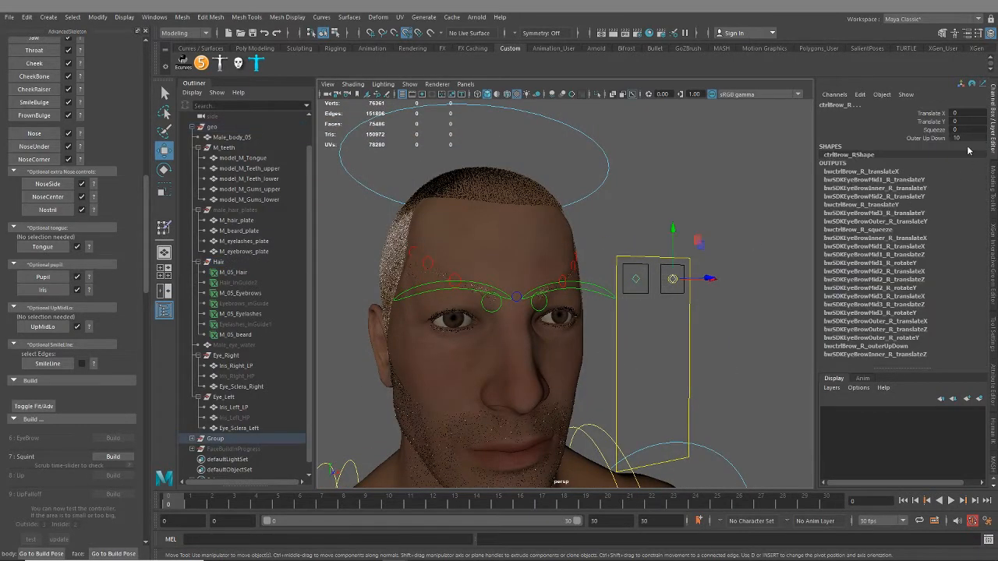
{"action": "left_click", "coordinate": [928, 138]}
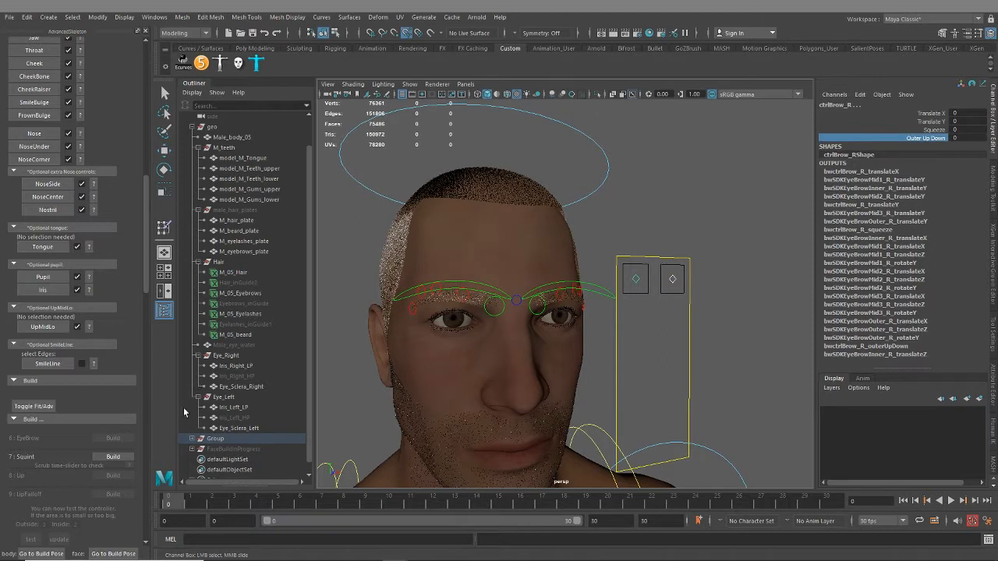
{"action": "left_click", "coordinate": [232, 263]}
{"action": "key", "text": "h"}
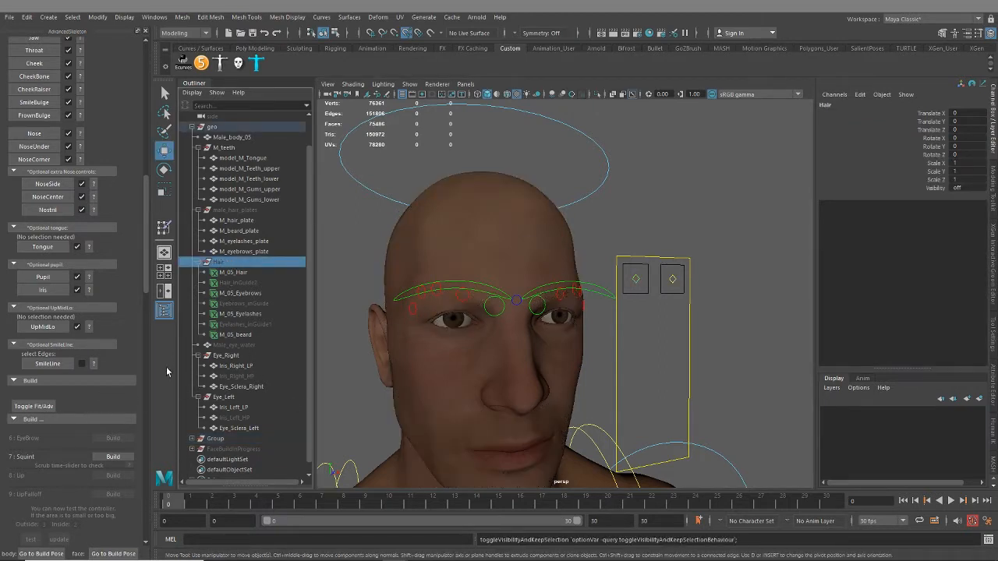
Build the Squint step and play back its animation to check the eyes
{"action": "scroll", "coordinate": [119, 437], "scroll_direction": "down", "scroll_amount": 1}
{"action": "left_click", "coordinate": [116, 426]}
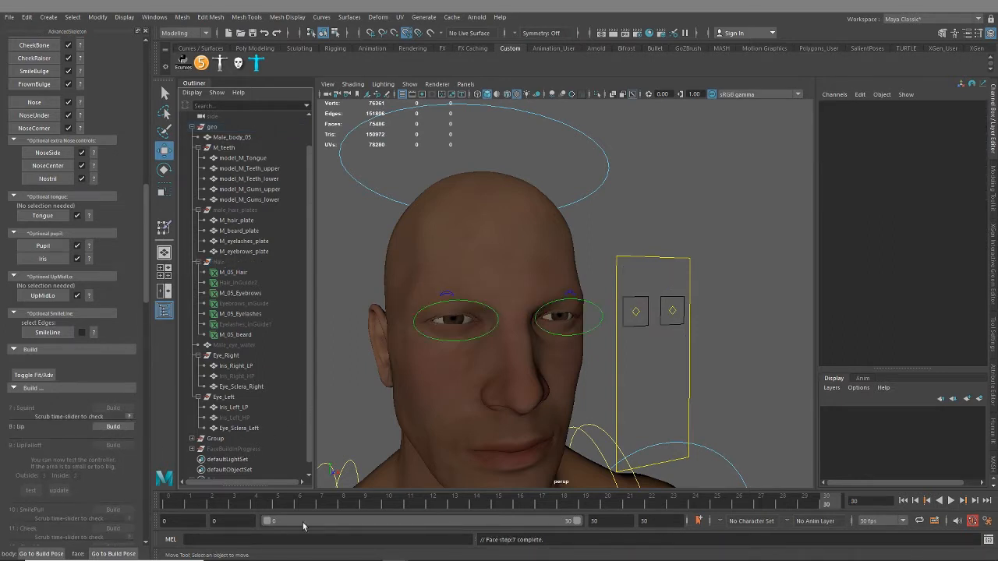
{"action": "key", "text": "alt+v"}
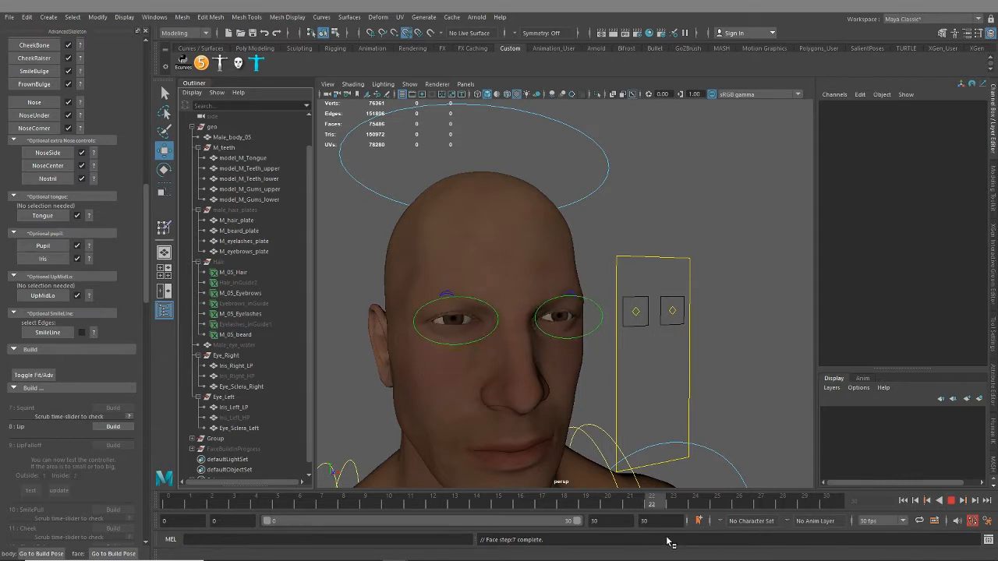
{"action": "key", "text": "alt+v"}
Build the Lip and LipFalloff steps and bring the mouth controls into view
{"action": "left_click", "coordinate": [539, 348]}
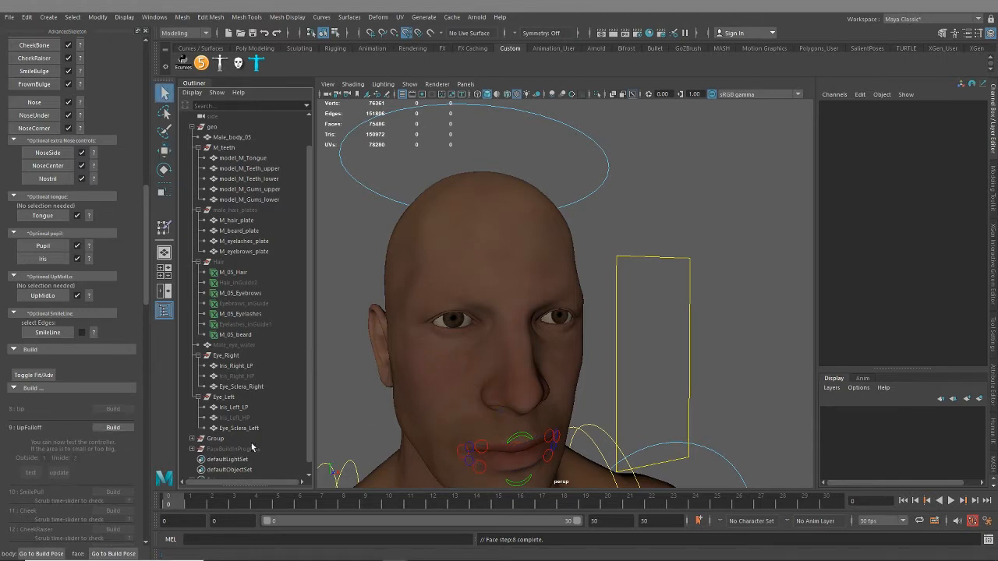
{"action": "left_click", "coordinate": [114, 429]}
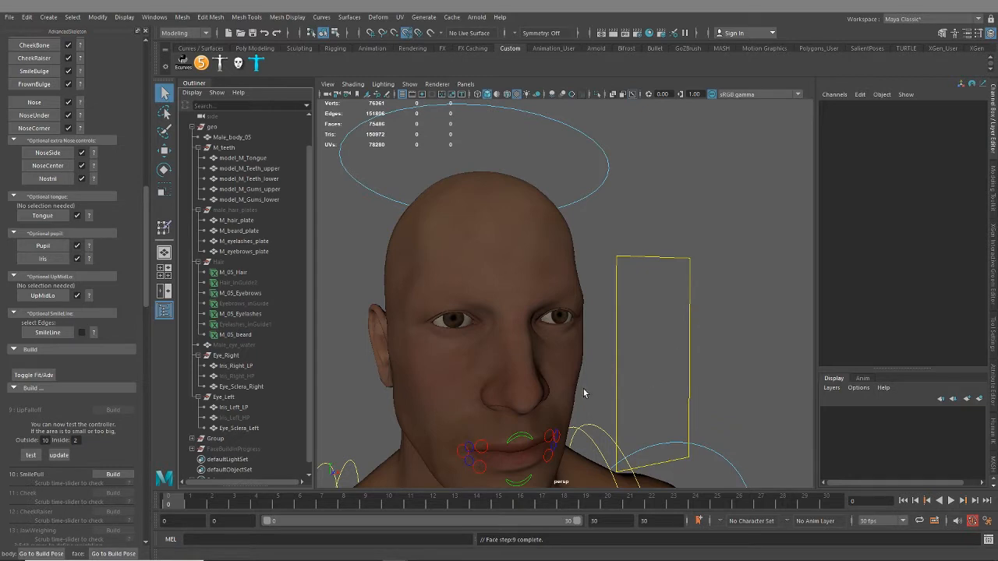
{"action": "left_click_drag", "start_coordinate": [616, 415], "coordinate": [583, 409], "text": "alt"}
{"action": "middle_click_drag", "start_coordinate": [583, 422], "coordinate": [586, 297], "text": "alt"}
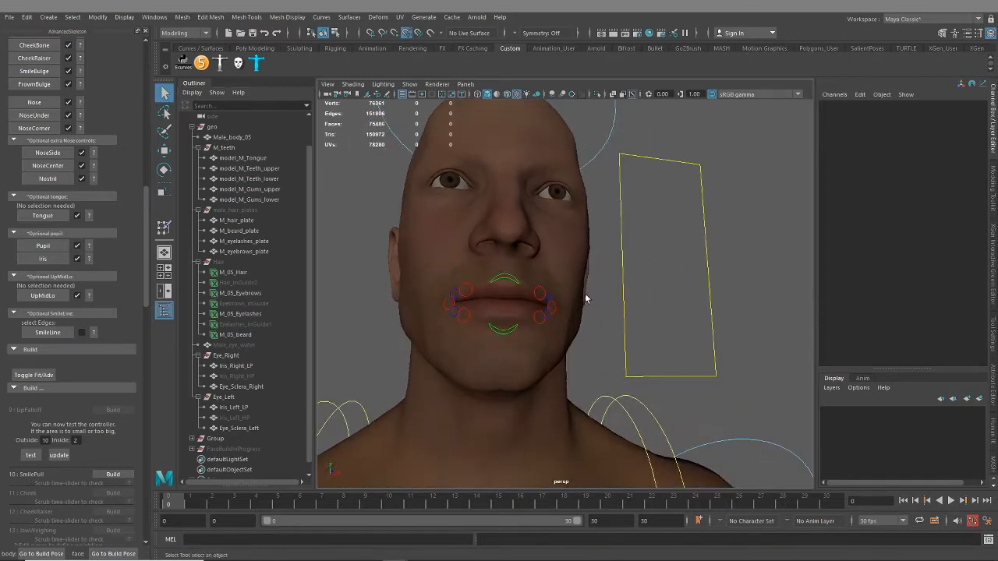
{"action": "left_click_drag", "start_coordinate": [586, 296], "coordinate": [568, 347], "text": "alt"}
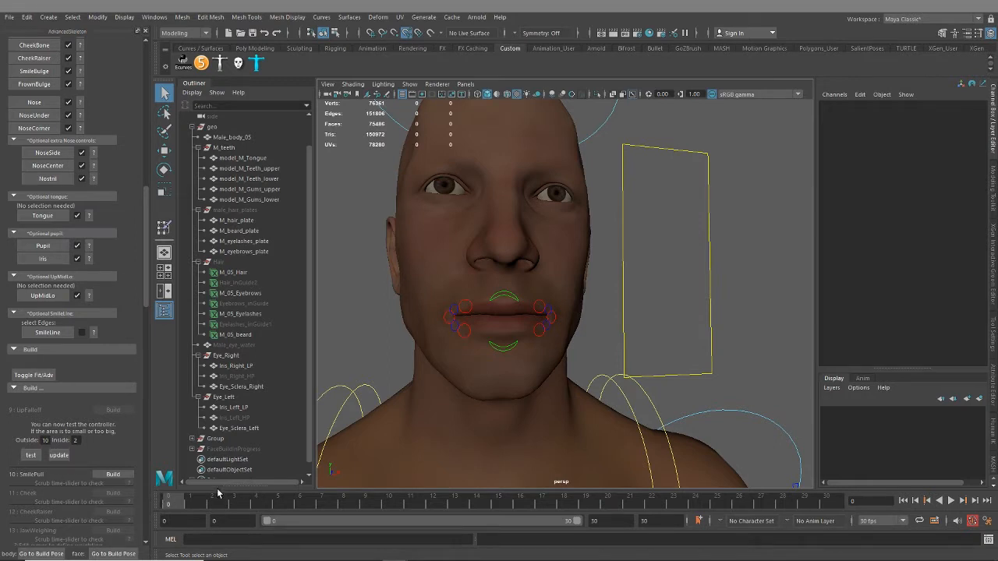
Test the lip falloff area, reduce its Outside value to 9, test it again and update the falloff
{"action": "left_click_drag", "start_coordinate": [218, 493], "coordinate": [173, 499]}
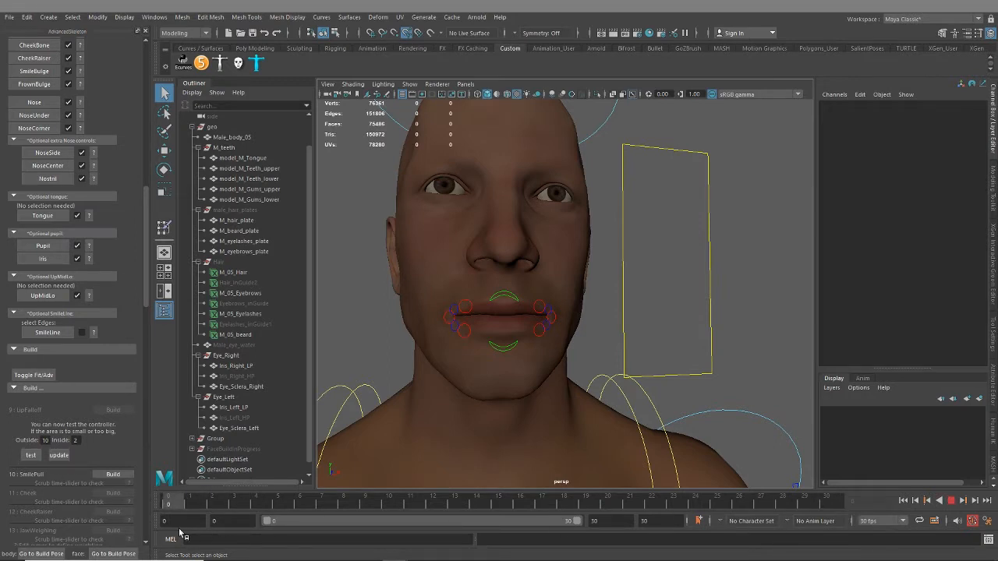
{"action": "left_click", "coordinate": [31, 456]}
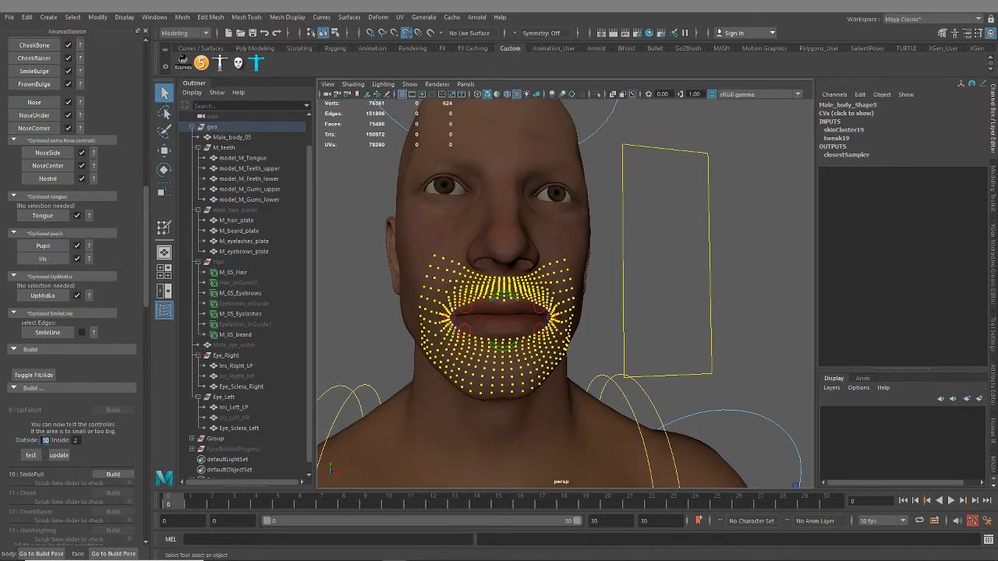
{"action": "type", "text": "9"}
{"action": "left_click", "coordinate": [31, 455]}
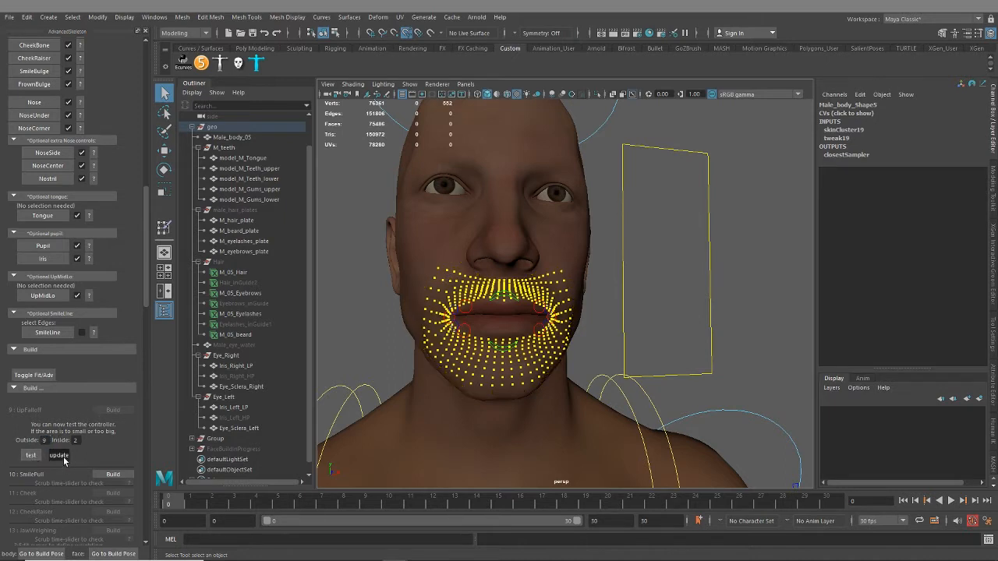
{"action": "left_click", "coordinate": [60, 455]}
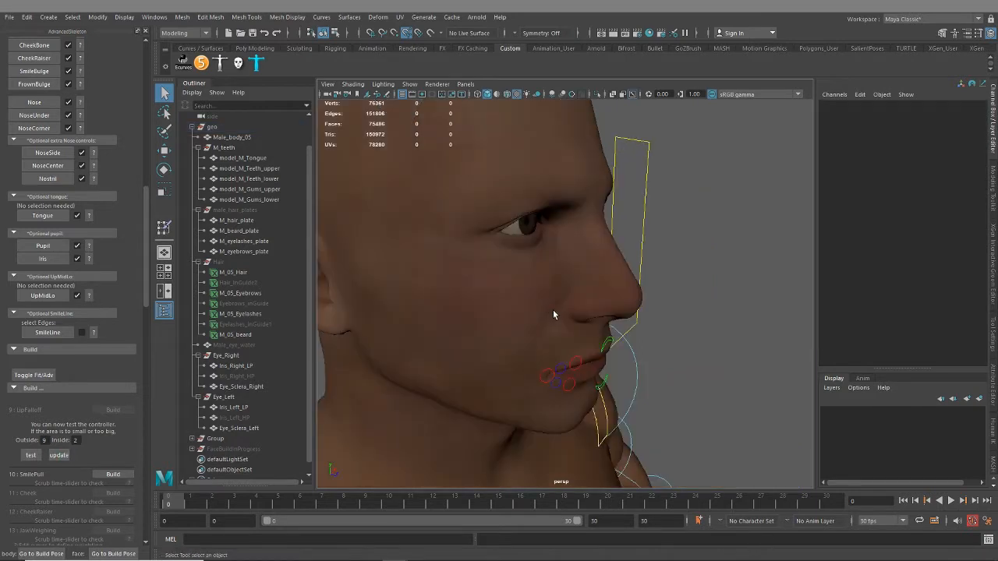
Test the lip falloff from inside the mouth, set its Inside value to 3 and update the falloff
{"action": "left_click_drag", "start_coordinate": [553, 310], "coordinate": [499, 343], "text": "alt"}
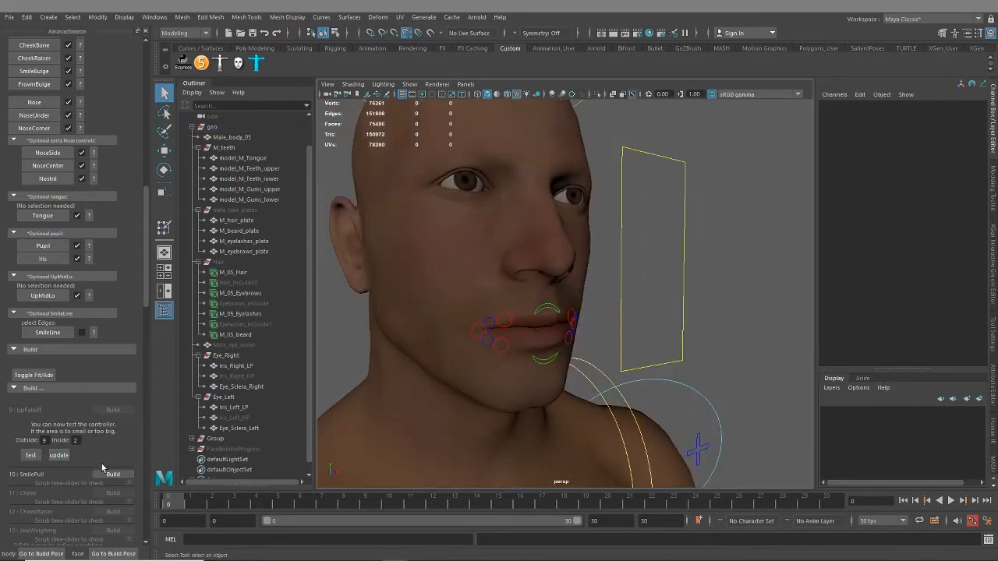
{"action": "left_click_drag", "start_coordinate": [504, 341], "coordinate": [406, 310], "text": "alt"}
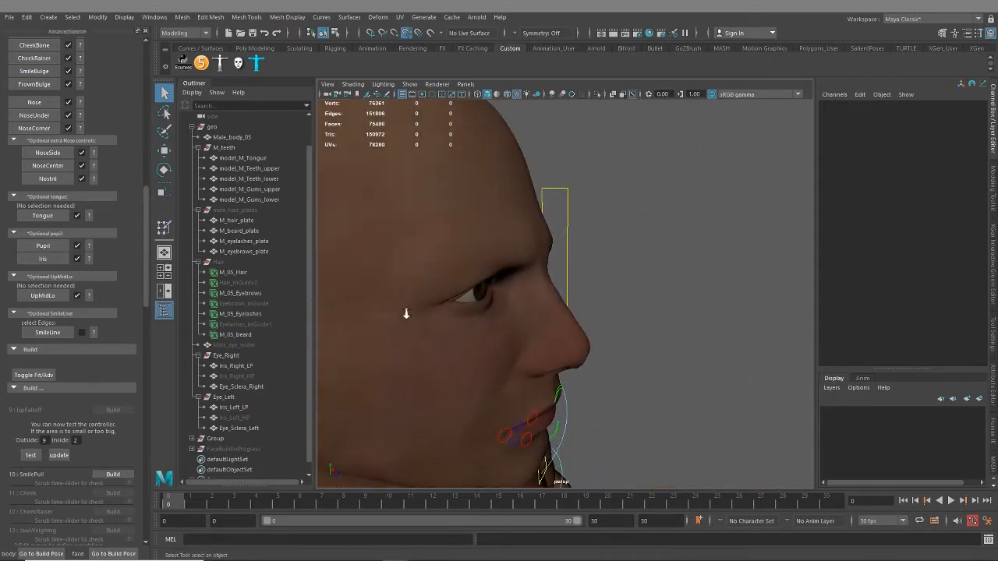
{"action": "right_click_drag", "start_coordinate": [405, 310], "coordinate": [556, 338], "text": "alt"}
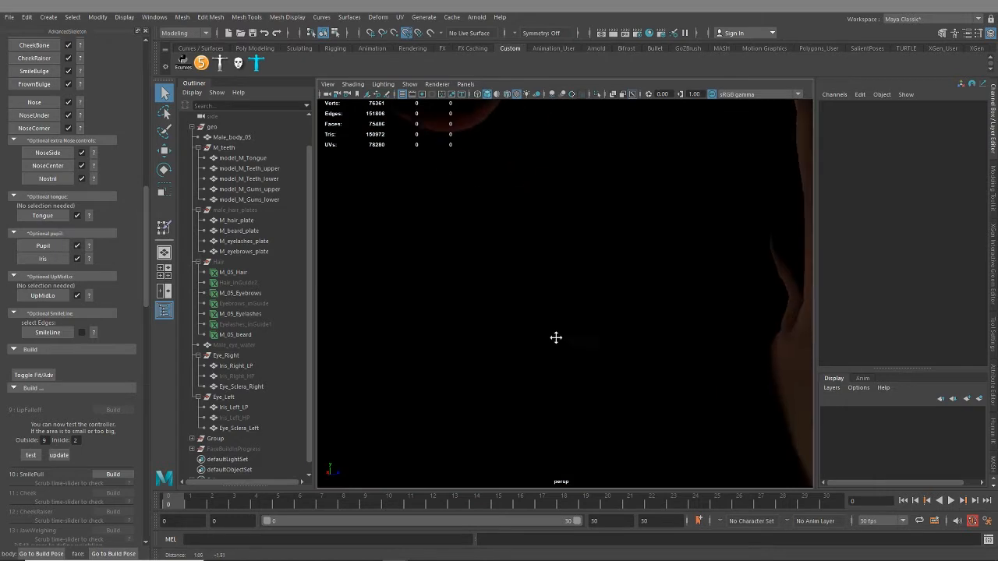
{"action": "left_click", "coordinate": [31, 454]}
{"action": "left_click_drag", "start_coordinate": [653, 371], "coordinate": [639, 347], "text": "alt"}
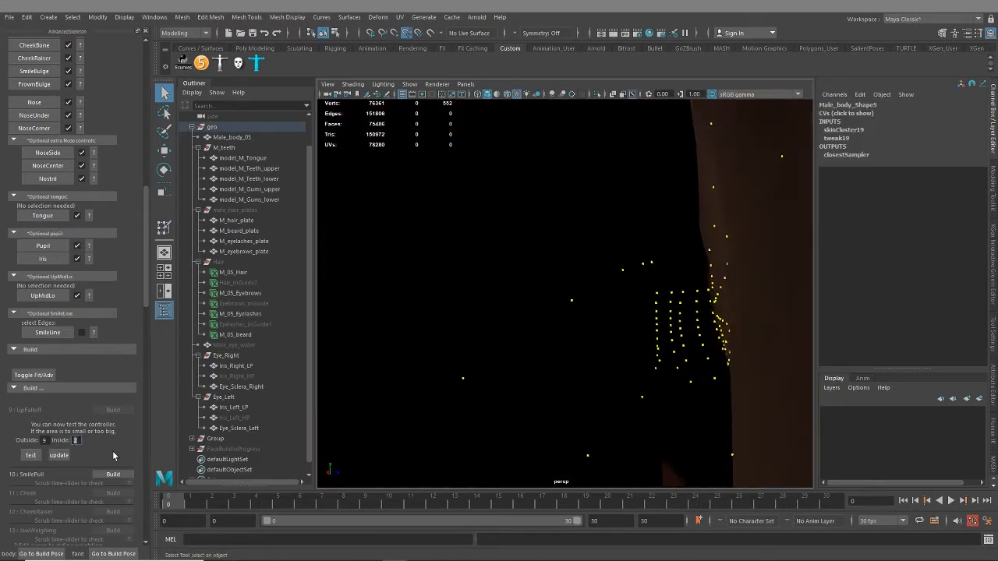
{"action": "left_click", "coordinate": [58, 455]}
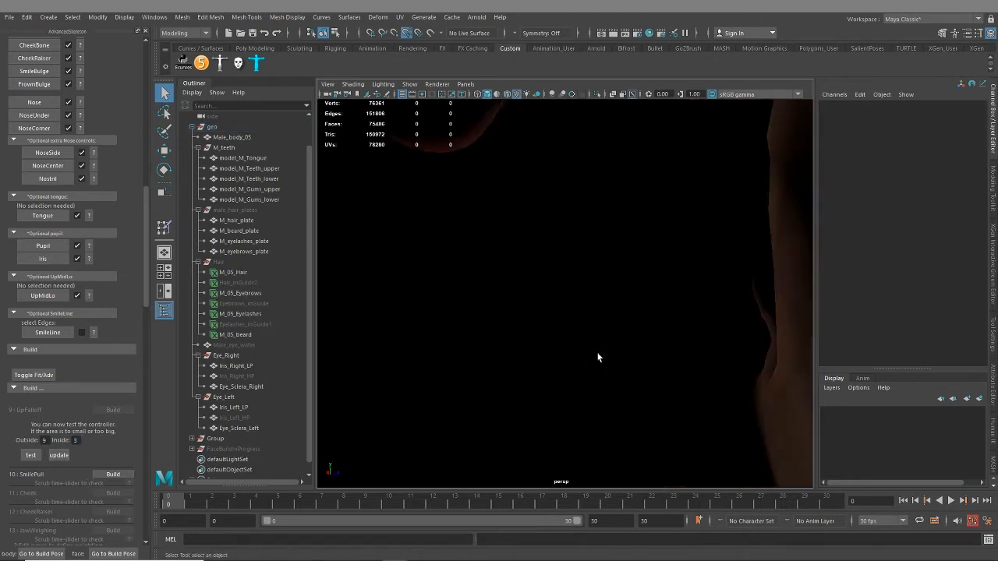
Test the updated lip falloff and check its affected vertices from the front of the mouth
{"action": "middle_click_drag", "start_coordinate": [598, 354], "coordinate": [586, 243], "text": "alt"}
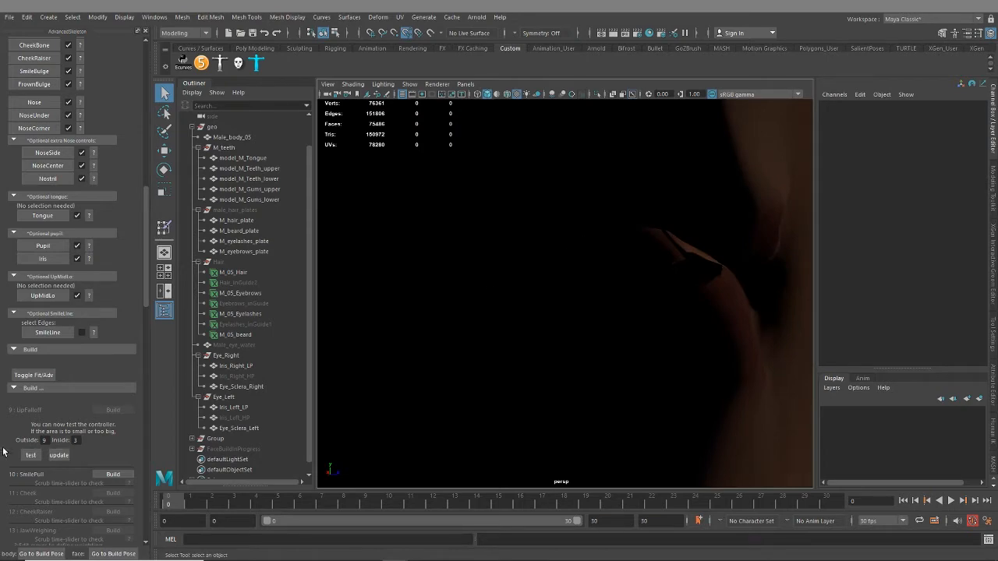
{"action": "left_click", "coordinate": [36, 455]}
{"action": "key", "text": "f"}
{"action": "left_click_drag", "start_coordinate": [599, 369], "coordinate": [444, 385], "text": "alt"}
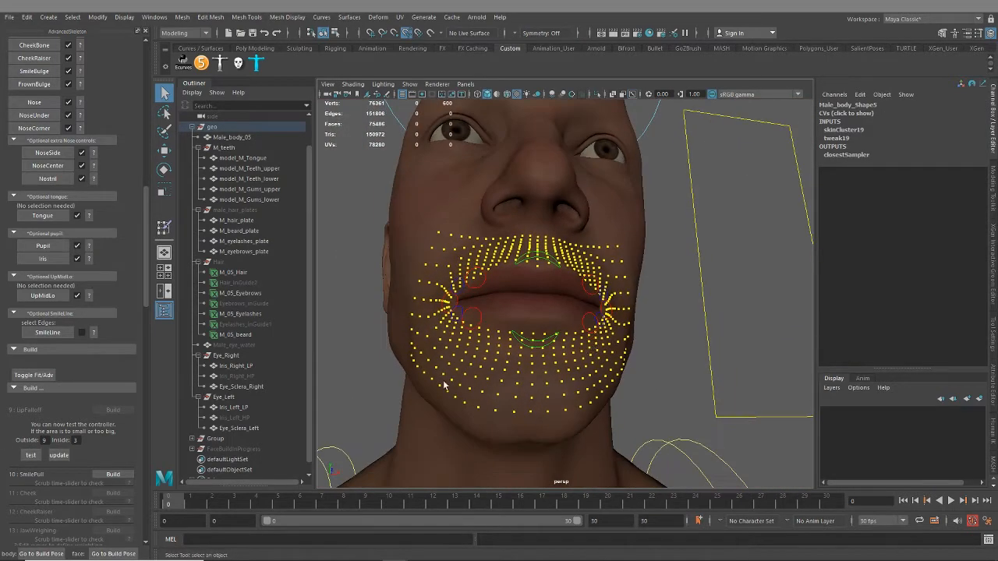
Build the SmilePull step and restore the textured display of the face
{"action": "left_click", "coordinate": [109, 475]}
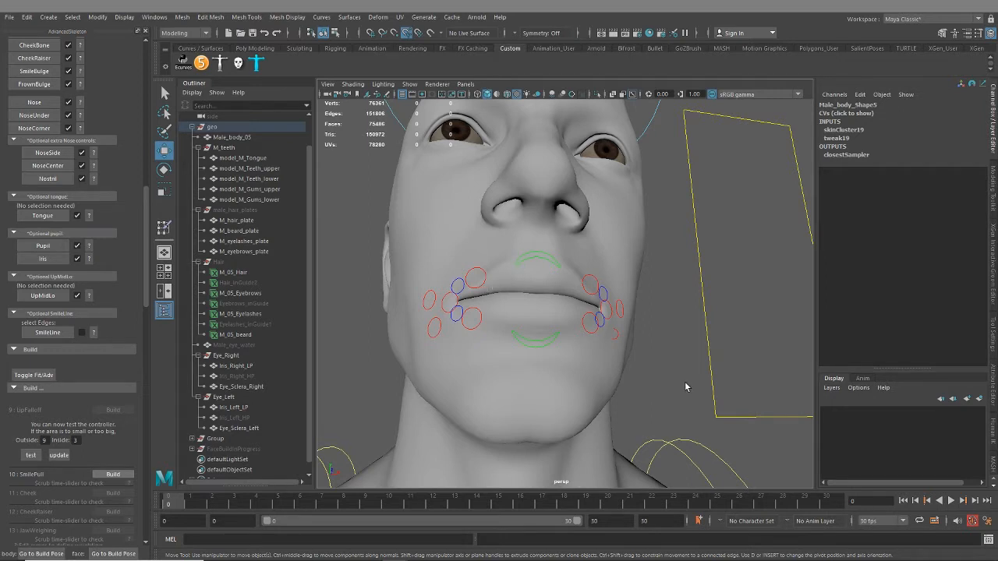
{"action": "key", "text": "6"}
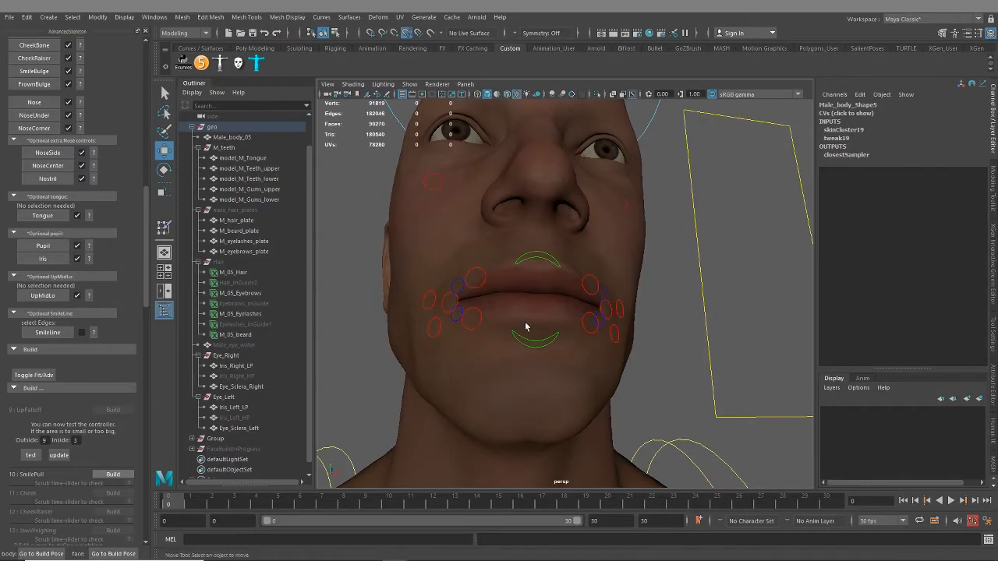
{"action": "scroll", "coordinate": [503, 324], "scroll_direction": "down", "scroll_amount": 4}
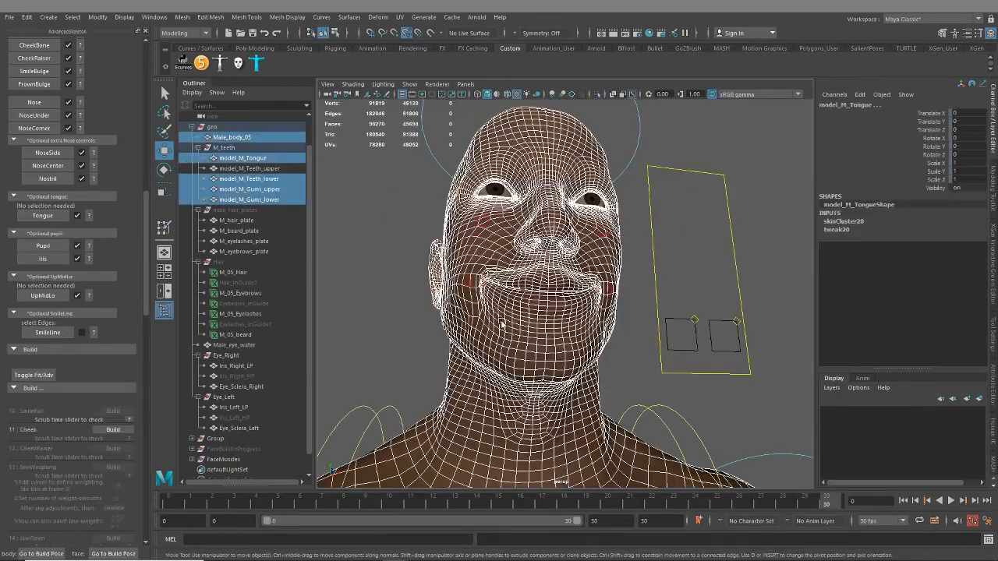
Open the help for the SmilePull check and deselect the character meshes to view the smiling face
{"action": "left_click_drag", "start_coordinate": [502, 323], "coordinate": [456, 311], "text": "alt"}
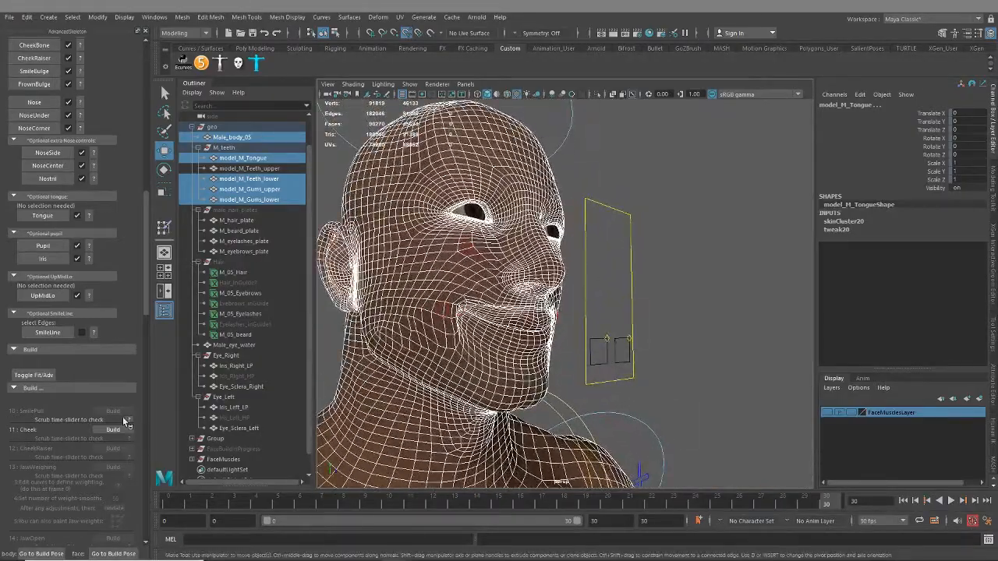
{"action": "scroll", "coordinate": [102, 420], "scroll_direction": "down", "scroll_amount": 2}
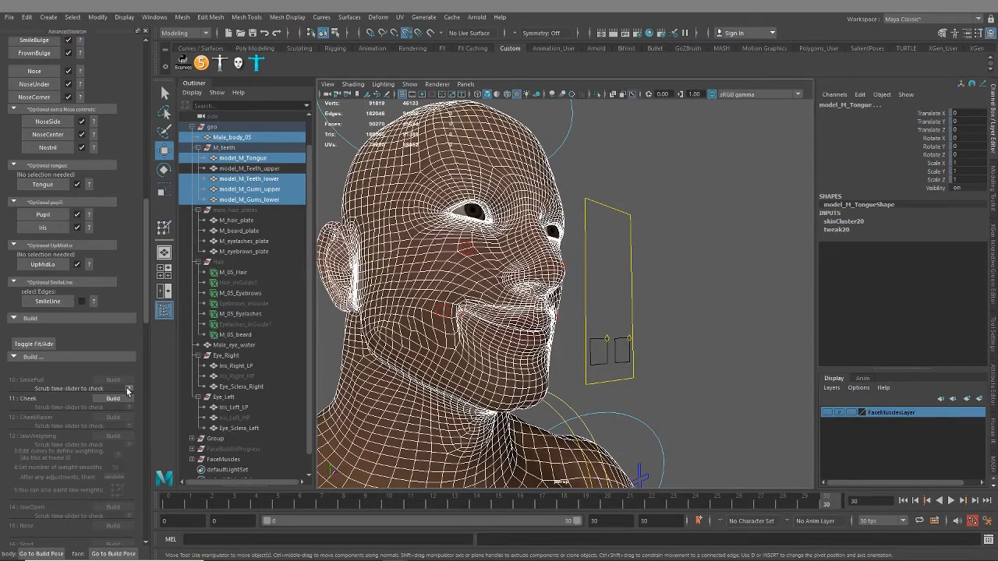
{"action": "left_click", "coordinate": [129, 389]}
{"action": "left_click_drag", "start_coordinate": [517, 417], "coordinate": [471, 326], "text": "alt"}
{"action": "left_click", "coordinate": [566, 350]}
{"action": "left_click_drag", "start_coordinate": [852, 80], "coordinate": [997, 106]}
{"action": "left_click_drag", "start_coordinate": [609, 304], "coordinate": [577, 312], "text": "alt"}
{"action": "right_click_drag", "start_coordinate": [649, 395], "coordinate": [566, 372], "text": "alt"}
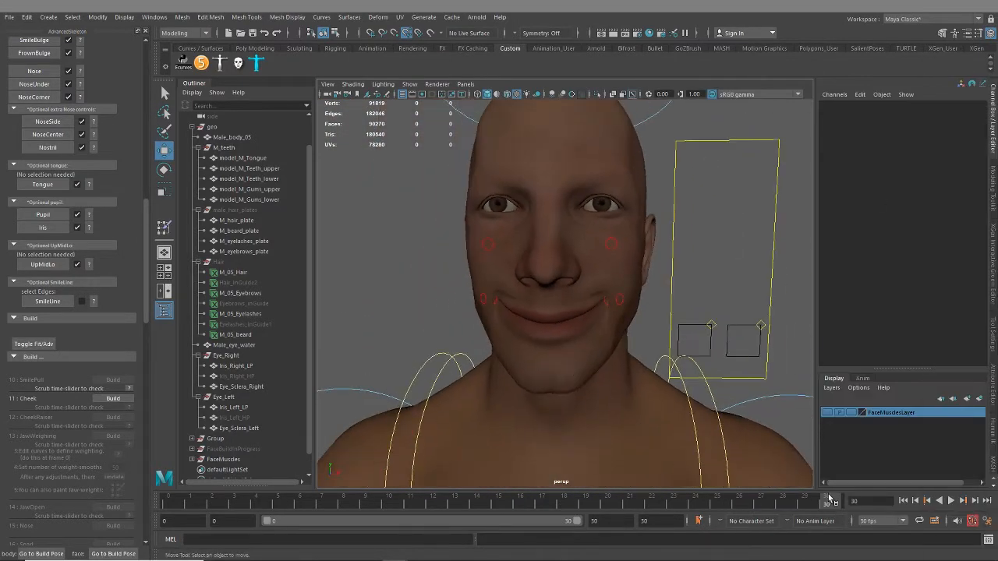
Scrub the SmilePull test animation between frames 17 and 30, checking the smile from several angles
{"action": "mouse_move", "coordinate": [833, 502]}
{"action": "left_mouse_down"}
{"action": "mouse_move", "coordinate": [173, 507]}
{"action": "mouse_move", "coordinate": [830, 507]}
{"action": "left_mouse_up"}
{"action": "left_click_drag", "start_coordinate": [696, 385], "coordinate": [659, 367], "text": "alt"}
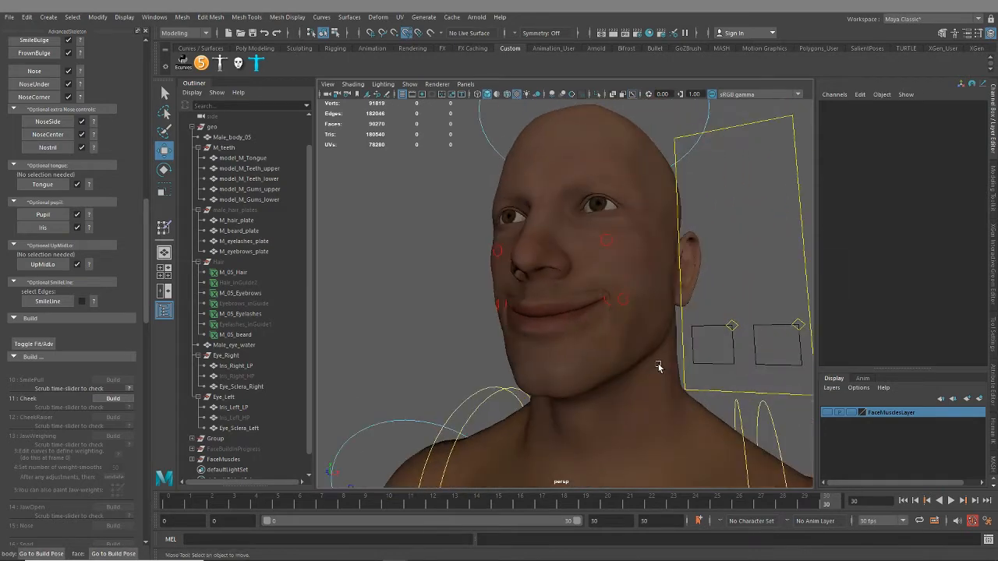
{"action": "left_click_drag", "start_coordinate": [826, 511], "coordinate": [667, 516]}
{"action": "left_click_drag", "start_coordinate": [641, 434], "coordinate": [721, 427], "text": "alt"}
{"action": "right_click_drag", "start_coordinate": [582, 372], "coordinate": [585, 397], "text": "alt"}
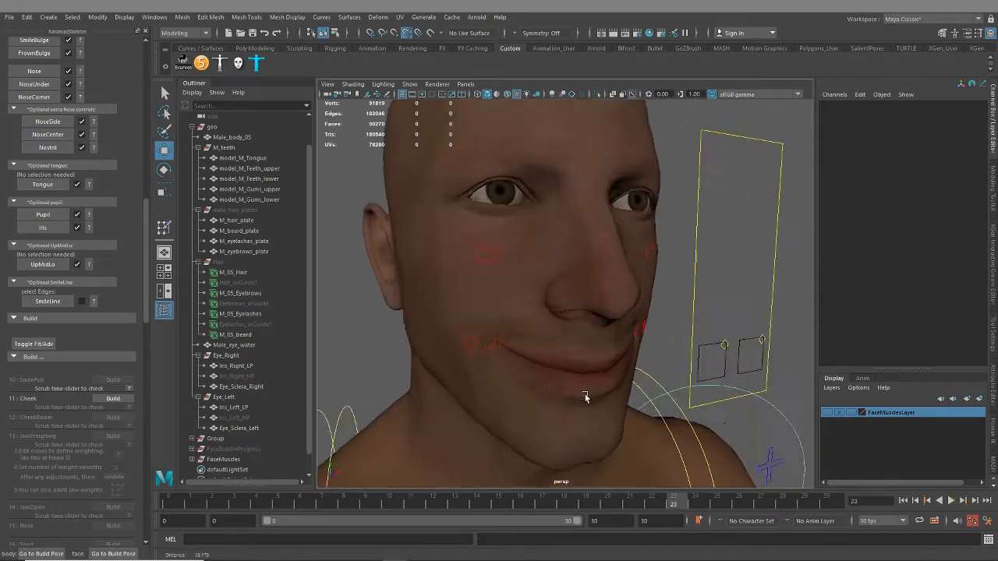
{"action": "left_click_drag", "start_coordinate": [586, 397], "coordinate": [601, 377], "text": "alt"}
{"action": "left_click_drag", "start_coordinate": [692, 503], "coordinate": [546, 506]}
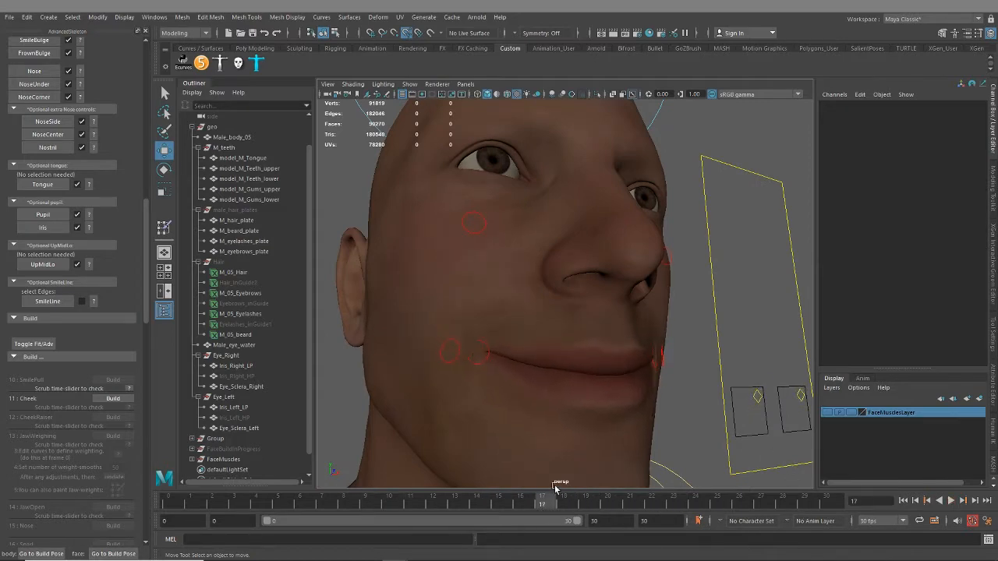
{"action": "right_click_drag", "start_coordinate": [568, 382], "coordinate": [546, 317], "text": "alt"}
{"action": "mouse_move", "coordinate": [546, 316]}
{"action": "left_mouse_down", "text": "alt"}
{"action": "mouse_move", "coordinate": [538, 327]}
{"action": "mouse_move", "coordinate": [488, 330]}
{"action": "mouse_move", "coordinate": [538, 330]}
{"action": "left_mouse_up", "text": "alt"}
{"action": "left_click_drag", "start_coordinate": [556, 506], "coordinate": [828, 516]}
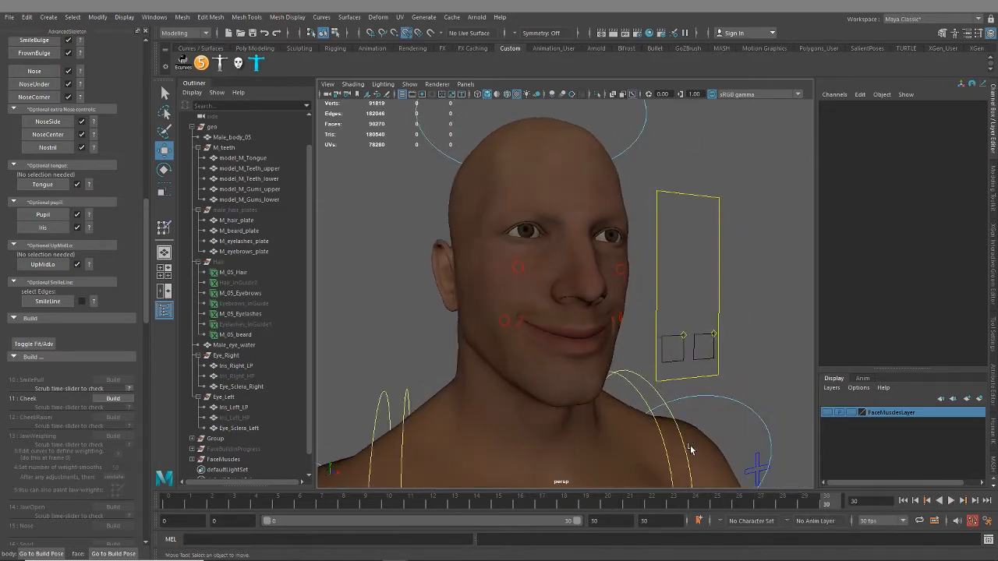
Inspect the mouth corner at frame 30 and preview the body mesh smoothed to check the smile deformation
{"action": "left_click_drag", "start_coordinate": [691, 449], "coordinate": [549, 365], "text": "alt"}
{"action": "right_click_drag", "start_coordinate": [552, 363], "coordinate": [749, 359], "text": "alt"}
{"action": "middle_click_drag", "start_coordinate": [784, 415], "coordinate": [644, 398], "text": "alt"}
{"action": "left_click_drag", "start_coordinate": [643, 398], "coordinate": [597, 301], "text": "alt"}
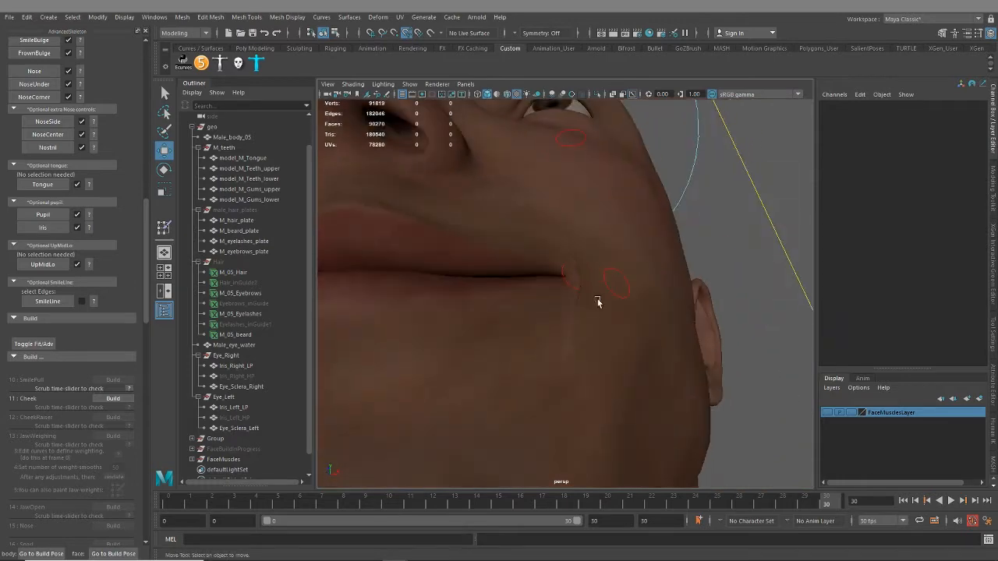
{"action": "right_click_drag", "start_coordinate": [597, 301], "coordinate": [631, 341], "text": "alt"}
{"action": "left_click_drag", "start_coordinate": [631, 341], "coordinate": [659, 337], "text": "alt"}
{"action": "left_click", "coordinate": [658, 266]}
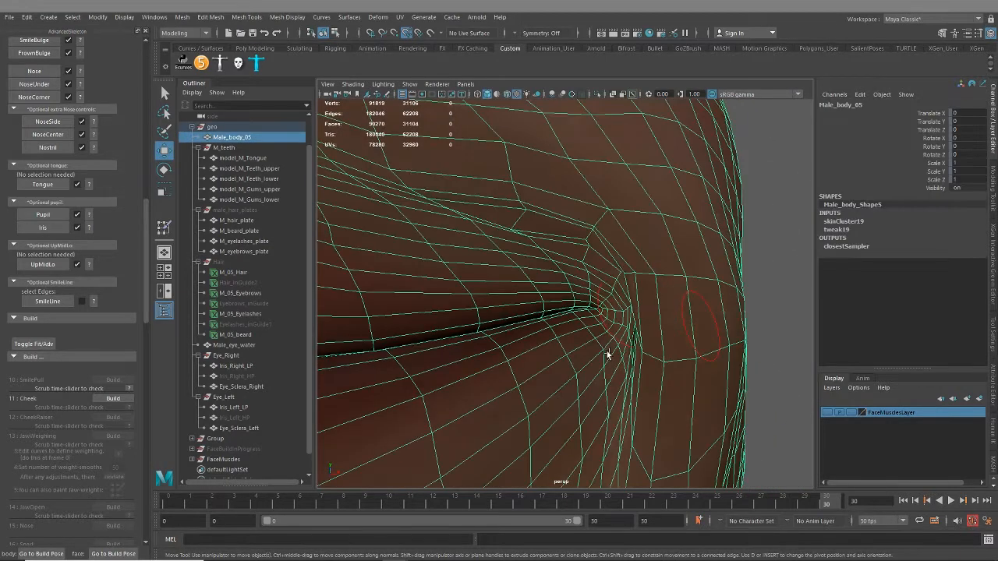
{"action": "key", "text": "3"}
{"action": "scroll", "coordinate": [616, 382], "scroll_direction": "down", "scroll_amount": 8}
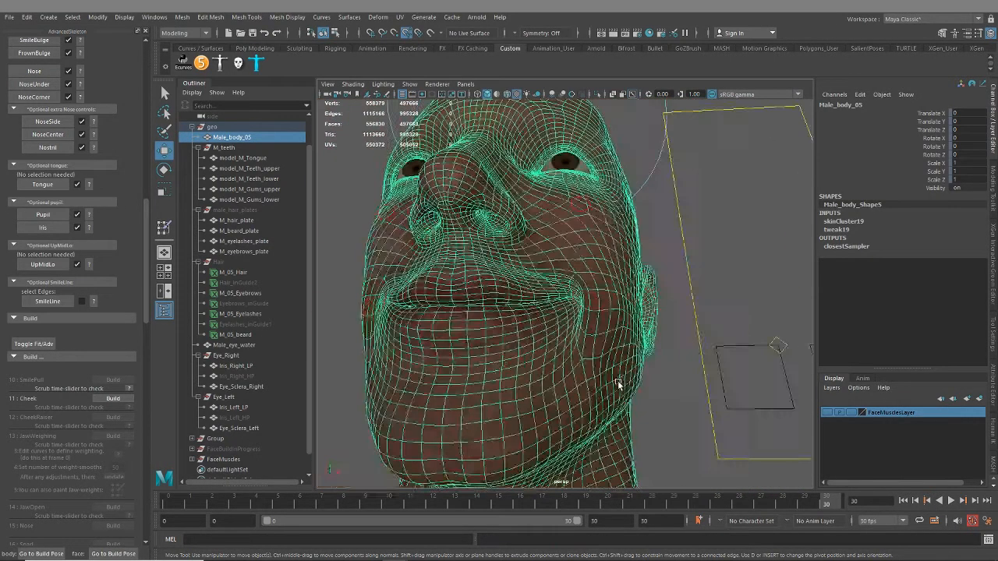
Examine the smoothed smile around the mouth, both without and with the body mesh's wireframe
{"action": "left_click", "coordinate": [662, 415]}
{"action": "left_click_drag", "start_coordinate": [661, 415], "coordinate": [644, 427], "text": "alt"}
{"action": "scroll", "coordinate": [541, 350], "scroll_direction": "up", "scroll_amount": 10}
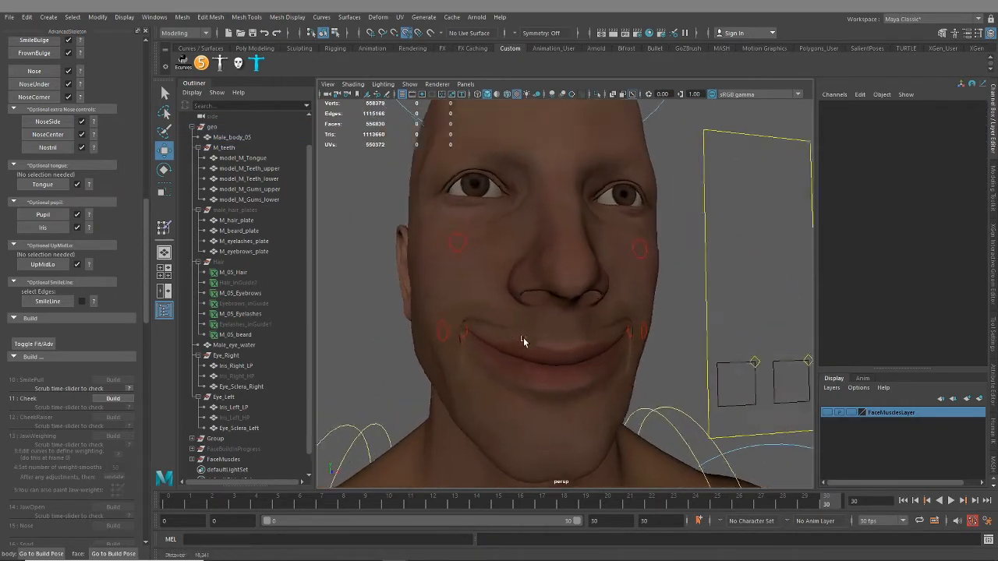
{"action": "left_click", "coordinate": [588, 357]}
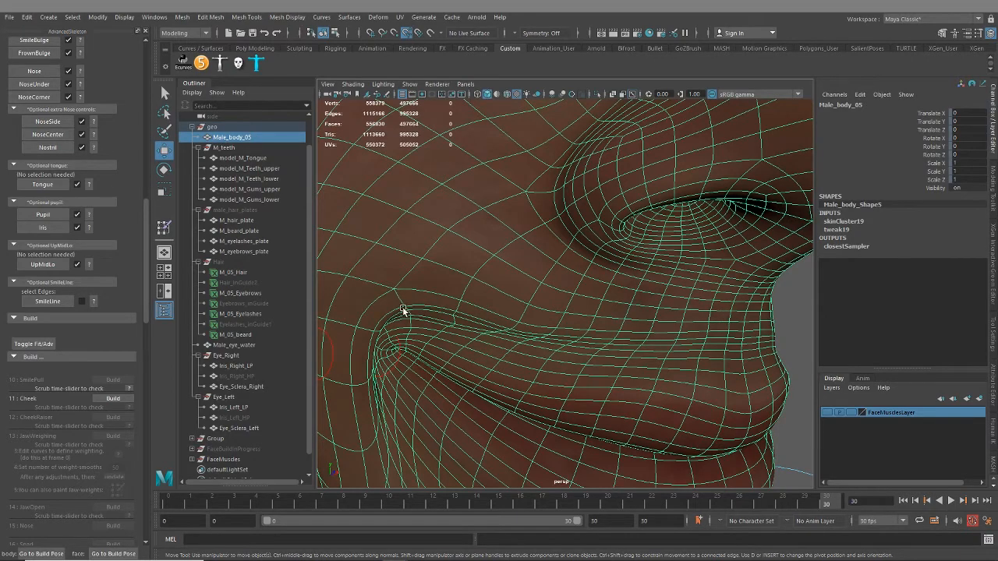
{"action": "scroll", "coordinate": [613, 353], "scroll_direction": "down", "scroll_amount": 6}
{"action": "left_click_drag", "start_coordinate": [626, 359], "coordinate": [546, 362], "text": "alt"}
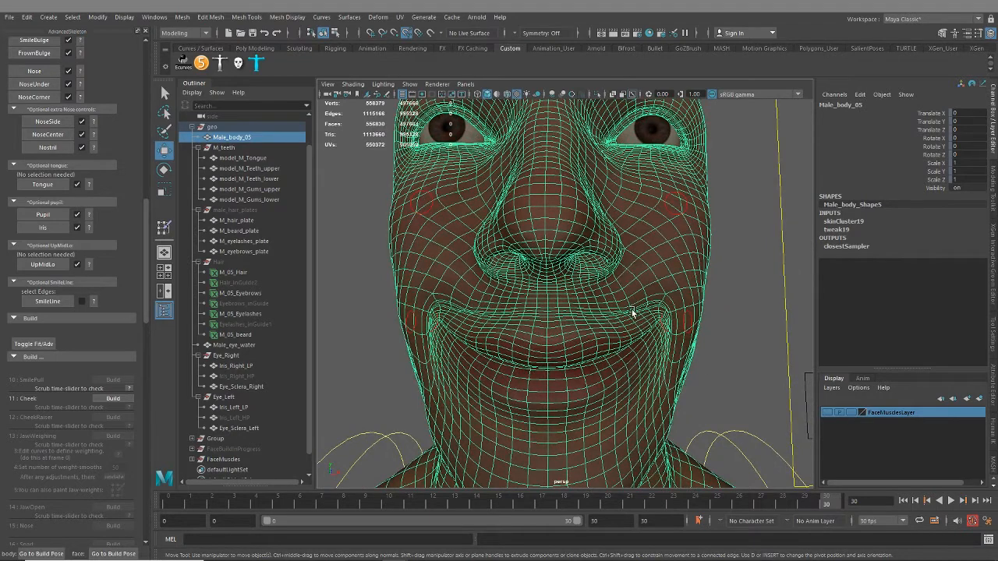
Turn off the body mesh's smooth preview, move the timeline to frame 13 and build the Cheek step
{"action": "key", "text": "1"}
{"action": "left_click", "coordinate": [433, 500]}
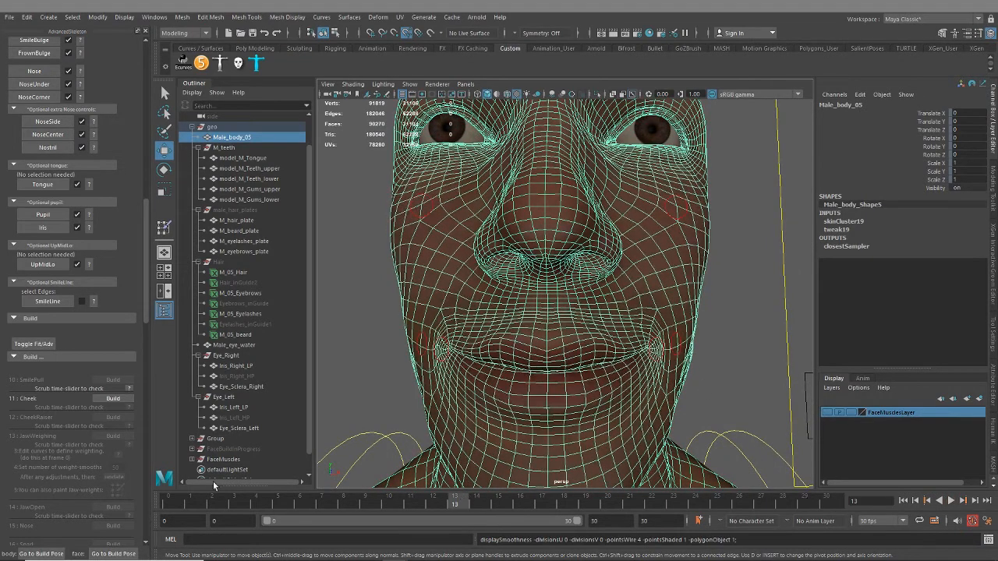
{"action": "left_click", "coordinate": [113, 398]}
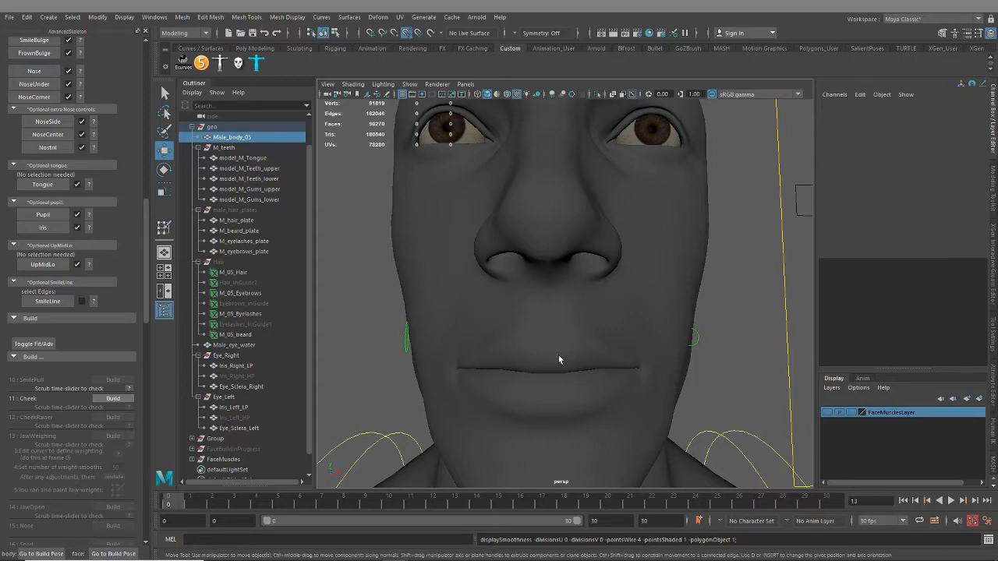
Enable smooth preview on the body mesh, deselect it and inspect the cheek area from the side
{"action": "left_click_drag", "start_coordinate": [511, 353], "coordinate": [521, 308], "text": "alt"}
{"action": "scroll", "coordinate": [512, 359], "scroll_direction": "up", "scroll_amount": 4}
{"action": "left_click", "coordinate": [509, 307]}
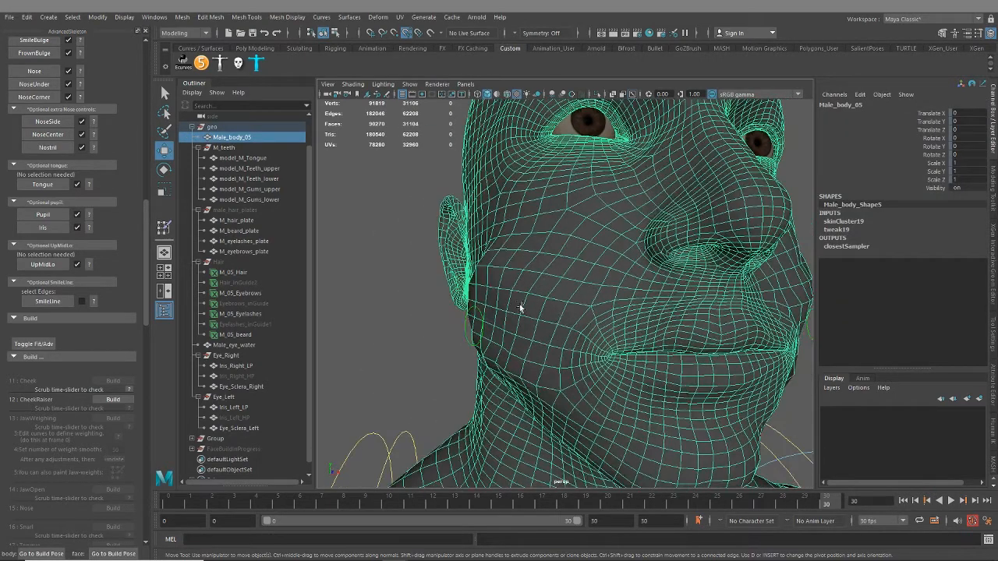
{"action": "key", "text": "3"}
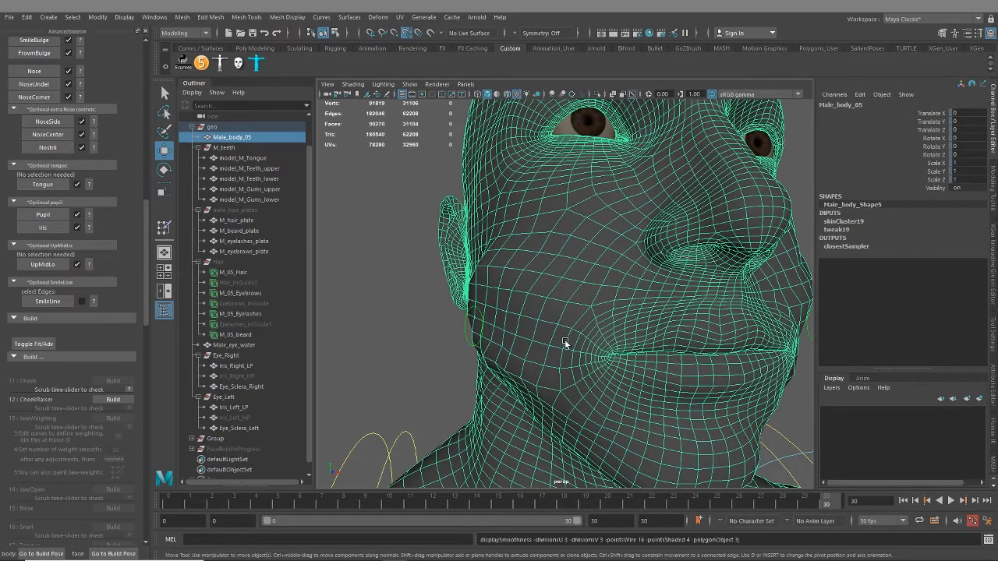
{"action": "left_click", "coordinate": [374, 350]}
{"action": "scroll", "coordinate": [541, 343], "scroll_direction": "down", "scroll_amount": 6}
{"action": "mouse_move", "coordinate": [541, 343]}
{"action": "left_mouse_down", "text": "alt"}
{"action": "mouse_move", "coordinate": [499, 338]}
{"action": "mouse_move", "coordinate": [512, 367]}
{"action": "mouse_move", "coordinate": [665, 361]}
{"action": "mouse_move", "coordinate": [584, 390]}
{"action": "mouse_move", "coordinate": [631, 362]}
{"action": "mouse_move", "coordinate": [559, 347]}
{"action": "left_mouse_up", "text": "alt"}
{"action": "scroll", "coordinate": [631, 361], "scroll_direction": "up", "scroll_amount": 6}
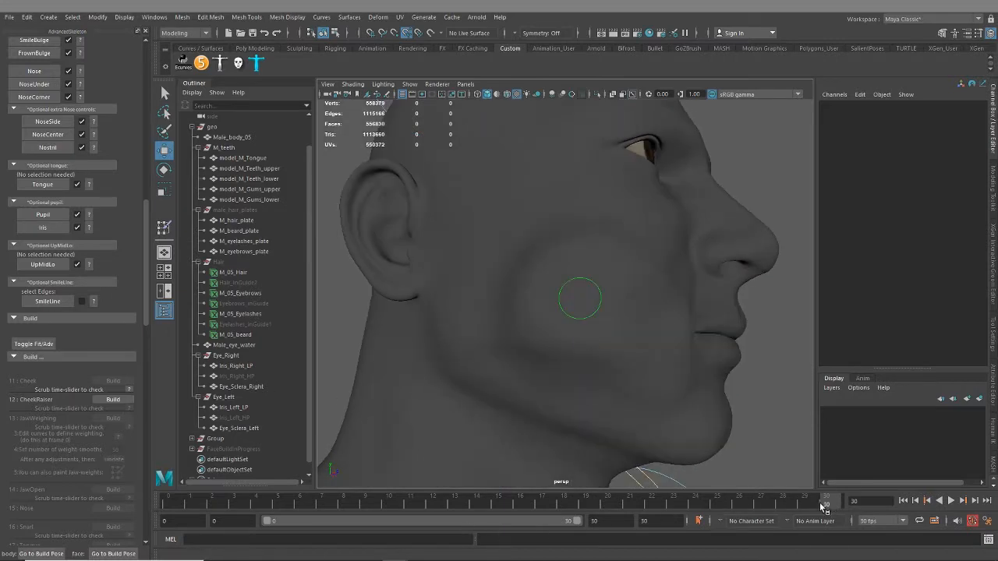
Scrub and play the Cheek test animation, checking the cheek deformation from the front and from below the chin
{"action": "left_click_drag", "start_coordinate": [820, 504], "coordinate": [190, 507]}
{"action": "scroll", "coordinate": [606, 308], "scroll_direction": "down", "scroll_amount": 5}
{"action": "left_click_drag", "start_coordinate": [660, 319], "coordinate": [575, 320], "text": "alt"}
{"action": "scroll", "coordinate": [554, 376], "scroll_direction": "down", "scroll_amount": 4}
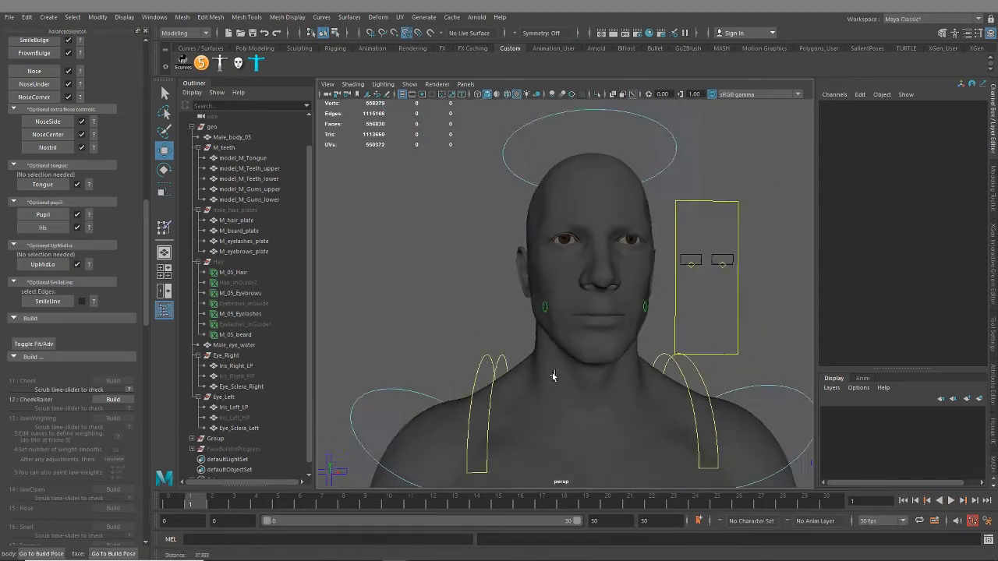
{"action": "left_click_drag", "start_coordinate": [552, 376], "coordinate": [586, 373], "text": "alt"}
{"action": "key", "text": "alt+v"}
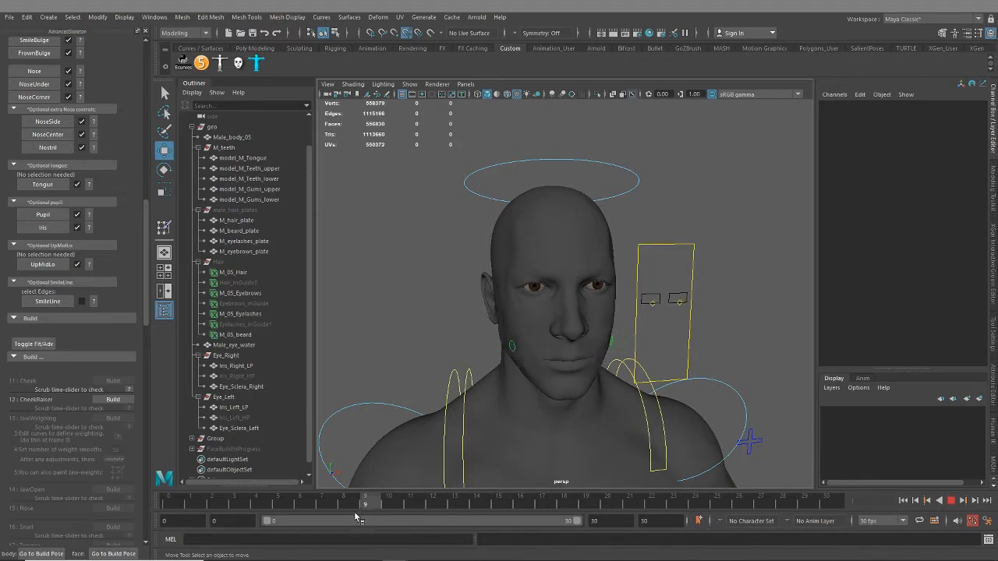
{"action": "left_click_drag", "start_coordinate": [653, 408], "coordinate": [591, 297], "text": "alt"}
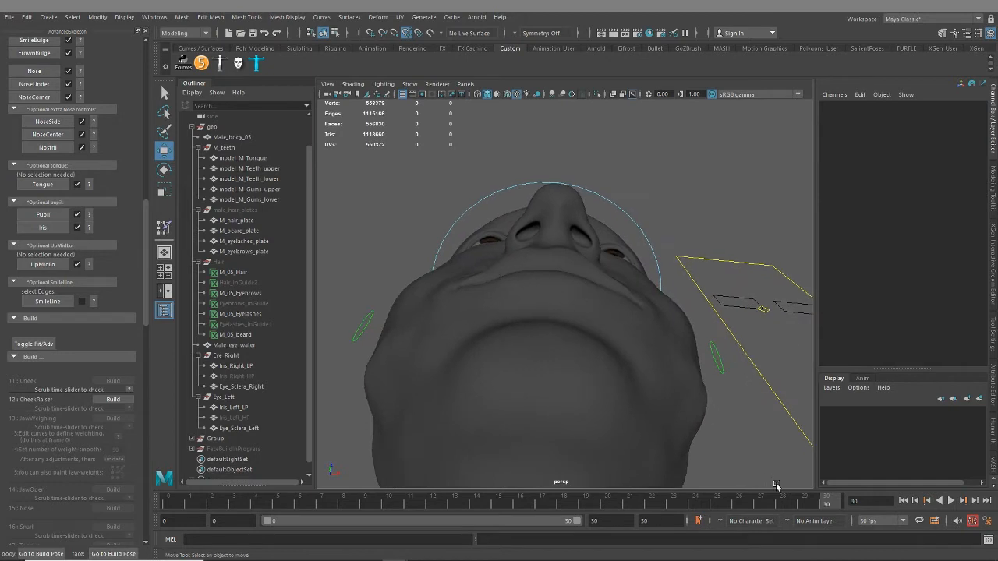
{"action": "key", "text": "alt+v"}
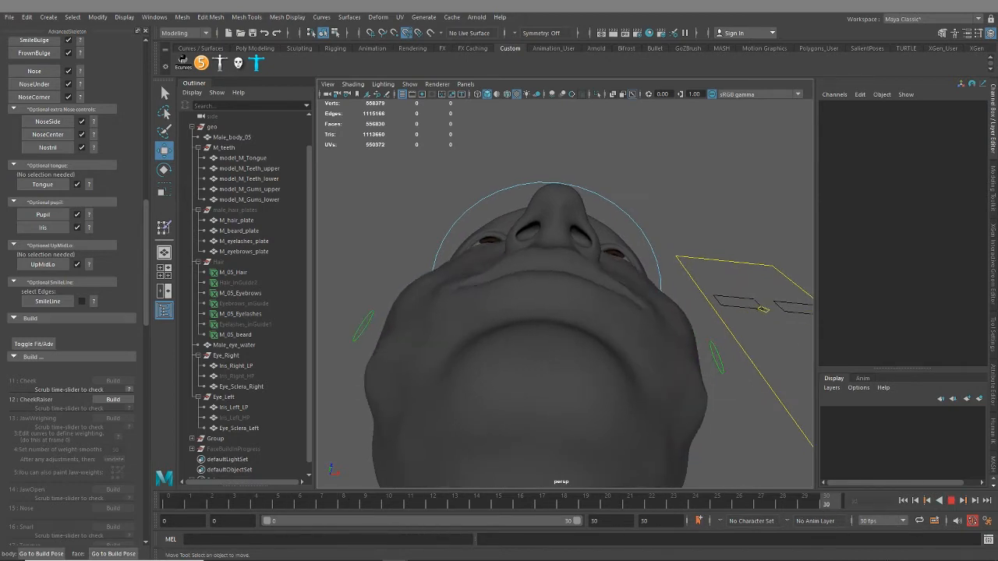
{"action": "key", "text": "alt+v"}
{"action": "left_click_drag", "start_coordinate": [617, 386], "coordinate": [584, 413], "text": "alt"}
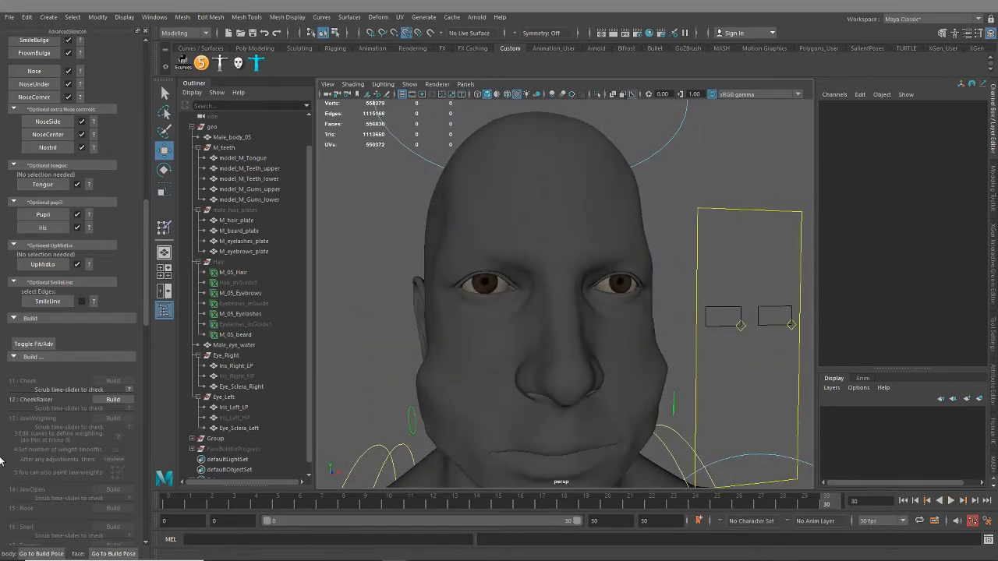
Build the CheekRaiser step and inspect the raised area beneath the eye up close
{"action": "left_click", "coordinate": [109, 400]}
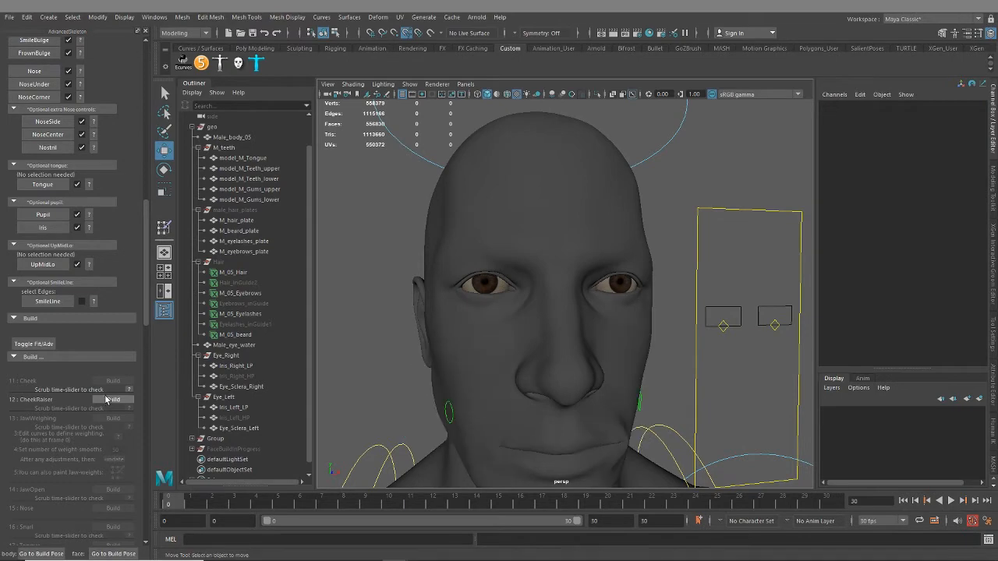
{"action": "left_click_drag", "start_coordinate": [515, 355], "coordinate": [573, 343], "text": "alt"}
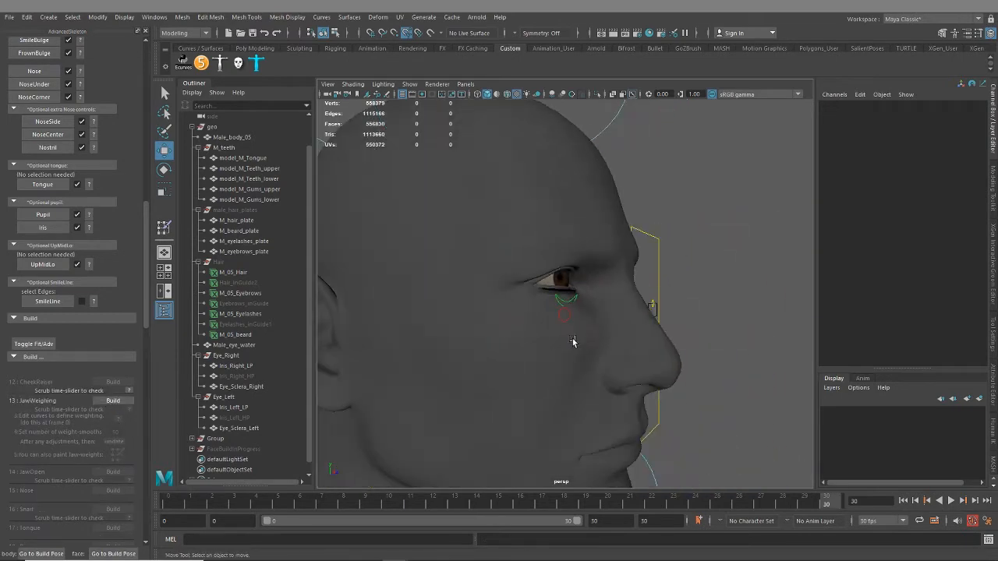
{"action": "right_click_drag", "start_coordinate": [573, 343], "coordinate": [662, 404], "text": "alt"}
{"action": "left_click_drag", "start_coordinate": [662, 404], "coordinate": [609, 381], "text": "alt"}
{"action": "right_click_drag", "start_coordinate": [540, 365], "coordinate": [564, 377], "text": "alt"}
{"action": "left_click_drag", "start_coordinate": [563, 377], "coordinate": [586, 352], "text": "alt"}
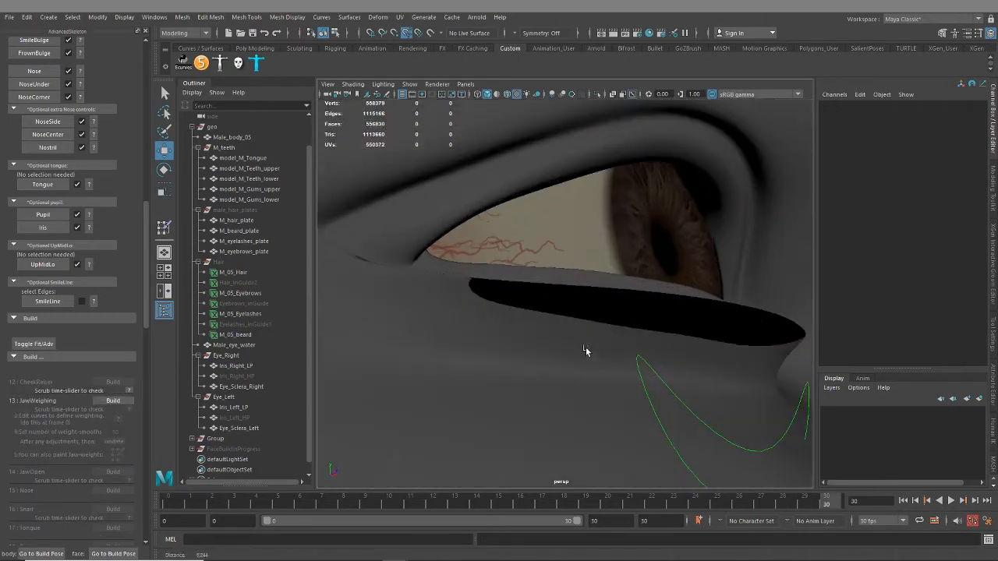
Select the body mesh and examine its wireframe around the eyes and across the face at frame 30
{"action": "left_click", "coordinate": [668, 342]}
{"action": "left_click_drag", "start_coordinate": [653, 379], "coordinate": [667, 366], "text": "alt"}
{"action": "right_click_drag", "start_coordinate": [667, 367], "coordinate": [623, 357], "text": "alt"}
{"action": "left_click_drag", "start_coordinate": [624, 356], "coordinate": [598, 376], "text": "alt"}
{"action": "right_click_drag", "start_coordinate": [599, 376], "coordinate": [570, 356], "text": "alt"}
{"action": "mouse_move", "coordinate": [570, 355]}
{"action": "left_mouse_down", "text": "alt"}
{"action": "mouse_move", "coordinate": [546, 347]}
{"action": "mouse_move", "coordinate": [573, 350]}
{"action": "left_mouse_up", "text": "alt"}
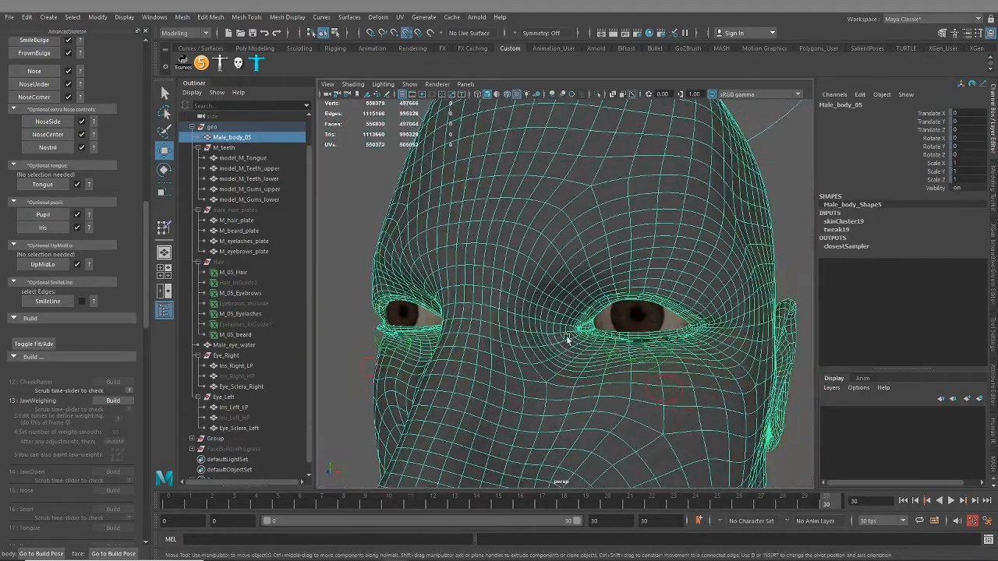
{"action": "right_click_drag", "start_coordinate": [573, 350], "coordinate": [570, 369], "text": "alt"}
{"action": "left_click_drag", "start_coordinate": [570, 369], "coordinate": [588, 292], "text": "alt"}
{"action": "right_click_drag", "start_coordinate": [588, 292], "coordinate": [595, 308], "text": "alt"}
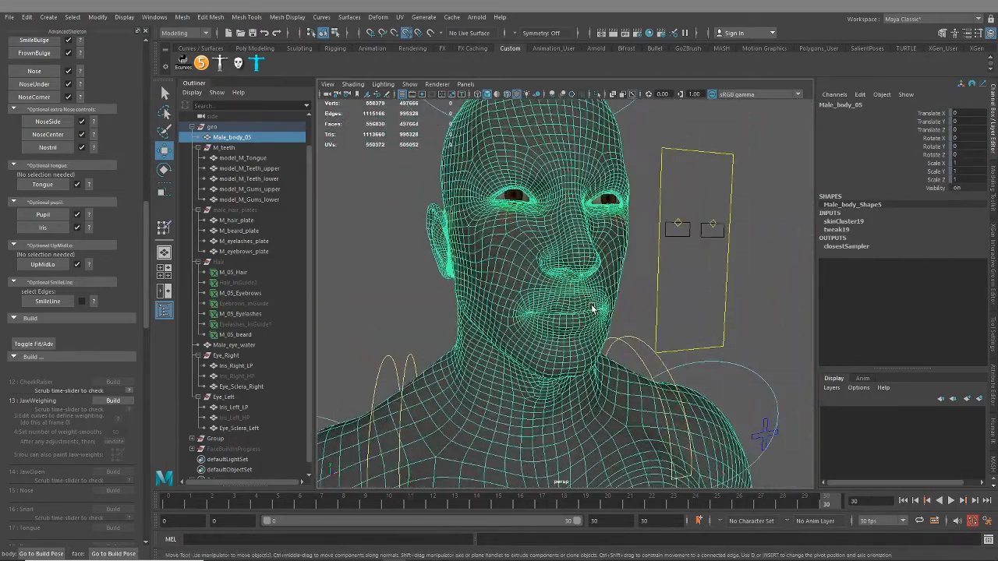
{"action": "left_click_drag", "start_coordinate": [573, 306], "coordinate": [563, 334], "text": "alt"}
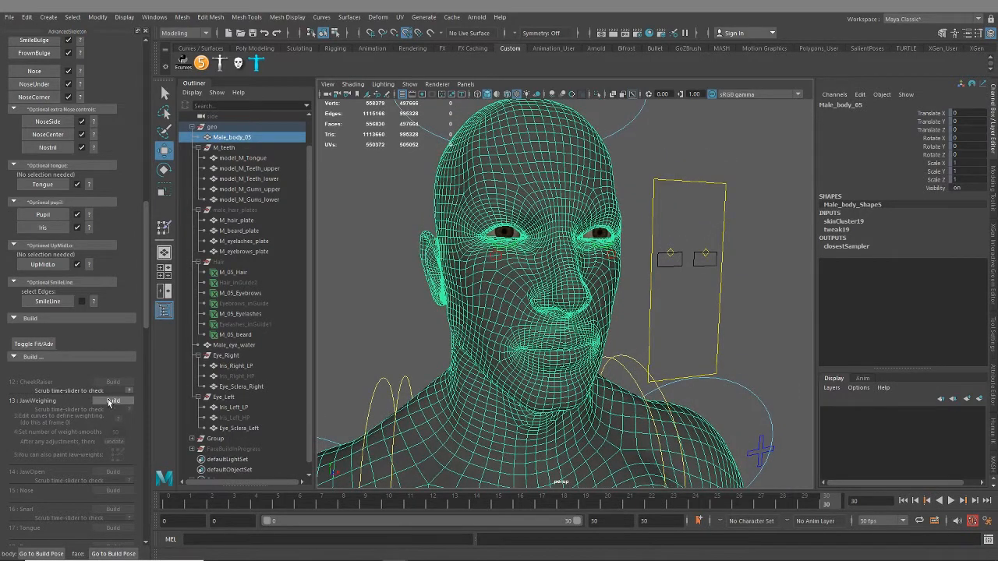
Build the JawWeighing step and scrub the timeline to test the jaw opening
{"action": "left_click", "coordinate": [114, 400]}
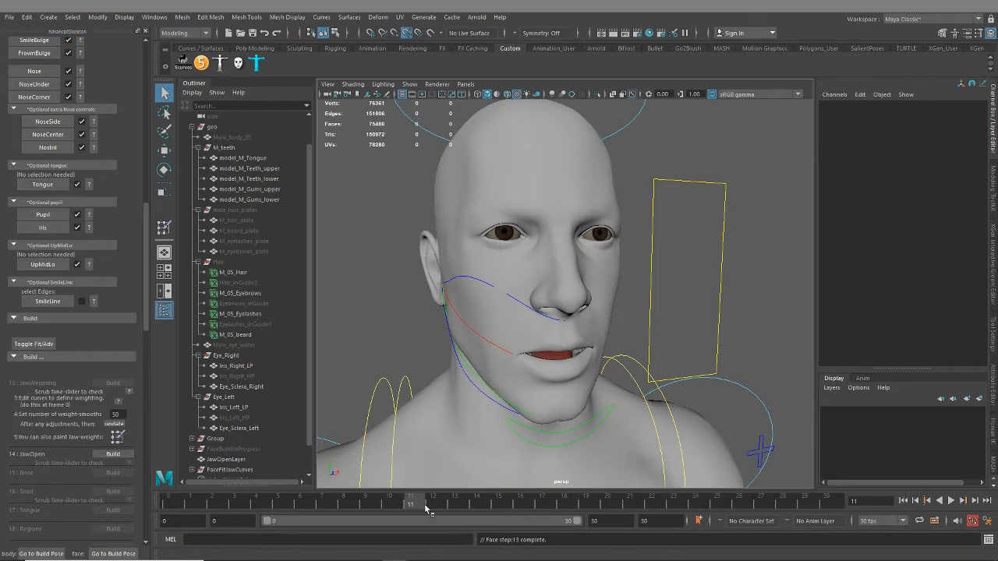
{"action": "left_click_drag", "start_coordinate": [406, 511], "coordinate": [760, 503]}
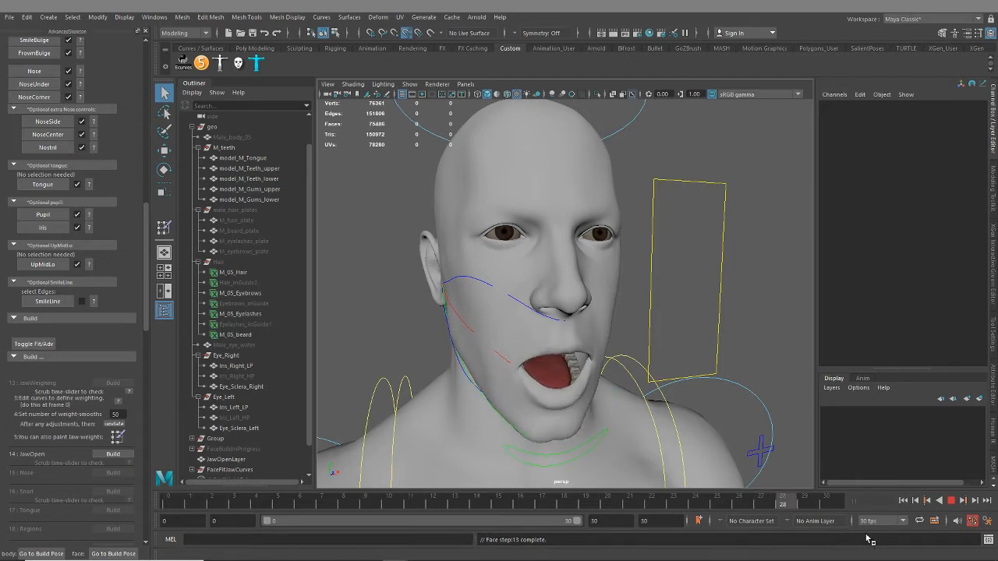
Examine the opened jaw at frame 30, checking the mouth interior, mouth corners, chin and neck from several angles
{"action": "left_click_drag", "start_coordinate": [617, 411], "coordinate": [567, 343], "text": "alt"}
{"action": "scroll", "coordinate": [624, 367], "scroll_direction": "up", "scroll_amount": 6}
{"action": "scroll", "coordinate": [554, 338], "scroll_direction": "up", "scroll_amount": 5}
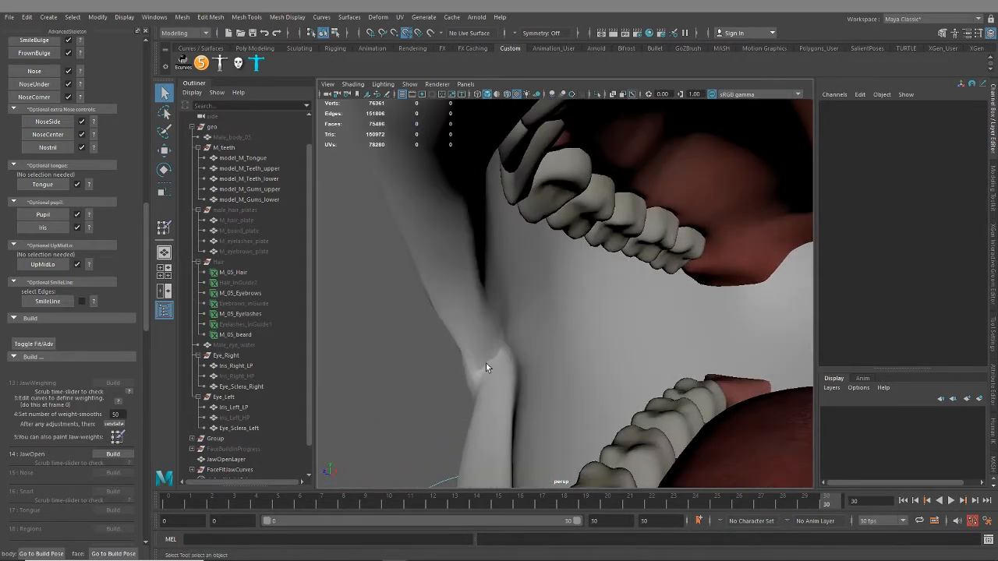
{"action": "left_click_drag", "start_coordinate": [486, 363], "coordinate": [659, 316], "text": "alt"}
{"action": "scroll", "coordinate": [645, 330], "scroll_direction": "down", "scroll_amount": 8}
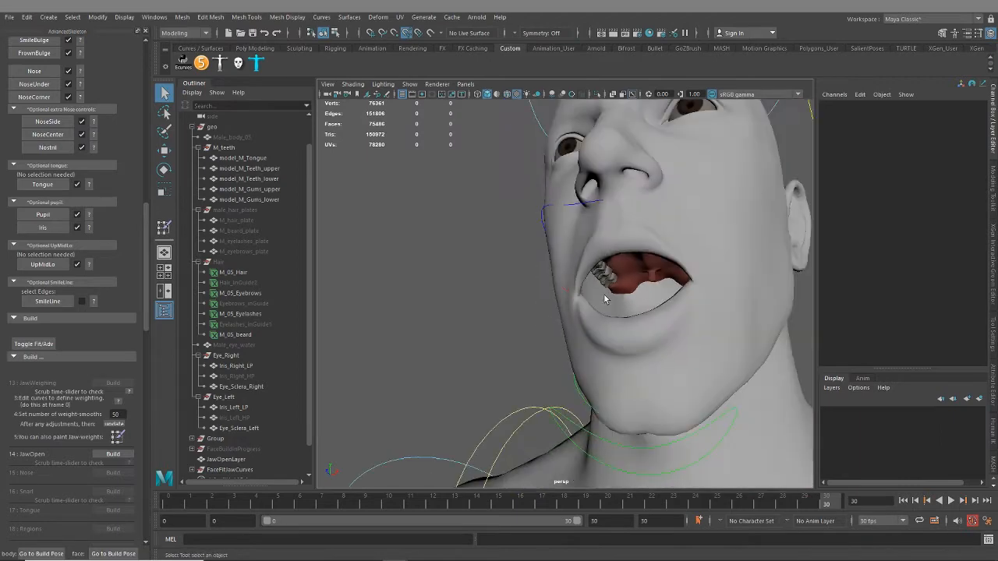
{"action": "left_click_drag", "start_coordinate": [604, 294], "coordinate": [646, 318], "text": "alt"}
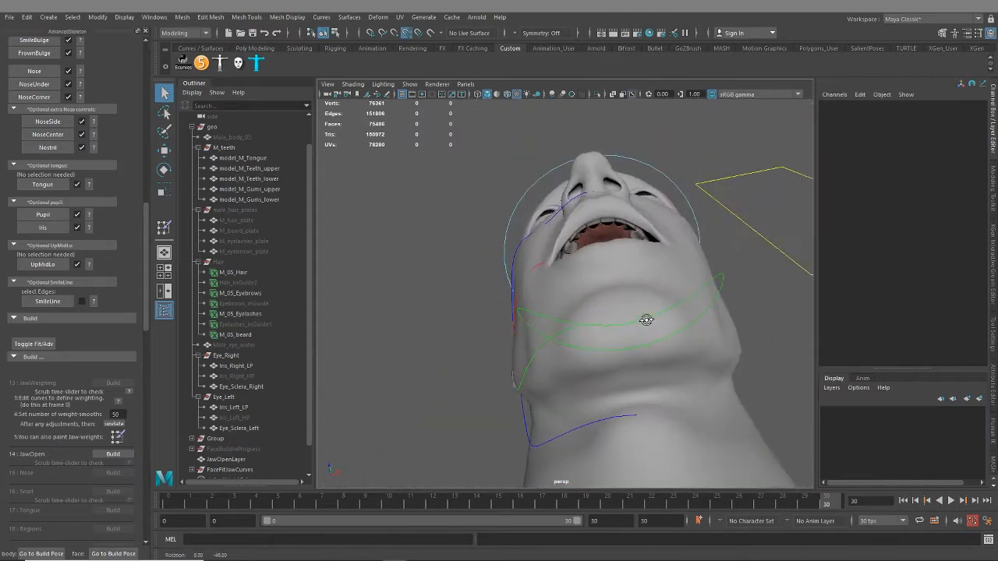
{"action": "middle_click_drag", "start_coordinate": [647, 319], "coordinate": [623, 372], "text": "alt"}
{"action": "scroll", "coordinate": [674, 390], "scroll_direction": "up", "scroll_amount": 8}
{"action": "left_click_drag", "start_coordinate": [676, 391], "coordinate": [612, 464], "text": "alt"}
{"action": "middle_click_drag", "start_coordinate": [613, 464], "coordinate": [617, 390], "text": "alt"}
{"action": "scroll", "coordinate": [617, 390], "scroll_direction": "up", "scroll_amount": 4}
{"action": "left_click_drag", "start_coordinate": [628, 397], "coordinate": [658, 380], "text": "alt"}
{"action": "scroll", "coordinate": [690, 390], "scroll_direction": "down", "scroll_amount": 5}
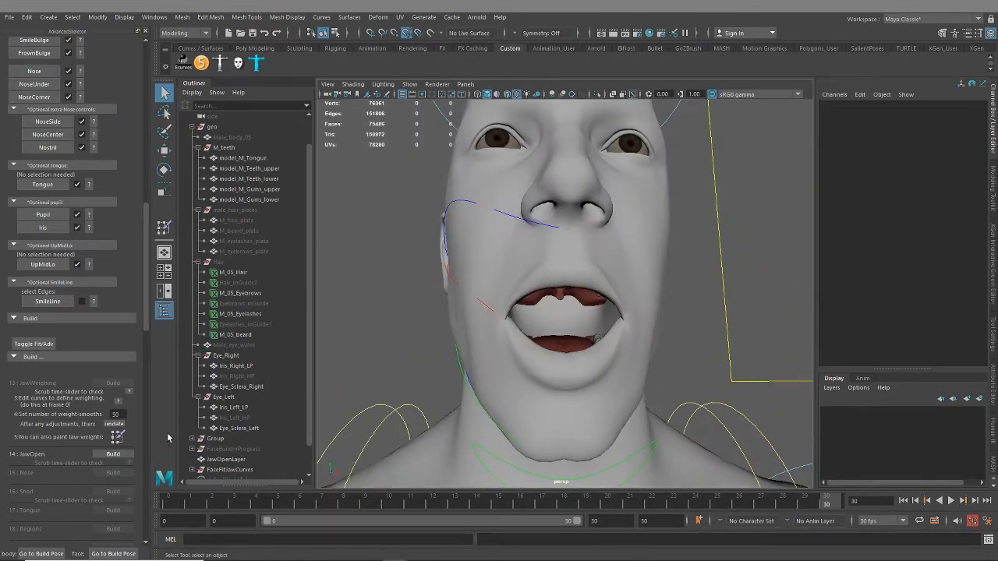
Build the JawOpen step and inspect the open mouth, lips and cheeks from several angles
{"action": "left_click", "coordinate": [112, 455]}
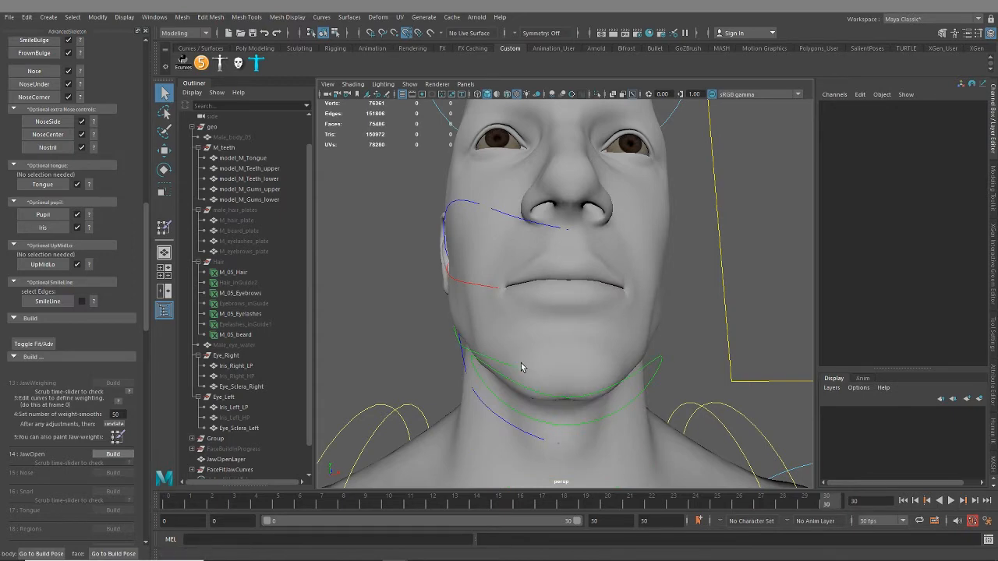
{"action": "scroll", "coordinate": [575, 297], "scroll_direction": "up", "scroll_amount": 10}
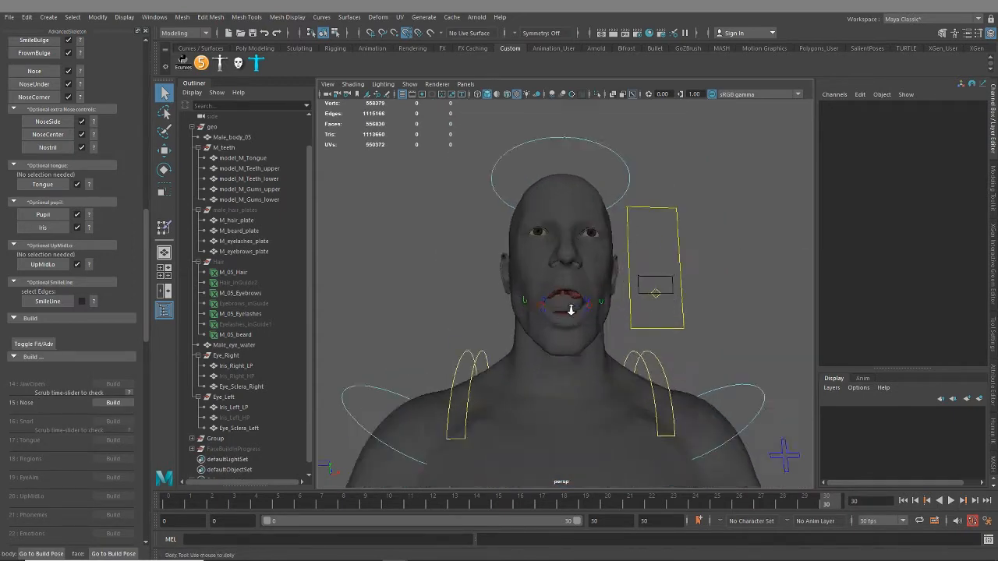
{"action": "left_click_drag", "start_coordinate": [568, 328], "coordinate": [647, 338], "text": "alt"}
{"action": "middle_click_drag", "start_coordinate": [546, 305], "coordinate": [598, 313], "text": "alt"}
{"action": "left_click_drag", "start_coordinate": [598, 312], "coordinate": [554, 267], "text": "alt"}
{"action": "left_click", "coordinate": [585, 263]}
{"action": "left_click", "coordinate": [443, 281]}
{"action": "scroll", "coordinate": [538, 295], "scroll_direction": "down", "scroll_amount": 5}
{"action": "left_click_drag", "start_coordinate": [612, 298], "coordinate": [573, 308], "text": "alt"}
{"action": "scroll", "coordinate": [565, 322], "scroll_direction": "up", "scroll_amount": 4}
Test the right cheek control by moving it off its position beside the open mouth, and undo the move
{"action": "left_click", "coordinate": [566, 303]}
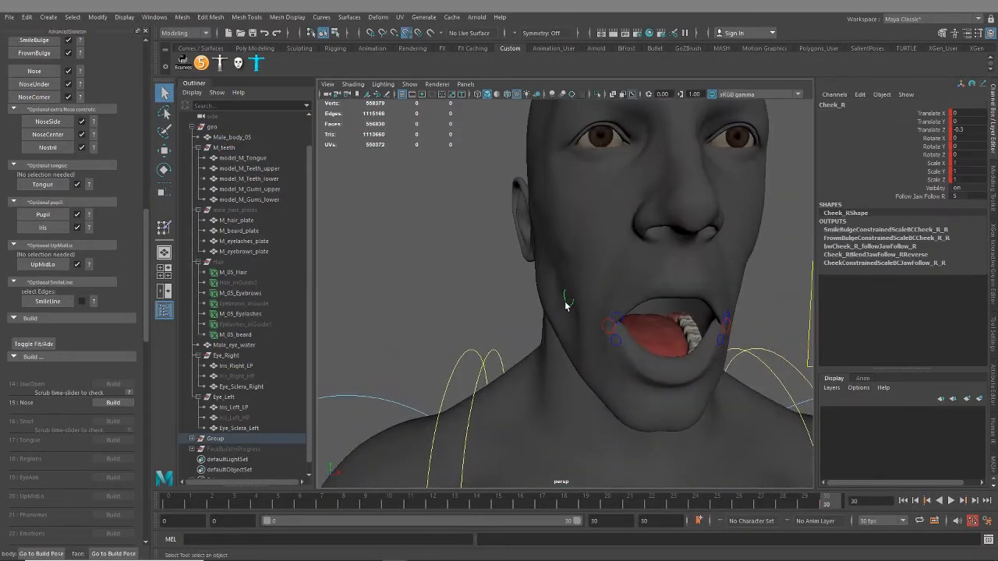
{"action": "key", "text": "w"}
{"action": "mouse_move", "coordinate": [633, 299]}
{"action": "left_mouse_down"}
{"action": "mouse_move", "coordinate": [598, 302]}
{"action": "mouse_move", "coordinate": [652, 299]}
{"action": "left_mouse_up"}
{"action": "key", "text": "ctrl+z"}
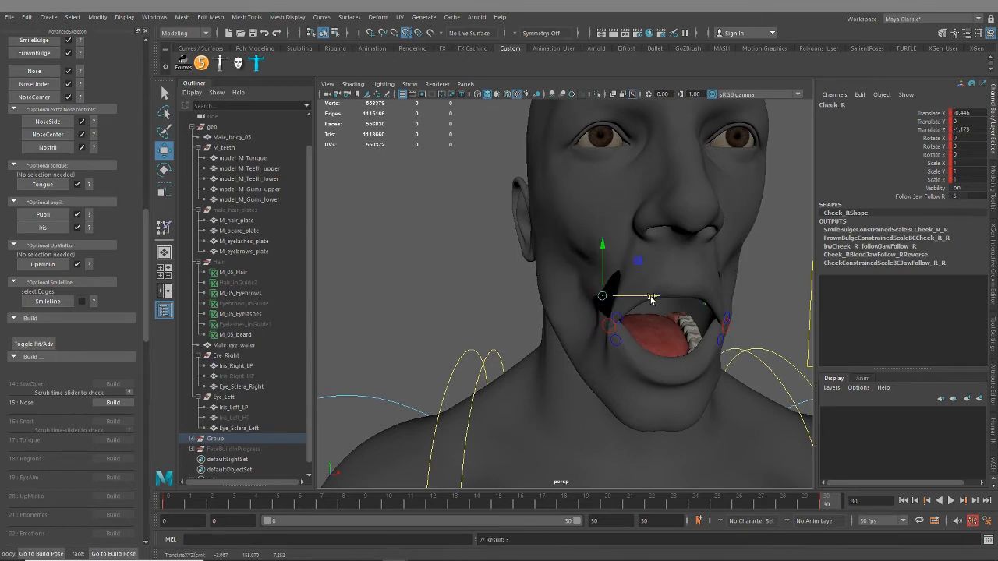
{"action": "key", "text": "ctrl+z"}
Play back the timeline to preview the jaw-opening animation
{"action": "left_click_drag", "start_coordinate": [564, 358], "coordinate": [491, 346], "text": "alt"}
{"action": "left_click", "coordinate": [478, 345]}
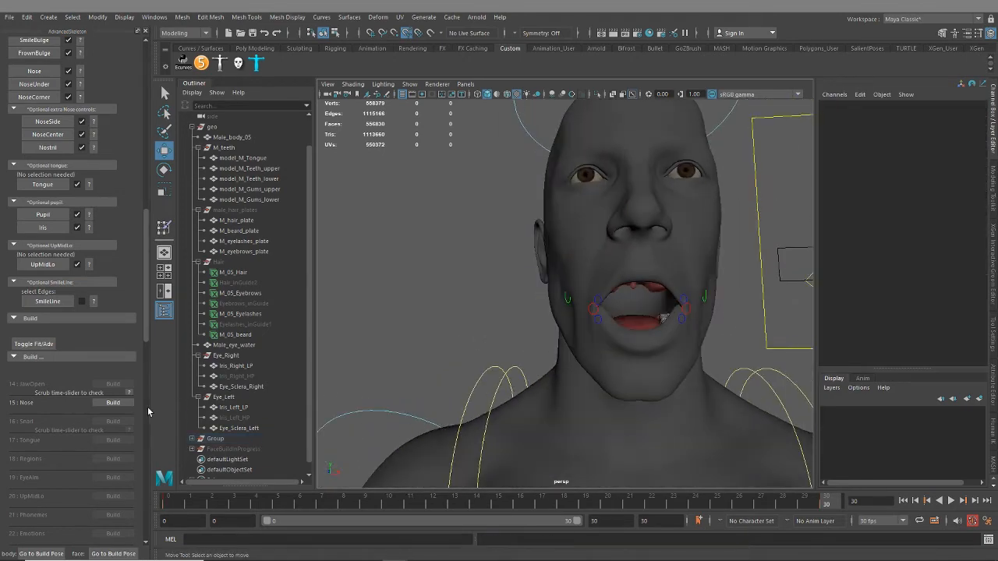
{"action": "key", "text": "alt+v"}
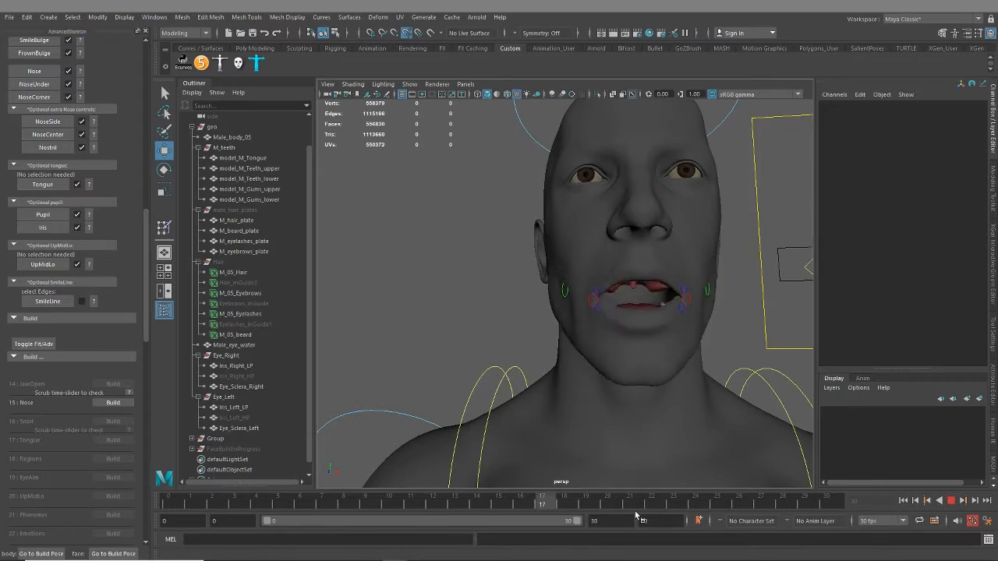
{"action": "key", "text": "alt+v"}
Test the mouth control on the facial control board by moving it sideways, and undo the move
{"action": "left_click_drag", "start_coordinate": [673, 386], "coordinate": [607, 381], "text": "alt"}
{"action": "left_click", "coordinate": [699, 304]}
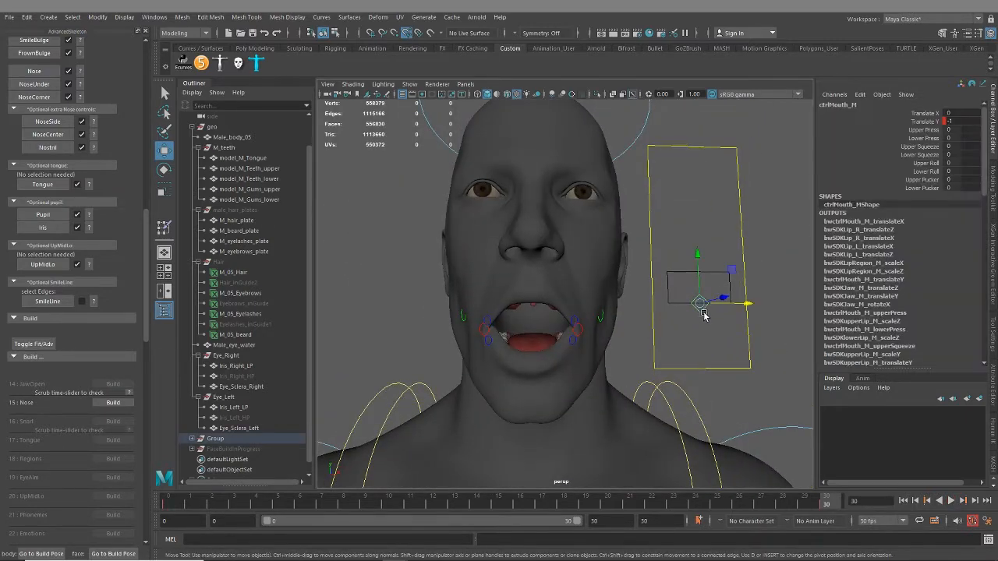
{"action": "left_click_drag", "start_coordinate": [700, 304], "coordinate": [651, 309]}
{"action": "key", "text": "ctrl+z"}
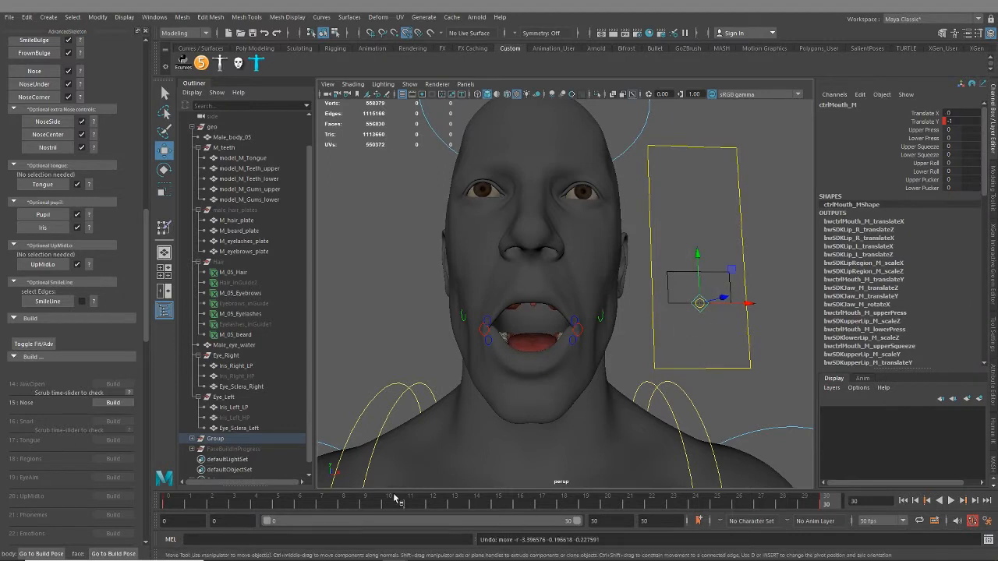
Build the Nose and Snarl steps and inspect the snarl deformation from the front and side
{"action": "left_click", "coordinate": [113, 403]}
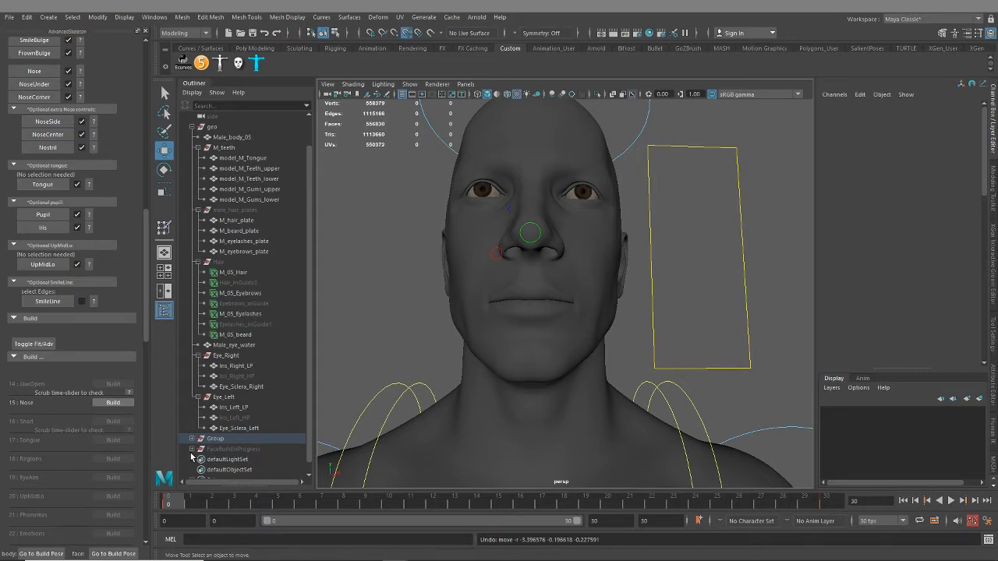
{"action": "left_click", "coordinate": [115, 403]}
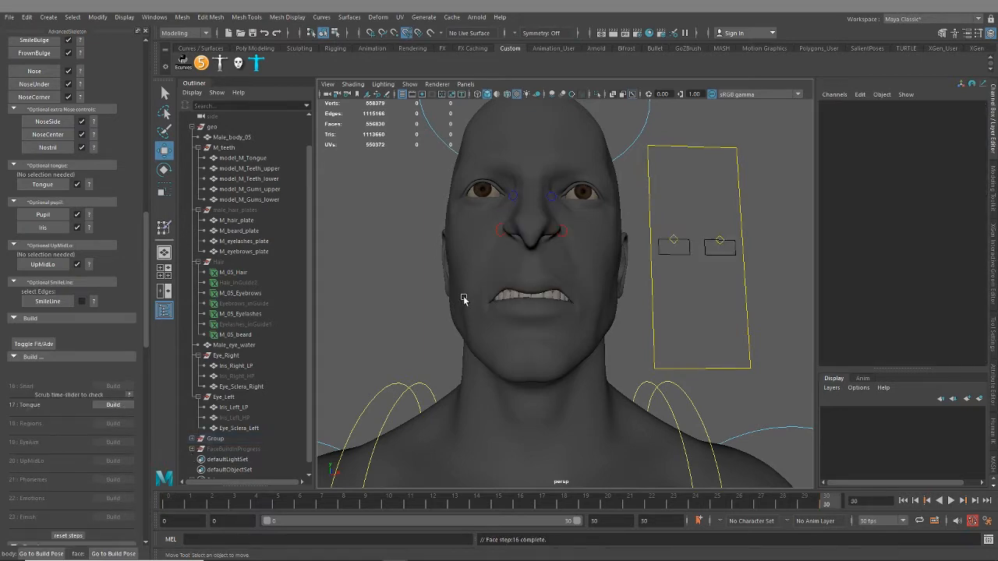
{"action": "left_click_drag", "start_coordinate": [518, 309], "coordinate": [538, 351], "text": "alt"}
{"action": "right_click_drag", "start_coordinate": [538, 351], "coordinate": [537, 414], "text": "alt"}
{"action": "left_click_drag", "start_coordinate": [538, 413], "coordinate": [542, 382], "text": "alt"}
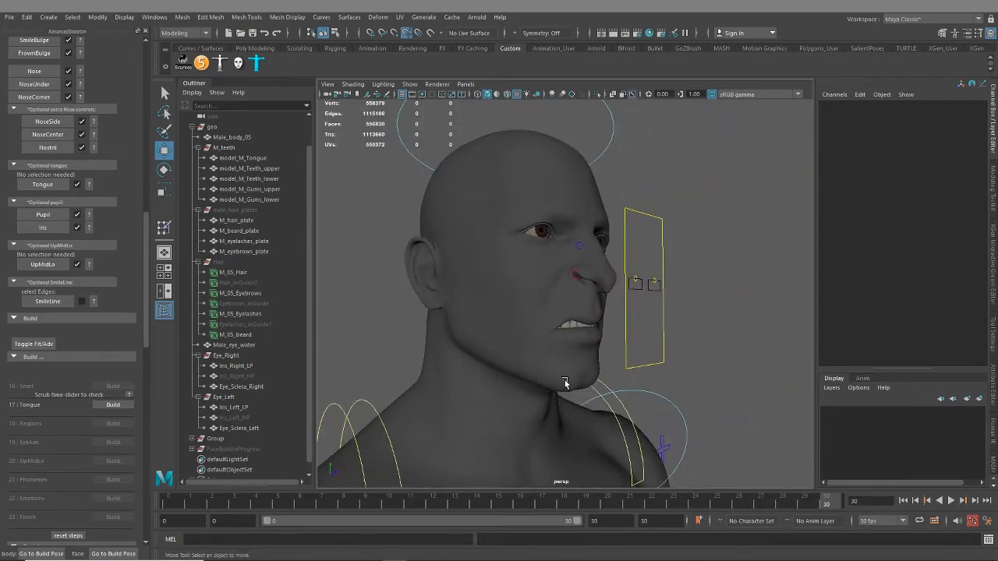
{"action": "left_click_drag", "start_coordinate": [668, 350], "coordinate": [597, 382], "text": "alt"}
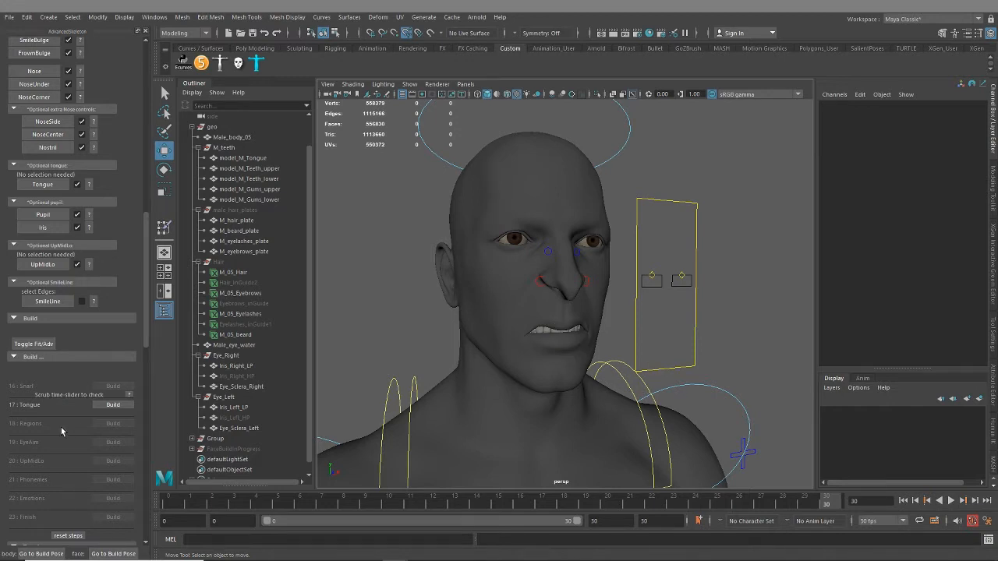
Build the Tongue and Regions steps, checking the tongue controls and the region controls around the face
{"action": "scroll", "coordinate": [60, 464], "scroll_direction": "down", "scroll_amount": 1}
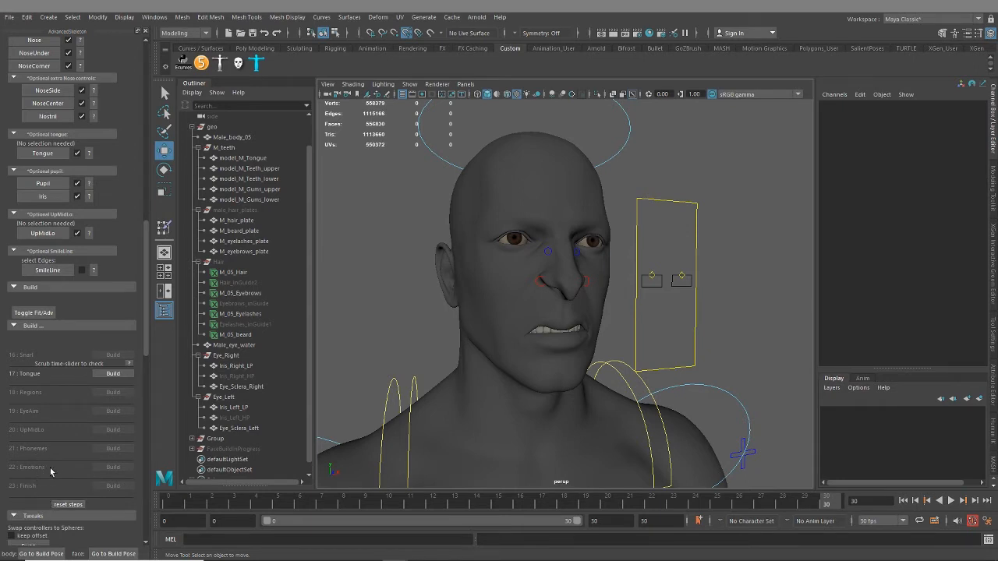
{"action": "left_click_drag", "start_coordinate": [601, 359], "coordinate": [577, 361], "text": "alt"}
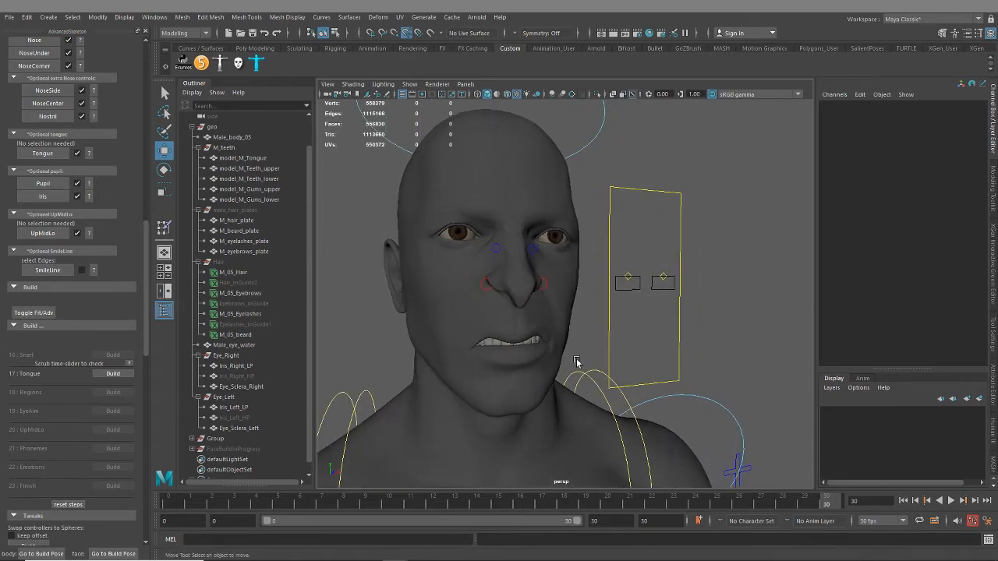
{"action": "left_click", "coordinate": [111, 376]}
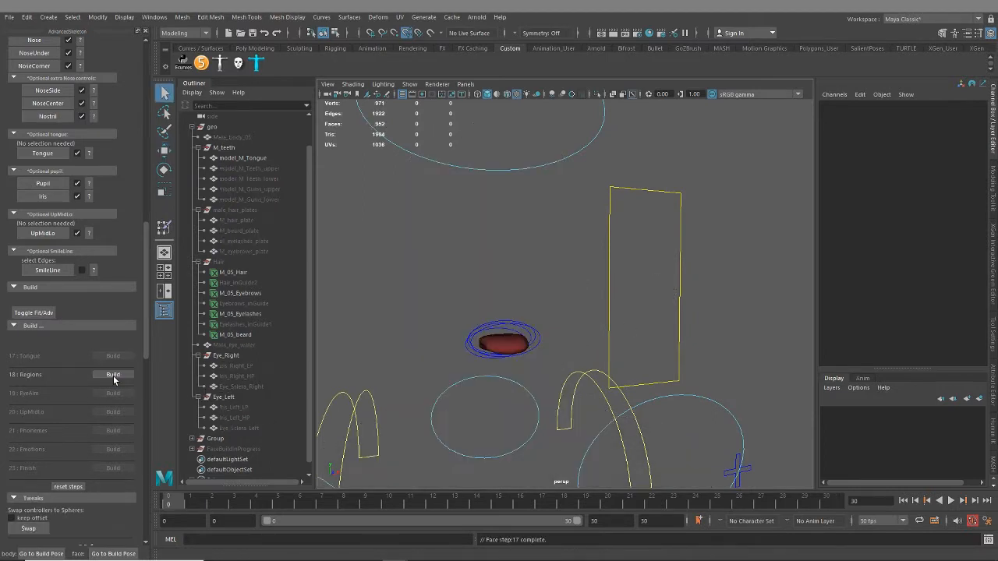
{"action": "mouse_move", "coordinate": [537, 366]}
{"action": "left_mouse_down", "text": "alt"}
{"action": "mouse_move", "coordinate": [589, 356]}
{"action": "mouse_move", "coordinate": [550, 360]}
{"action": "left_mouse_up", "text": "alt"}
{"action": "left_click", "coordinate": [119, 376]}
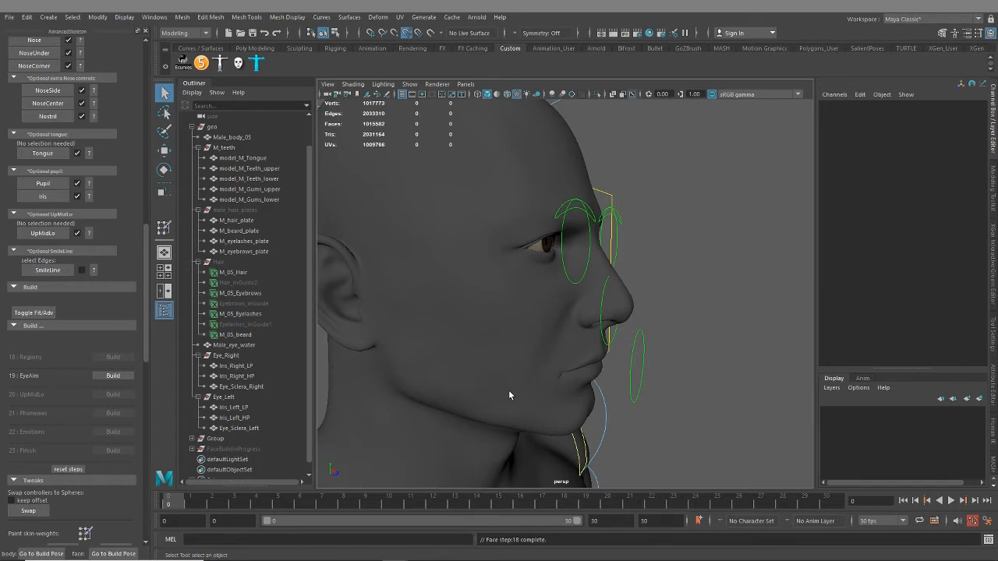
{"action": "left_click_drag", "start_coordinate": [686, 402], "coordinate": [634, 398], "text": "alt"}
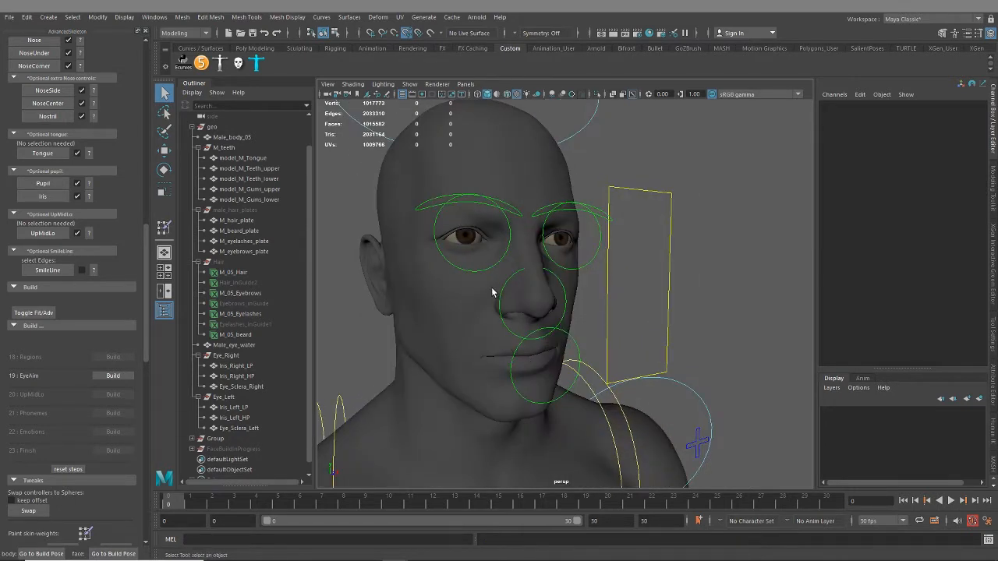
Build the EyeAim, UpMidLo and Phonemes steps of the facial rig
{"action": "left_click", "coordinate": [108, 377]}
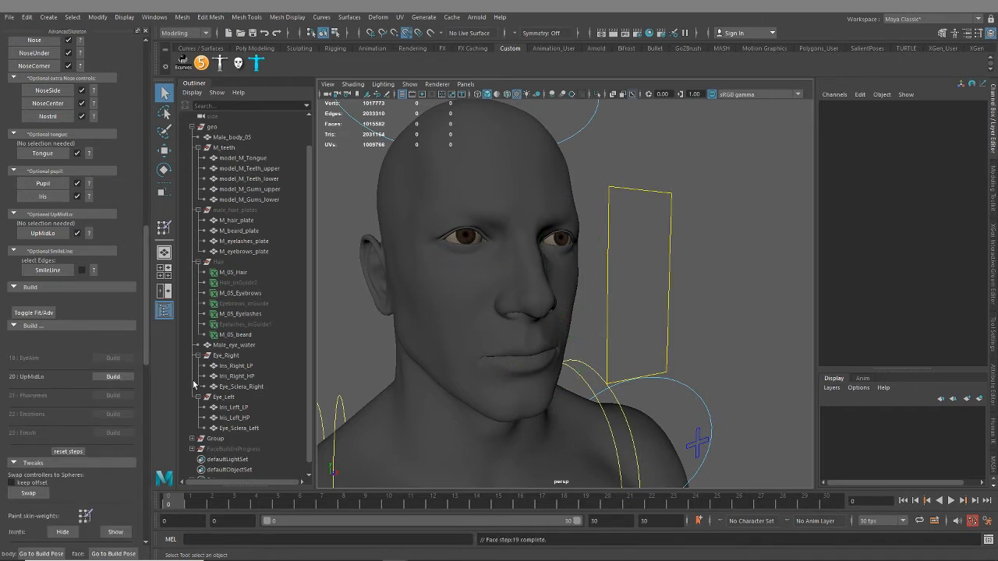
{"action": "left_click", "coordinate": [109, 377]}
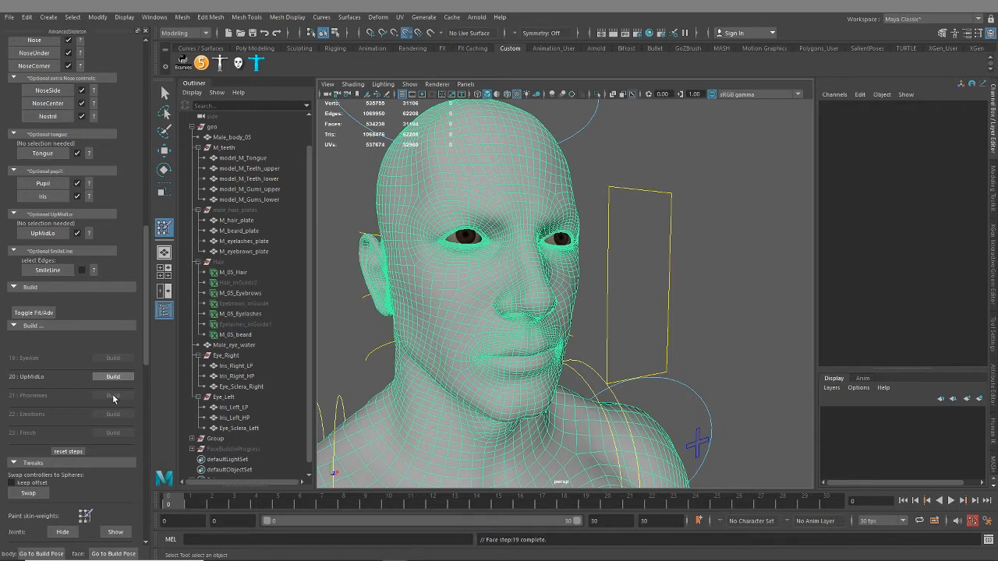
{"action": "left_click", "coordinate": [114, 379]}
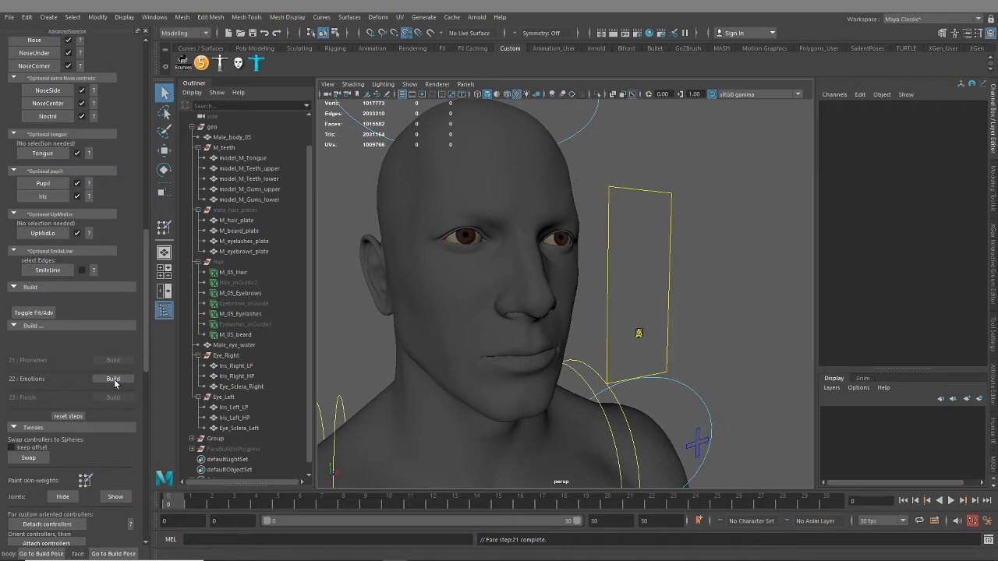
Select the phonemes control and test the Aaa and Ahh mouth shapes, returning both to 0
{"action": "left_click", "coordinate": [639, 334]}
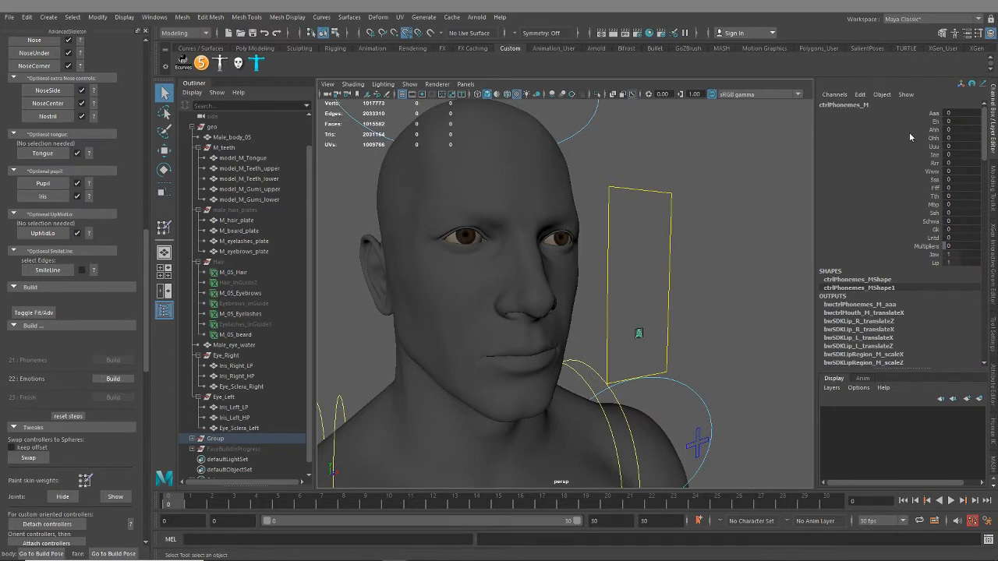
{"action": "left_click", "coordinate": [942, 114]}
{"action": "middle_click_drag", "start_coordinate": [629, 224], "coordinate": [514, 237]}
{"action": "left_click", "coordinate": [936, 129]}
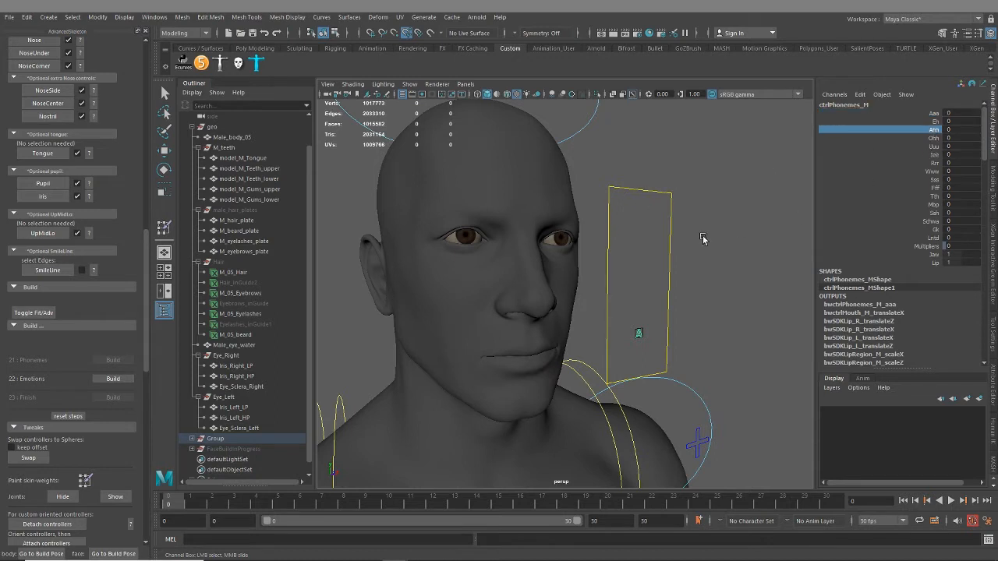
{"action": "middle_click_drag", "start_coordinate": [704, 240], "coordinate": [624, 252]}
{"action": "left_click_drag", "start_coordinate": [683, 313], "coordinate": [770, 281], "text": "alt"}
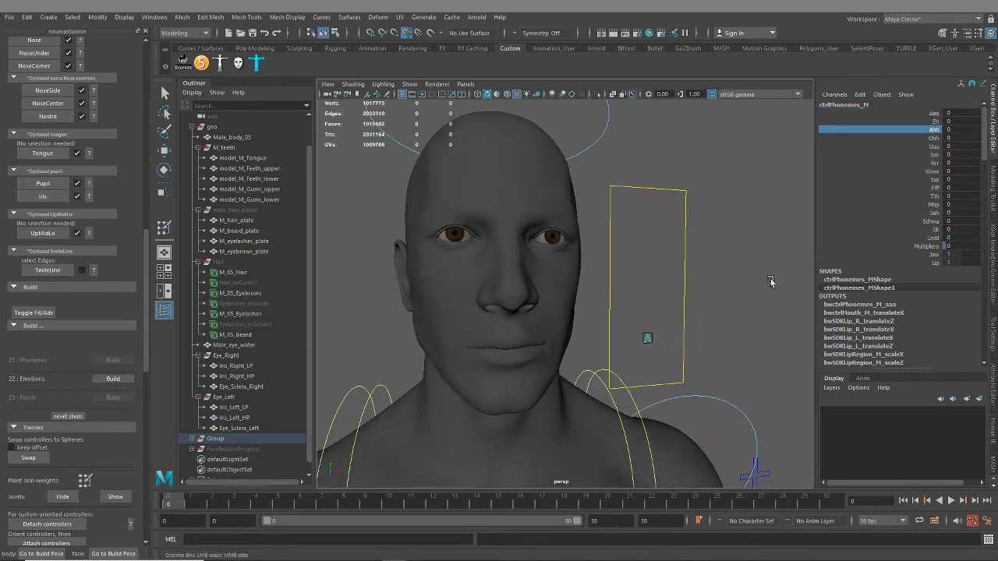
Test the Iee phoneme at 10 and check the open lips and teeth
{"action": "left_click", "coordinate": [936, 155]}
{"action": "middle_click_drag", "start_coordinate": [652, 309], "coordinate": [726, 309]}
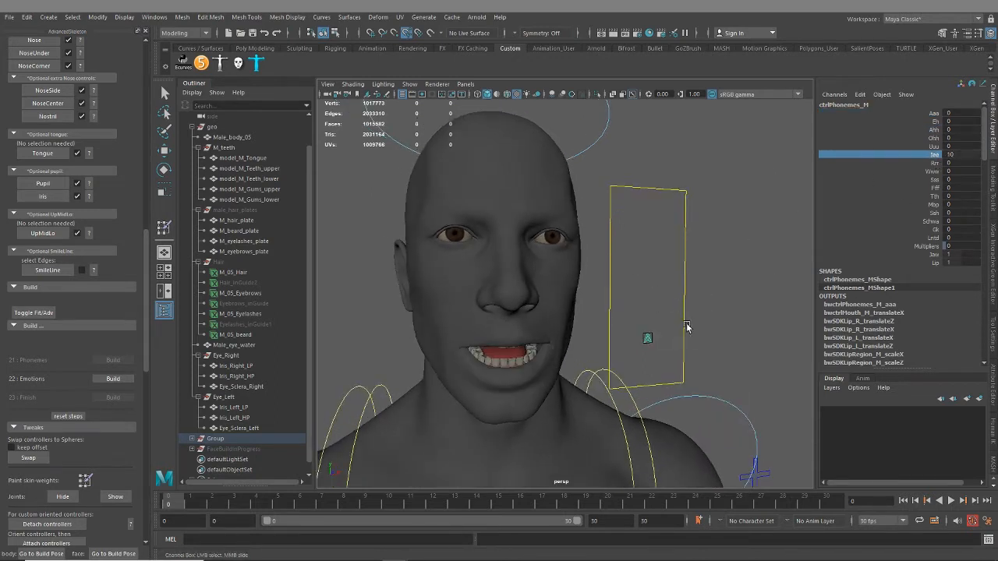
{"action": "mouse_move", "coordinate": [686, 328]}
{"action": "left_mouse_down", "text": "alt"}
{"action": "mouse_move", "coordinate": [683, 292]}
{"action": "mouse_move", "coordinate": [685, 313]}
{"action": "left_mouse_up", "text": "alt"}
{"action": "middle_click_drag", "start_coordinate": [685, 313], "coordinate": [657, 296]}
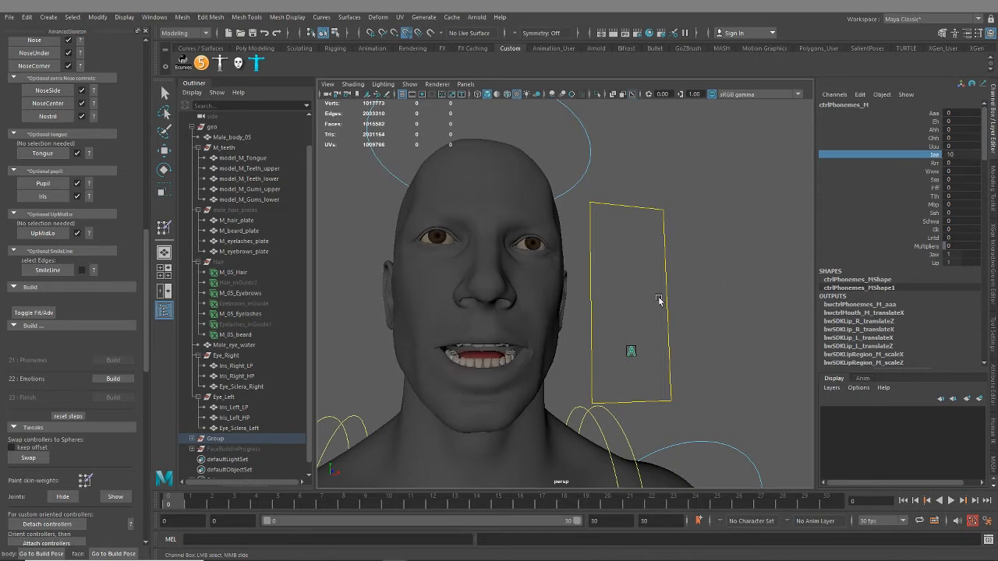
Test the Uuu phoneme at 10, return it to 0 and view the face from the side
{"action": "left_click", "coordinate": [933, 147]}
{"action": "middle_click_drag", "start_coordinate": [813, 299], "coordinate": [918, 307]}
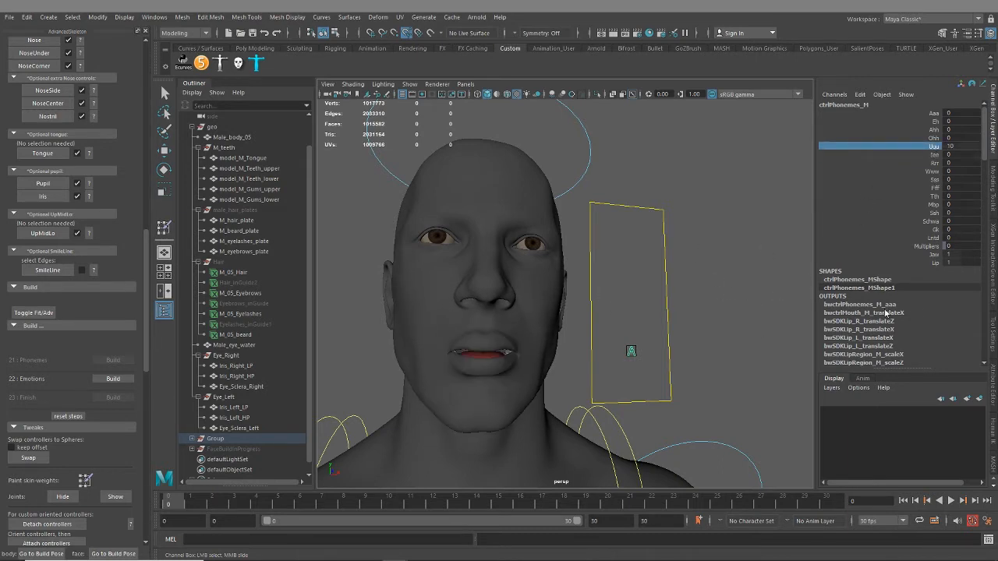
{"action": "mouse_move", "coordinate": [698, 335]}
{"action": "left_mouse_down", "text": "alt"}
{"action": "mouse_move", "coordinate": [797, 340]}
{"action": "mouse_move", "coordinate": [706, 332]}
{"action": "left_mouse_up", "text": "alt"}
{"action": "middle_click_drag", "start_coordinate": [692, 338], "coordinate": [662, 344]}
Test the Sss phoneme by varying its value, and return it to 0
{"action": "left_click", "coordinate": [934, 179]}
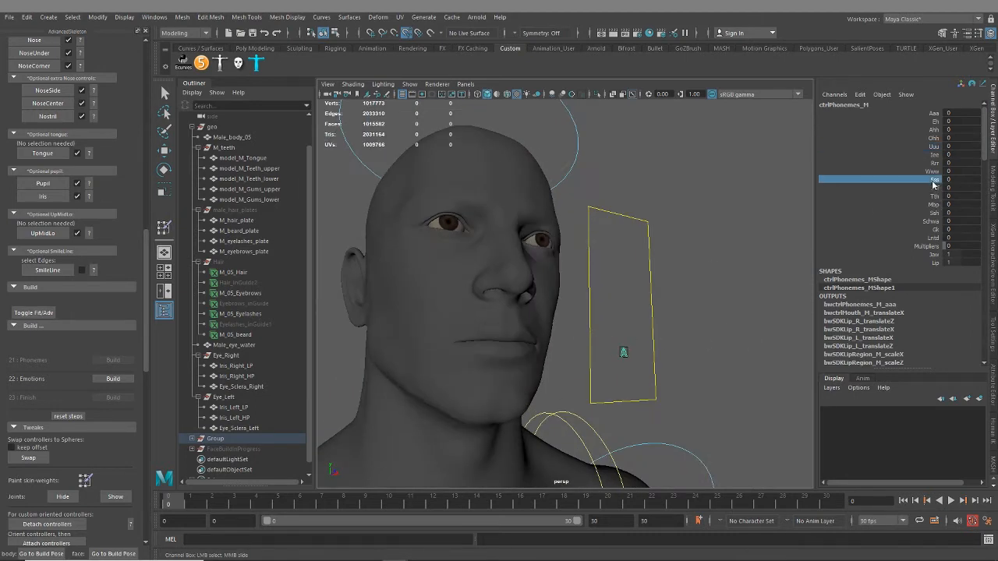
{"action": "middle_click_drag", "start_coordinate": [678, 259], "coordinate": [763, 273]}
{"action": "left_click_drag", "start_coordinate": [801, 279], "coordinate": [662, 302], "text": "alt"}
{"action": "middle_click_drag", "start_coordinate": [661, 302], "coordinate": [569, 305]}
{"action": "left_click_drag", "start_coordinate": [569, 305], "coordinate": [701, 289], "text": "alt"}
Test the Ssh phoneme at 10, inspect the lips up close in profile and return it to 0
{"action": "left_click", "coordinate": [934, 212]}
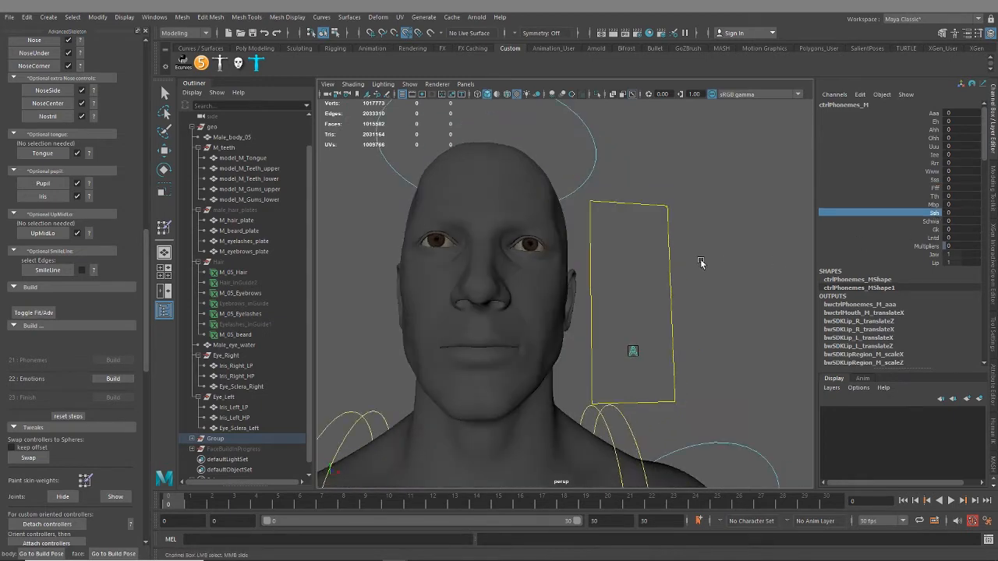
{"action": "middle_click_drag", "start_coordinate": [702, 263], "coordinate": [766, 276]}
{"action": "left_click_drag", "start_coordinate": [766, 276], "coordinate": [554, 332], "text": "alt"}
{"action": "scroll", "coordinate": [612, 324], "scroll_direction": "up", "scroll_amount": 3}
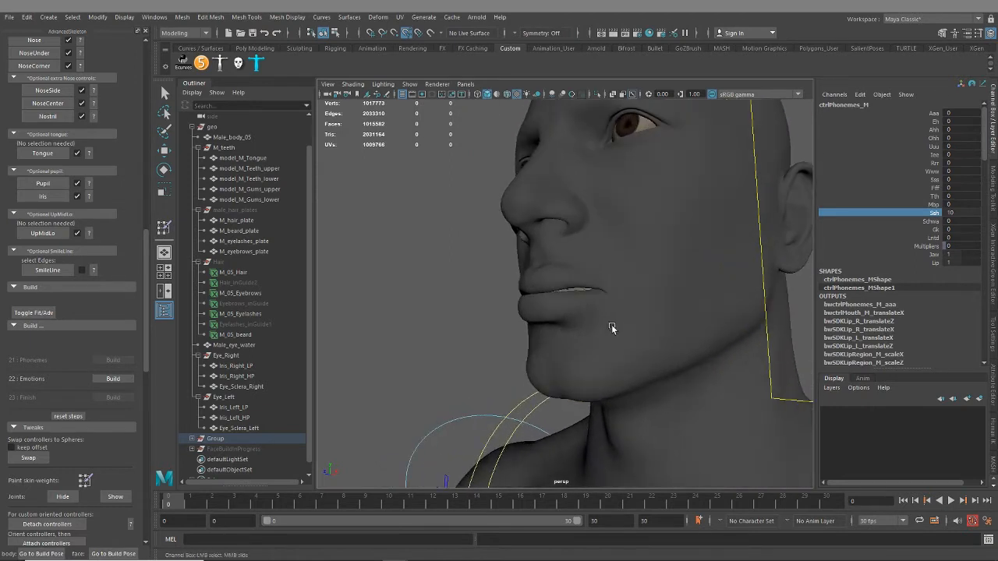
{"action": "middle_click_drag", "start_coordinate": [426, 259], "coordinate": [365, 285]}
Test the Schwa phoneme by varying its value, and return it to 0
{"action": "left_click", "coordinate": [924, 222]}
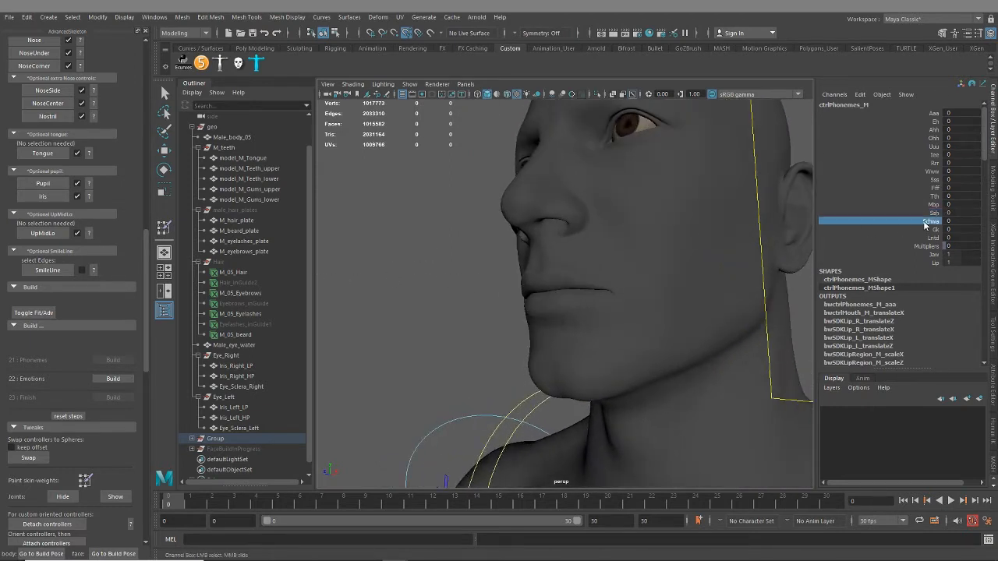
{"action": "middle_click_drag", "start_coordinate": [492, 291], "coordinate": [583, 285]}
{"action": "left_click_drag", "start_coordinate": [597, 286], "coordinate": [751, 322], "text": "alt"}
{"action": "middle_click_drag", "start_coordinate": [751, 322], "coordinate": [597, 329]}
Test the Gk phoneme, inspect the tongue and teeth from several angles and return it to 0
{"action": "left_click", "coordinate": [931, 230]}
{"action": "left_click_drag", "start_coordinate": [784, 287], "coordinate": [779, 272], "text": "alt"}
{"action": "middle_click_drag", "start_coordinate": [778, 272], "coordinate": [741, 298]}
{"action": "left_click_drag", "start_coordinate": [741, 298], "coordinate": [595, 396], "text": "alt"}
{"action": "mouse_move", "coordinate": [700, 383]}
{"action": "middle_mouse_down"}
{"action": "mouse_move", "coordinate": [652, 377]}
{"action": "mouse_move", "coordinate": [705, 372]}
{"action": "middle_mouse_up"}
{"action": "scroll", "coordinate": [709, 373], "scroll_direction": "down", "scroll_amount": 8}
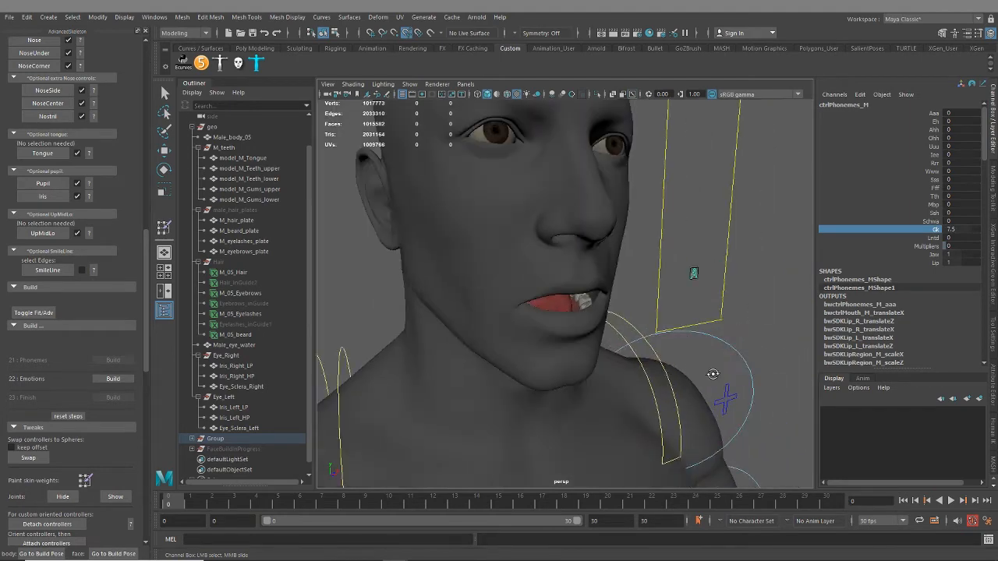
{"action": "left_click_drag", "start_coordinate": [712, 375], "coordinate": [665, 344], "text": "alt"}
{"action": "middle_click_drag", "start_coordinate": [665, 344], "coordinate": [397, 330]}
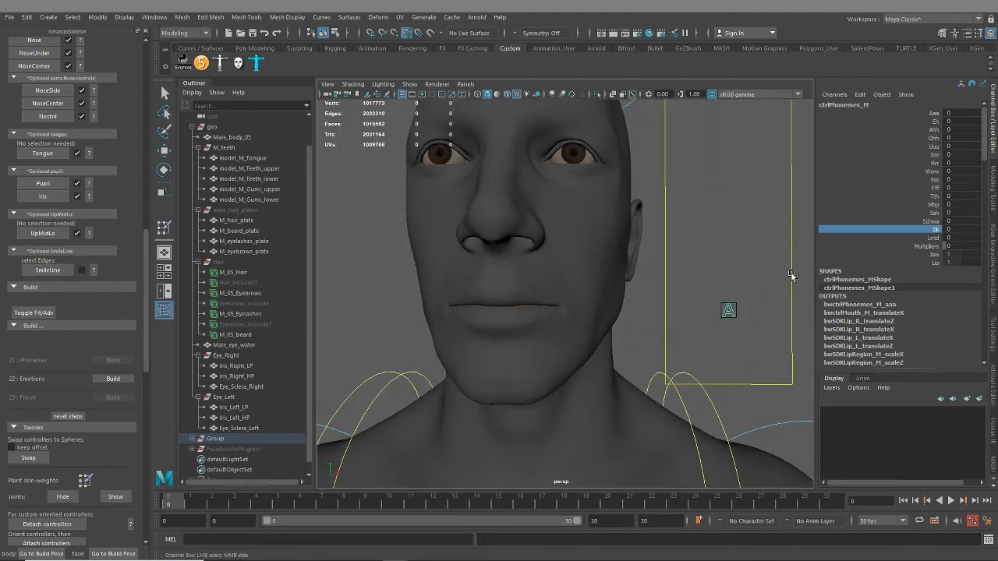
Build the Emotions step and the Finish step to complete the facial rig
{"action": "scroll", "coordinate": [616, 343], "scroll_direction": "down", "scroll_amount": 4}
{"action": "left_click_drag", "start_coordinate": [606, 350], "coordinate": [564, 339], "text": "alt"}
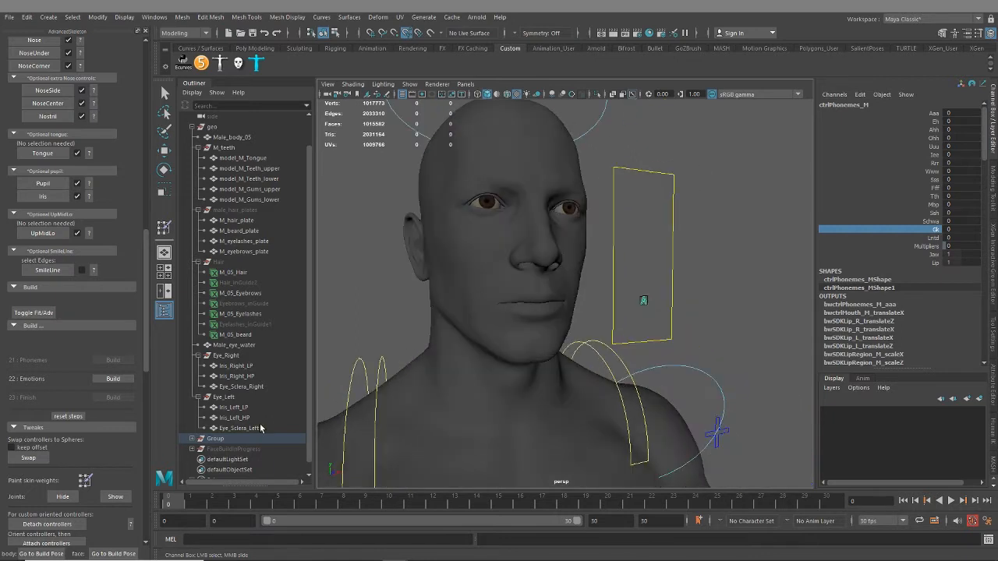
{"action": "scroll", "coordinate": [62, 425], "scroll_direction": "down", "scroll_amount": 3}
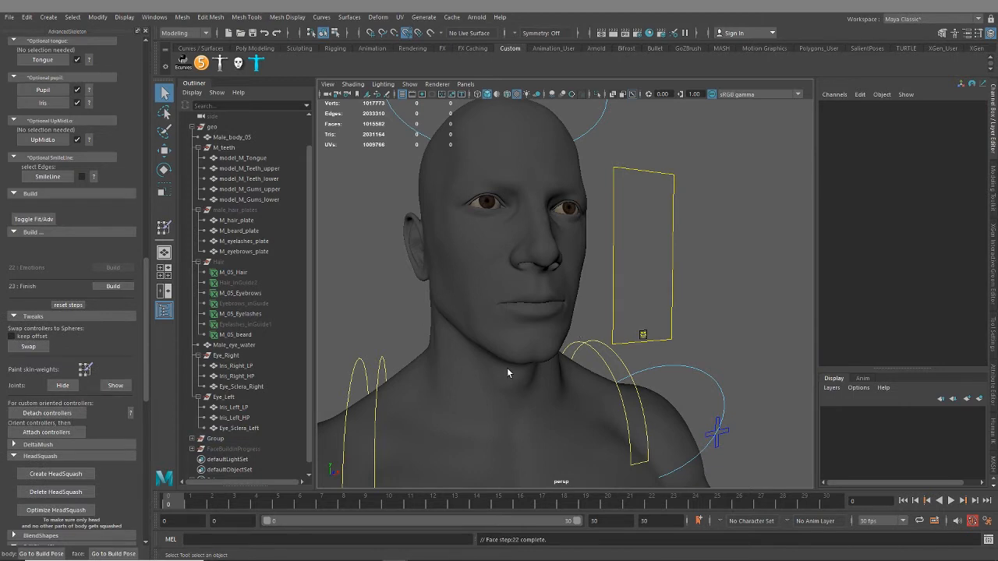
{"action": "left_click", "coordinate": [114, 286]}
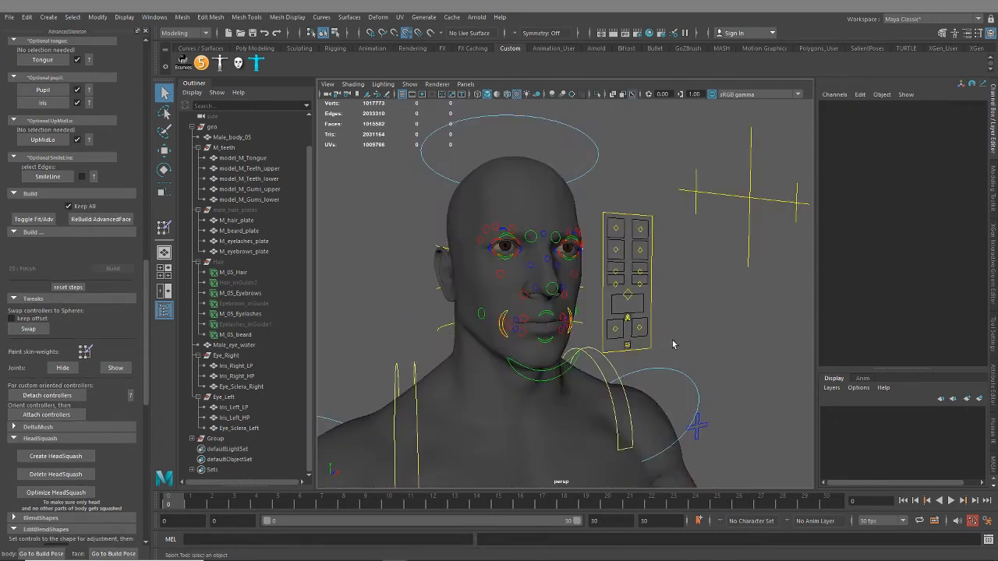
Examine the finished face rig from several angles, review the build and tweak settings, and expand the DeltaMush options
{"action": "scroll", "coordinate": [694, 324], "scroll_direction": "up", "scroll_amount": 2}
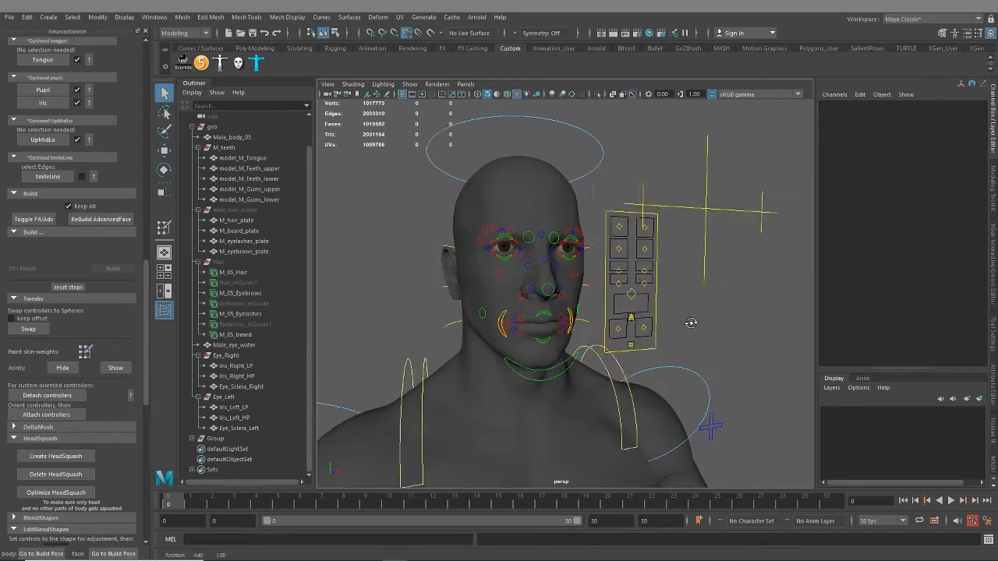
{"action": "scroll", "coordinate": [662, 343], "scroll_direction": "up", "scroll_amount": 3}
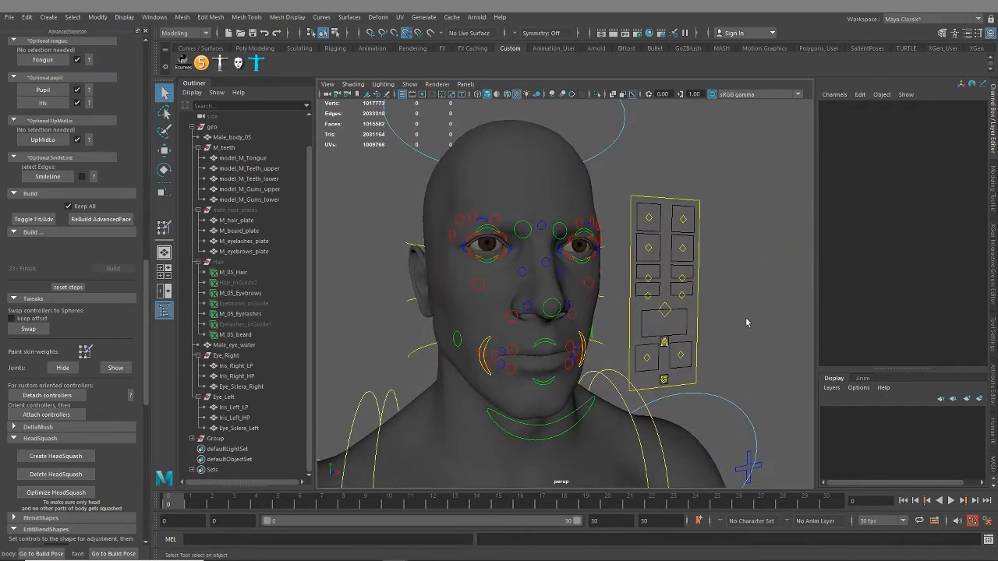
{"action": "scroll", "coordinate": [715, 351], "scroll_direction": "down", "scroll_amount": 5}
{"action": "left_click_drag", "start_coordinate": [656, 335], "coordinate": [714, 336], "text": "alt"}
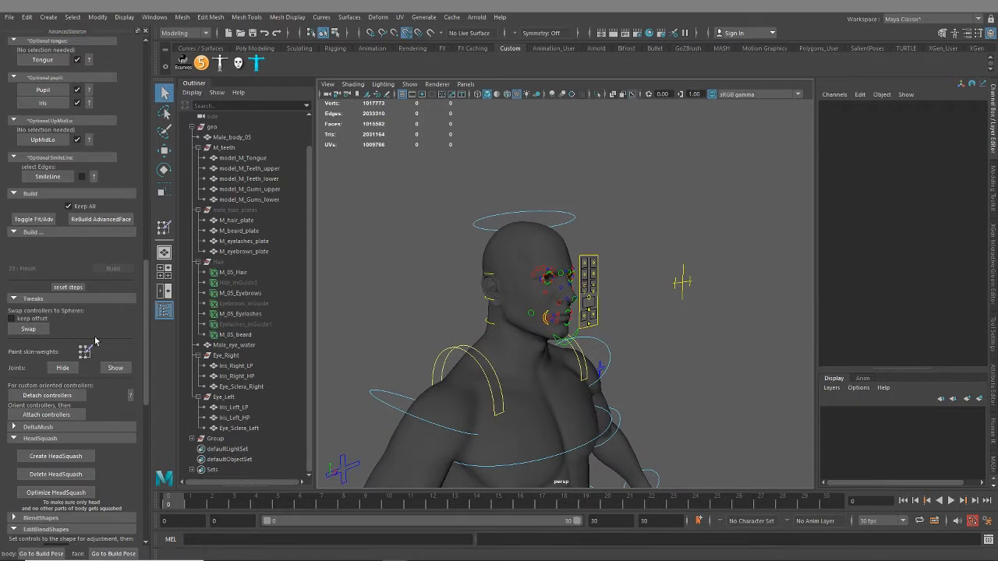
{"action": "scroll", "coordinate": [41, 323], "scroll_direction": "up", "scroll_amount": 3}
{"action": "scroll", "coordinate": [43, 337], "scroll_direction": "down", "scroll_amount": 3}
{"action": "scroll", "coordinate": [104, 412], "scroll_direction": "up", "scroll_amount": 1}
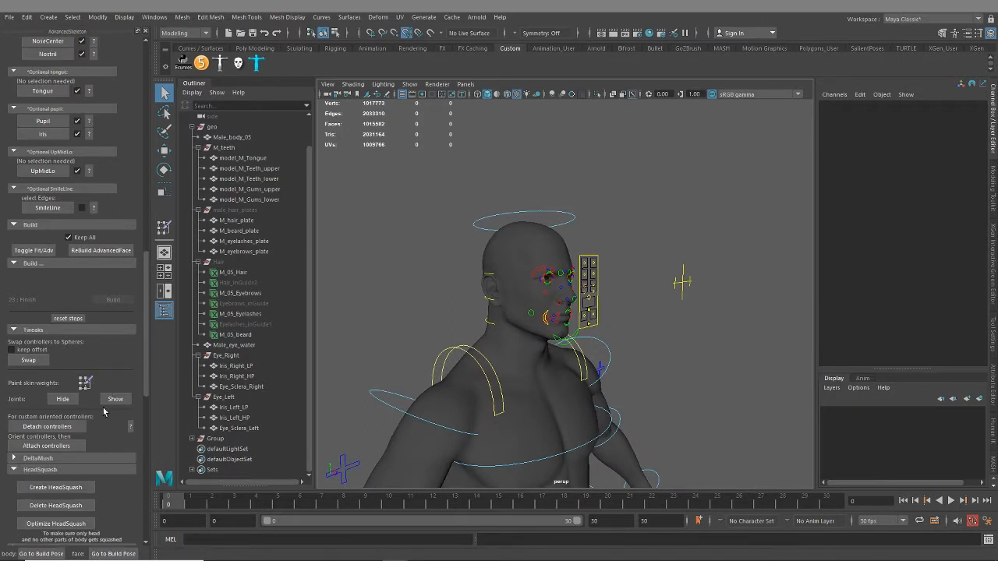
{"action": "left_click", "coordinate": [30, 251]}
{"action": "scroll", "coordinate": [78, 223], "scroll_direction": "up", "scroll_amount": 2}
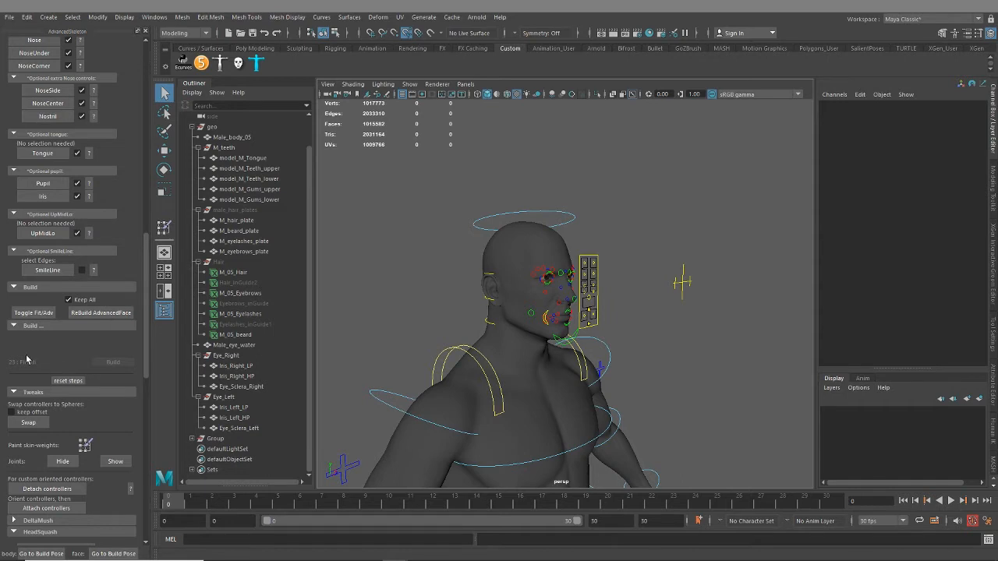
{"action": "scroll", "coordinate": [27, 359], "scroll_direction": "down", "scroll_amount": 1}
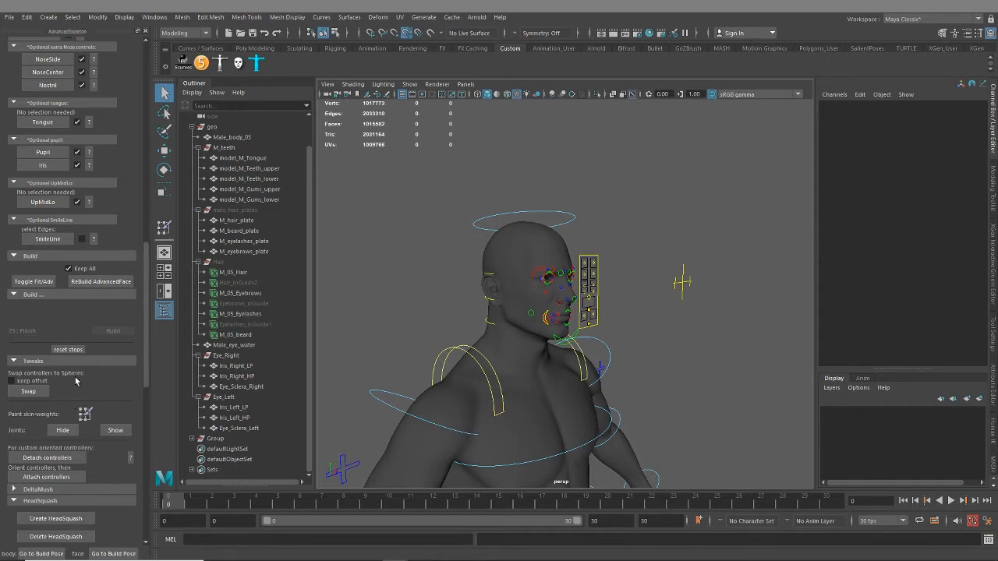
{"action": "scroll", "coordinate": [81, 381], "scroll_direction": "down", "scroll_amount": 1}
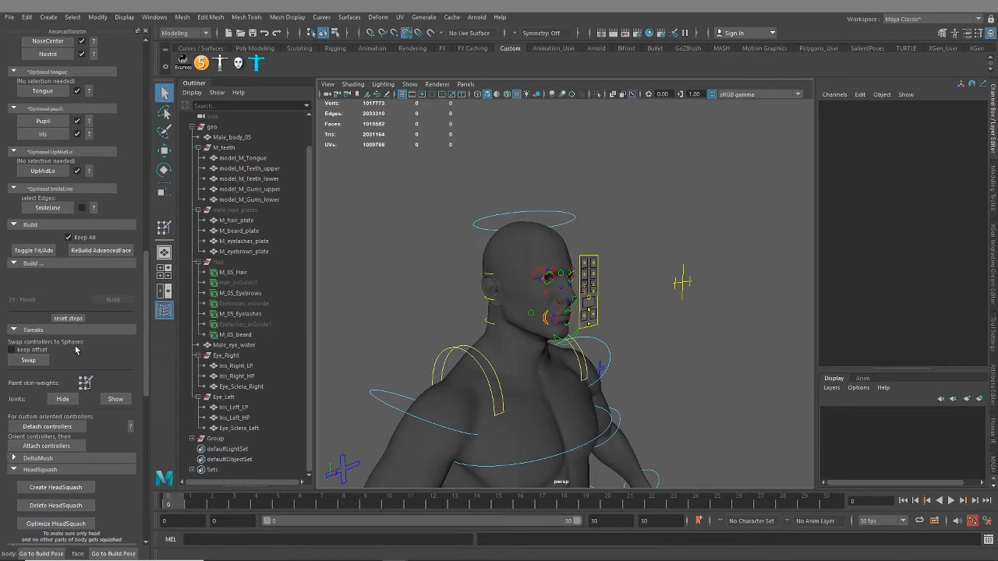
{"action": "scroll", "coordinate": [82, 353], "scroll_direction": "down", "scroll_amount": 1}
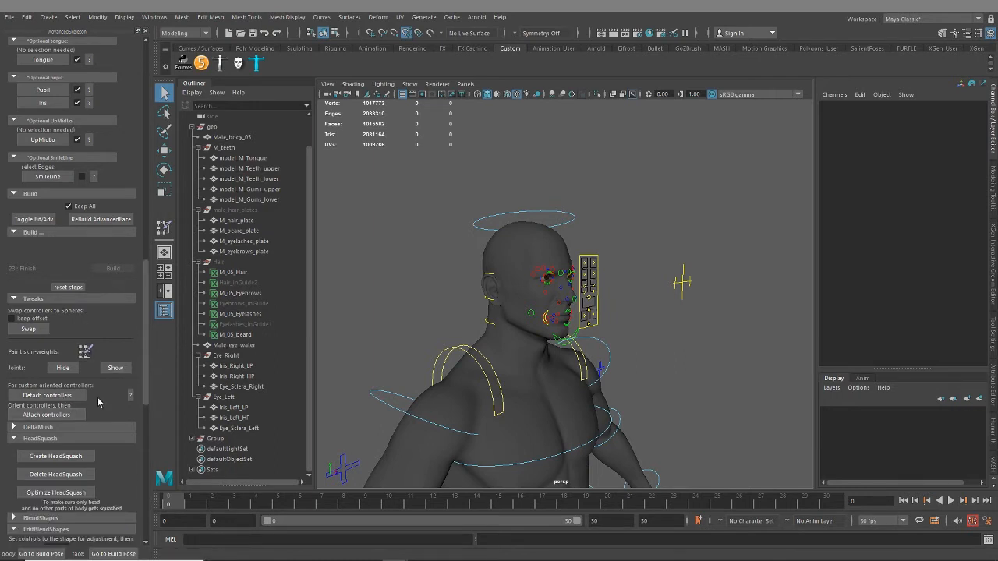
{"action": "scroll", "coordinate": [116, 405], "scroll_direction": "down", "scroll_amount": 1}
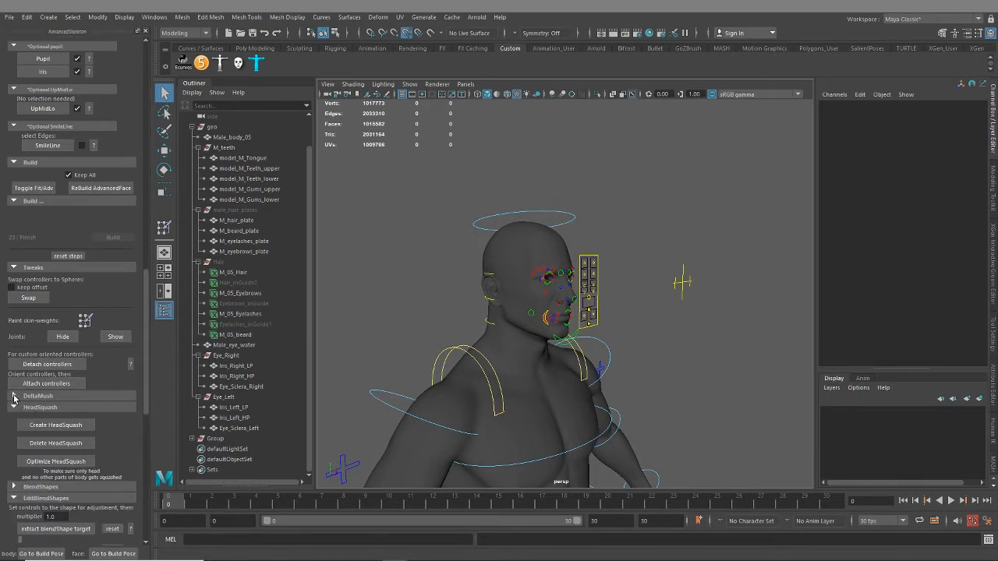
{"action": "left_click", "coordinate": [14, 397]}
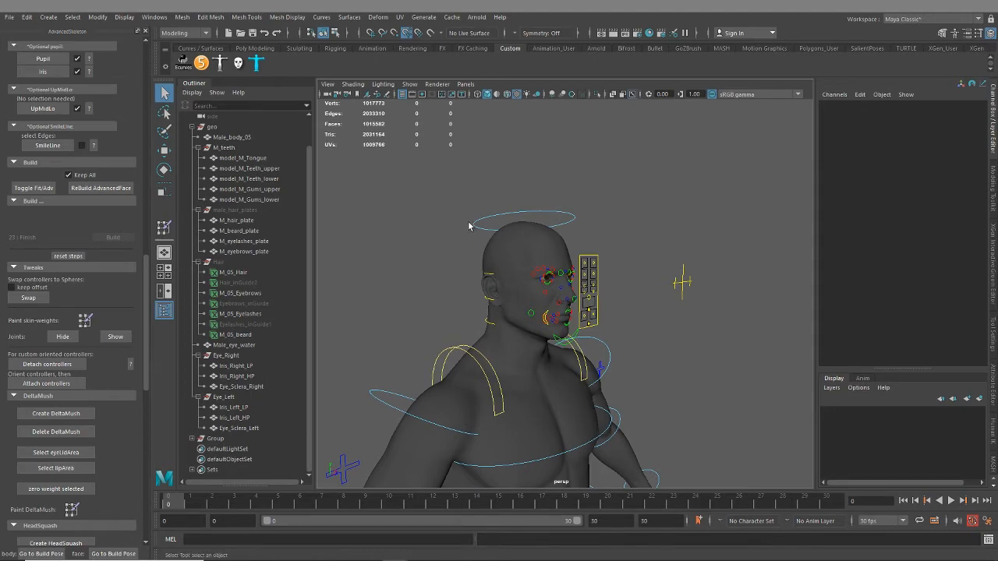
Save the scene as a new version named Male_05_Rig_04.ma in the Rig_Files folder
{"action": "left_click_drag", "start_coordinate": [663, 406], "coordinate": [490, 369], "text": "alt"}
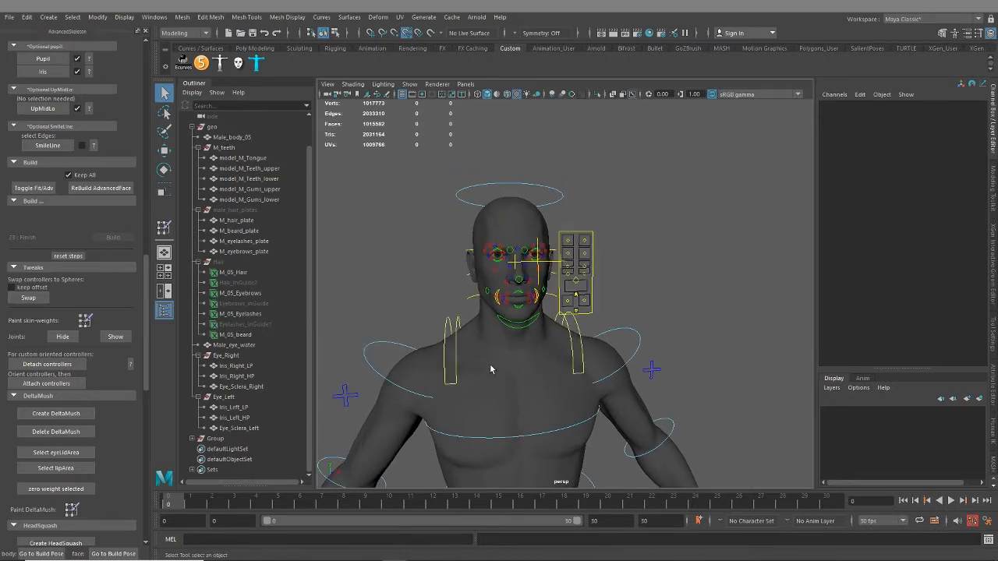
{"action": "key", "text": "ctrl+shift+s"}
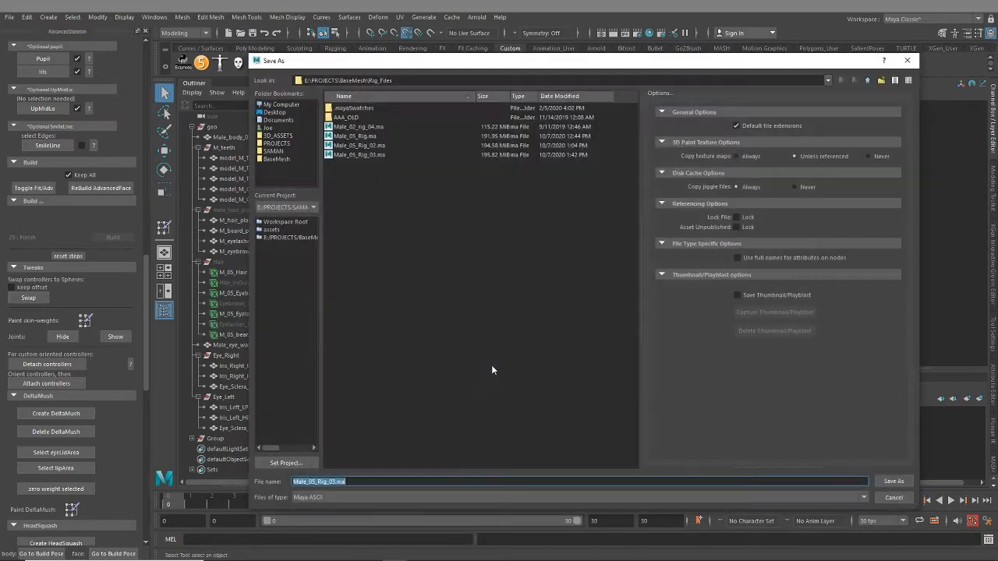
{"action": "left_click", "coordinate": [333, 481]}
{"action": "type", "text": "4"}
{"action": "left_click", "coordinate": [887, 482]}
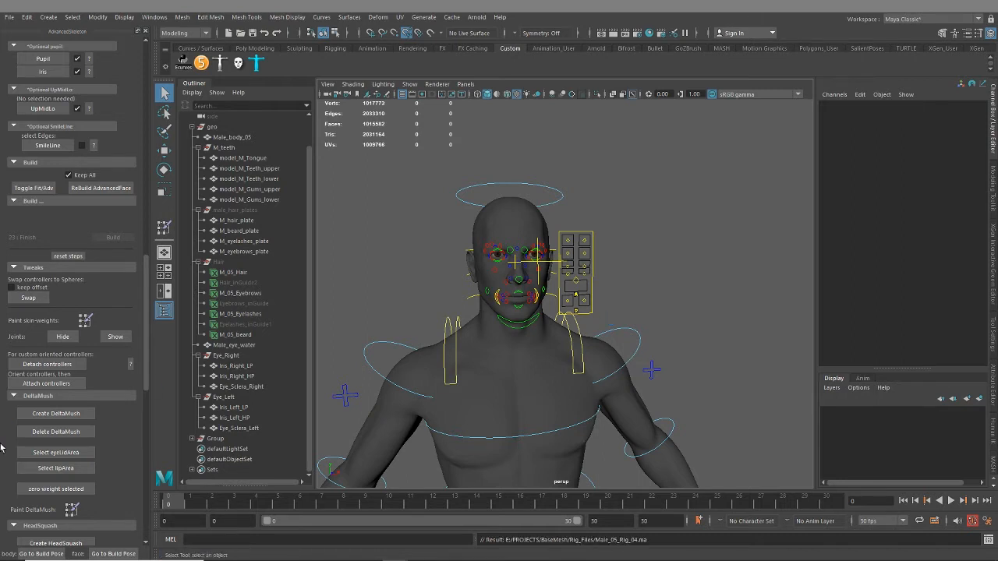
Create the facial DeltaMush on the body mesh and clear the selection
{"action": "left_click", "coordinate": [36, 415]}
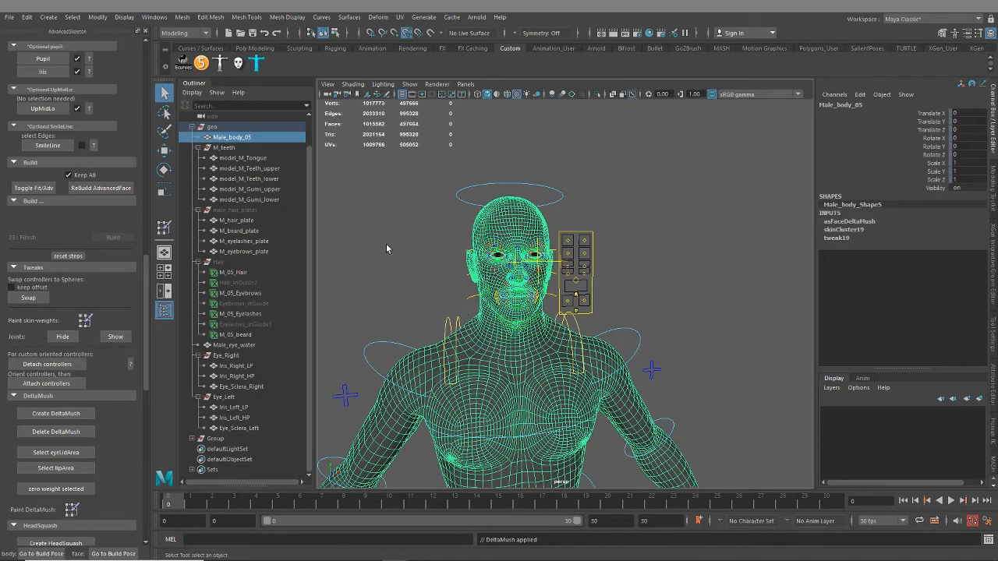
{"action": "left_click", "coordinate": [390, 281]}
{"action": "middle_click_drag", "start_coordinate": [440, 286], "coordinate": [480, 283], "text": "alt"}
{"action": "right_click_drag", "start_coordinate": [480, 283], "coordinate": [616, 364], "text": "alt"}
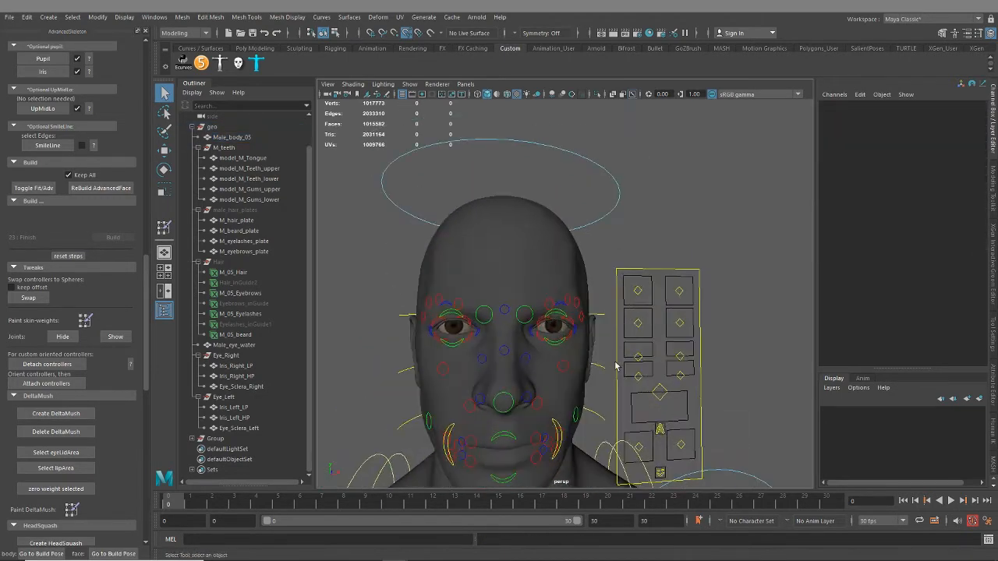
{"action": "middle_click_drag", "start_coordinate": [616, 363], "coordinate": [602, 364], "text": "alt"}
{"action": "right_click_drag", "start_coordinate": [602, 364], "coordinate": [706, 324], "text": "alt"}
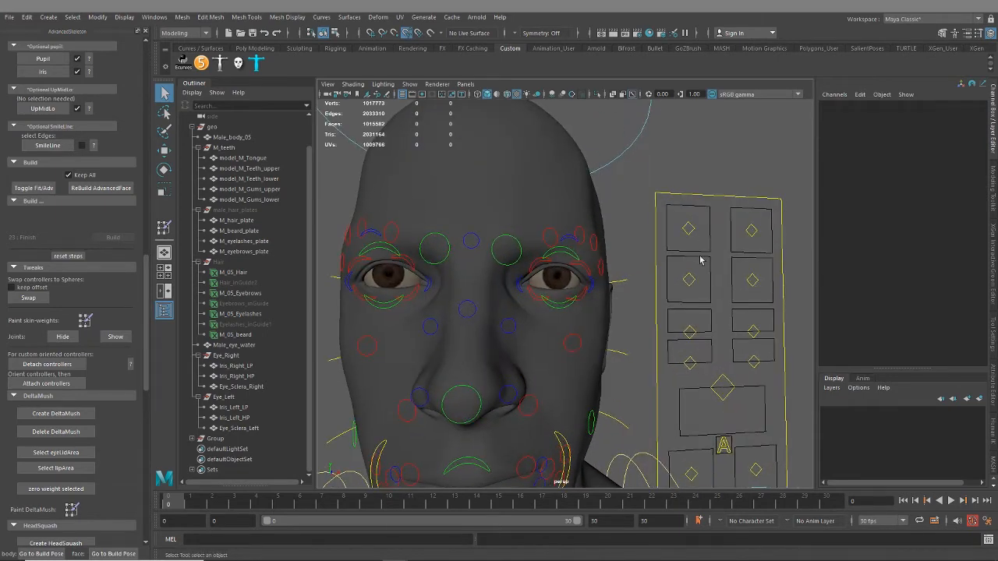
Test both brow controls beside the face by moving them to a lower corner of their boxes, and inspect the eye area
{"action": "left_click", "coordinate": [751, 231]}
{"action": "key", "text": "w"}
{"action": "left_click_drag", "start_coordinate": [751, 231], "coordinate": [511, 258]}
{"action": "right_click_drag", "start_coordinate": [510, 257], "coordinate": [620, 262], "text": "alt"}
{"action": "middle_click_drag", "start_coordinate": [619, 263], "coordinate": [510, 305], "text": "alt"}
Turn off the smooth mesh preview on the body, inspect the eye area and clear the selection
{"action": "left_click", "coordinate": [488, 158]}
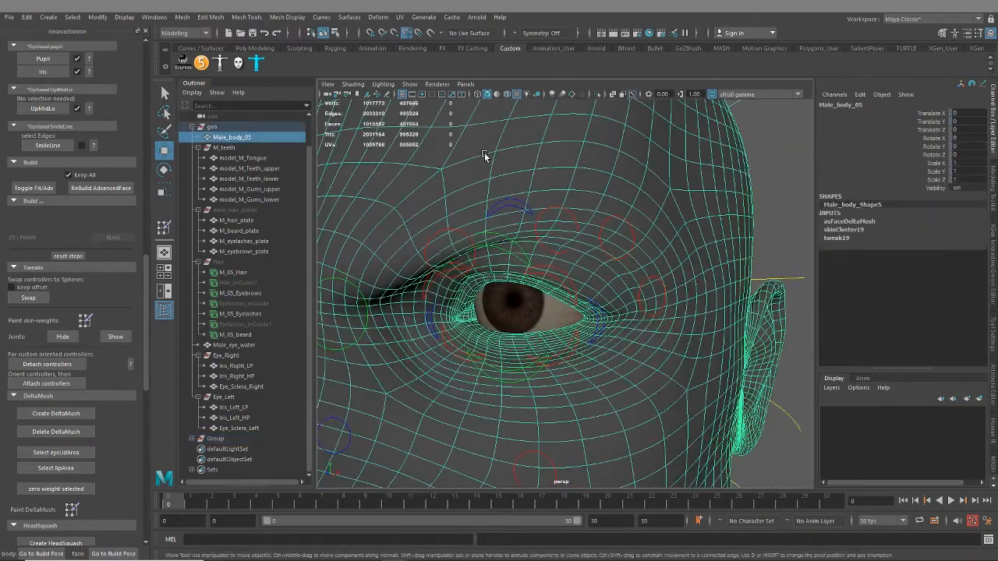
{"action": "key", "text": "1"}
{"action": "right_click_drag", "start_coordinate": [544, 272], "coordinate": [494, 323], "text": "alt"}
{"action": "left_click_drag", "start_coordinate": [495, 323], "coordinate": [575, 327], "text": "alt"}
{"action": "right_click_drag", "start_coordinate": [575, 327], "coordinate": [587, 328], "text": "alt"}
{"action": "left_click", "coordinate": [670, 201]}
Switch the character's right arm to IK by raising the FKIKBlend value of its FK/IK control
{"action": "left_click_drag", "start_coordinate": [673, 247], "coordinate": [597, 296], "text": "alt"}
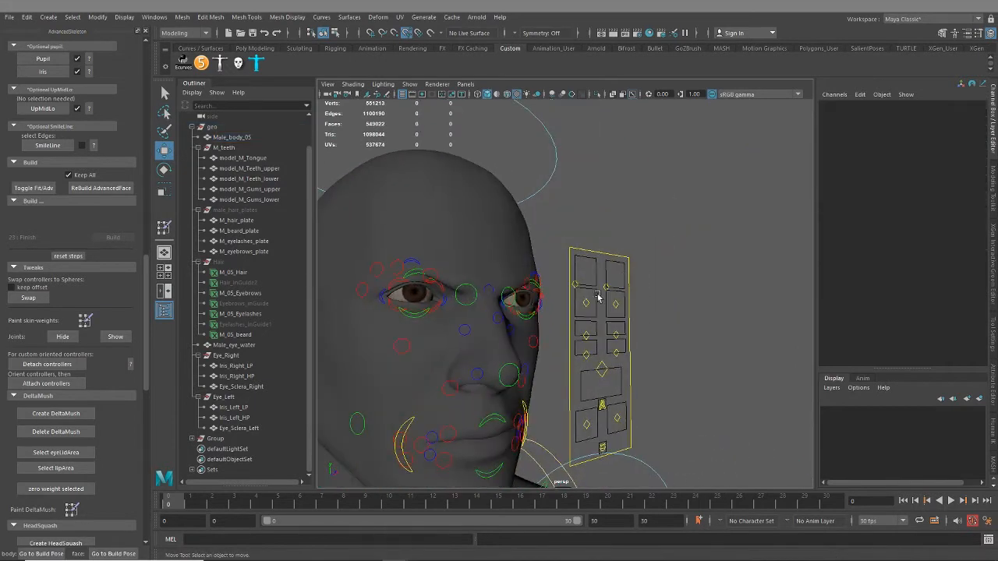
{"action": "right_click_drag", "start_coordinate": [597, 297], "coordinate": [556, 387], "text": "alt"}
{"action": "middle_click_drag", "start_coordinate": [541, 422], "coordinate": [585, 263], "text": "alt"}
{"action": "left_click_drag", "start_coordinate": [585, 263], "coordinate": [479, 322], "text": "alt"}
{"action": "middle_click_drag", "start_coordinate": [427, 264], "coordinate": [432, 254], "text": "alt"}
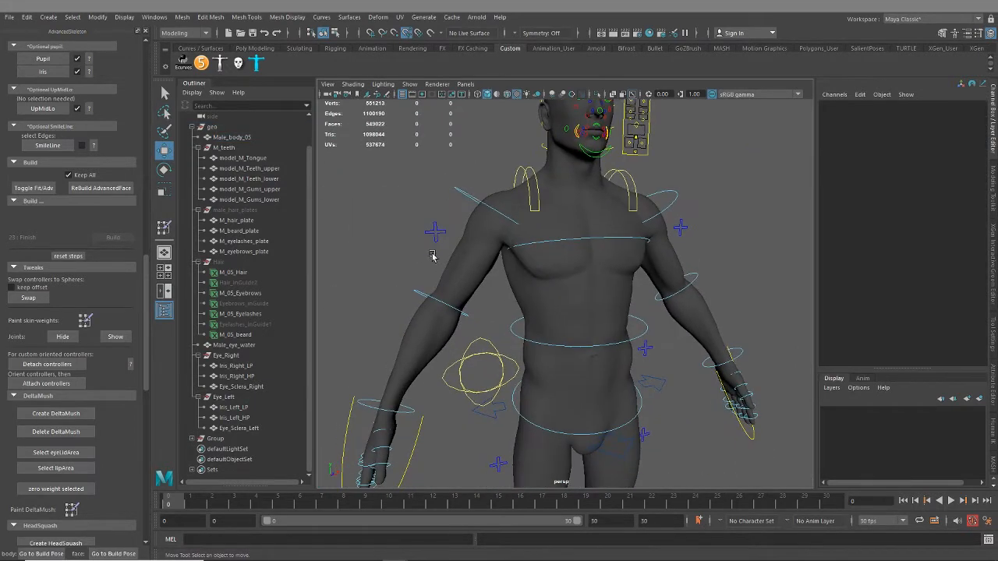
{"action": "left_click", "coordinate": [436, 233]}
{"action": "left_click", "coordinate": [930, 113]}
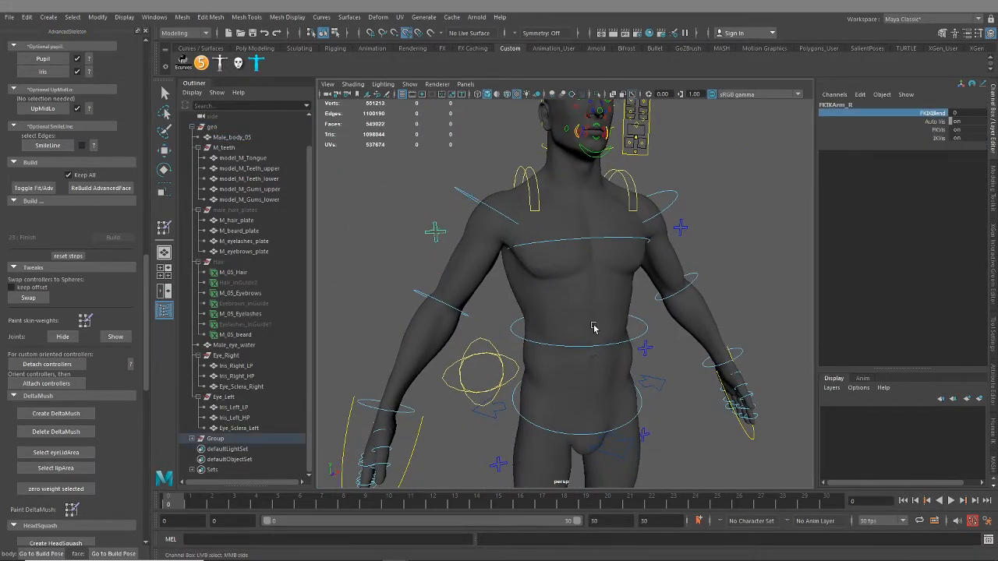
{"action": "middle_click_drag", "start_coordinate": [595, 328], "coordinate": [455, 258]}
Test the right arm's IK control by raising the arm sideways, inspect the shoulder deformation and undo the move
{"action": "left_click", "coordinate": [364, 372]}
{"action": "left_click_drag", "start_coordinate": [387, 407], "coordinate": [289, 204]}
{"action": "middle_click_drag", "start_coordinate": [418, 256], "coordinate": [486, 324], "text": "alt"}
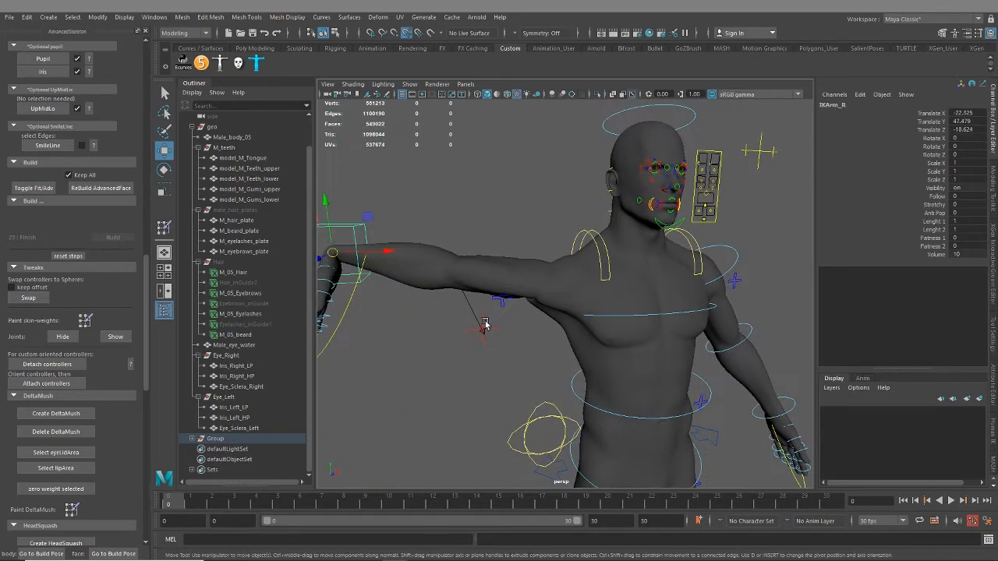
{"action": "left_click_drag", "start_coordinate": [486, 325], "coordinate": [523, 363], "text": "alt"}
{"action": "key", "text": "ctrl+z"}
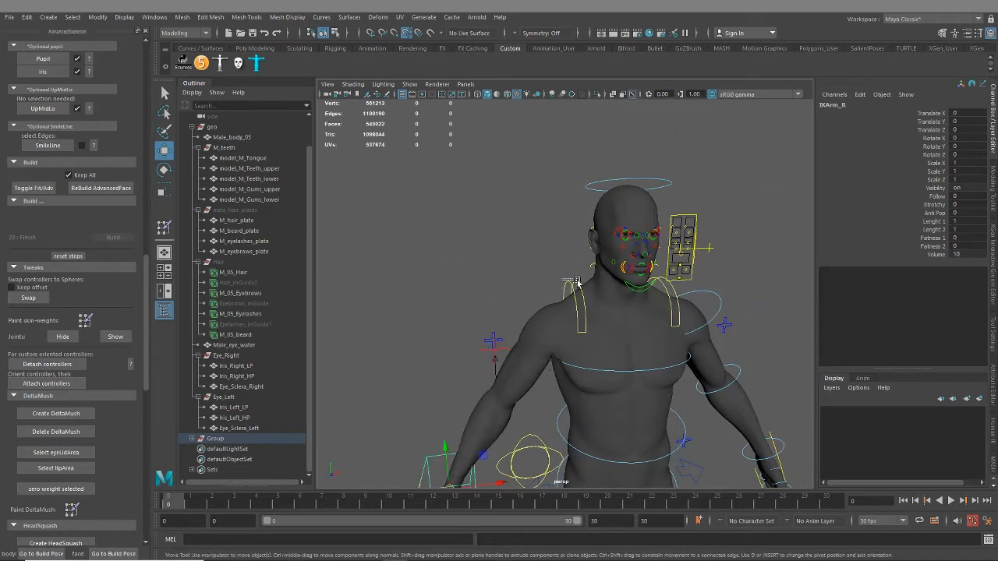
Test the right scapula control by rotating it, and undo the rotation
{"action": "left_click", "coordinate": [576, 281]}
{"action": "key", "text": "e"}
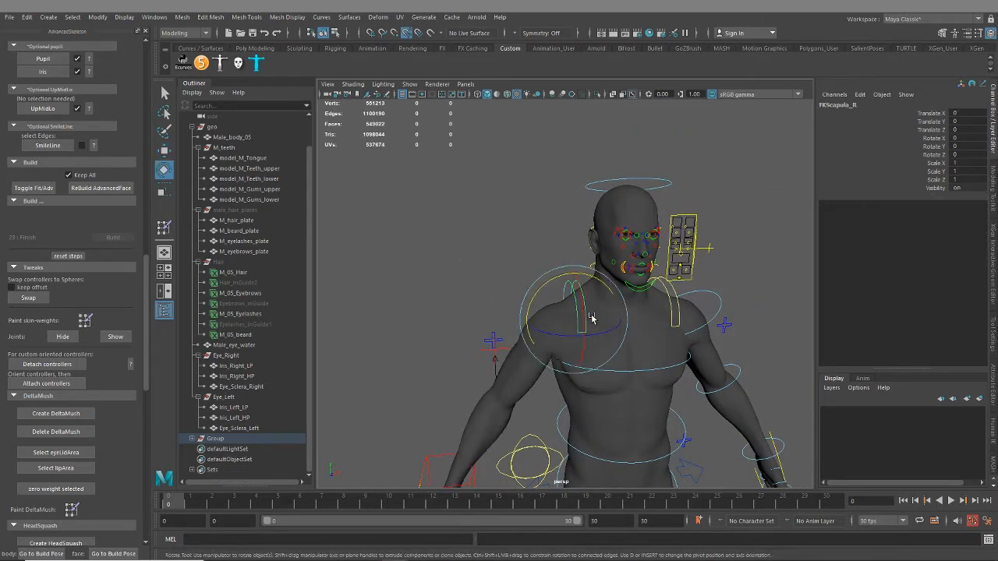
{"action": "left_click_drag", "start_coordinate": [550, 278], "coordinate": [592, 305]}
{"action": "key", "text": "ctrl+z"}
{"action": "key", "text": "w"}
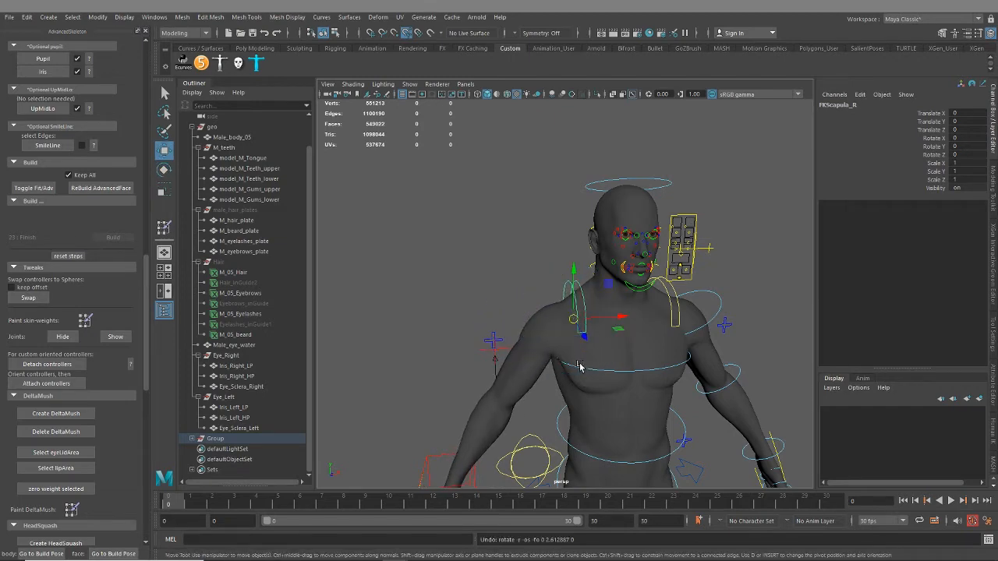
Compare the body mesh with smooth preview on and off, and select the right arm's IK control
{"action": "left_click", "coordinate": [543, 347]}
{"action": "scroll", "coordinate": [545, 342], "scroll_direction": "up", "scroll_amount": 4}
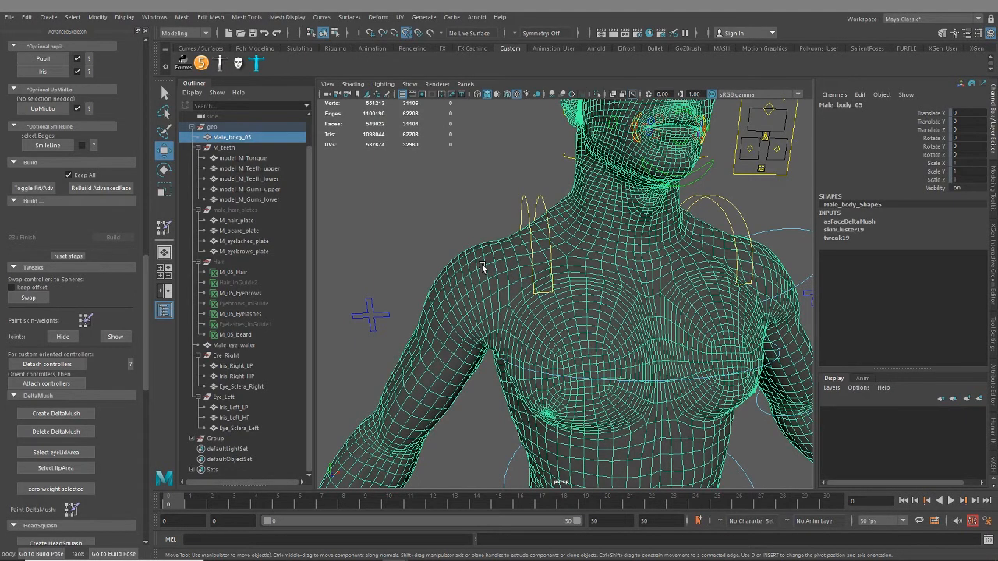
{"action": "key", "text": "3"}
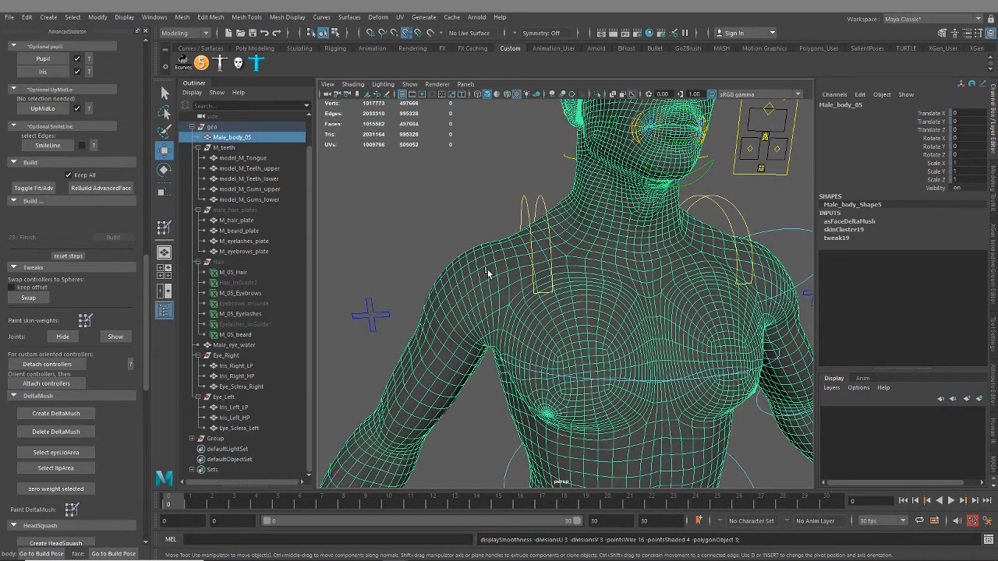
{"action": "scroll", "coordinate": [573, 341], "scroll_direction": "down", "scroll_amount": 2}
{"action": "right_click_drag", "start_coordinate": [604, 340], "coordinate": [503, 320], "text": "alt"}
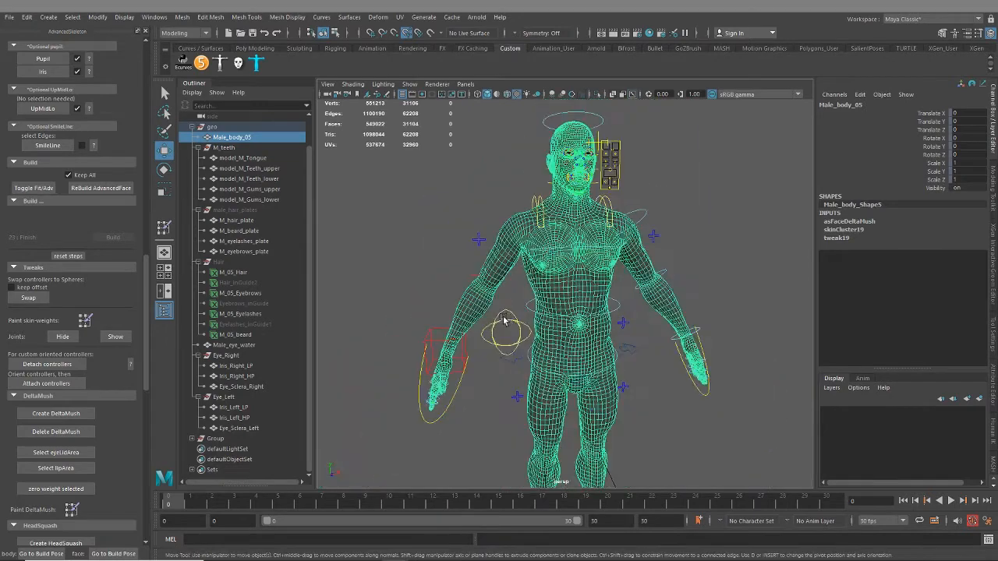
{"action": "left_click_drag", "start_coordinate": [504, 320], "coordinate": [501, 319], "text": "alt"}
{"action": "left_click", "coordinate": [435, 335]}
Raise both cheek controls beside the face to a Translate Y of 1
{"action": "middle_click_drag", "start_coordinate": [525, 277], "coordinate": [528, 380], "text": "alt"}
{"action": "right_click_drag", "start_coordinate": [528, 381], "coordinate": [619, 335], "text": "alt"}
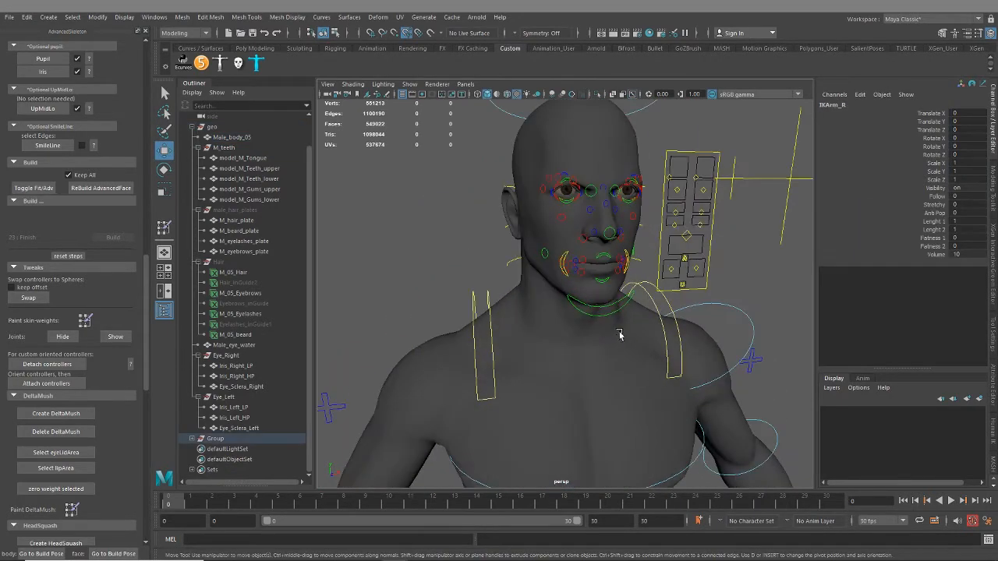
{"action": "left_click_drag", "start_coordinate": [620, 334], "coordinate": [597, 345], "text": "alt"}
{"action": "right_click_drag", "start_coordinate": [597, 346], "coordinate": [634, 319], "text": "alt"}
{"action": "middle_click_drag", "start_coordinate": [635, 319], "coordinate": [669, 377], "text": "alt"}
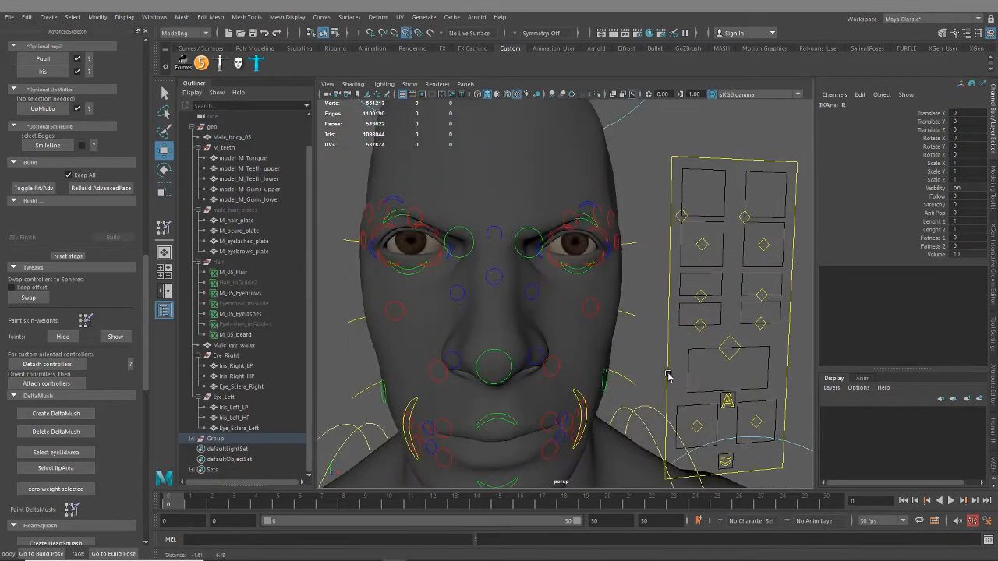
{"action": "left_click", "coordinate": [762, 296]}
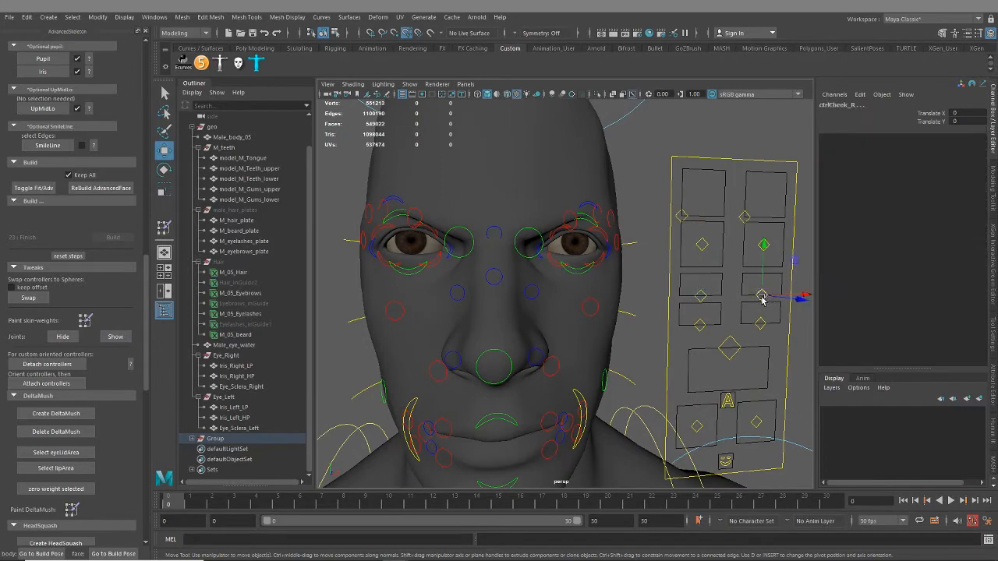
{"action": "left_click_drag", "start_coordinate": [762, 297], "coordinate": [764, 259]}
Inspect the raised cheeks and lower eyelid up close from several angles, and undo the cheek move
{"action": "left_click_drag", "start_coordinate": [444, 295], "coordinate": [629, 315], "text": "alt"}
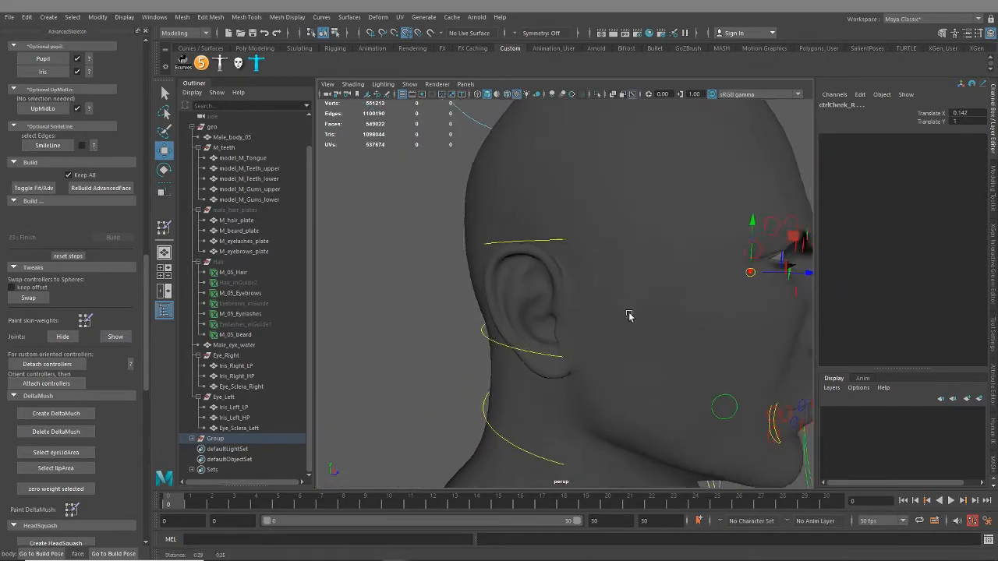
{"action": "middle_click_drag", "start_coordinate": [630, 315], "coordinate": [588, 310], "text": "alt"}
{"action": "left_click_drag", "start_coordinate": [588, 309], "coordinate": [537, 283], "text": "alt"}
{"action": "right_click_drag", "start_coordinate": [538, 283], "coordinate": [557, 307], "text": "alt"}
{"action": "left_click_drag", "start_coordinate": [556, 308], "coordinate": [591, 319], "text": "alt"}
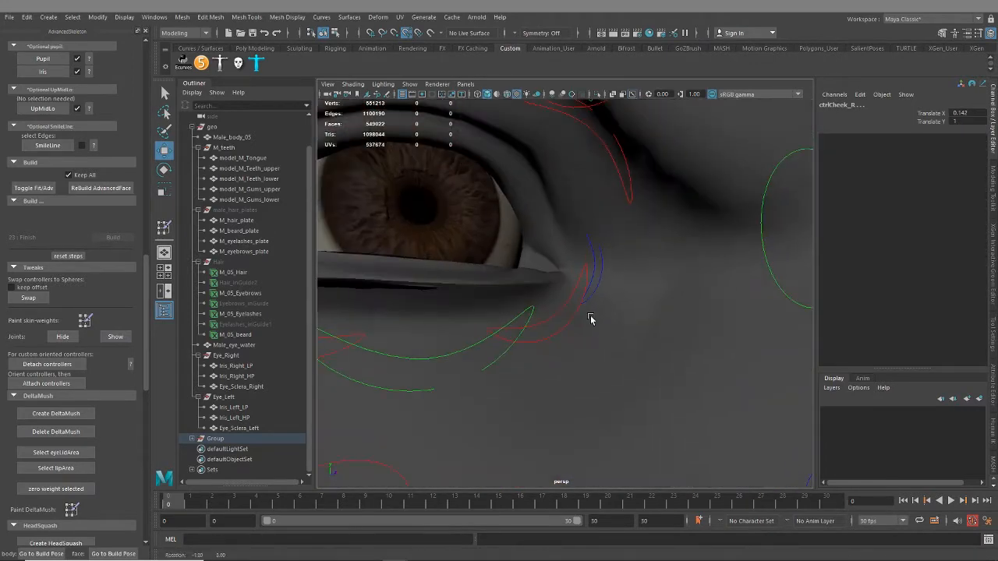
{"action": "right_click_drag", "start_coordinate": [591, 319], "coordinate": [500, 319], "text": "alt"}
{"action": "middle_click_drag", "start_coordinate": [501, 318], "coordinate": [530, 344], "text": "alt"}
{"action": "right_click_drag", "start_coordinate": [600, 405], "coordinate": [556, 376], "text": "alt"}
{"action": "left_click_drag", "start_coordinate": [556, 376], "coordinate": [514, 367], "text": "alt"}
{"action": "key", "text": "ctrl+z"}
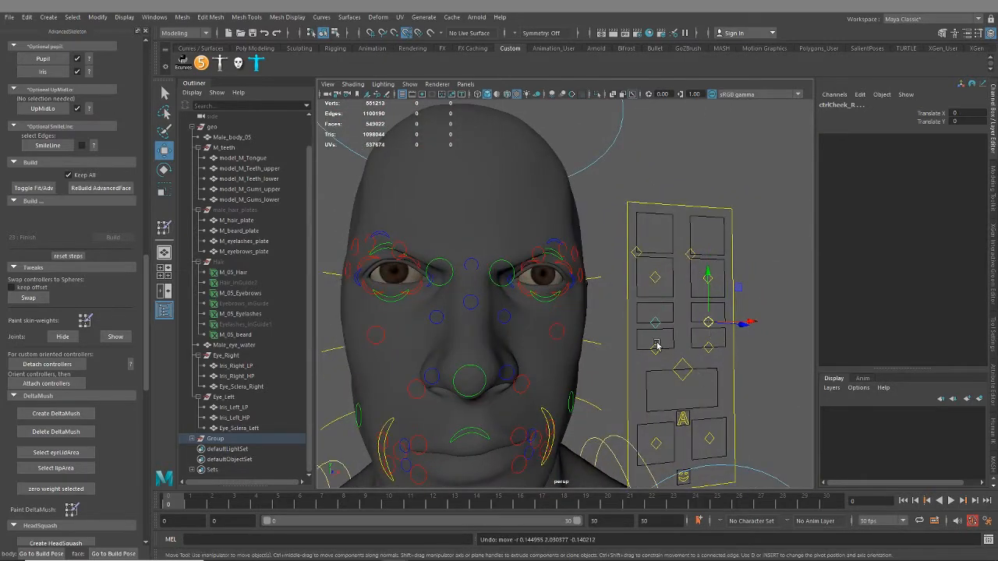
Test both nose controls beside the face at Translate X 1 and Translate Y 1, and inspect the snarl
{"action": "left_click", "coordinate": [656, 345]}
{"action": "left_click_drag", "start_coordinate": [702, 344], "coordinate": [563, 376]}
{"action": "right_click_drag", "start_coordinate": [563, 376], "coordinate": [520, 387], "text": "alt"}
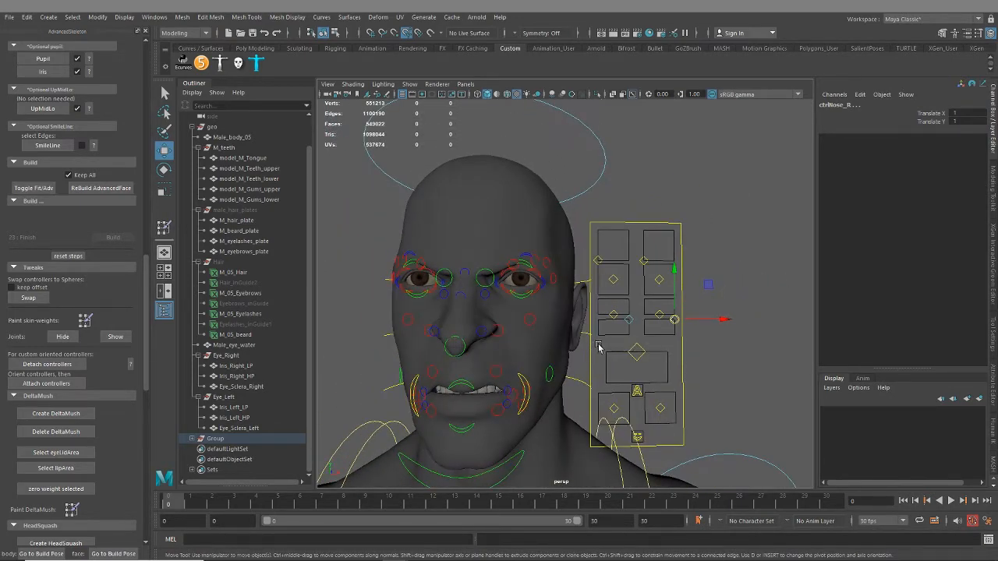
Undo the test moves on the nose controls beside the face
{"action": "key", "text": "ctrl+z"}
{"action": "key", "text": "ctrl+z"}
{"action": "key", "text": "ctrl+z"}
{"action": "key", "text": "ctrl+z"}
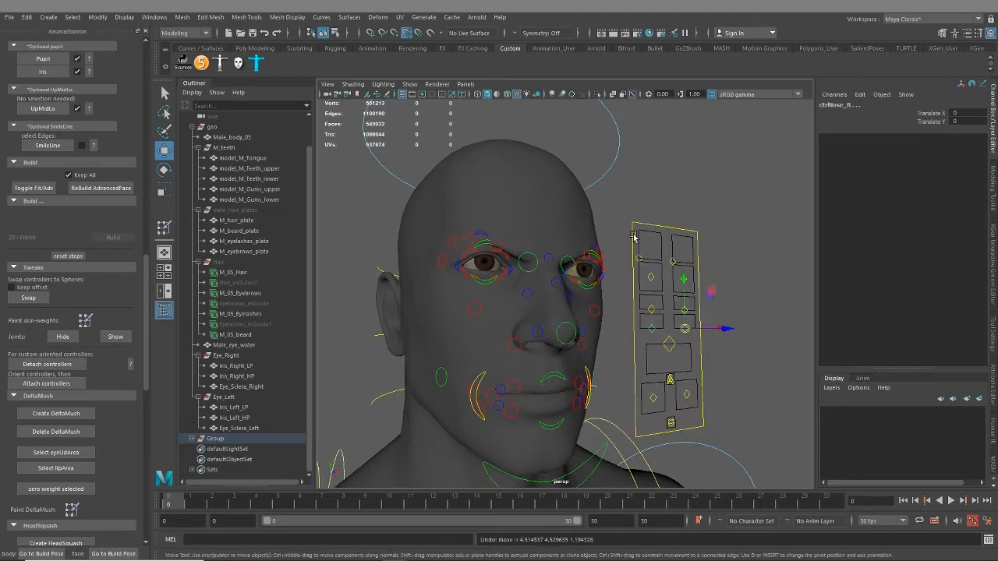
{"action": "key", "text": "ctrl+z"}
Reset Translate X, Translate Y and Squeeze to 0 on both brow controls beside the face
{"action": "left_click", "coordinate": [664, 262]}
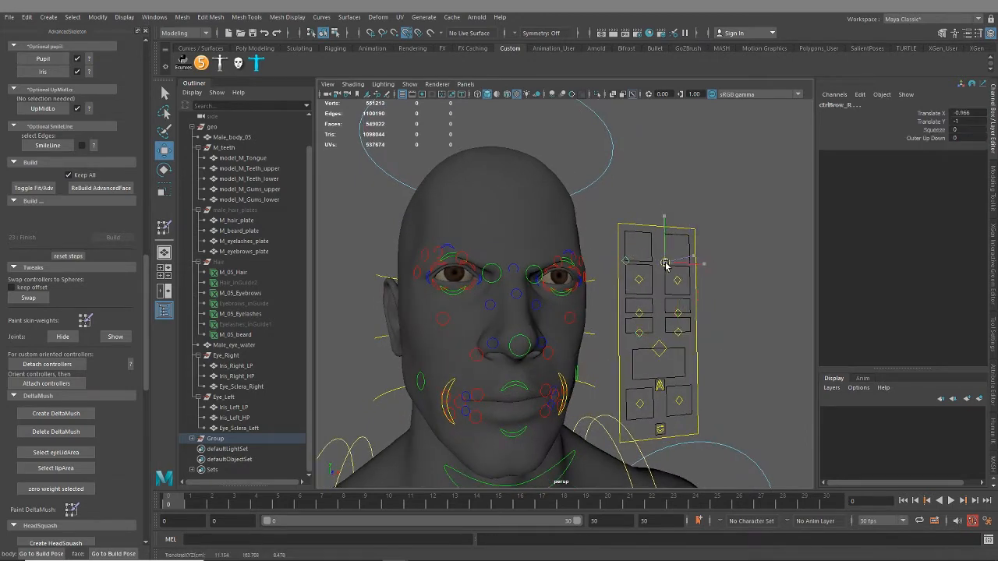
{"action": "left_click_drag", "start_coordinate": [665, 265], "coordinate": [669, 261]}
{"action": "left_click_drag", "start_coordinate": [969, 113], "coordinate": [973, 130]}
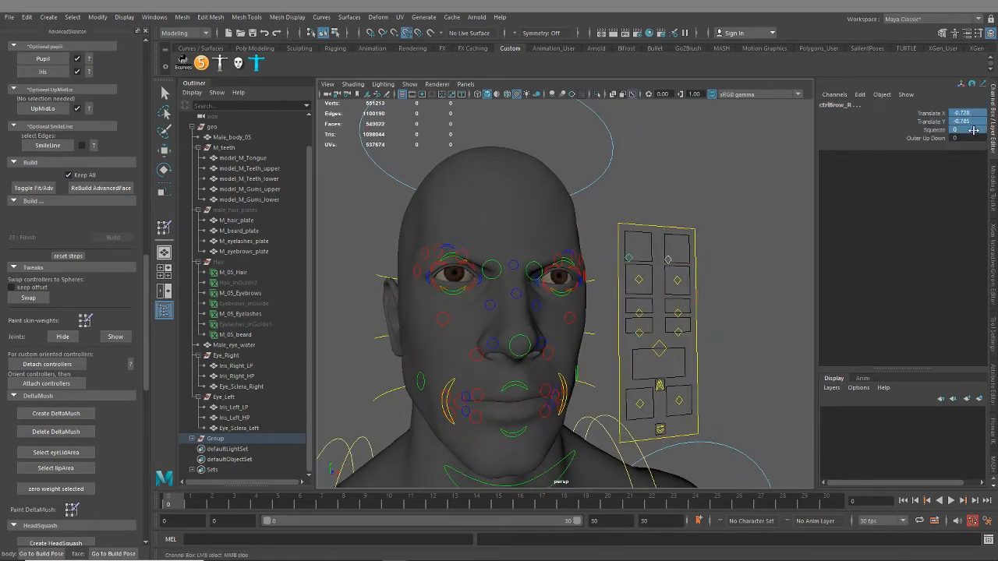
{"action": "type", "text": "0"}
{"action": "key", "text": "Return"}
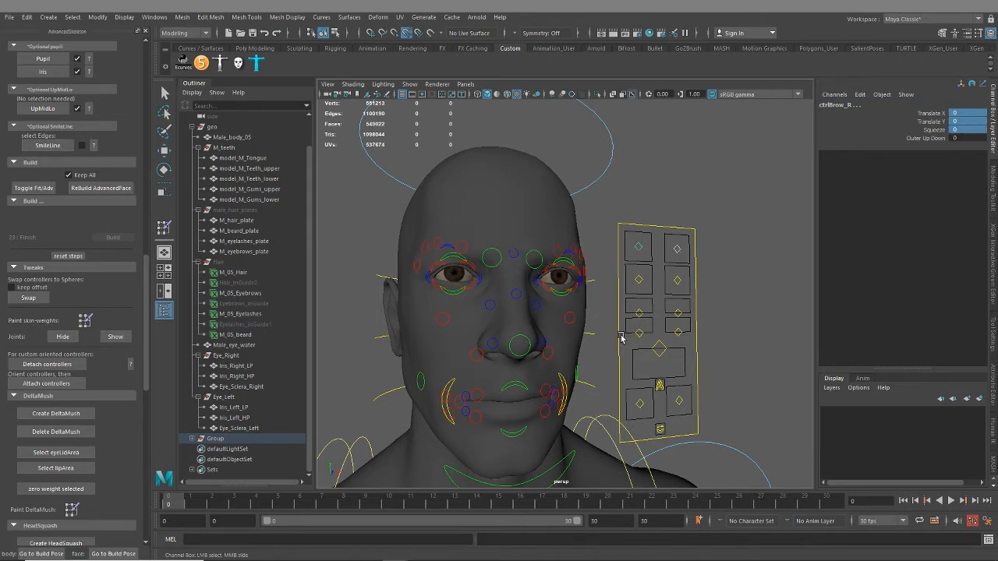
Set Happy to 10 on the emotions control below the face control board
{"action": "middle_click_drag", "start_coordinate": [541, 399], "coordinate": [536, 371], "text": "alt"}
{"action": "left_click", "coordinate": [656, 397]}
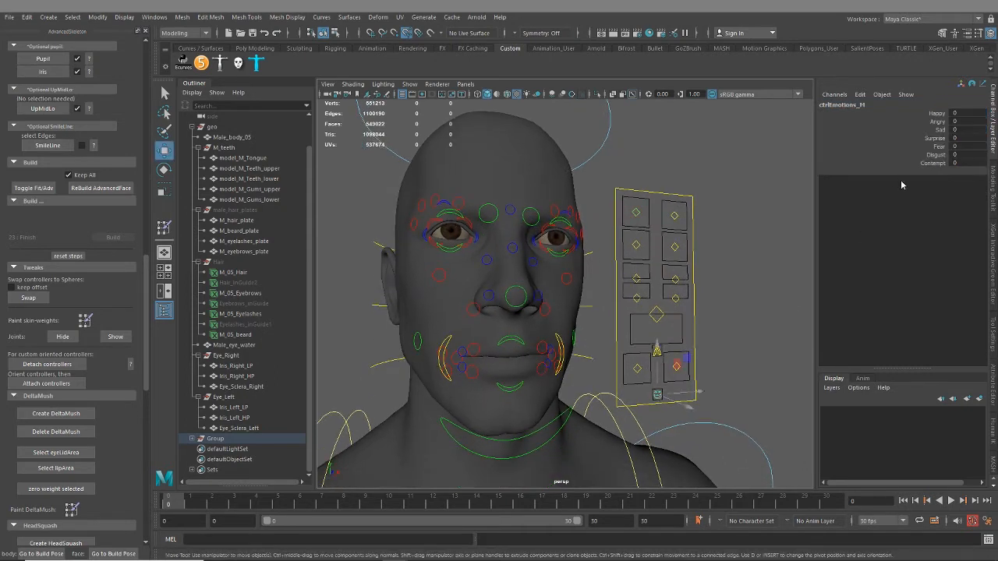
{"action": "left_click", "coordinate": [934, 114]}
{"action": "middle_click_drag", "start_coordinate": [624, 318], "coordinate": [764, 271]}
{"action": "left_click_drag", "start_coordinate": [558, 303], "coordinate": [608, 292], "text": "alt"}
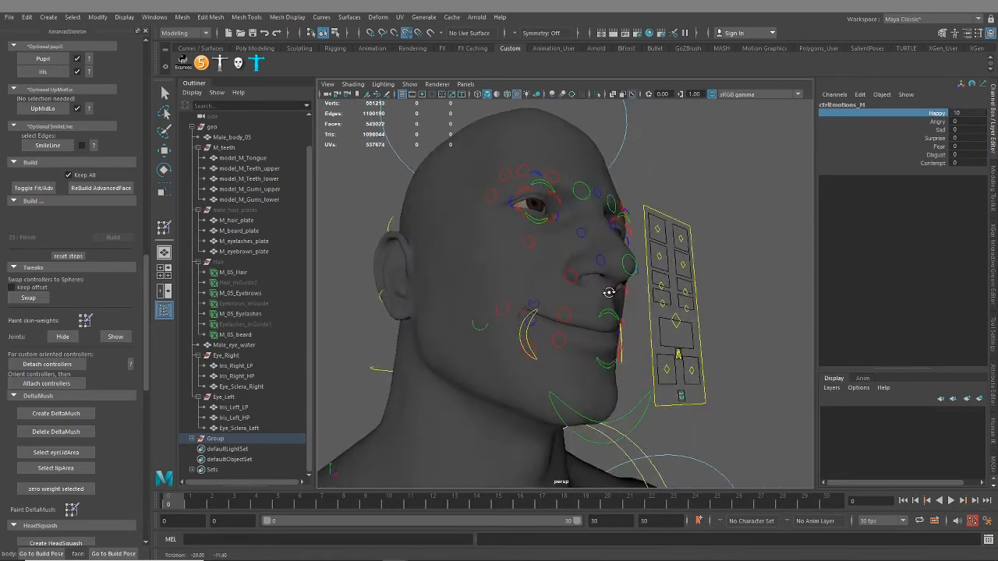
Inspect the smiling mouth corner up close and turn on smooth mesh preview for the Male_body_05 mesh
{"action": "scroll", "coordinate": [580, 343], "scroll_direction": "up", "scroll_amount": 5}
{"action": "left_click_drag", "start_coordinate": [579, 343], "coordinate": [507, 323], "text": "alt"}
{"action": "middle_click_drag", "start_coordinate": [507, 323], "coordinate": [546, 332], "text": "alt"}
{"action": "scroll", "coordinate": [546, 332], "scroll_direction": "up", "scroll_amount": 3}
{"action": "left_click_drag", "start_coordinate": [546, 331], "coordinate": [584, 340], "text": "alt"}
{"action": "scroll", "coordinate": [624, 365], "scroll_direction": "up", "scroll_amount": 5}
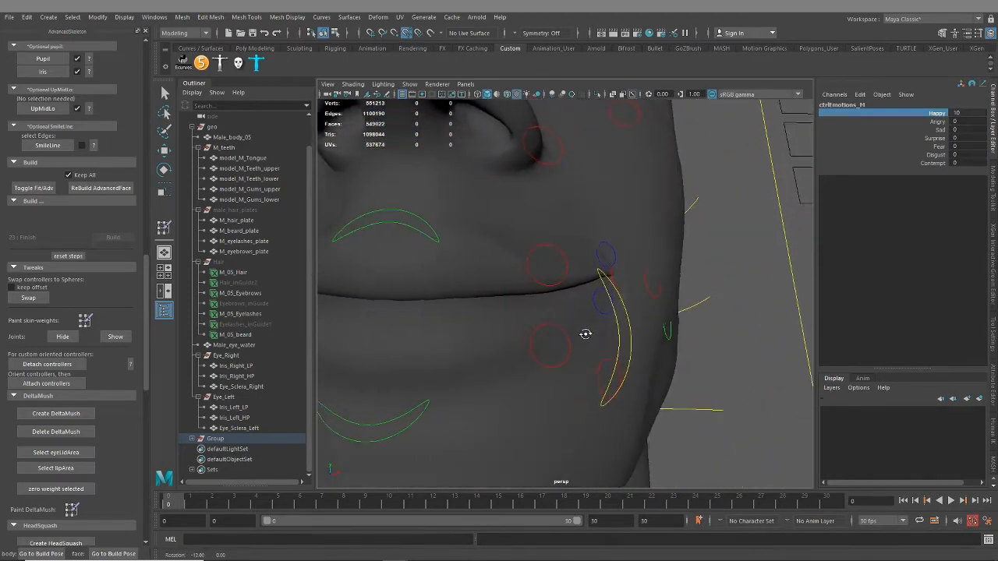
{"action": "left_click", "coordinate": [667, 314]}
{"action": "key", "text": "w"}
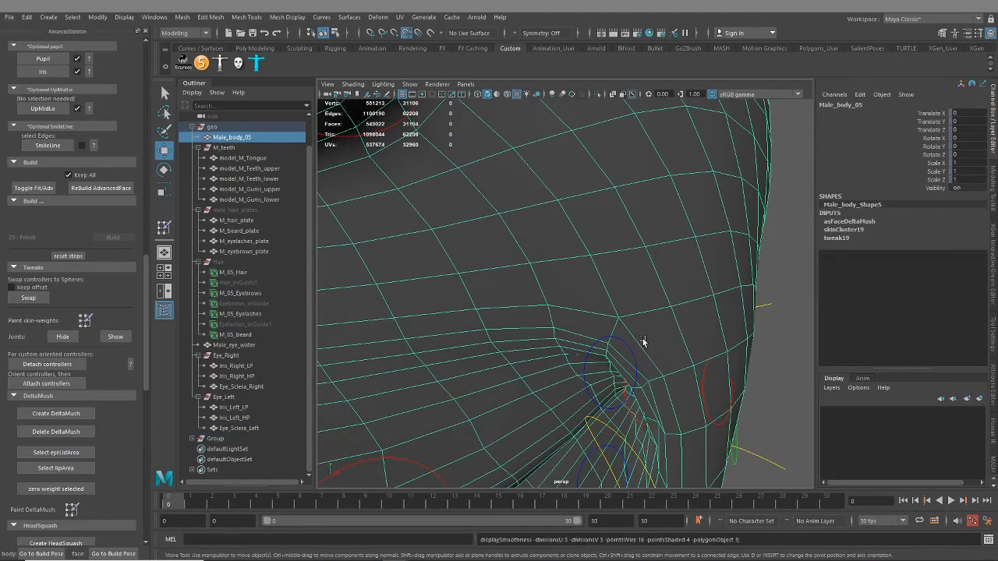
{"action": "key", "text": "f"}
{"action": "left_click", "coordinate": [768, 317]}
{"action": "left_click_drag", "start_coordinate": [769, 317], "coordinate": [597, 334], "text": "alt"}
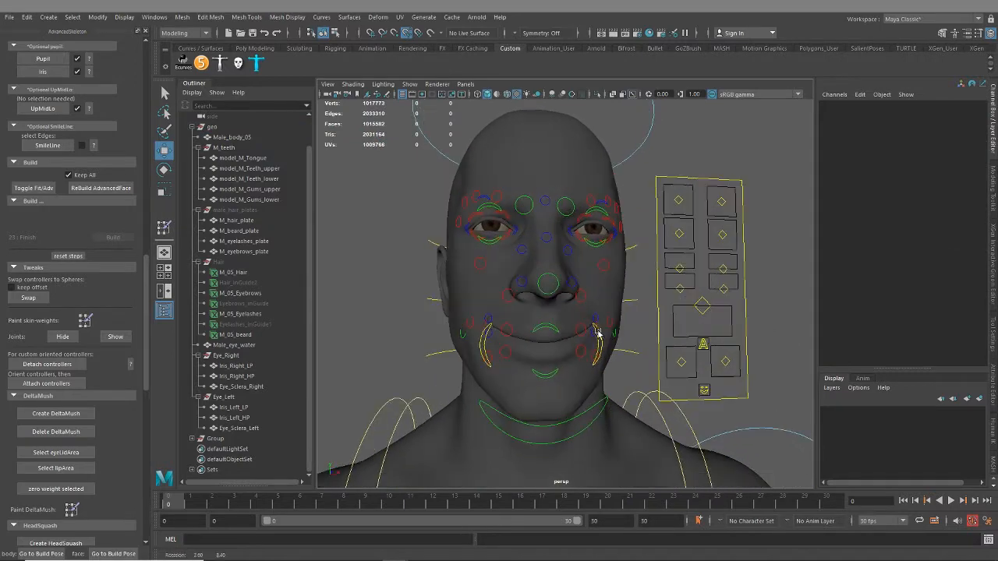
Make the Hair group visible and examine the eyelashes around the character's eye up close
{"action": "left_click", "coordinate": [223, 263]}
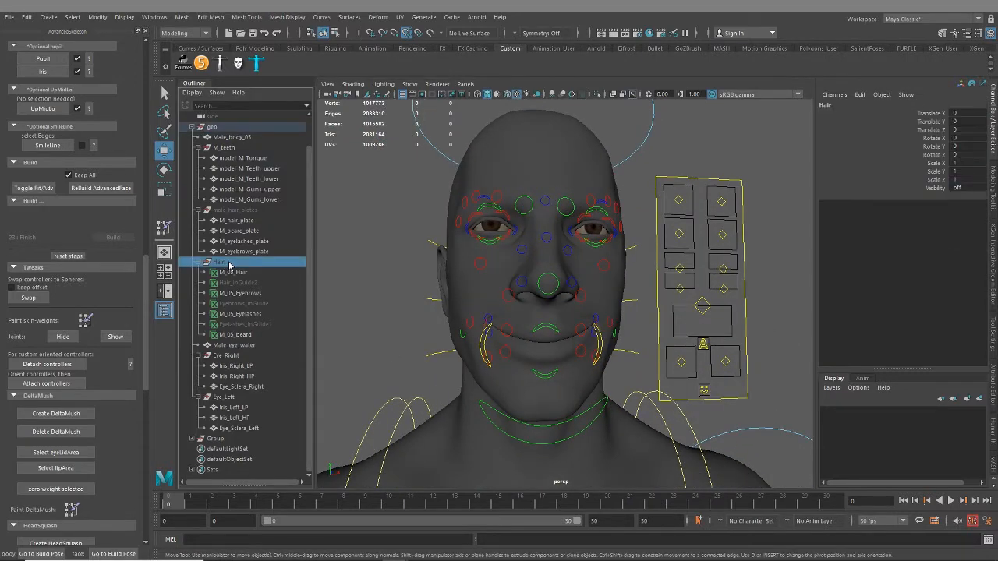
{"action": "key", "text": "h"}
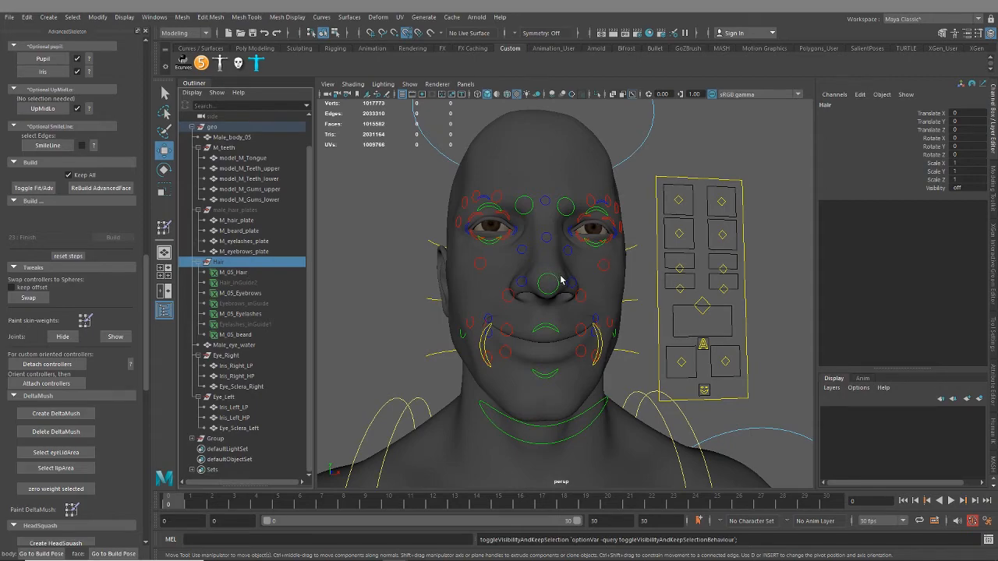
{"action": "left_click_drag", "start_coordinate": [613, 268], "coordinate": [543, 245], "text": "alt"}
{"action": "right_click_drag", "start_coordinate": [544, 245], "coordinate": [597, 317], "text": "alt"}
{"action": "middle_click_drag", "start_coordinate": [598, 317], "coordinate": [623, 338], "text": "alt"}
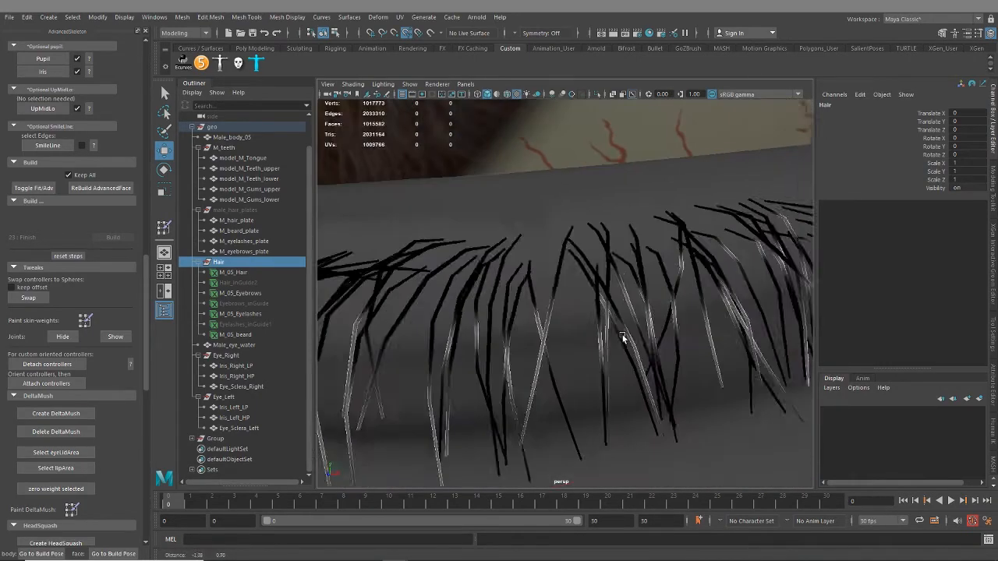
{"action": "right_click_drag", "start_coordinate": [623, 337], "coordinate": [587, 322], "text": "alt"}
{"action": "left_click_drag", "start_coordinate": [586, 323], "coordinate": [562, 295], "text": "alt"}
{"action": "middle_click_drag", "start_coordinate": [562, 295], "coordinate": [561, 324], "text": "alt"}
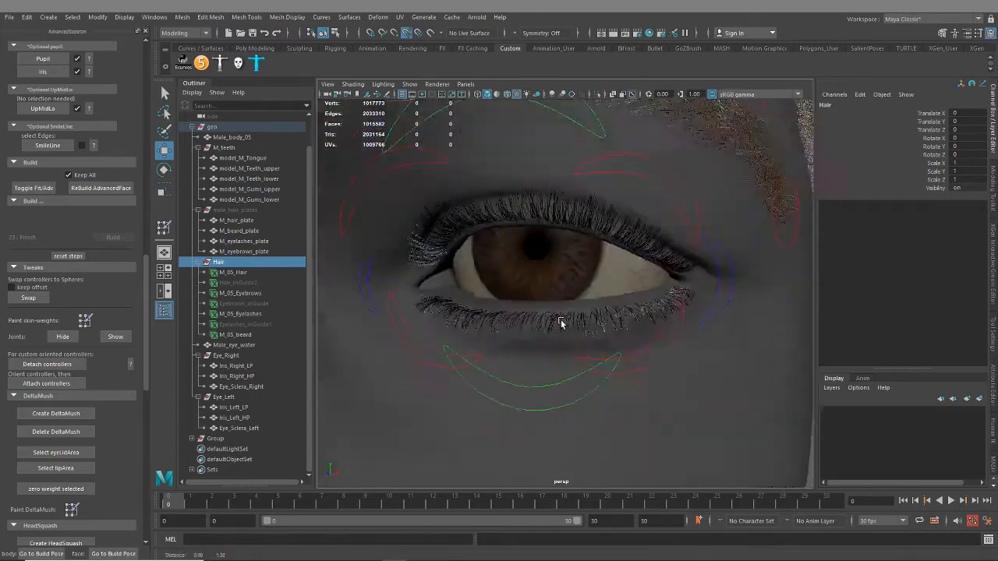
{"action": "left_click_drag", "start_coordinate": [561, 321], "coordinate": [569, 300], "text": "alt"}
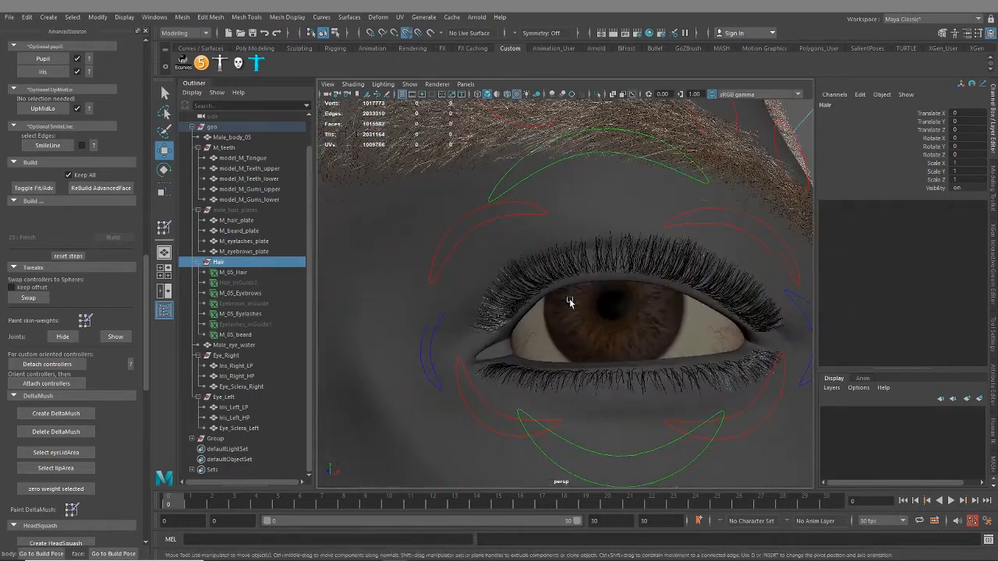
Examine the beard hair around the smiling mouth and the whole face from several angles
{"action": "right_click_drag", "start_coordinate": [569, 302], "coordinate": [510, 362], "text": "alt"}
{"action": "middle_click_drag", "start_coordinate": [584, 377], "coordinate": [593, 317], "text": "alt"}
{"action": "left_click_drag", "start_coordinate": [592, 317], "coordinate": [618, 318], "text": "alt"}
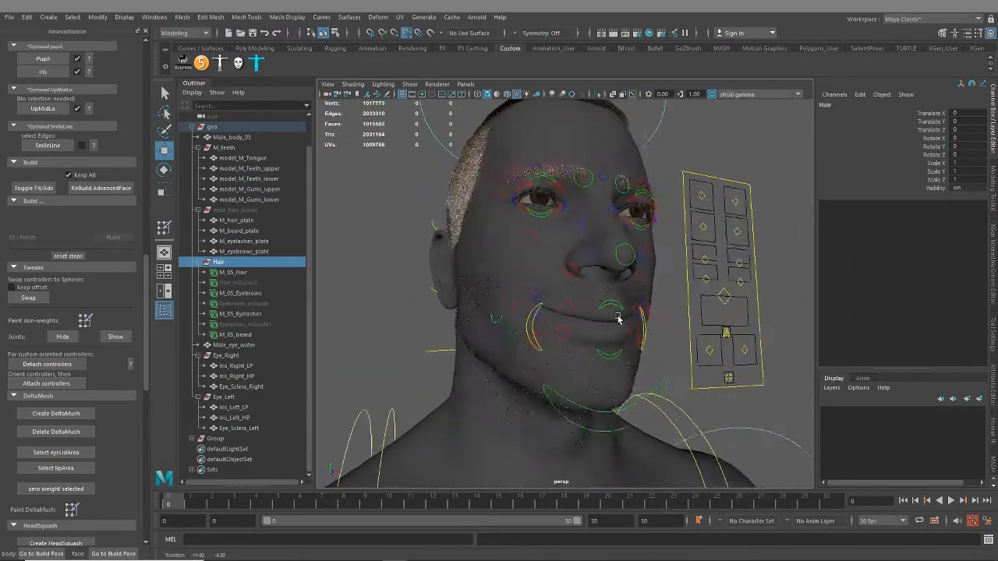
{"action": "right_click_drag", "start_coordinate": [619, 319], "coordinate": [593, 352], "text": "alt"}
{"action": "left_click_drag", "start_coordinate": [593, 351], "coordinate": [546, 350], "text": "alt"}
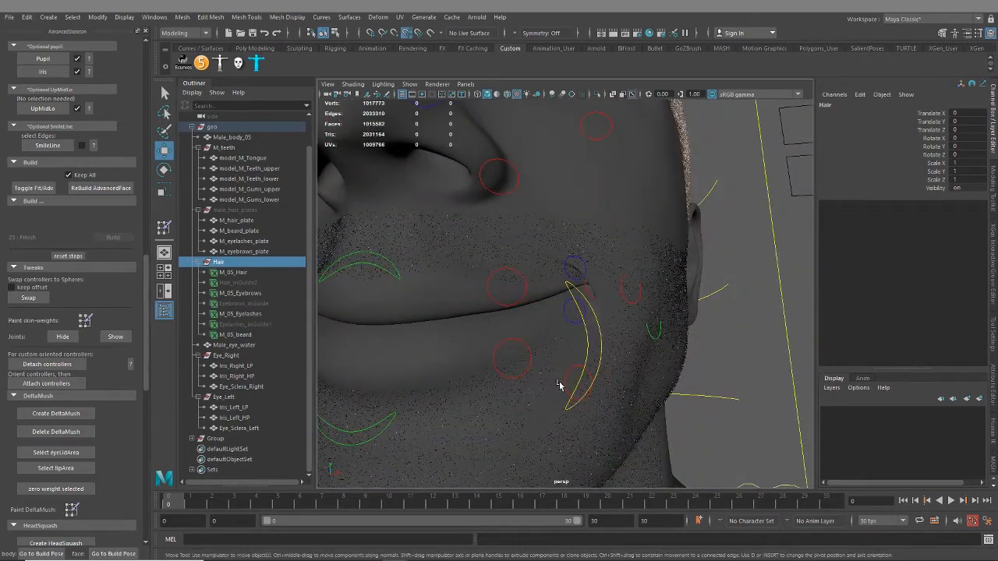
{"action": "left_click_drag", "start_coordinate": [559, 385], "coordinate": [597, 370], "text": "alt"}
{"action": "right_click_drag", "start_coordinate": [597, 369], "coordinate": [481, 338], "text": "alt"}
{"action": "middle_click_drag", "start_coordinate": [703, 336], "coordinate": [692, 405], "text": "alt"}
Return Happy to 0 on the emotions control and hide the Hair group
{"action": "left_click", "coordinate": [666, 371]}
{"action": "left_click", "coordinate": [931, 109]}
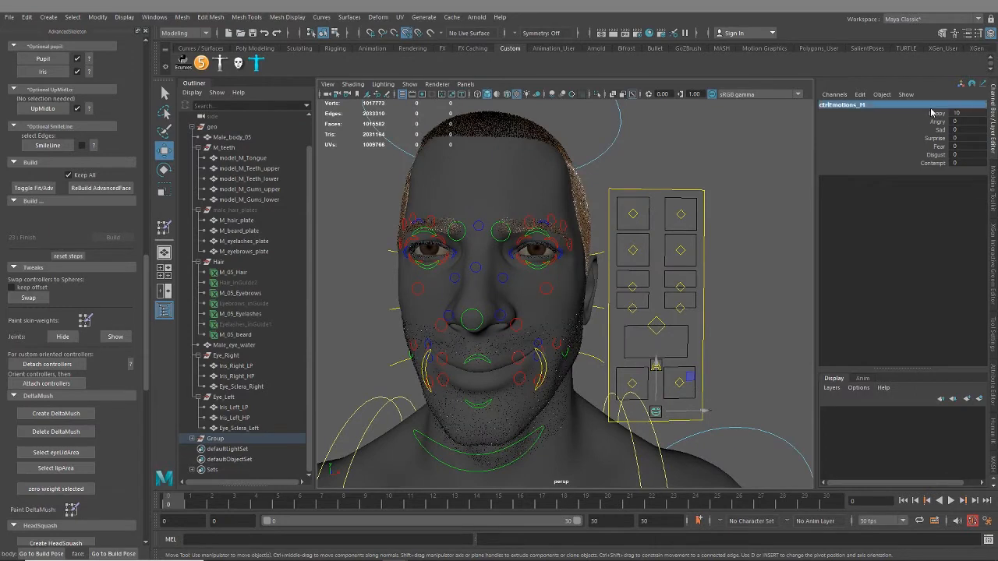
{"action": "left_click", "coordinate": [932, 113]}
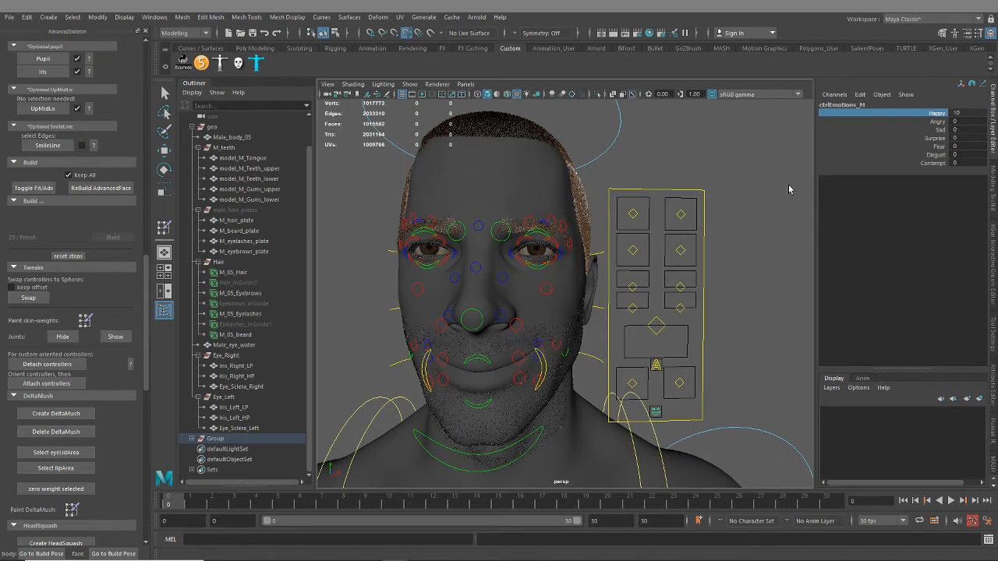
{"action": "left_click", "coordinate": [219, 262]}
{"action": "key", "text": "w"}
{"action": "key", "text": "h"}
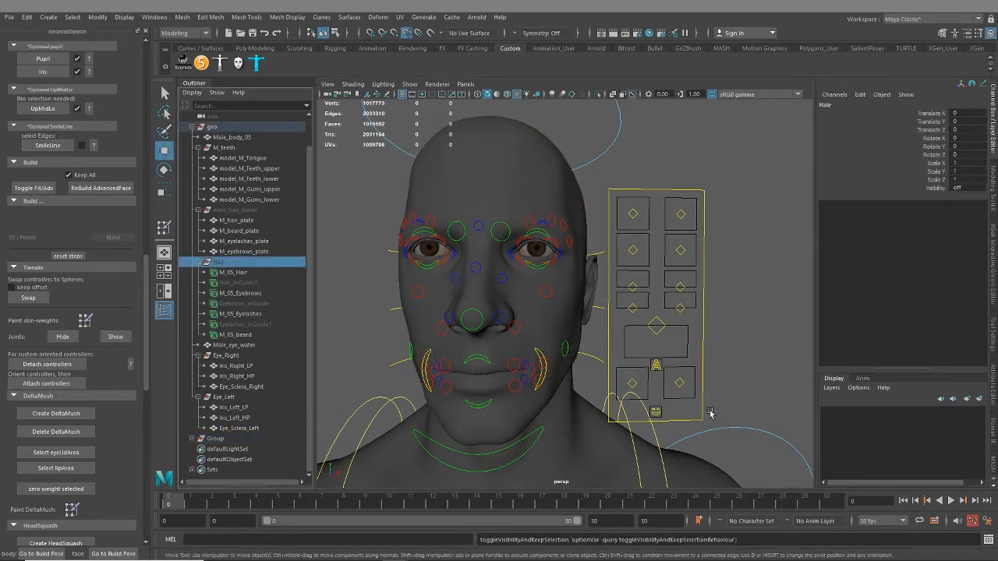
Test Angry at 10 on the emotions control, inspect the expression from several angles, and return it to 0
{"action": "left_click", "coordinate": [656, 413]}
{"action": "left_click_drag", "start_coordinate": [556, 332], "coordinate": [594, 338], "text": "alt"}
{"action": "right_click_drag", "start_coordinate": [594, 339], "coordinate": [566, 330], "text": "alt"}
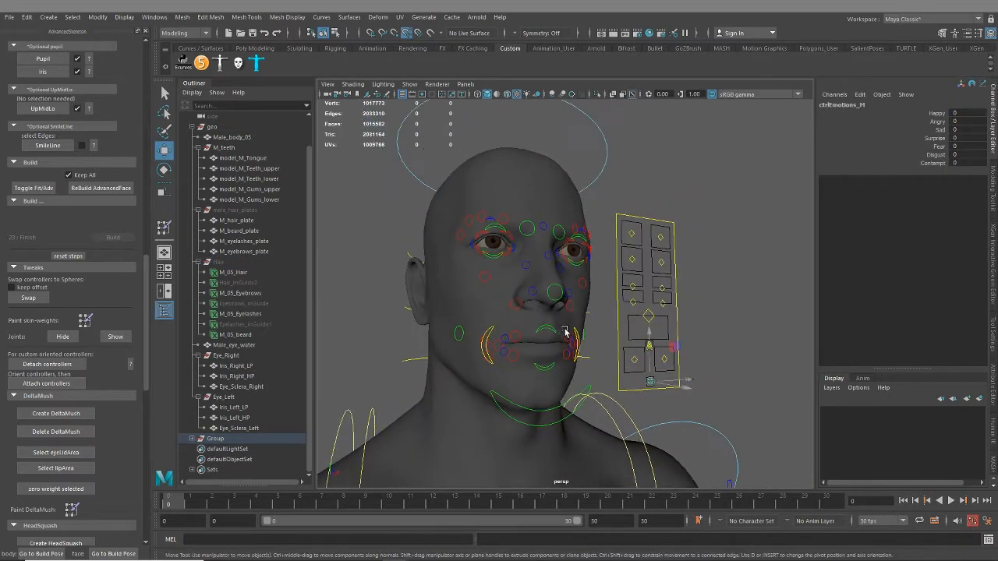
{"action": "left_click_drag", "start_coordinate": [566, 330], "coordinate": [560, 342], "text": "alt"}
{"action": "left_click", "coordinate": [933, 123]}
{"action": "middle_click_drag", "start_coordinate": [686, 212], "coordinate": [755, 216]}
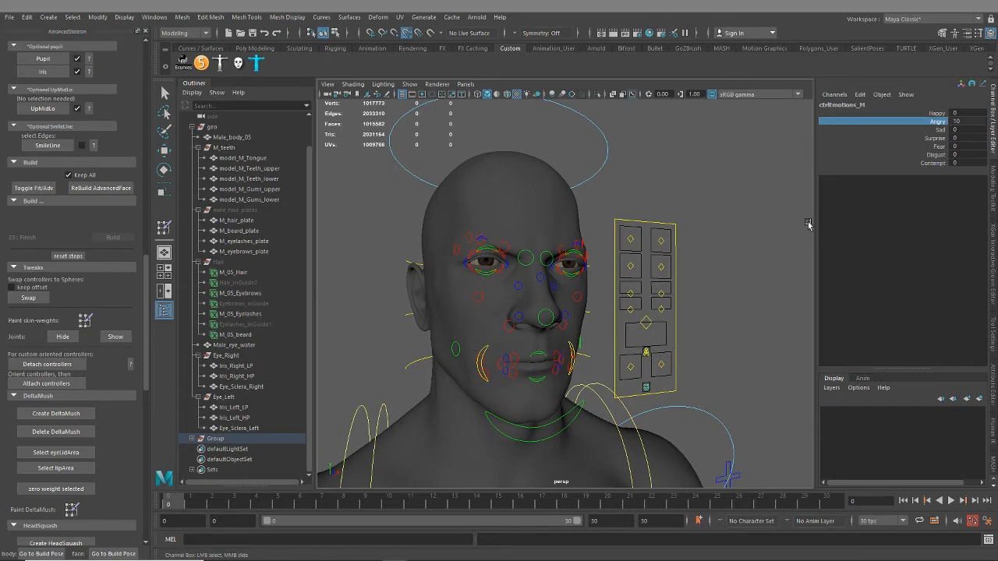
{"action": "left_click_drag", "start_coordinate": [745, 250], "coordinate": [670, 269], "text": "alt"}
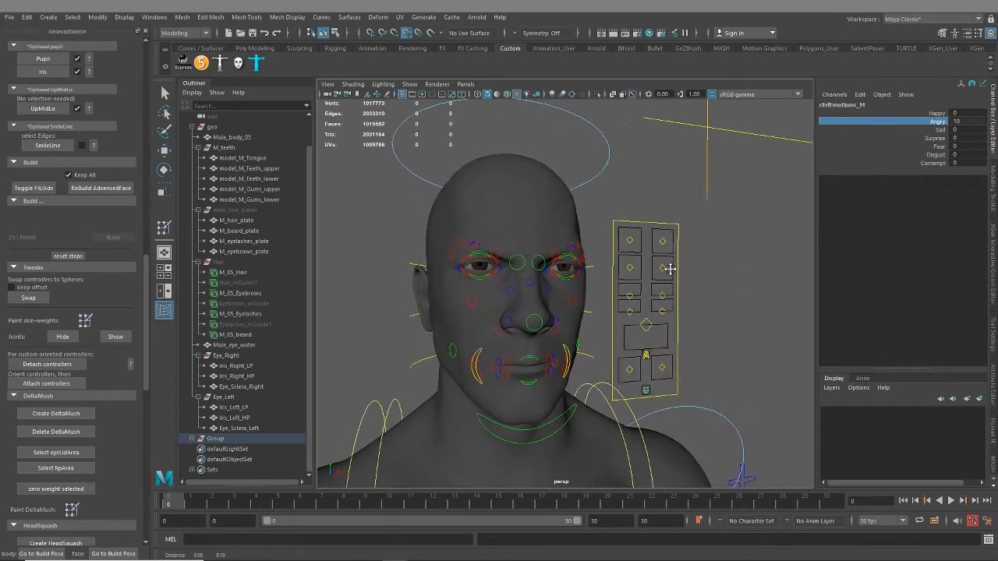
{"action": "middle_click_drag", "start_coordinate": [670, 270], "coordinate": [708, 232], "text": "alt"}
{"action": "right_click_drag", "start_coordinate": [709, 232], "coordinate": [735, 252], "text": "alt"}
{"action": "mouse_move", "coordinate": [735, 251]}
{"action": "left_mouse_down", "text": "alt"}
{"action": "mouse_move", "coordinate": [748, 254]}
{"action": "mouse_move", "coordinate": [738, 272]}
{"action": "mouse_move", "coordinate": [725, 267]}
{"action": "left_mouse_up", "text": "alt"}
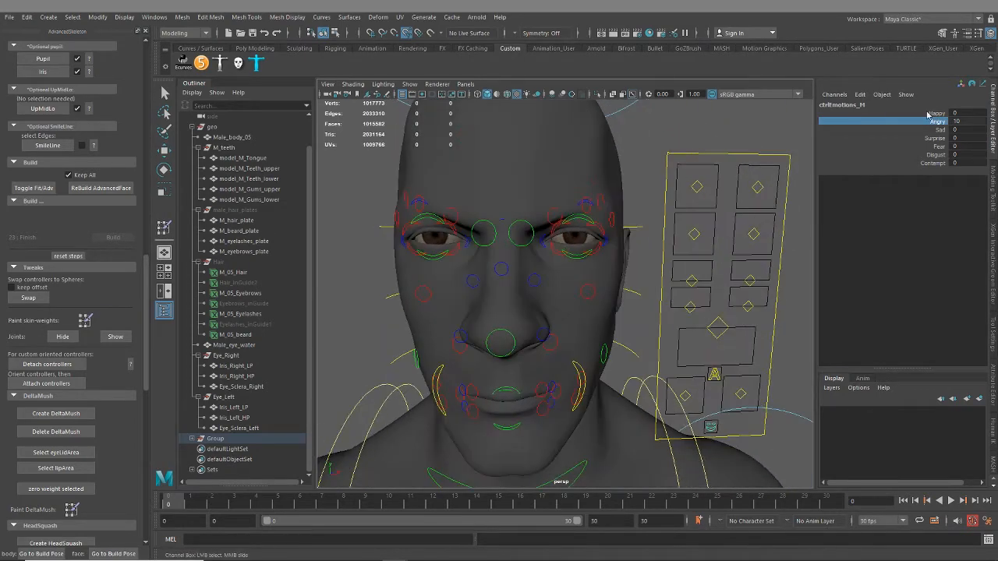
{"action": "middle_click_drag", "start_coordinate": [782, 134], "coordinate": [662, 144]}
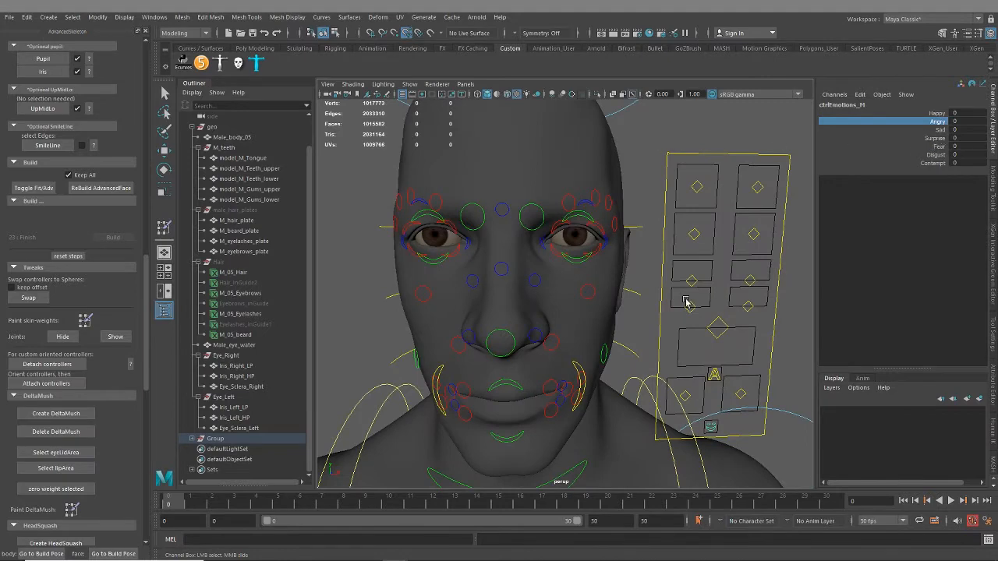
Test Sad at 10 on the emotions control, inspect the eyes and mouth, and return it to 0
{"action": "right_click_drag", "start_coordinate": [686, 302], "coordinate": [624, 287], "text": "alt"}
{"action": "left_click_drag", "start_coordinate": [624, 287], "coordinate": [657, 282], "text": "alt"}
{"action": "left_click", "coordinate": [935, 130]}
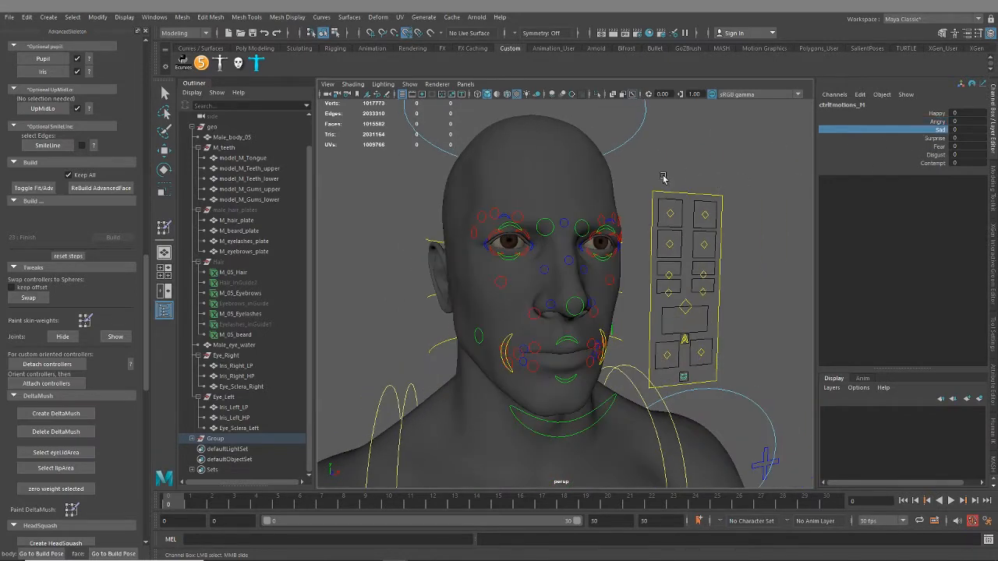
{"action": "middle_click_drag", "start_coordinate": [662, 178], "coordinate": [778, 180]}
{"action": "mouse_move", "coordinate": [764, 217]}
{"action": "left_mouse_down", "text": "alt"}
{"action": "mouse_move", "coordinate": [575, 223]}
{"action": "mouse_move", "coordinate": [744, 212]}
{"action": "left_mouse_up", "text": "alt"}
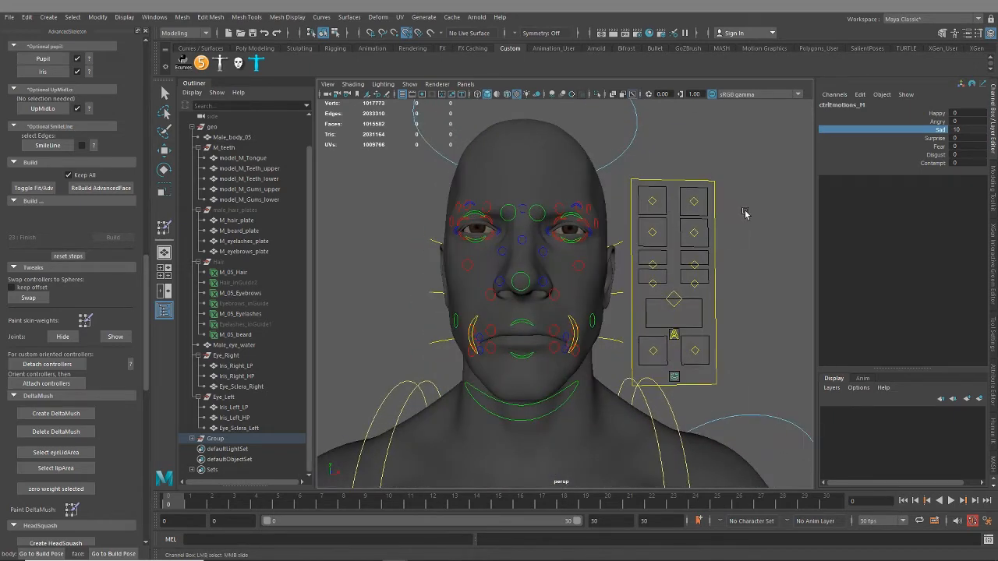
{"action": "left_click_drag", "start_coordinate": [563, 351], "coordinate": [552, 332], "text": "alt"}
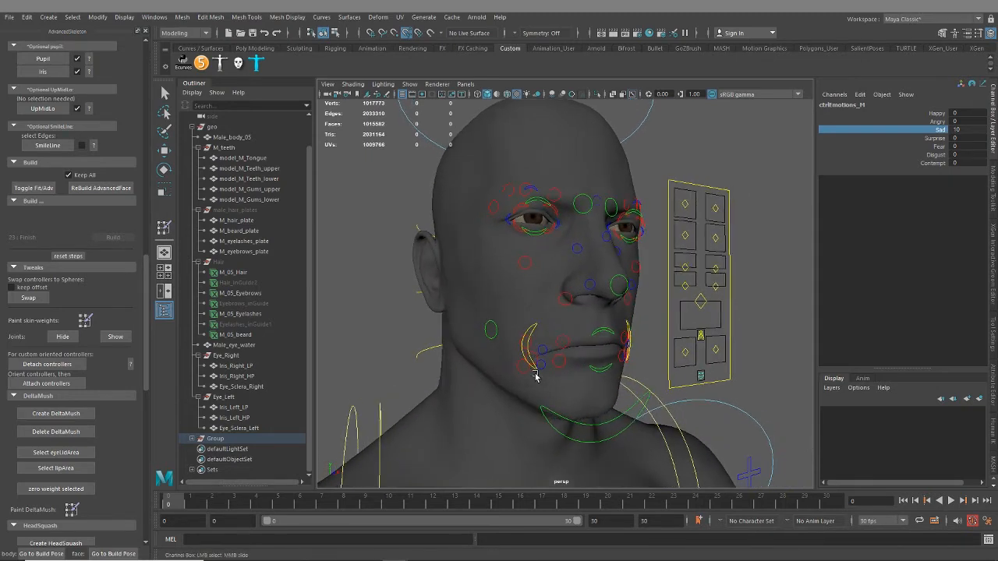
{"action": "left_click_drag", "start_coordinate": [563, 389], "coordinate": [568, 315], "text": "alt"}
{"action": "scroll", "coordinate": [633, 300], "scroll_direction": "up", "scroll_amount": 5}
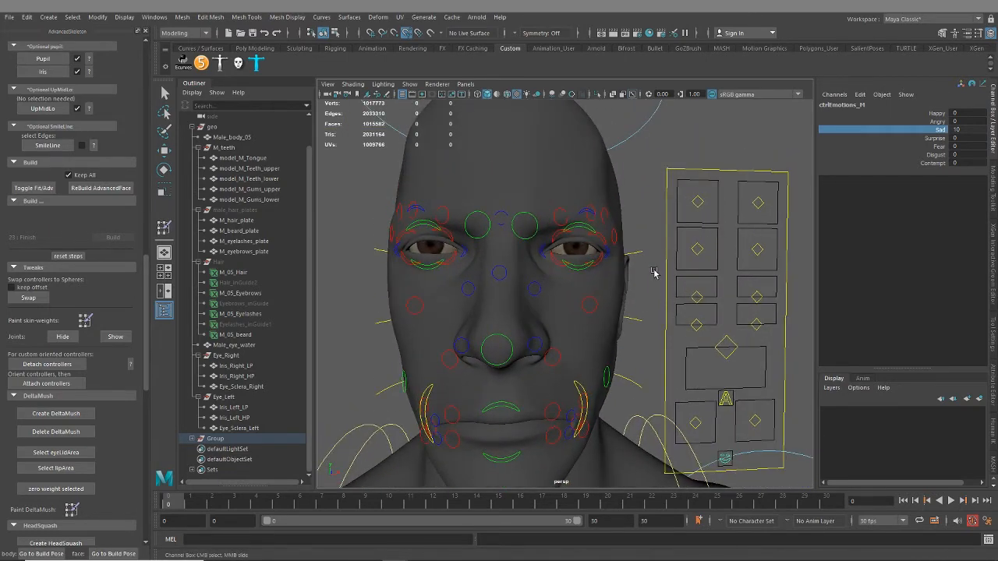
{"action": "middle_click_drag", "start_coordinate": [752, 170], "coordinate": [631, 181]}
Test the Surprise expression on the emotions control, view the face, and return the value to 0
{"action": "left_click", "coordinate": [936, 139]}
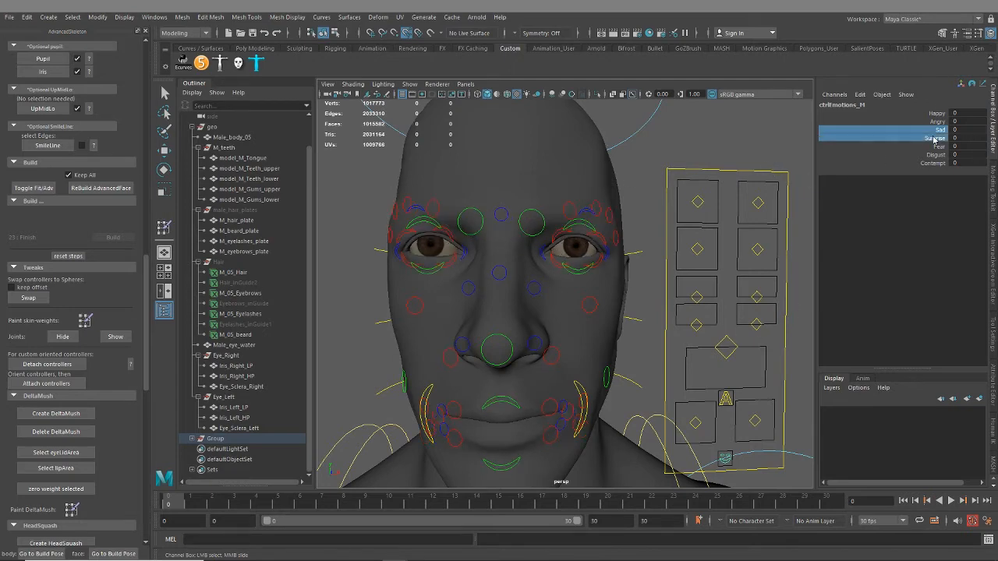
{"action": "middle_click_drag", "start_coordinate": [739, 146], "coordinate": [857, 154]}
{"action": "scroll", "coordinate": [686, 256], "scroll_direction": "down", "scroll_amount": 4}
{"action": "left_click_drag", "start_coordinate": [616, 243], "coordinate": [705, 258], "text": "alt"}
{"action": "middle_click_drag", "start_coordinate": [705, 257], "coordinate": [662, 243]}
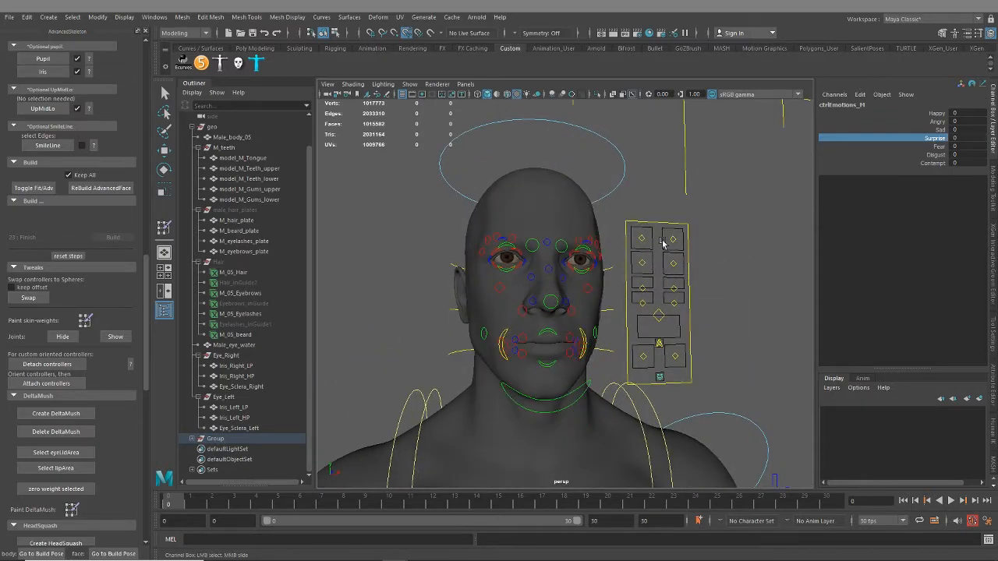
Set Fear to 10 on the emotions control and view the expression
{"action": "left_click", "coordinate": [936, 146]}
{"action": "middle_click_drag", "start_coordinate": [693, 196], "coordinate": [823, 204]}
{"action": "left_click_drag", "start_coordinate": [709, 240], "coordinate": [655, 250], "text": "alt"}
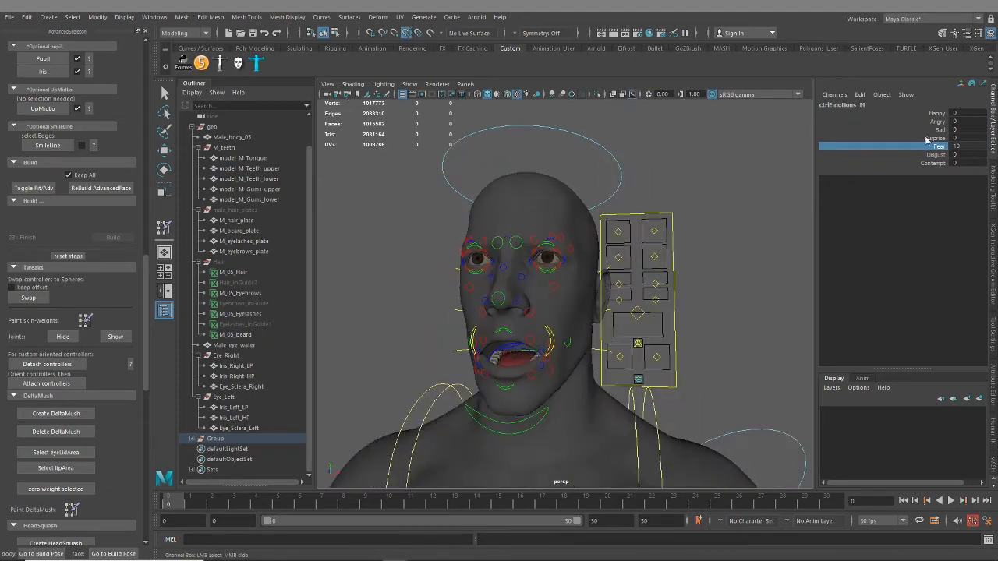
Raise Surprise on top of the Fear expression and view the wide-open mouth
{"action": "left_click", "coordinate": [932, 138]}
{"action": "middle_click_drag", "start_coordinate": [749, 186], "coordinate": [886, 186]}
{"action": "left_click_drag", "start_coordinate": [793, 234], "coordinate": [590, 264], "text": "alt"}
Try moving and rotating the upperFace_M control, undoing each test
{"action": "left_click", "coordinate": [565, 257]}
{"action": "key", "text": "w"}
{"action": "left_click", "coordinate": [559, 259]}
{"action": "left_click_drag", "start_coordinate": [532, 213], "coordinate": [570, 201]}
{"action": "key", "text": "ctrl+z"}
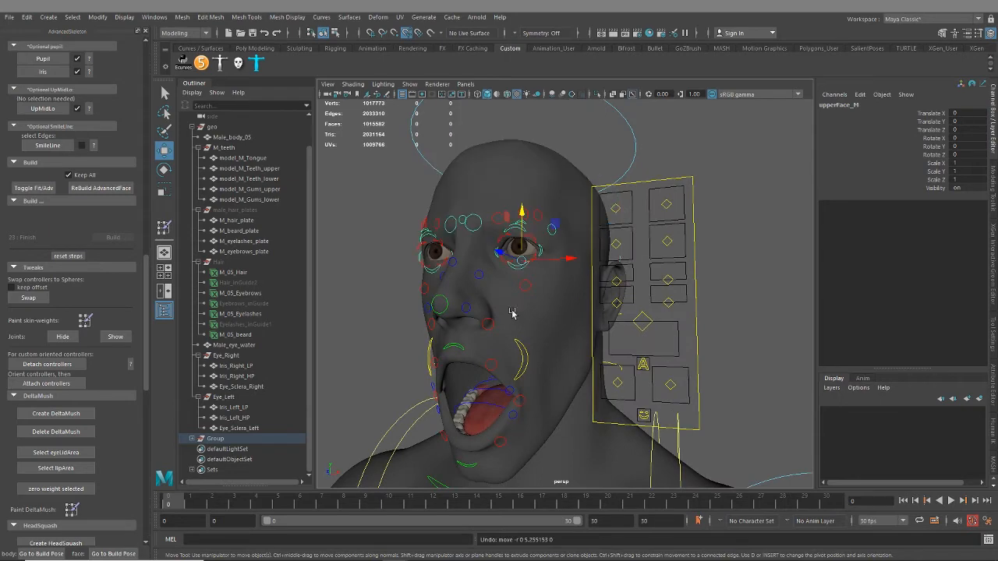
{"action": "key", "text": "e"}
{"action": "left_click_drag", "start_coordinate": [508, 232], "coordinate": [612, 353]}
{"action": "key", "text": "ctrl+z"}
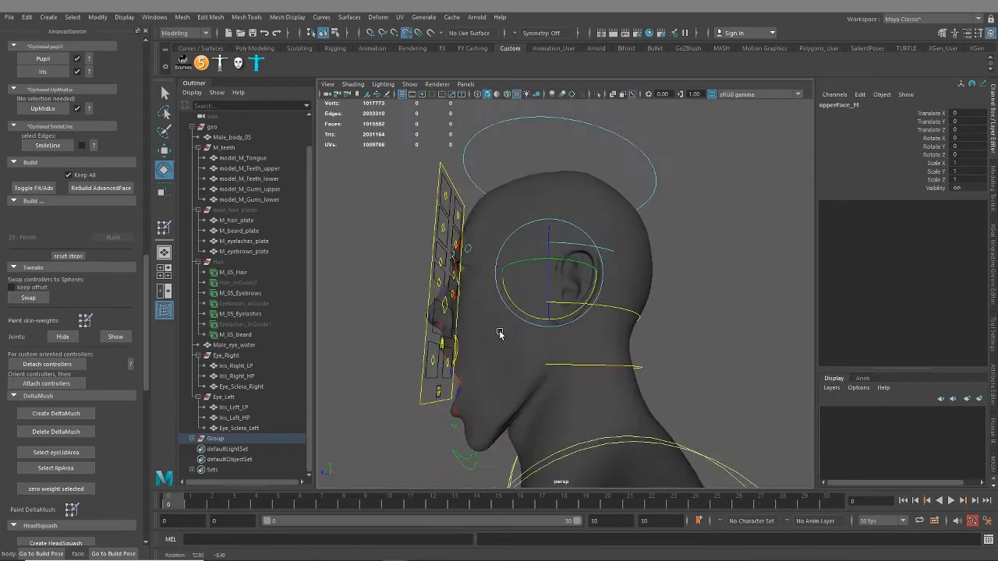
Try rotating the lowerFace_M control at the back of the neck
{"action": "left_click", "coordinate": [634, 370]}
{"action": "left_click", "coordinate": [641, 366]}
{"action": "left_click", "coordinate": [639, 366]}
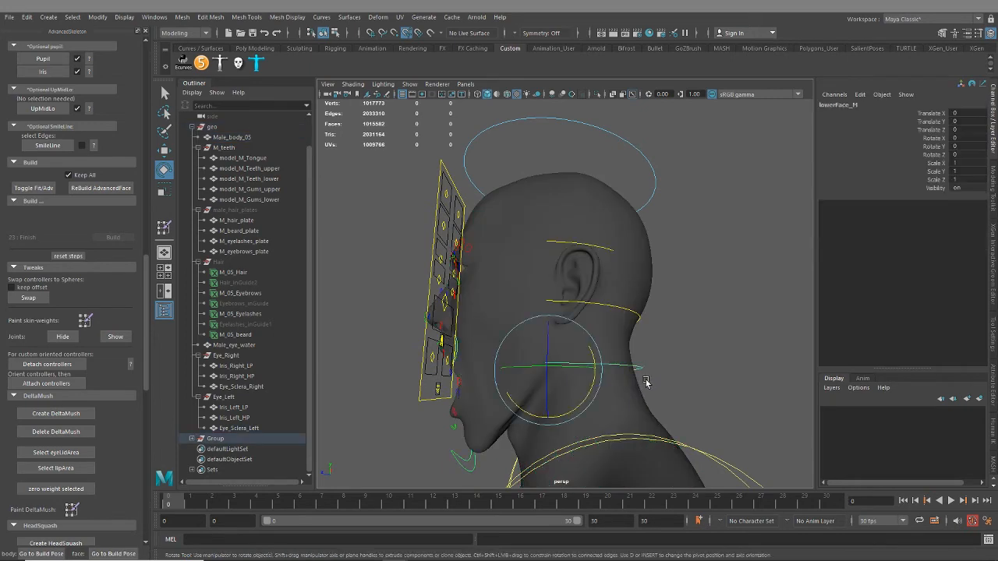
{"action": "left_click_drag", "start_coordinate": [592, 351], "coordinate": [682, 374]}
Undo the lower face rotation and the Surprise increase on the emotions control
{"action": "key", "text": "ctrl+z"}
{"action": "key", "text": "ctrl+z"}
{"action": "key", "text": "ctrl+z"}
{"action": "key", "text": "ctrl+z"}
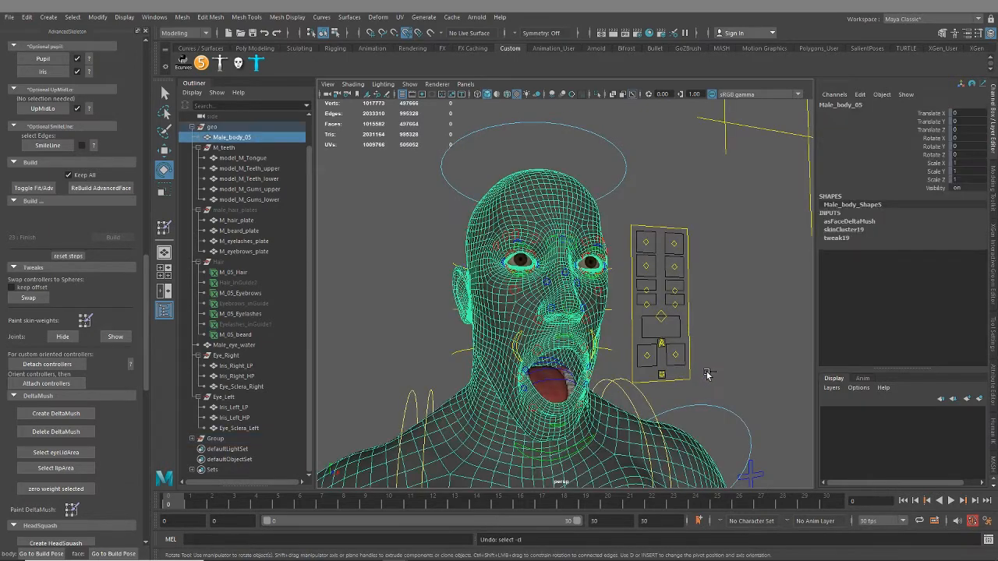
{"action": "key", "text": "ctrl+z"}
{"action": "key", "text": "ctrl+z"}
{"action": "key", "text": "ctrl+z"}
{"action": "key", "text": "ctrl+z"}
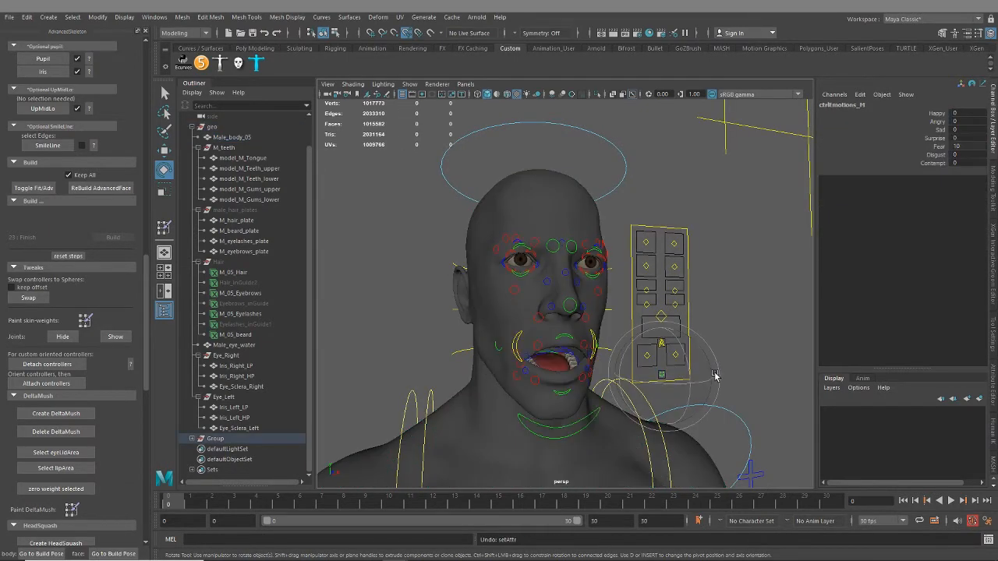
Return Fear to 0, raise Disgust to 10 on the emotions control, and check the character's right eyelids up close
{"action": "left_click", "coordinate": [934, 155]}
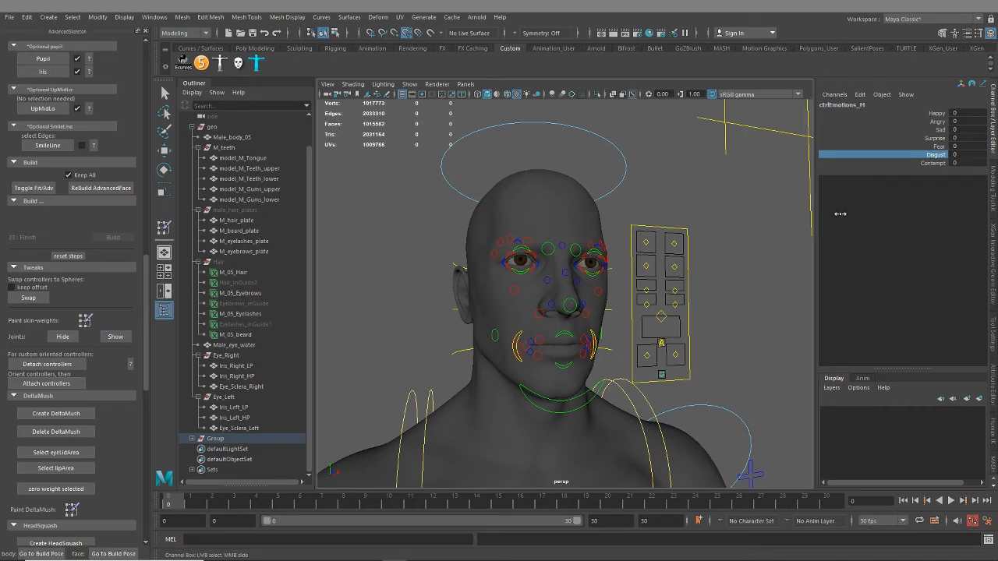
{"action": "middle_click_drag", "start_coordinate": [841, 213], "coordinate": [874, 222]}
{"action": "left_click_drag", "start_coordinate": [695, 305], "coordinate": [582, 285], "text": "alt"}
{"action": "right_click_drag", "start_coordinate": [582, 285], "coordinate": [730, 281], "text": "alt"}
{"action": "left_click_drag", "start_coordinate": [729, 281], "coordinate": [503, 283], "text": "alt"}
{"action": "right_click_drag", "start_coordinate": [504, 283], "coordinate": [622, 301], "text": "alt"}
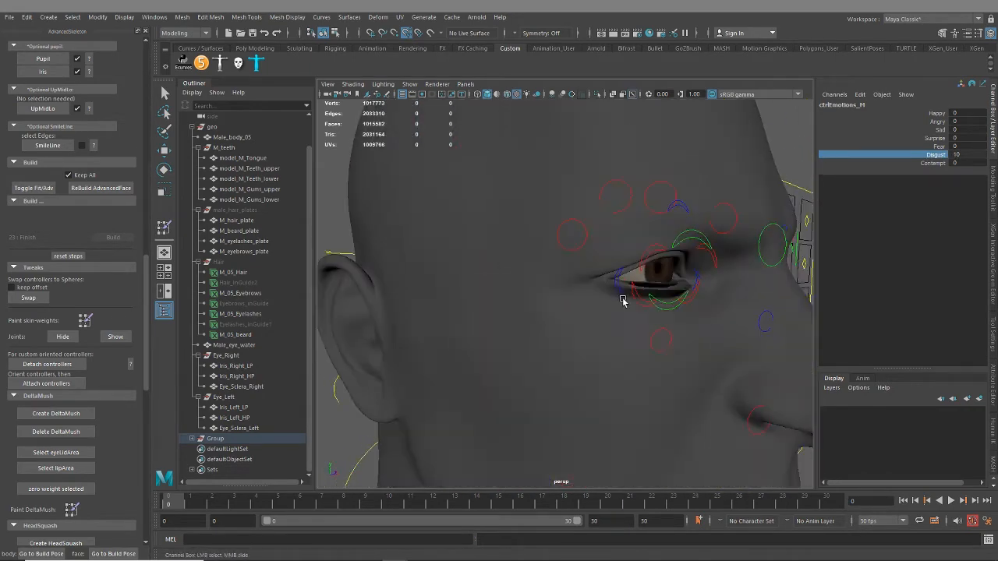
{"action": "left_click_drag", "start_coordinate": [624, 301], "coordinate": [558, 309], "text": "alt"}
{"action": "right_click_drag", "start_coordinate": [557, 308], "coordinate": [586, 310], "text": "alt"}
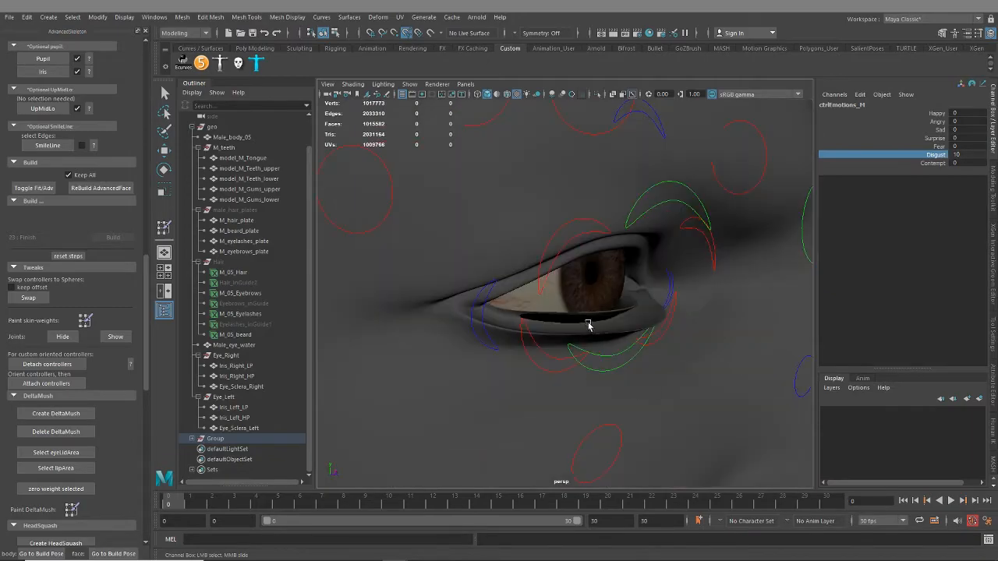
Select the Male_body_05 mesh and examine its wireframe around the mouth and eyes in the Disgust expression
{"action": "left_click", "coordinate": [589, 328]}
{"action": "right_click_drag", "start_coordinate": [741, 393], "coordinate": [538, 363], "text": "alt"}
{"action": "left_click_drag", "start_coordinate": [686, 355], "coordinate": [574, 351], "text": "alt"}
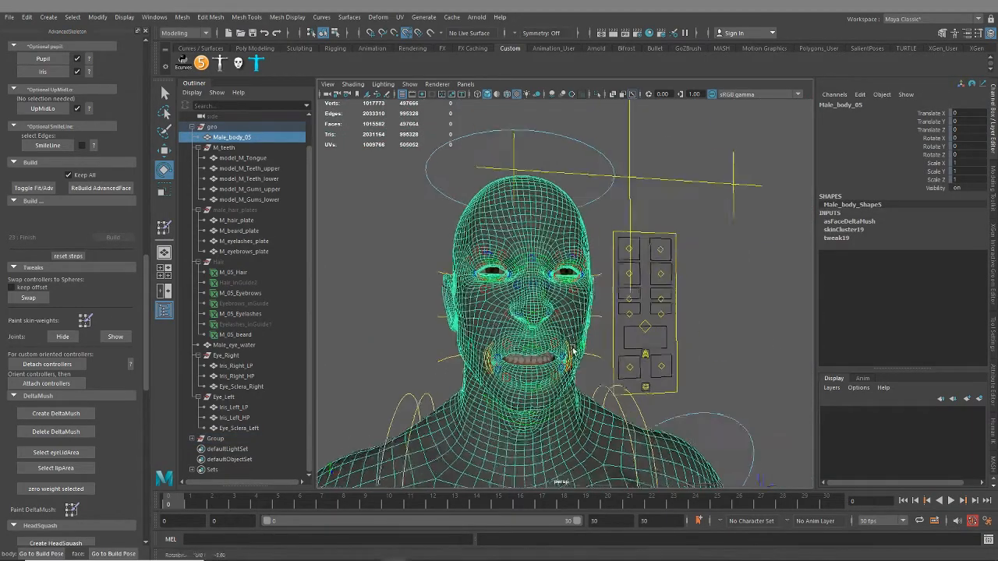
{"action": "right_click_drag", "start_coordinate": [573, 351], "coordinate": [592, 363], "text": "alt"}
{"action": "left_click_drag", "start_coordinate": [592, 364], "coordinate": [694, 381], "text": "alt"}
{"action": "right_click_drag", "start_coordinate": [617, 357], "coordinate": [638, 374], "text": "alt"}
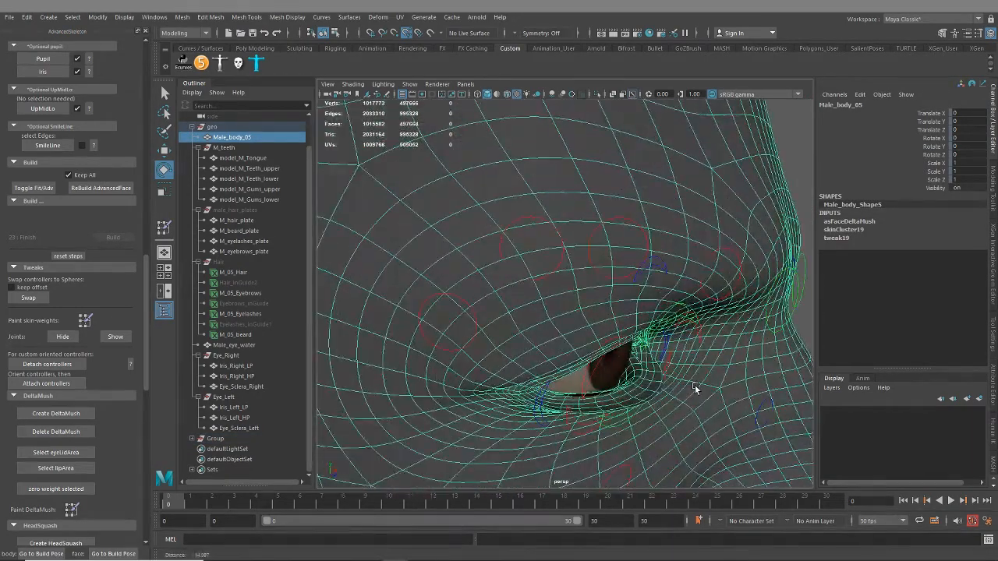
{"action": "left_click_drag", "start_coordinate": [637, 374], "coordinate": [551, 336], "text": "alt"}
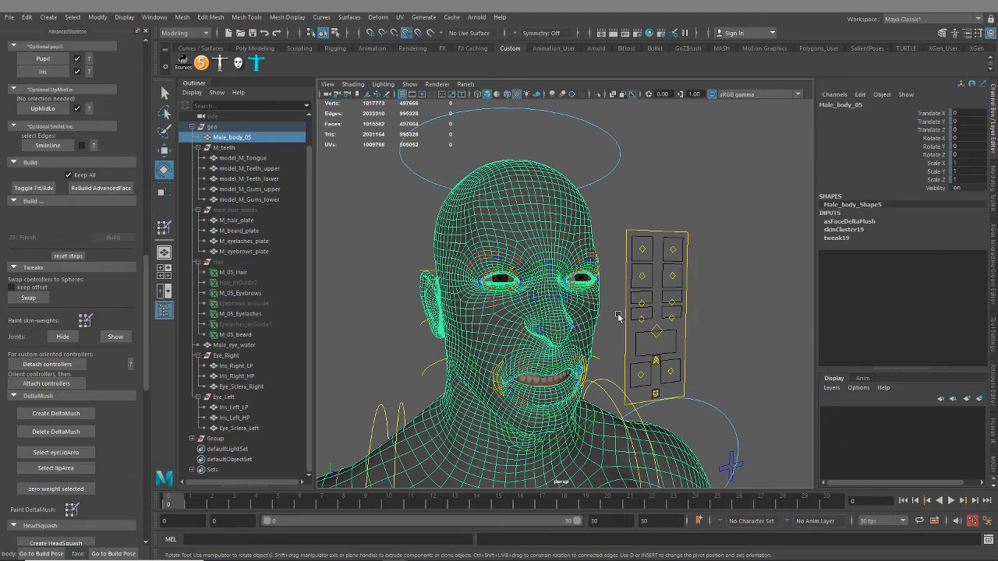
{"action": "left_click_drag", "start_coordinate": [546, 385], "coordinate": [575, 333], "text": "alt"}
{"action": "right_click_drag", "start_coordinate": [574, 332], "coordinate": [581, 347], "text": "alt"}
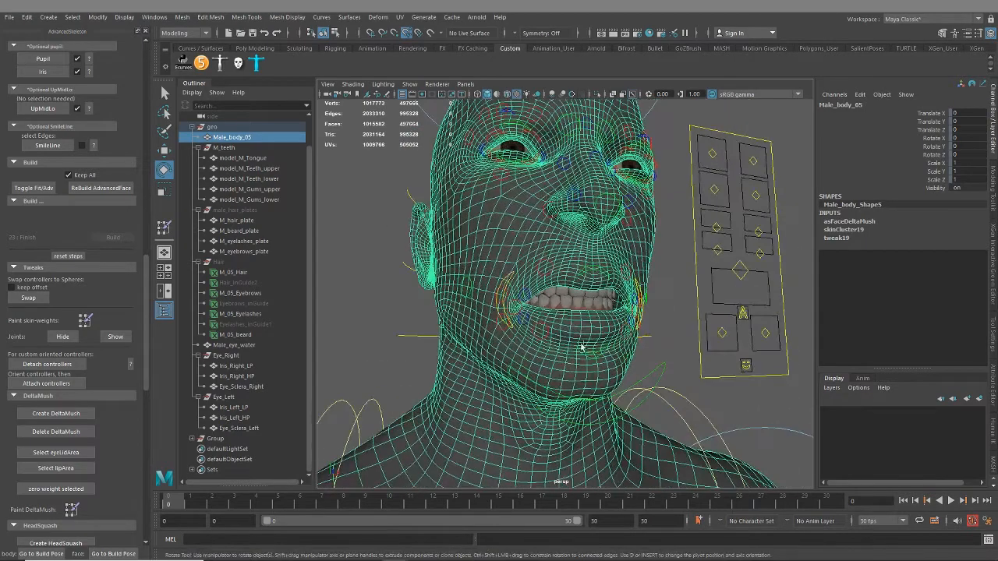
Reset Disgust to 0 on the ctrlEmotions_M control
{"action": "left_click", "coordinate": [745, 365]}
{"action": "left_click", "coordinate": [940, 156]}
{"action": "middle_click_drag", "start_coordinate": [753, 158], "coordinate": [625, 178]}
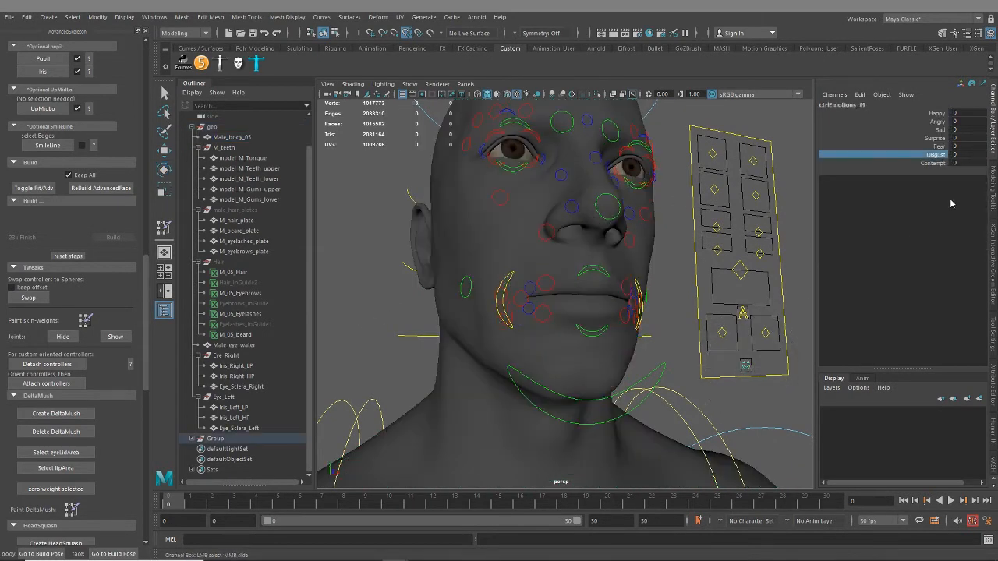
Raise Contempt to 10 on the emotions control and check the face from the front and side
{"action": "left_click", "coordinate": [932, 164]}
{"action": "middle_click_drag", "start_coordinate": [702, 277], "coordinate": [833, 286]}
{"action": "left_click_drag", "start_coordinate": [741, 284], "coordinate": [637, 291], "text": "alt"}
{"action": "scroll", "coordinate": [636, 291], "scroll_direction": "down", "scroll_amount": 3}
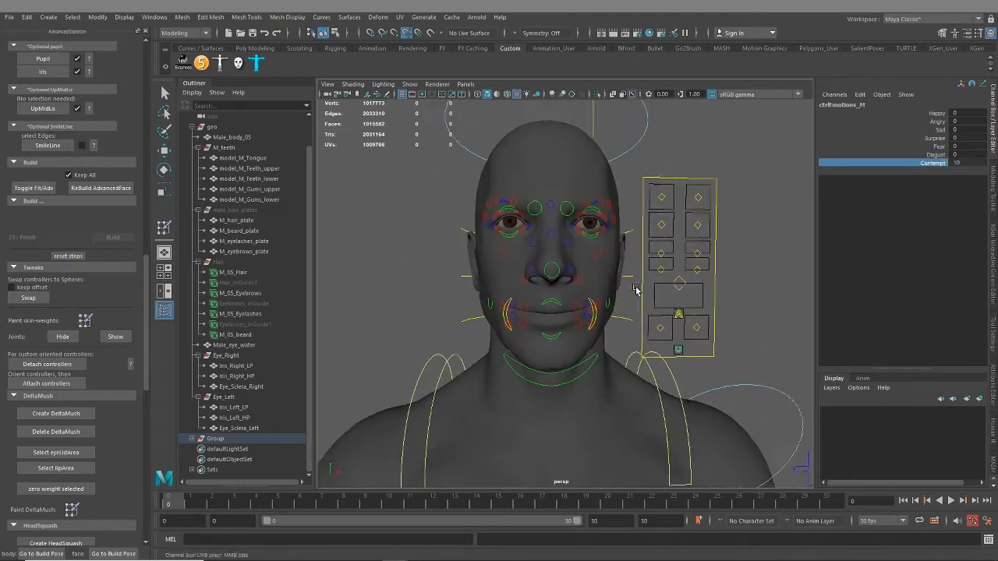
{"action": "middle_click_drag", "start_coordinate": [733, 293], "coordinate": [778, 297]}
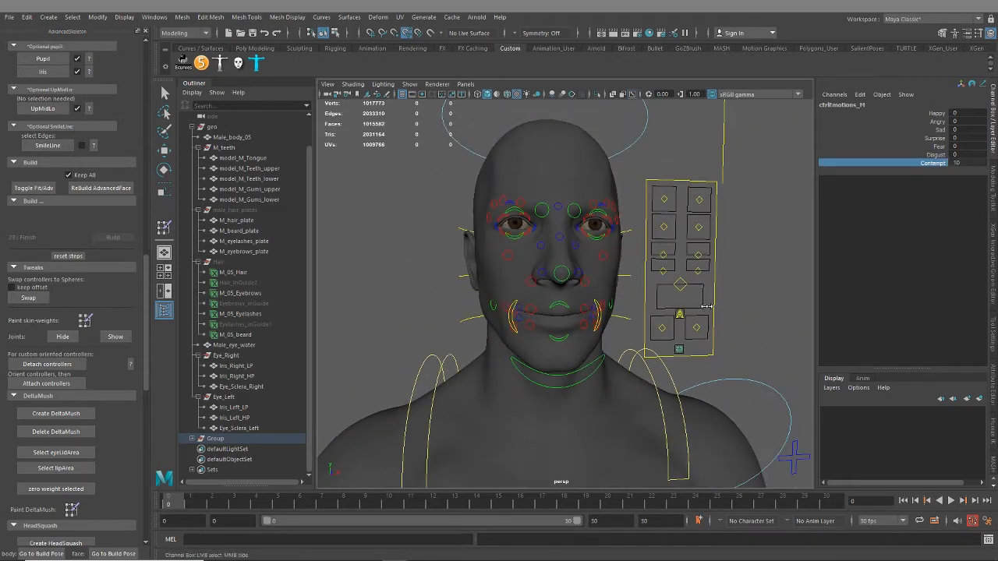
{"action": "left_click_drag", "start_coordinate": [707, 295], "coordinate": [751, 289], "text": "alt"}
{"action": "right_click_drag", "start_coordinate": [669, 271], "coordinate": [739, 321], "text": "alt"}
{"action": "left_click_drag", "start_coordinate": [754, 325], "coordinate": [695, 353], "text": "alt"}
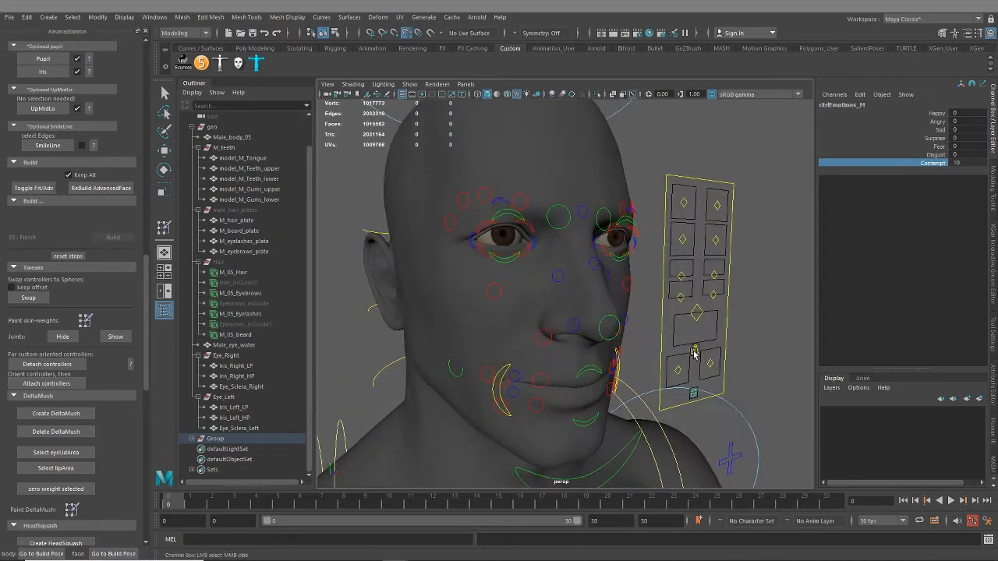
{"action": "right_click_drag", "start_coordinate": [749, 372], "coordinate": [651, 351], "text": "alt"}
{"action": "left_click_drag", "start_coordinate": [650, 350], "coordinate": [621, 341], "text": "alt"}
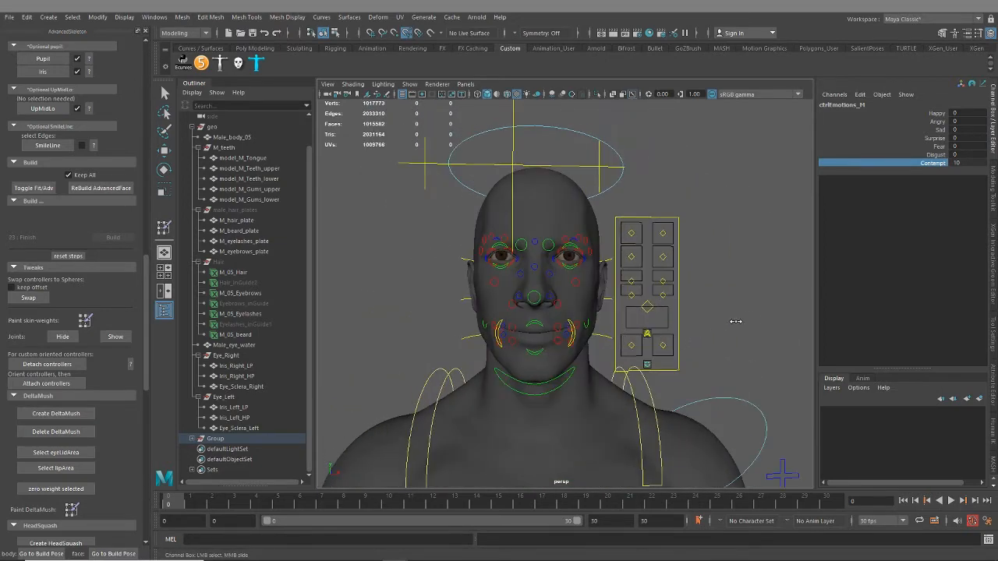
{"action": "left_click_drag", "start_coordinate": [651, 275], "coordinate": [675, 272], "text": "alt"}
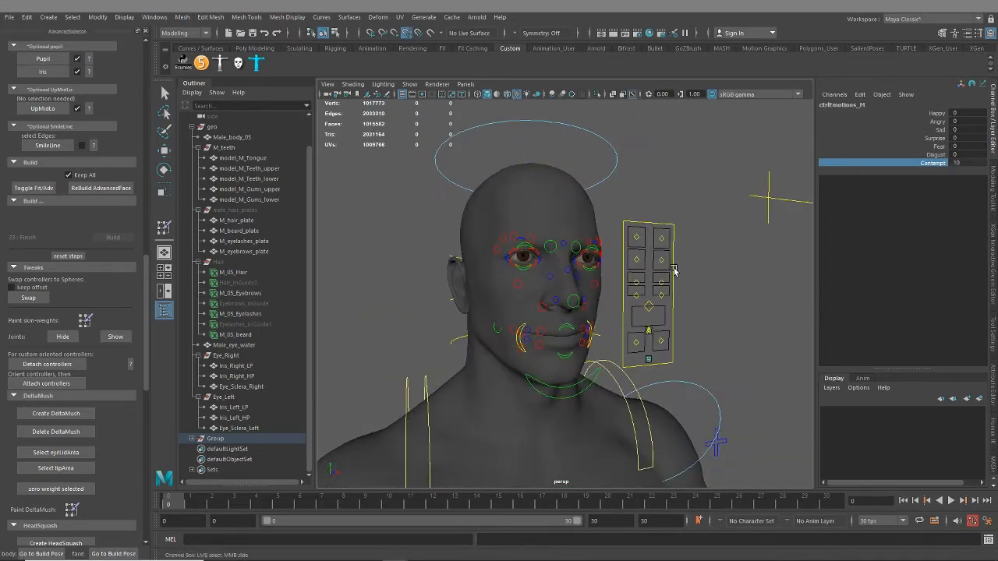
Reset Contempt to 0 on the emotions control and bring the whole body into view
{"action": "right_click_drag", "start_coordinate": [677, 273], "coordinate": [773, 334], "text": "alt"}
{"action": "middle_click_drag", "start_coordinate": [790, 348], "coordinate": [642, 356]}
{"action": "right_click_drag", "start_coordinate": [642, 356], "coordinate": [603, 409], "text": "alt"}
{"action": "middle_click_drag", "start_coordinate": [602, 409], "coordinate": [606, 258], "text": "alt"}
{"action": "right_click_drag", "start_coordinate": [624, 332], "coordinate": [434, 297], "text": "alt"}
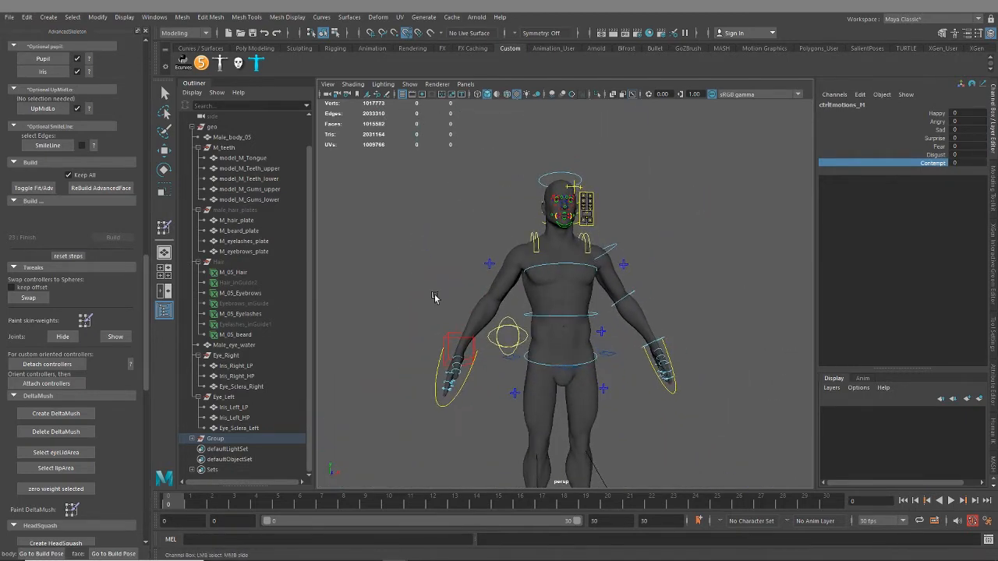
Show the face tools' BlendShapes options for converting the driving systems to blend shapes
{"action": "scroll", "coordinate": [95, 405], "scroll_direction": "down", "scroll_amount": 5}
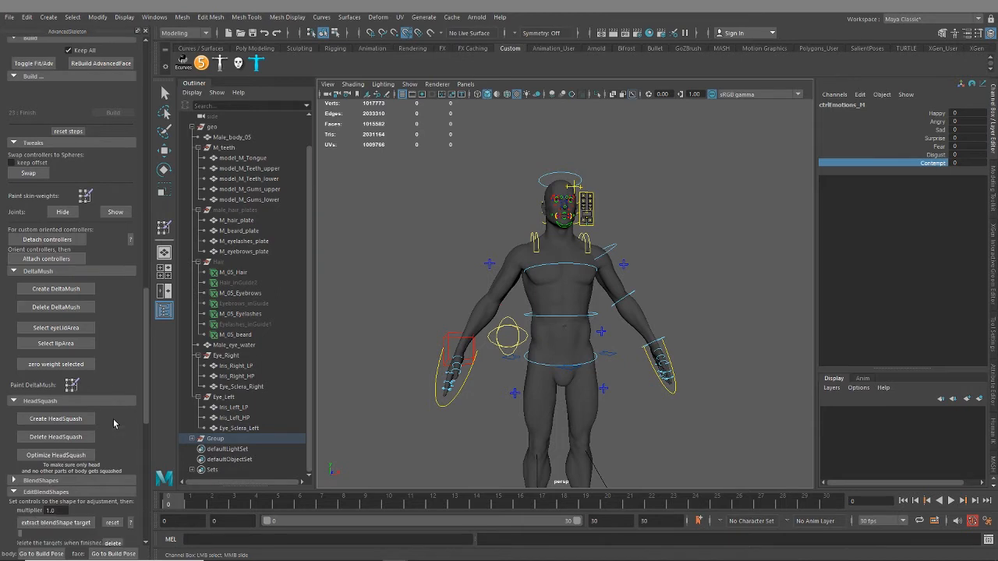
{"action": "scroll", "coordinate": [119, 425], "scroll_direction": "down", "scroll_amount": 1}
{"action": "left_click", "coordinate": [14, 418]}
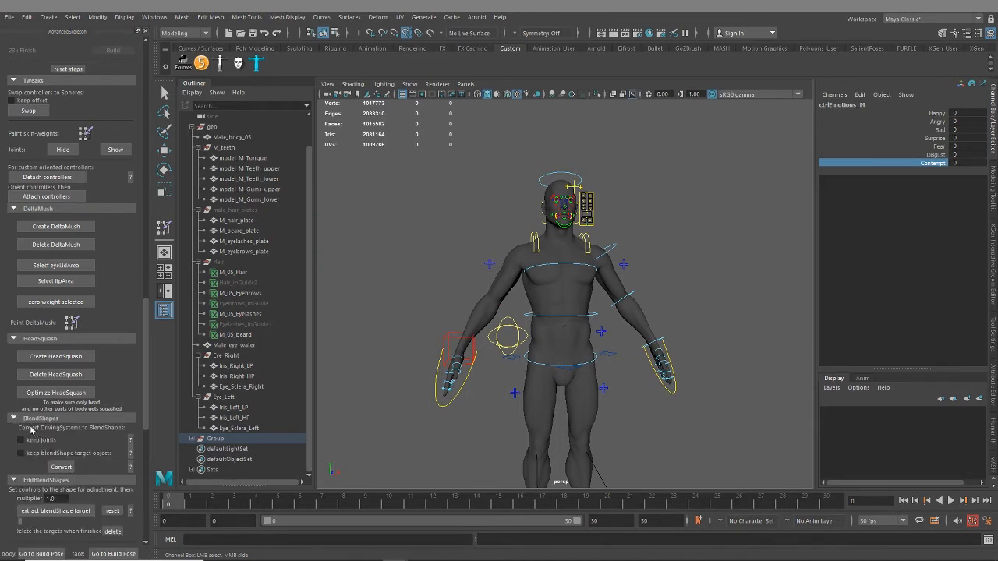
Select the Male_body_05 mesh and inspect its neutral wireframe around the character's right eye, cheek and mouth
{"action": "left_click_drag", "start_coordinate": [525, 288], "coordinate": [527, 352], "text": "alt"}
{"action": "middle_click_drag", "start_coordinate": [526, 288], "coordinate": [570, 407], "text": "alt"}
{"action": "scroll", "coordinate": [632, 368], "scroll_direction": "up", "scroll_amount": 5}
{"action": "scroll", "coordinate": [570, 410], "scroll_direction": "up", "scroll_amount": 5}
{"action": "scroll", "coordinate": [563, 294], "scroll_direction": "up", "scroll_amount": 10}
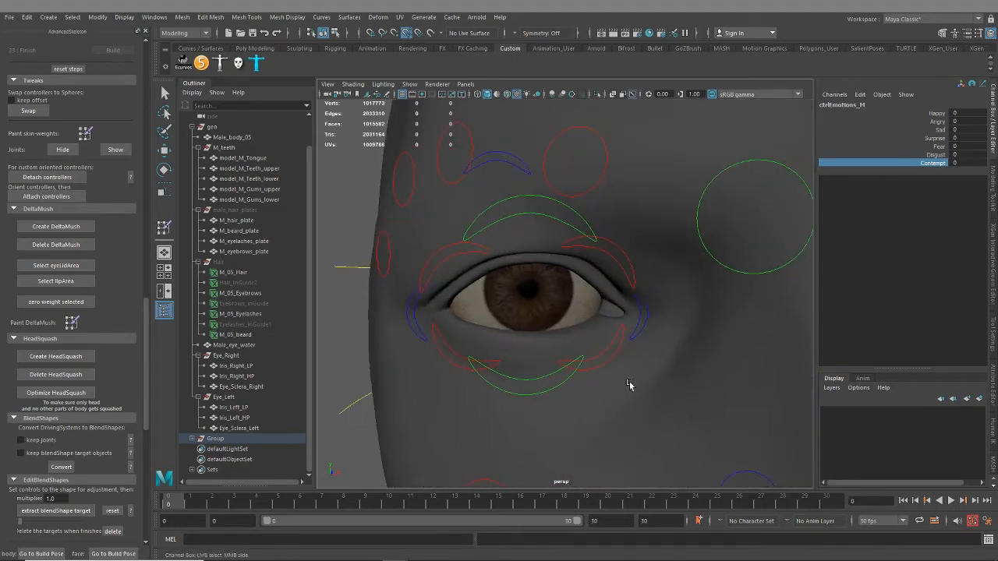
{"action": "left_click", "coordinate": [534, 347]}
{"action": "key", "text": "e"}
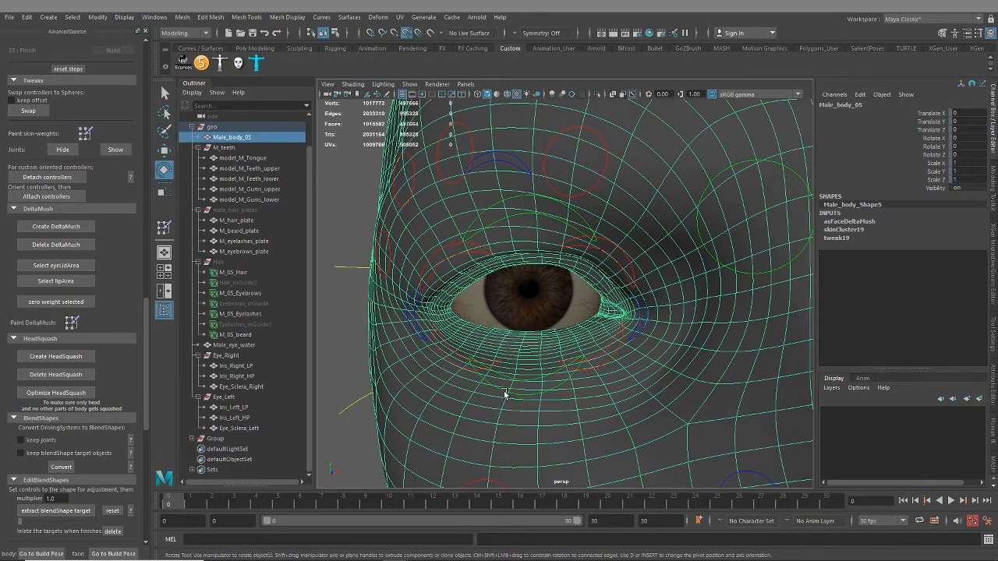
{"action": "scroll", "coordinate": [510, 396], "scroll_direction": "down", "scroll_amount": 10}
{"action": "middle_click_drag", "start_coordinate": [597, 424], "coordinate": [584, 358], "text": "alt"}
{"action": "scroll", "coordinate": [577, 351], "scroll_direction": "up", "scroll_amount": 4}
{"action": "left_click_drag", "start_coordinate": [538, 341], "coordinate": [612, 303], "text": "alt"}
{"action": "scroll", "coordinate": [592, 335], "scroll_direction": "up", "scroll_amount": 3}
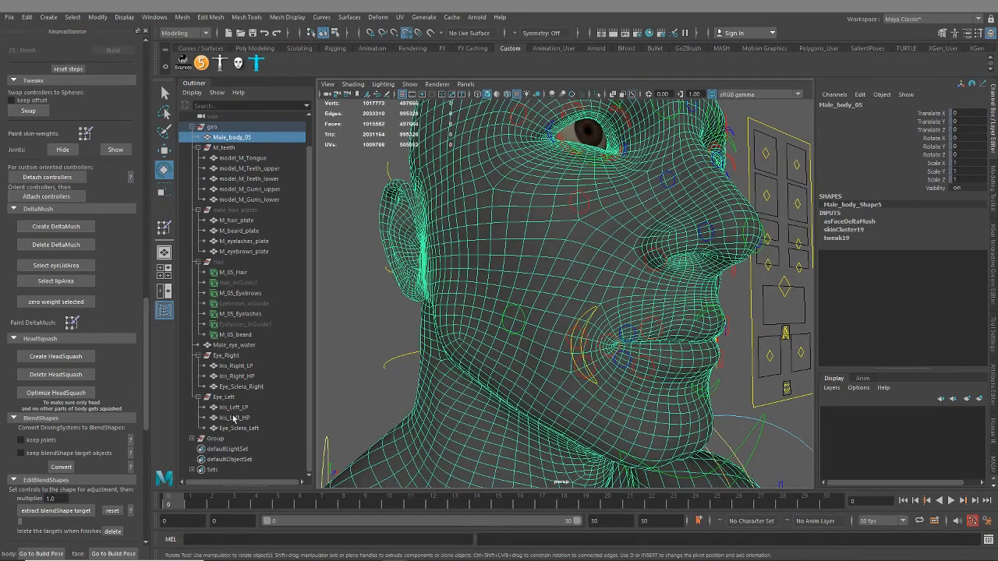
Review the BlendShapes and EditBlendShapes options, including target extraction, the blendShapes wizard and DeltaMush smoothing of all targets
{"action": "scroll", "coordinate": [96, 457], "scroll_direction": "down", "scroll_amount": 2}
{"action": "scroll", "coordinate": [91, 438], "scroll_direction": "down", "scroll_amount": 2}
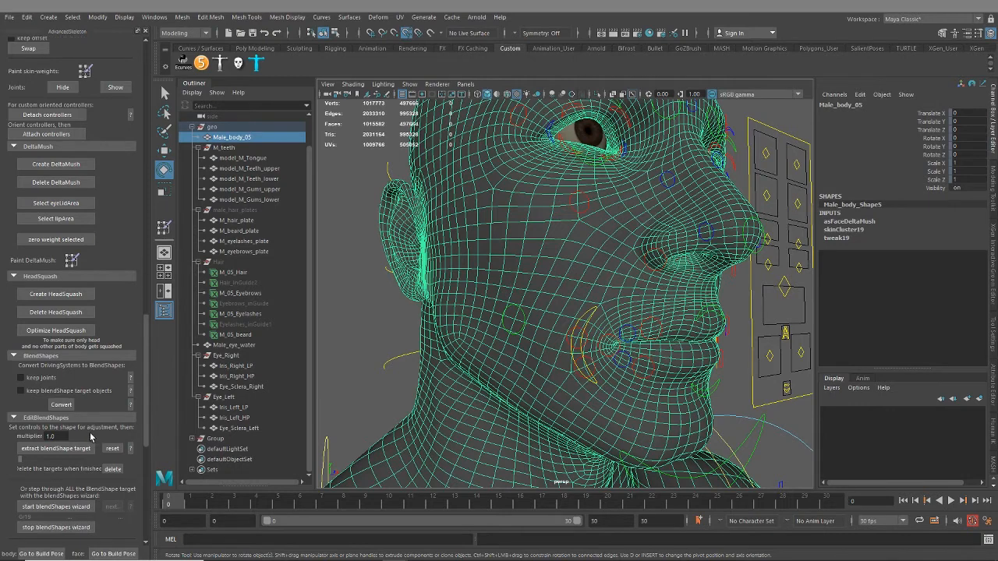
{"action": "scroll", "coordinate": [548, 332], "scroll_direction": "down", "scroll_amount": 5}
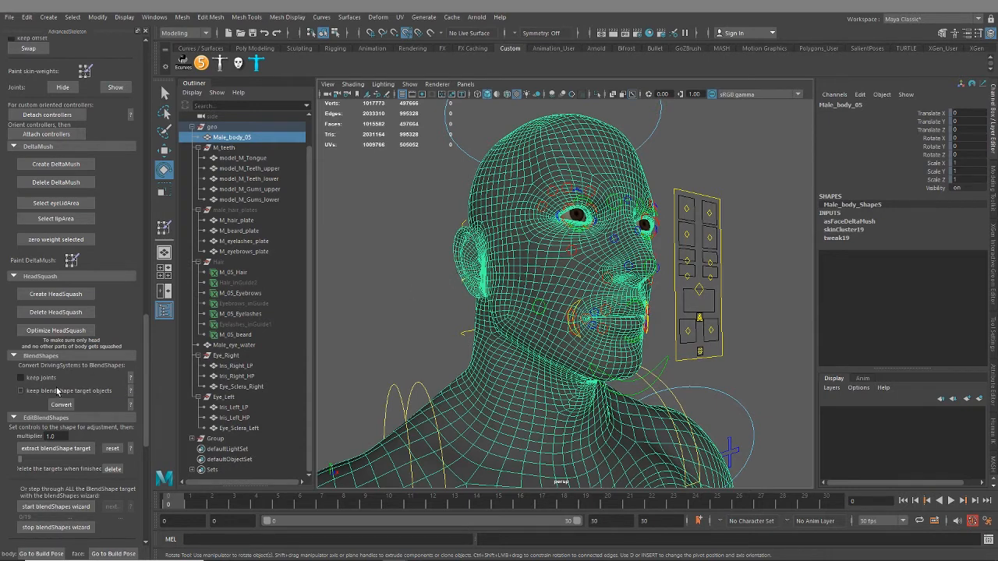
{"action": "scroll", "coordinate": [104, 388], "scroll_direction": "down", "scroll_amount": 1}
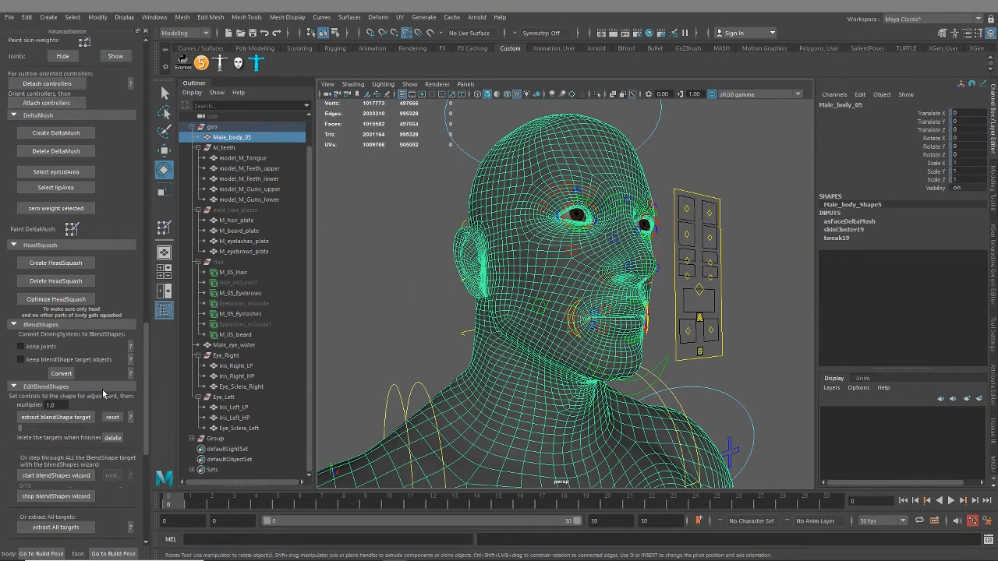
{"action": "scroll", "coordinate": [93, 386], "scroll_direction": "down", "scroll_amount": 1}
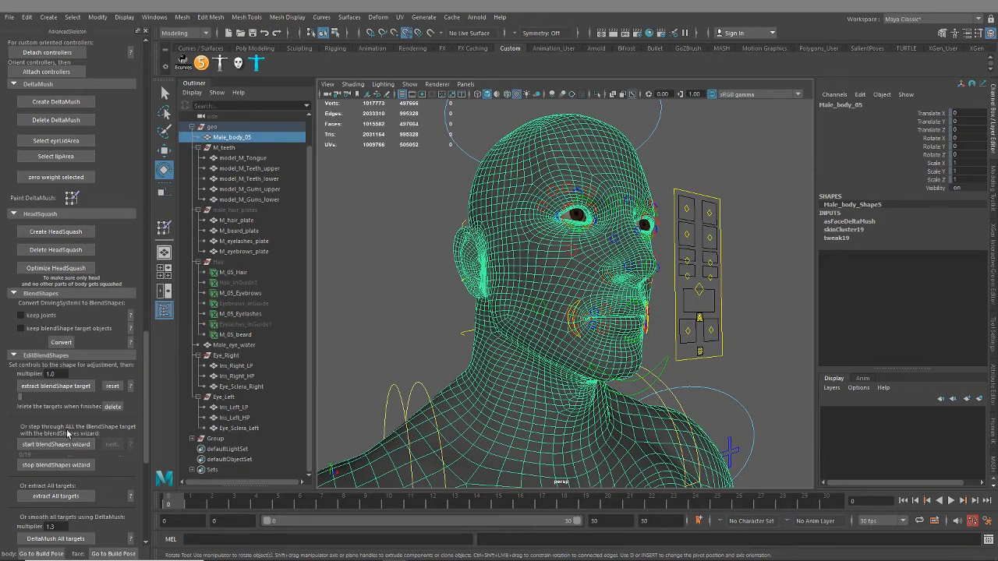
{"action": "scroll", "coordinate": [69, 434], "scroll_direction": "down", "scroll_amount": 3}
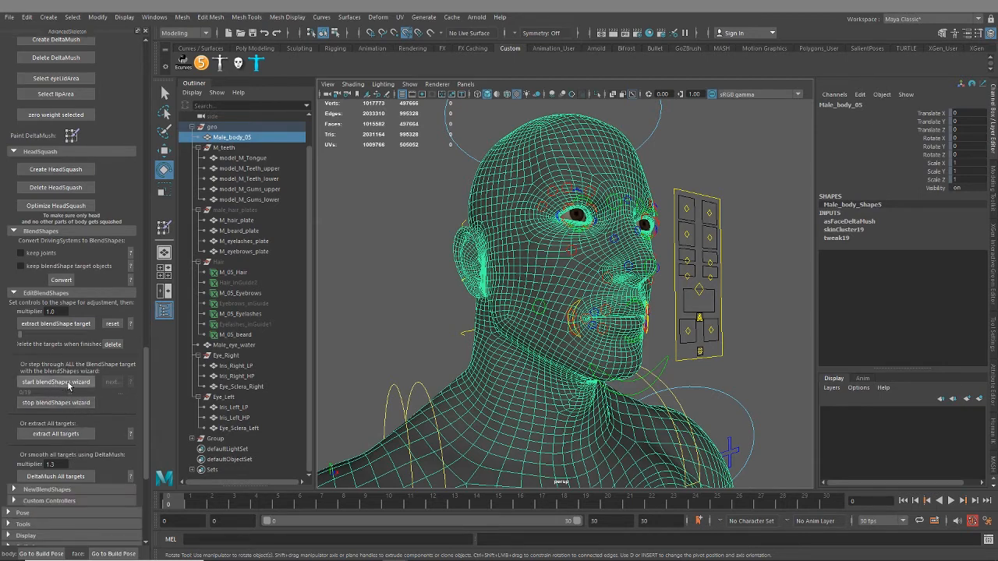
{"action": "scroll", "coordinate": [131, 411], "scroll_direction": "down", "scroll_amount": 2}
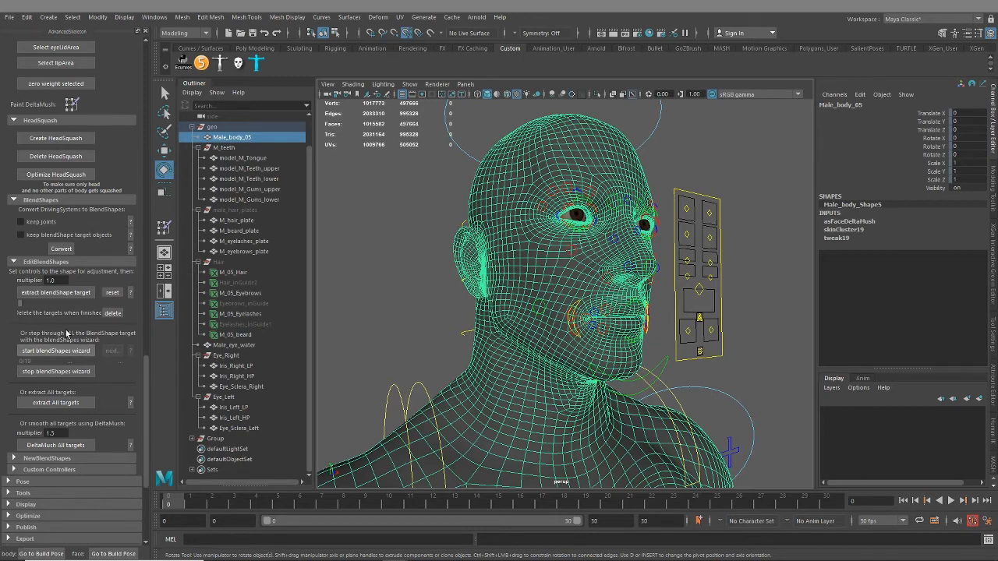
{"action": "scroll", "coordinate": [78, 375], "scroll_direction": "down", "scroll_amount": 4}
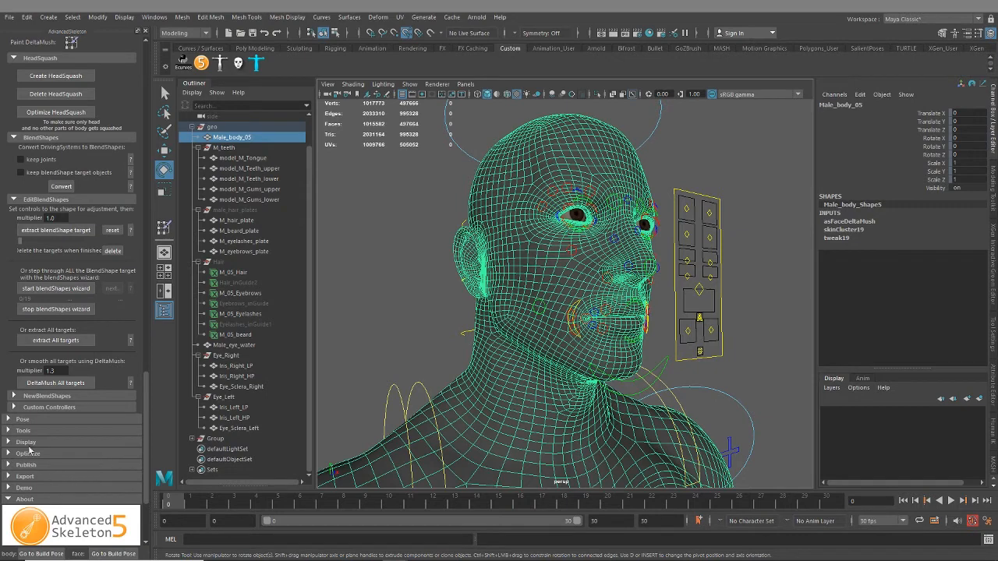
Look into the NewBlendShapes and Custom Controllers sections and collapse them again
{"action": "left_click", "coordinate": [34, 399]}
{"action": "left_click", "coordinate": [34, 399]}
{"action": "left_click", "coordinate": [29, 409]}
{"action": "left_click", "coordinate": [28, 410]}
{"action": "left_click", "coordinate": [30, 398]}
{"action": "left_click", "coordinate": [31, 397]}
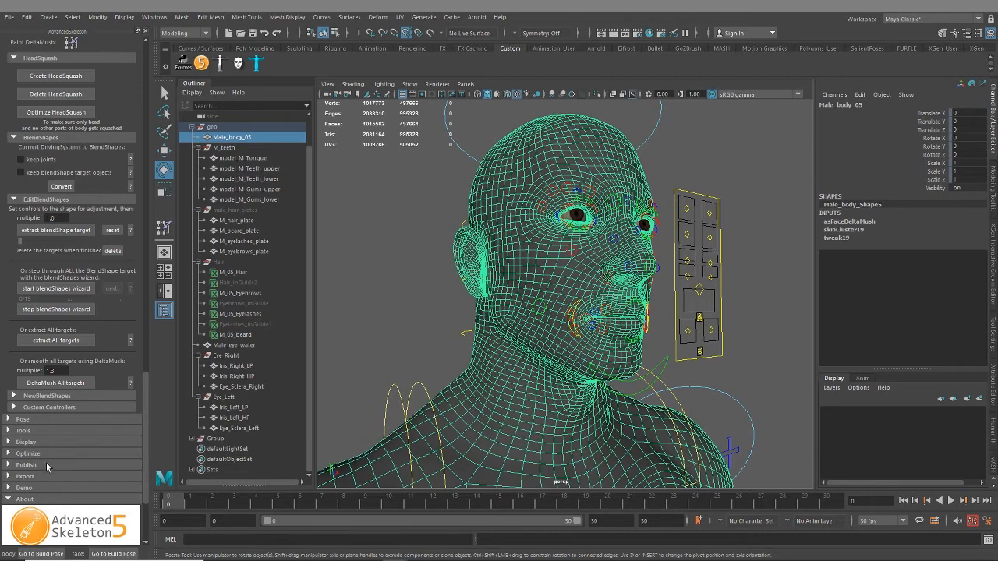
Review the Driving Systems creation and editing options among the Pose tools, and collapse that section
{"action": "left_click", "coordinate": [23, 420]}
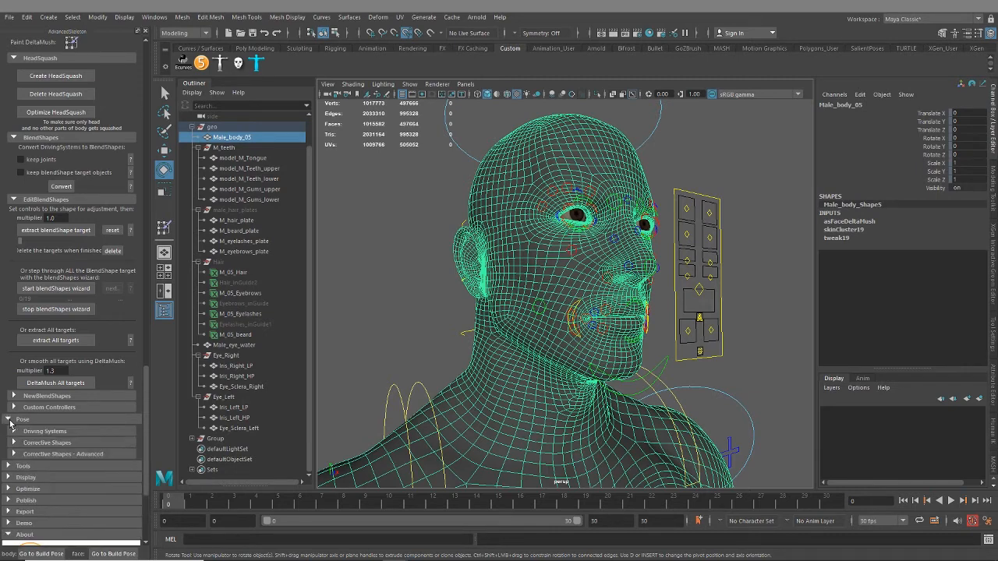
{"action": "left_click", "coordinate": [56, 434]}
{"action": "scroll", "coordinate": [55, 432], "scroll_direction": "down", "scroll_amount": 2}
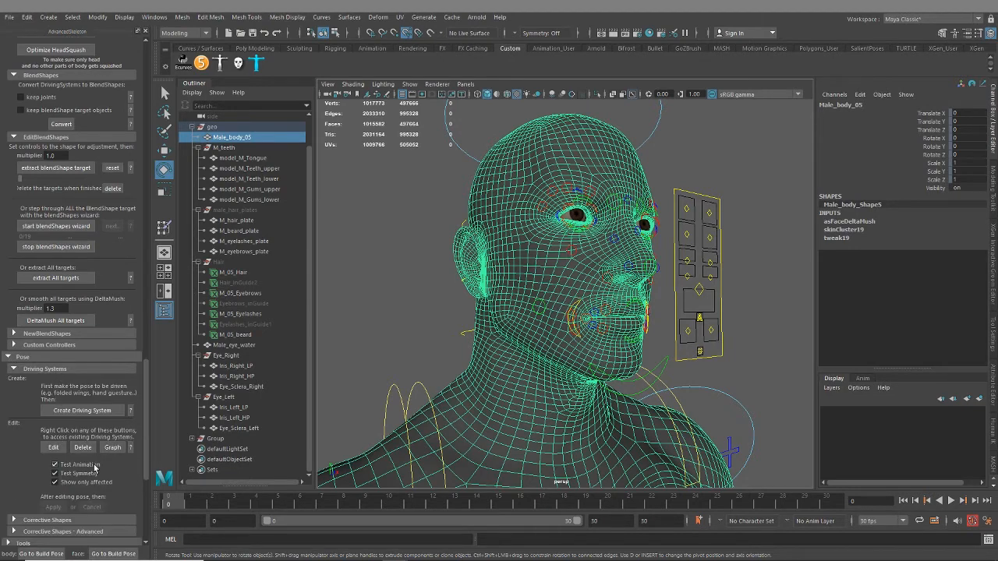
{"action": "left_click", "coordinate": [13, 369]}
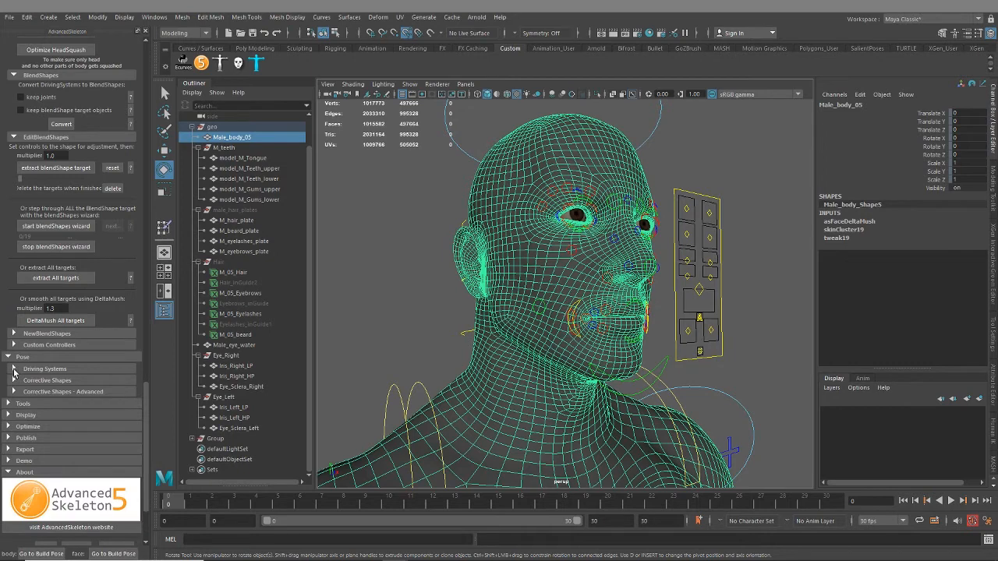
Expand the Corrective Shapes section of the Pose tools and review its create, edit and mirror options
{"action": "left_click", "coordinate": [14, 381]}
{"action": "left_click", "coordinate": [15, 381]}
{"action": "left_click", "coordinate": [31, 381]}
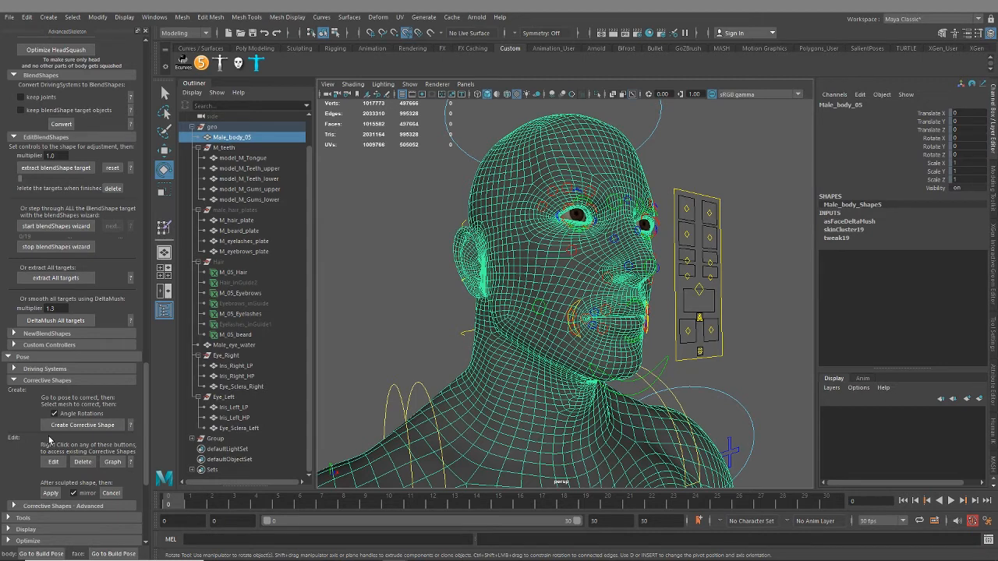
{"action": "scroll", "coordinate": [57, 446], "scroll_direction": "down", "scroll_amount": 3}
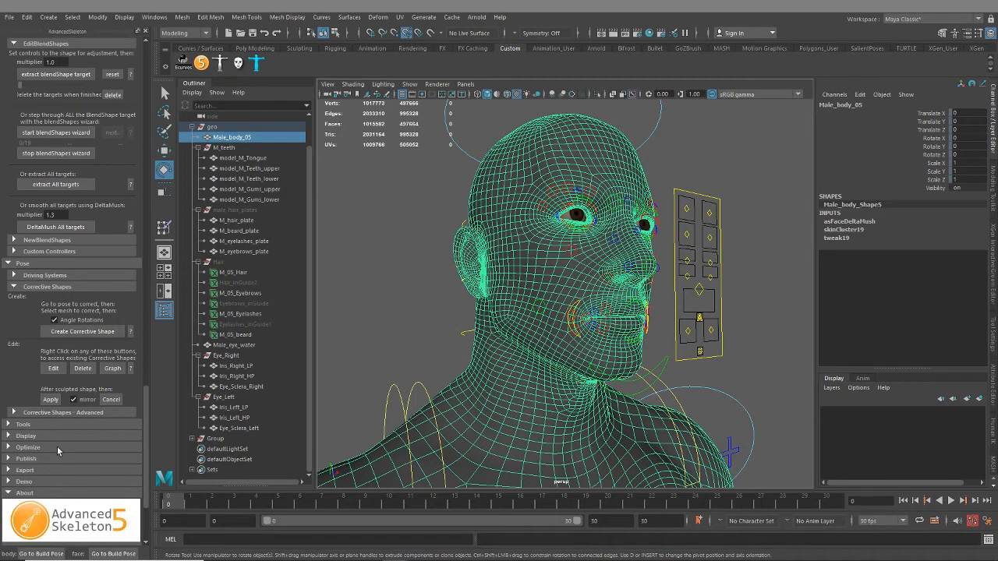
Expand the advanced Corrective Shapes section, review its Bake options, and collapse the Bake subsection
{"action": "left_click", "coordinate": [13, 413]}
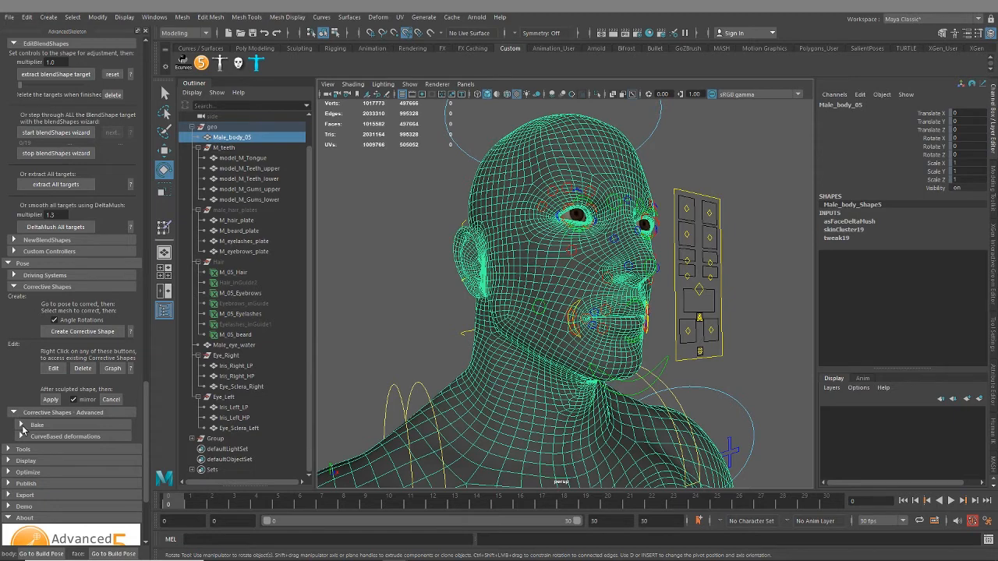
{"action": "left_click", "coordinate": [21, 426]}
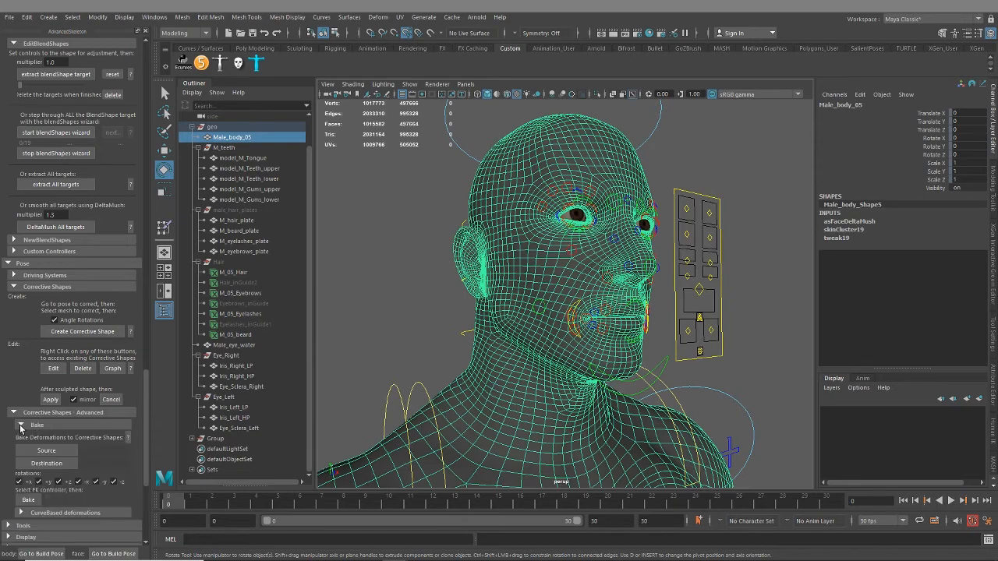
{"action": "left_click", "coordinate": [21, 425]}
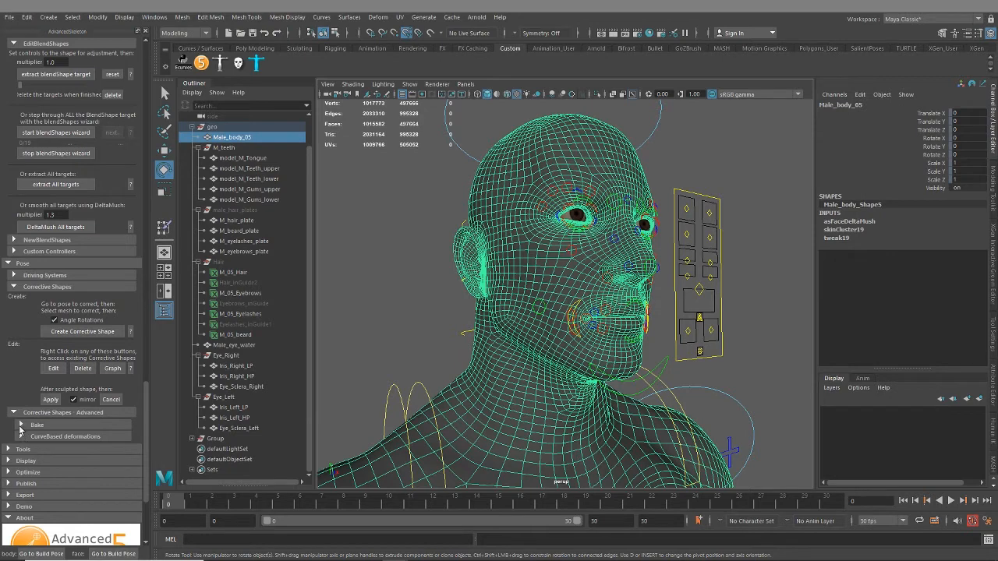
{"action": "left_click", "coordinate": [21, 425]}
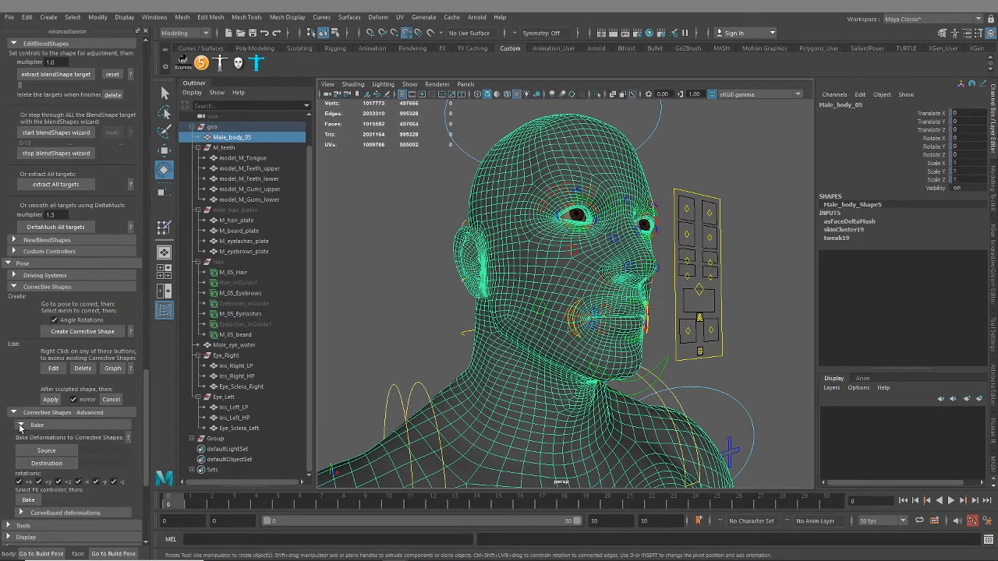
{"action": "left_click", "coordinate": [21, 426]}
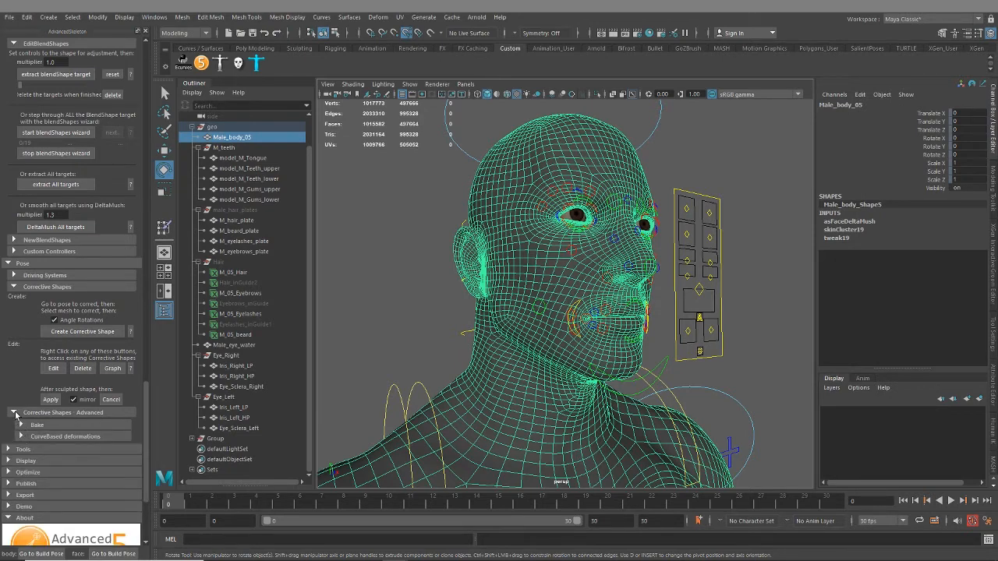
Collapse the advanced Corrective Shapes section, look into the Tools section's designer utilities, and collapse it again
{"action": "left_click", "coordinate": [13, 413]}
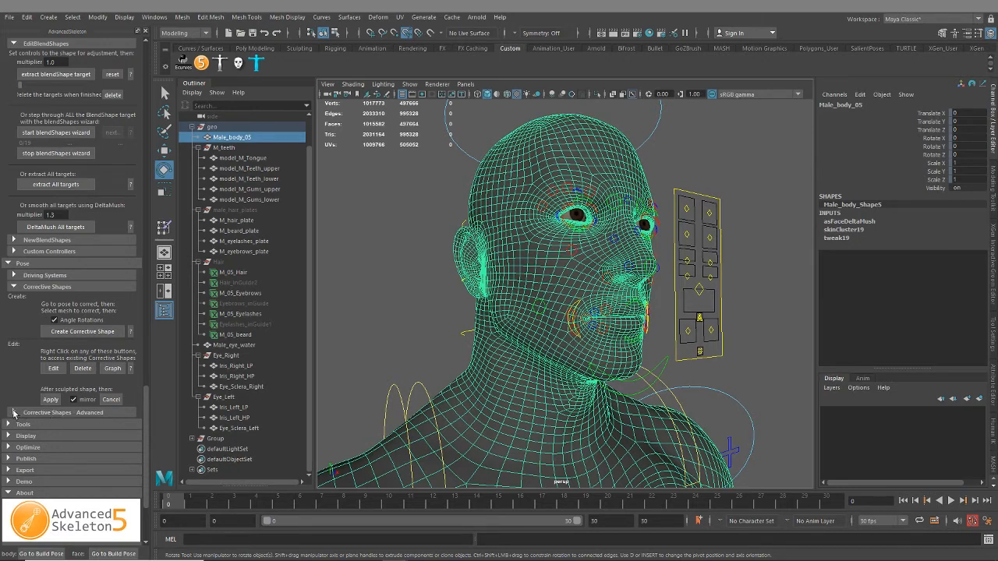
{"action": "left_click", "coordinate": [28, 425]}
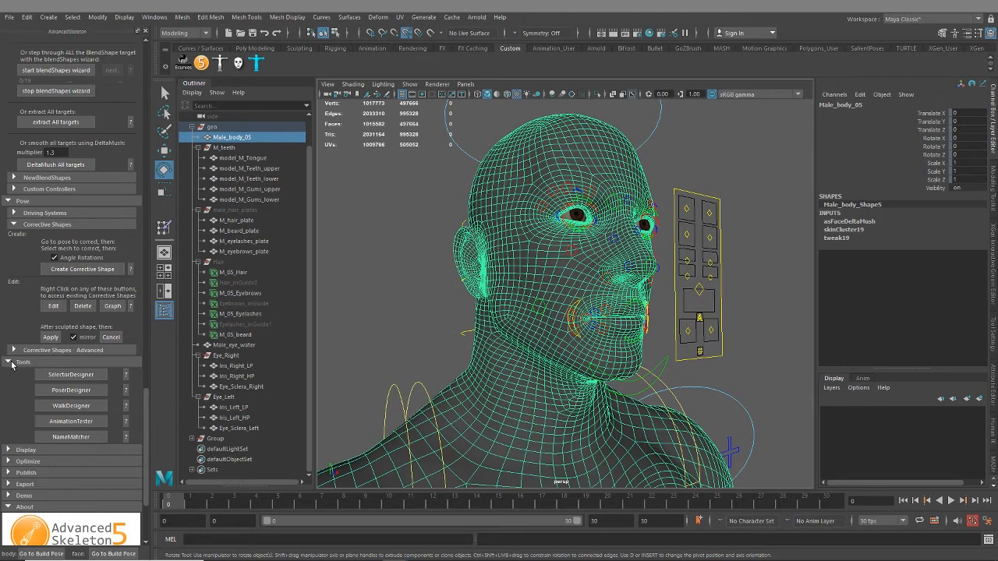
{"action": "left_click", "coordinate": [11, 363]}
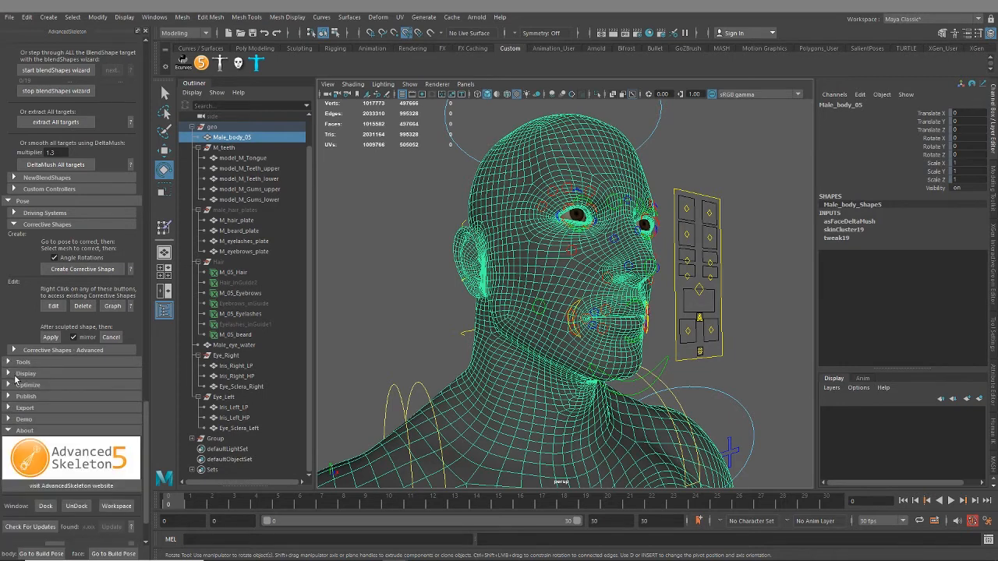
Expand the Display and Optimize sections and review their visibility, cleanup and face-joint reduction options
{"action": "left_click", "coordinate": [8, 375]}
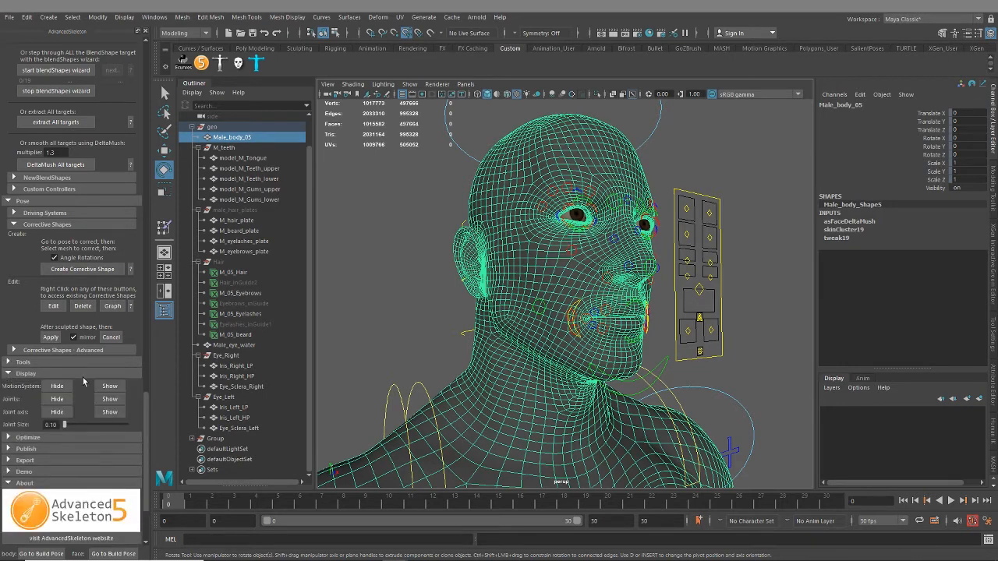
{"action": "scroll", "coordinate": [49, 366], "scroll_direction": "down", "scroll_amount": 2}
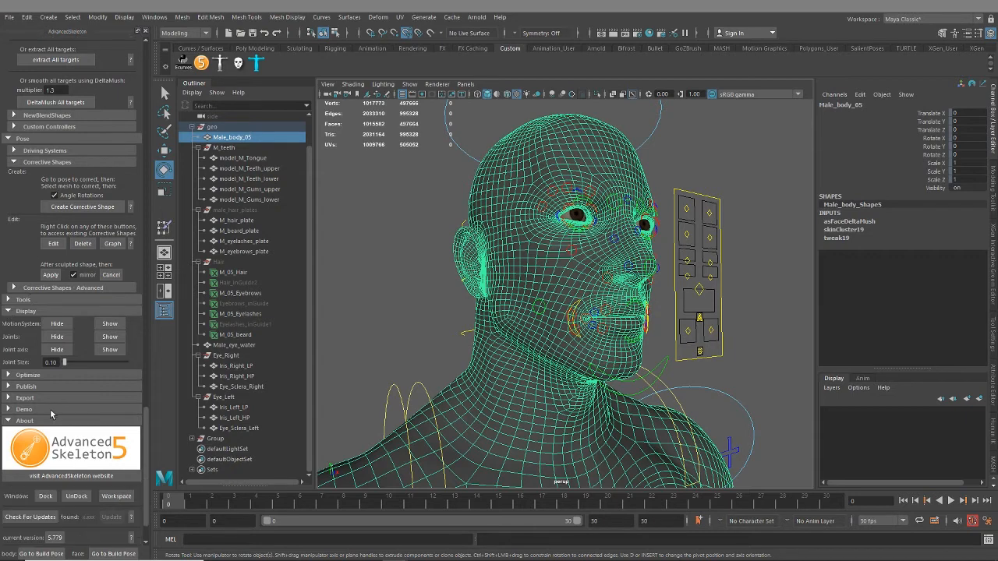
{"action": "left_click", "coordinate": [17, 378]}
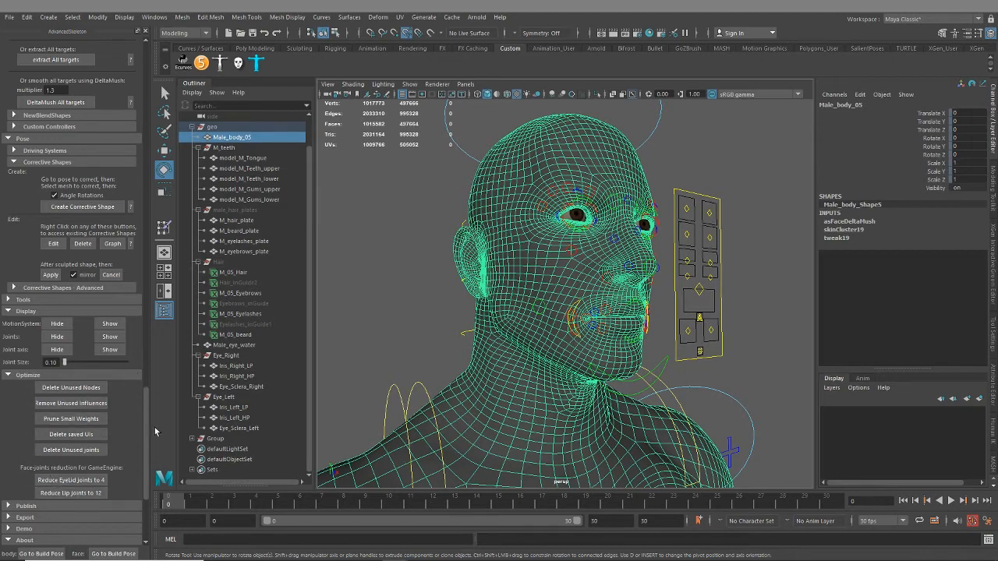
{"action": "scroll", "coordinate": [24, 428], "scroll_direction": "down", "scroll_amount": 4}
Expand the Publish section and review its display layer, joint visibility, build pose and publishing options
{"action": "left_click", "coordinate": [12, 381]}
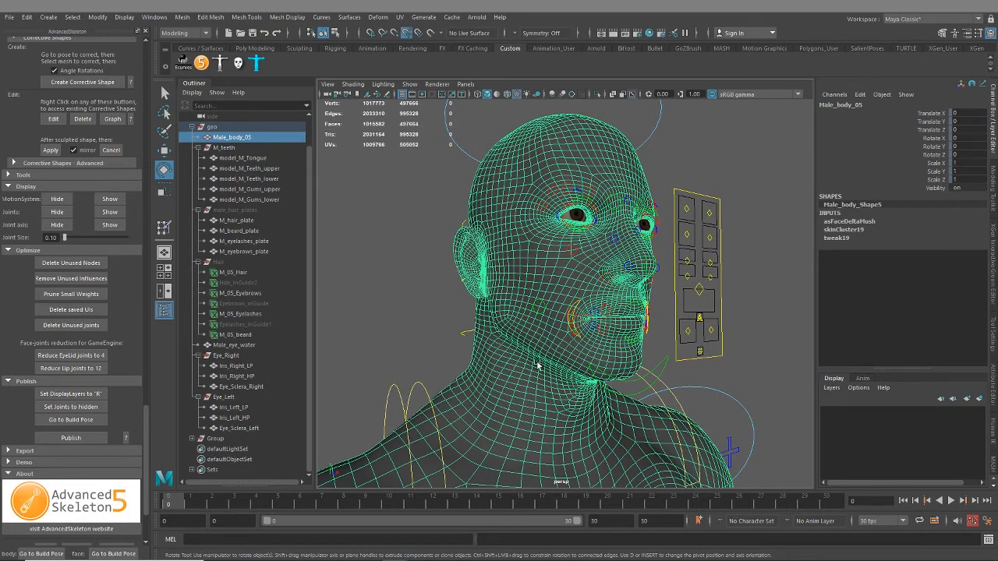
{"action": "scroll", "coordinate": [519, 352], "scroll_direction": "down", "scroll_amount": 2}
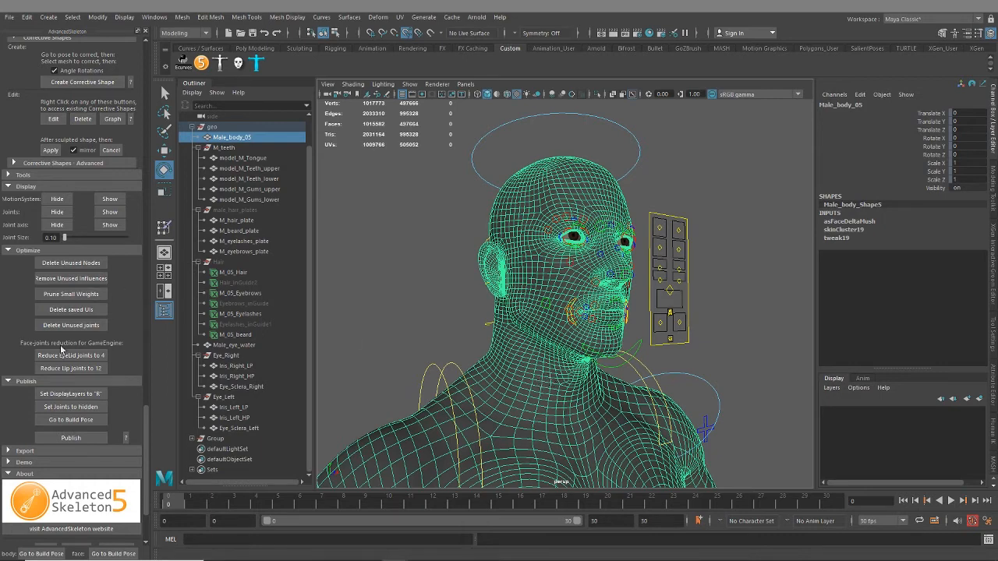
{"action": "scroll", "coordinate": [127, 400], "scroll_direction": "down", "scroll_amount": 2}
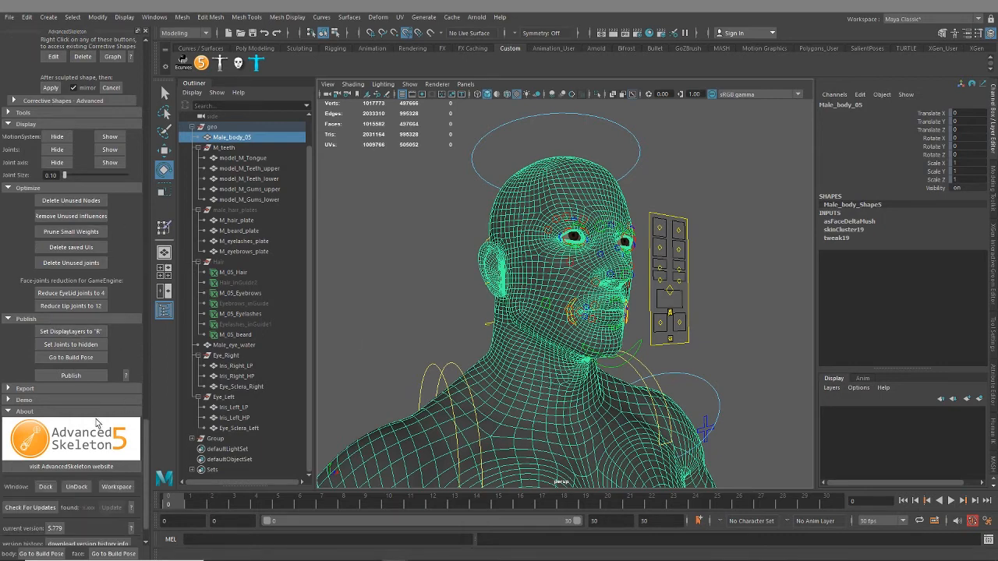
Look into the game-engine Export options and the Demo section, collapsing each of them again
{"action": "left_click", "coordinate": [23, 389]}
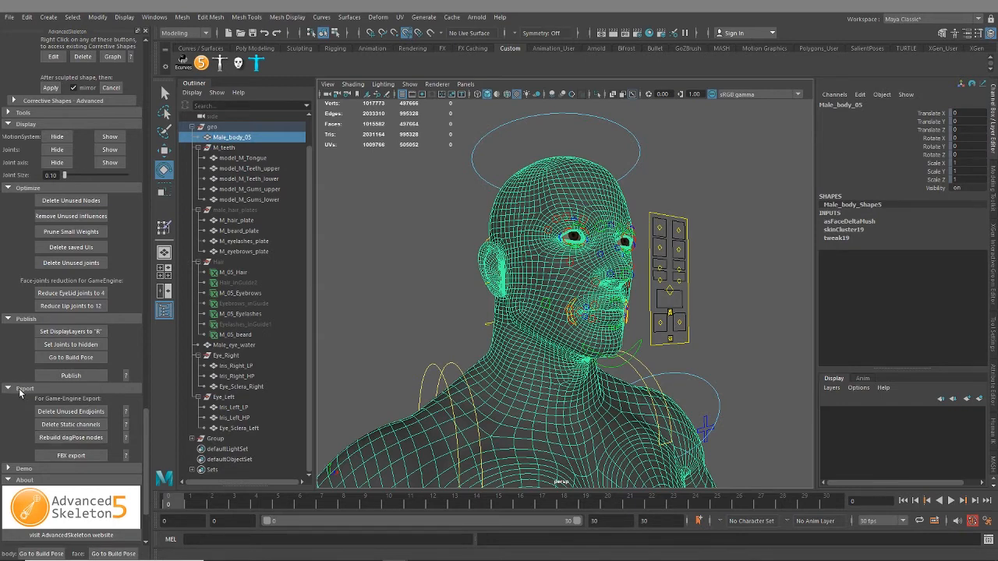
{"action": "left_click", "coordinate": [23, 389]}
{"action": "left_click", "coordinate": [22, 400]}
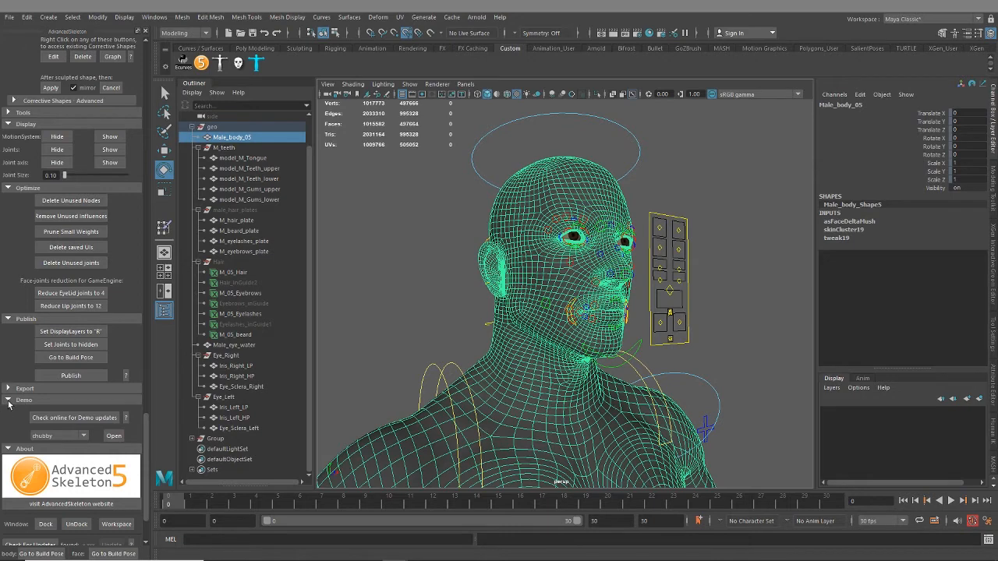
{"action": "left_click", "coordinate": [8, 400]}
Collapse and re-expand the About section, and review its window, update and version options
{"action": "scroll", "coordinate": [11, 390], "scroll_direction": "down", "scroll_amount": 1}
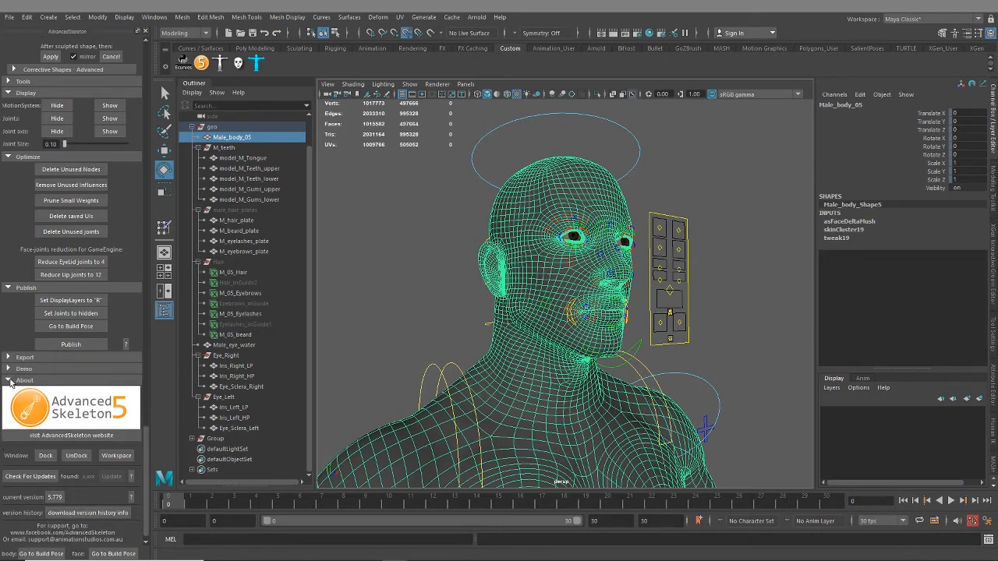
{"action": "left_click", "coordinate": [10, 381]}
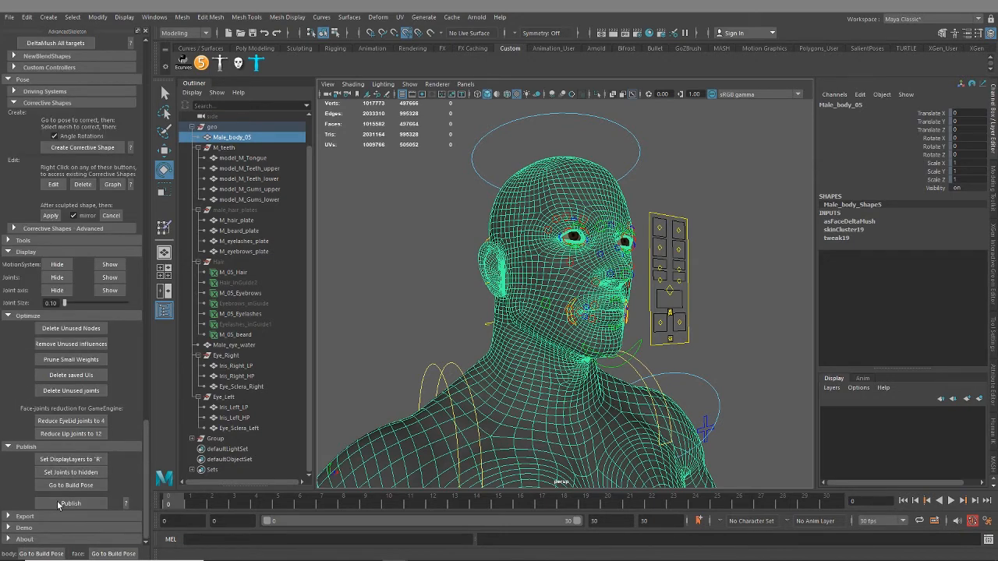
{"action": "left_click", "coordinate": [16, 540]}
{"action": "scroll", "coordinate": [76, 471], "scroll_direction": "down", "scroll_amount": 5}
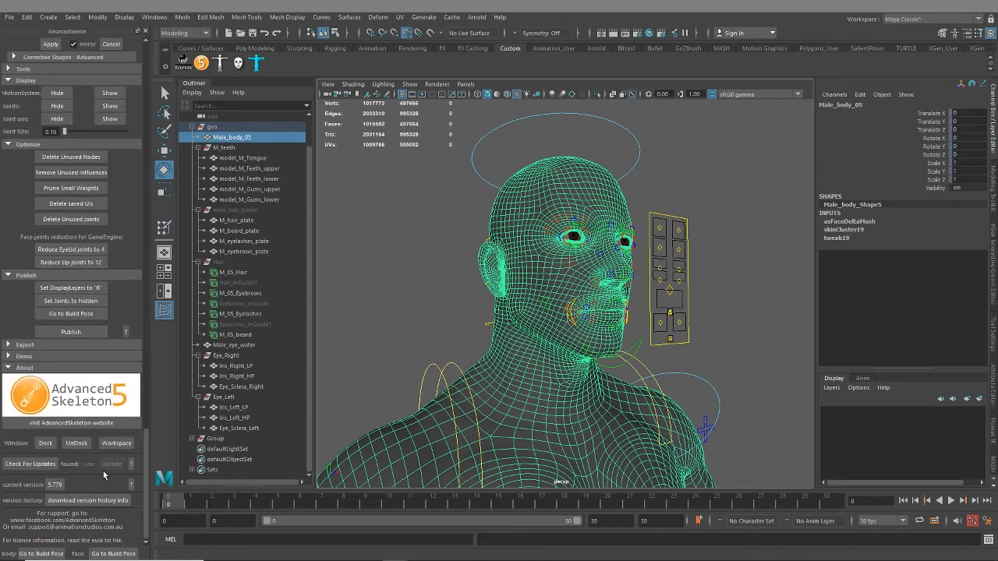
{"action": "scroll", "coordinate": [78, 359], "scroll_direction": "up", "scroll_amount": 15}
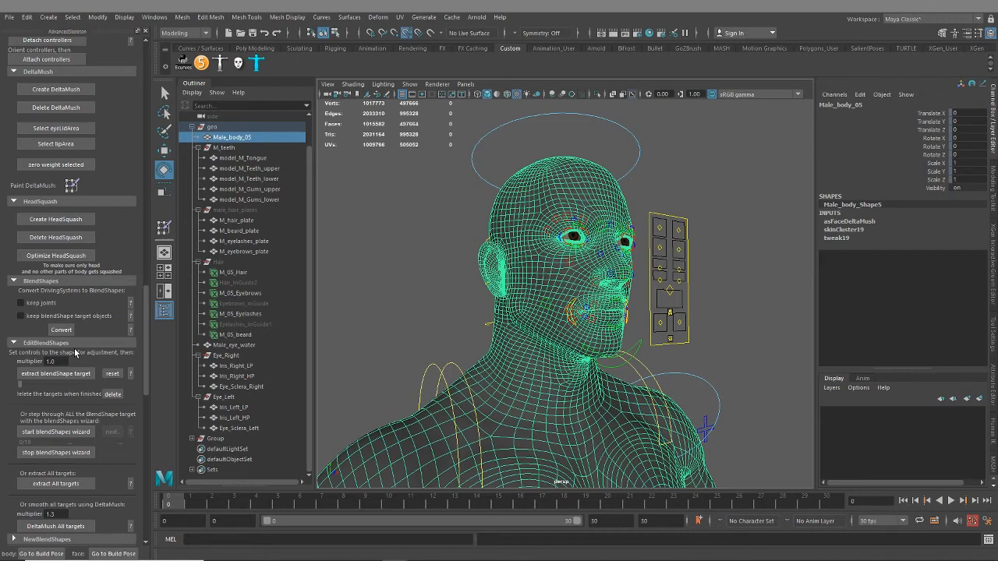
{"action": "left_click_drag", "start_coordinate": [421, 441], "coordinate": [540, 399], "text": "alt"}
{"action": "left_click_drag", "start_coordinate": [525, 312], "coordinate": [536, 327], "text": "alt"}
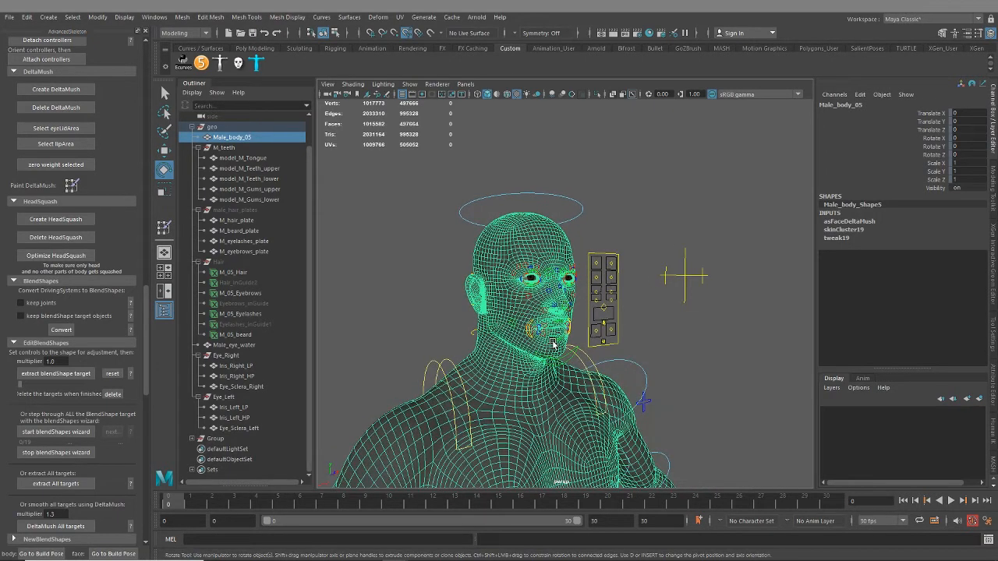